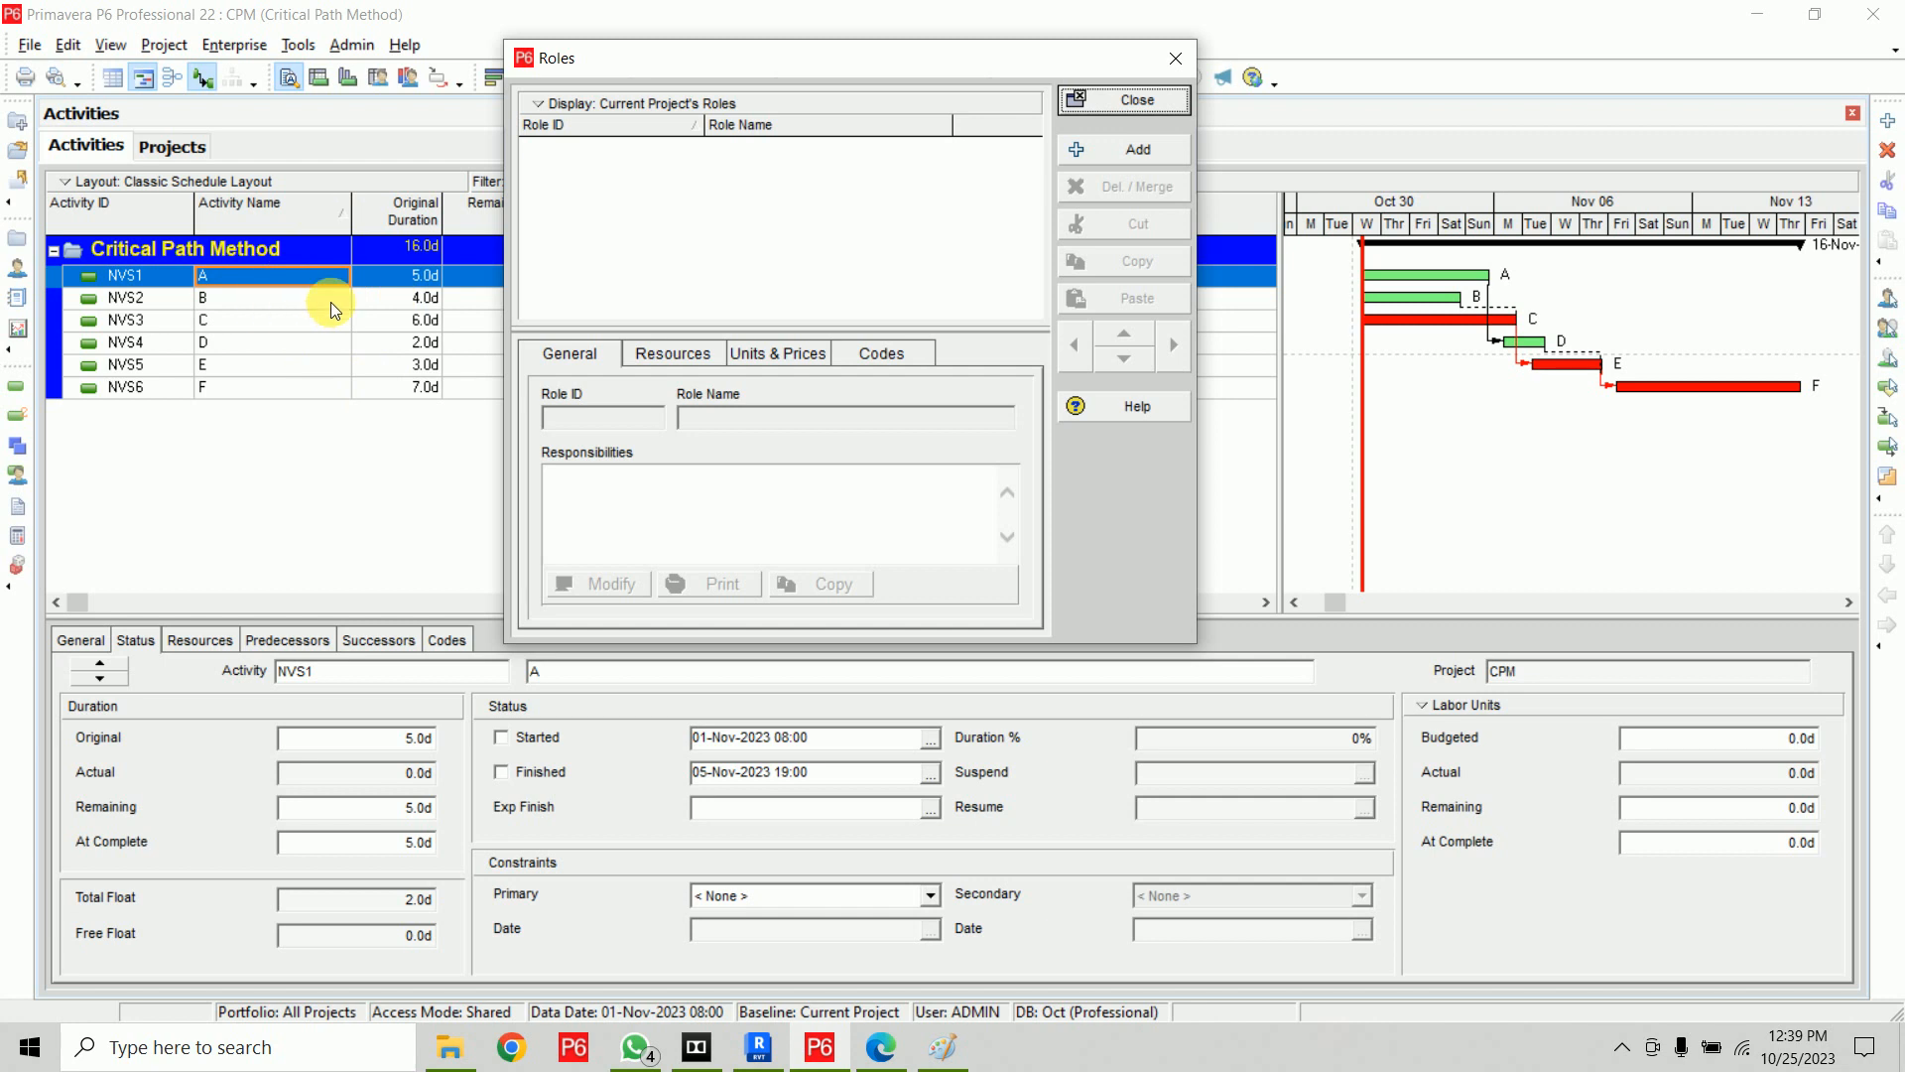
Show all roles in the Roles dialog instead of only the current project's roles
left_click(609, 104)
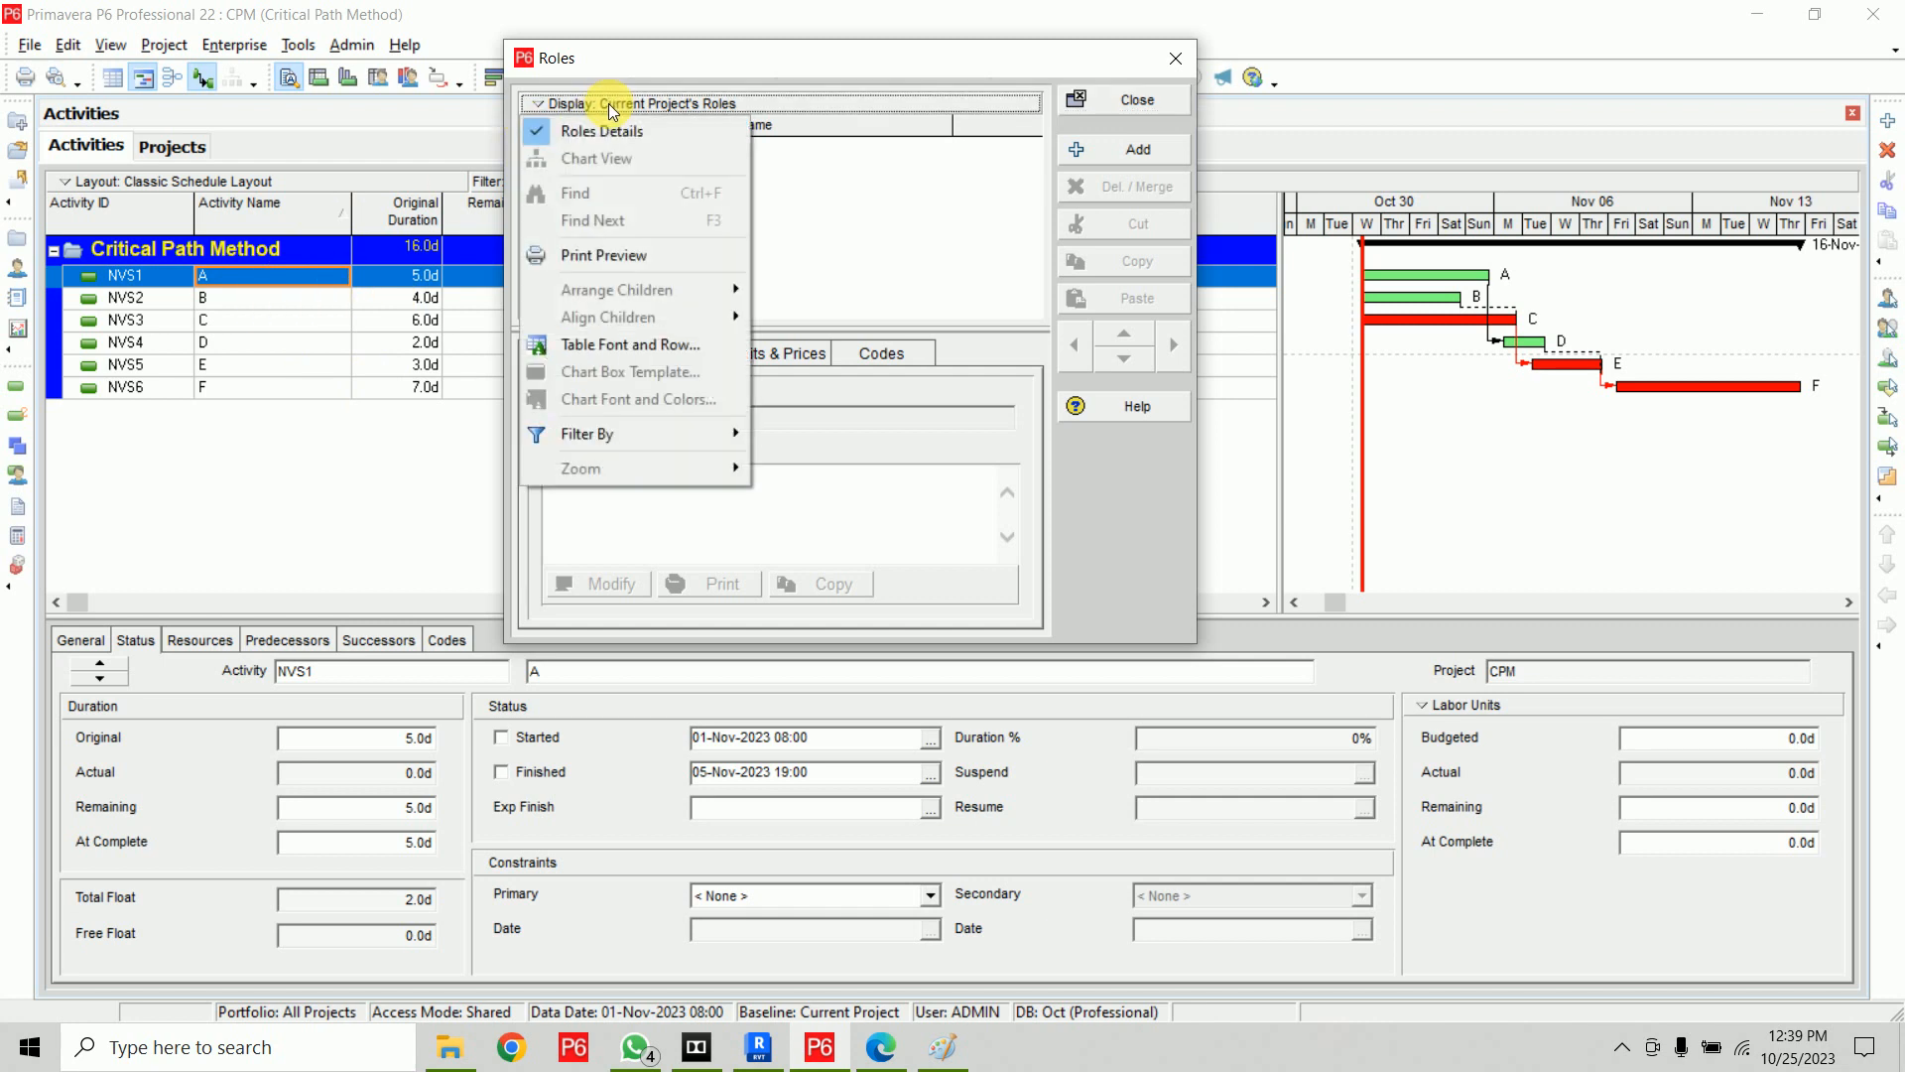
mouse_move(668, 425)
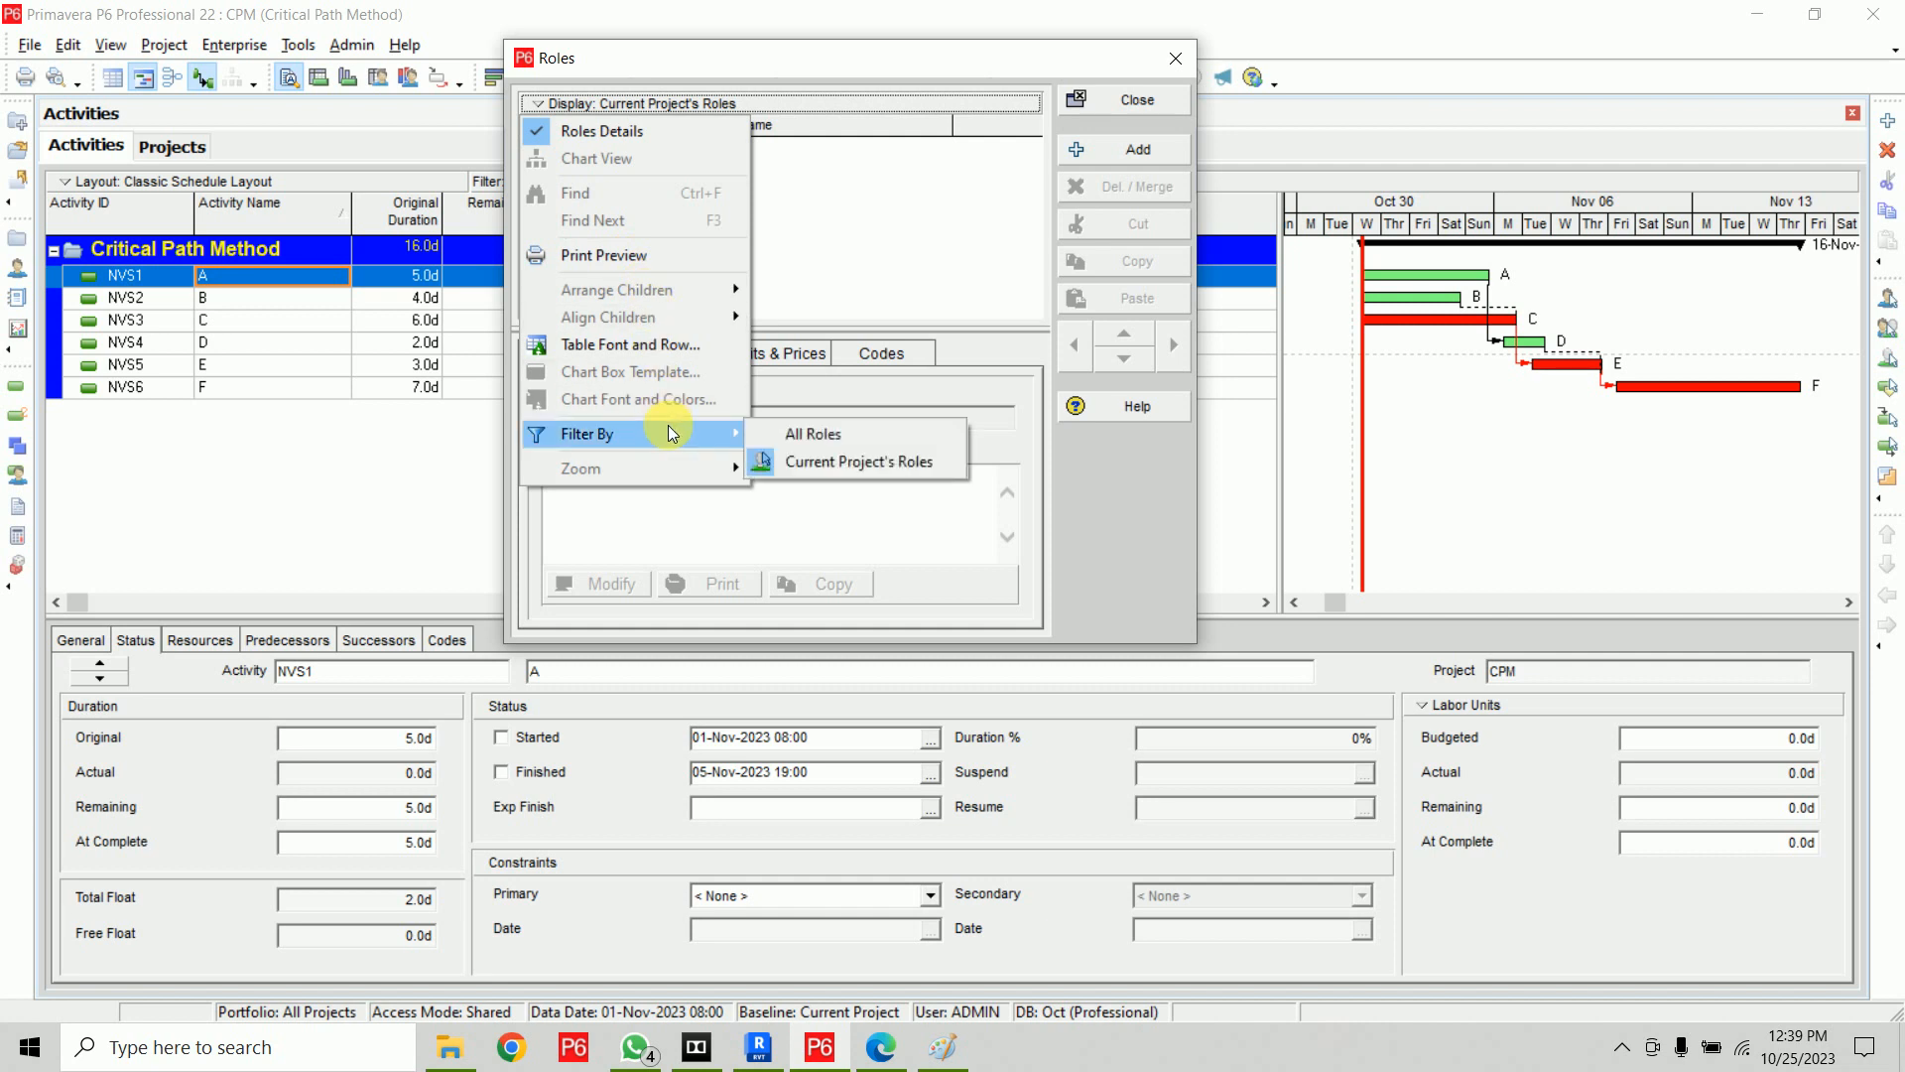
left_click(849, 434)
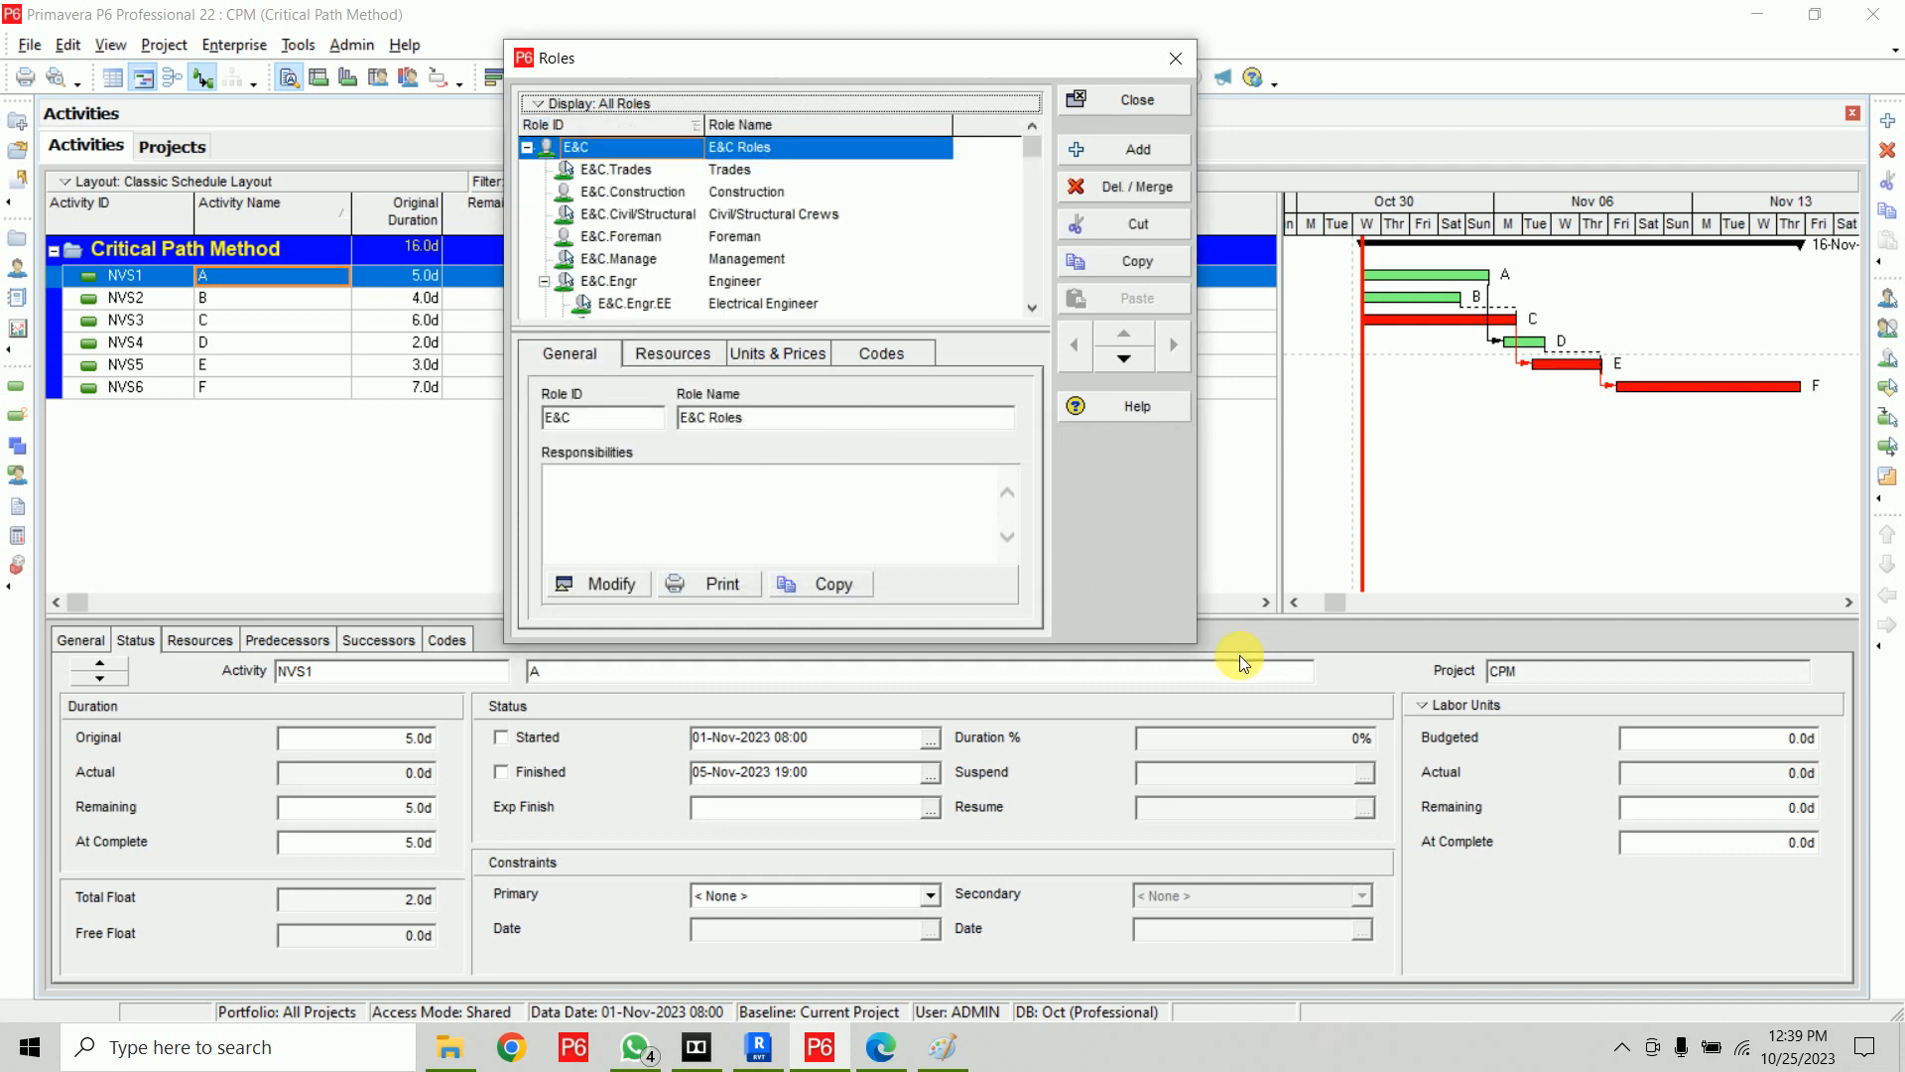
Select every existing role and delete them all, choosing to delete rather than pick a replacement role
left_click_drag(1203, 651, 1465, 921)
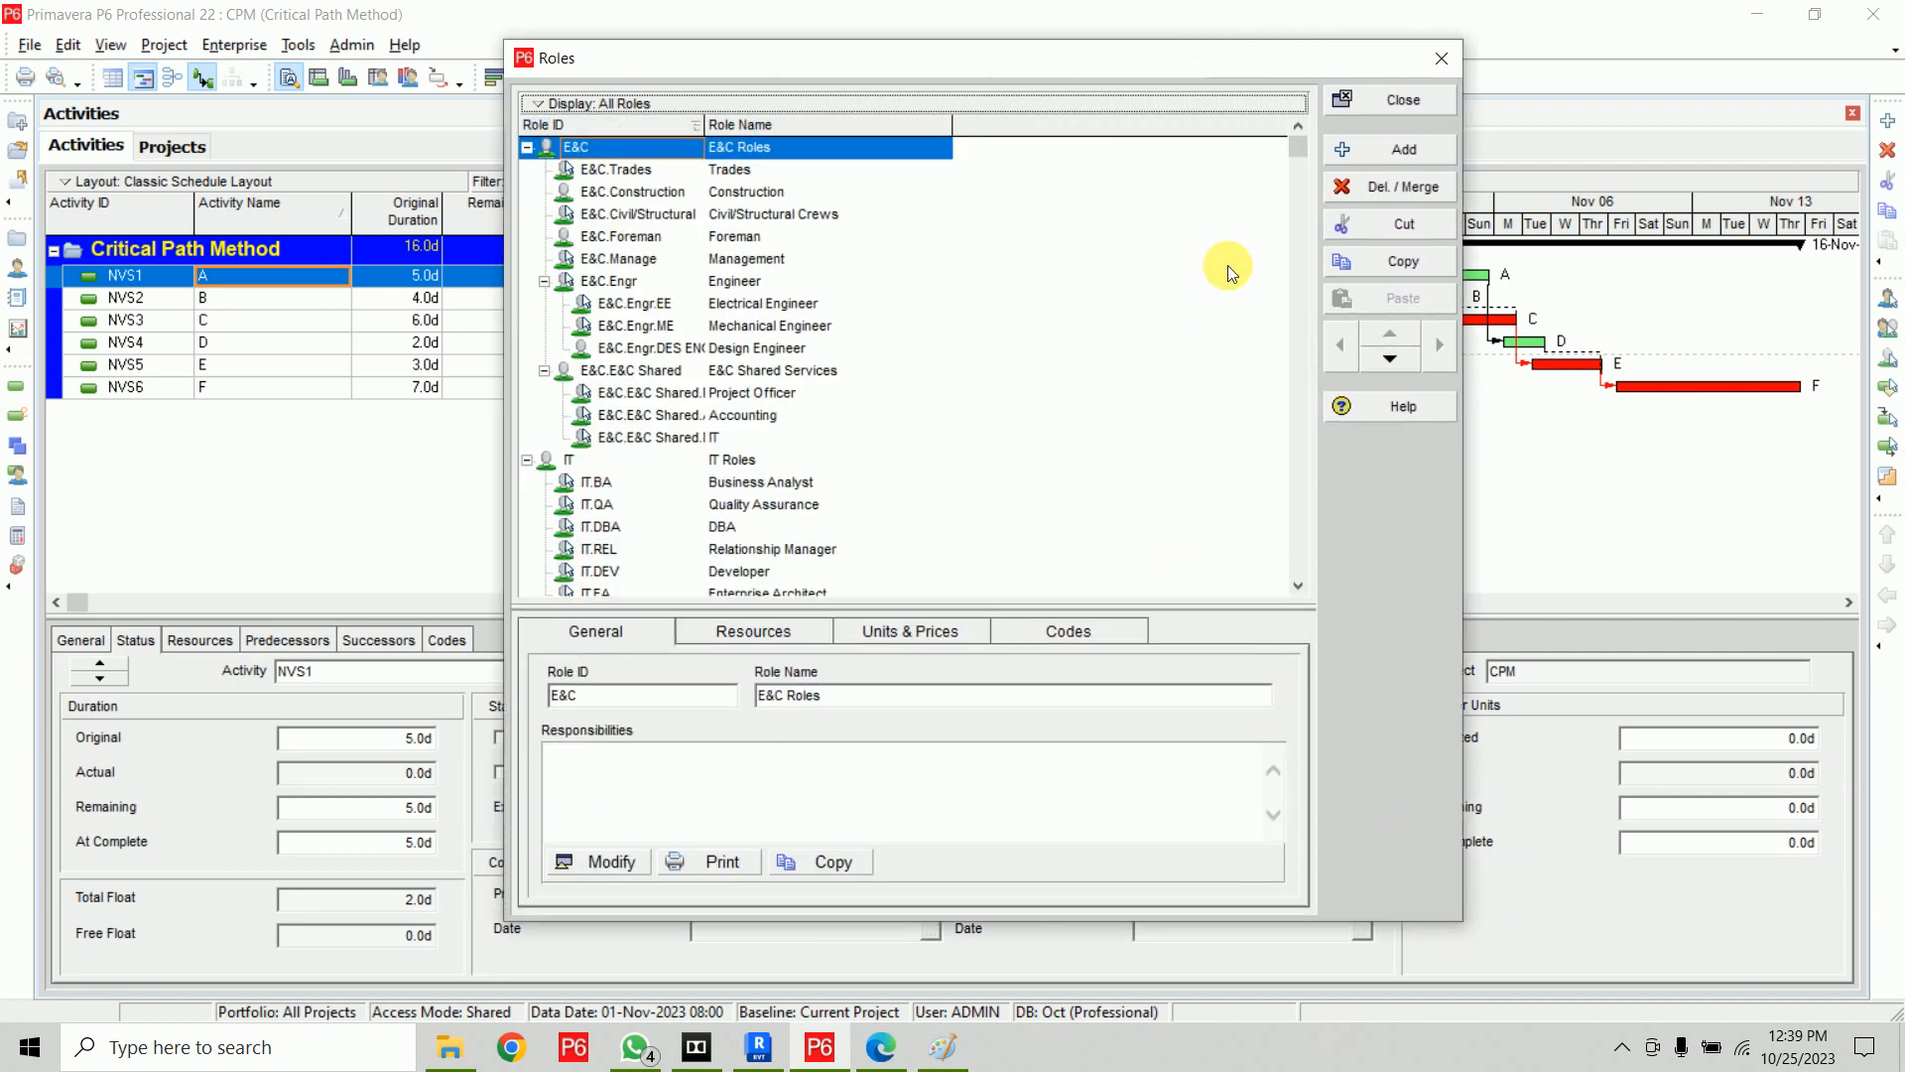
mouse_move(1288, 156)
left_mouse_down()
mouse_move(1307, 585)
mouse_move(1282, 139)
left_mouse_up()
scroll(898, 467, "down", 7)
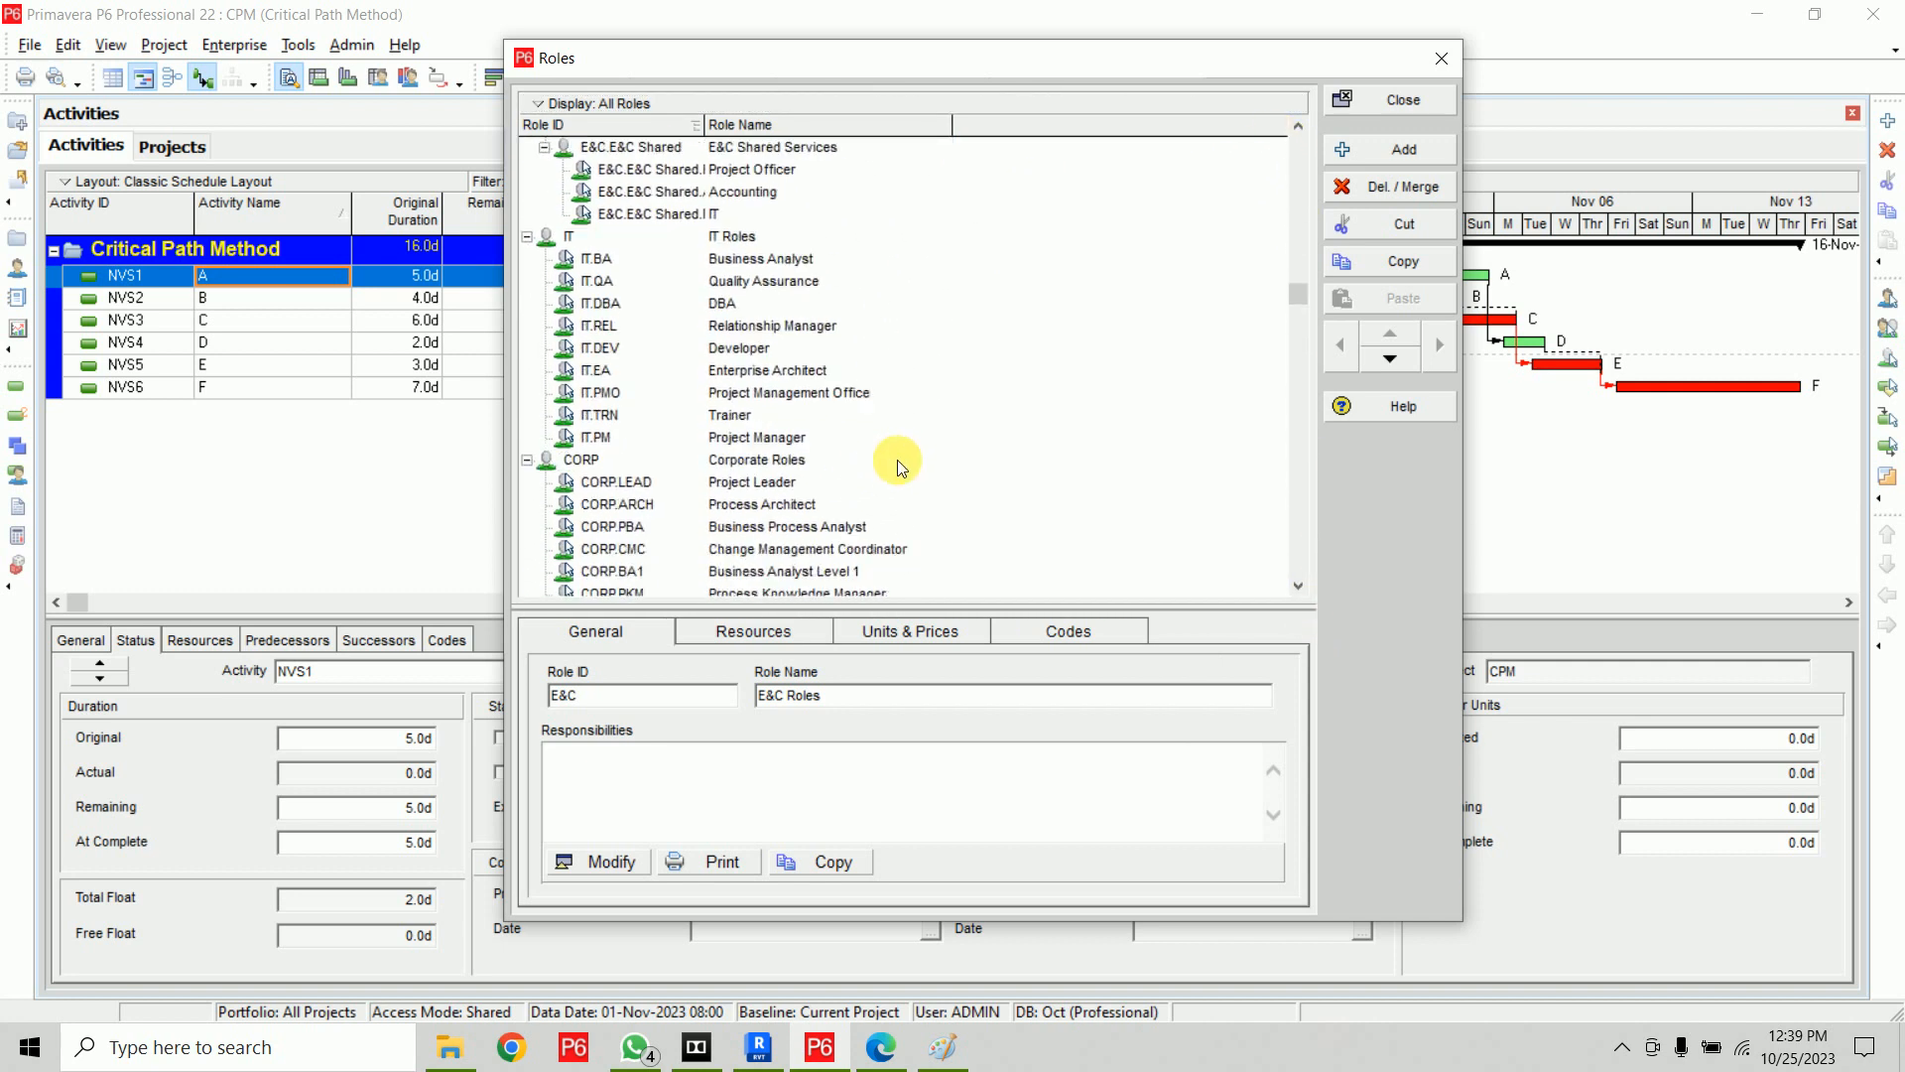
scroll(898, 466, "down", 2)
left_click(824, 574, "shift")
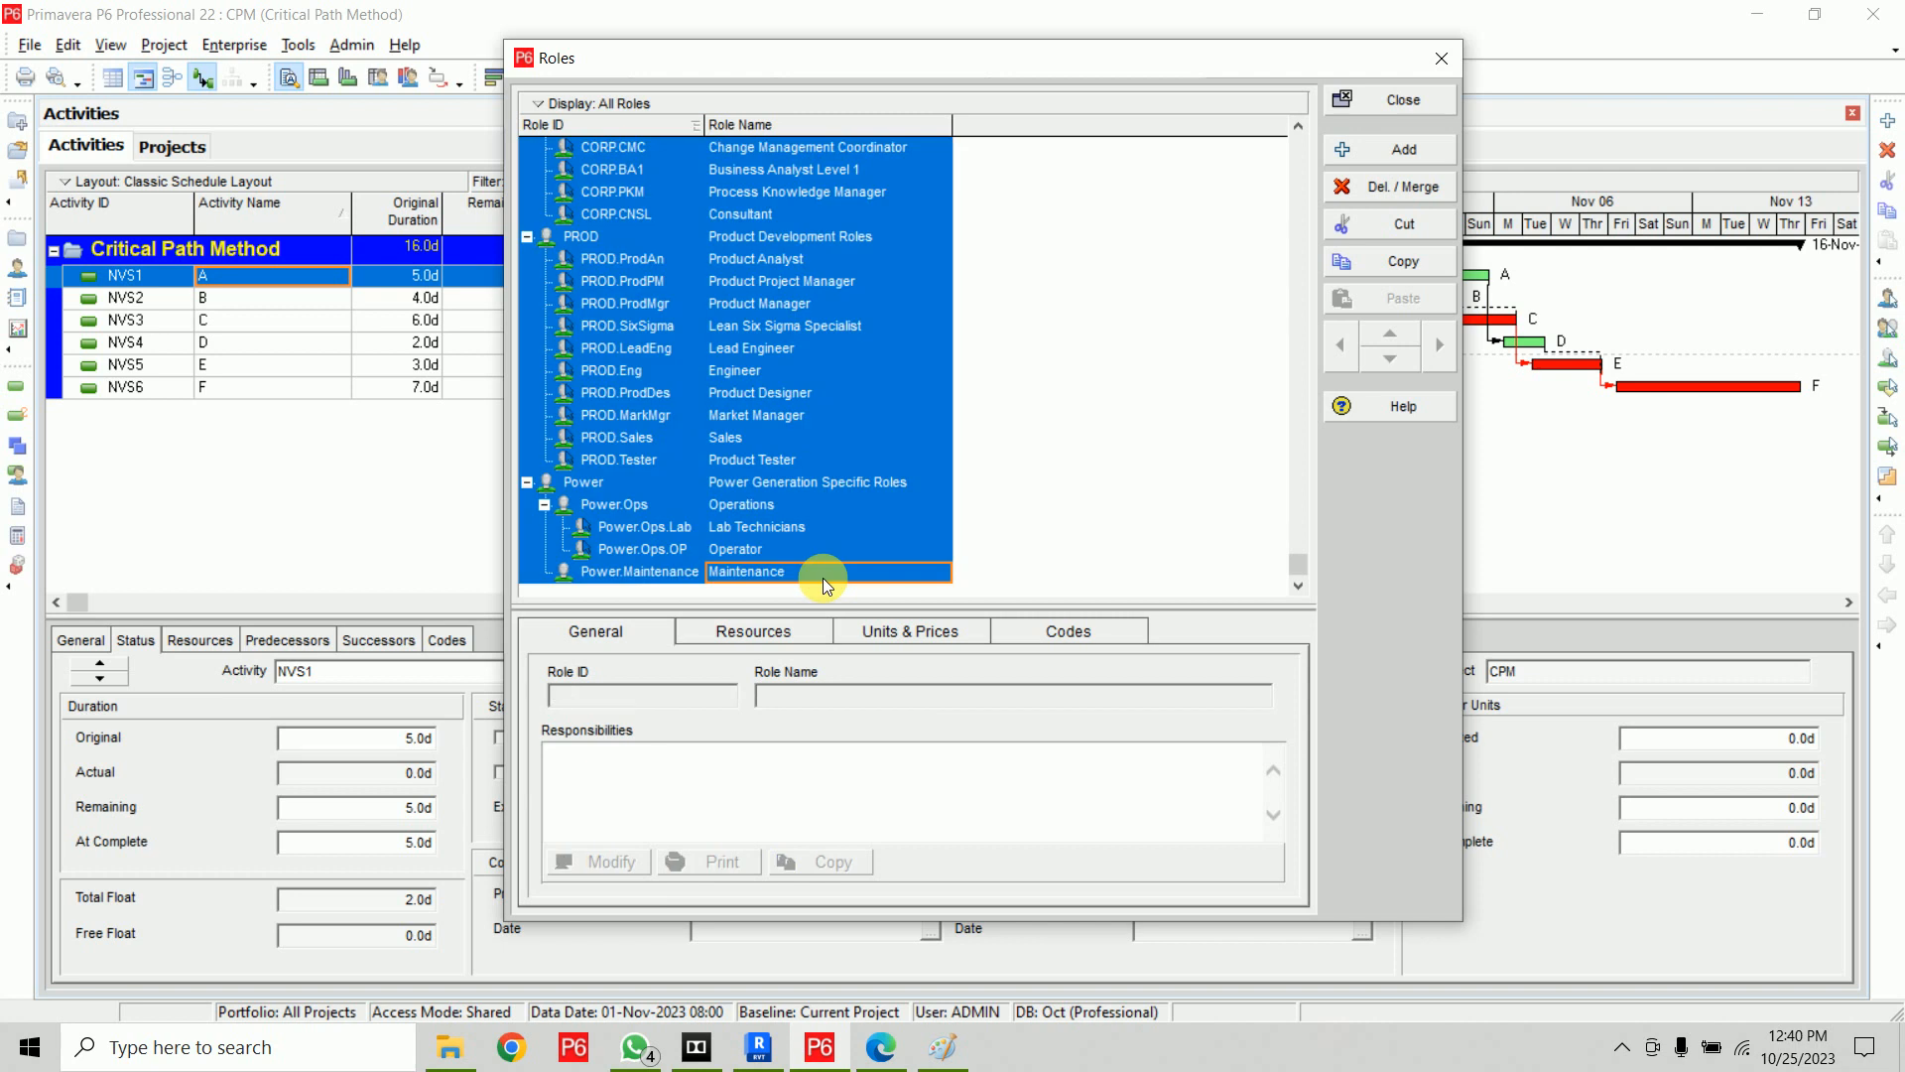
left_click(1437, 187)
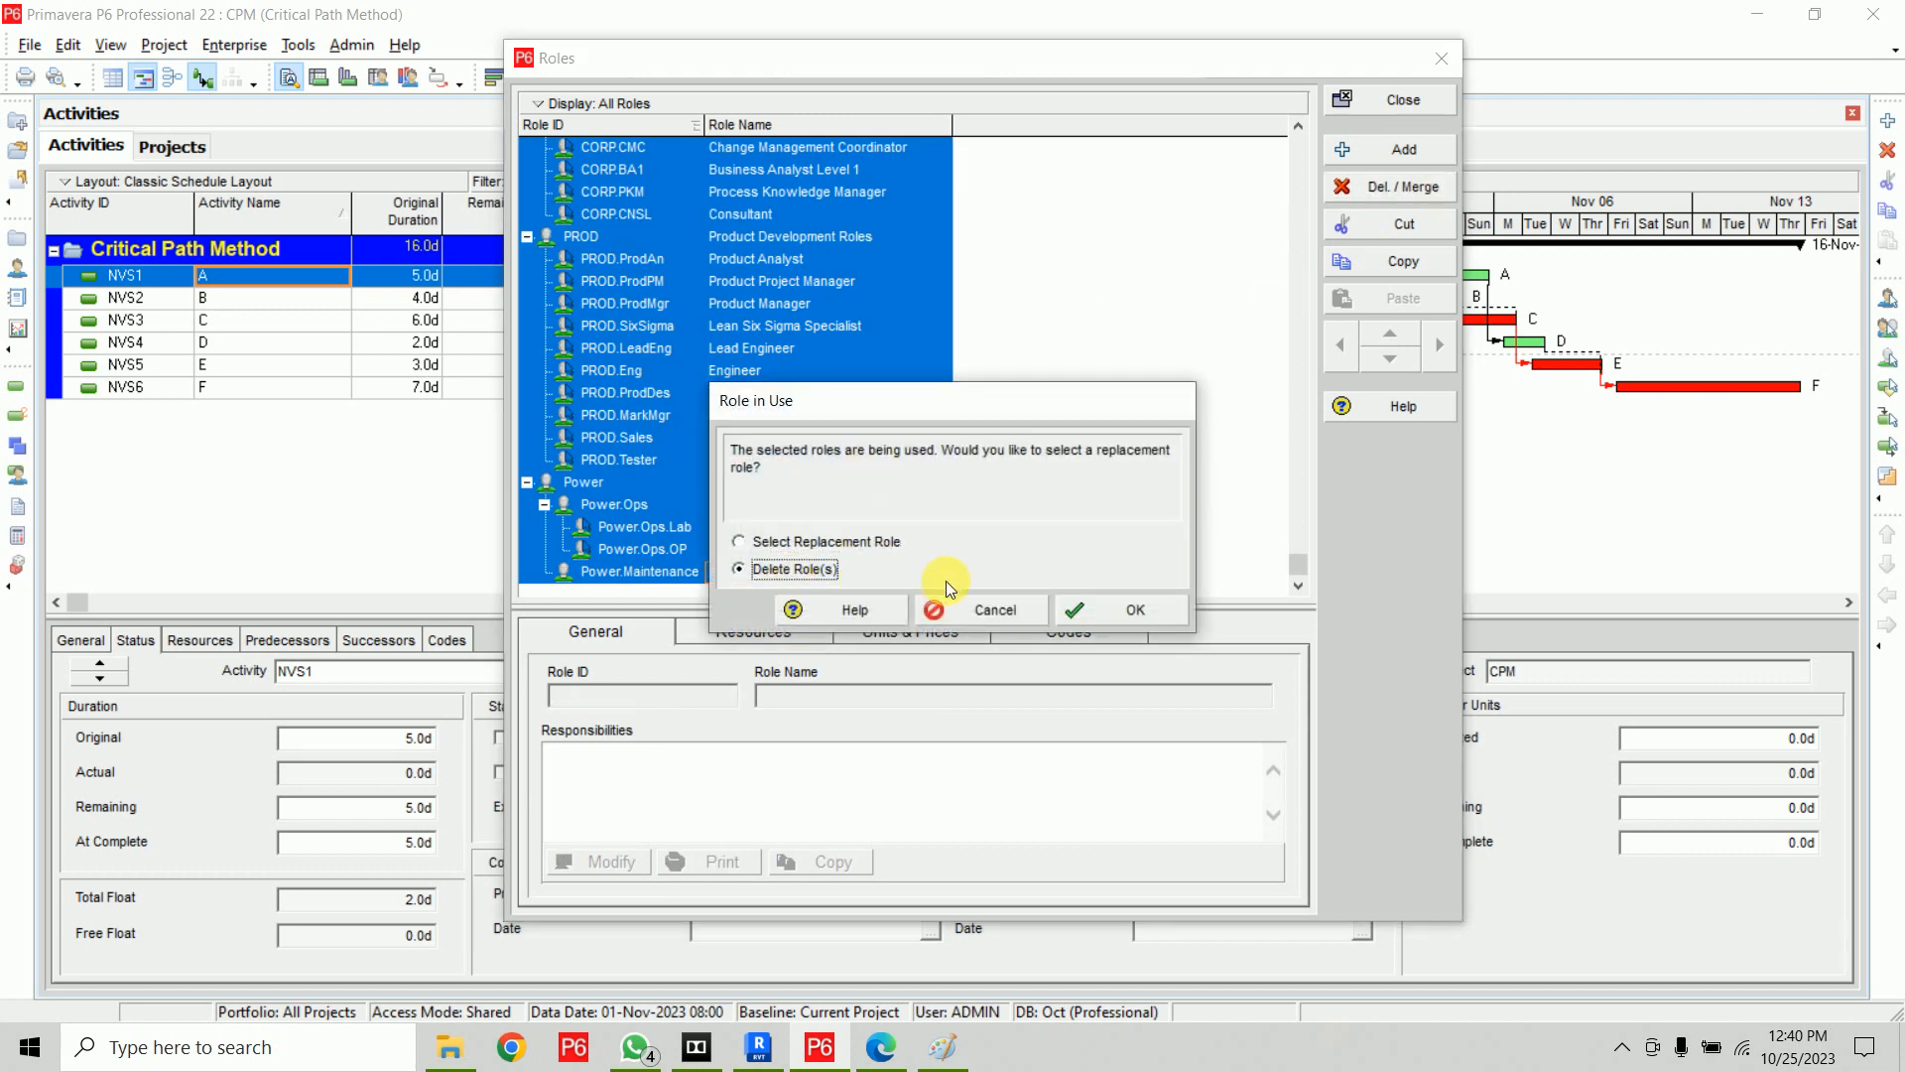
left_click(1128, 610)
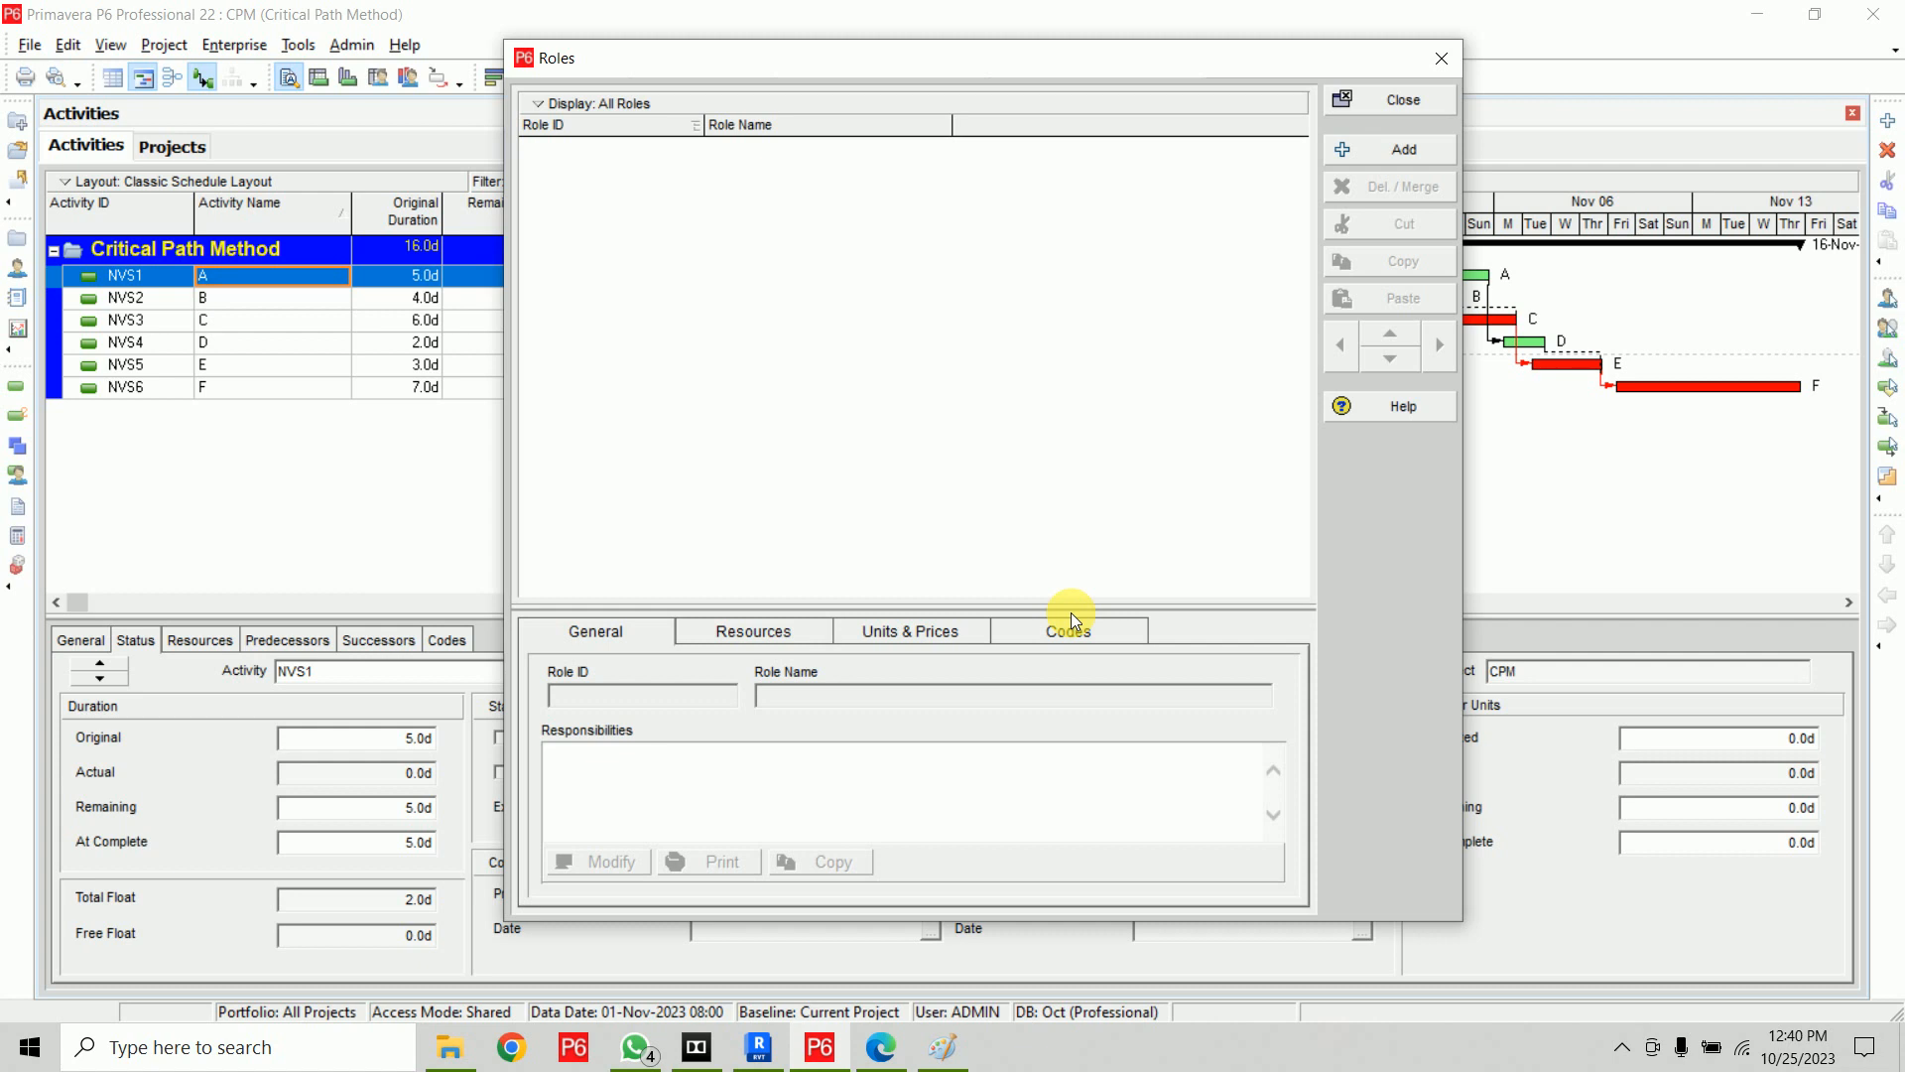
Add a new role with ID ANA and name Analyser
left_click(1374, 151)
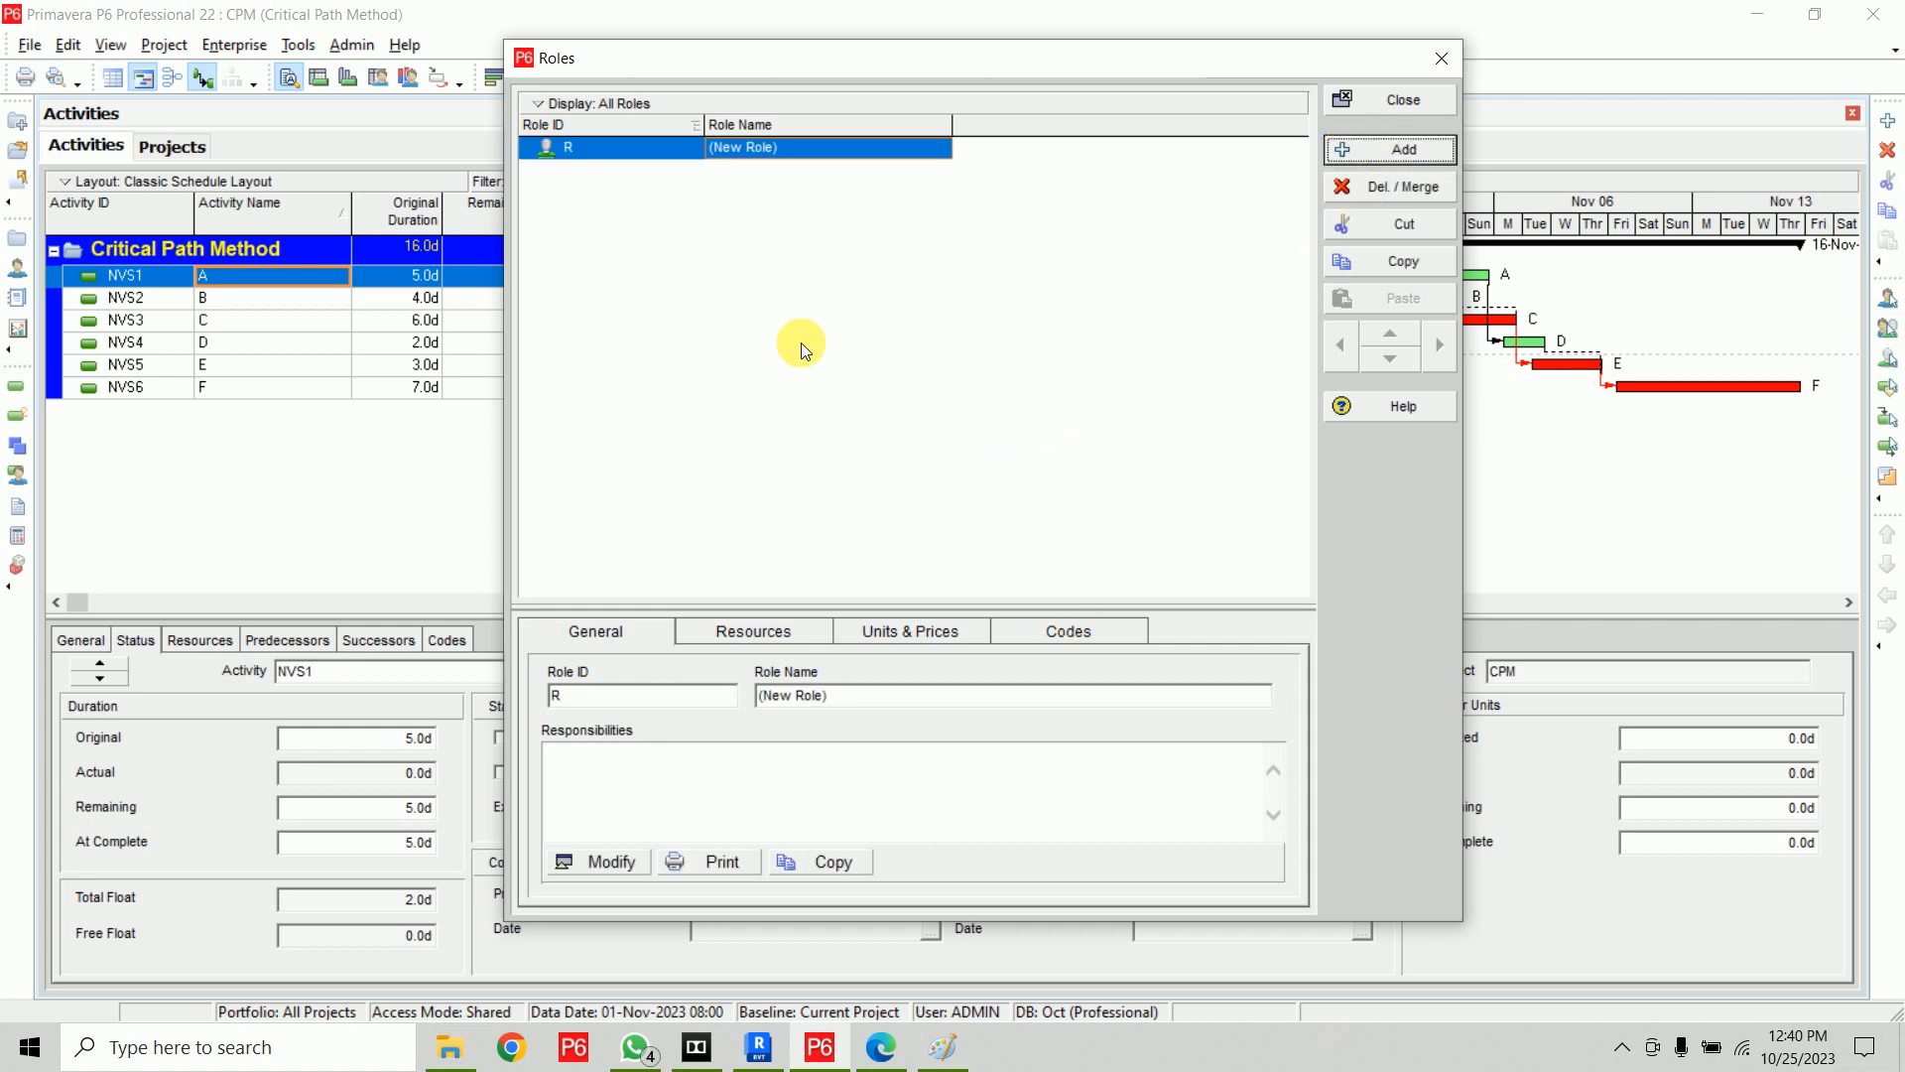
left_click(673, 146)
type("ANA")
key("Tab")
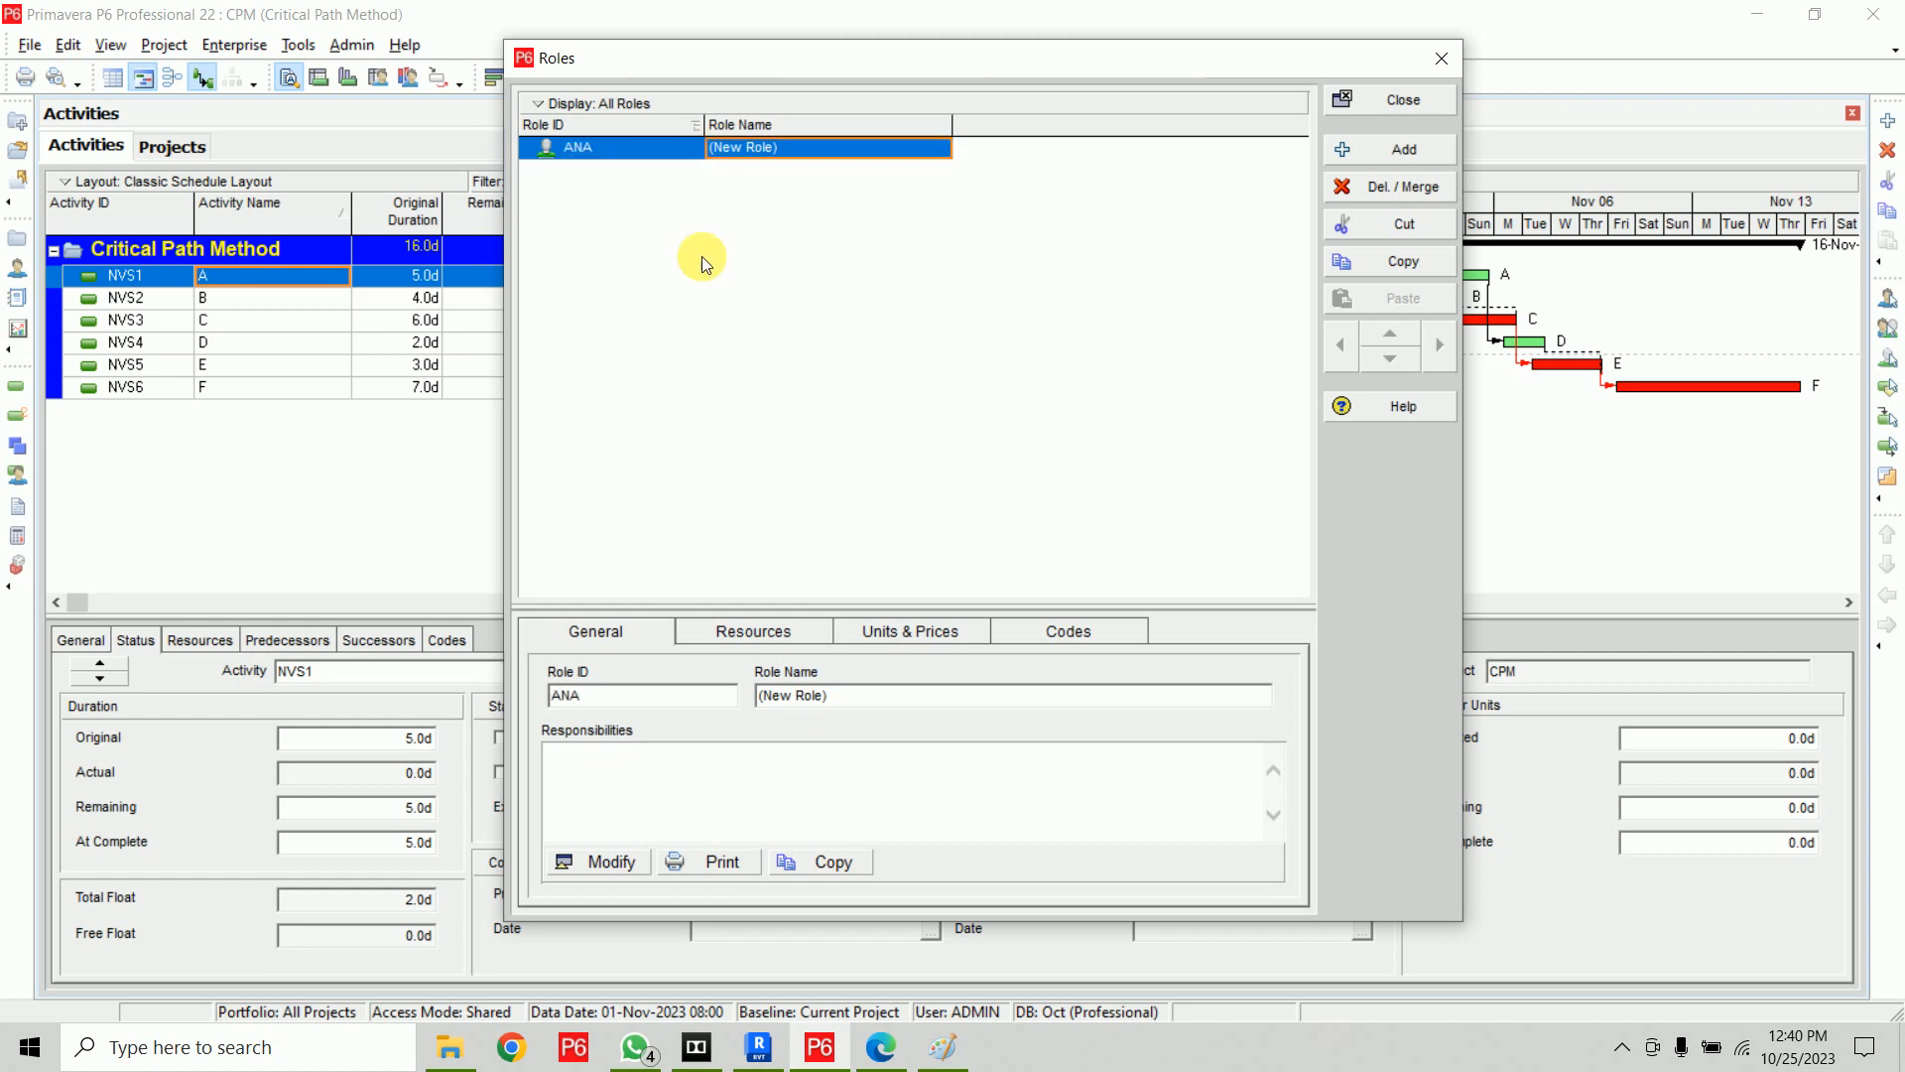
type("An")
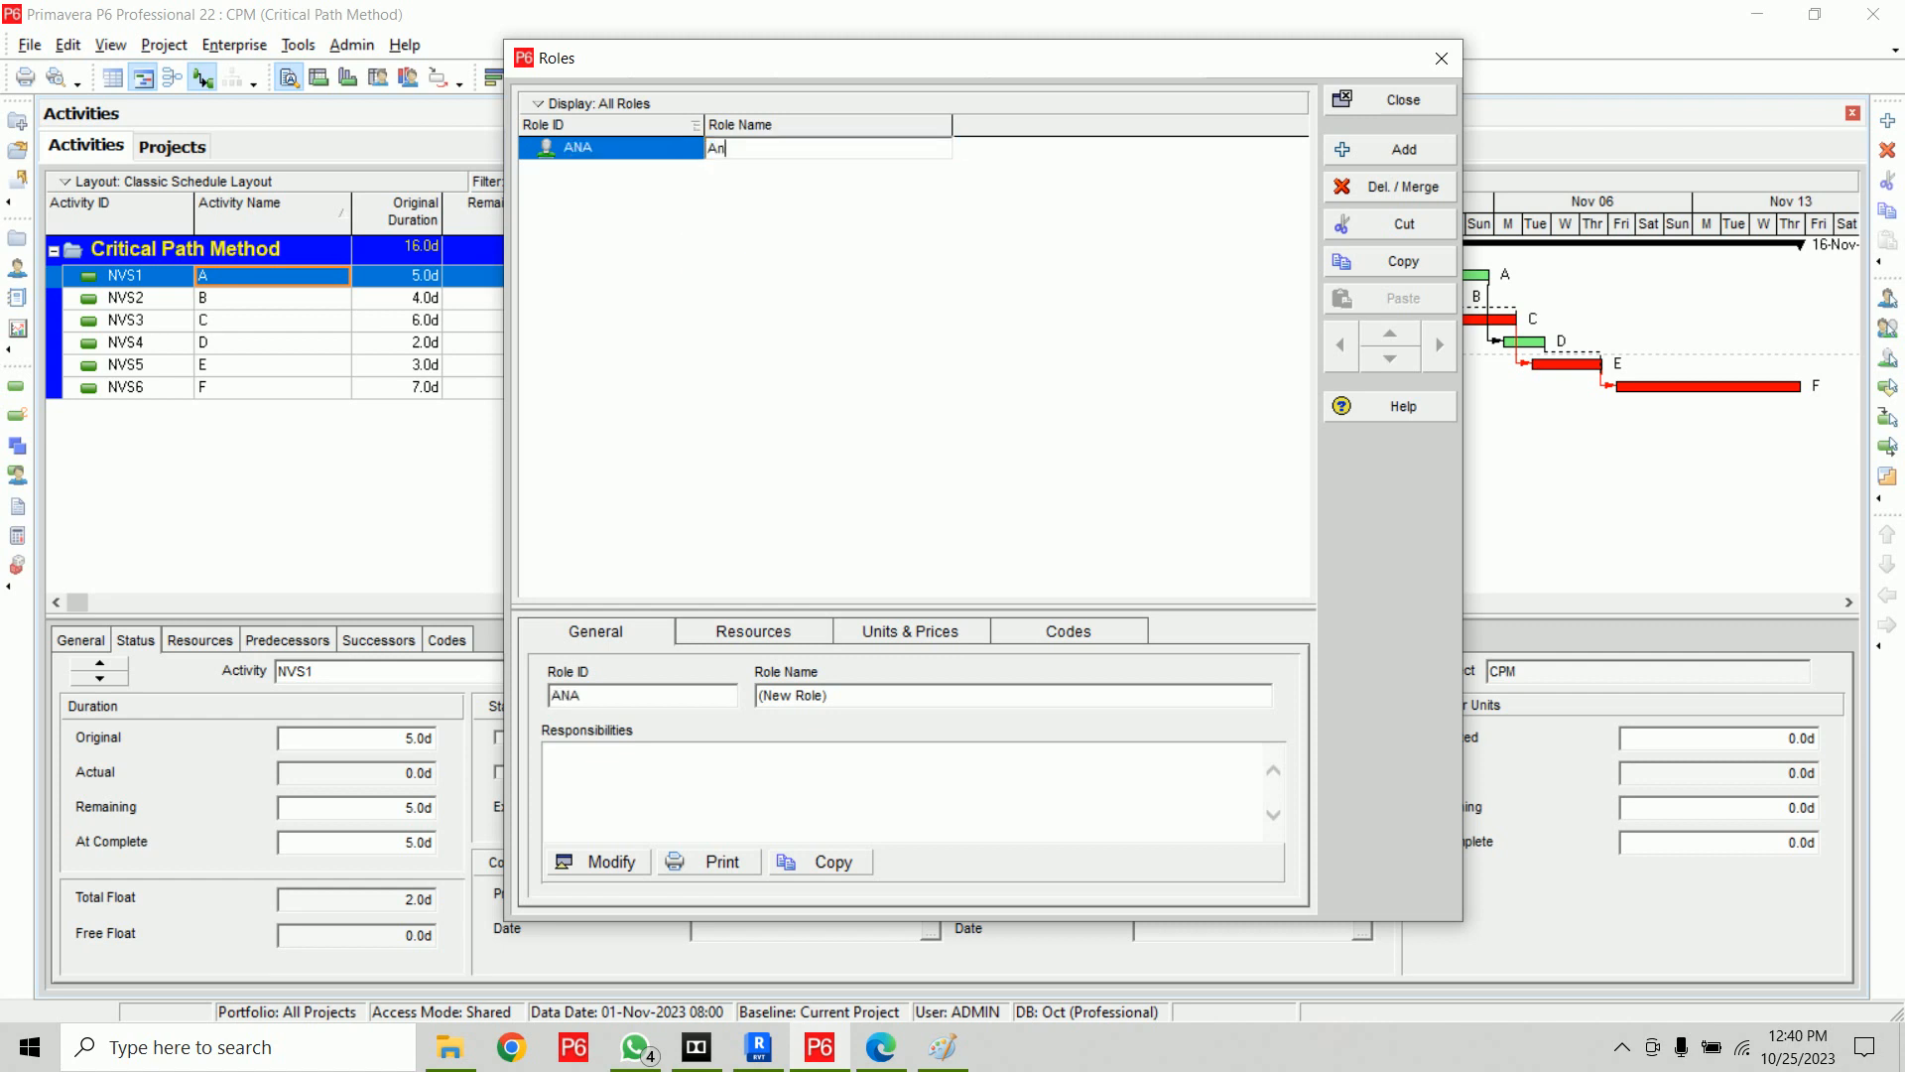
type("alyser")
left_click(701, 256)
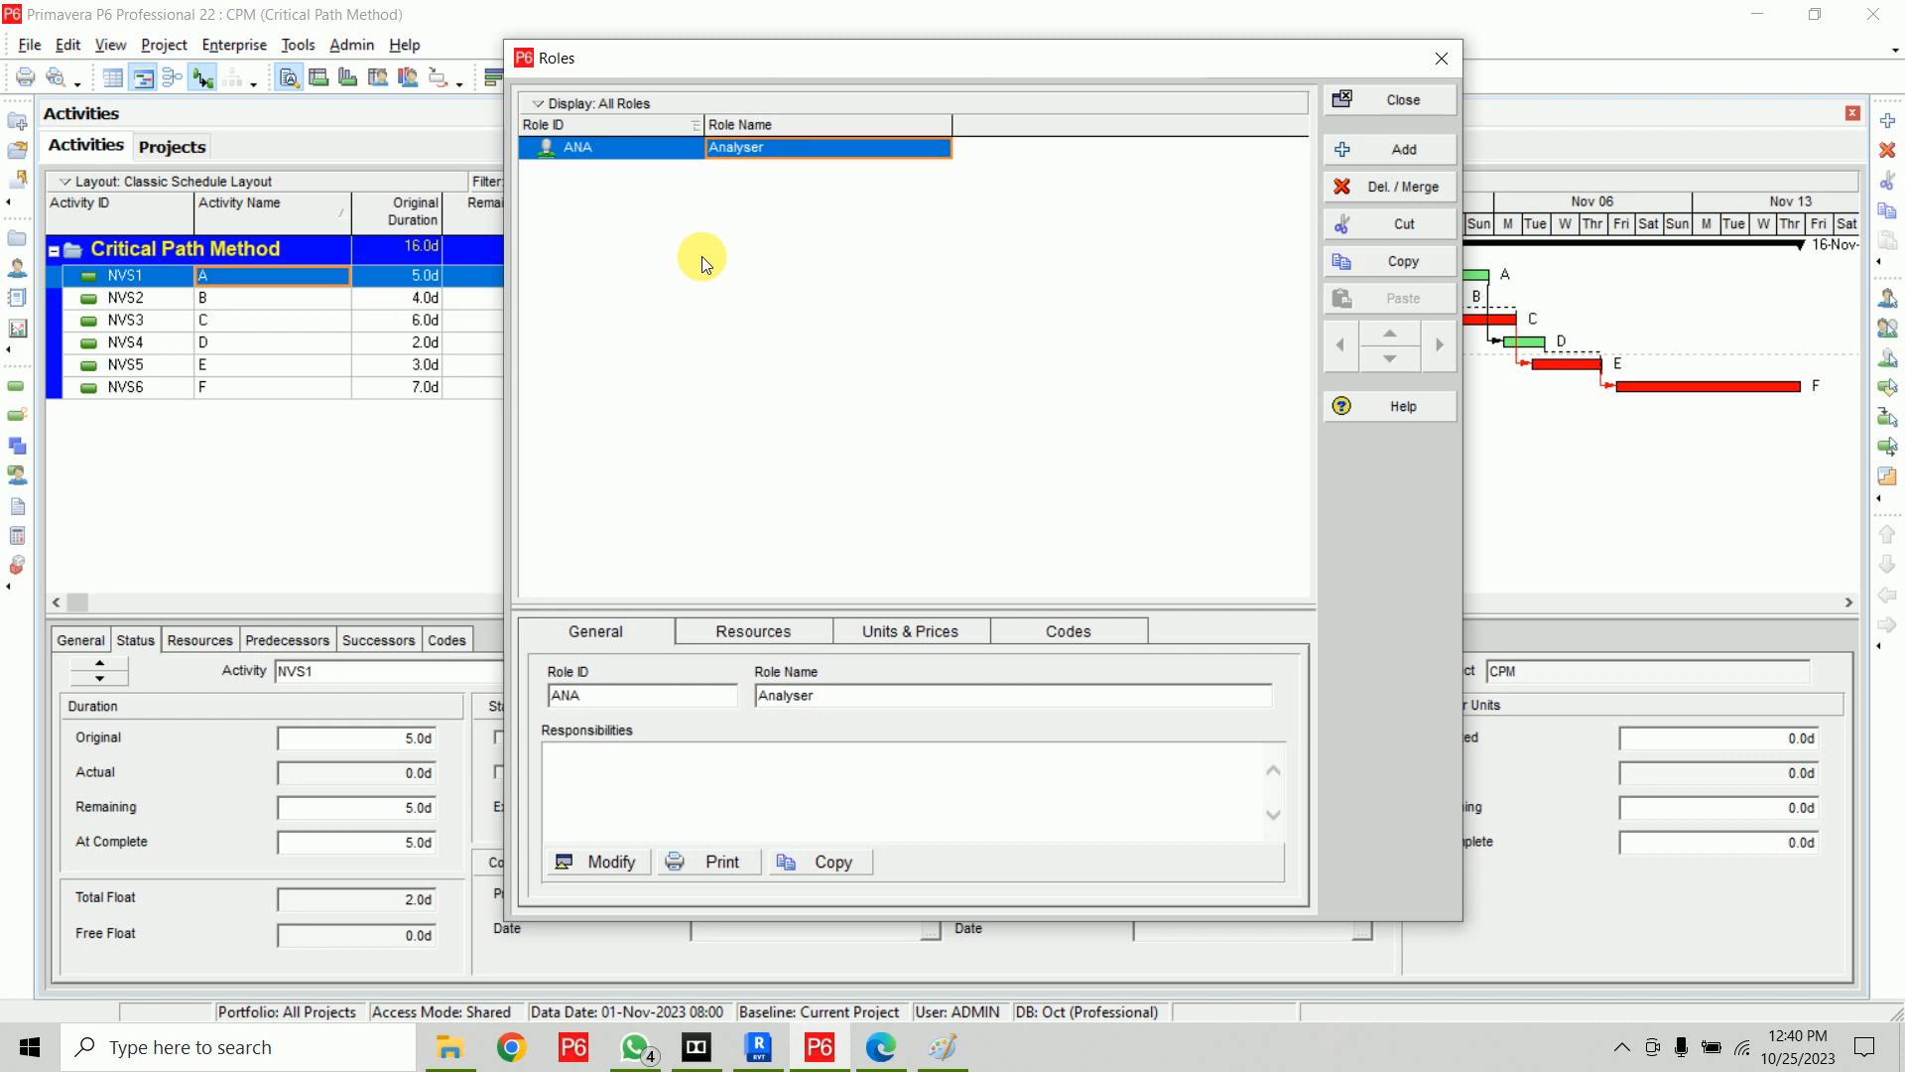
Add a new role with ID AR and name Architect
left_click(1349, 149)
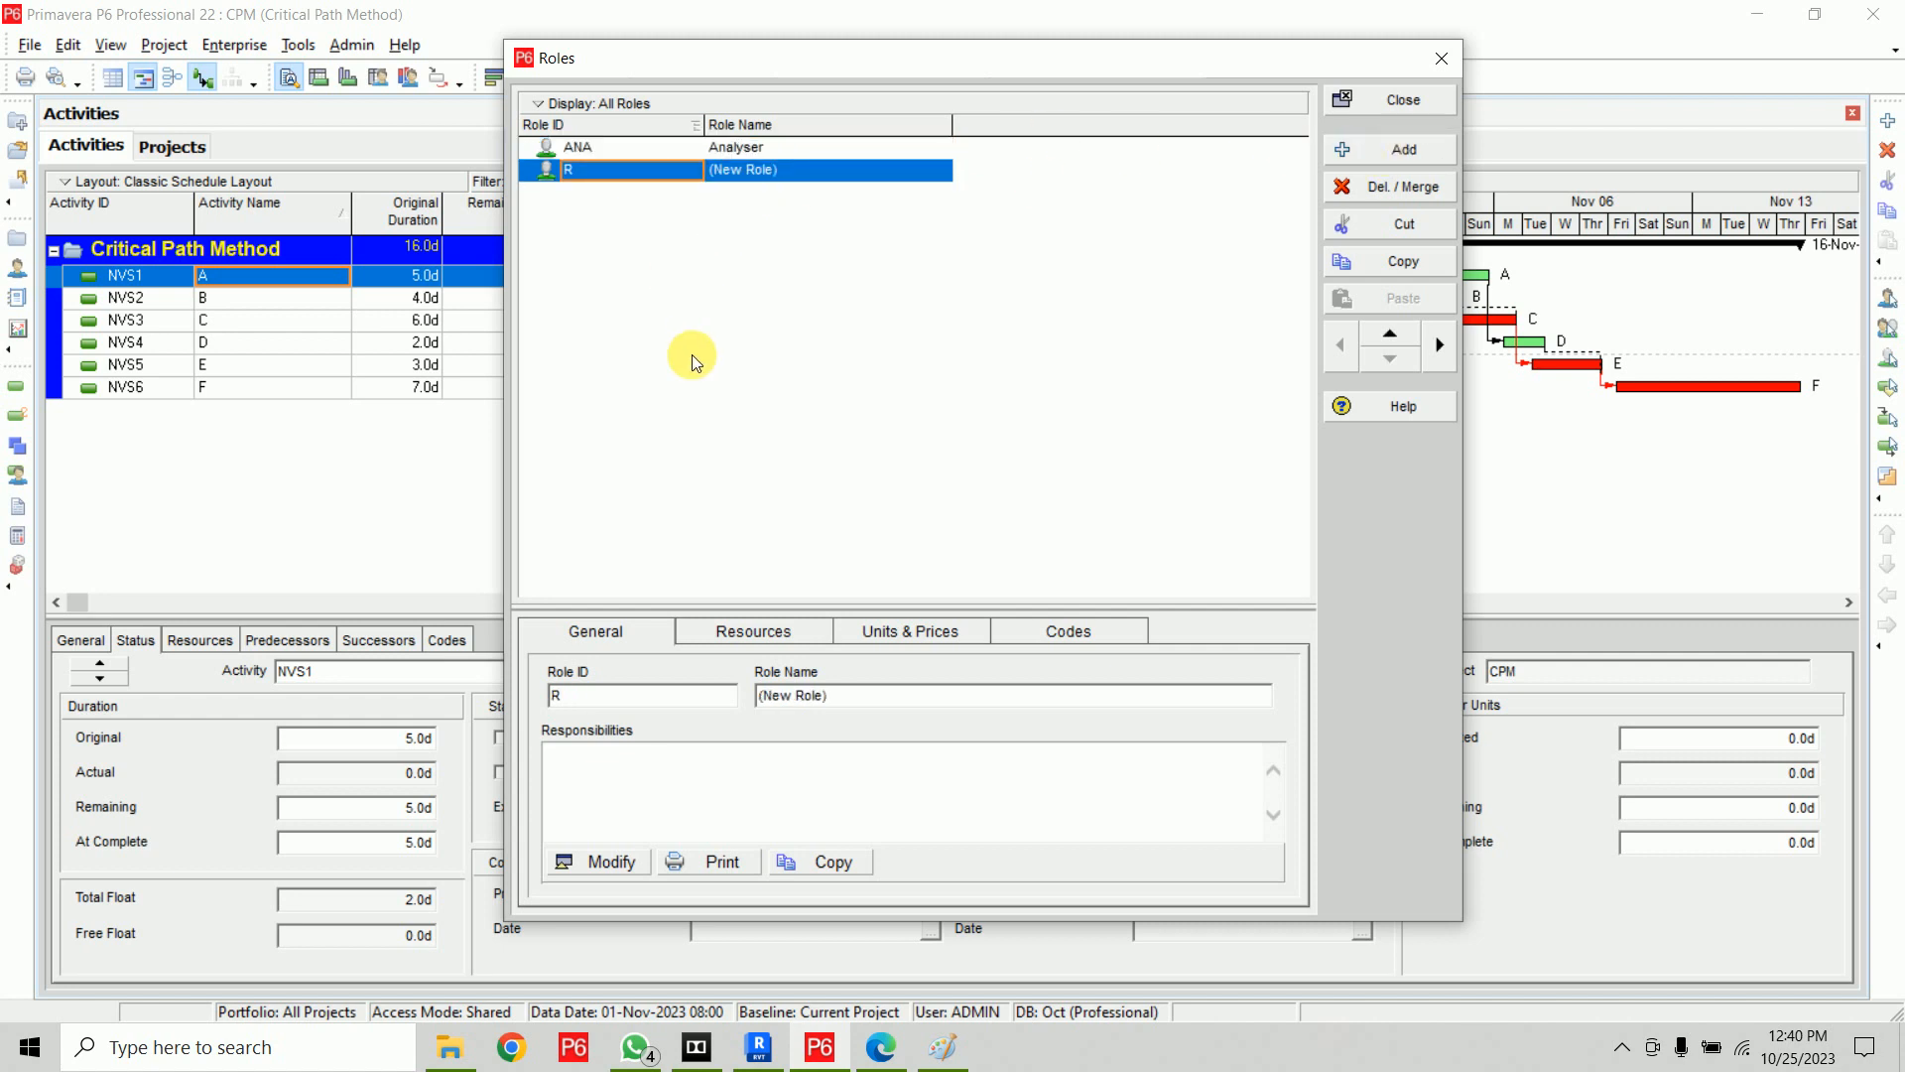
type("AR")
key("Tab")
type("A")
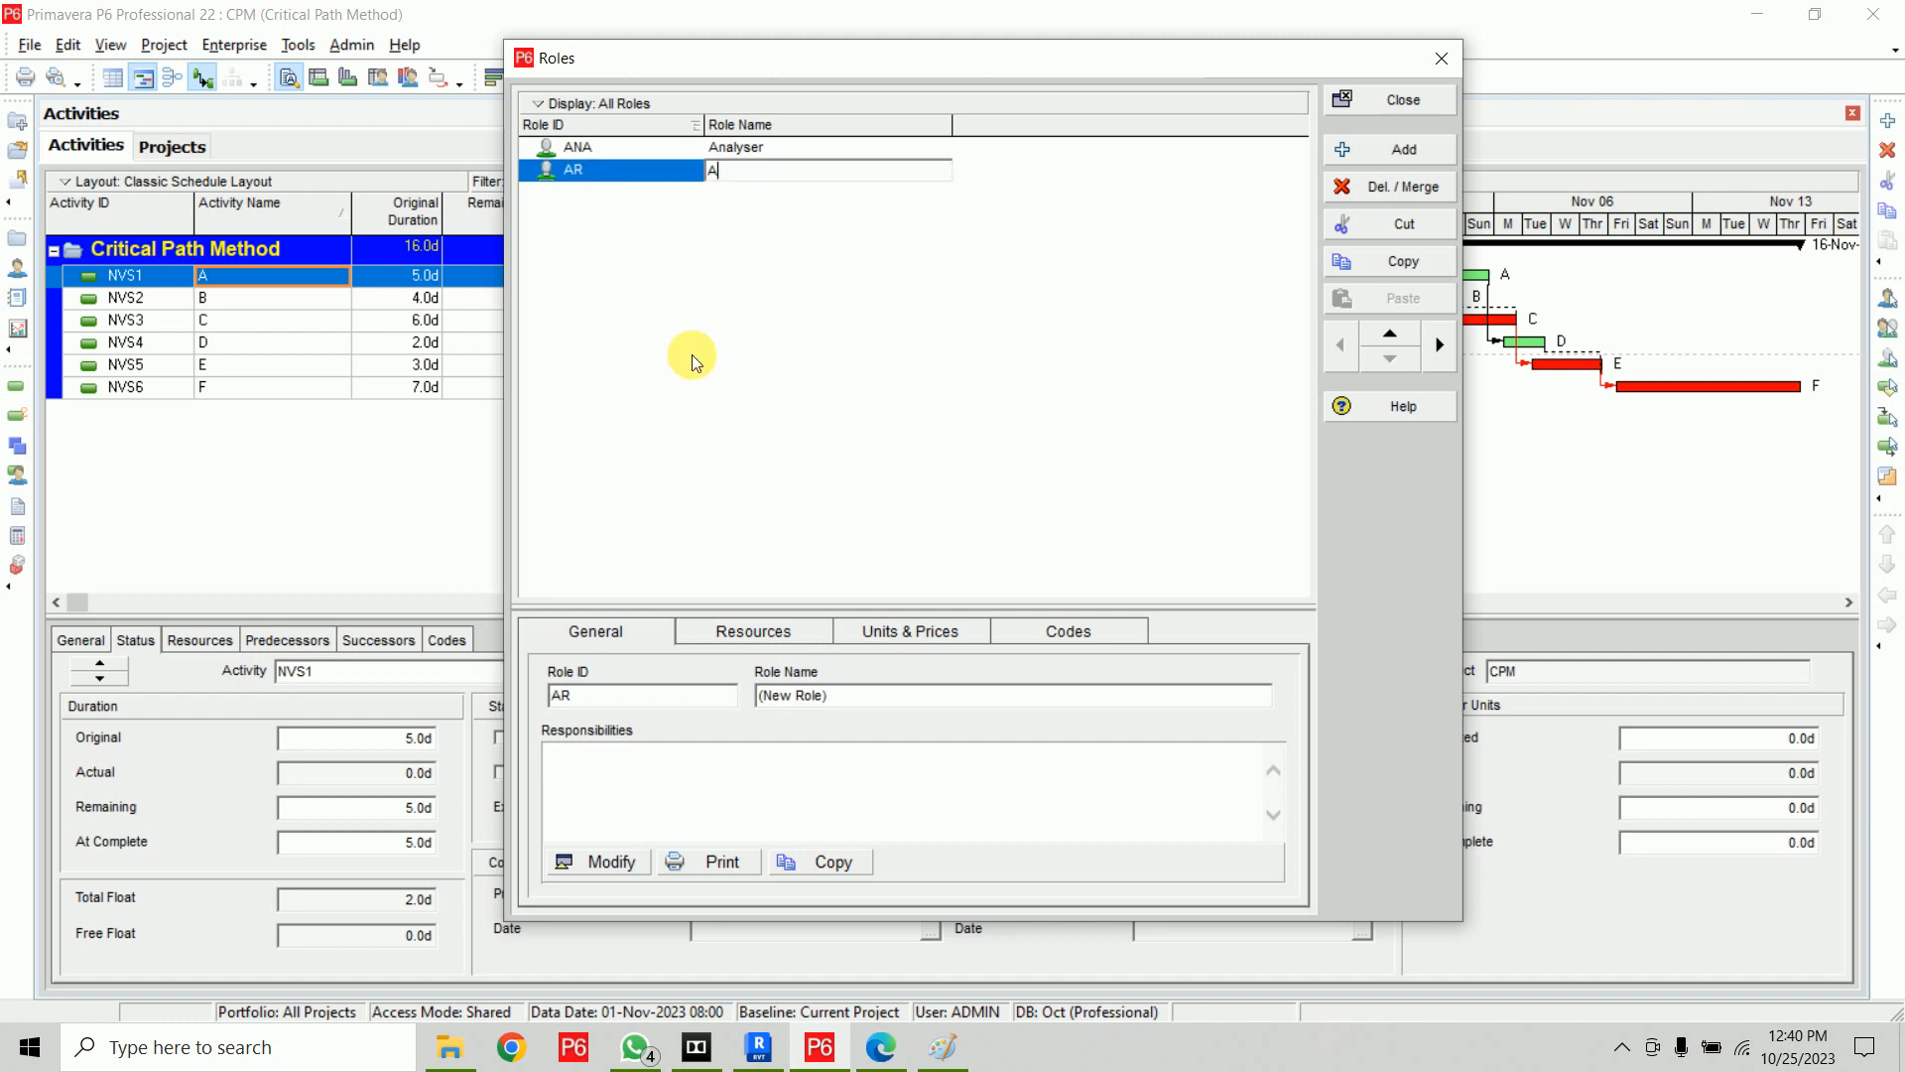
type("rchitect")
key("Return")
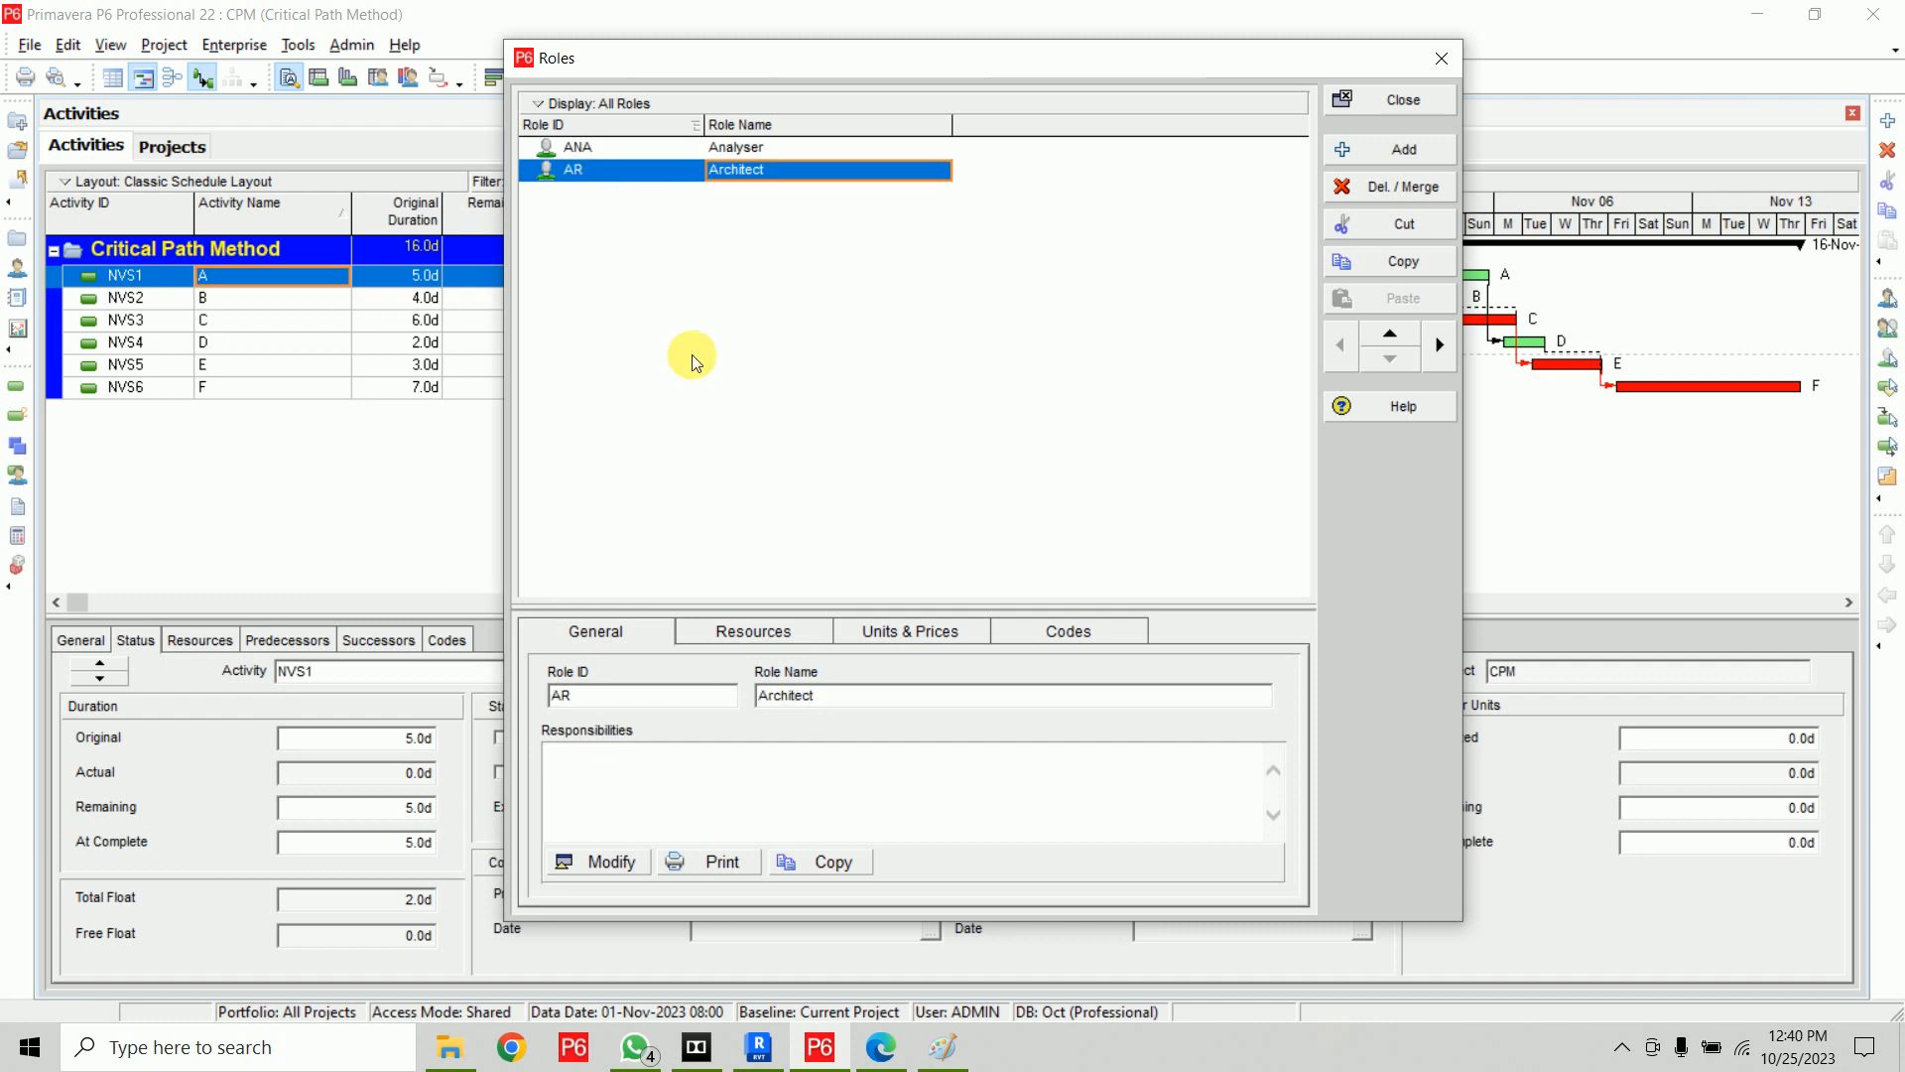
Add a new role with ID PE and name Project Engineer
left_click(1388, 150)
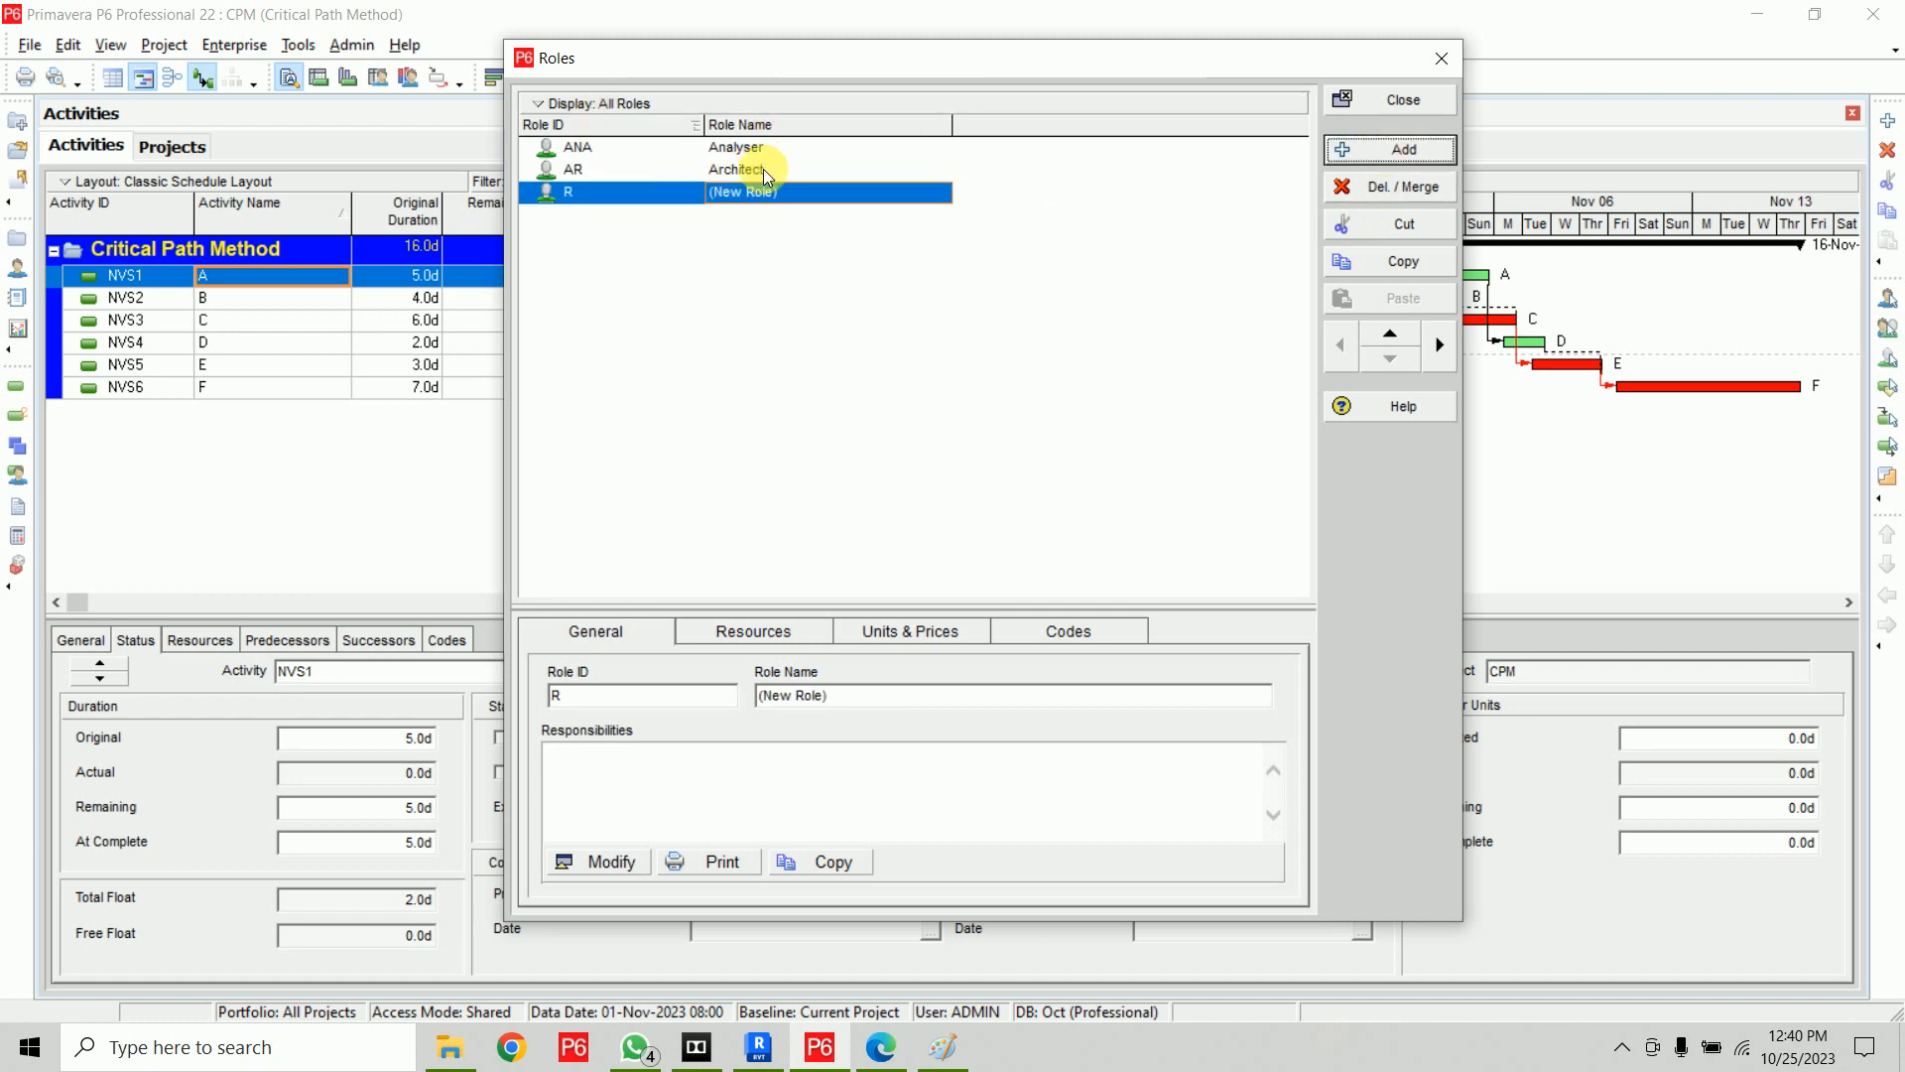
left_click(647, 193)
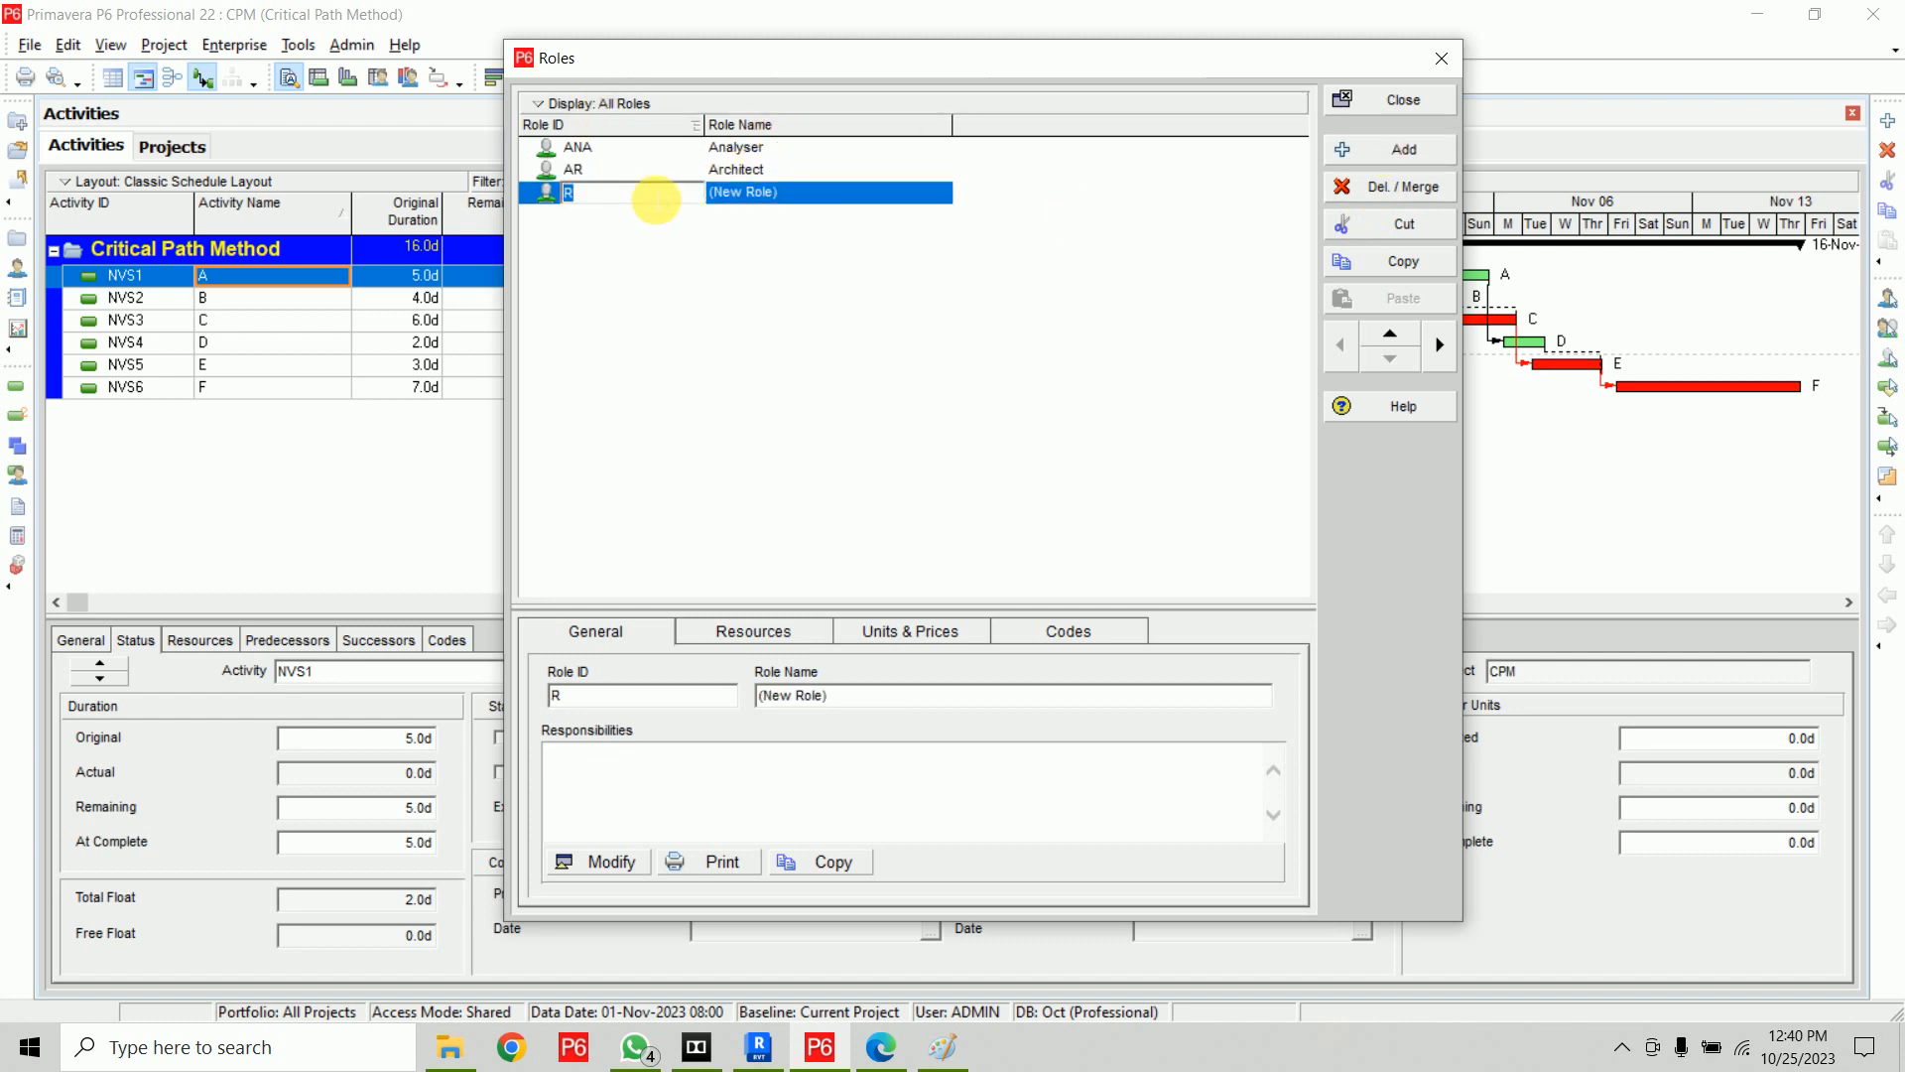
type("PE")
key("Tab")
type("Project Engineer")
key("Return")
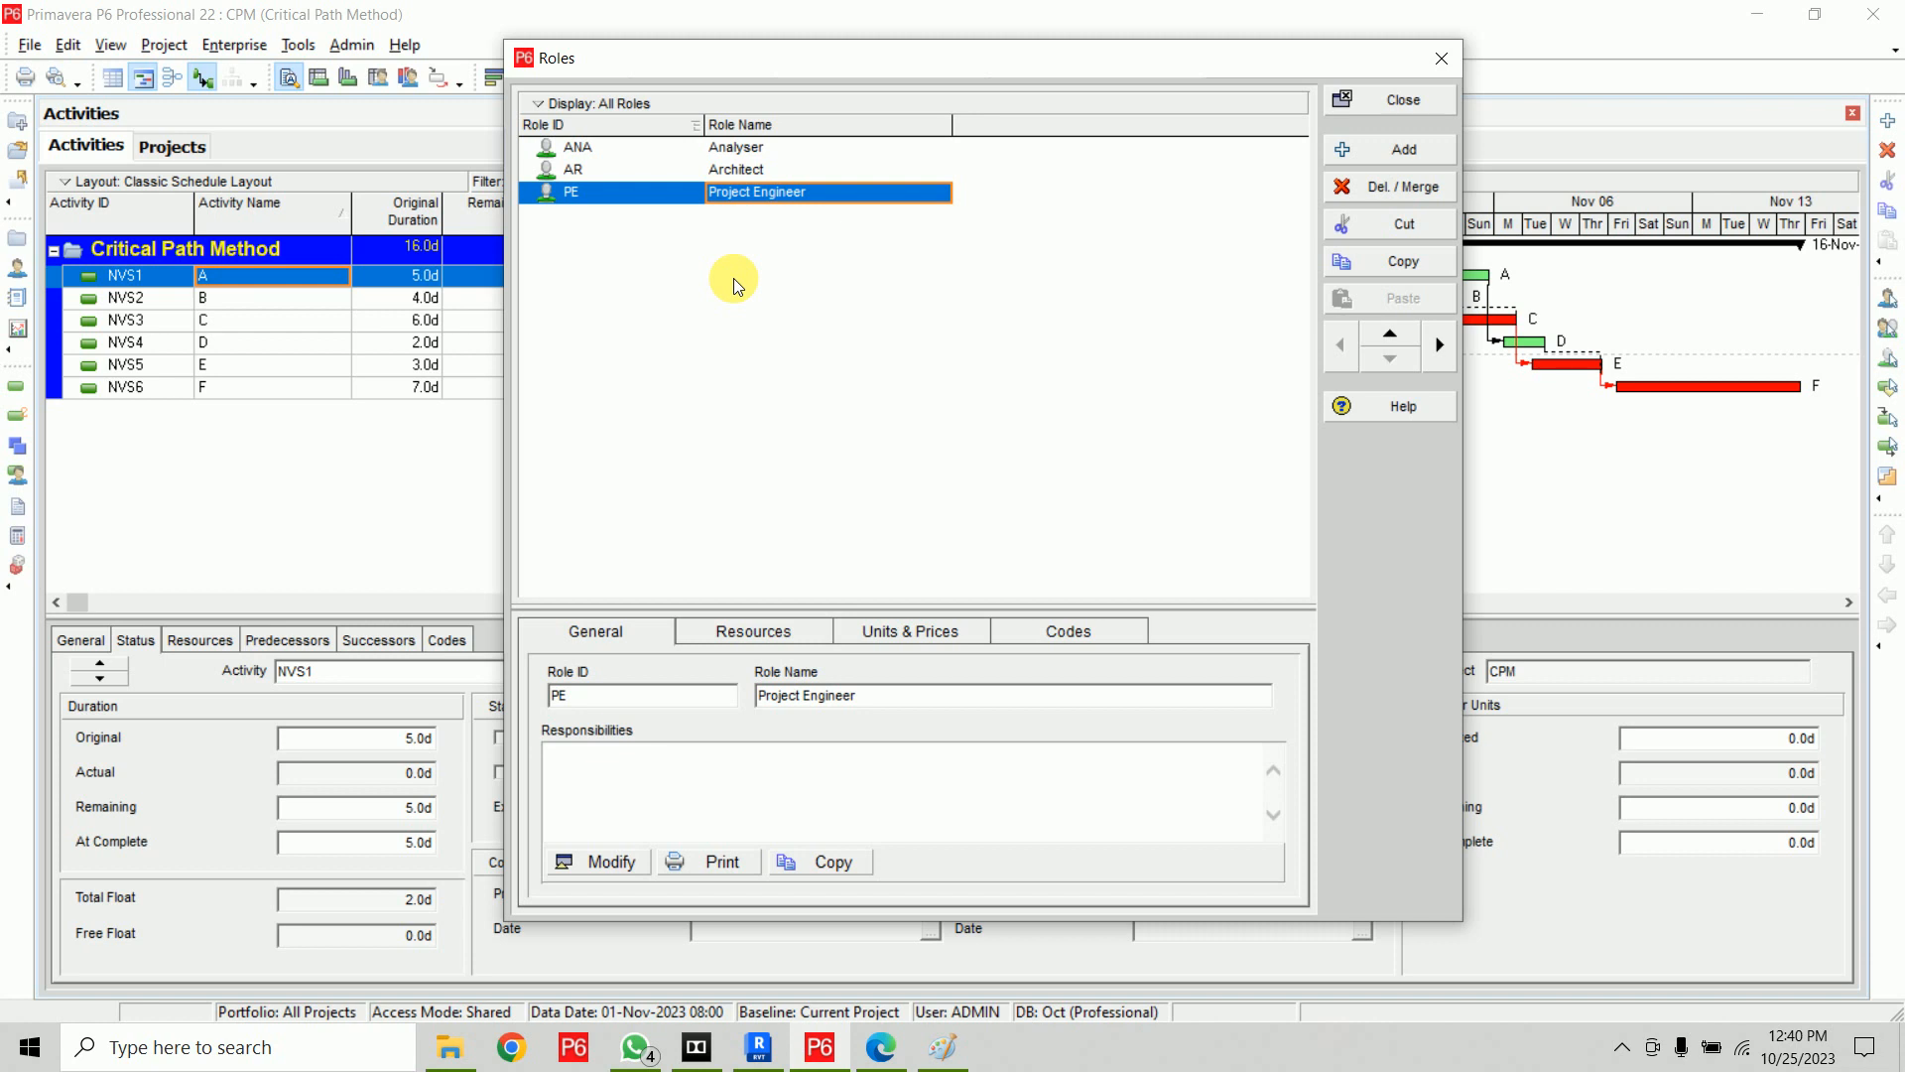
Enter the Analyser role's responsibilities as "Responsible for Analyzing the Structure Members"
left_click(679, 151)
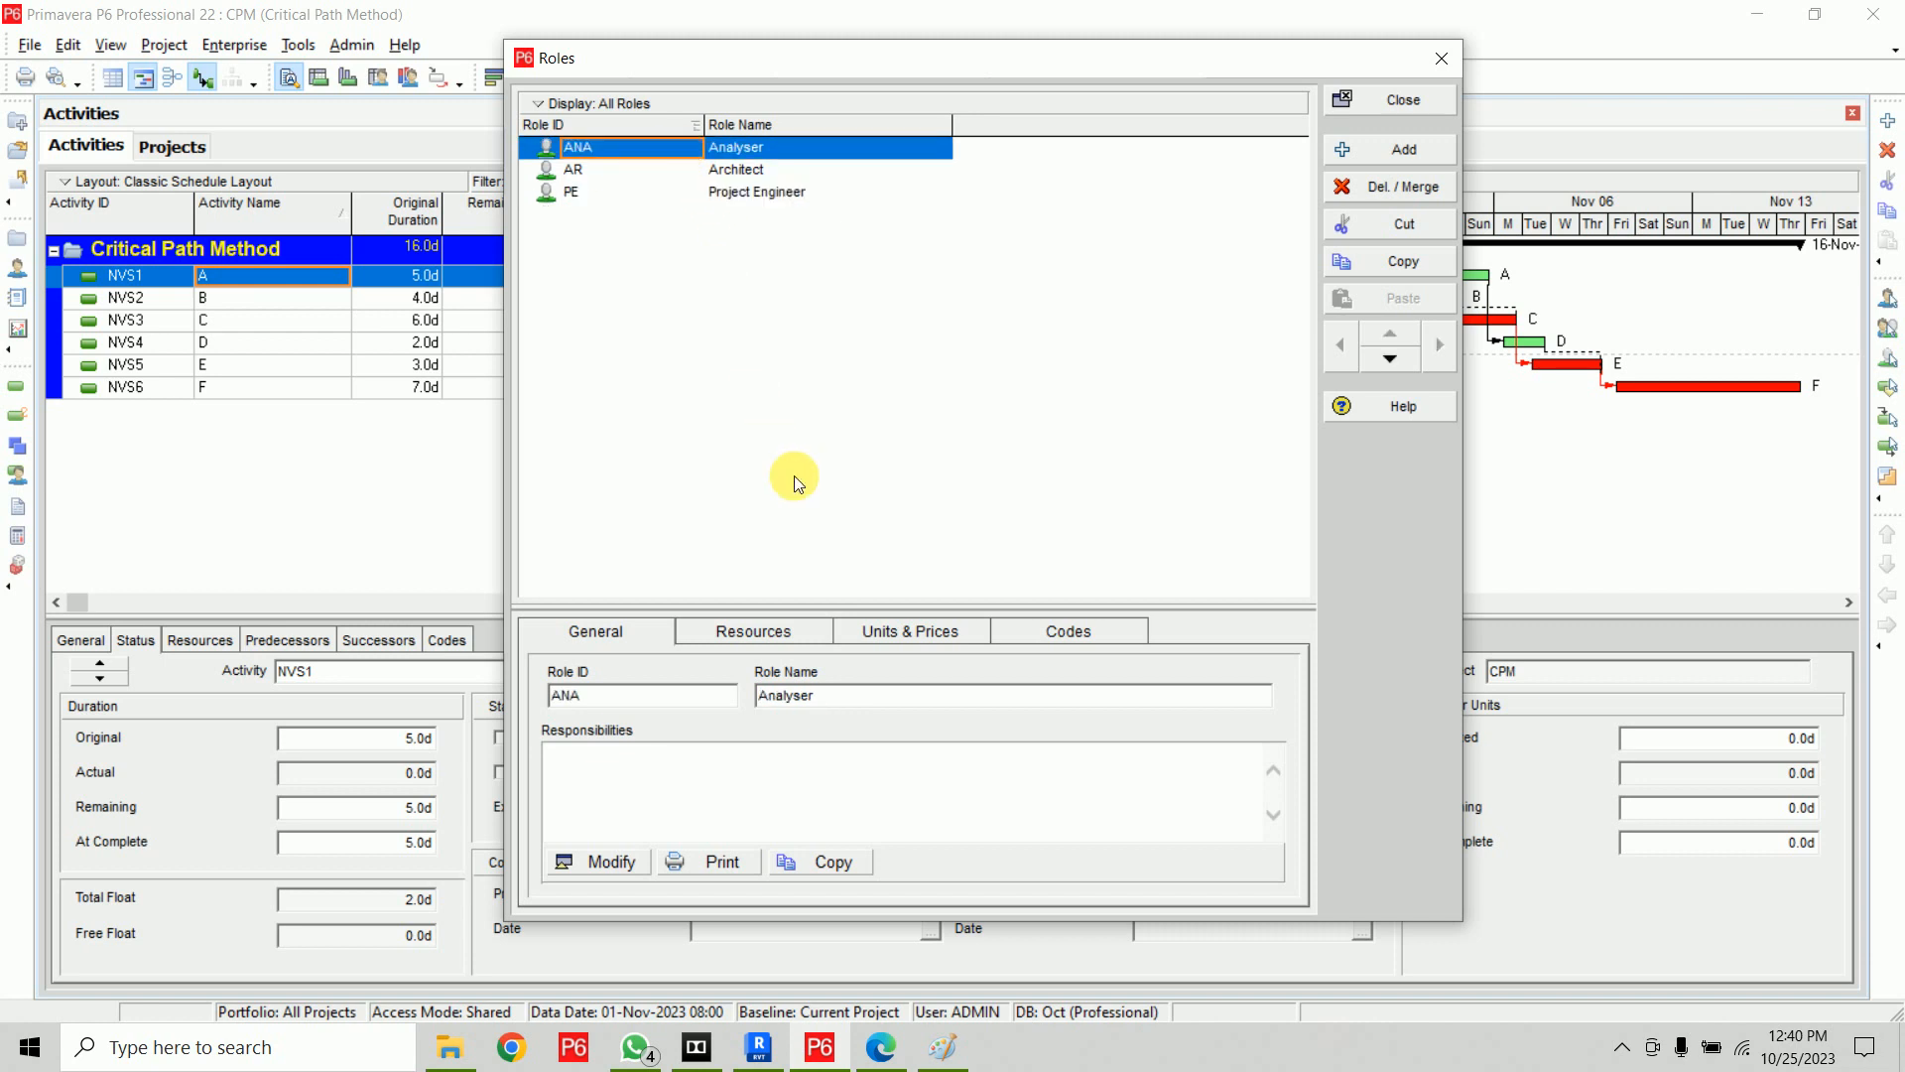
left_click_drag(844, 617, 852, 450)
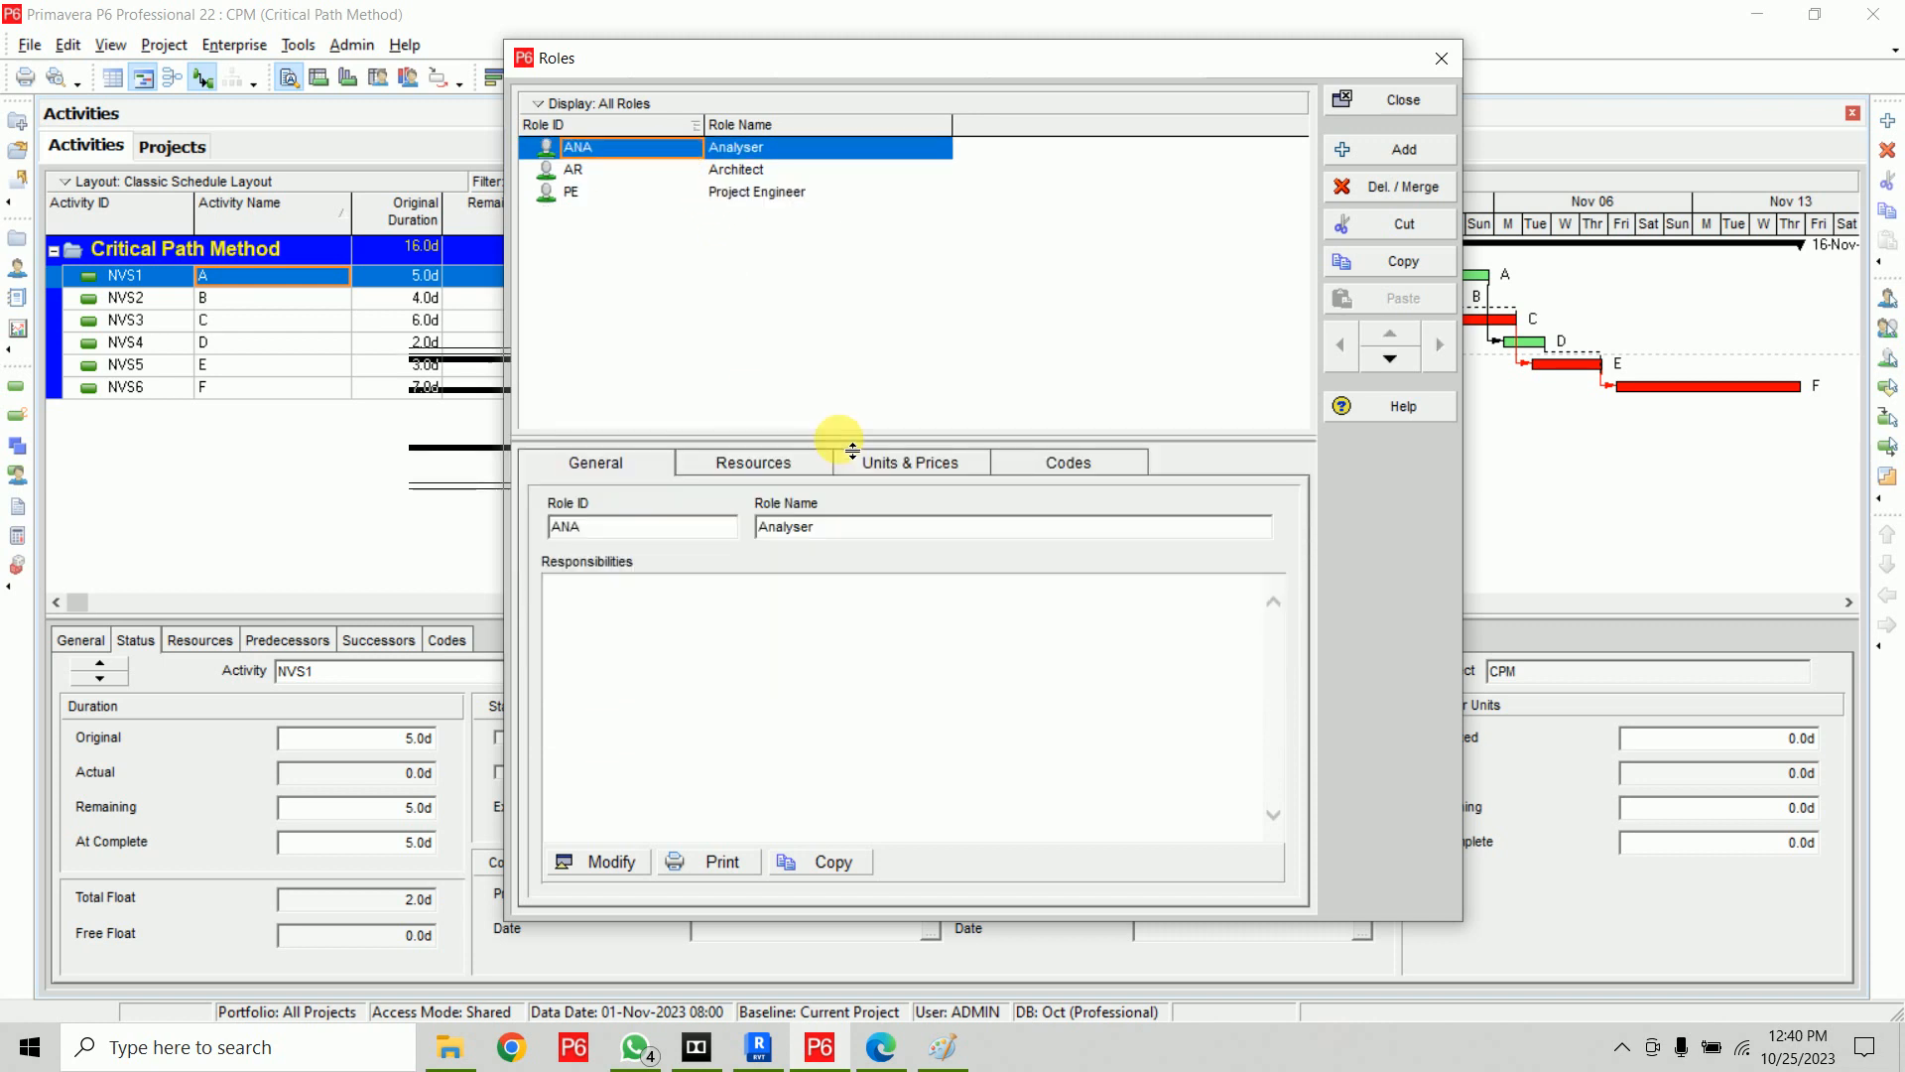
left_click(773, 473)
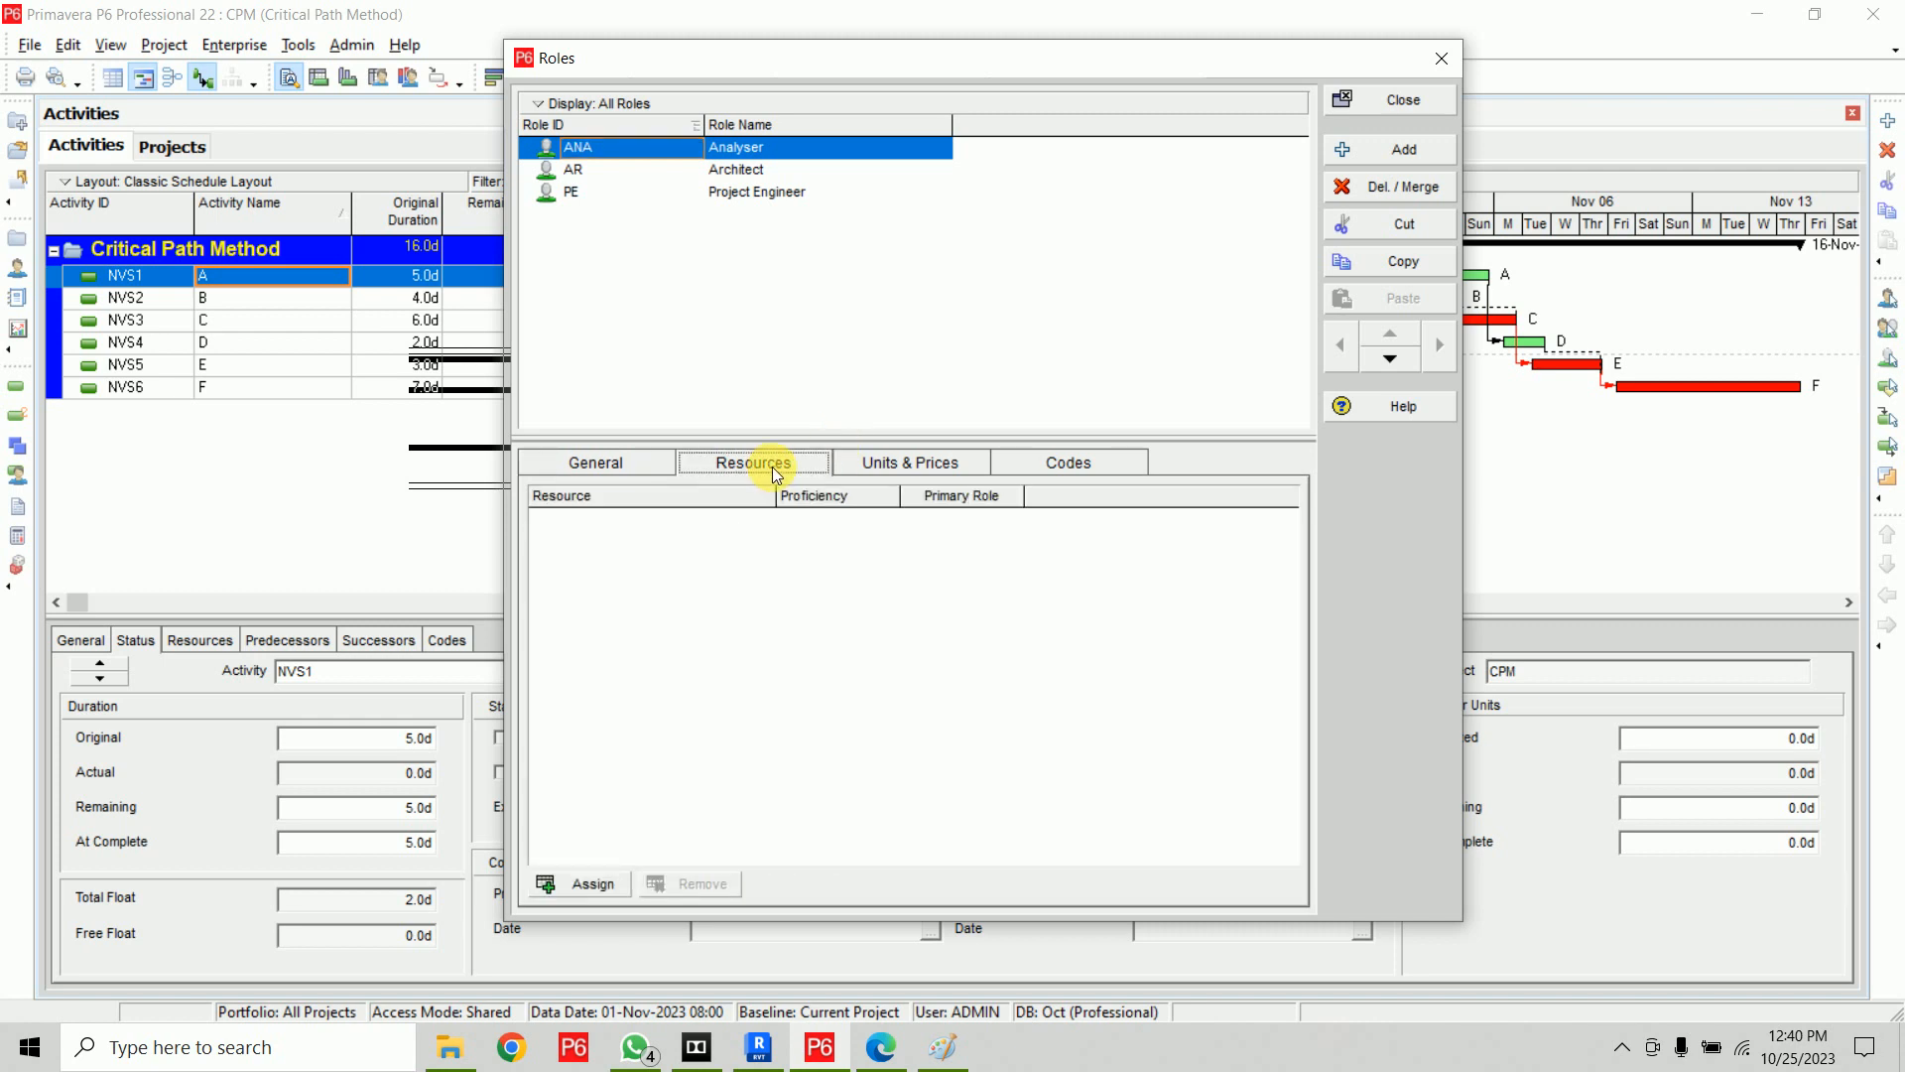
left_click(607, 462)
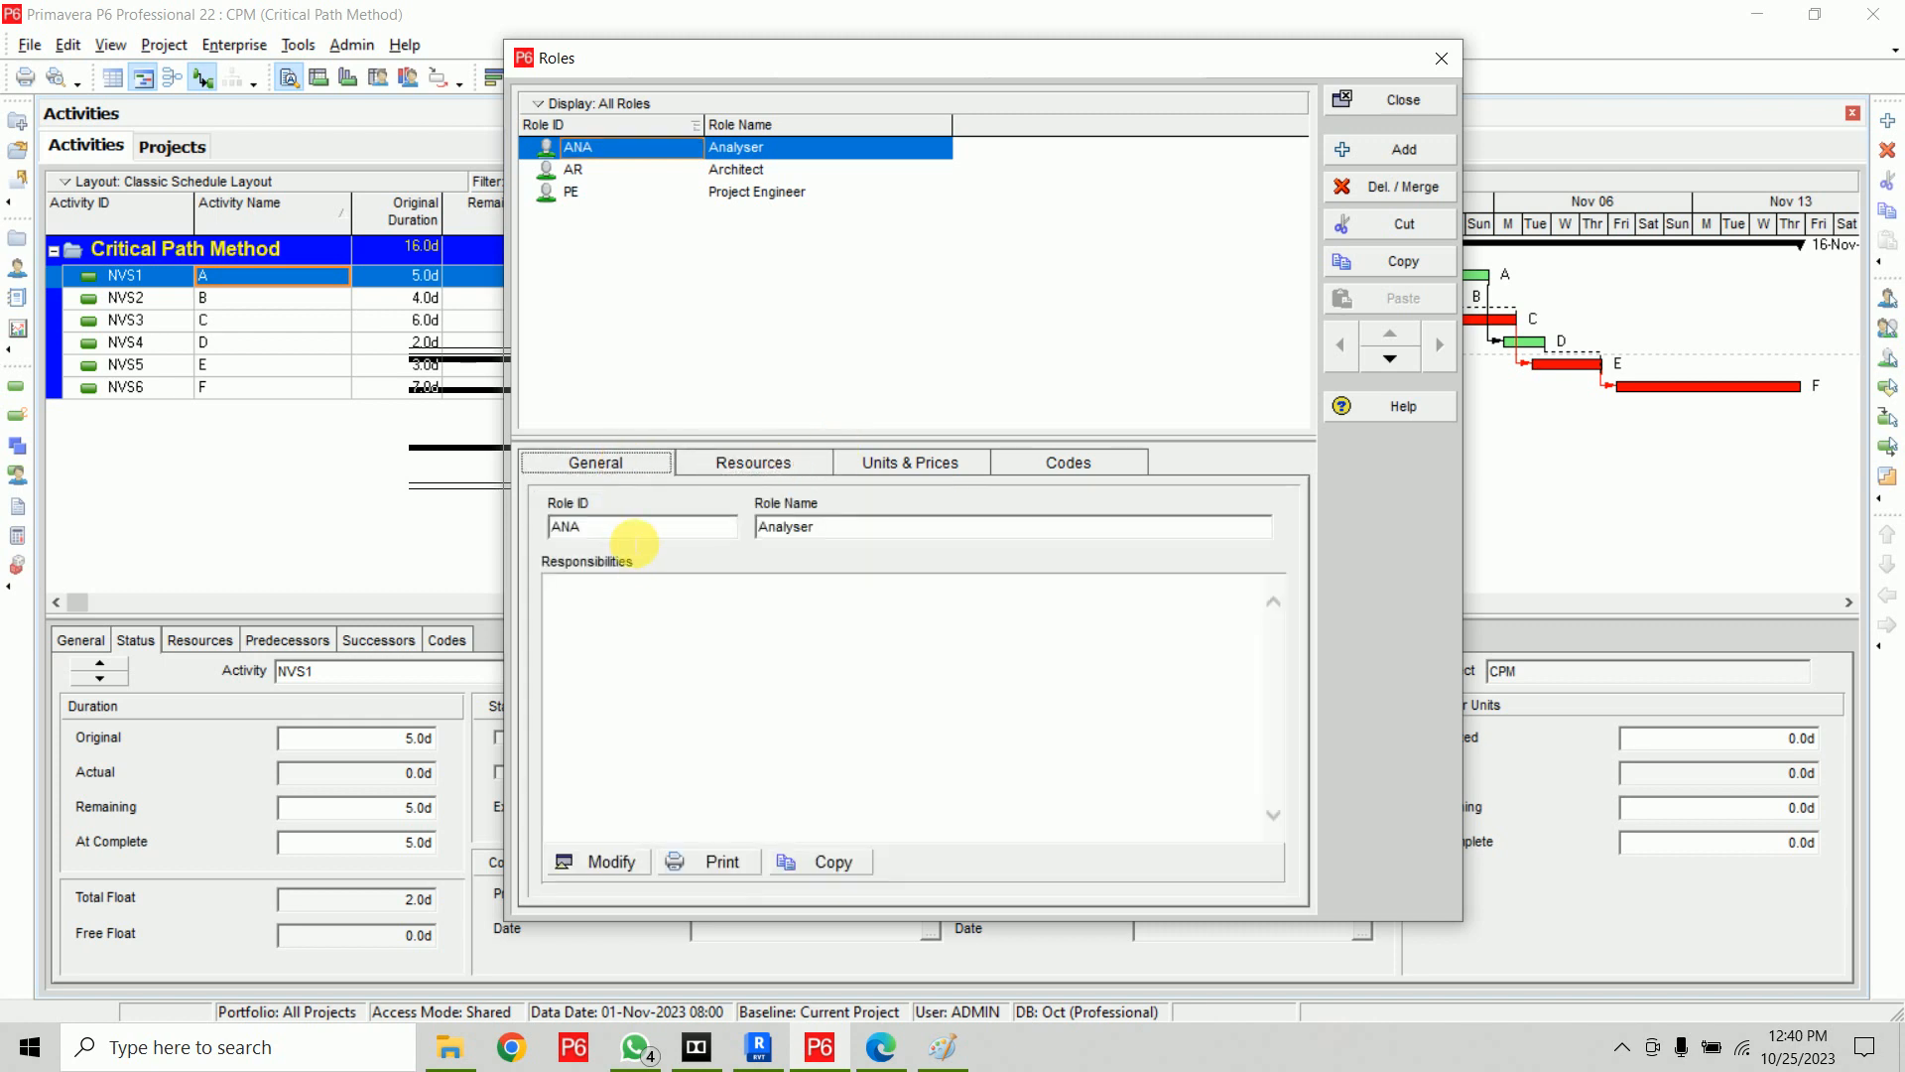
left_click(829, 524)
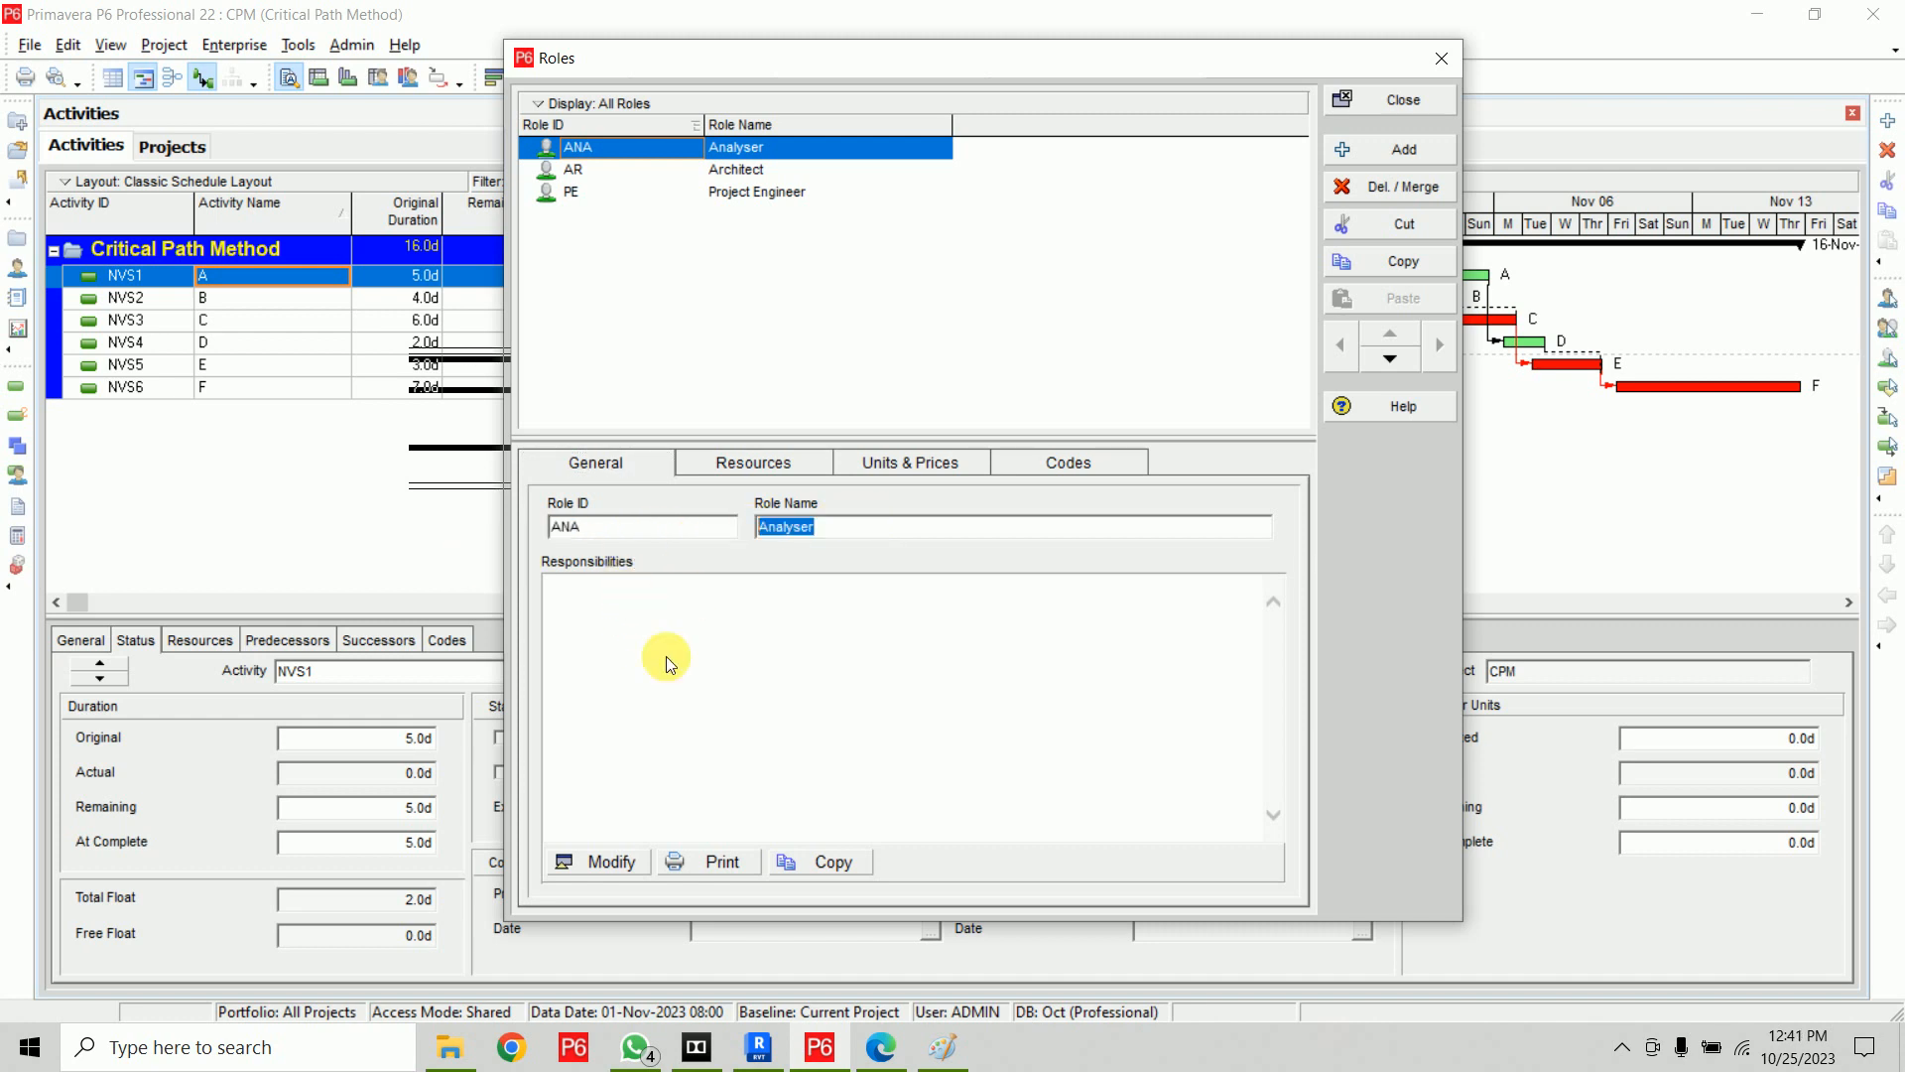
left_click(710, 672)
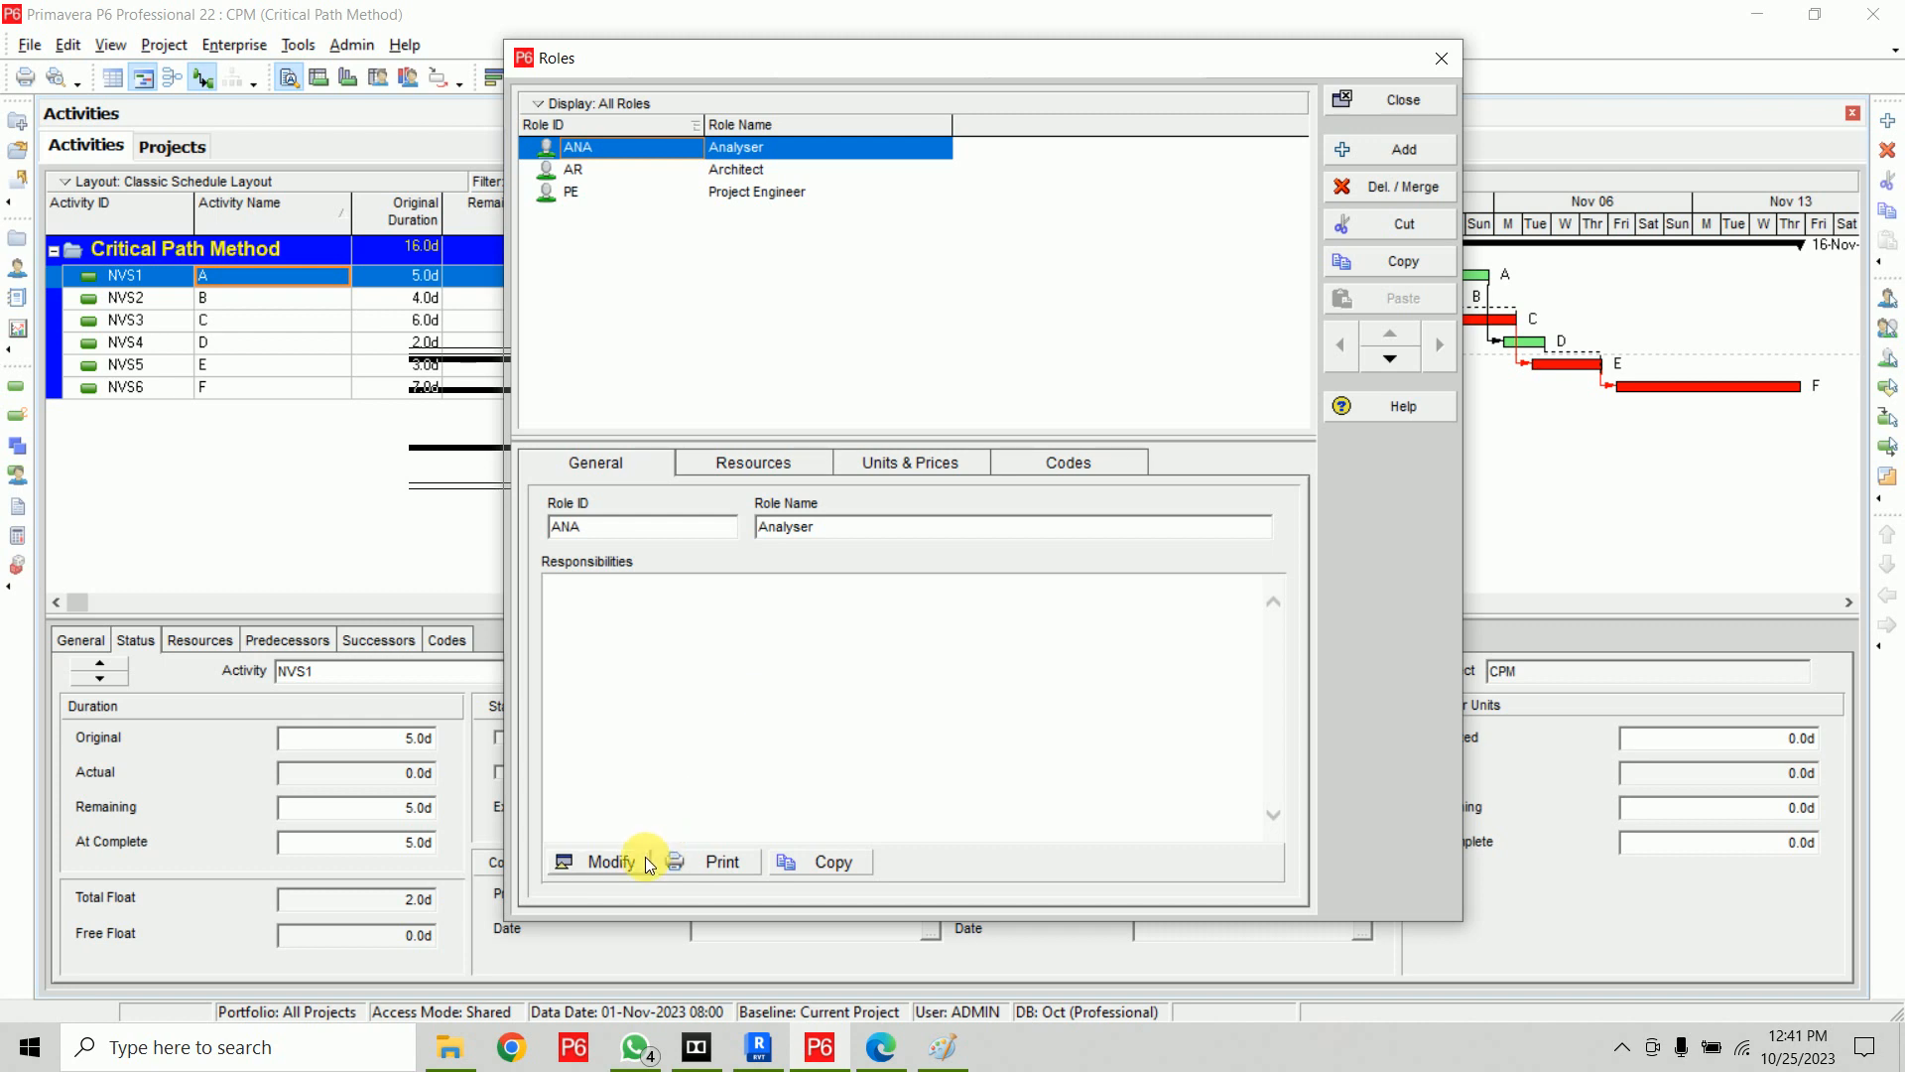
left_click(611, 863)
left_click(1028, 256)
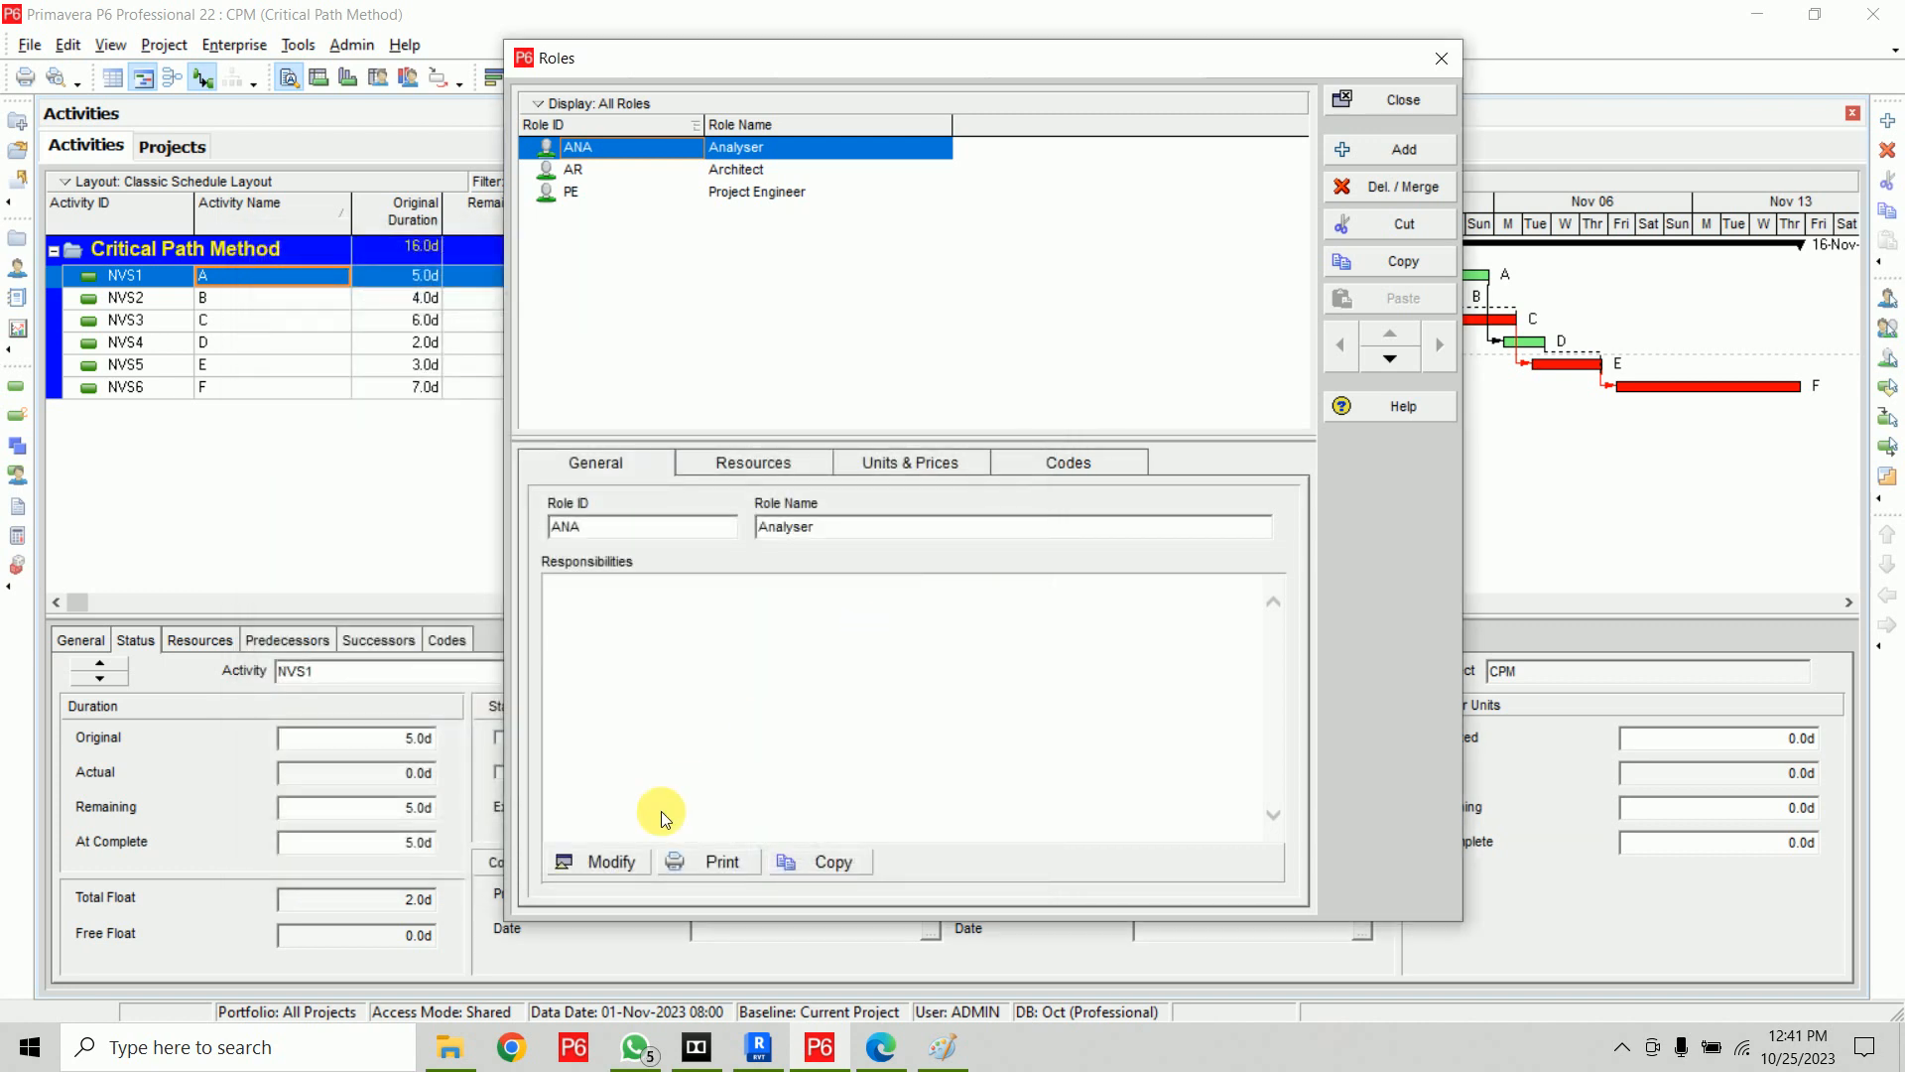
left_click(612, 863)
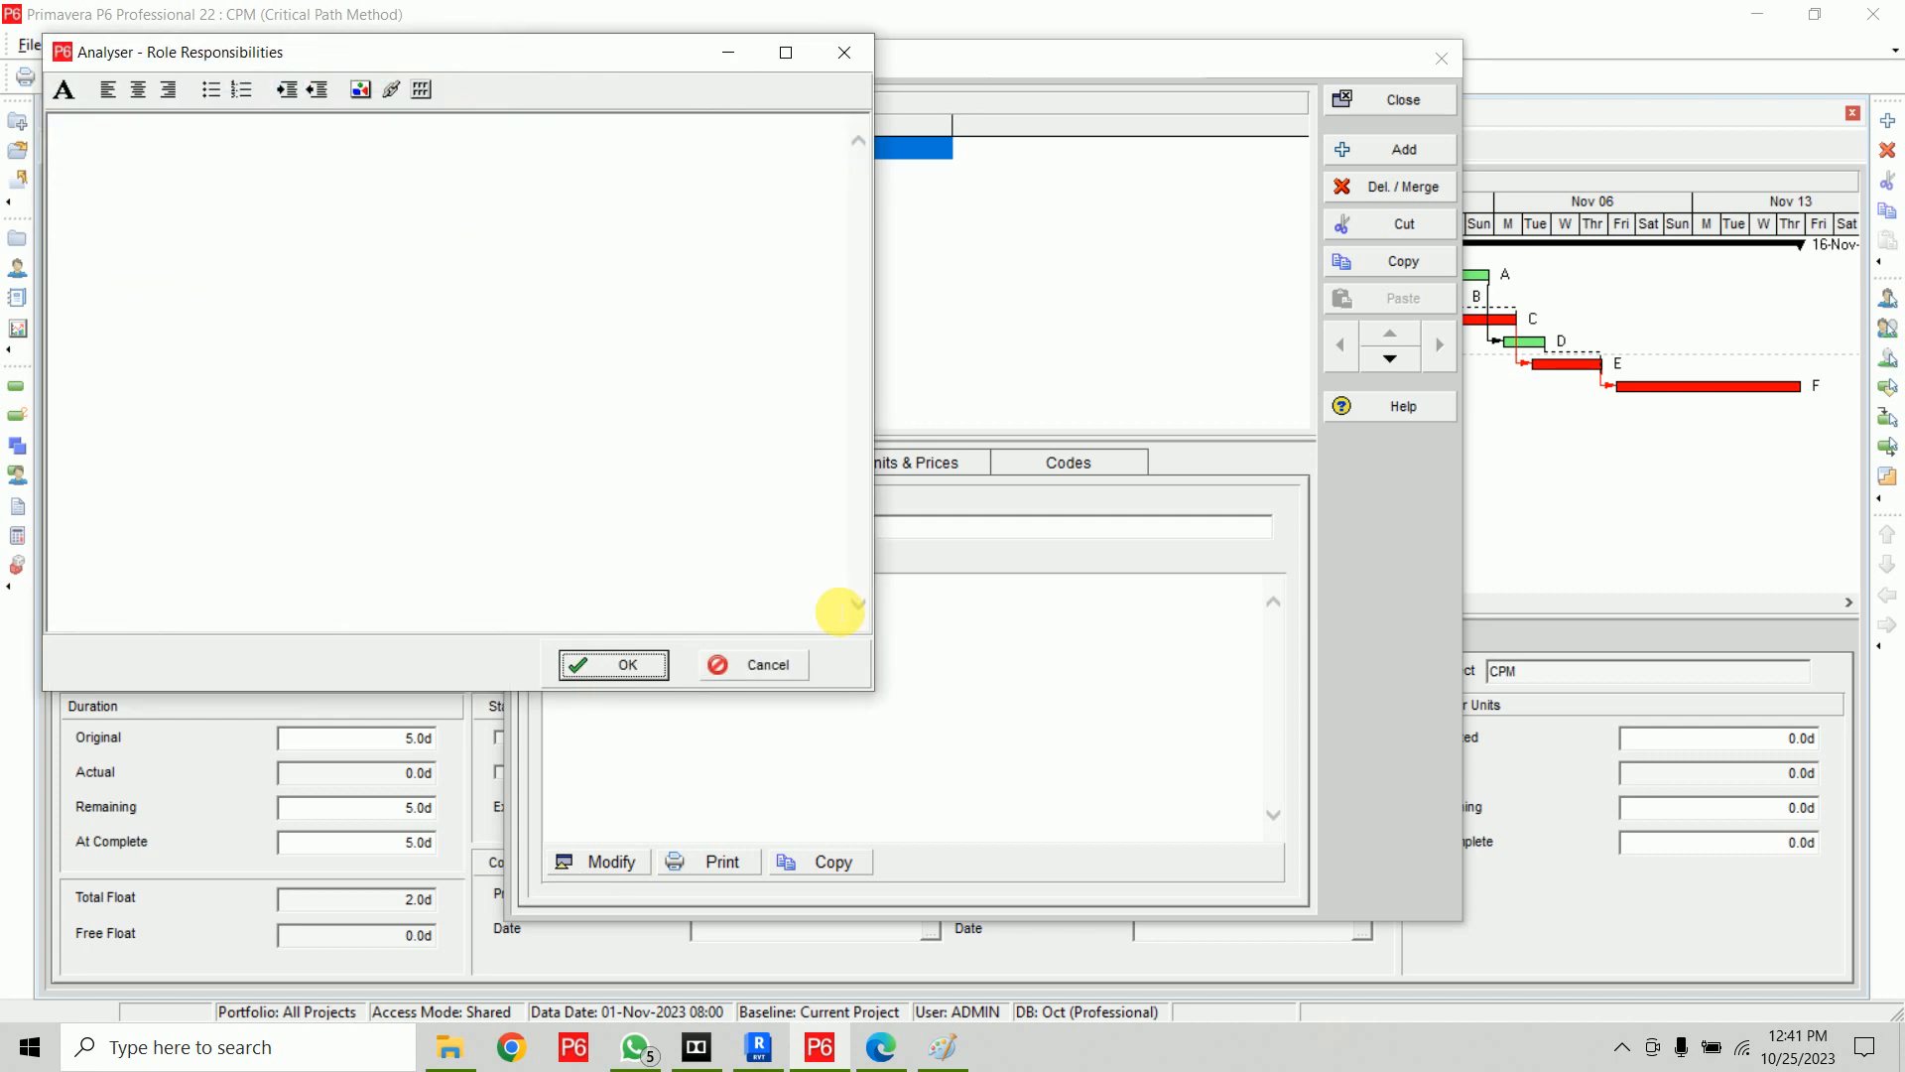
left_click(523, 218)
type("Respo")
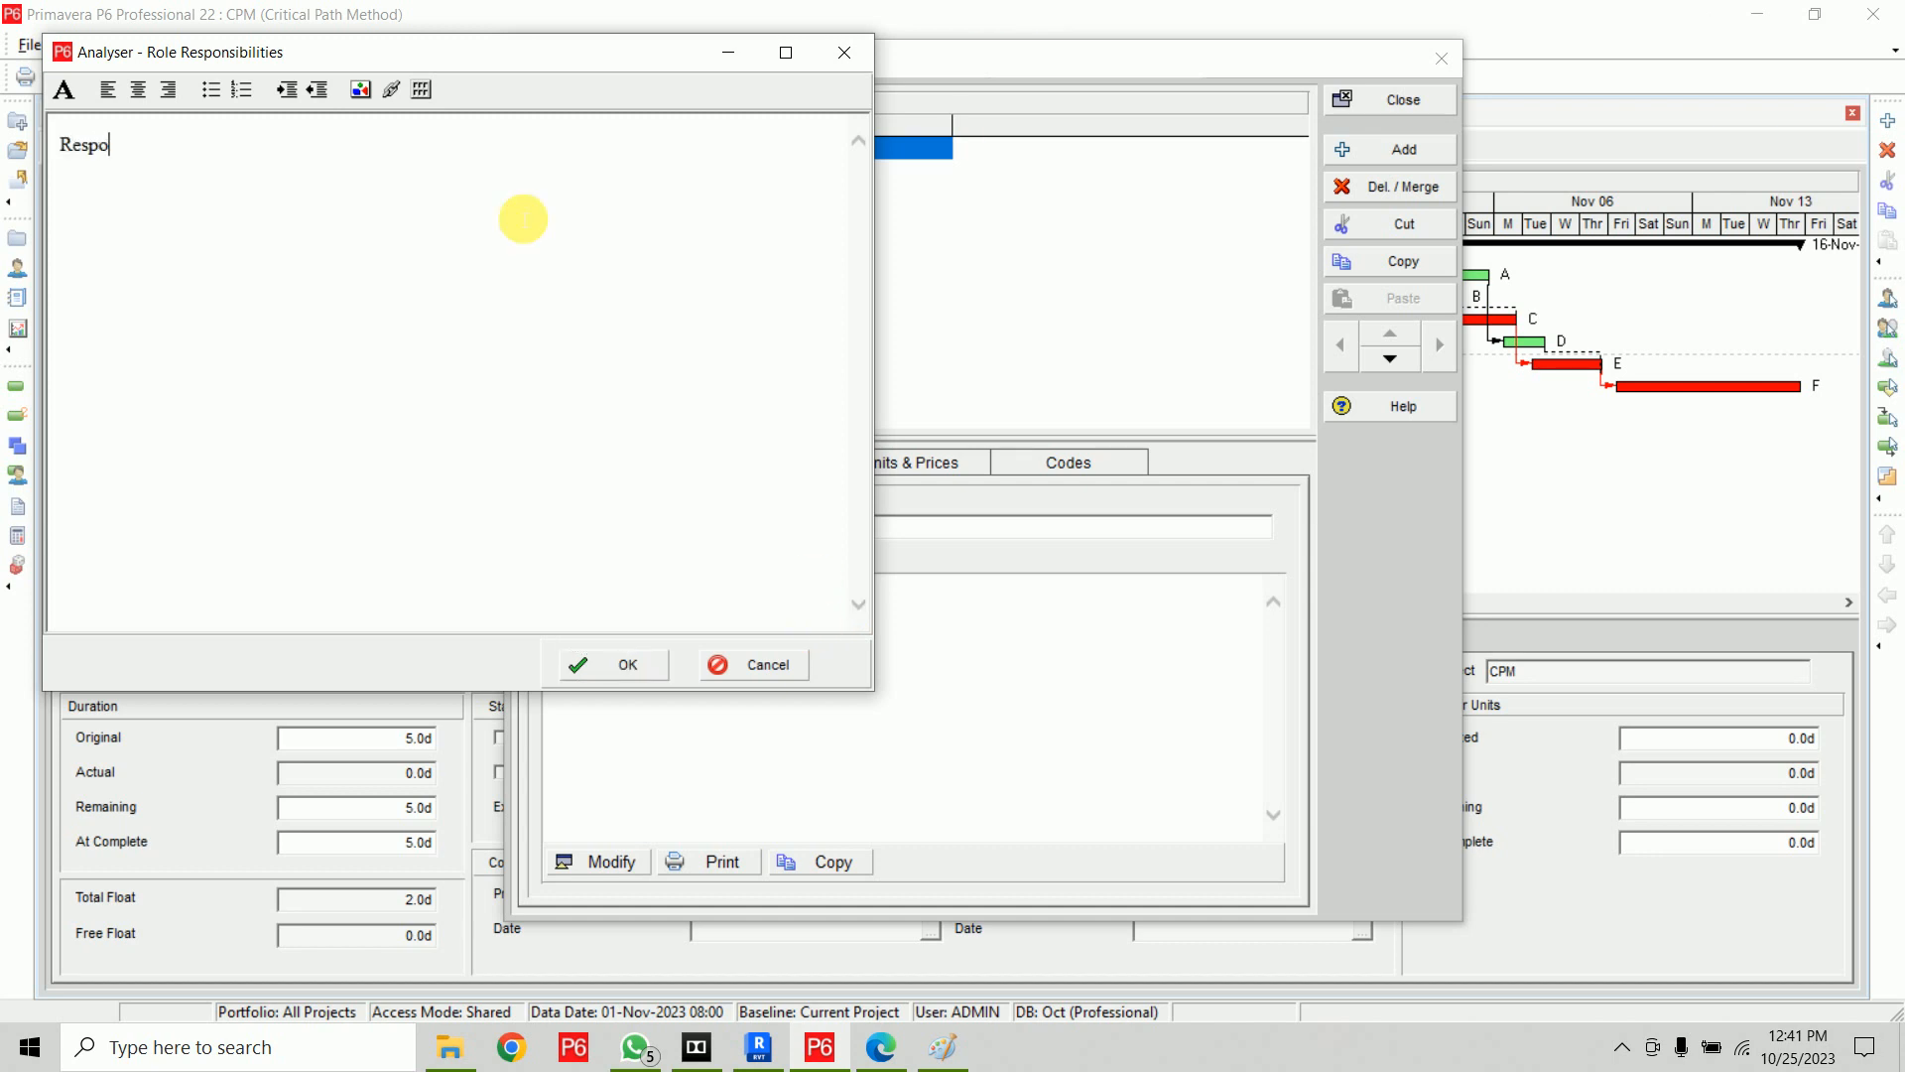
type("nsible for Analyzing the Structure Members")
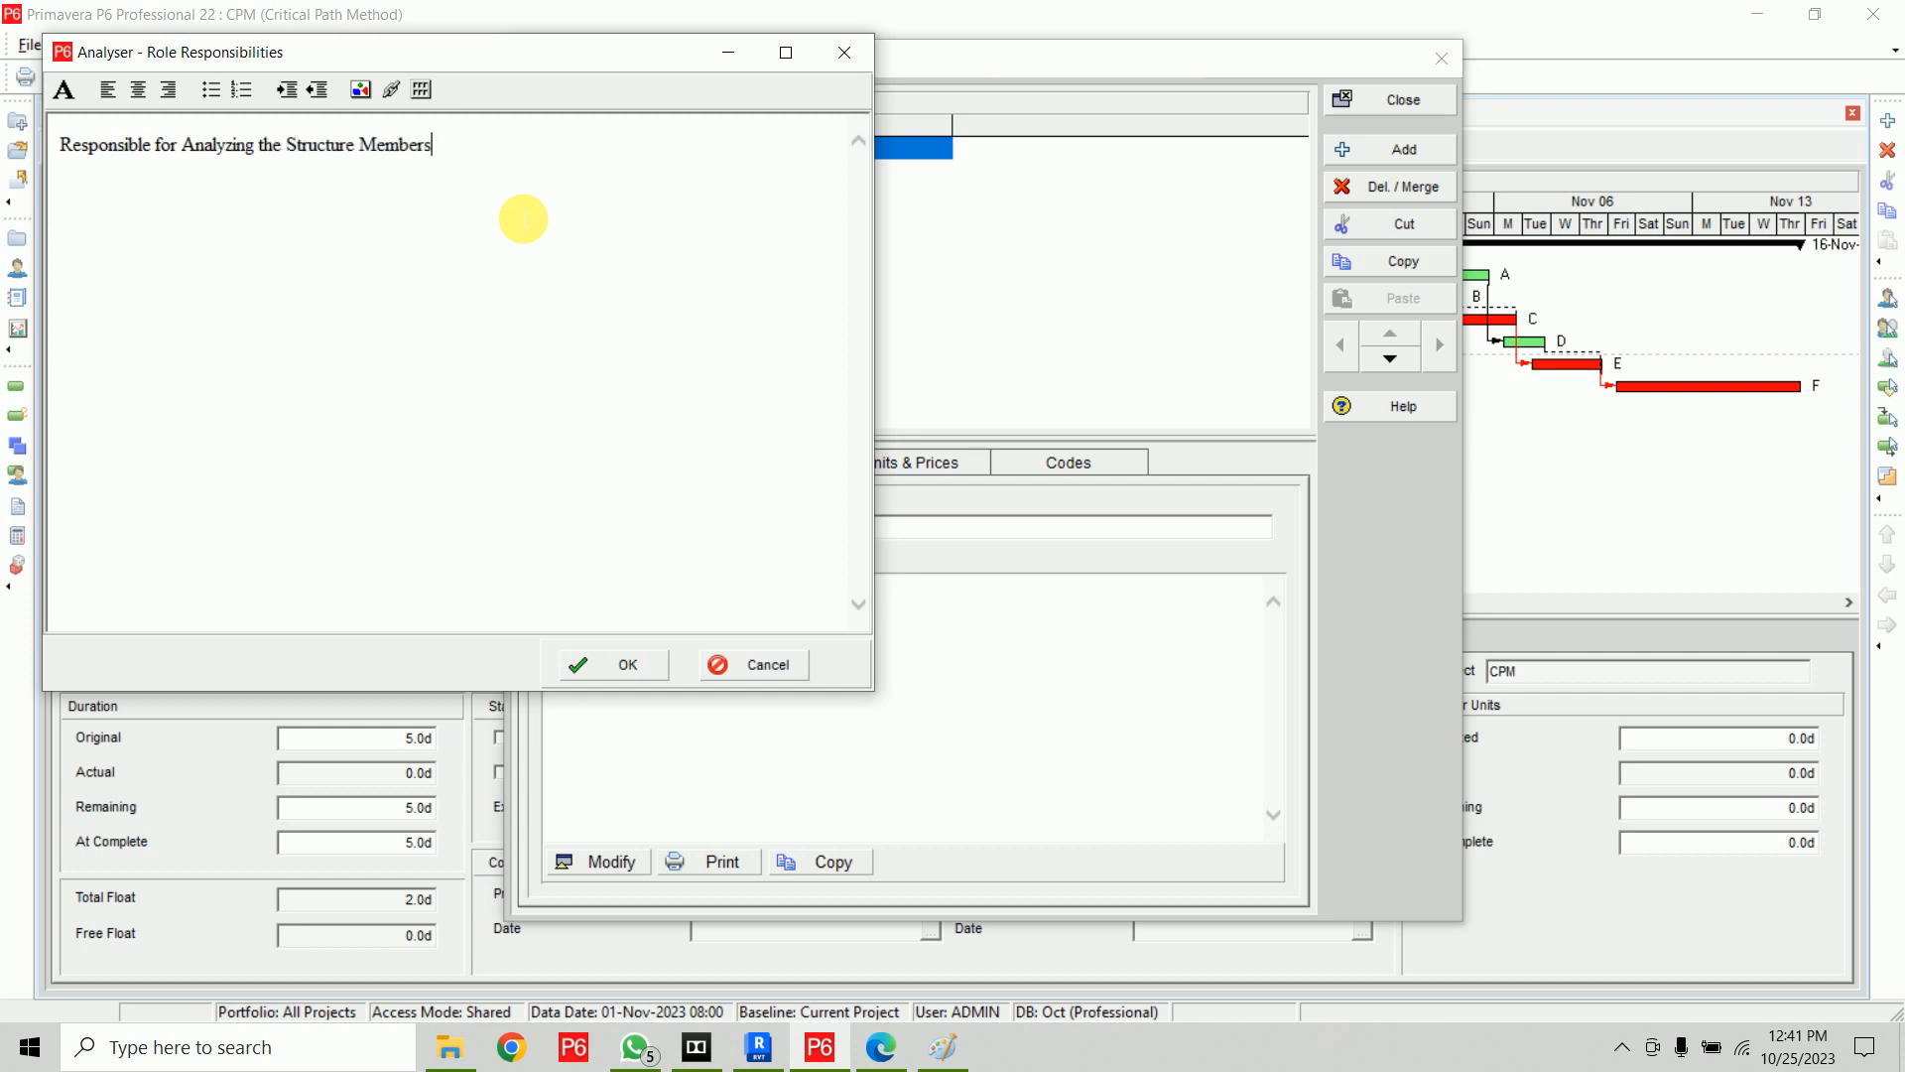
left_click(599, 666)
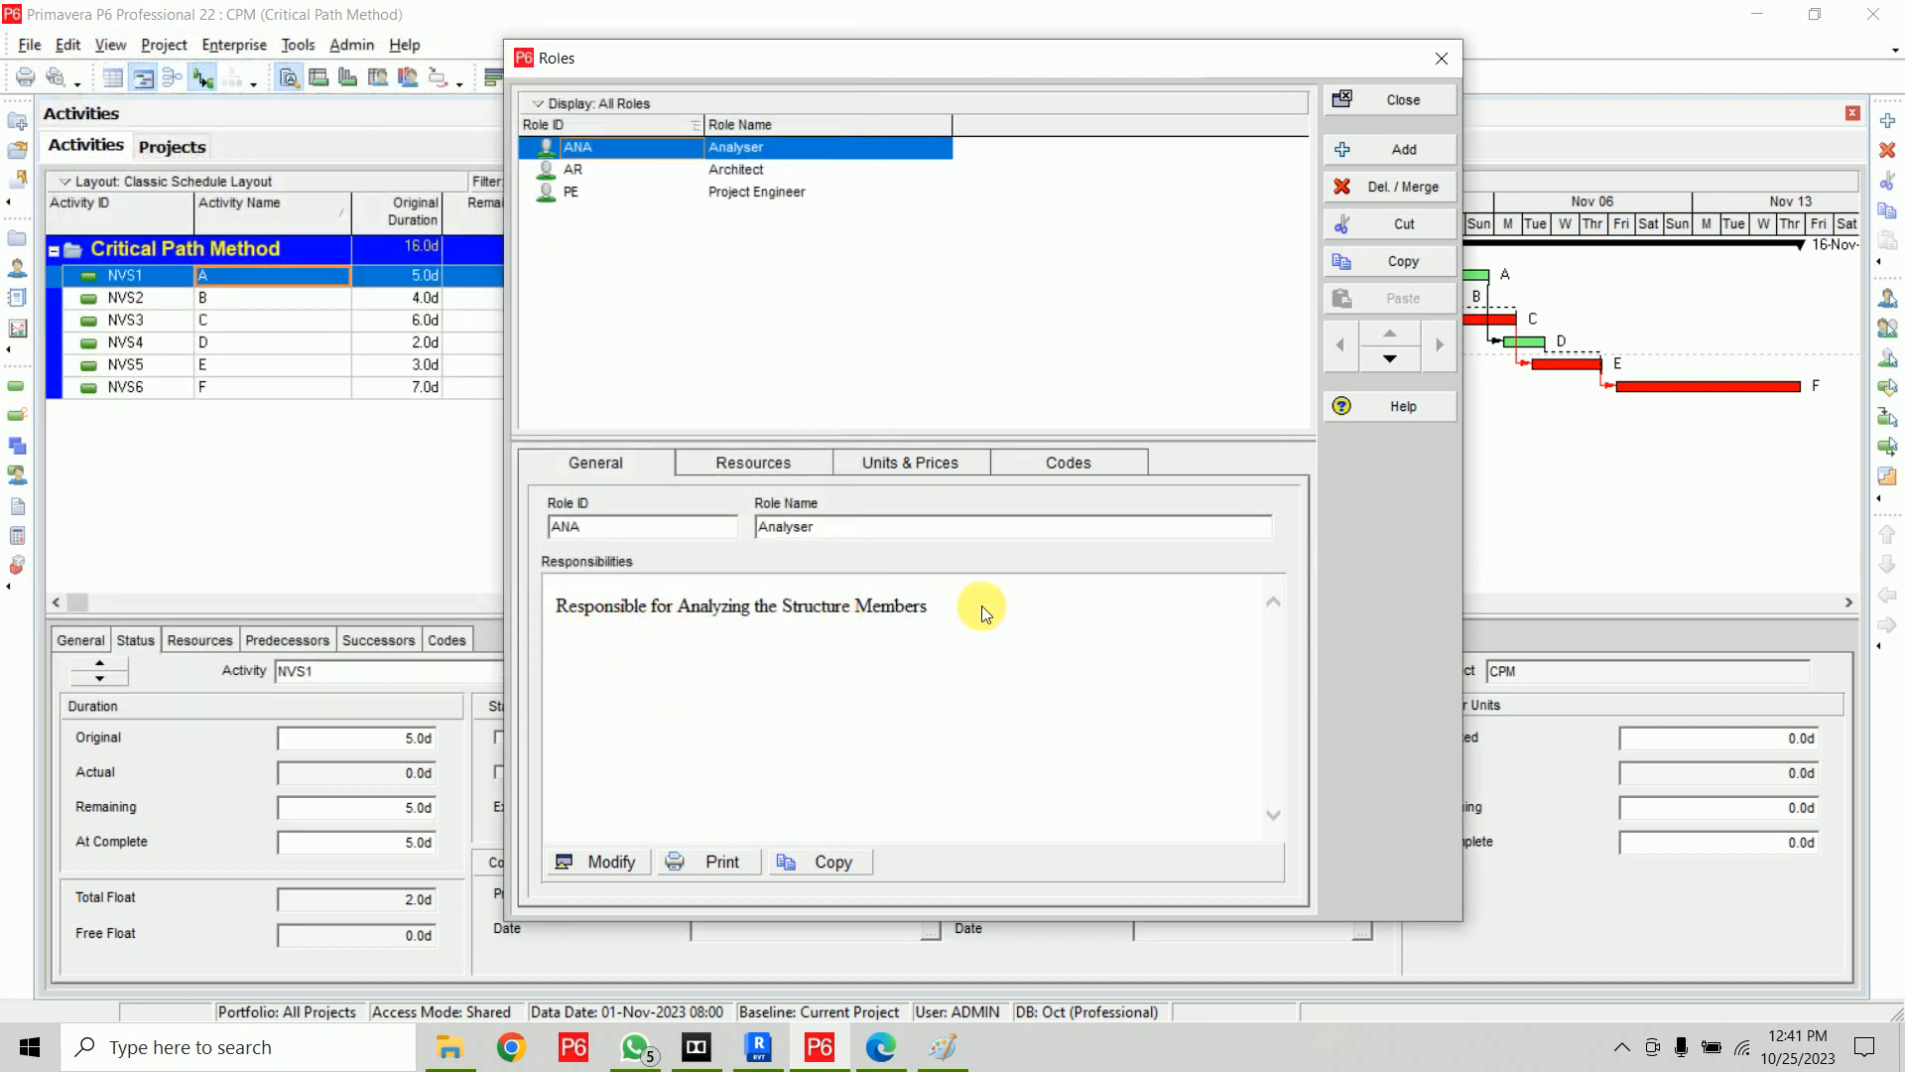
Set the Analyser role's Max Units / Time to 2 per day in its units and prices
left_click(705, 175)
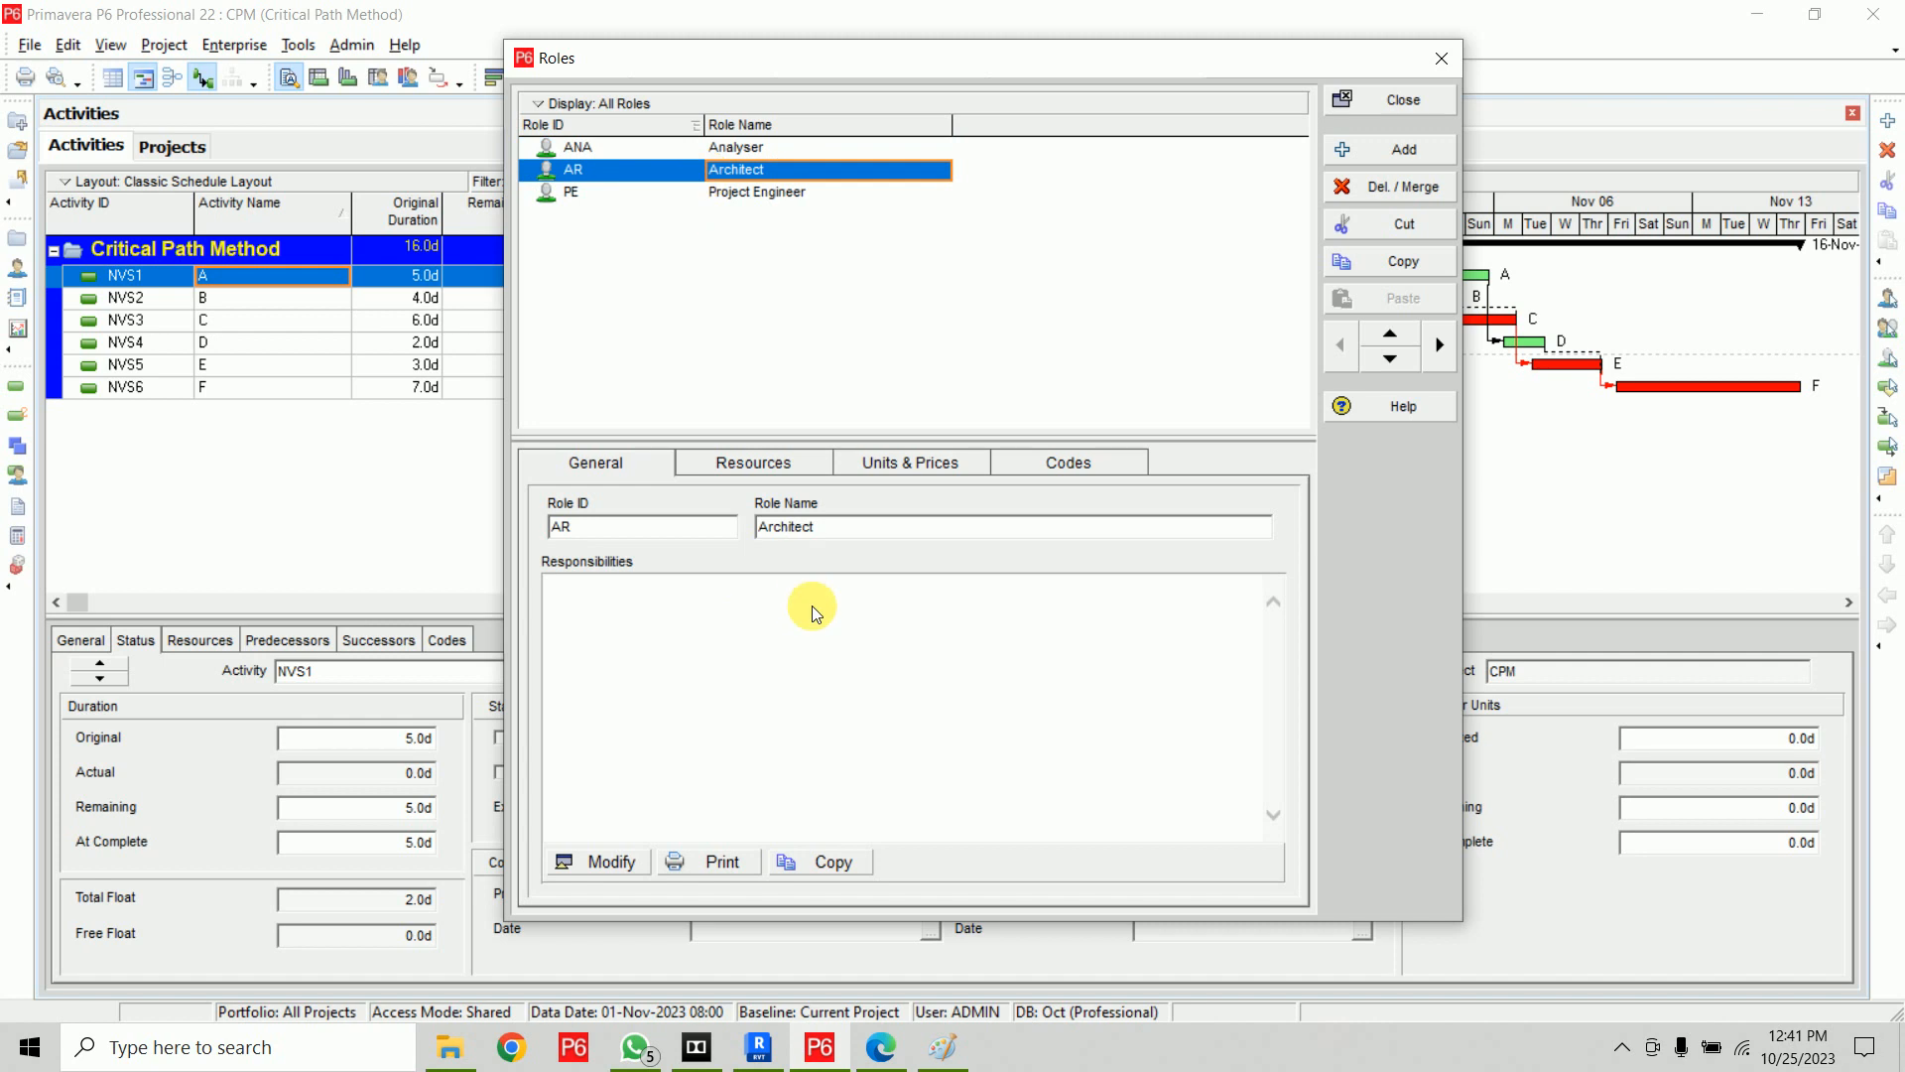
left_click(783, 149)
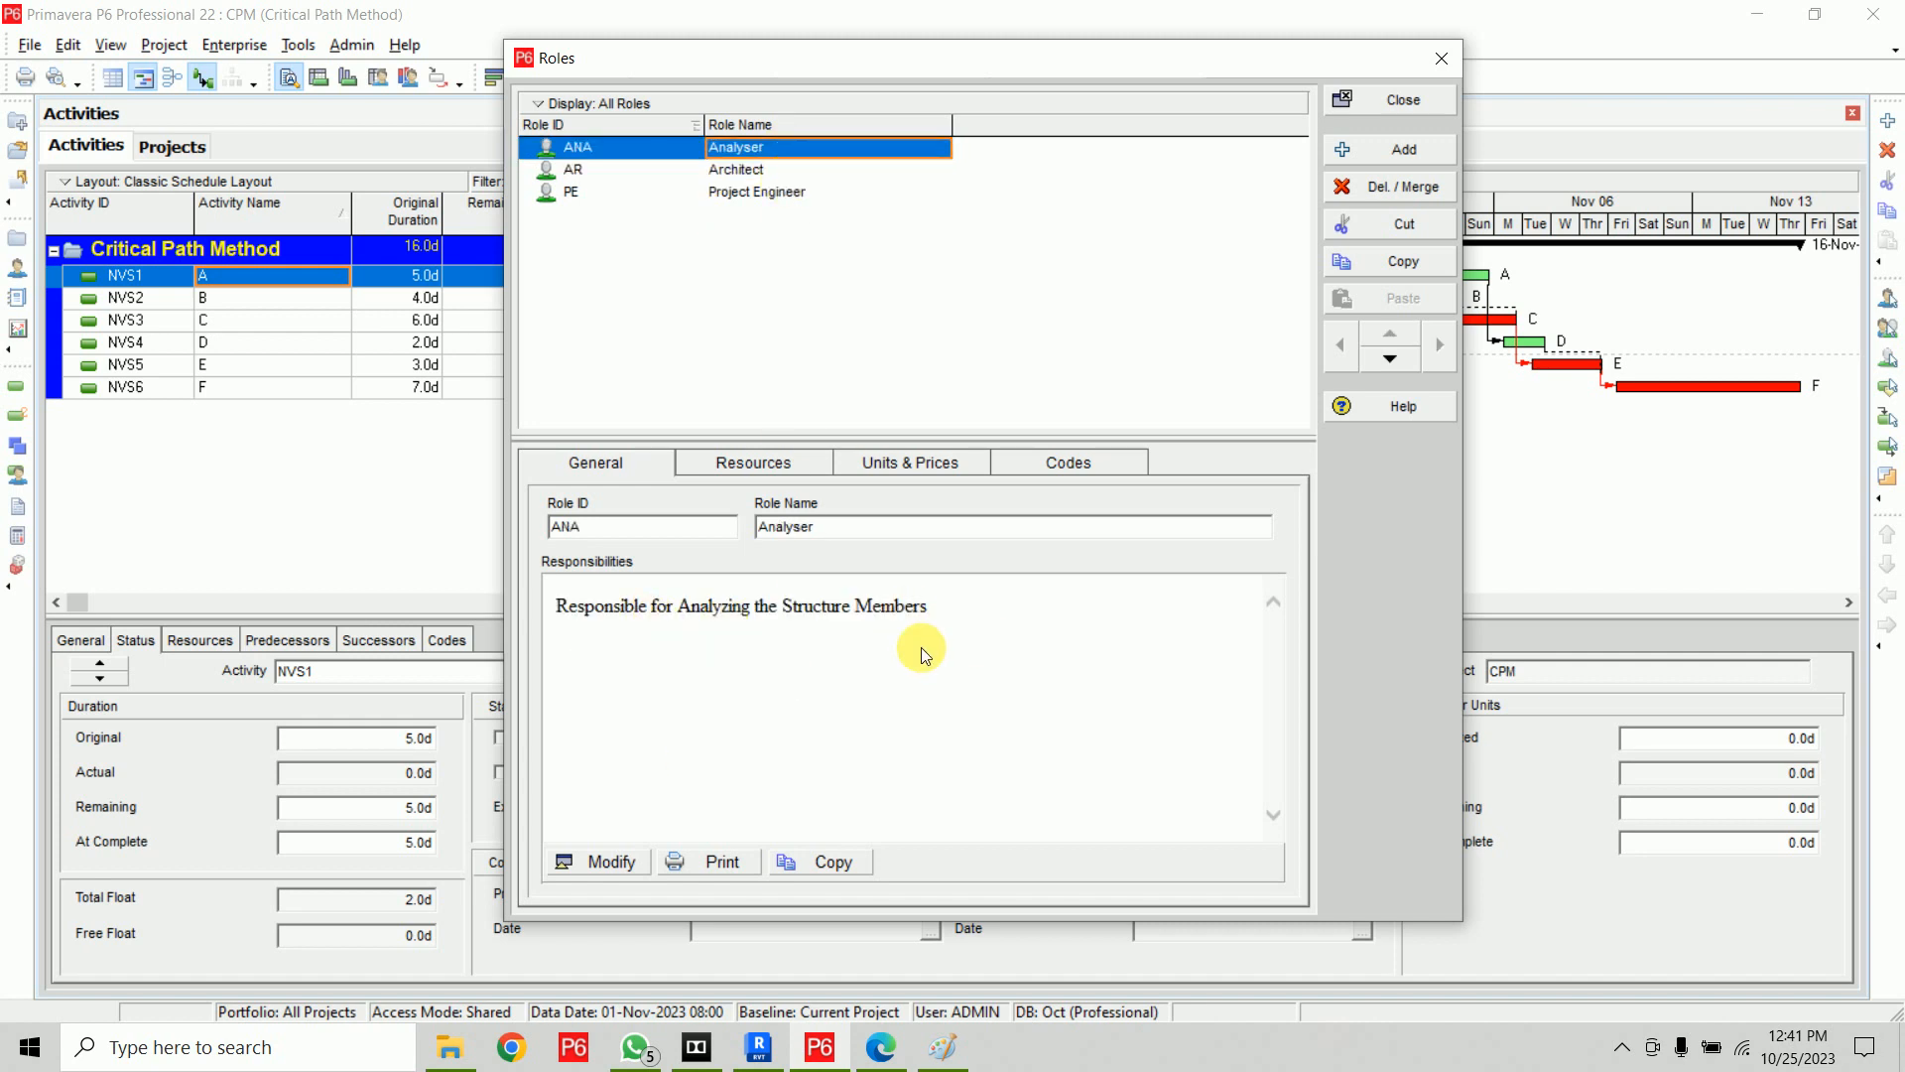
left_click(884, 464)
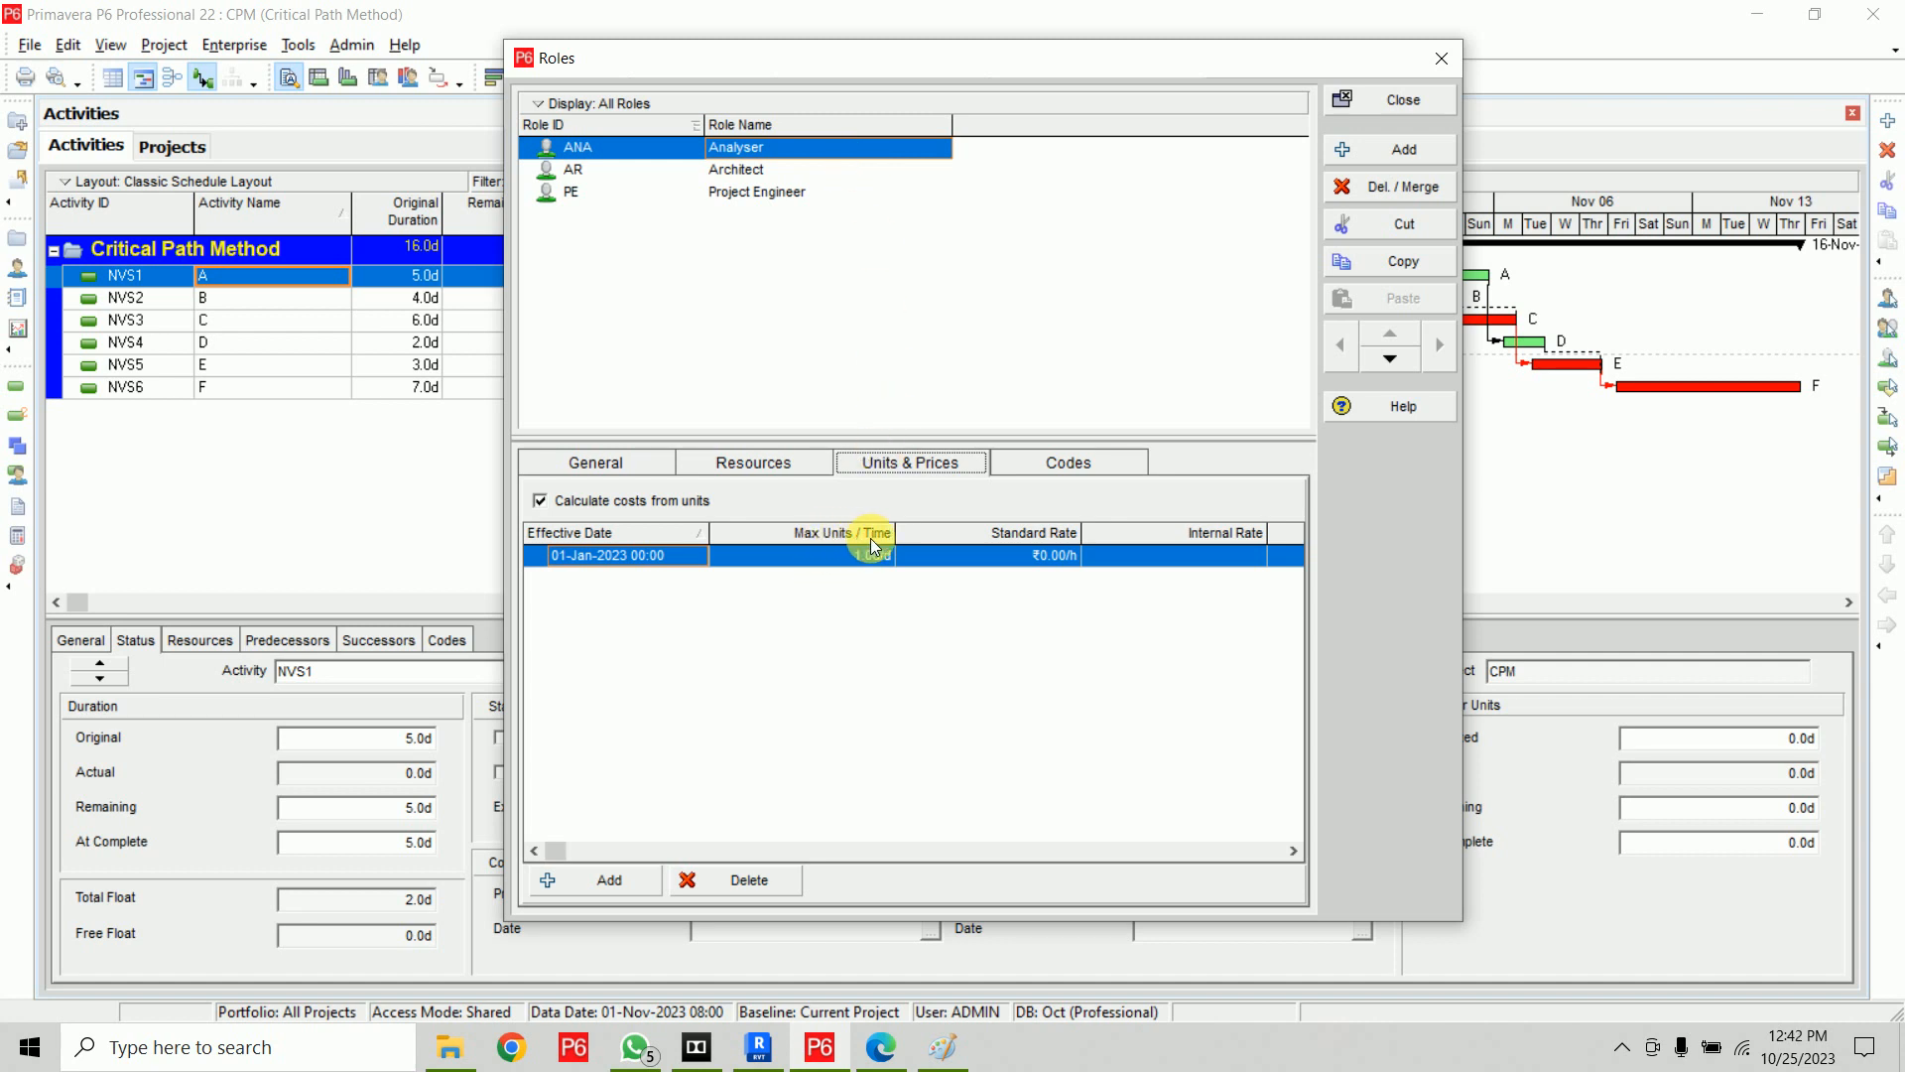
left_click(821, 560)
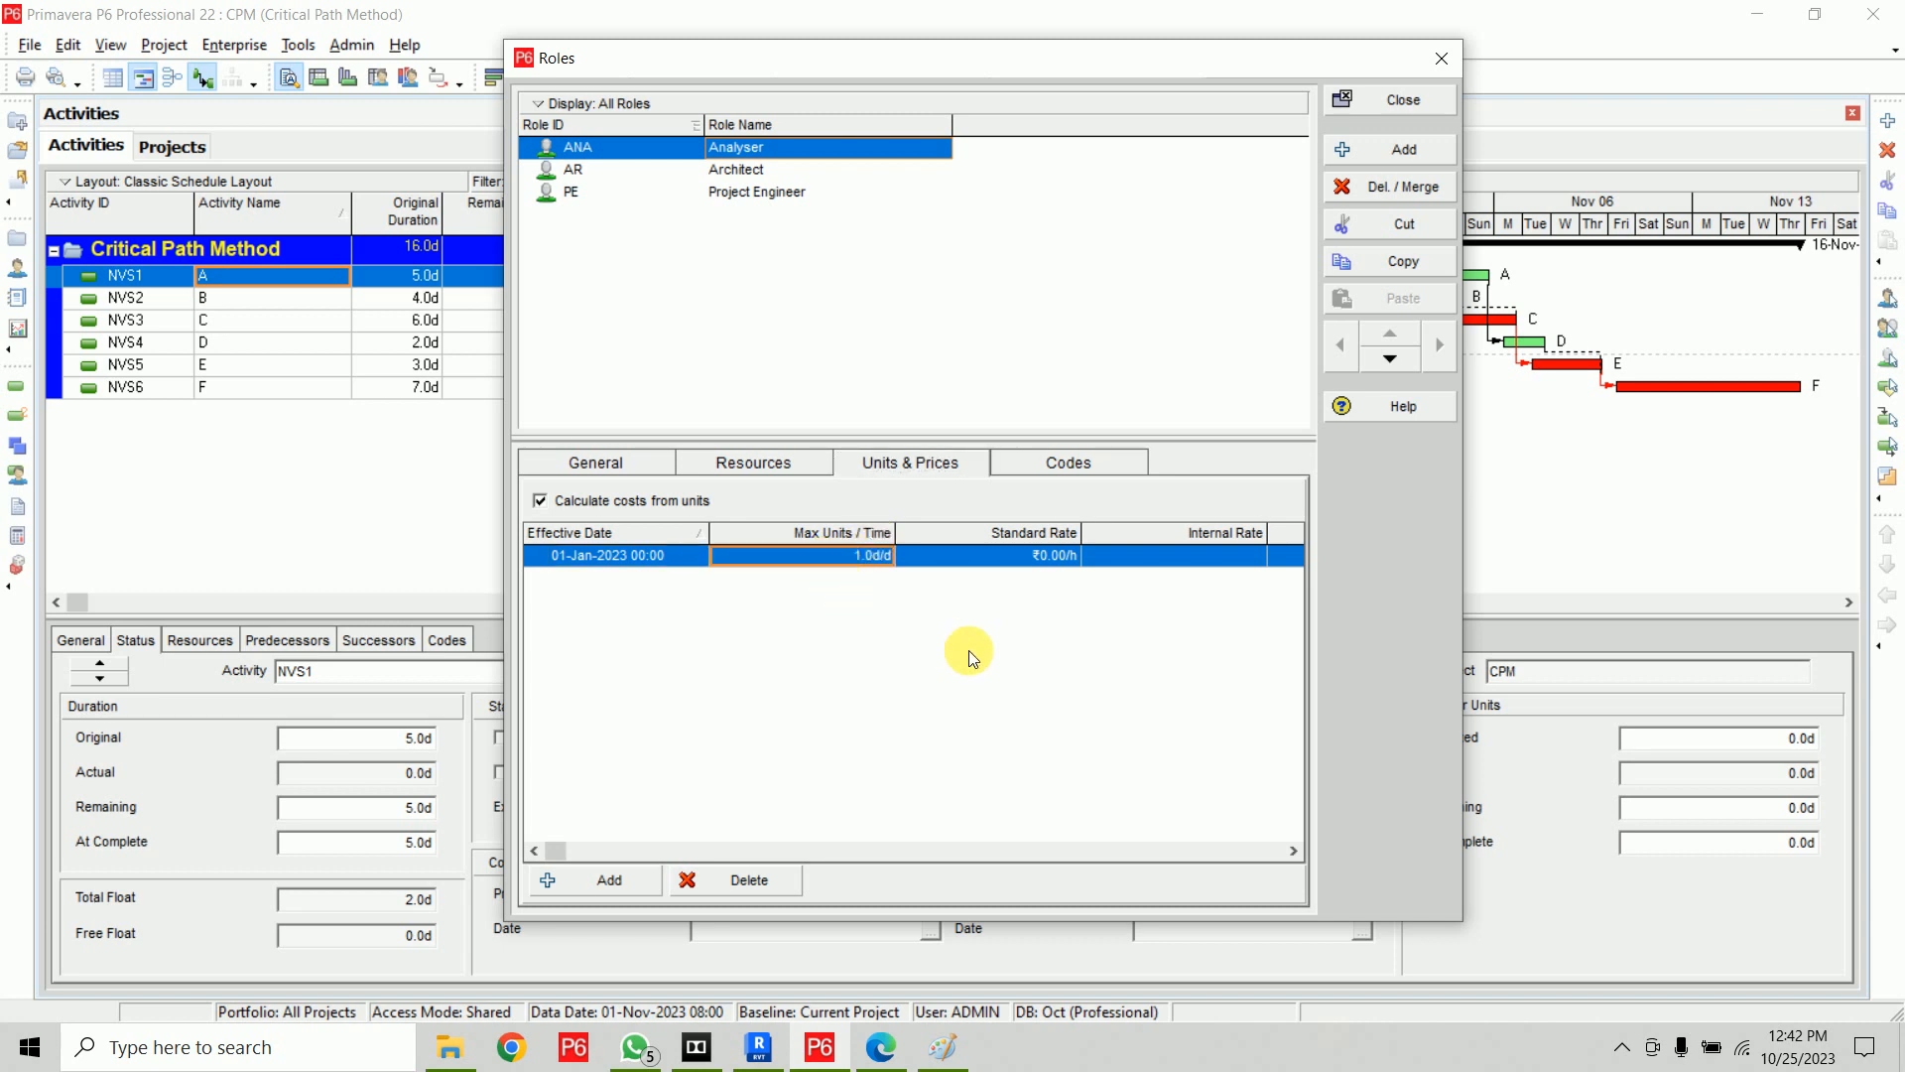
type("2")
key("Return")
type("5")
key("Return")
type("1")
key("Return")
left_click(851, 562)
type("2")
key("Return")
Try the Analyser role's standard rate as 800.00 per day and then as 300.00 per hour
left_click(1058, 556)
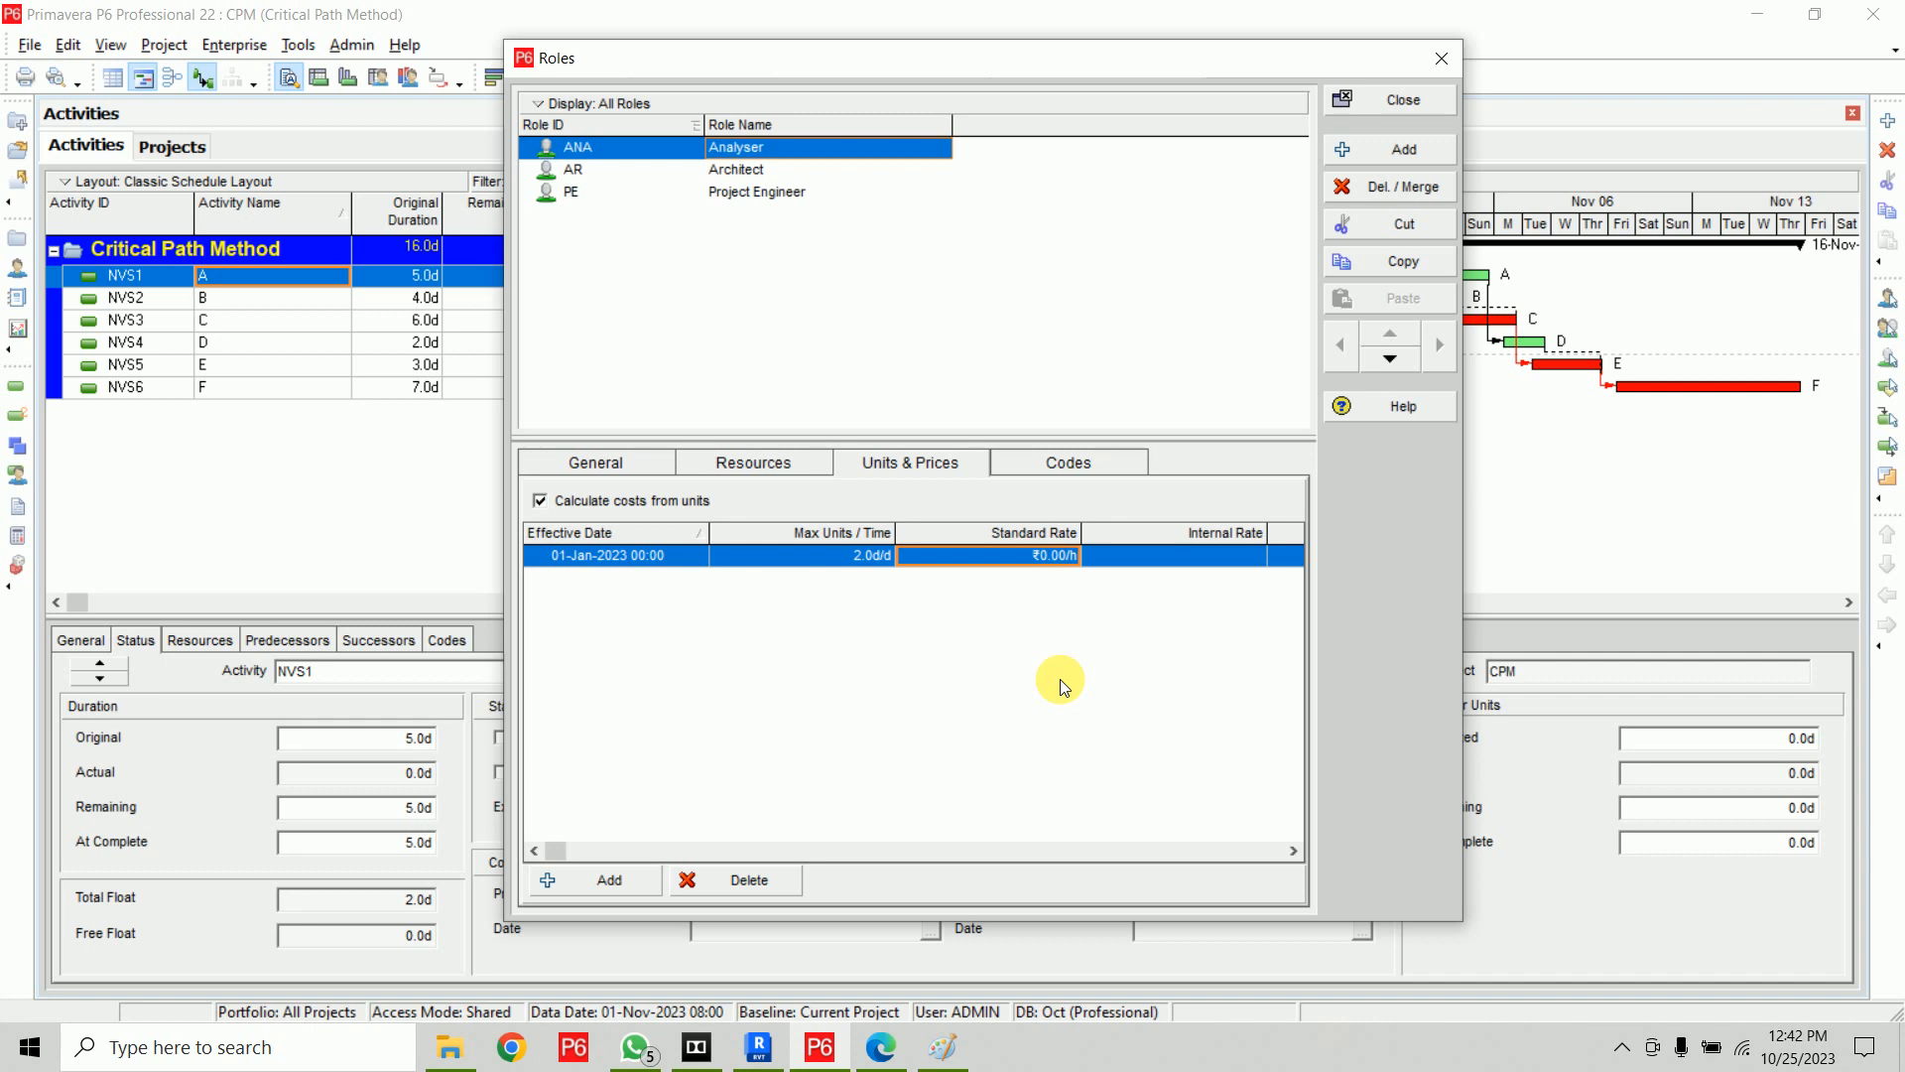
left_click(1020, 558)
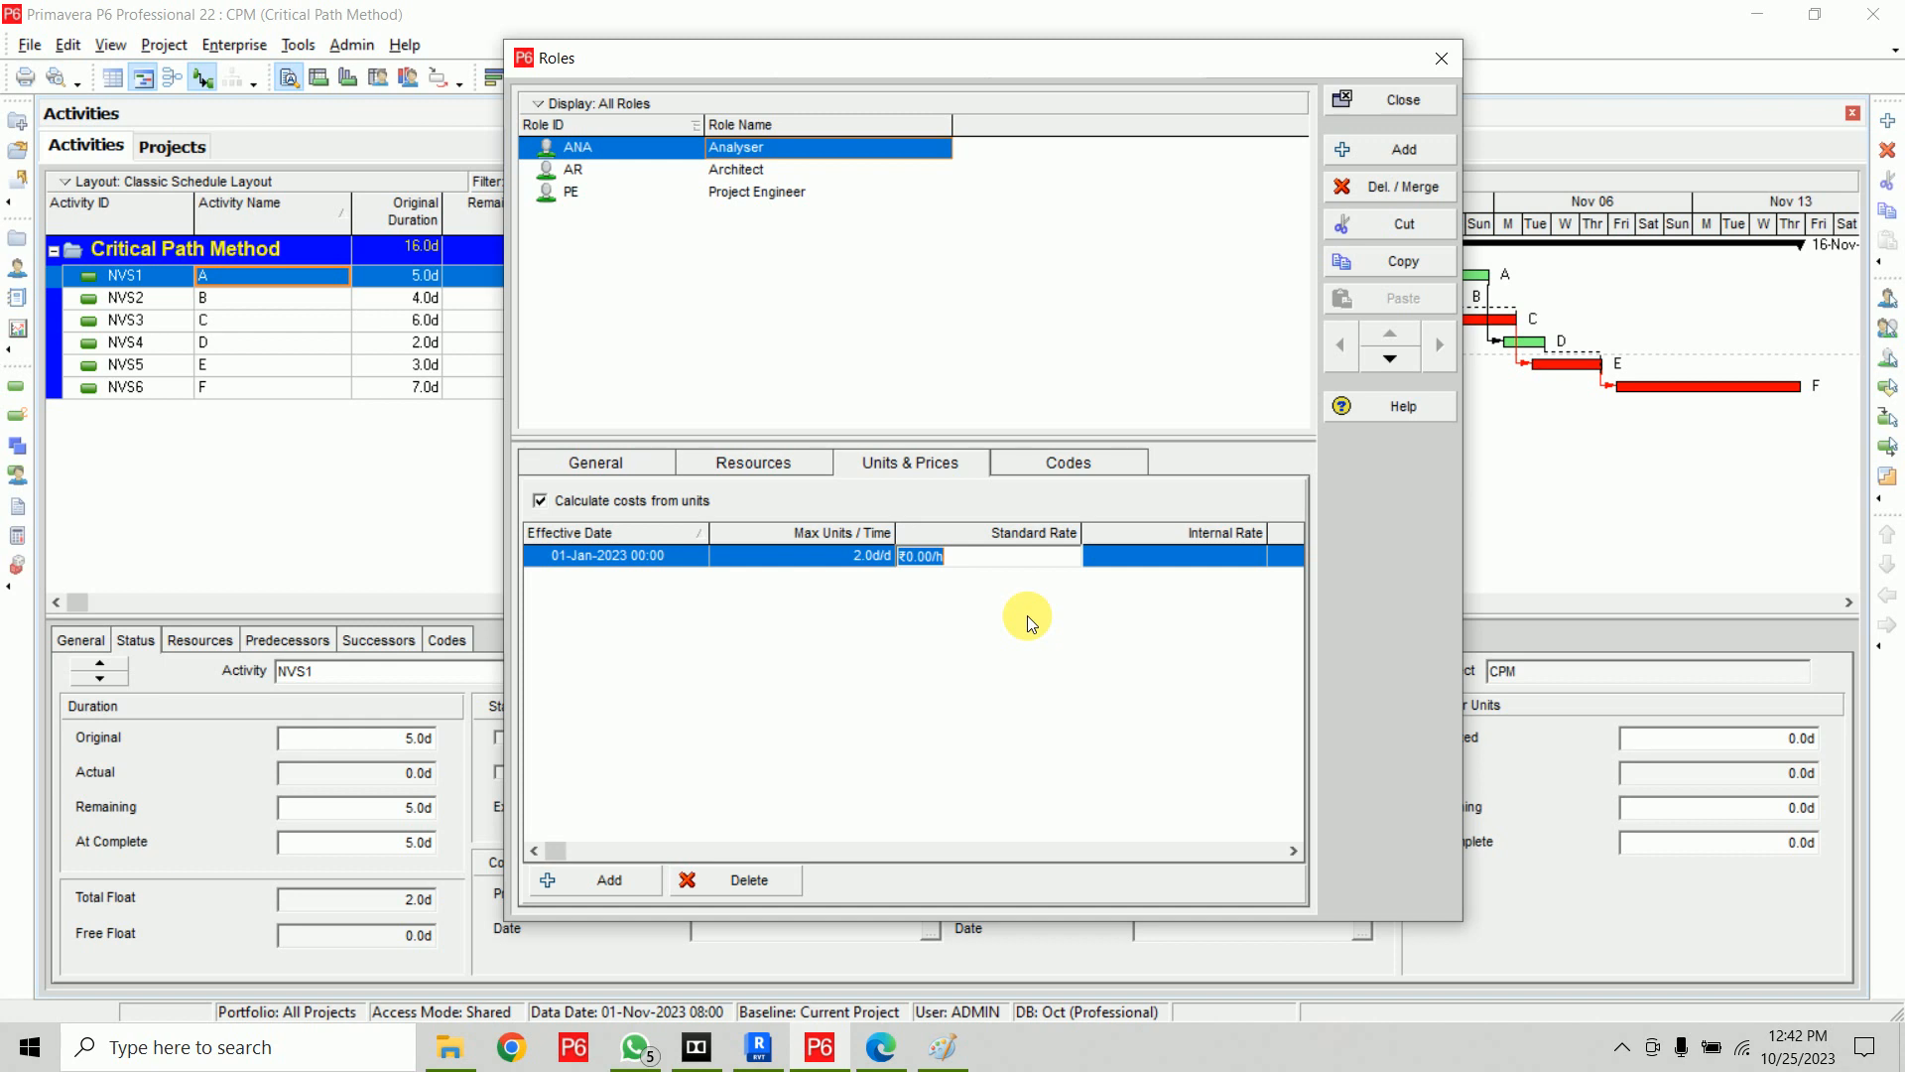
type("800.00")
type("/d")
left_click(1028, 621)
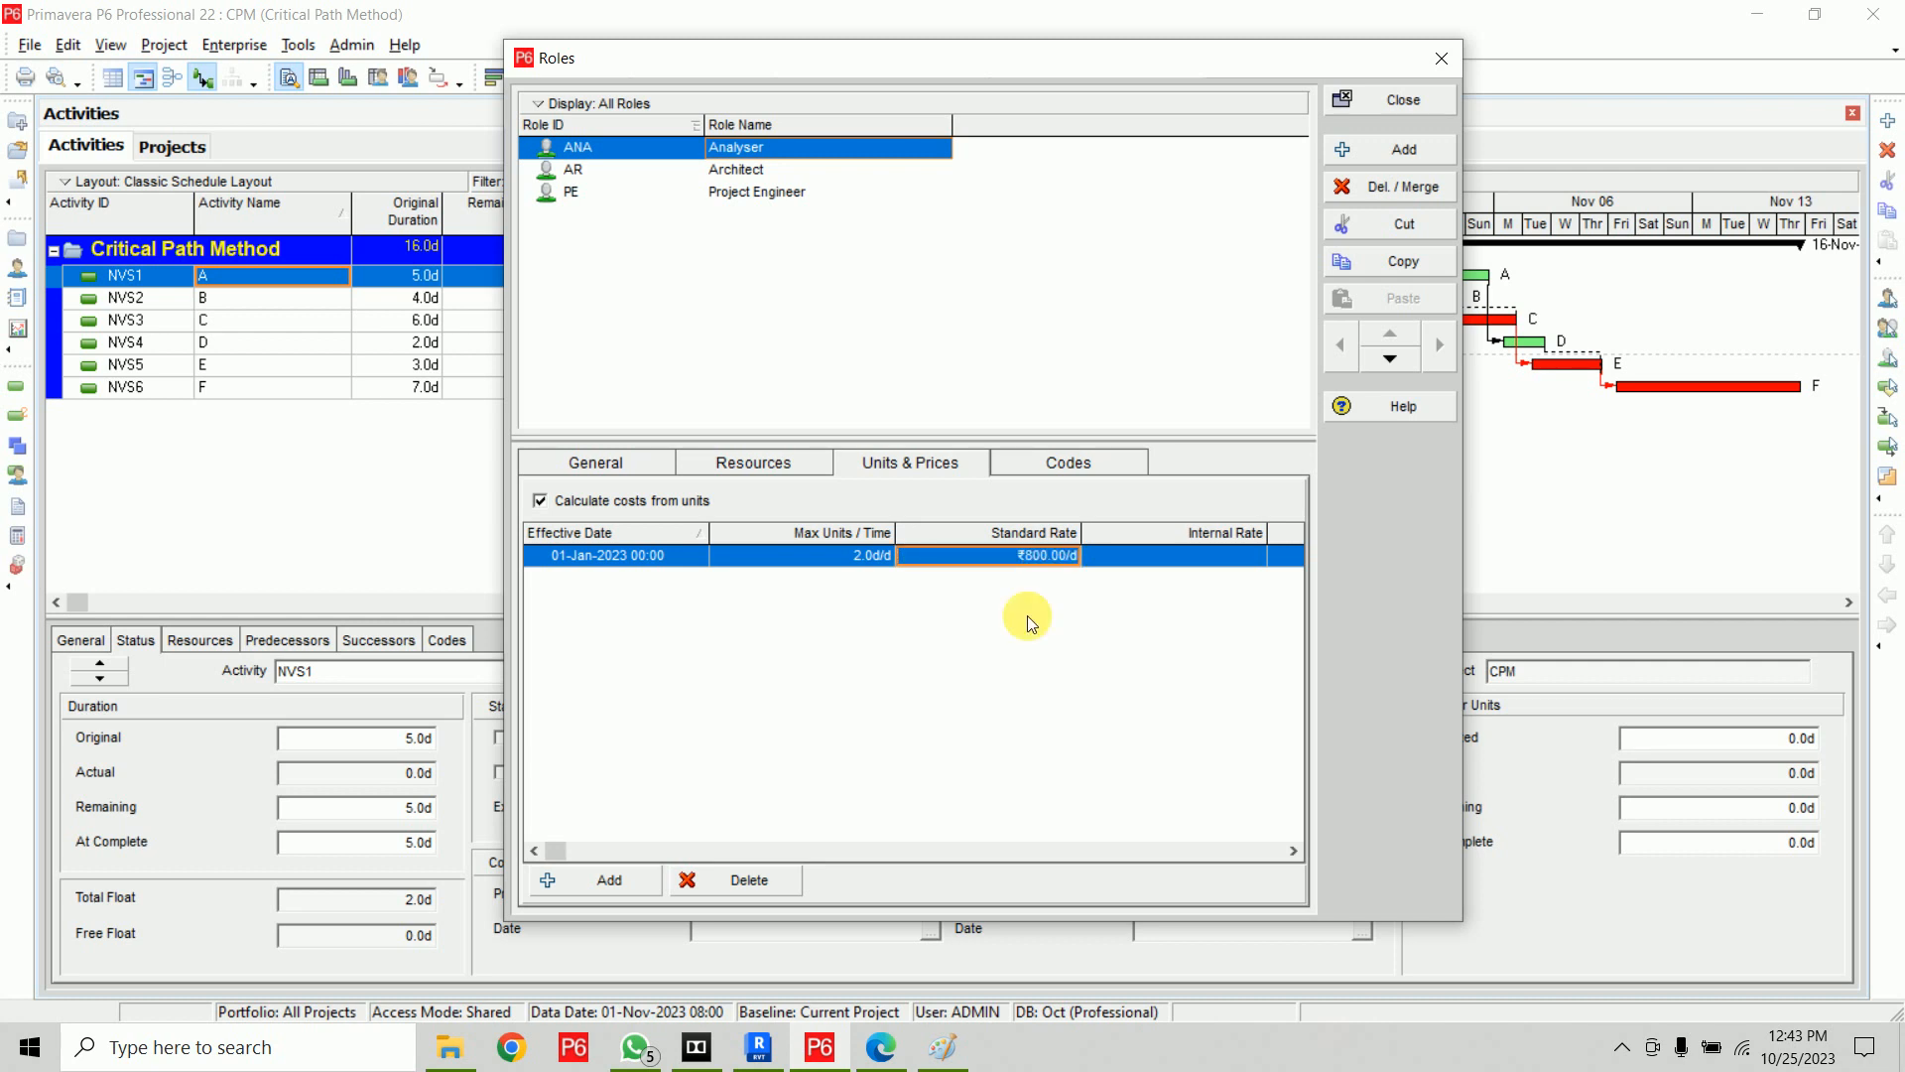
type("300")
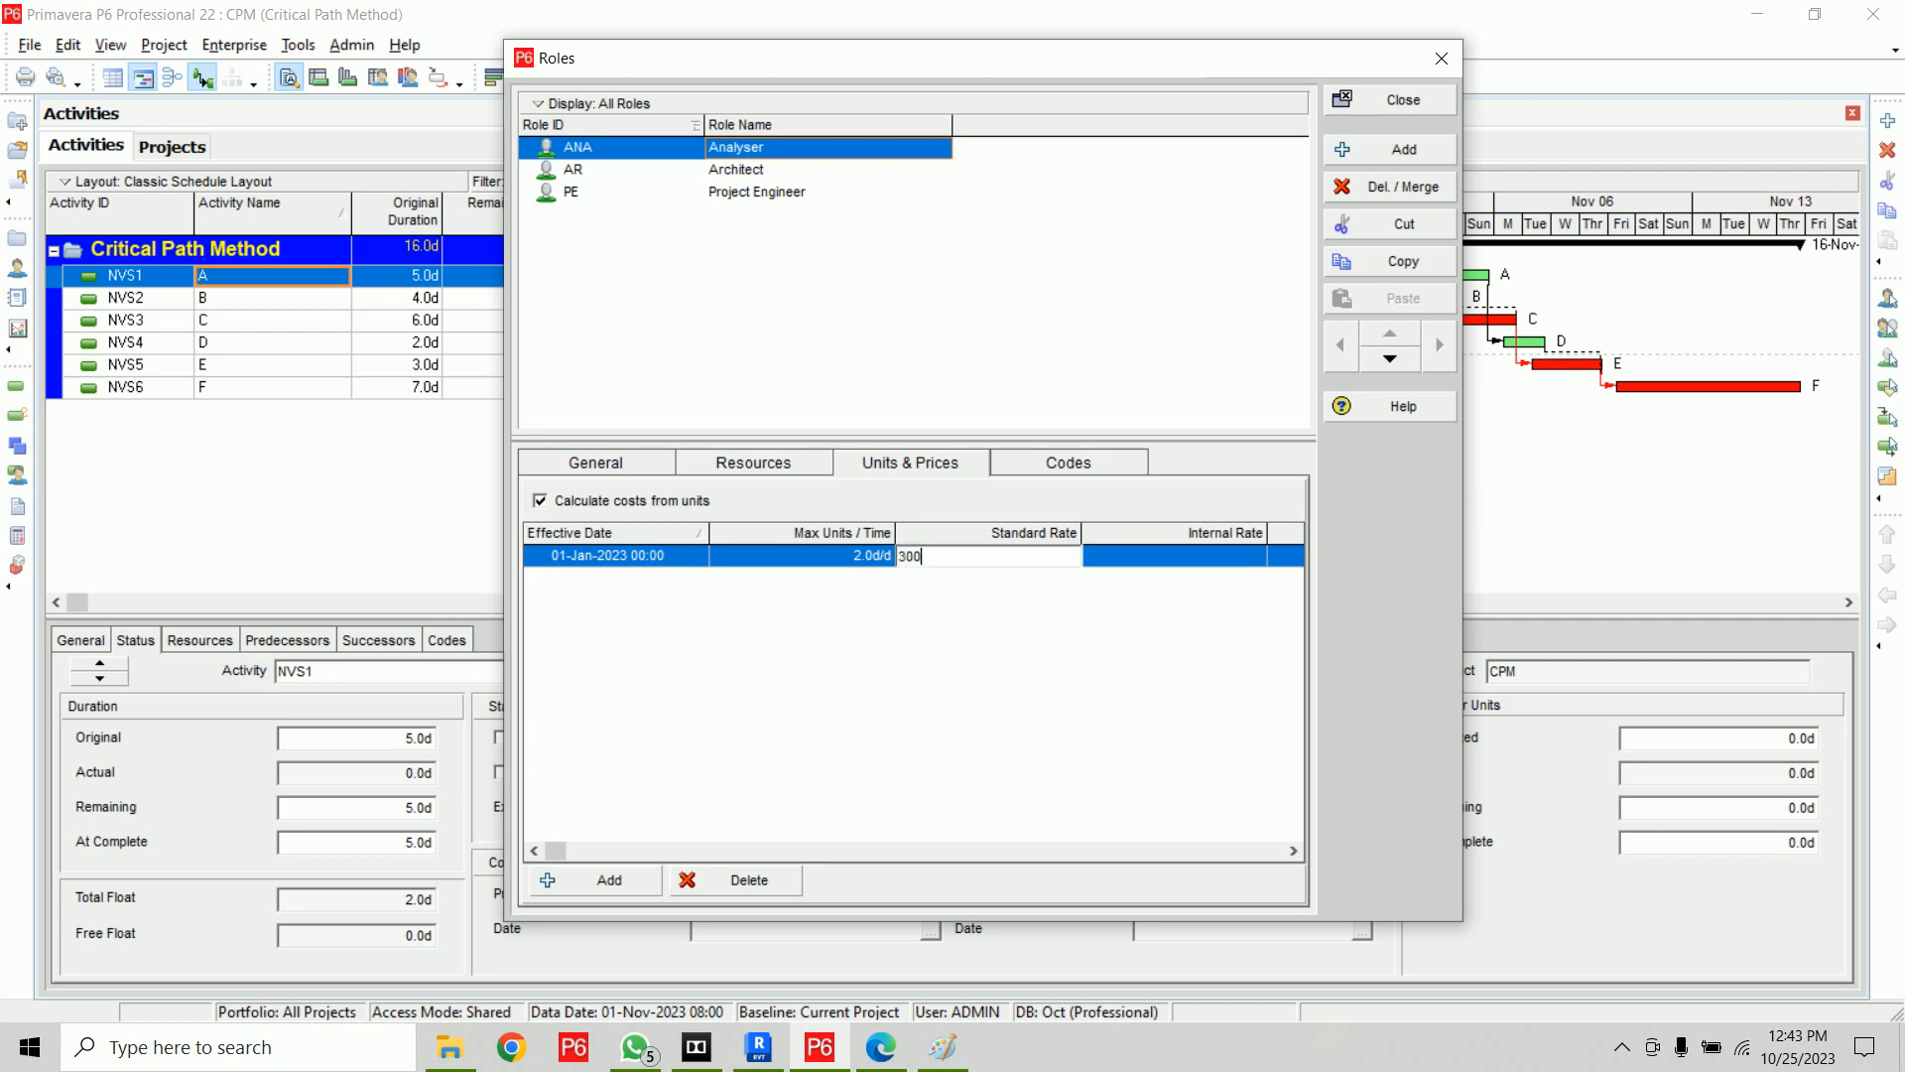
type(".00/h")
left_click(1028, 623)
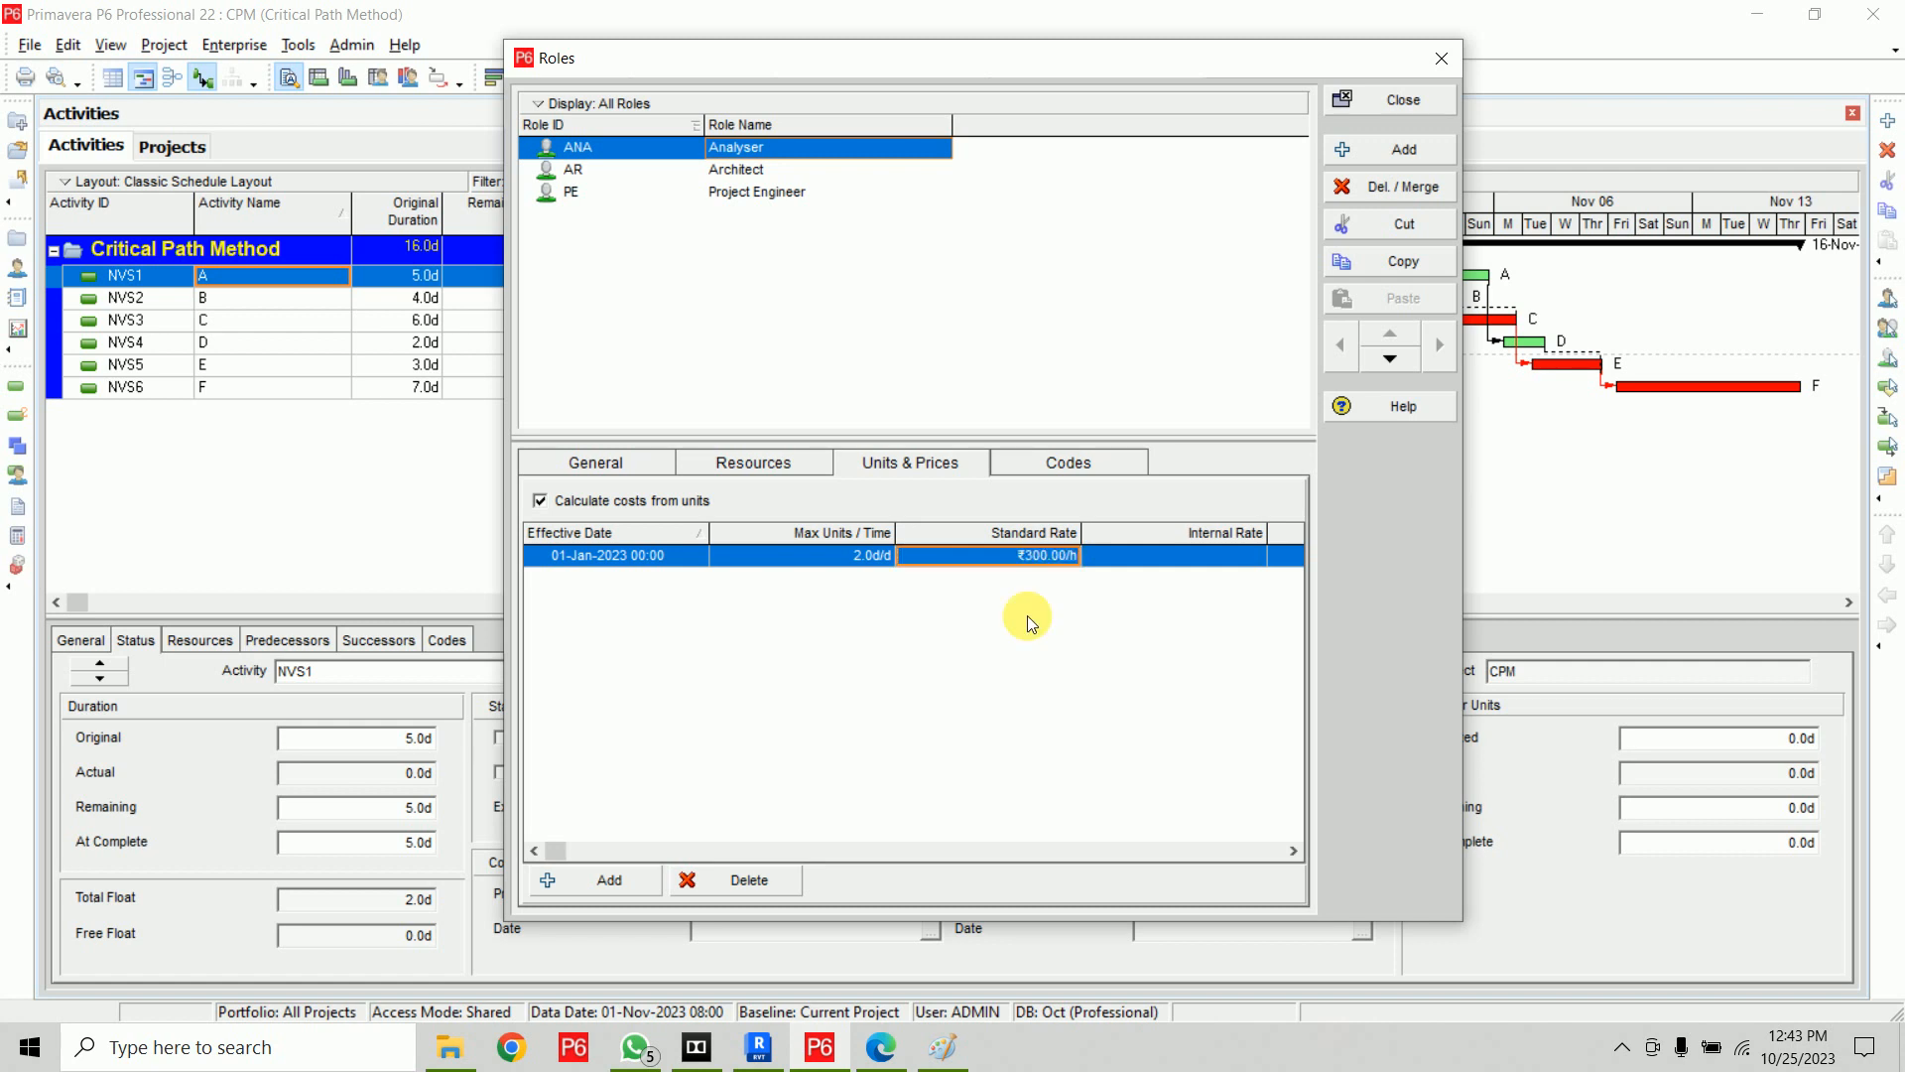
Try the Analyser role's standard rate as 1500 per week and then as 18,000.00 per month
left_click(1021, 561)
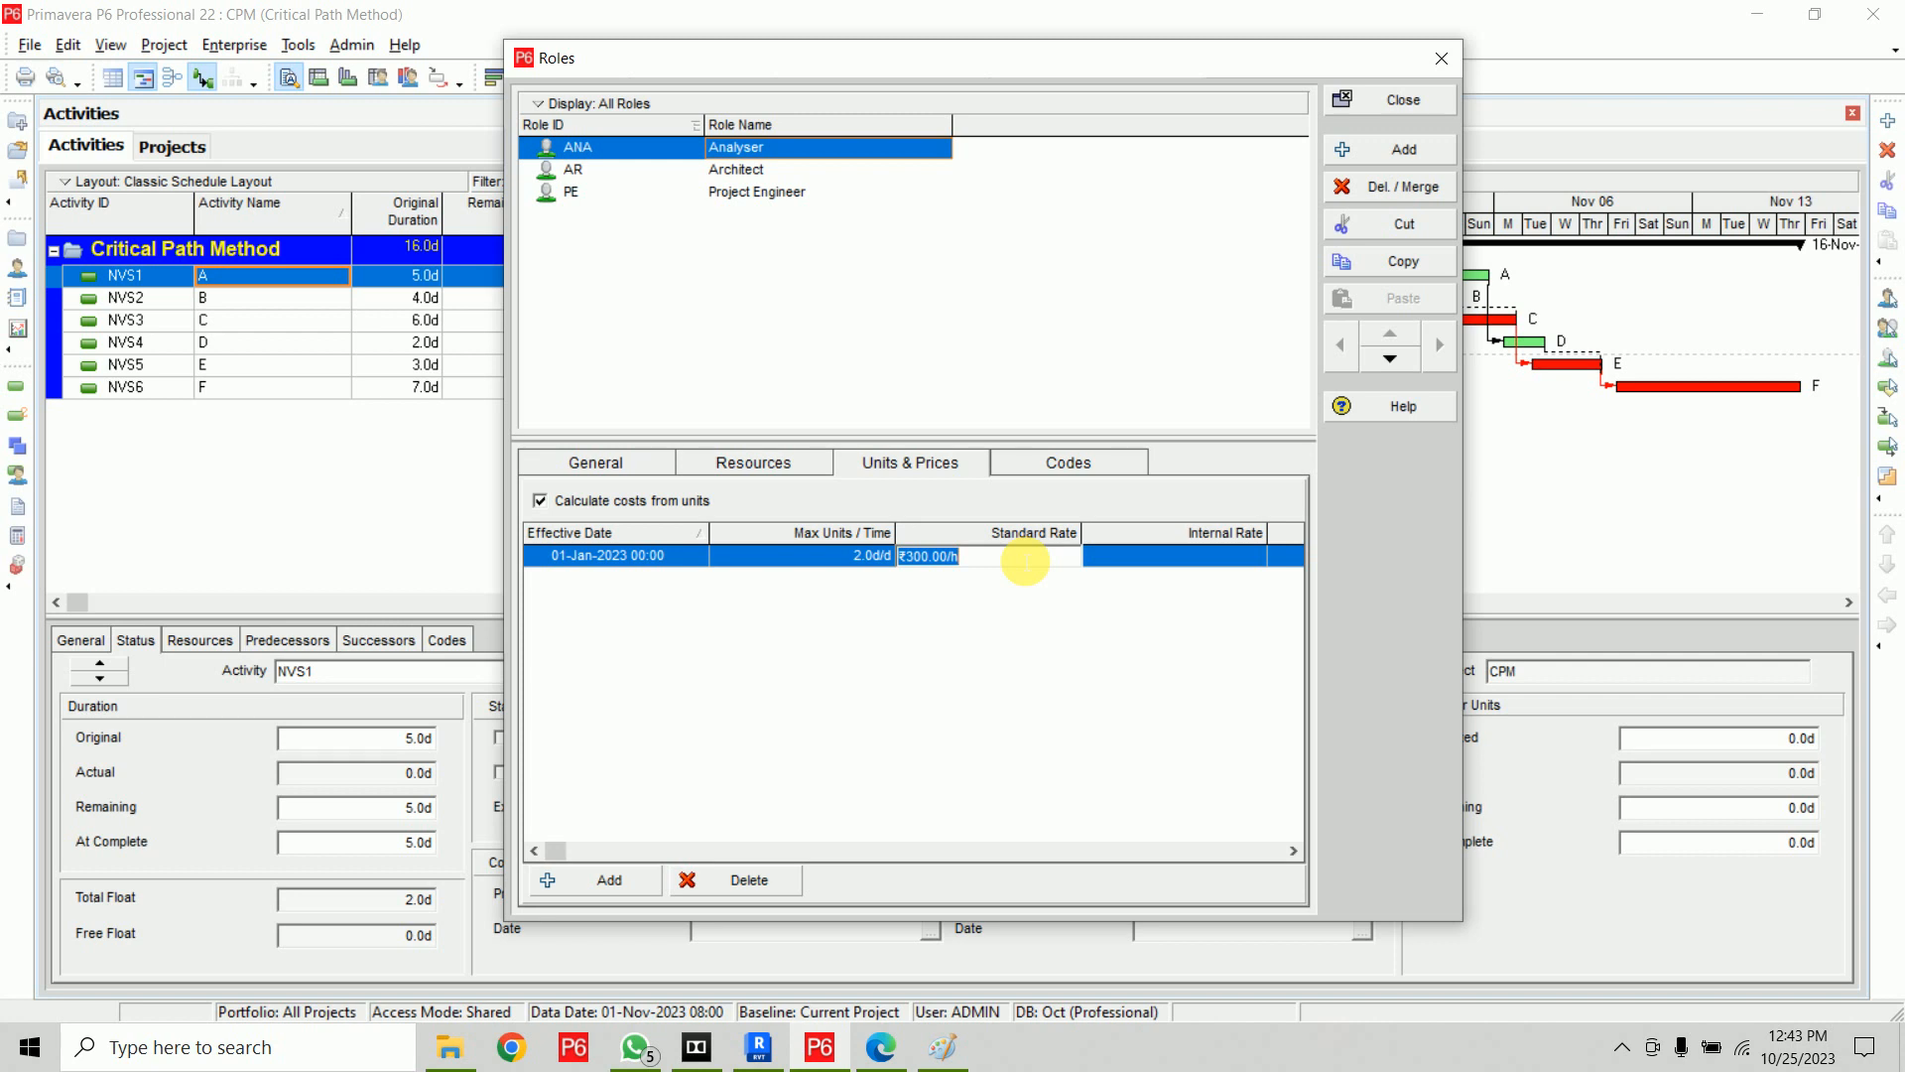
type("150")
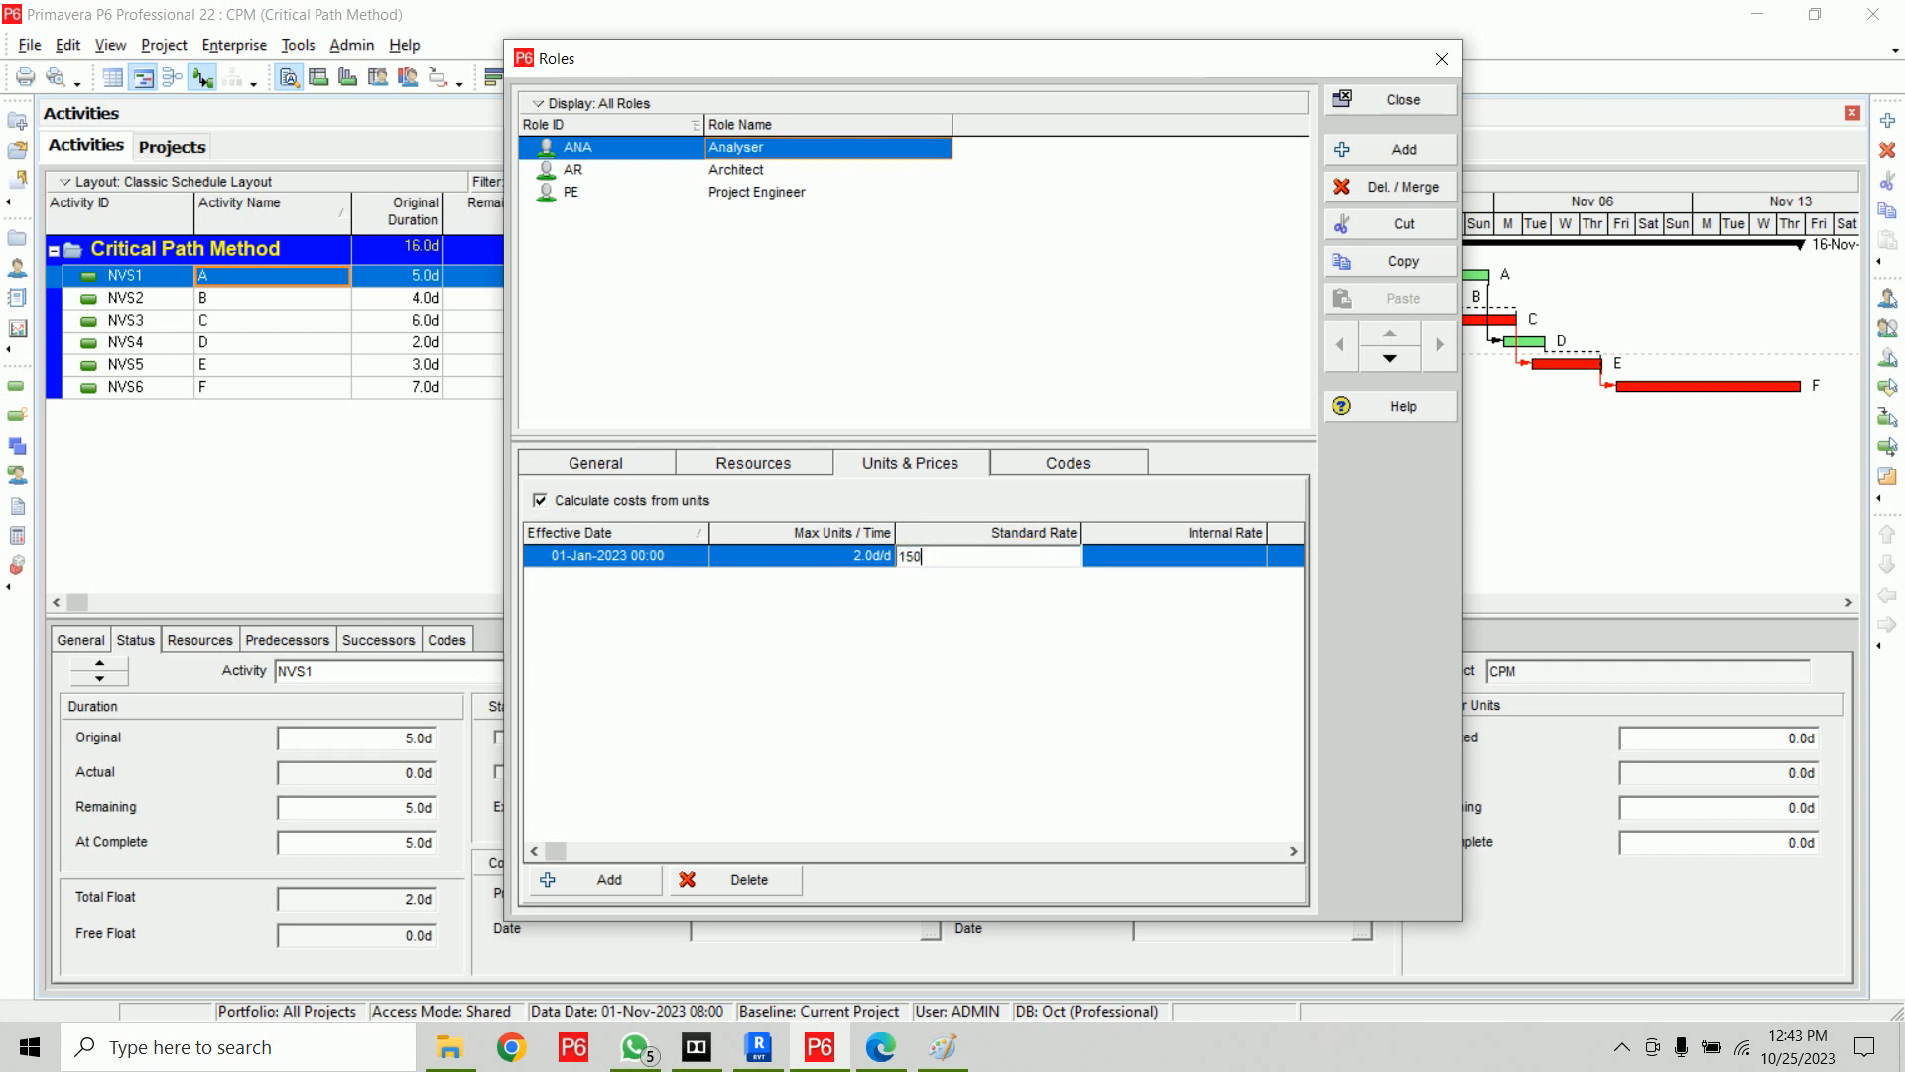
type("0/w")
left_click(1022, 562)
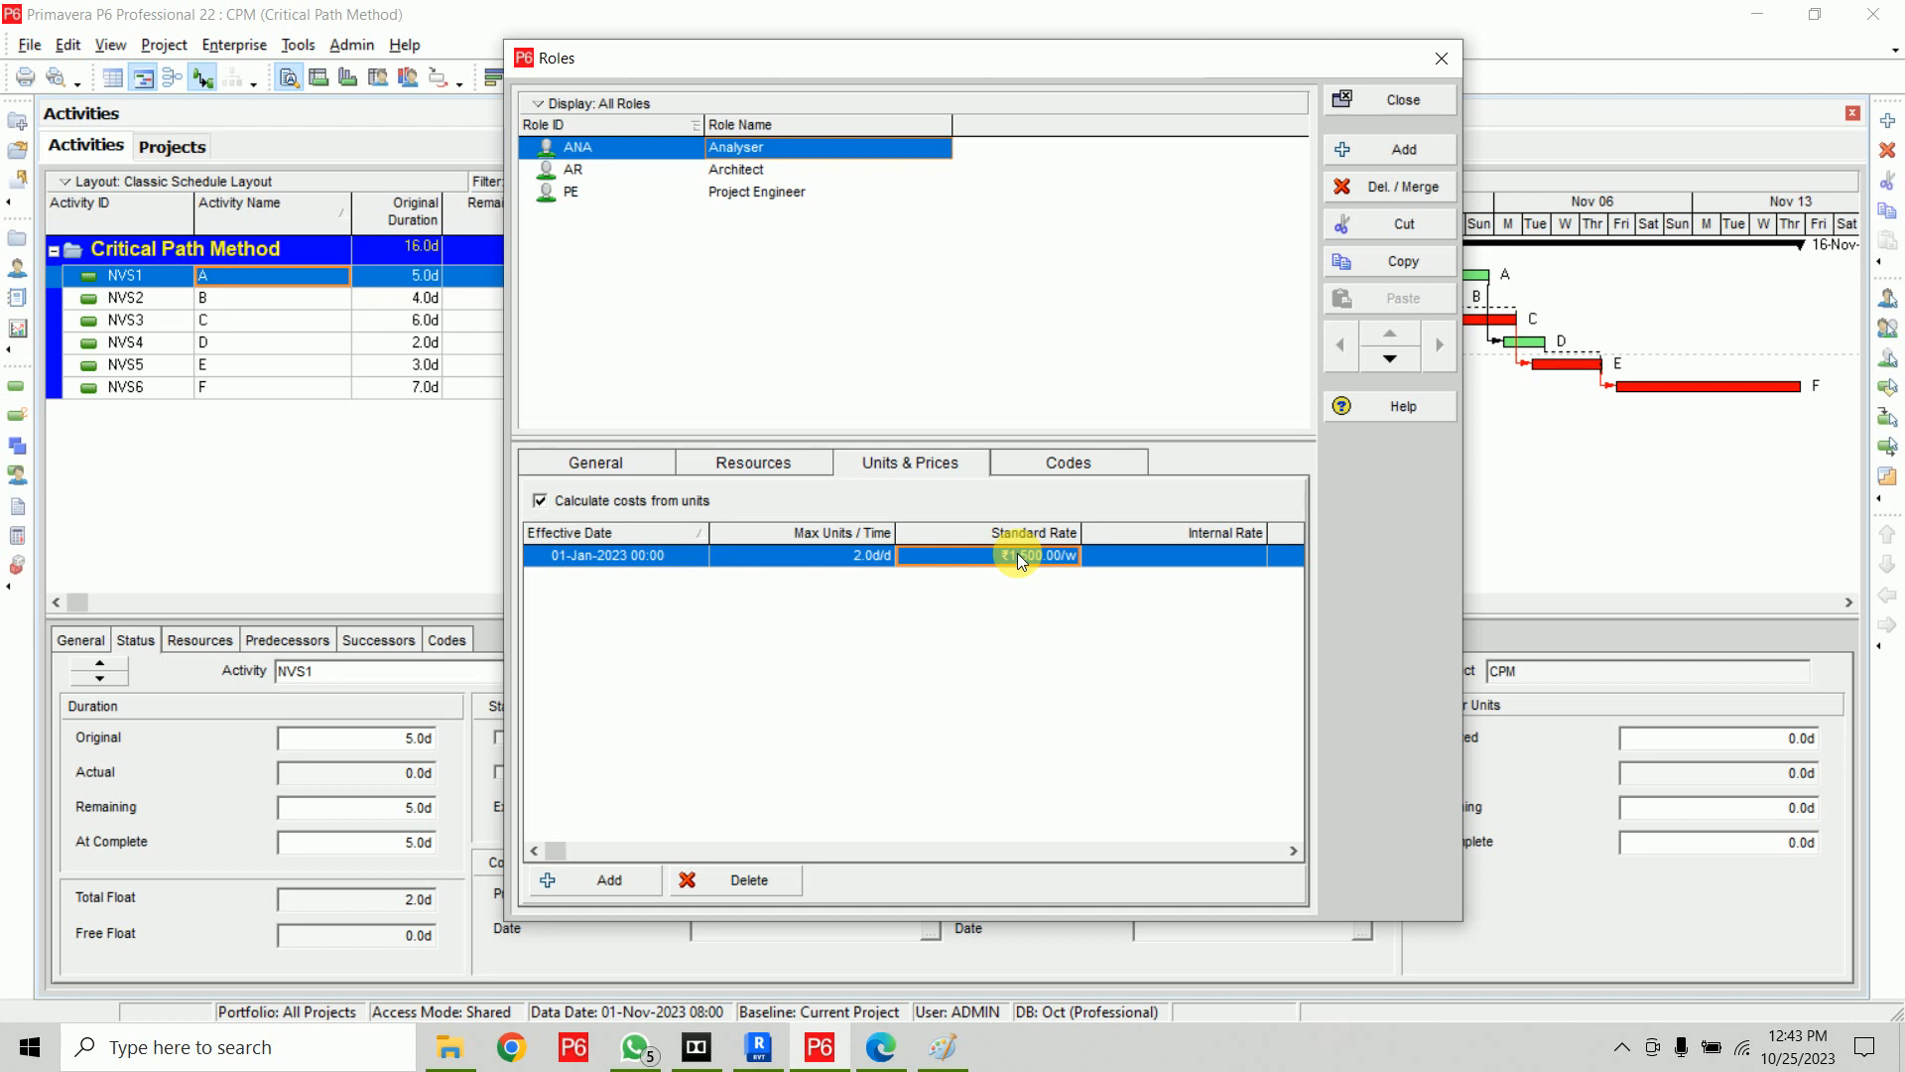
left_click(1022, 562)
type("18")
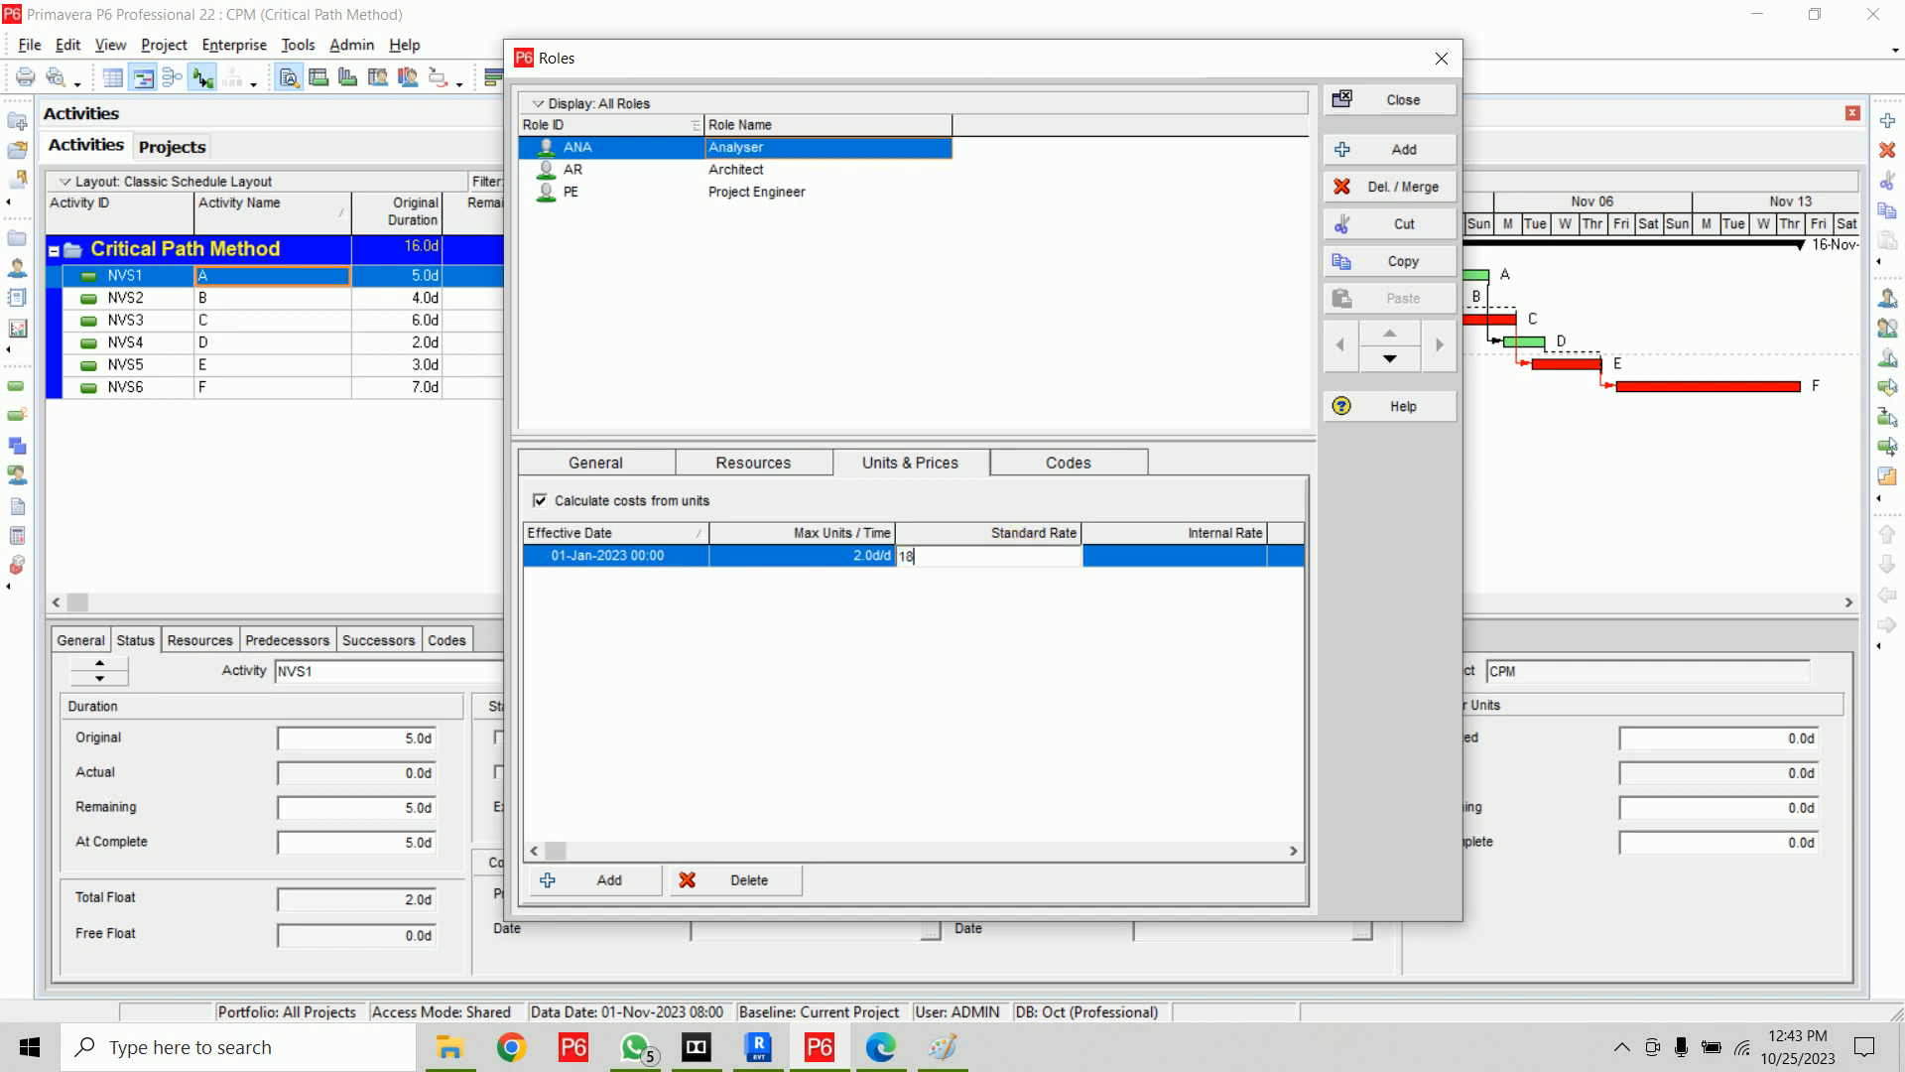
type(",000.00/m")
left_click(1022, 562)
left_click(1023, 561)
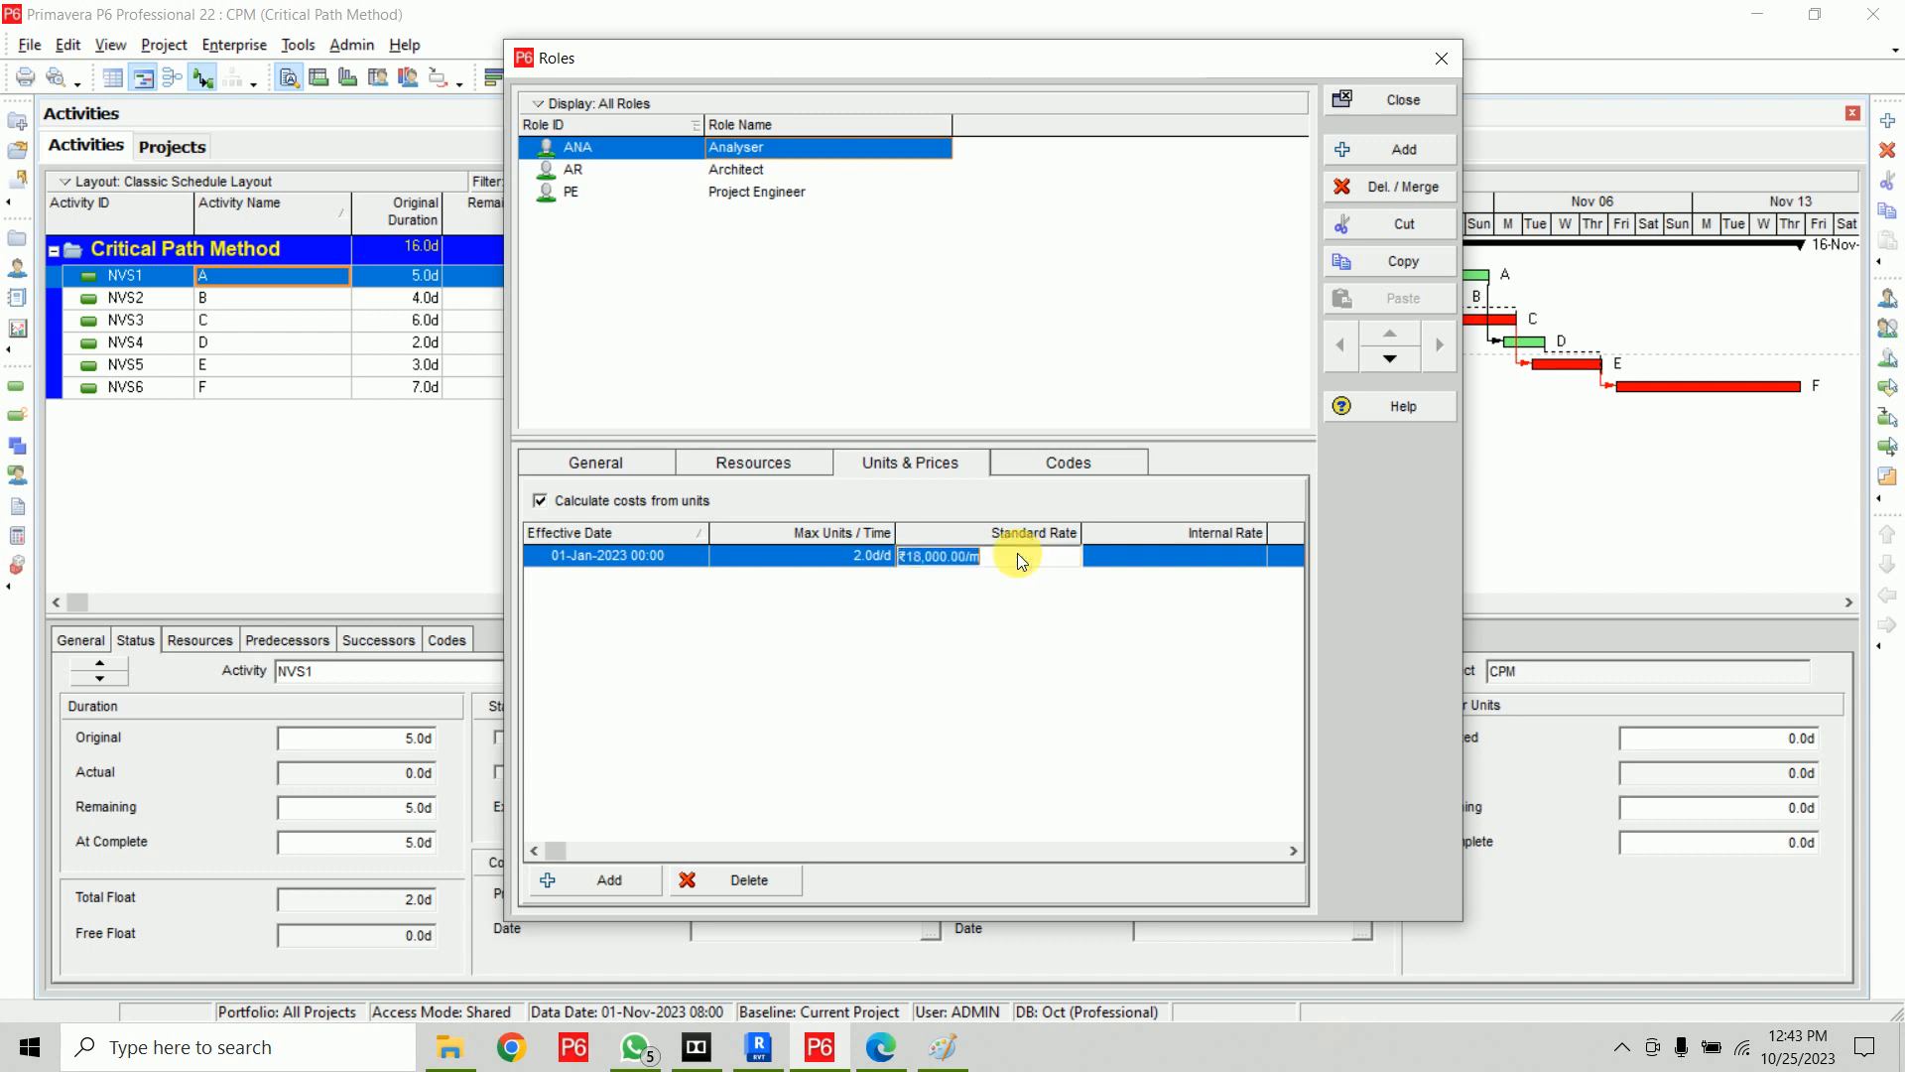
Try the Analyser role's standard rate as 360,000.00 per year
type("360")
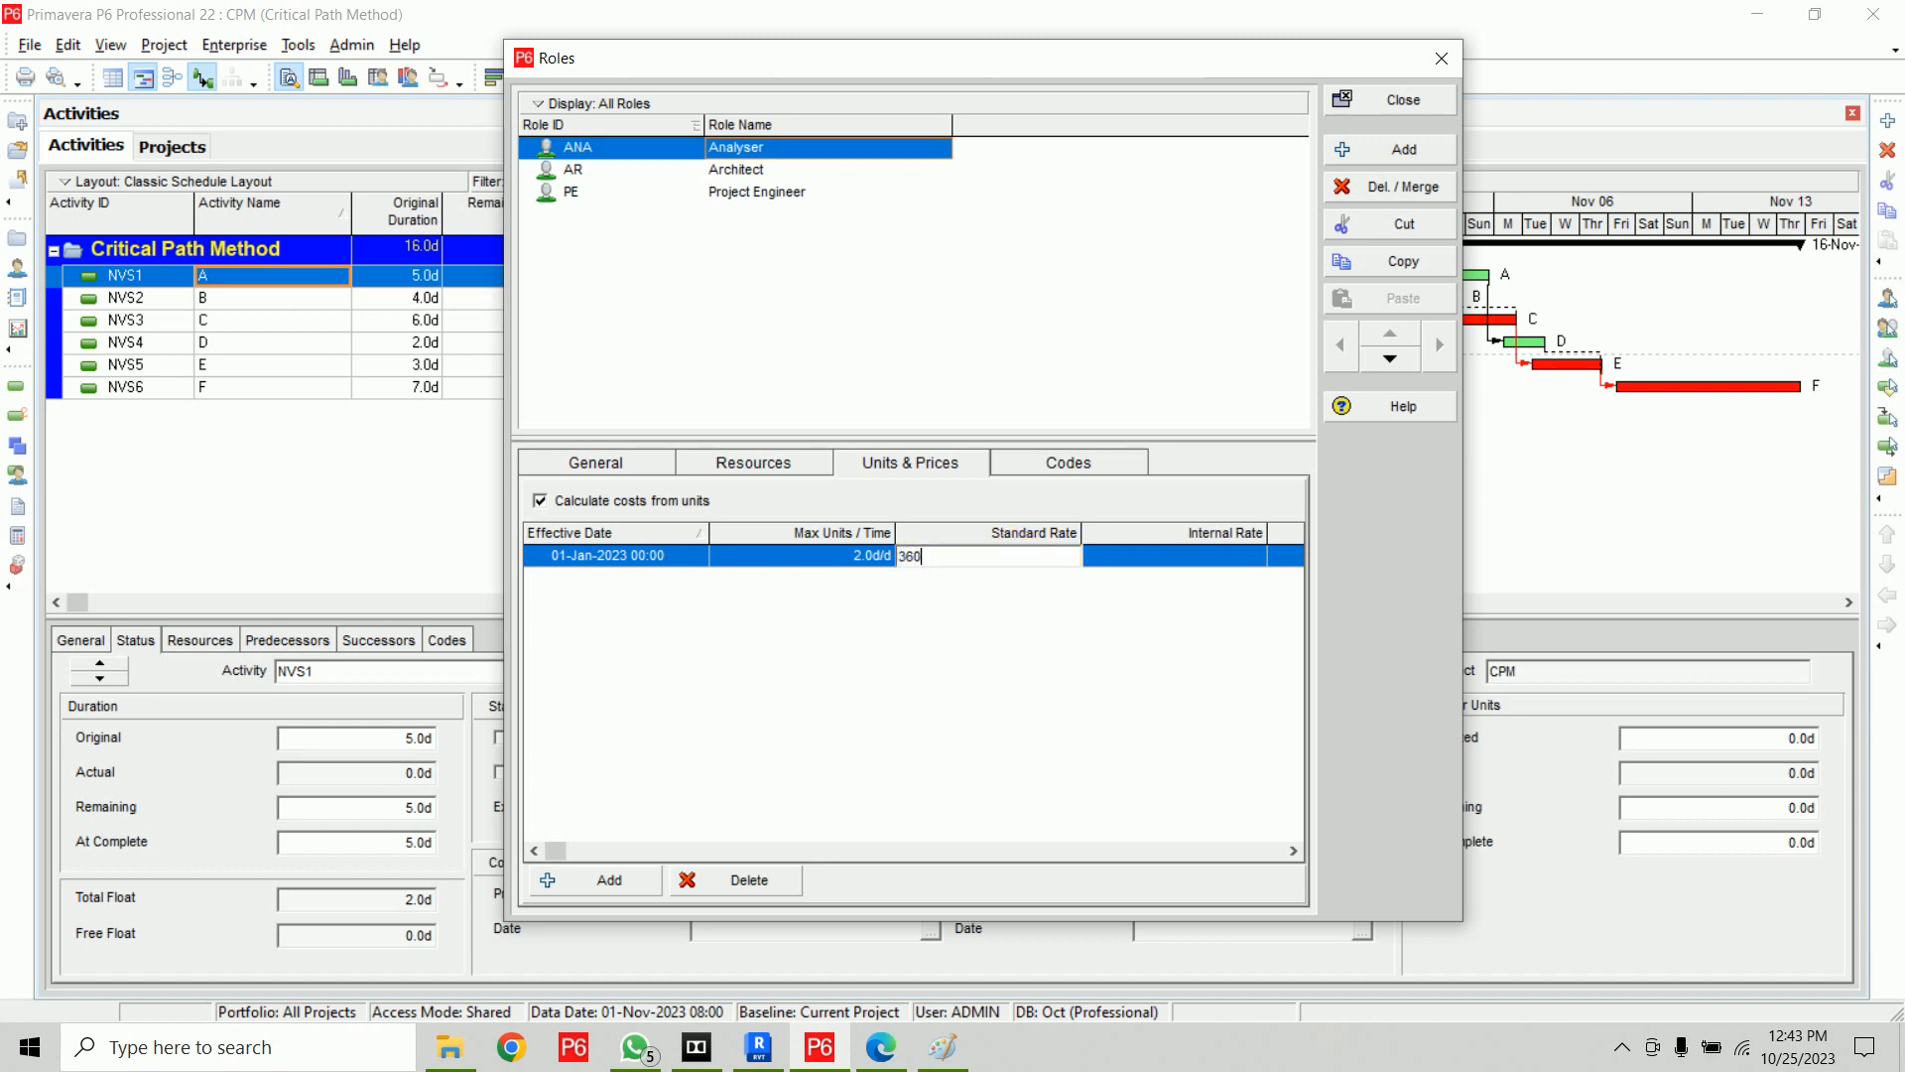
type(",000.00")
type("/y")
key("Return")
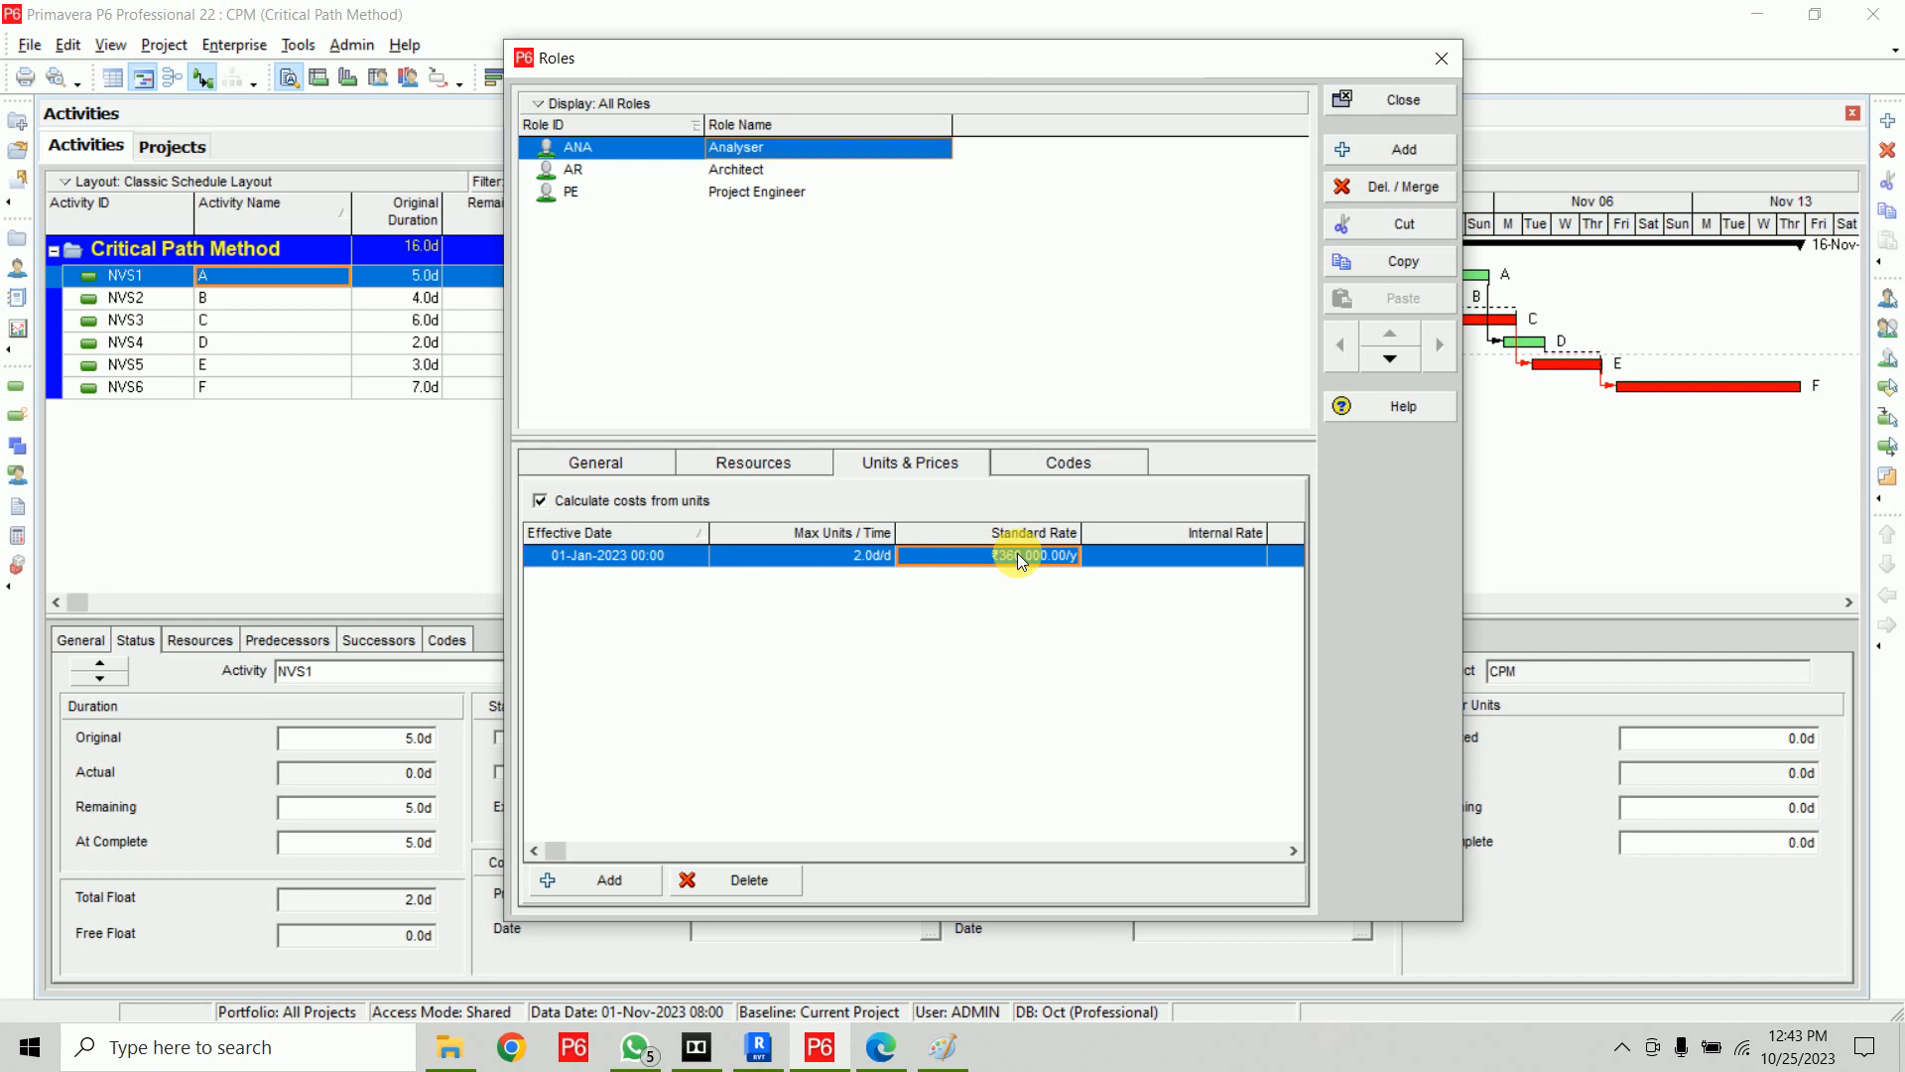
Set the Analyser role's standard rate to 800.00 per day
left_click(1017, 552)
type("80")
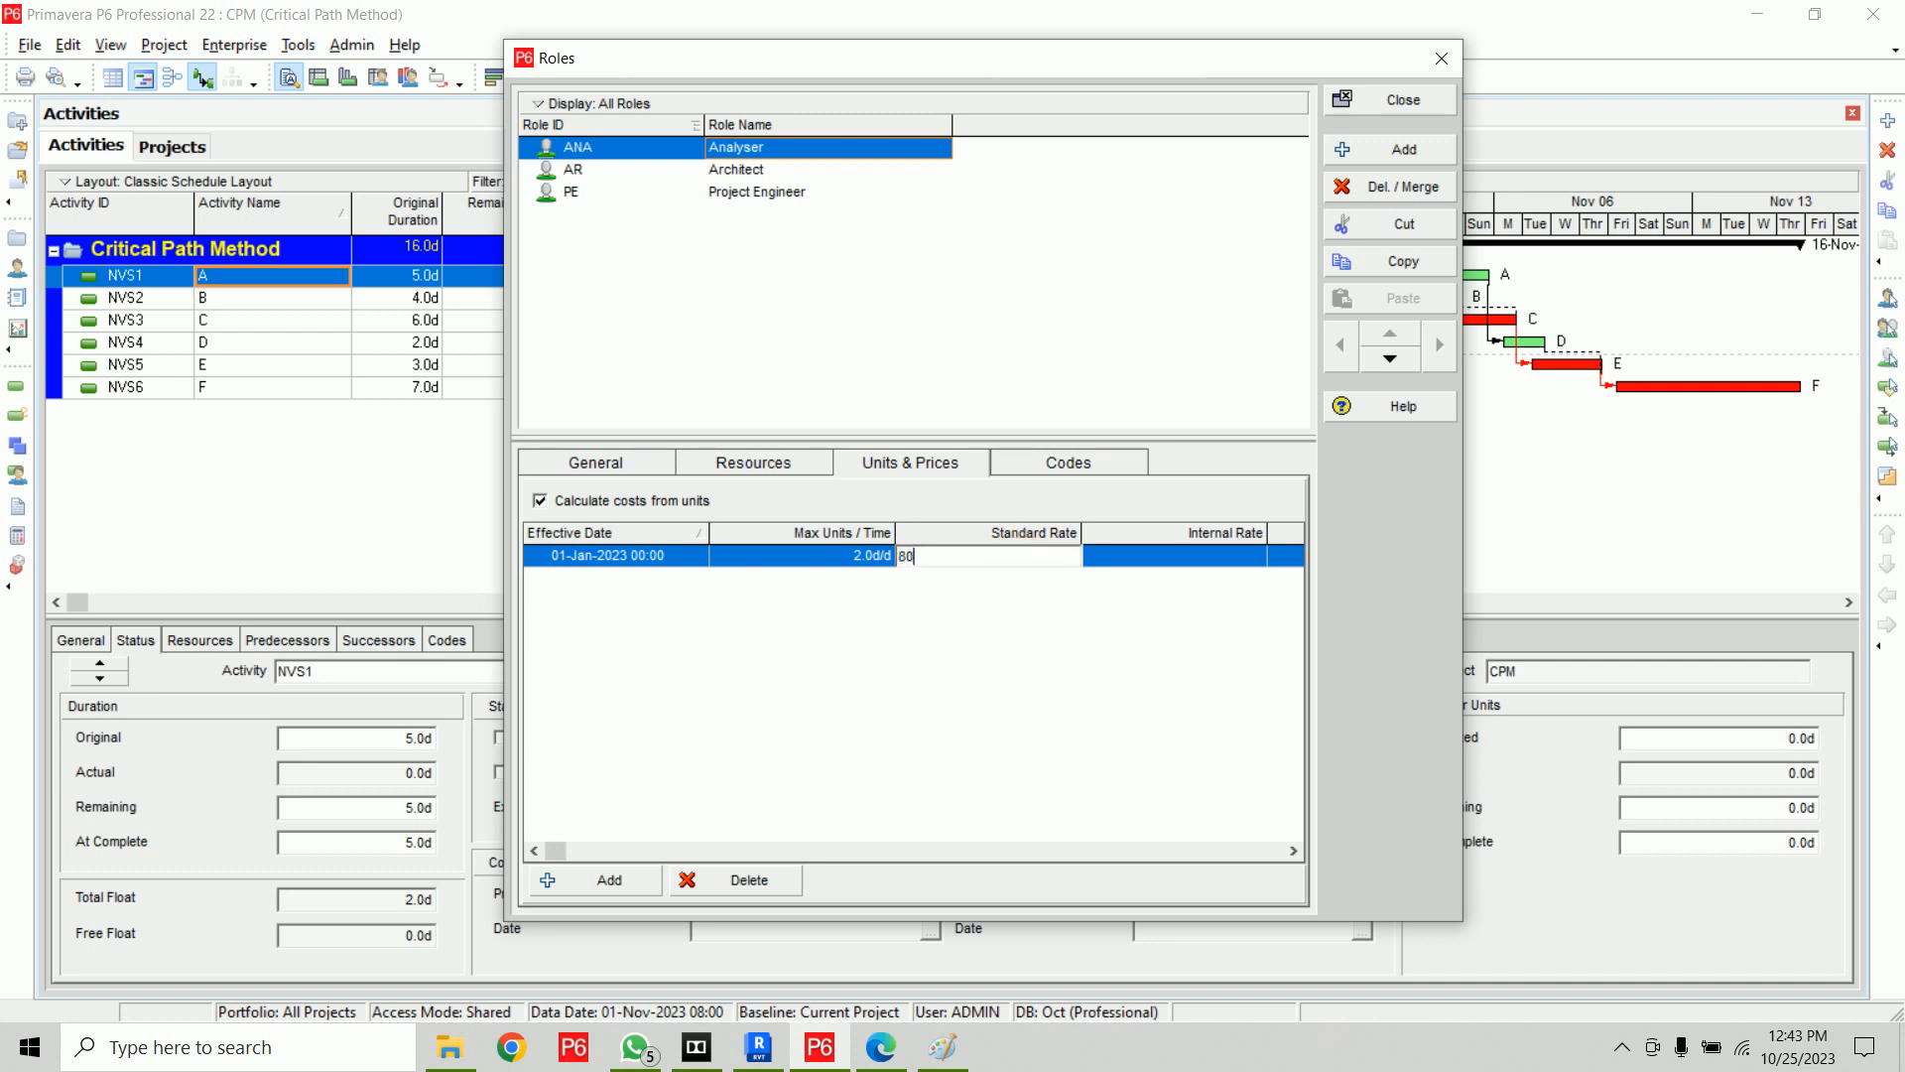
type("0.00/d")
left_click(1016, 552)
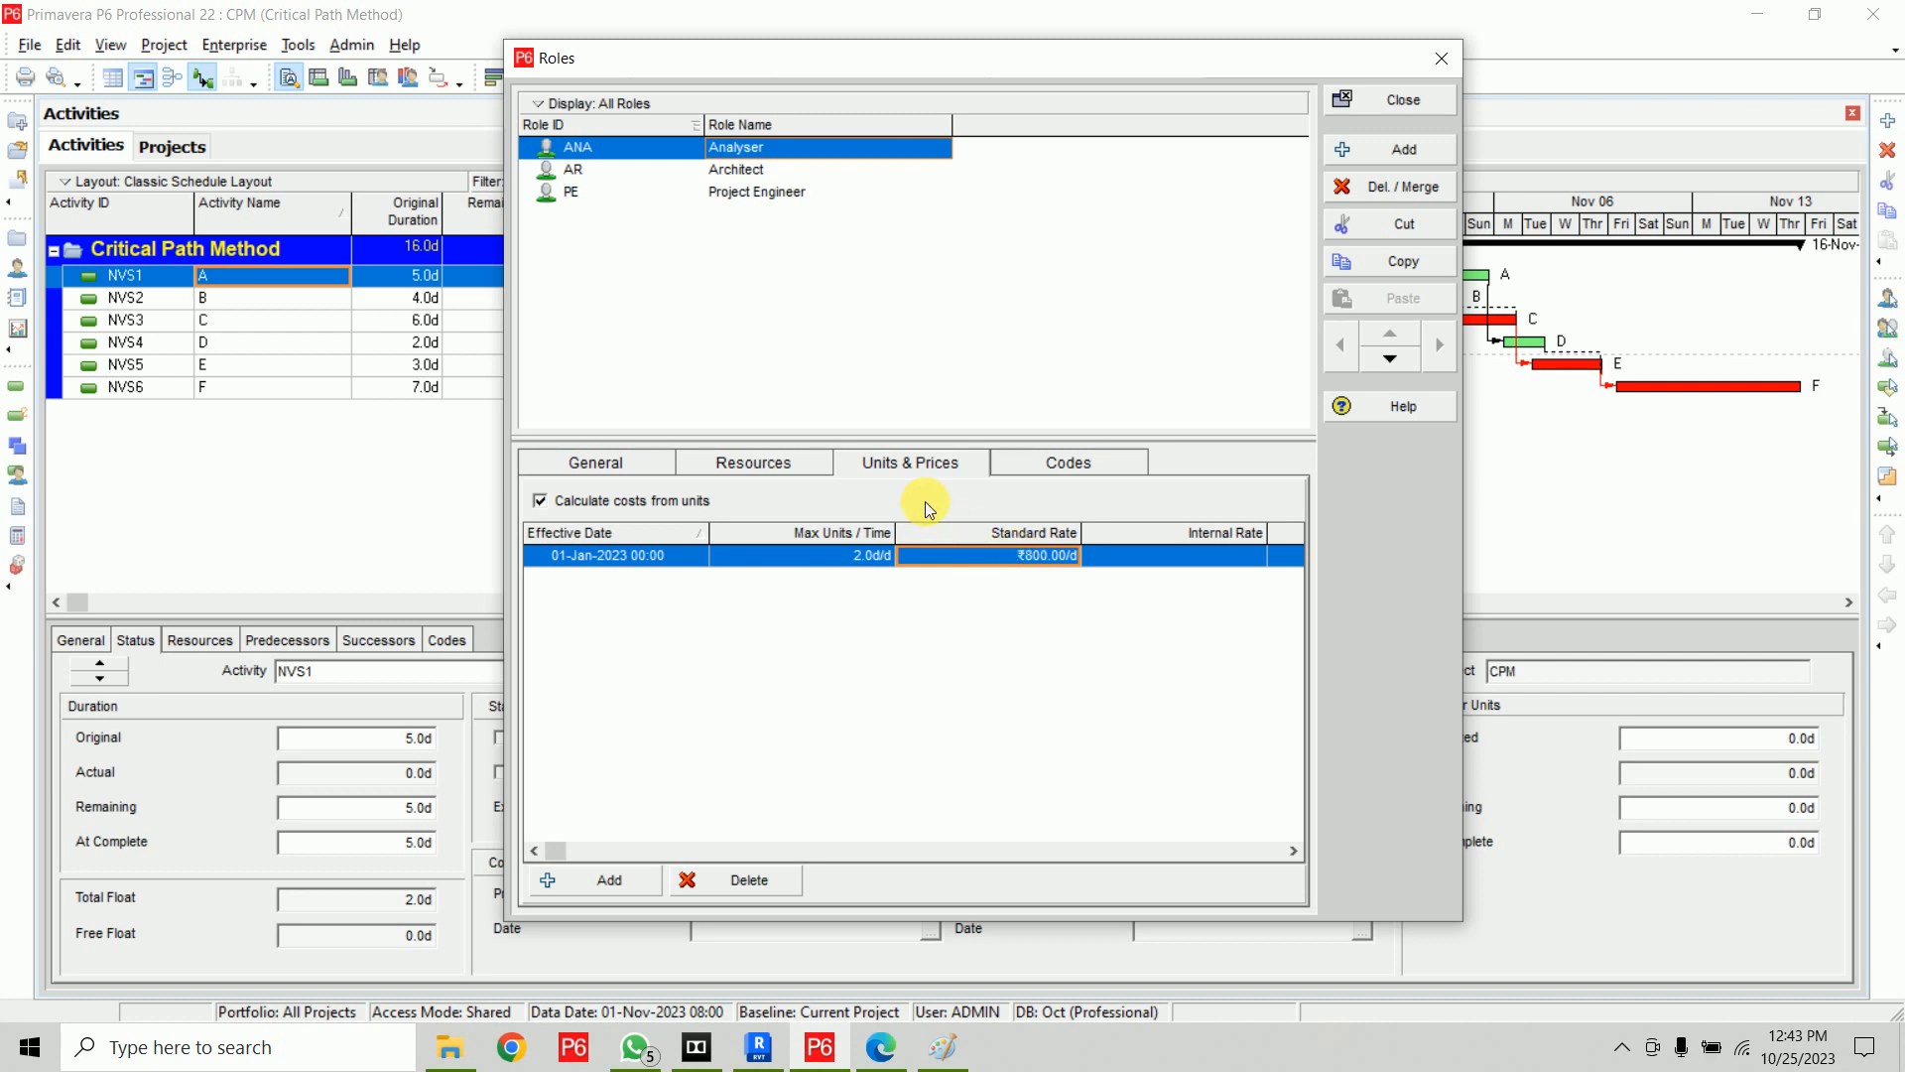
left_click(818, 556)
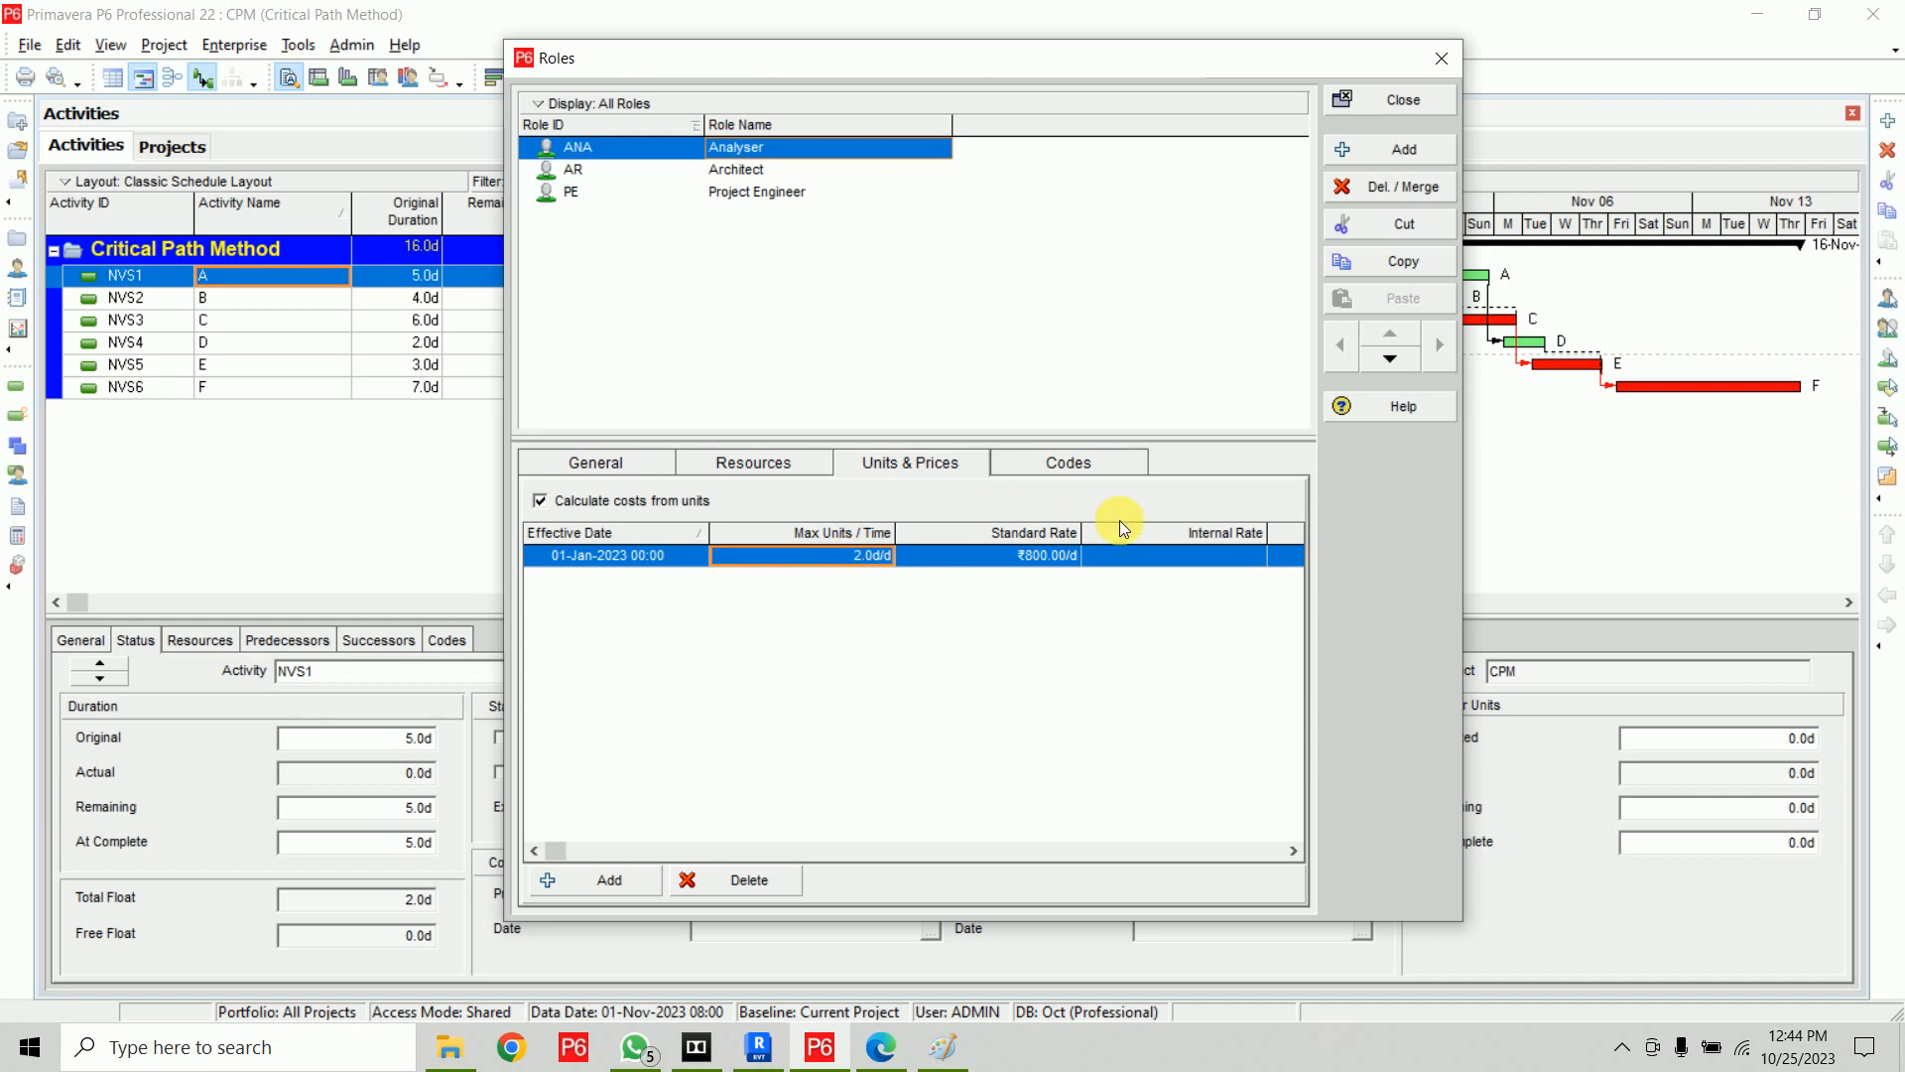
Set the Architect role's standard rate to 2,500.00 per day
left_click(772, 171)
left_click(981, 568)
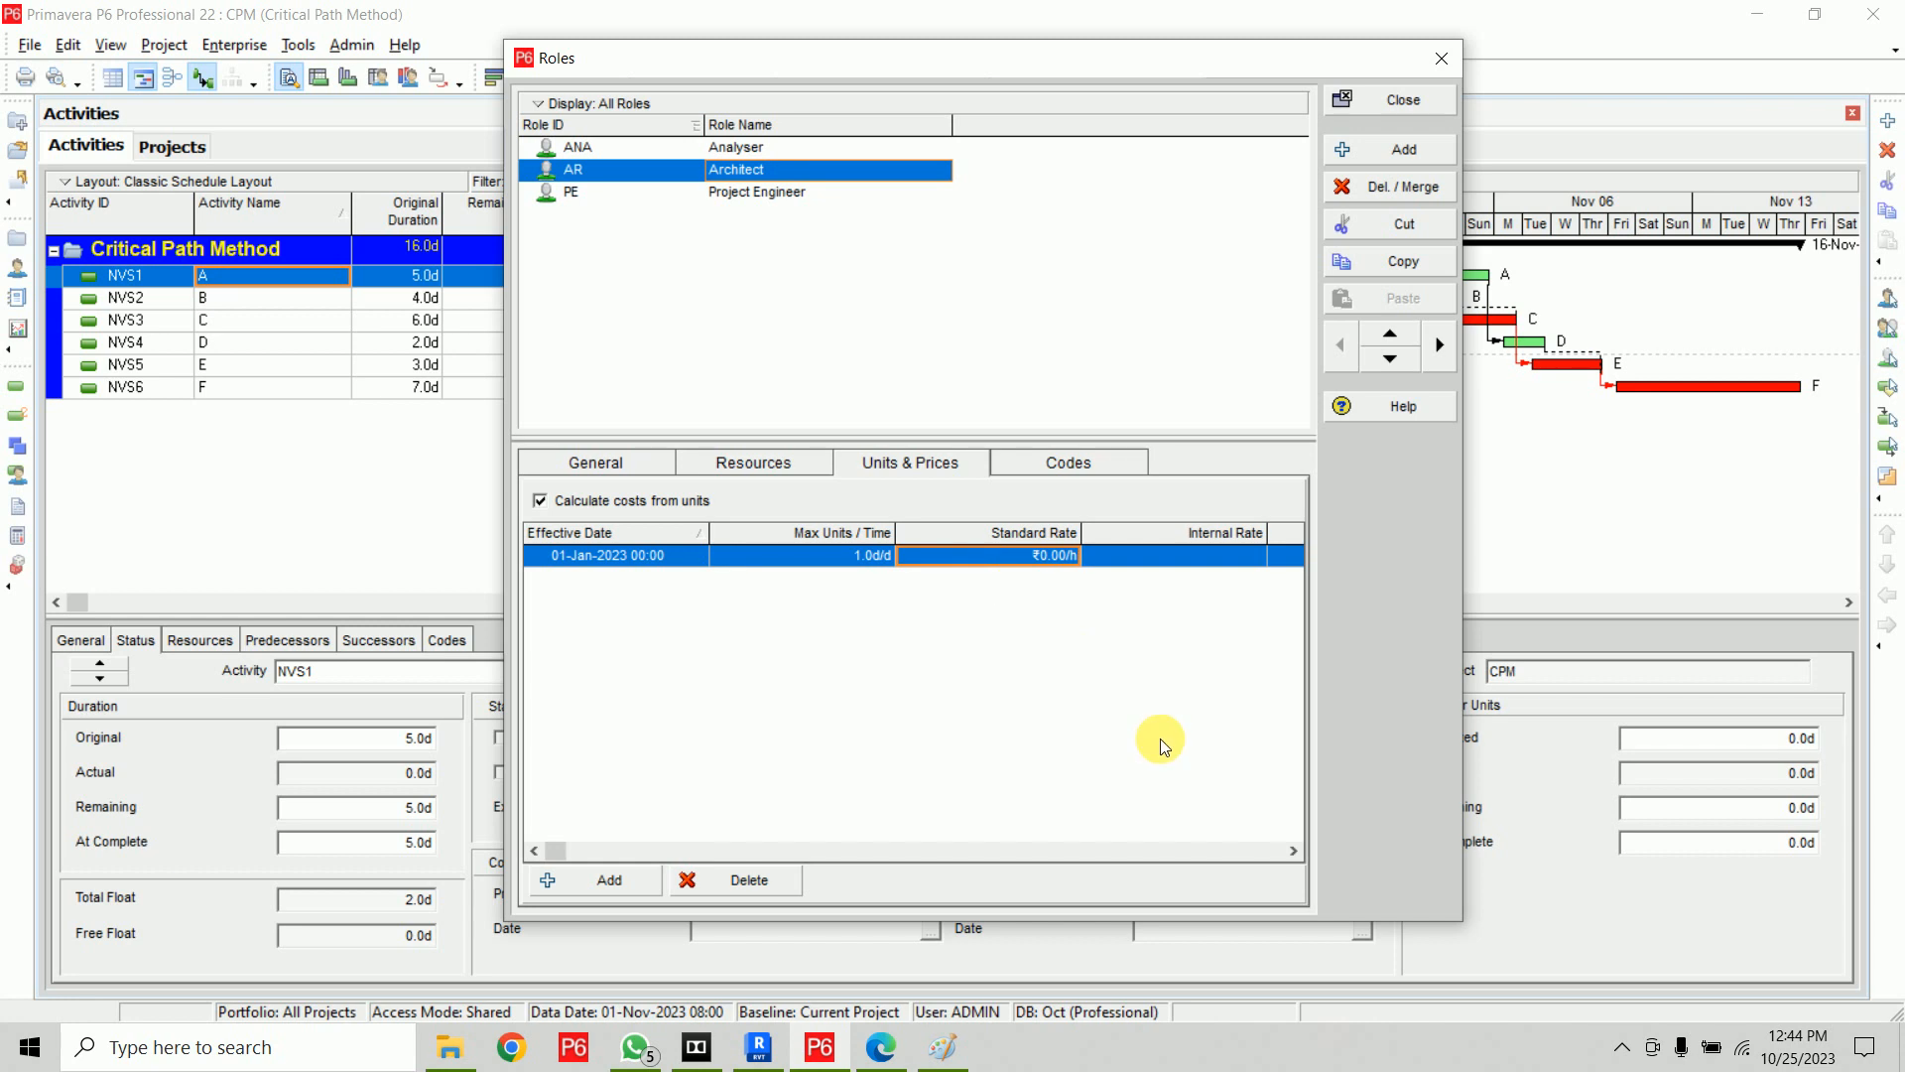
type("2,500.00/d")
key("Return")
Set the Project Engineer role's standard rate to 3,000.00 per day and close the roles dialog
left_click(779, 190)
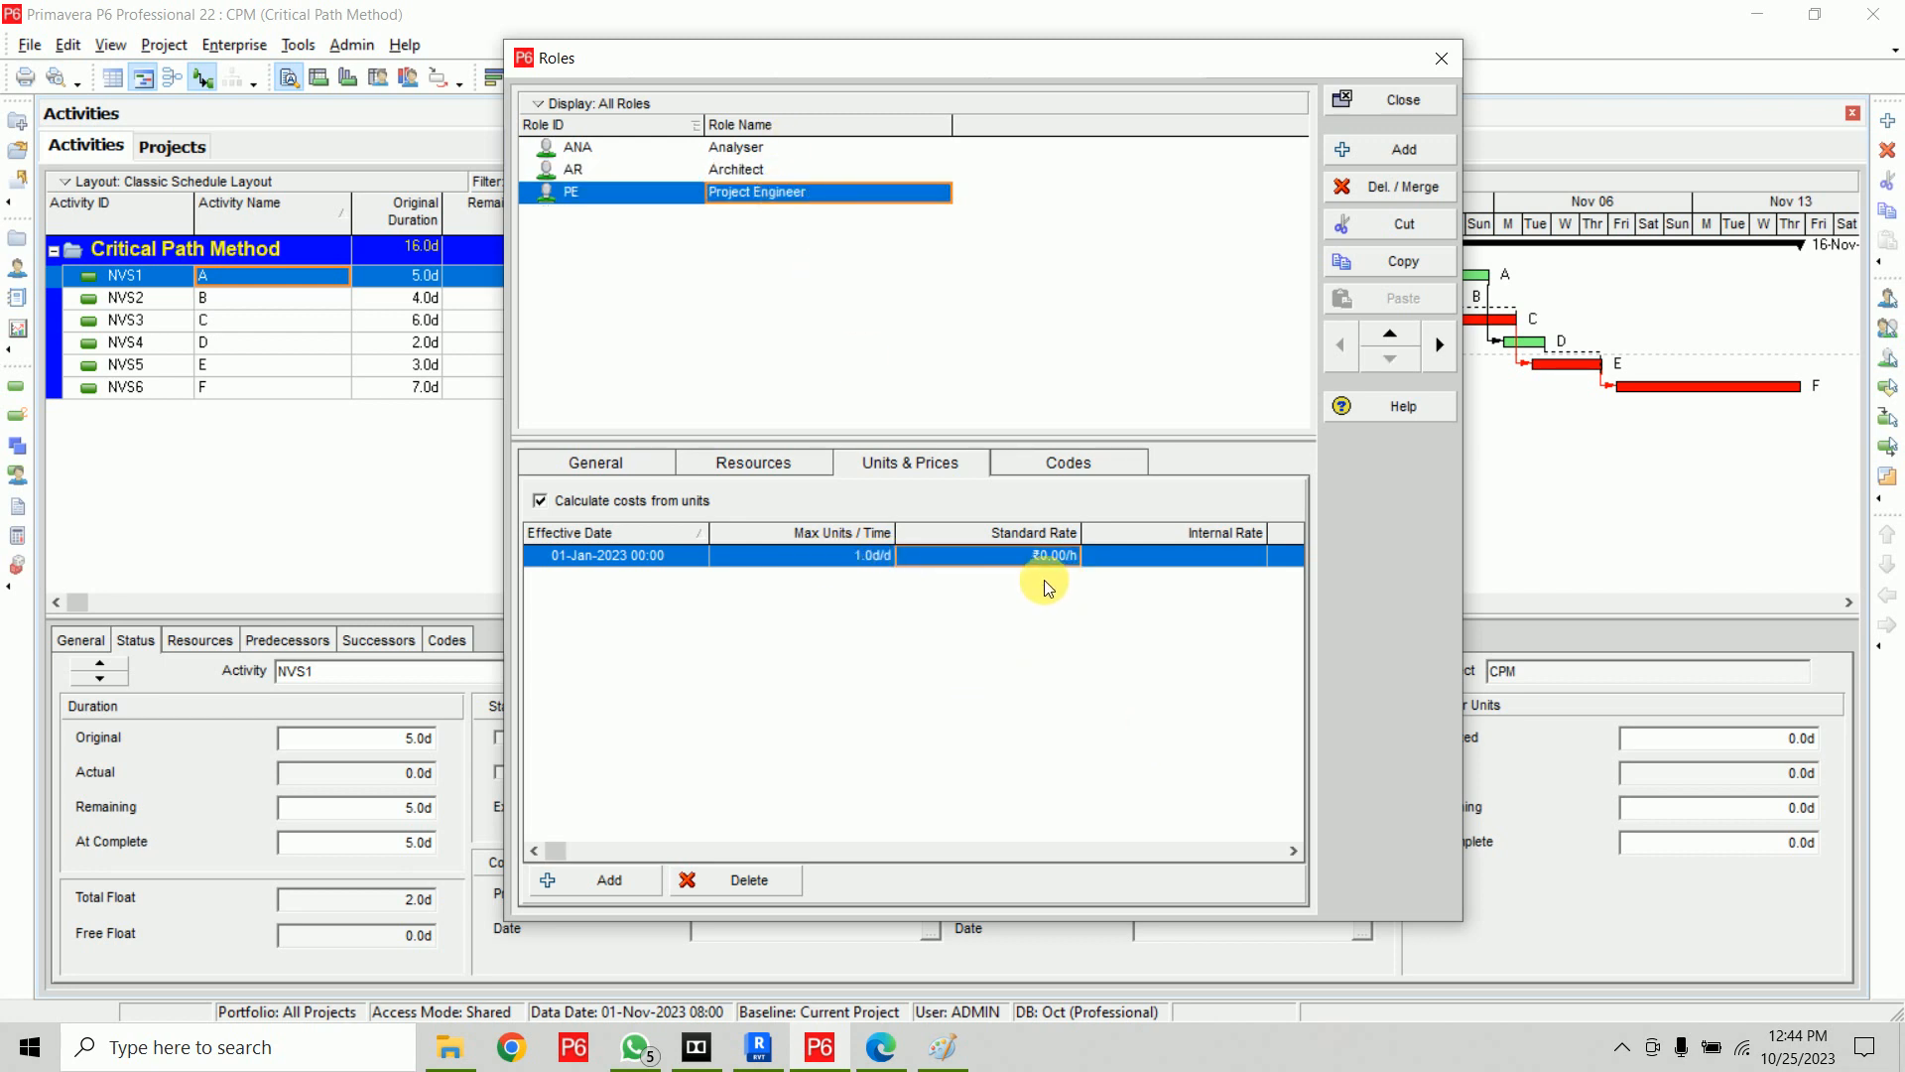
left_click(1014, 554)
type("3,000.00")
type("/d")
key("Return")
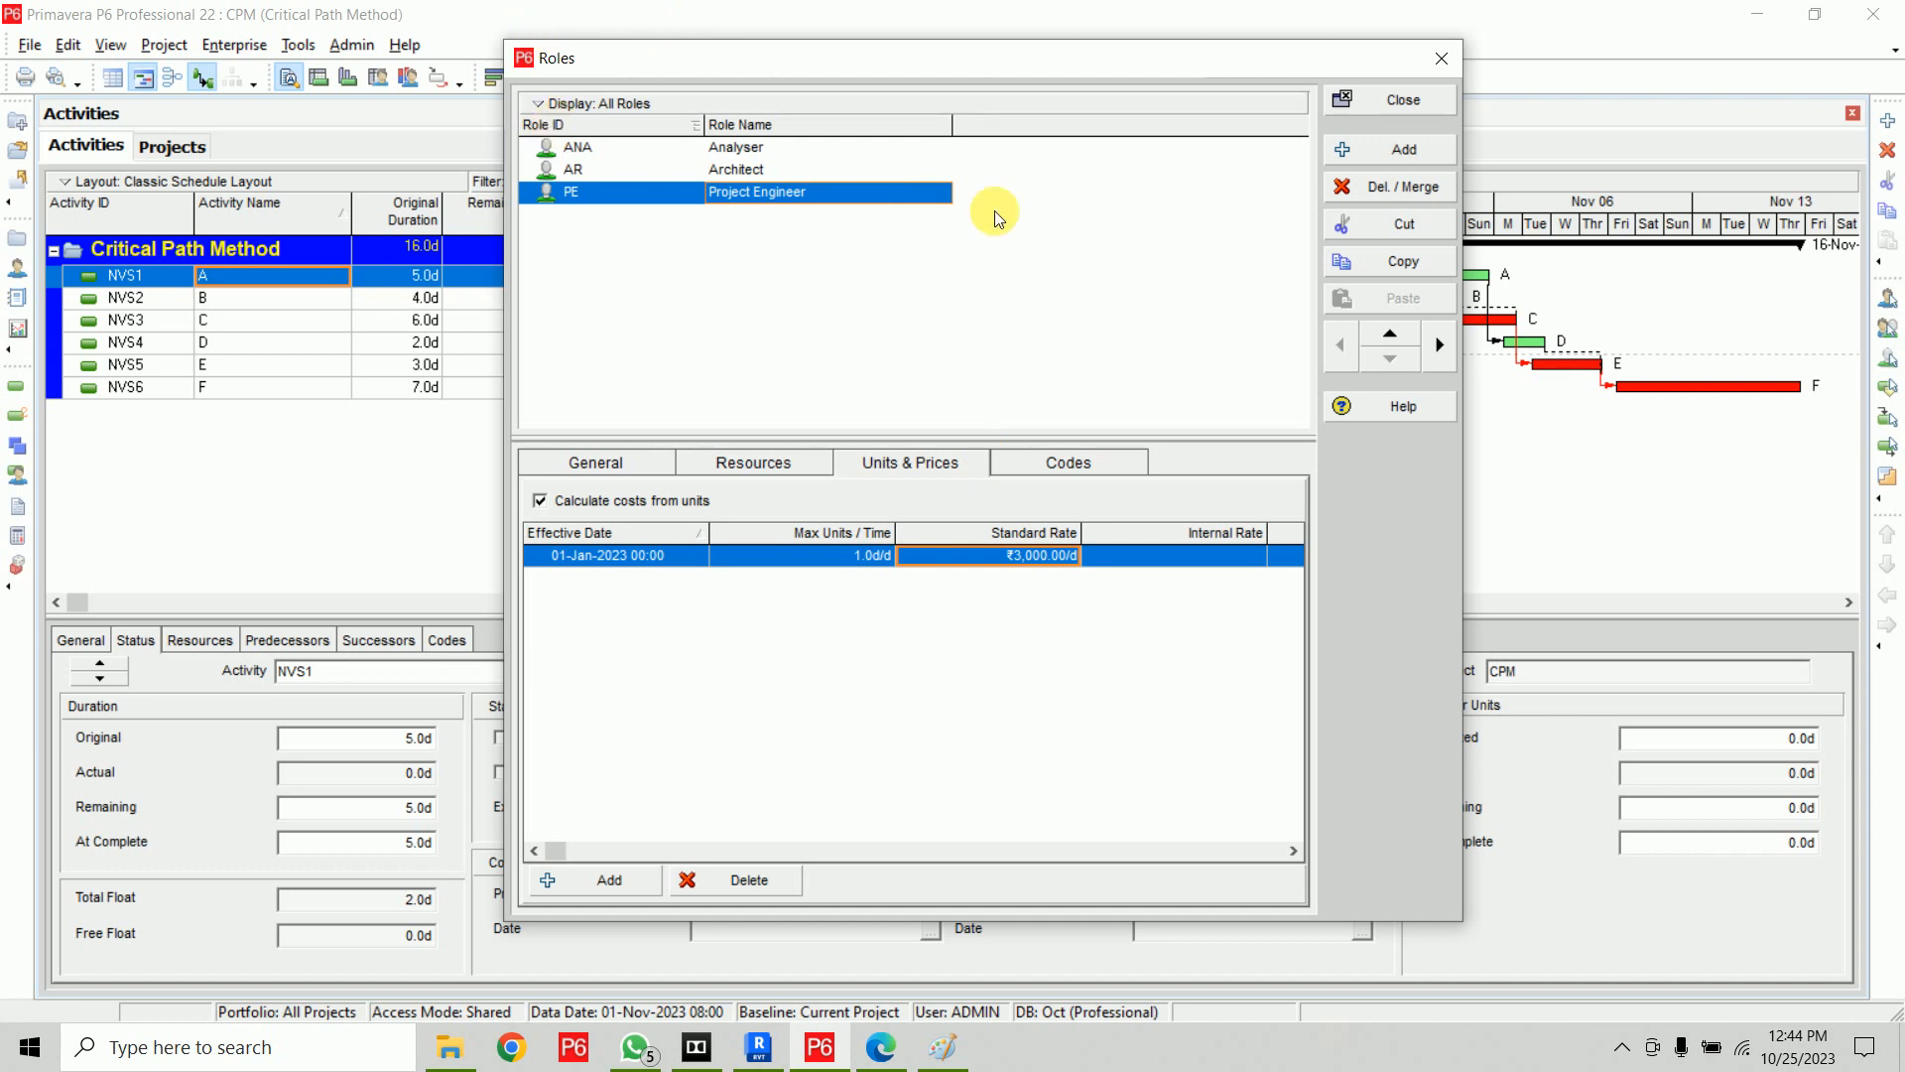
left_click(1409, 96)
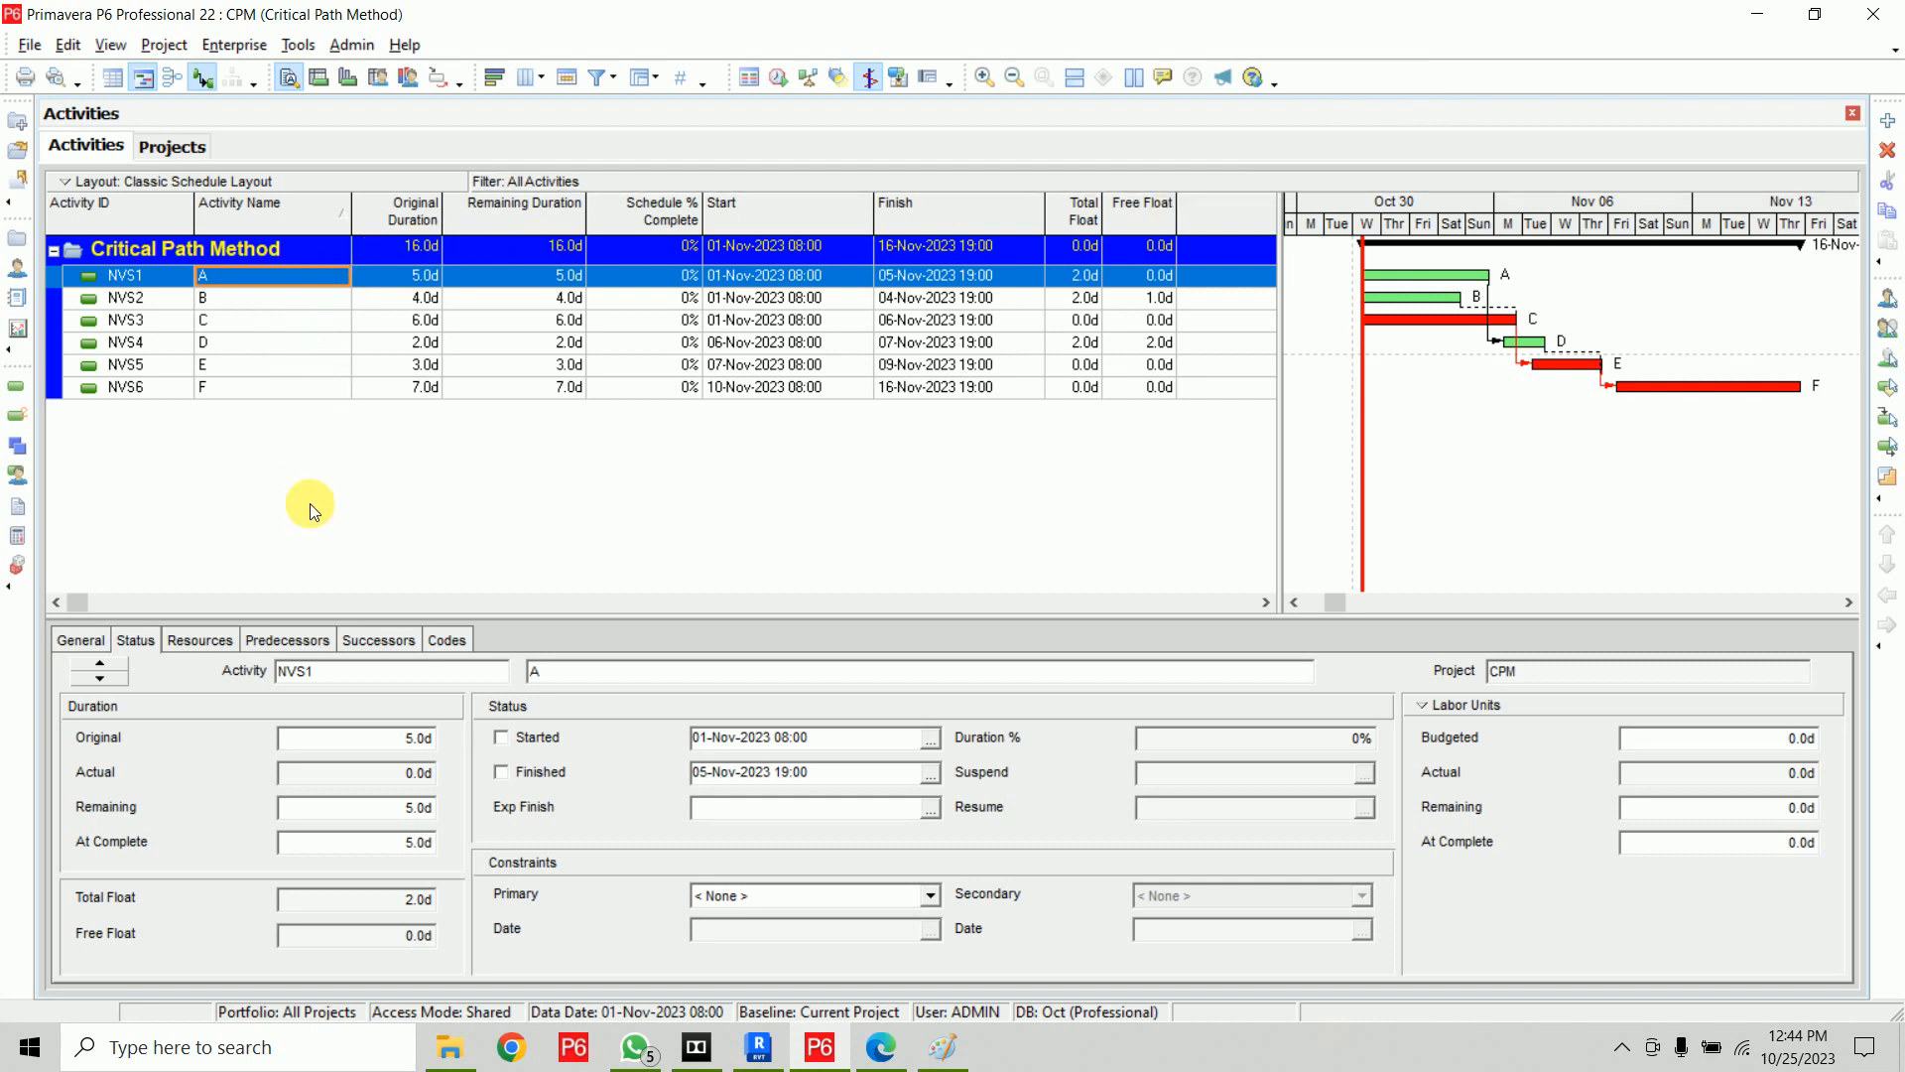
Assign the Analyser and Project Engineer roles to activity A (NVS1)
left_click(211, 645)
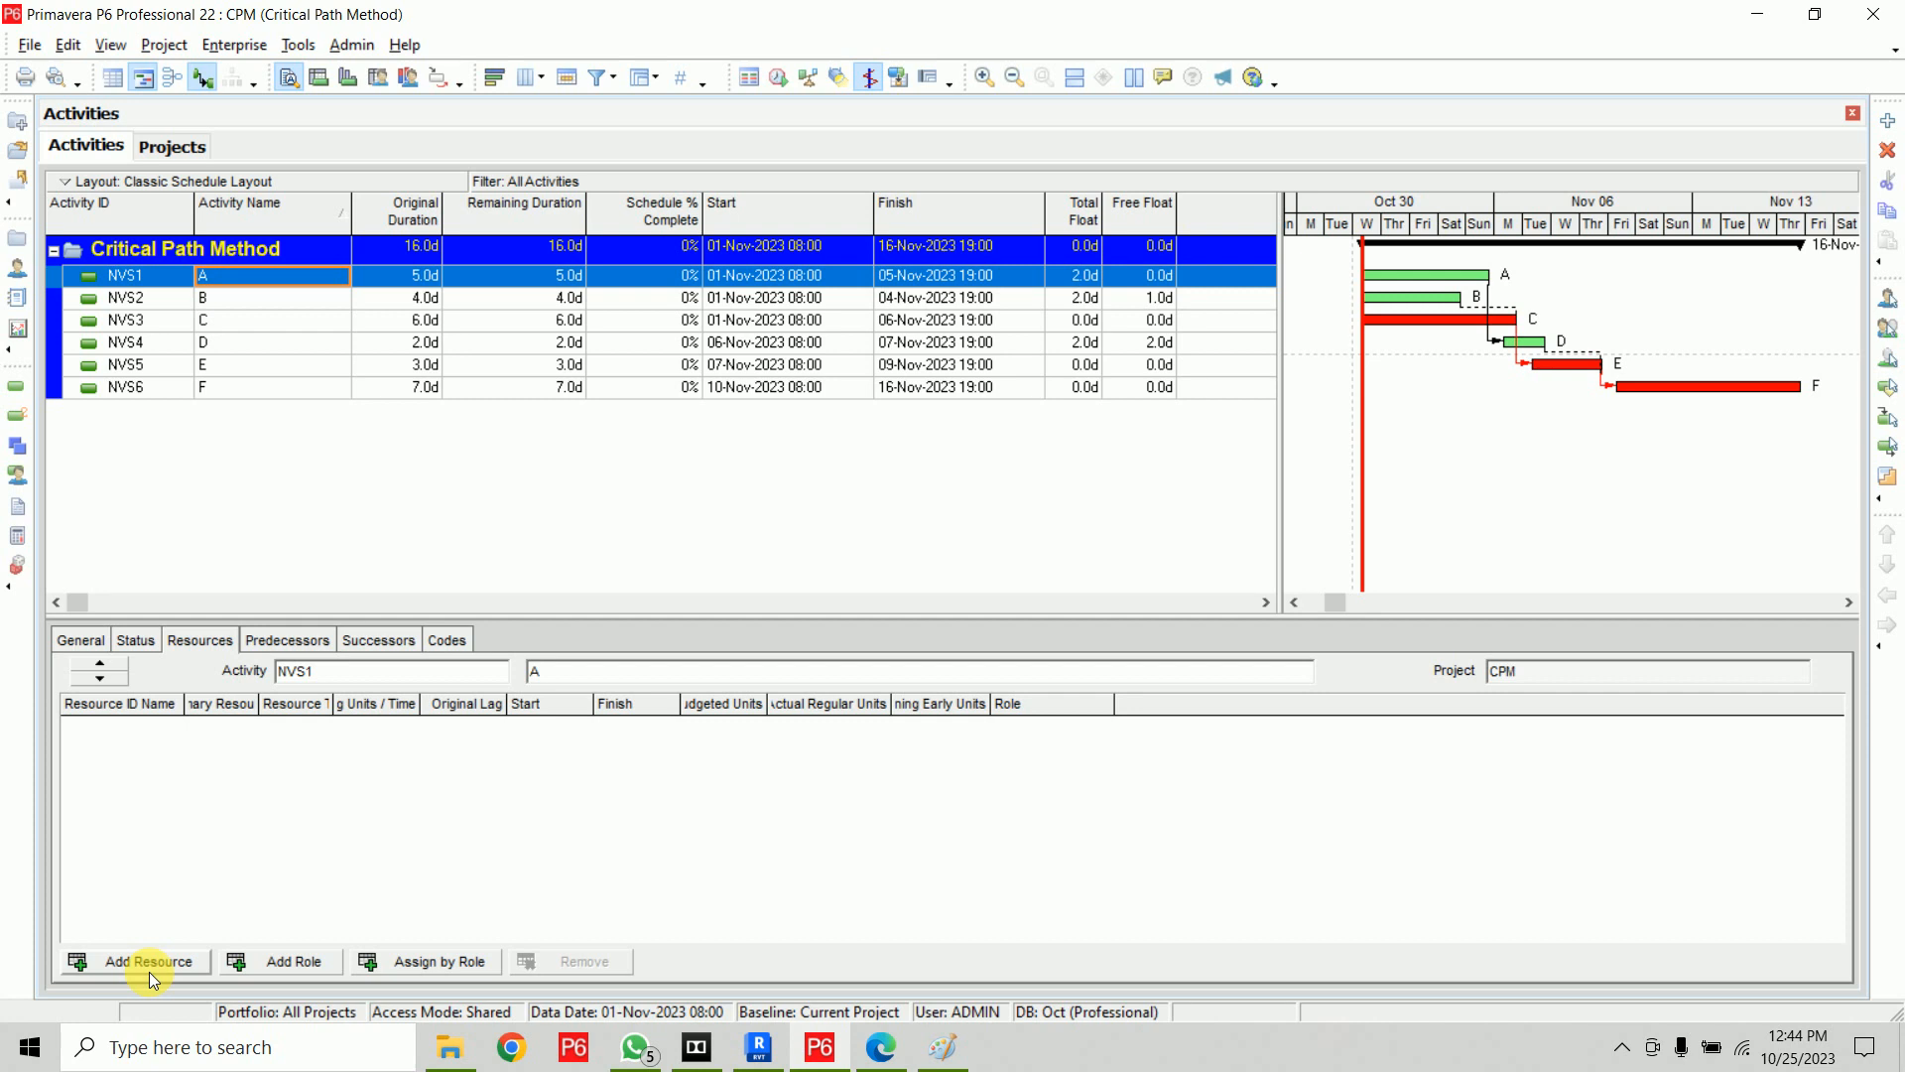
left_click(252, 962)
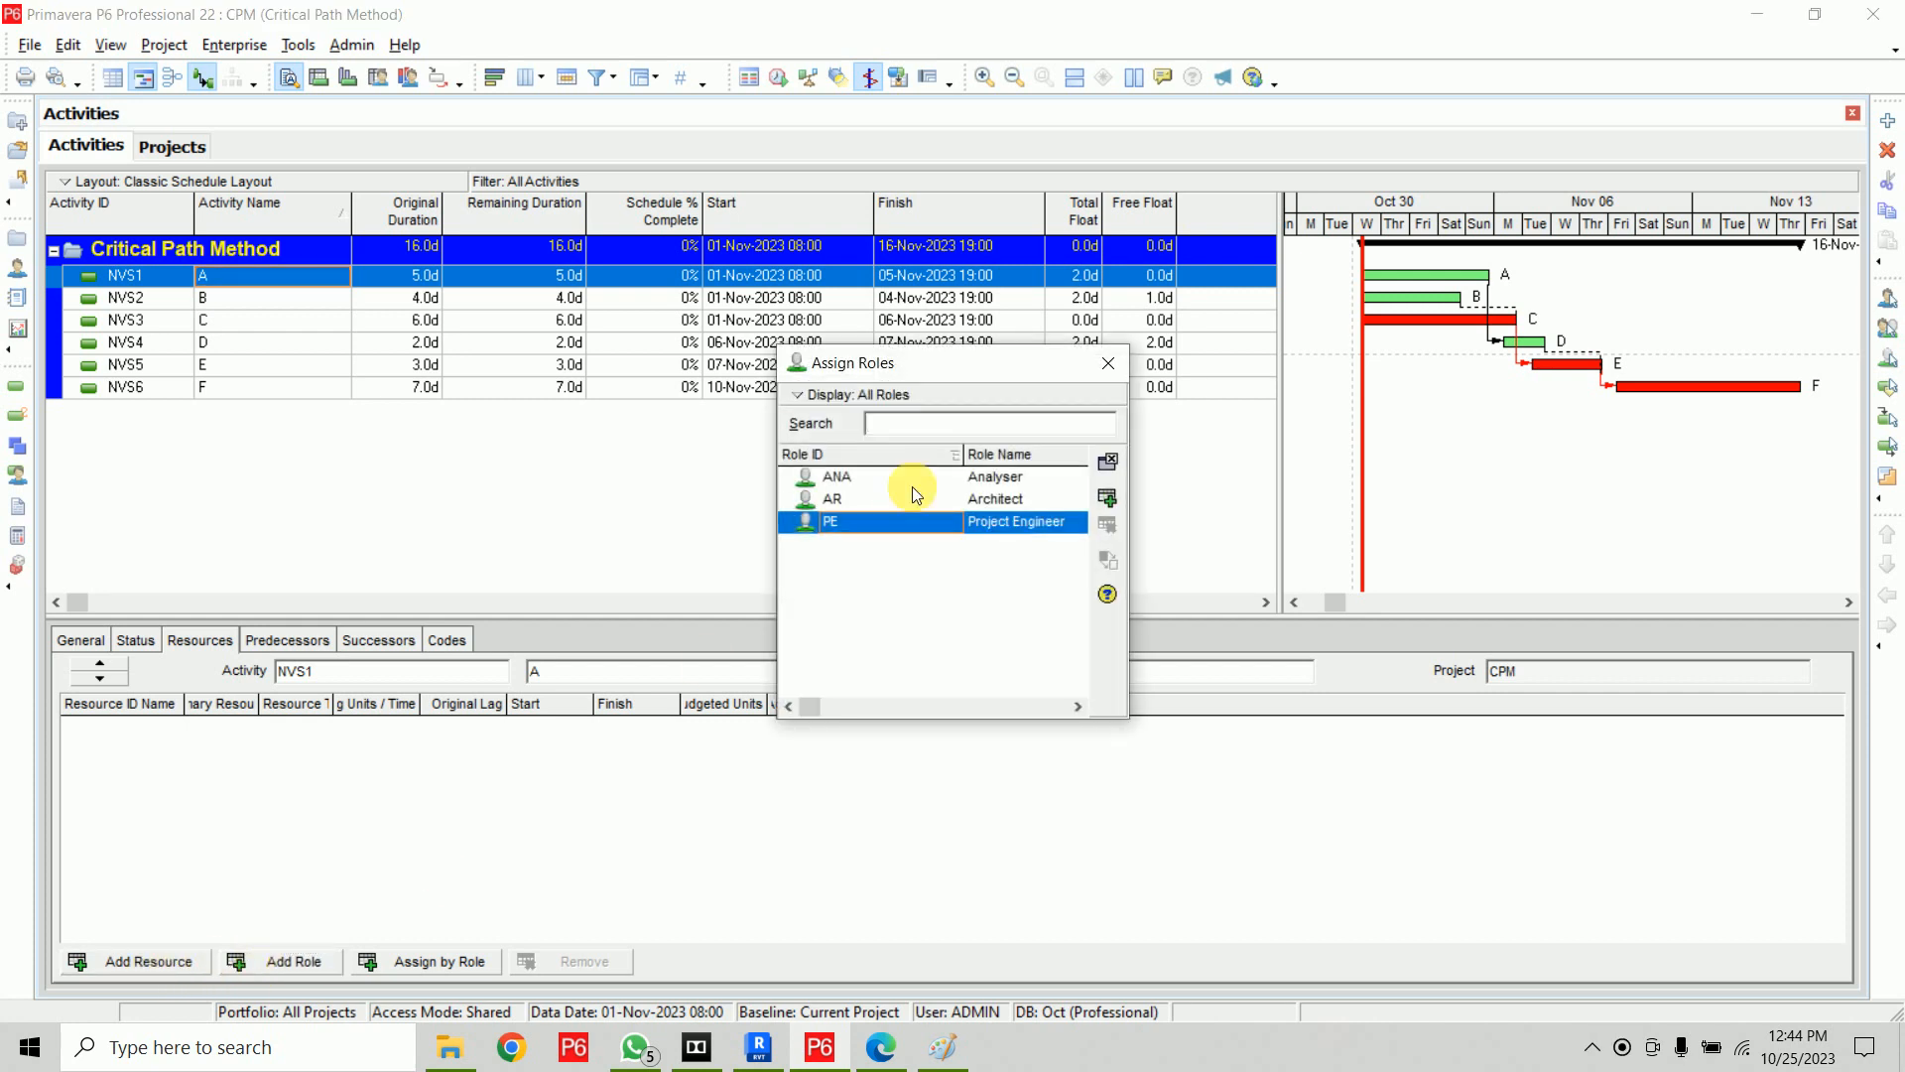
left_click_drag(990, 363, 1233, 198)
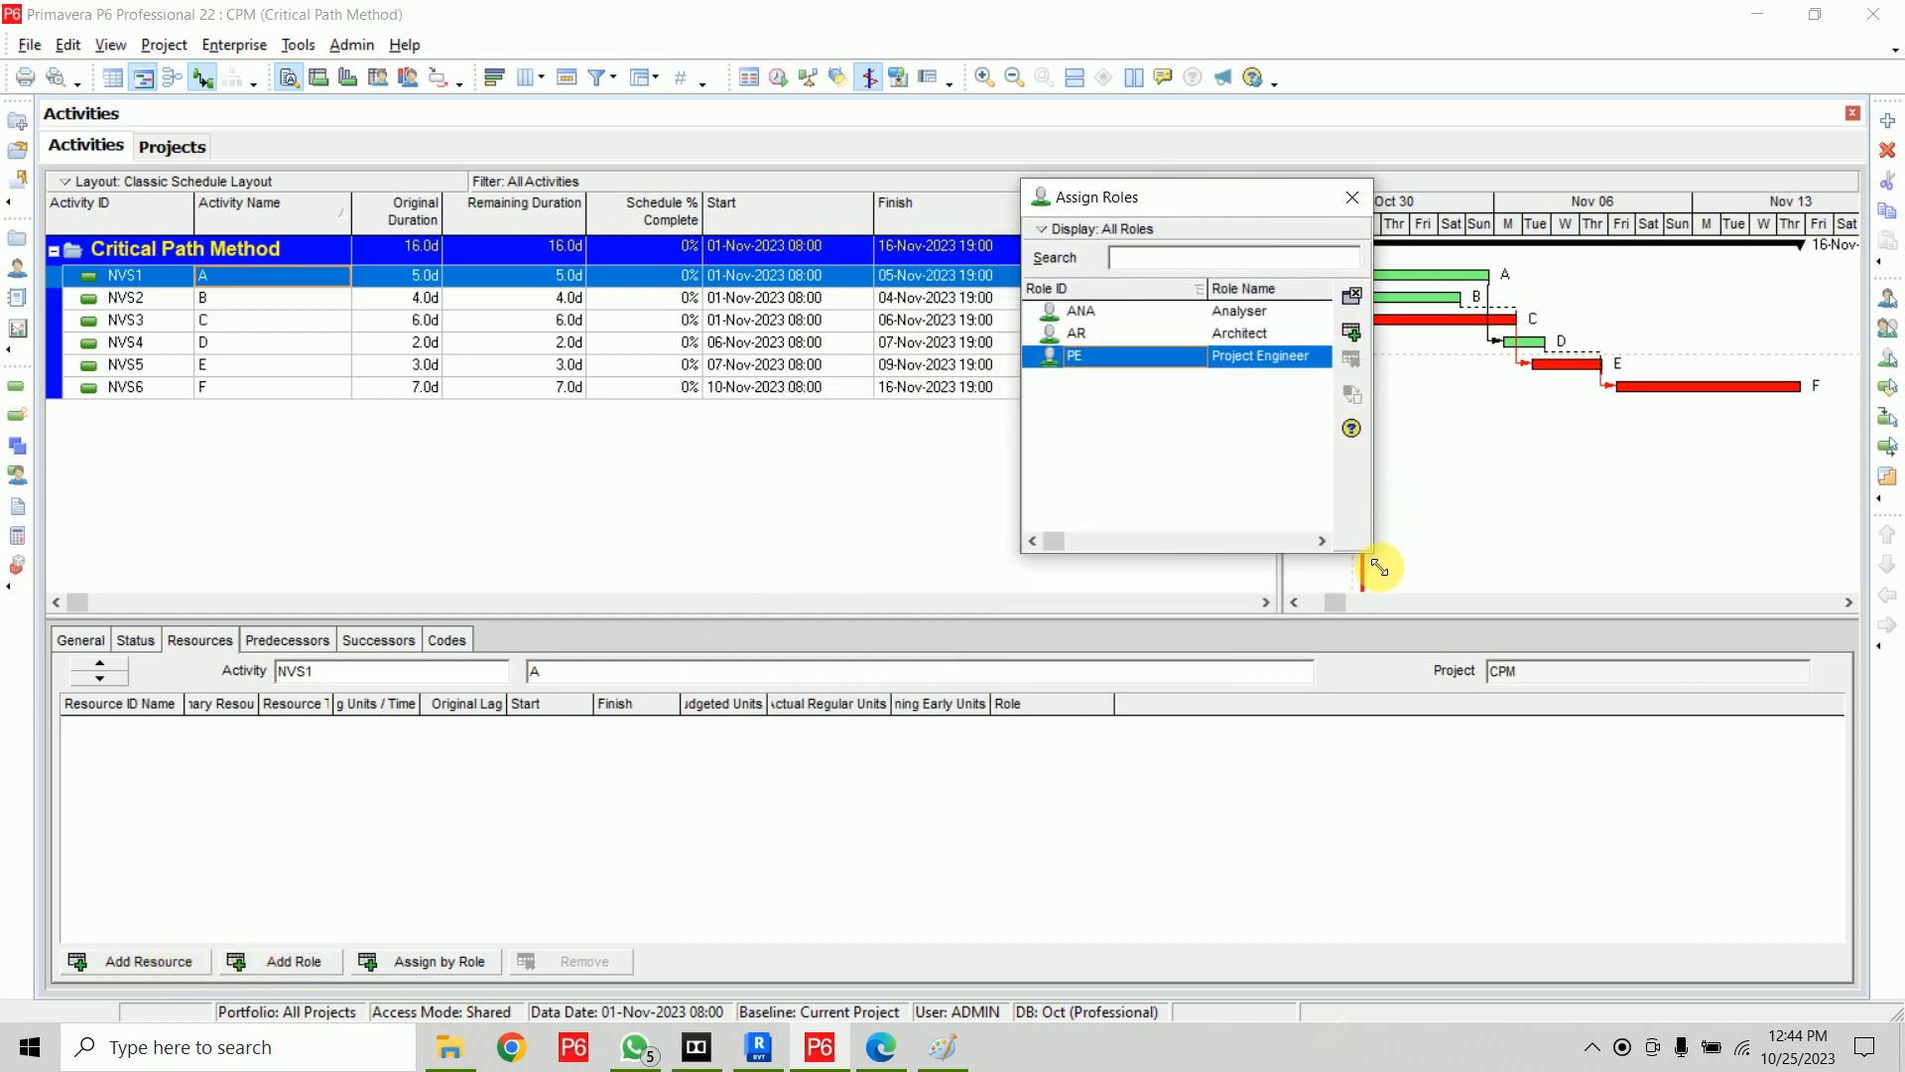
left_click_drag(1373, 553, 1660, 672)
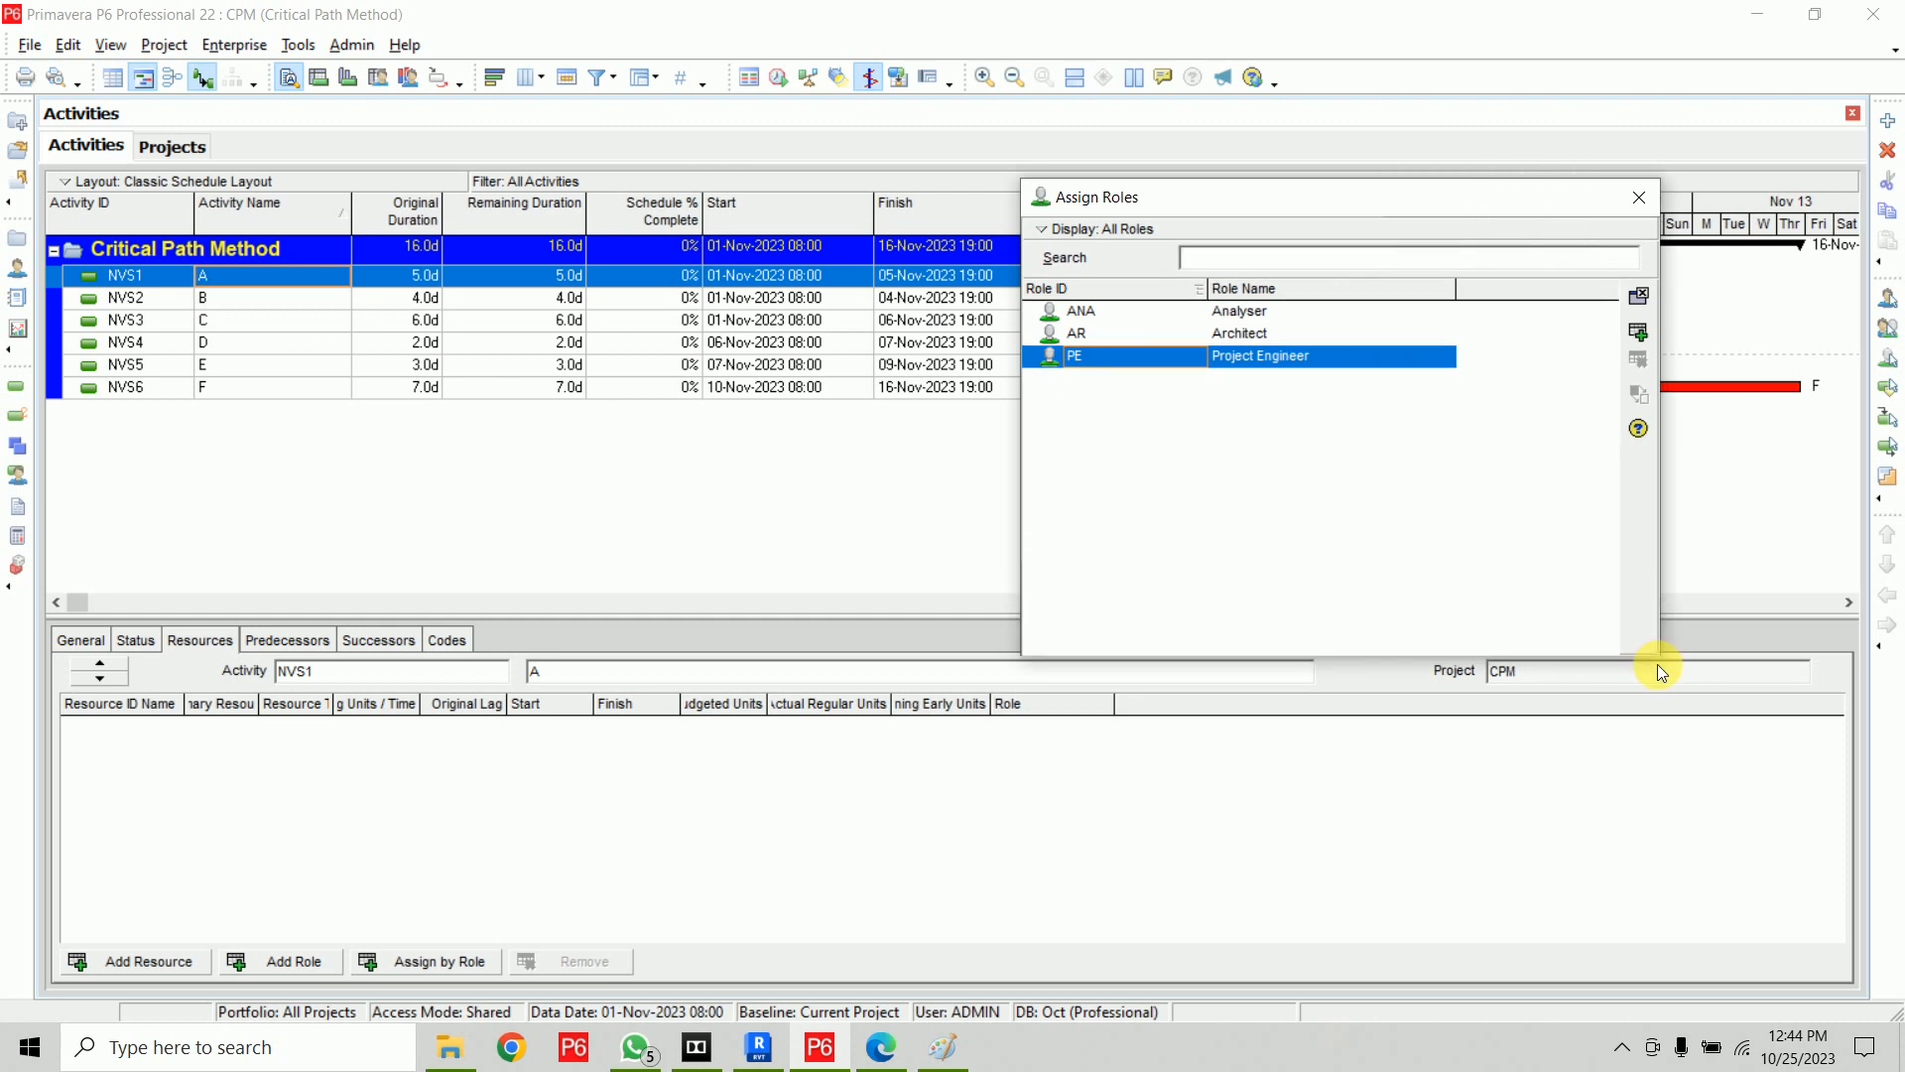
left_click(1283, 313)
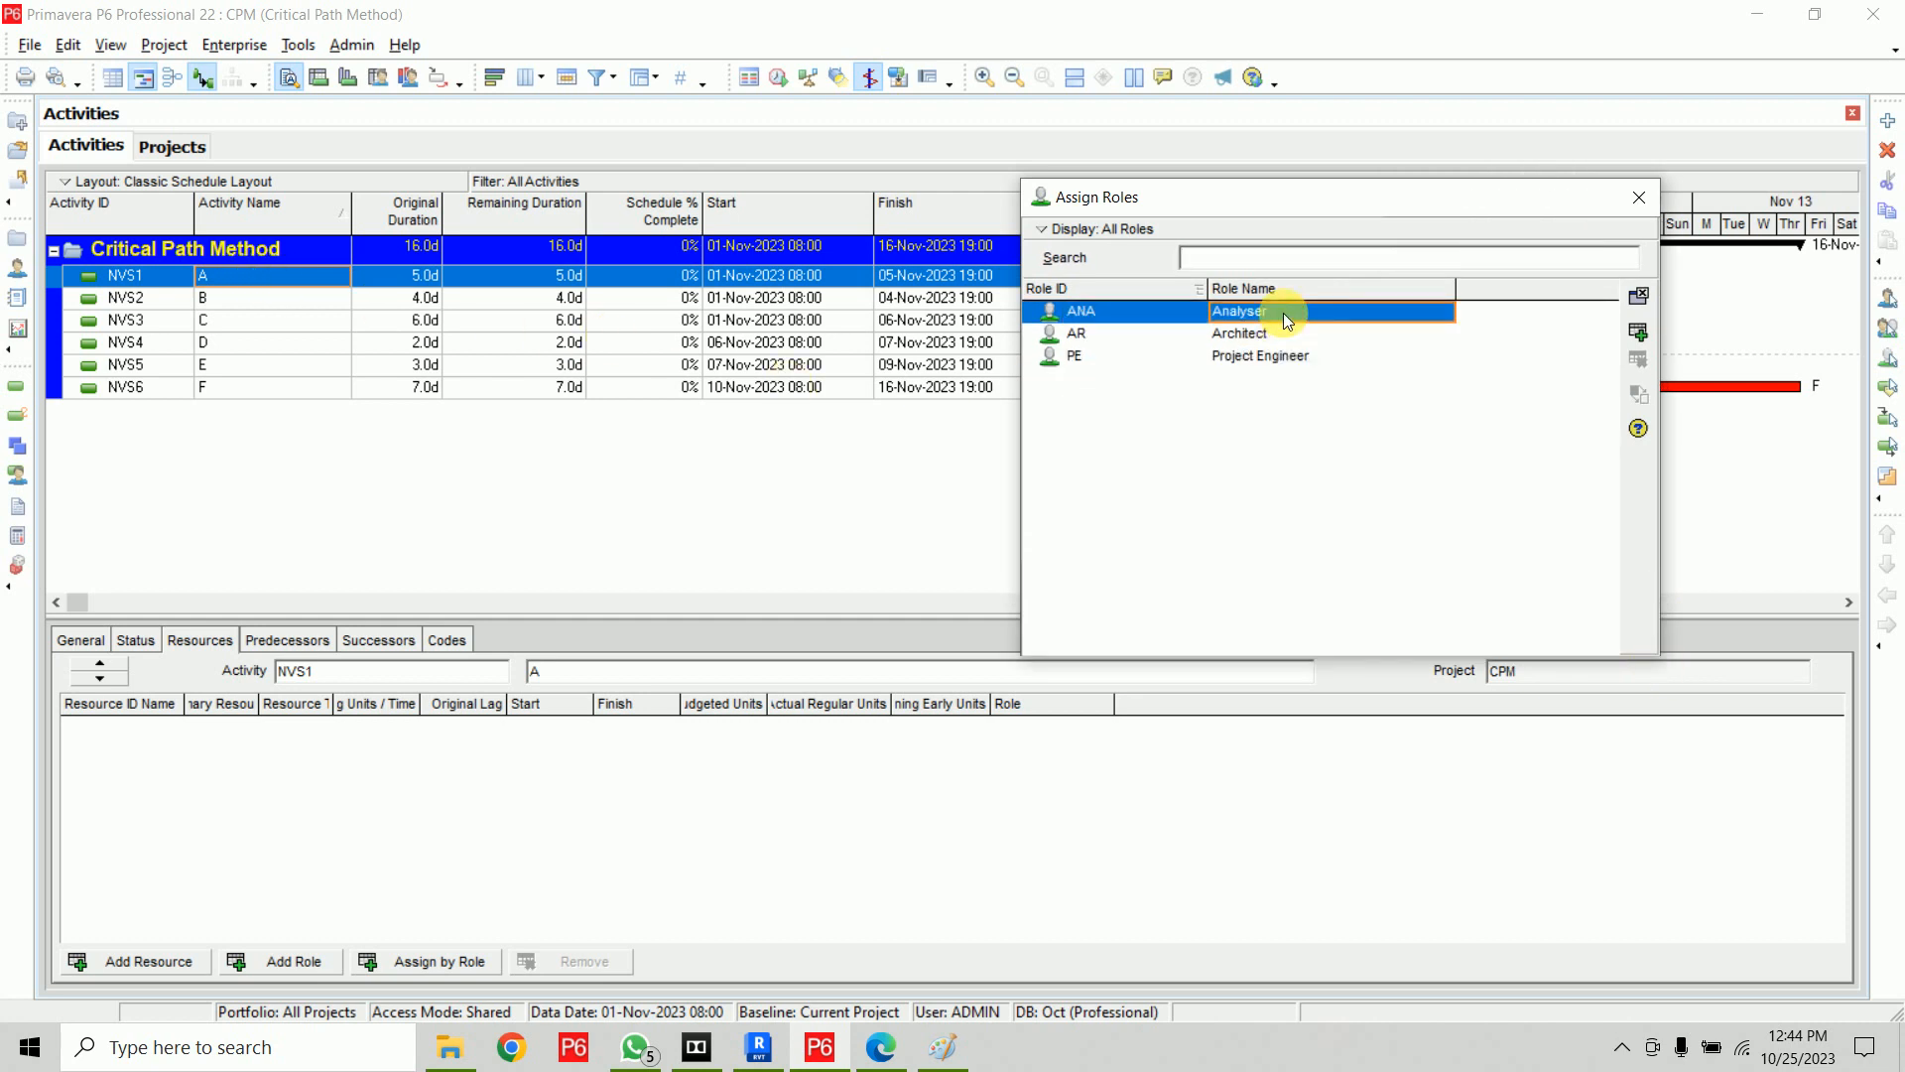
left_click(1637, 331)
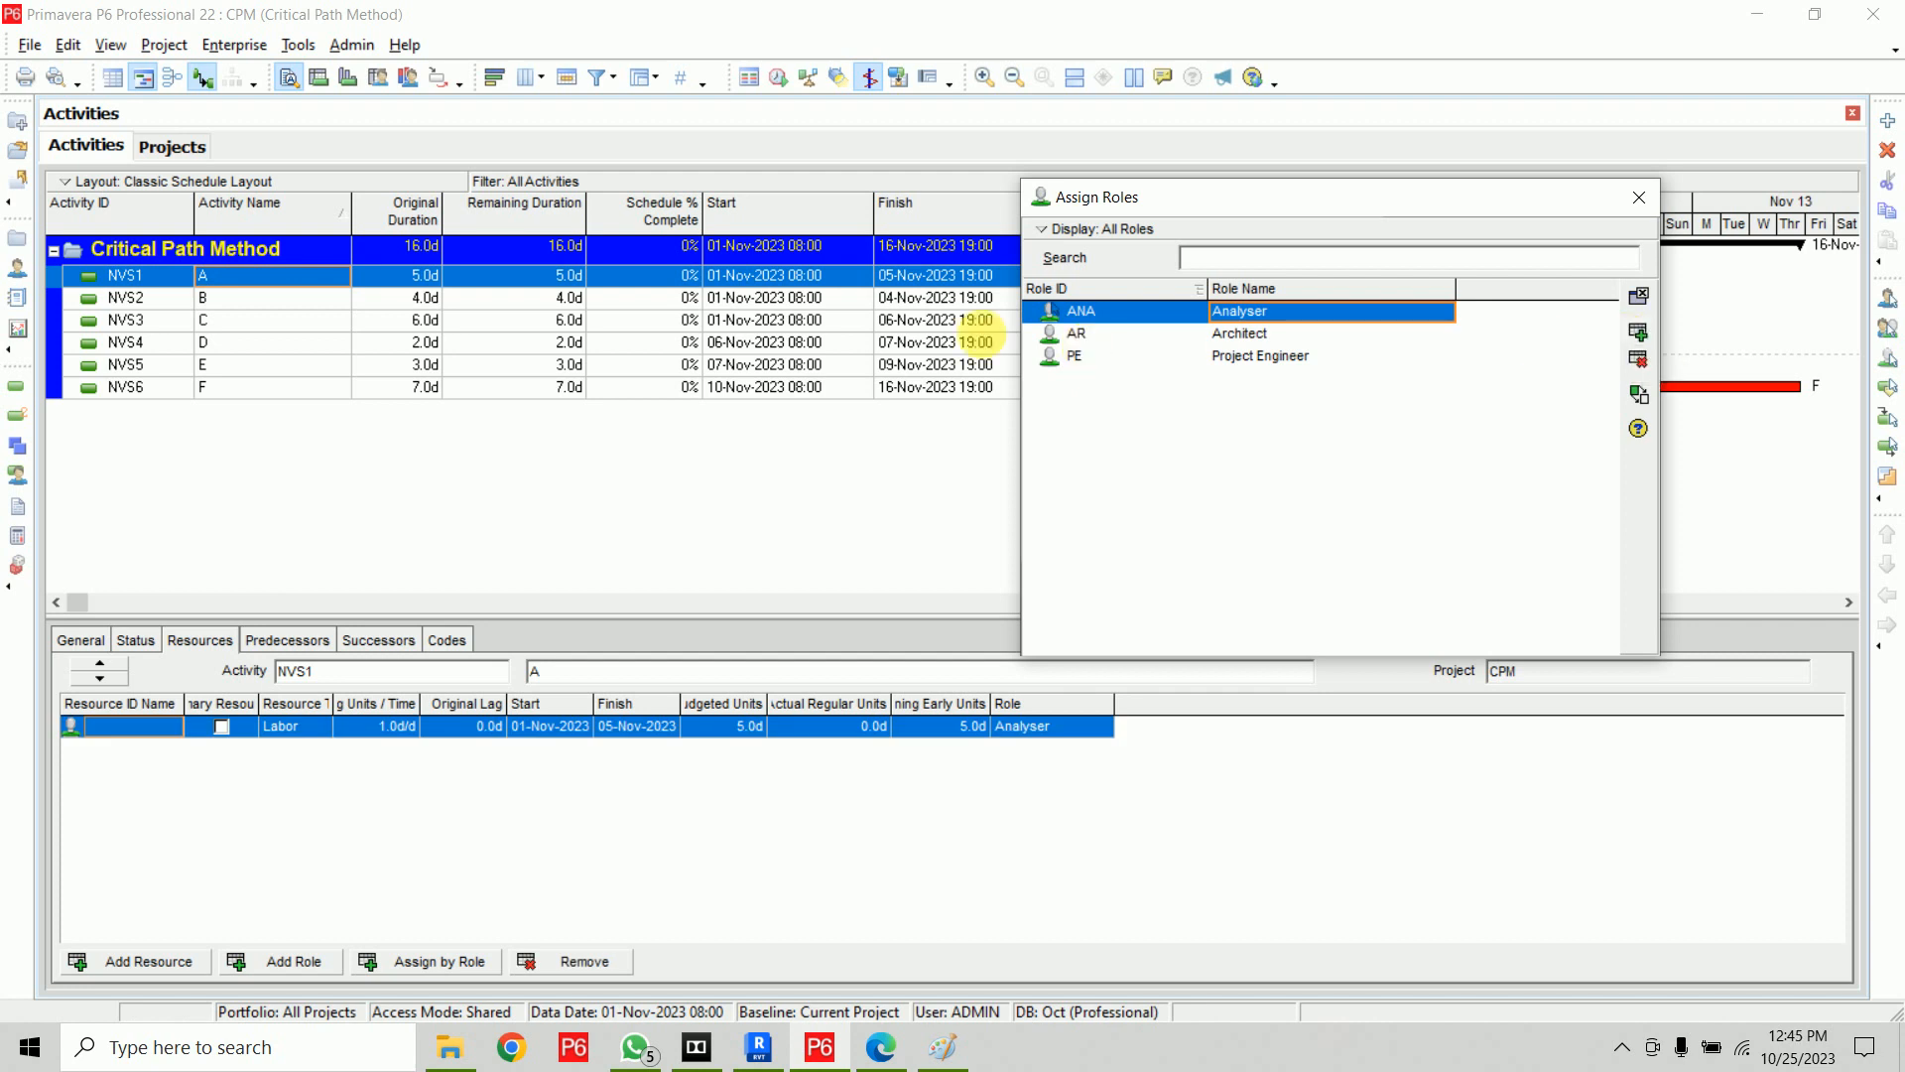
double_click(1235, 357)
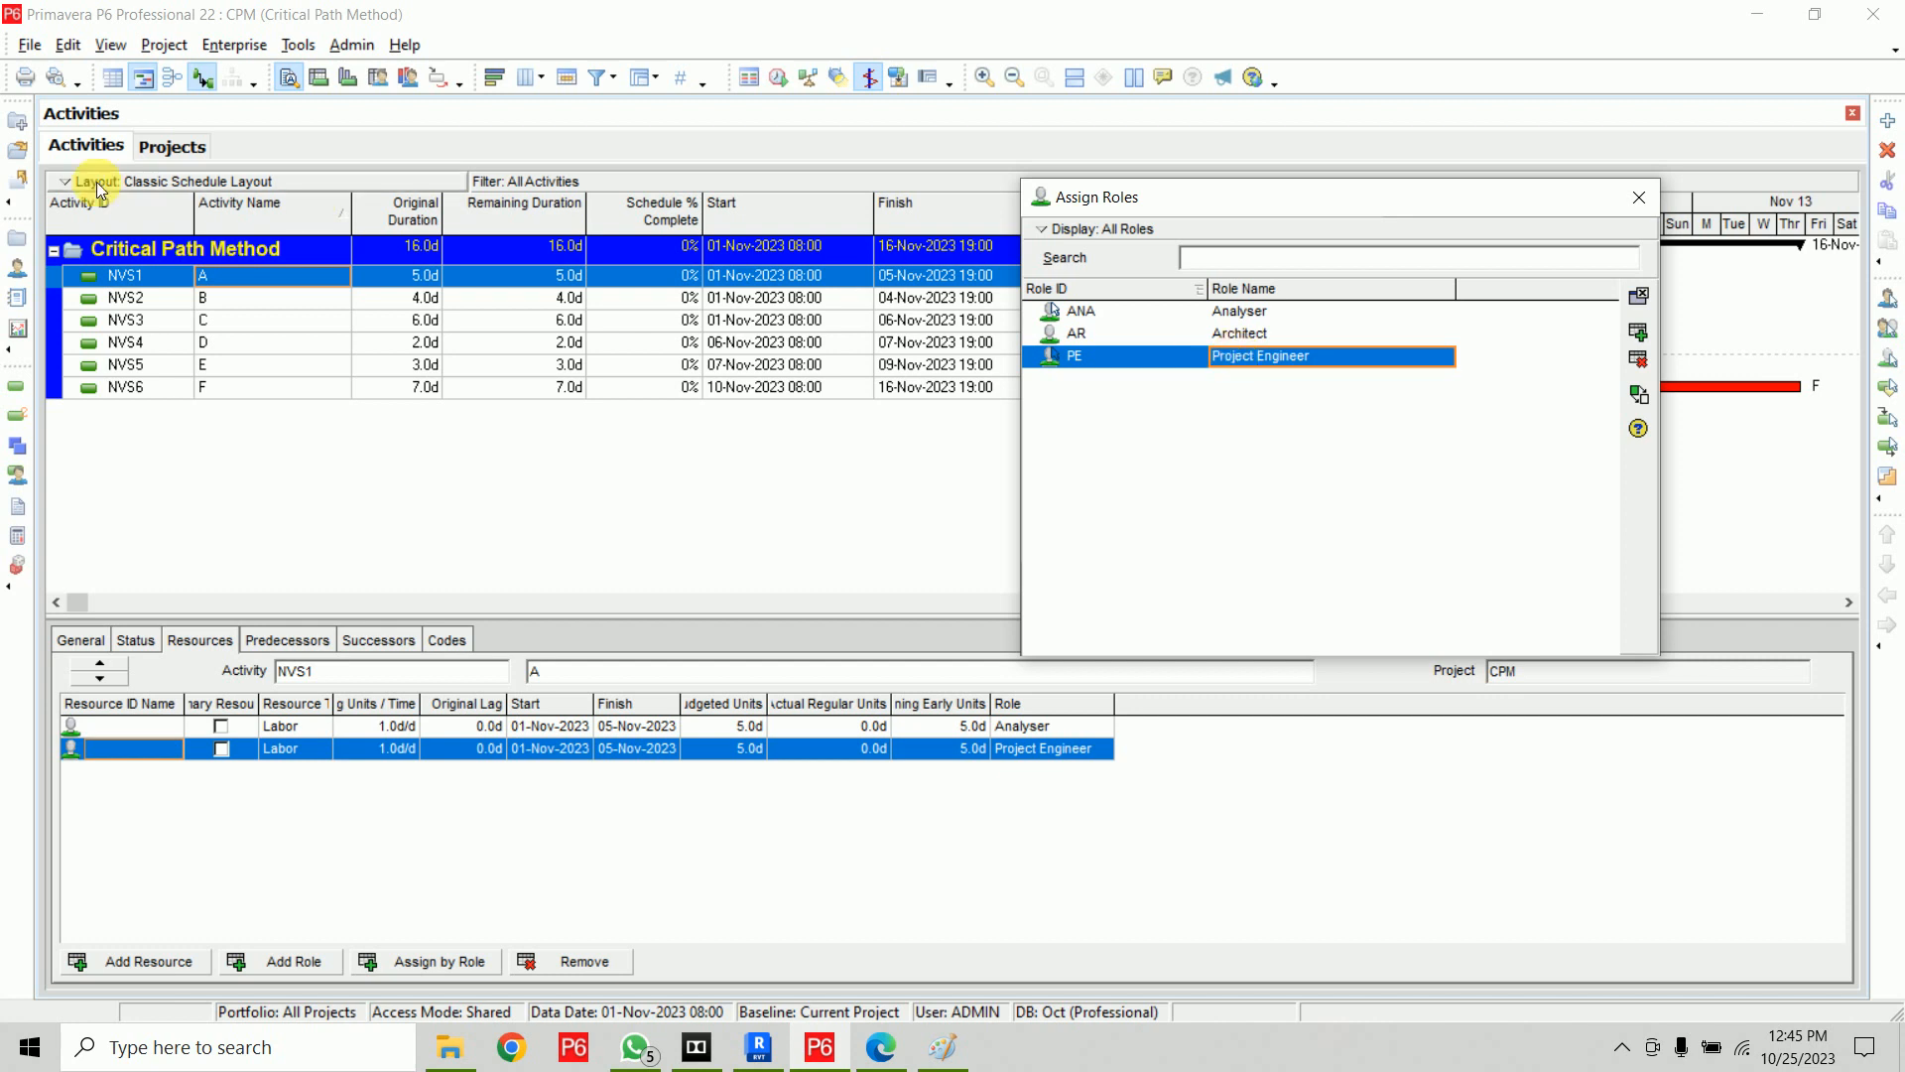
Assign the Analyser, Architect and Project Engineer roles to activity B (NVS2)
left_click(248, 298)
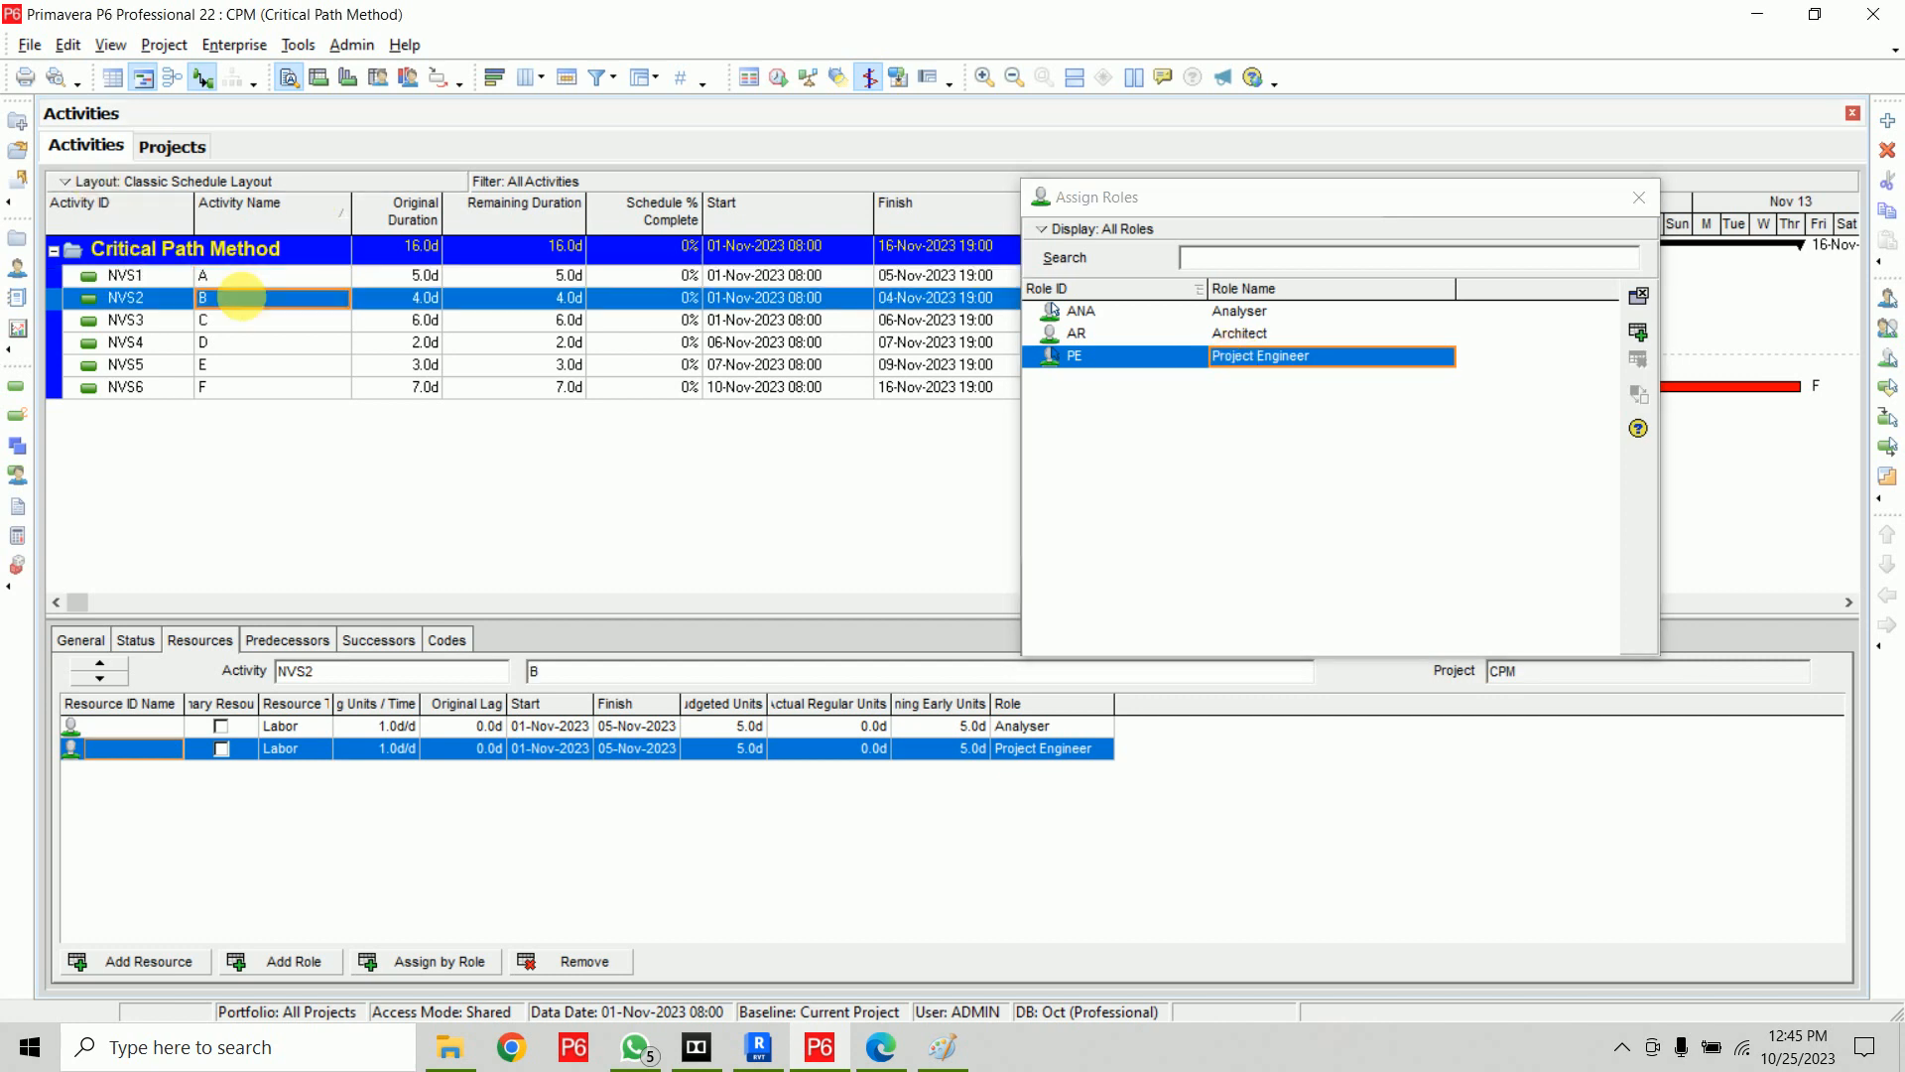
left_click(1222, 315, "shift")
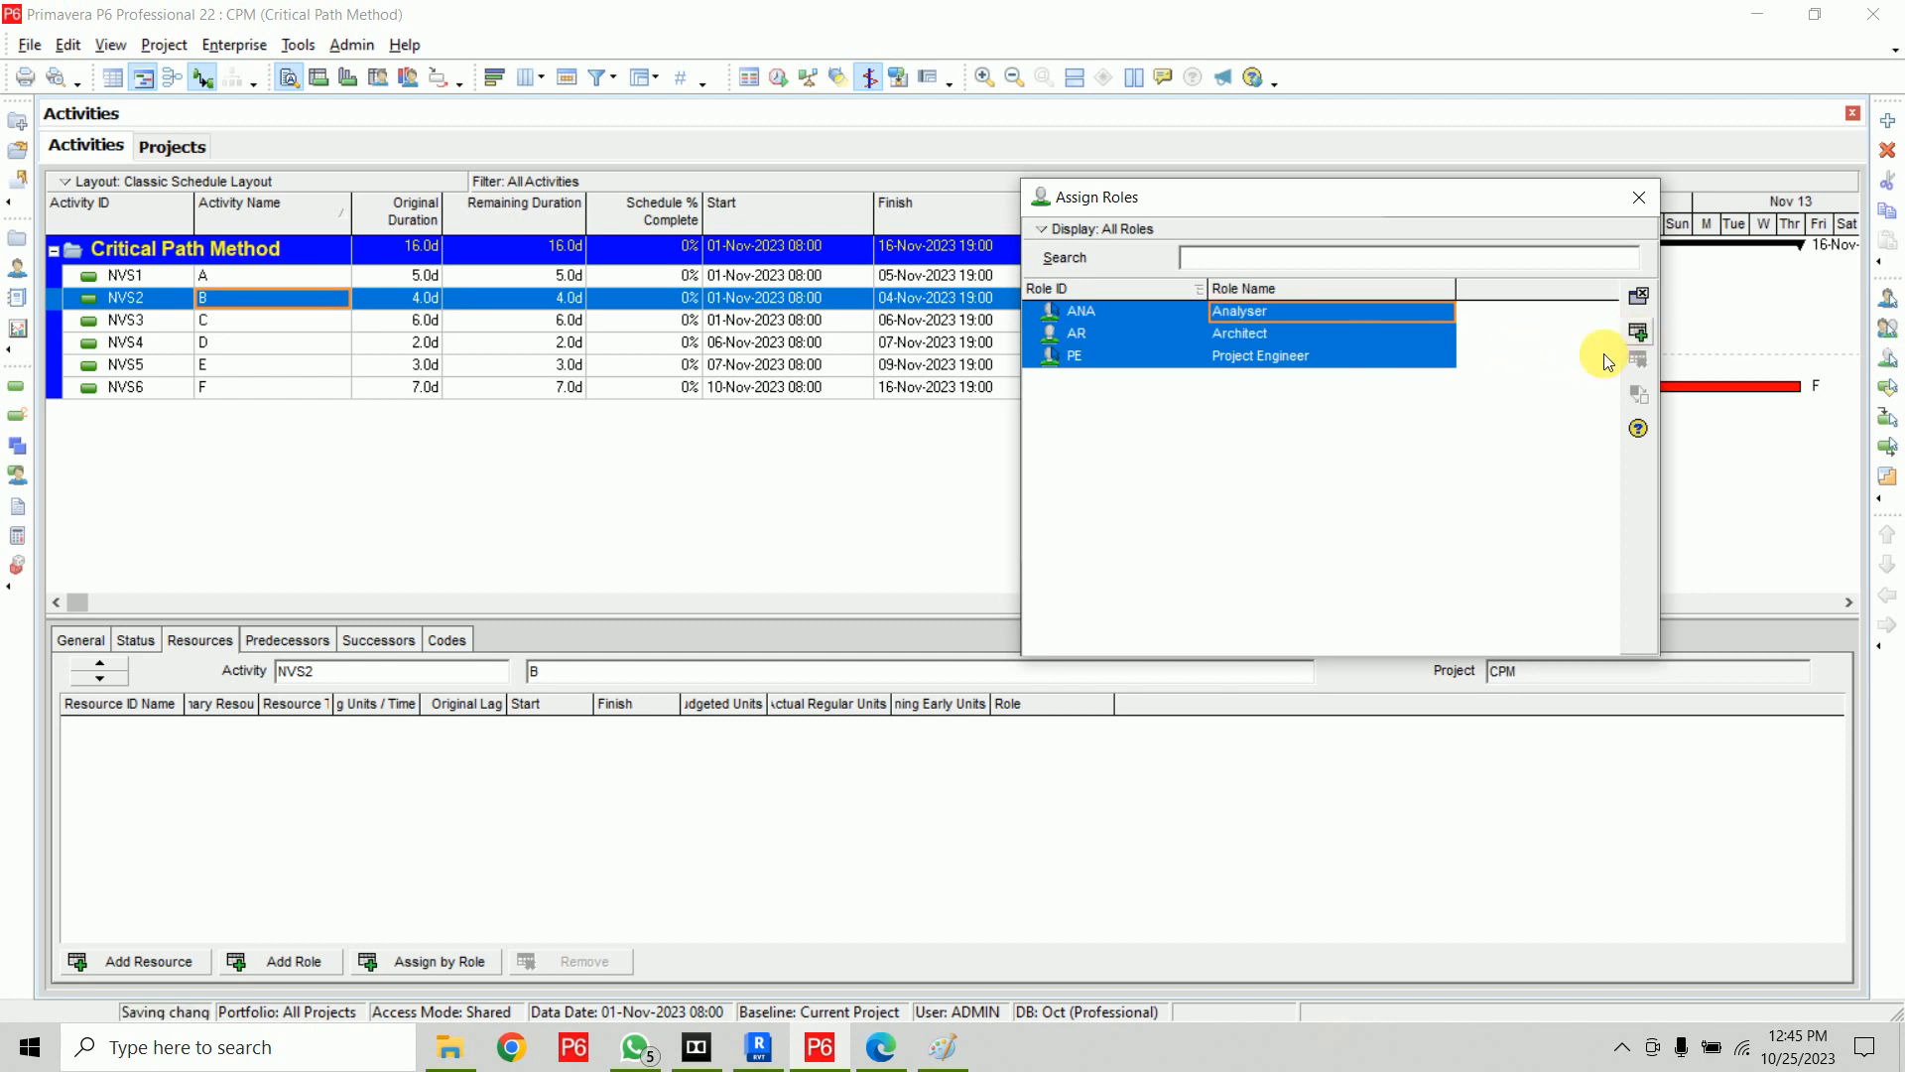
left_click(1638, 334)
Assign the Architect and Project Engineer roles to activity C (NVS3)
left_click(516, 319)
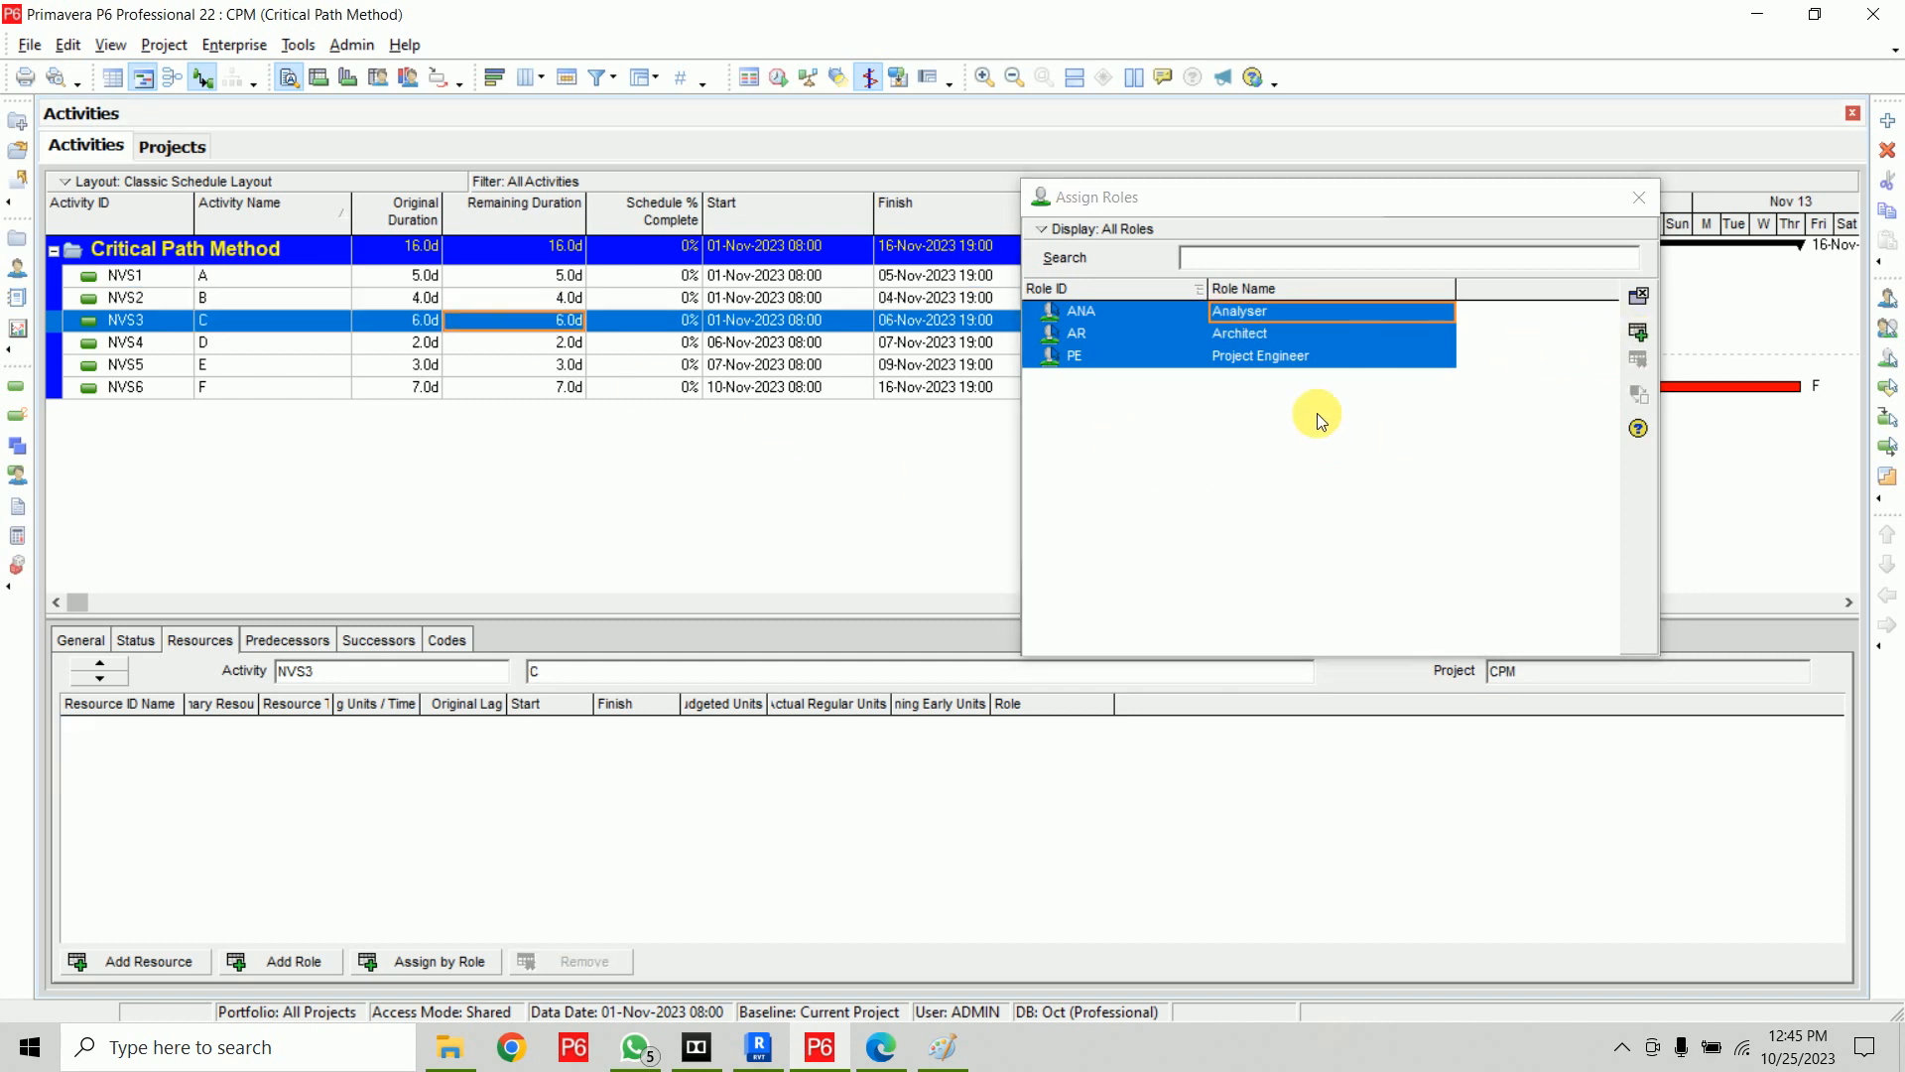
left_click(1240, 334)
left_click(1273, 356, "shift")
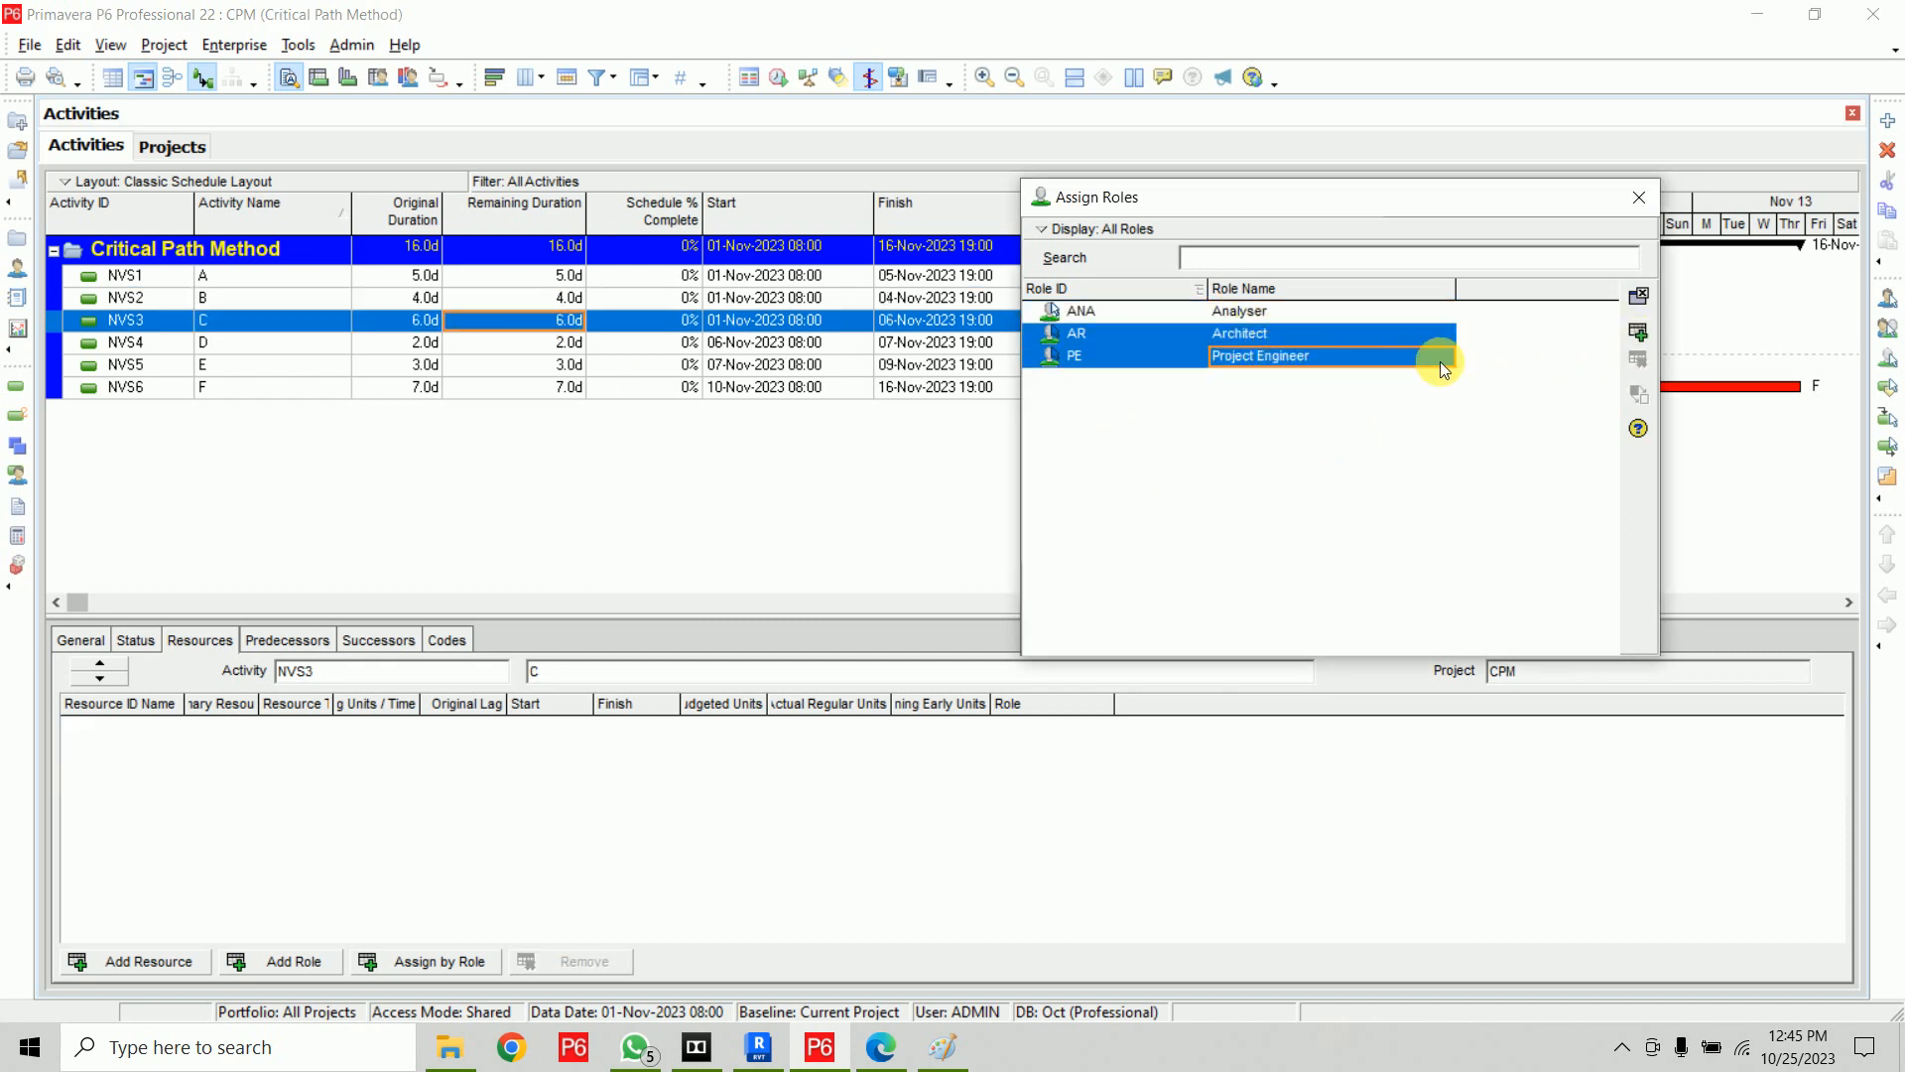
left_click(1638, 331)
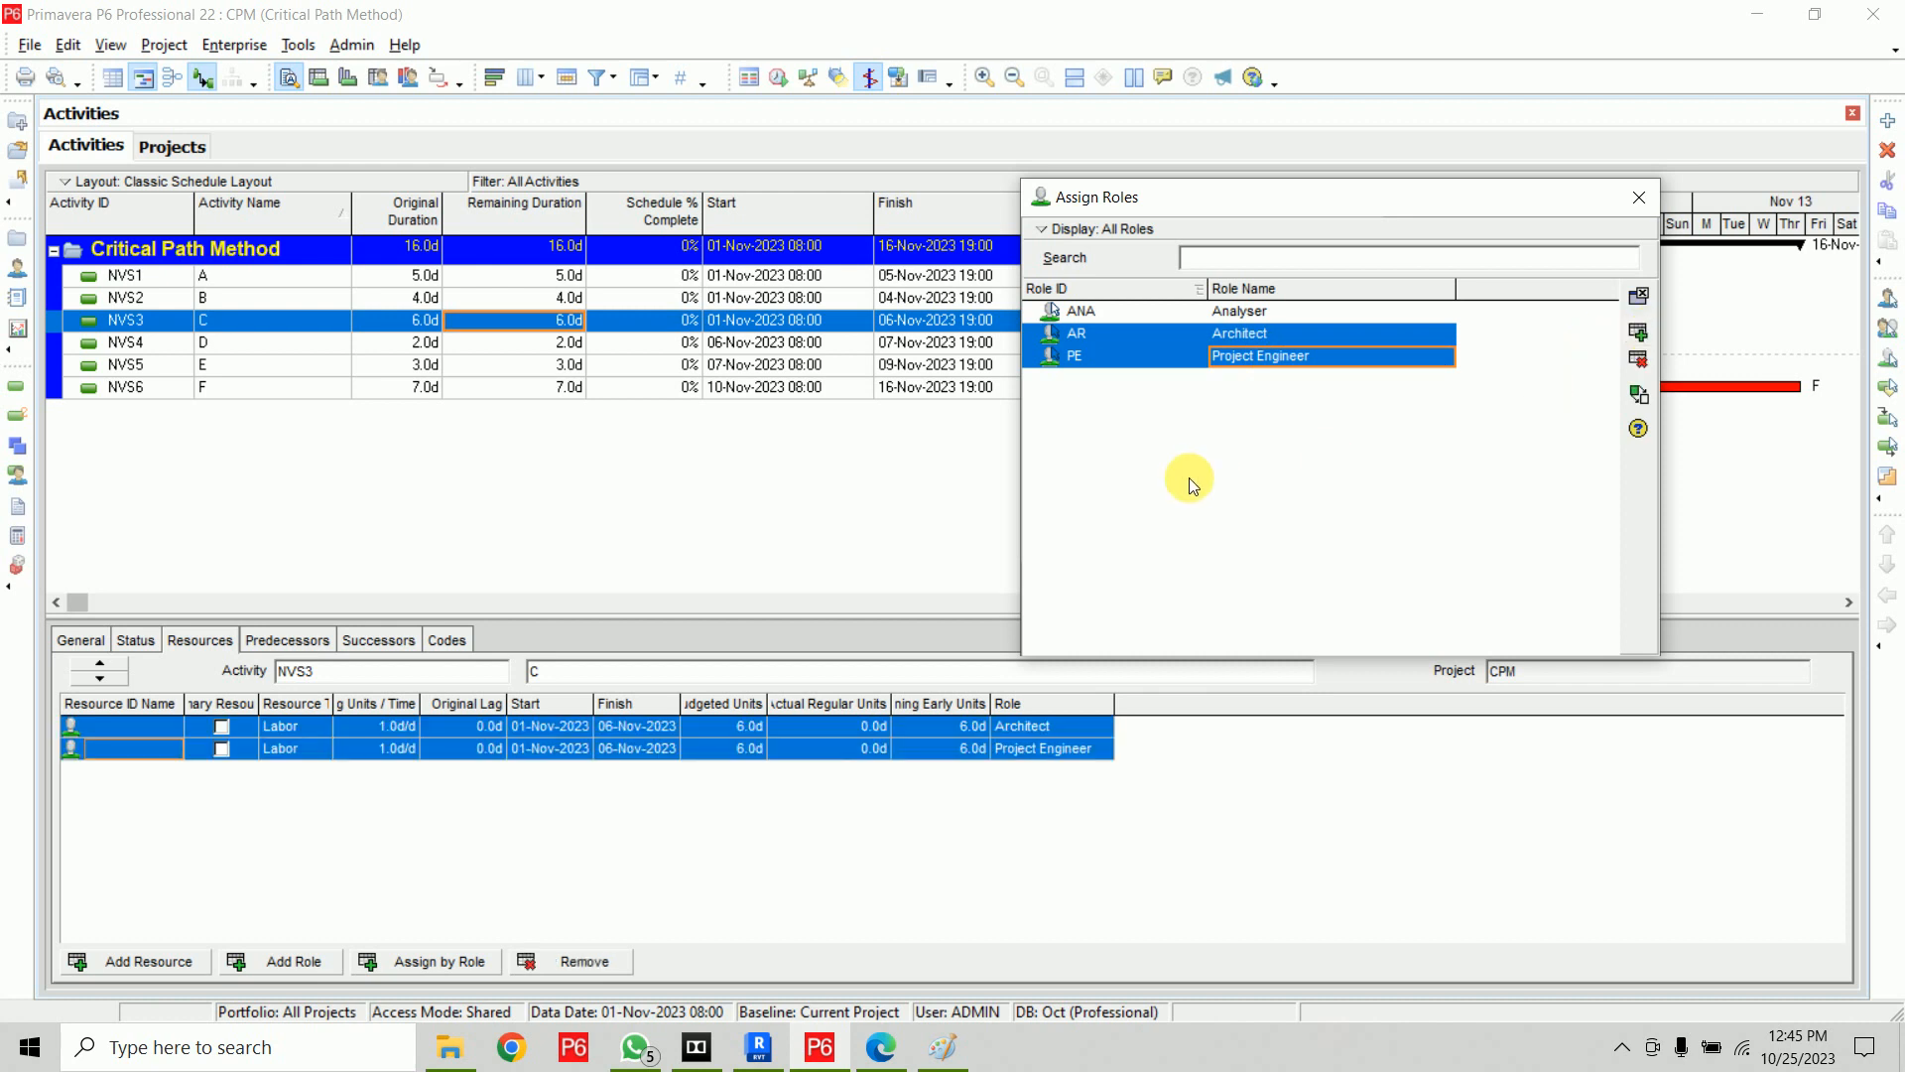
Assign the Analyser role to activity D (NVS4) and the Project Engineer role to activity E (NVS5)
left_click(516, 342)
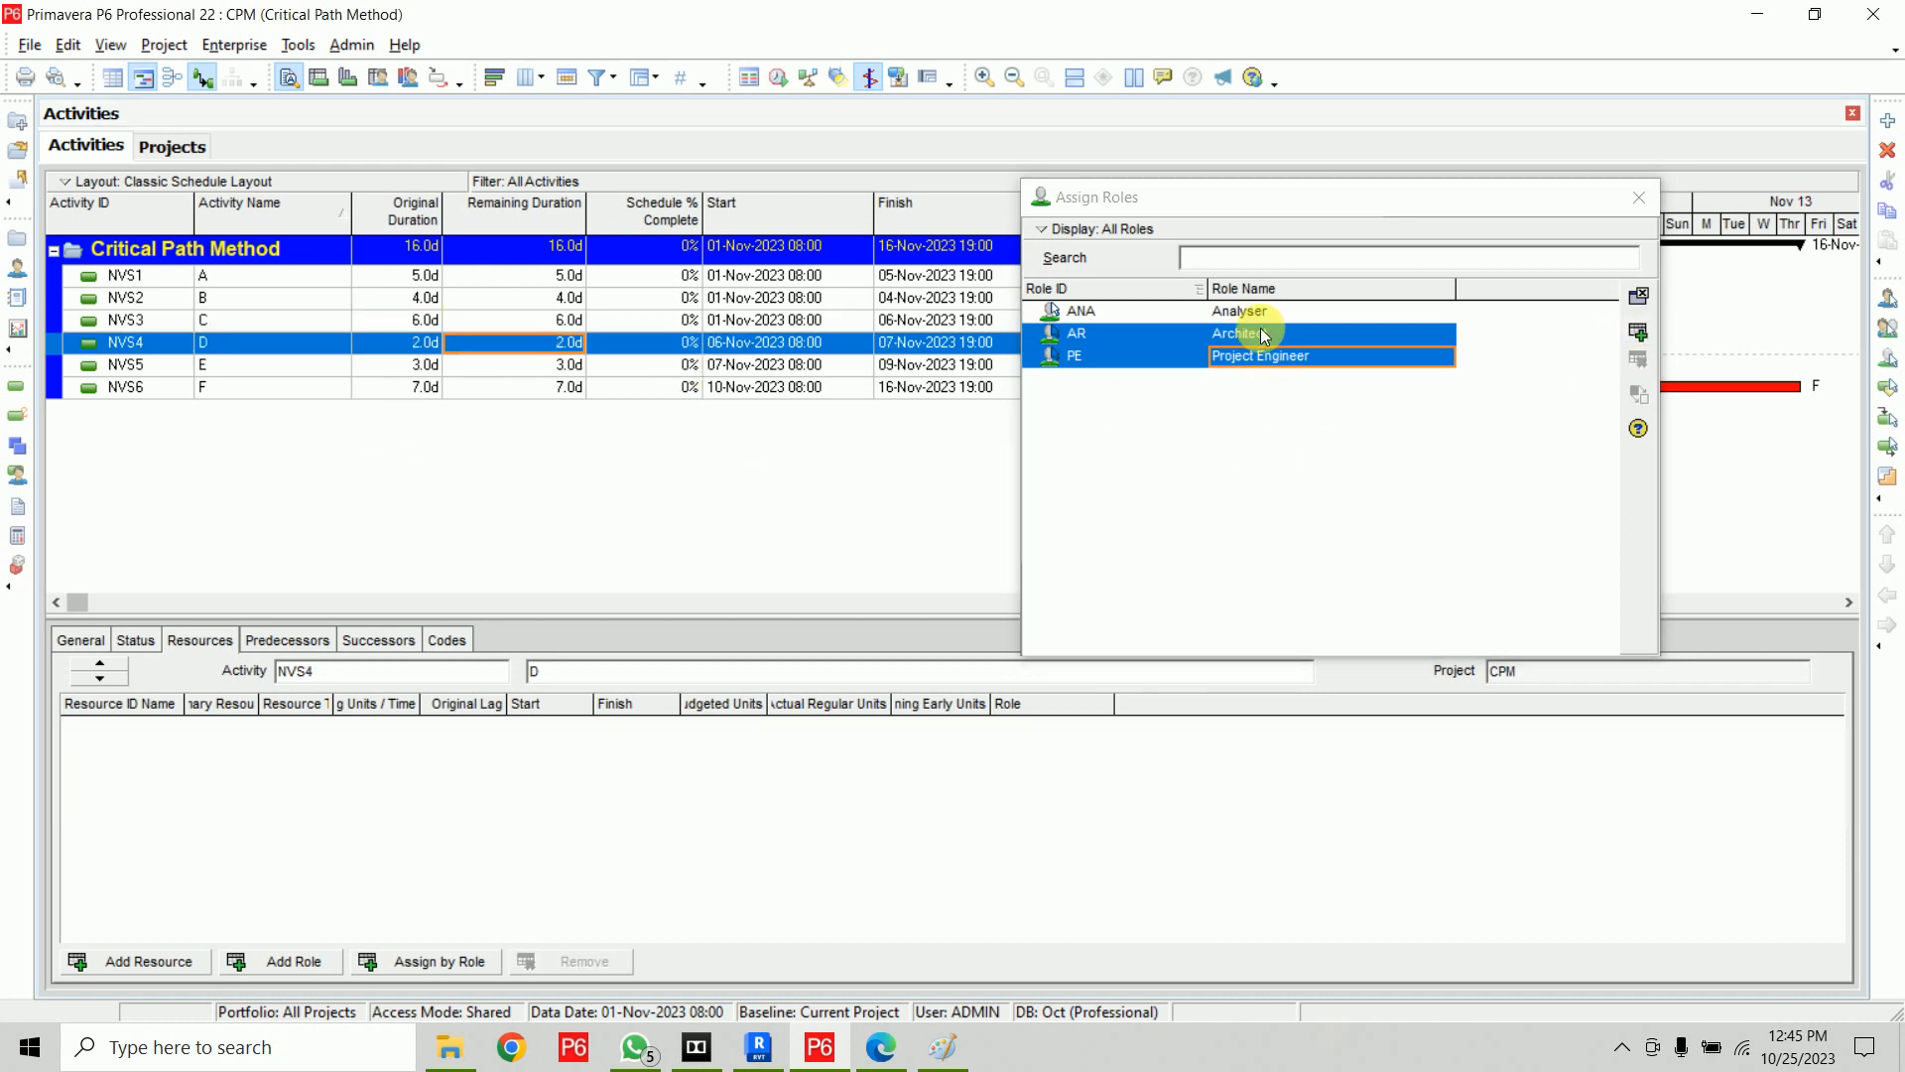
left_click(1258, 312)
double_click(1258, 313)
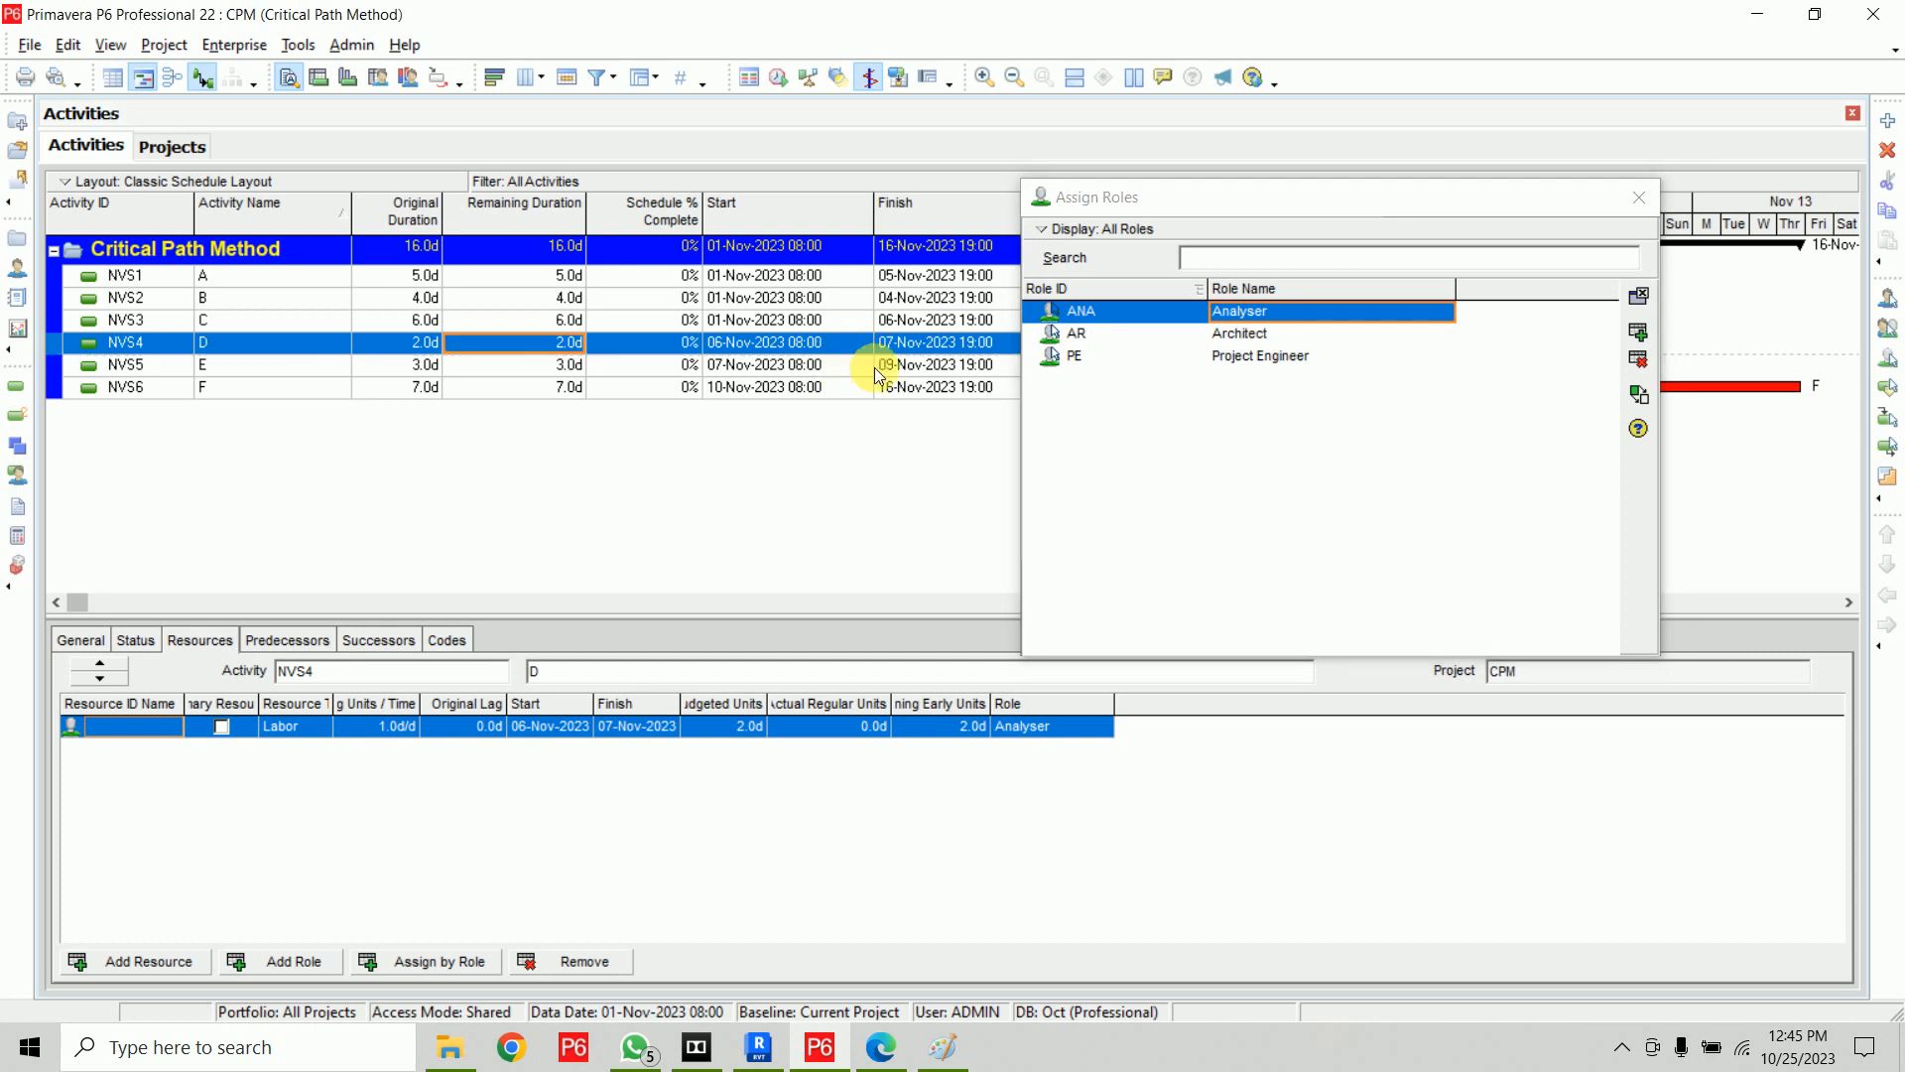
left_click(947, 365)
double_click(1252, 355)
Assign the Architect role to activity F (NVS6)
left_click(898, 387)
left_click(1241, 336)
double_click(1240, 335)
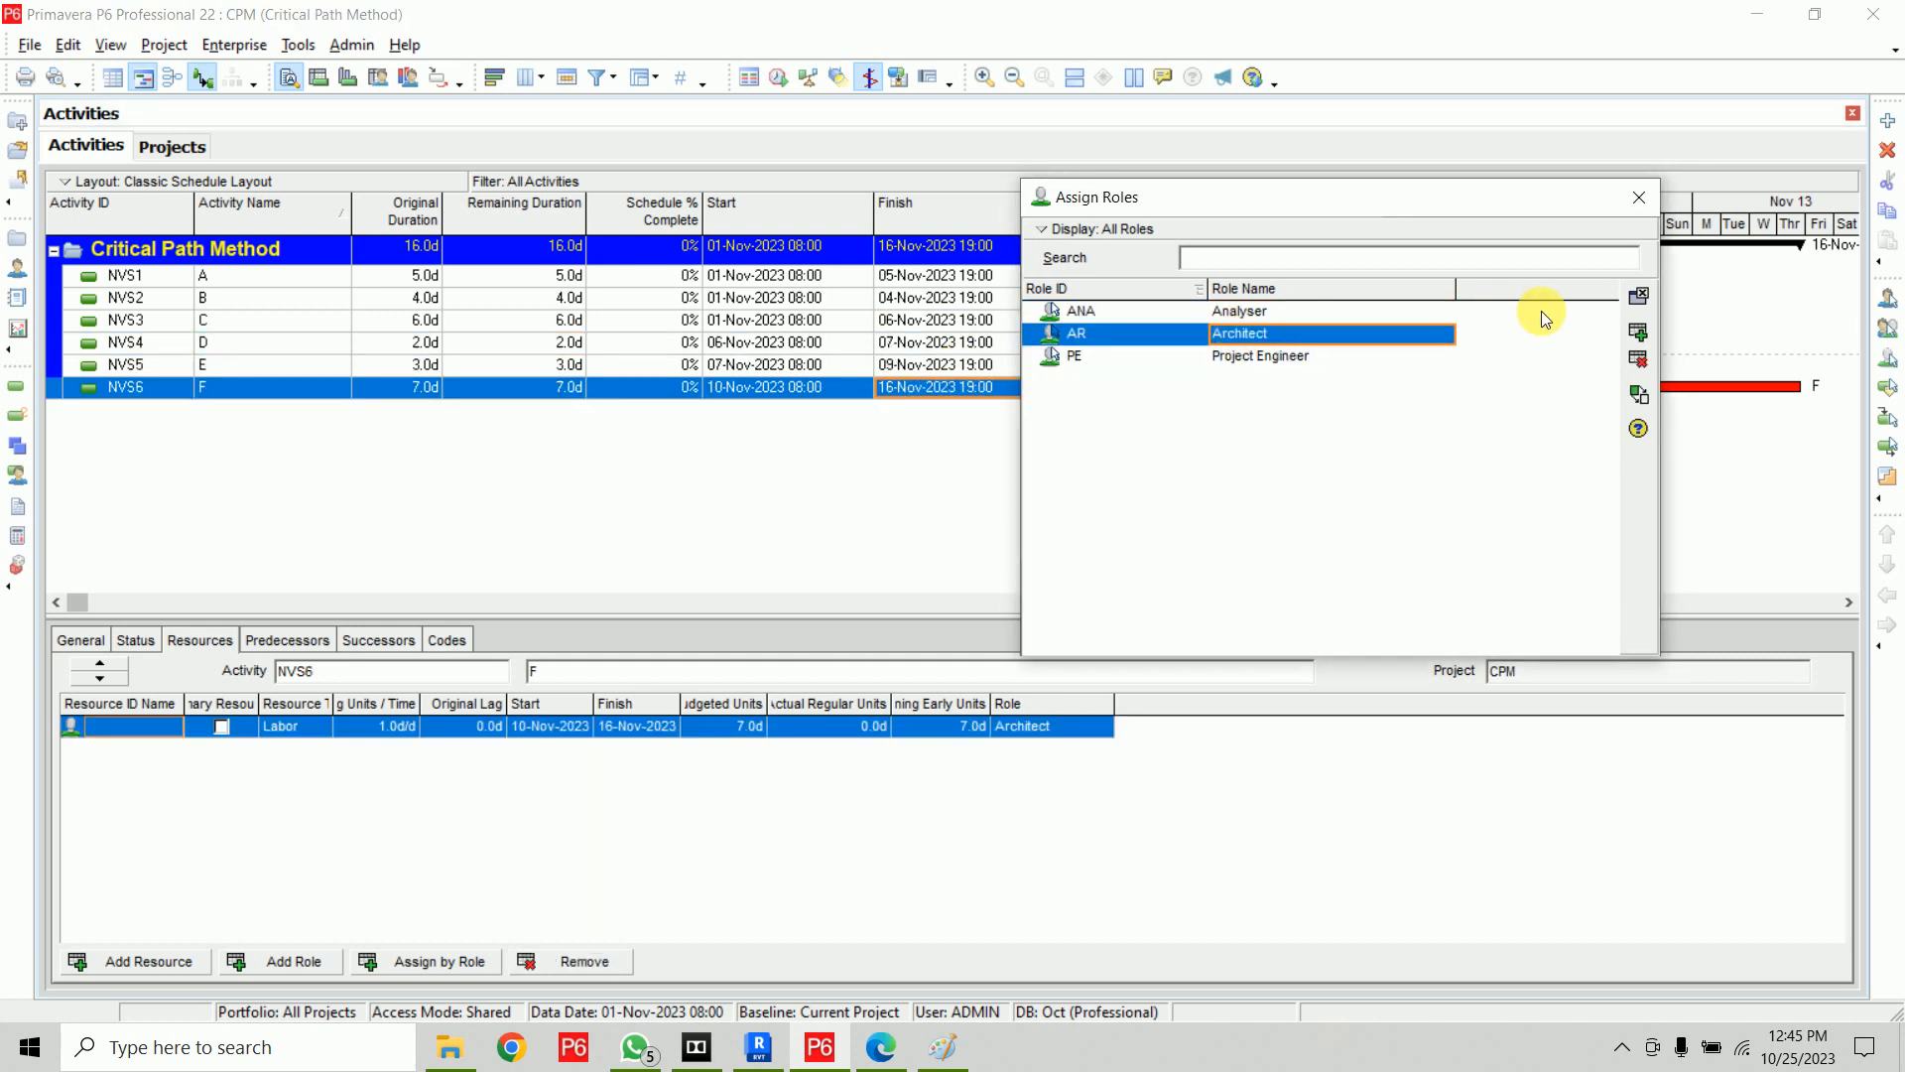
Remove the Calendar column from the activity table's columns
left_click(1638, 296)
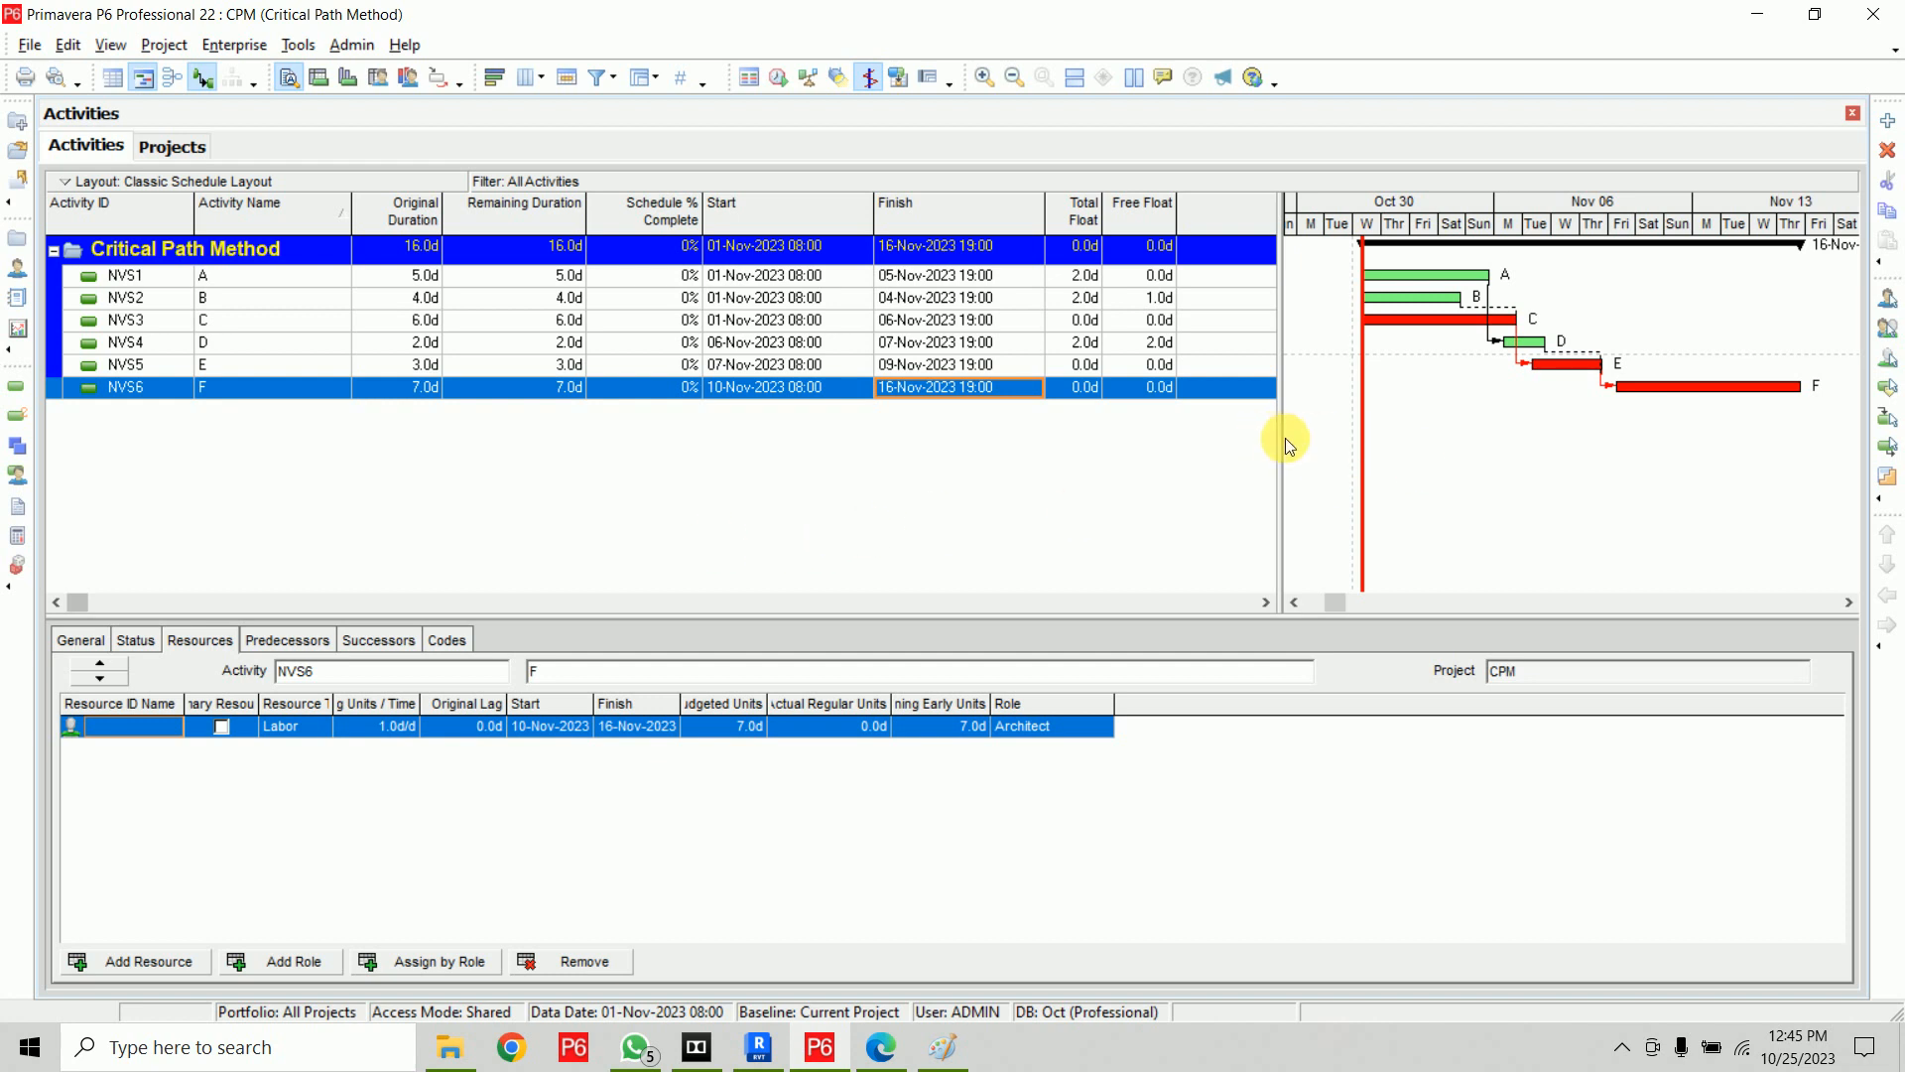
left_click_drag(1280, 460, 1393, 466)
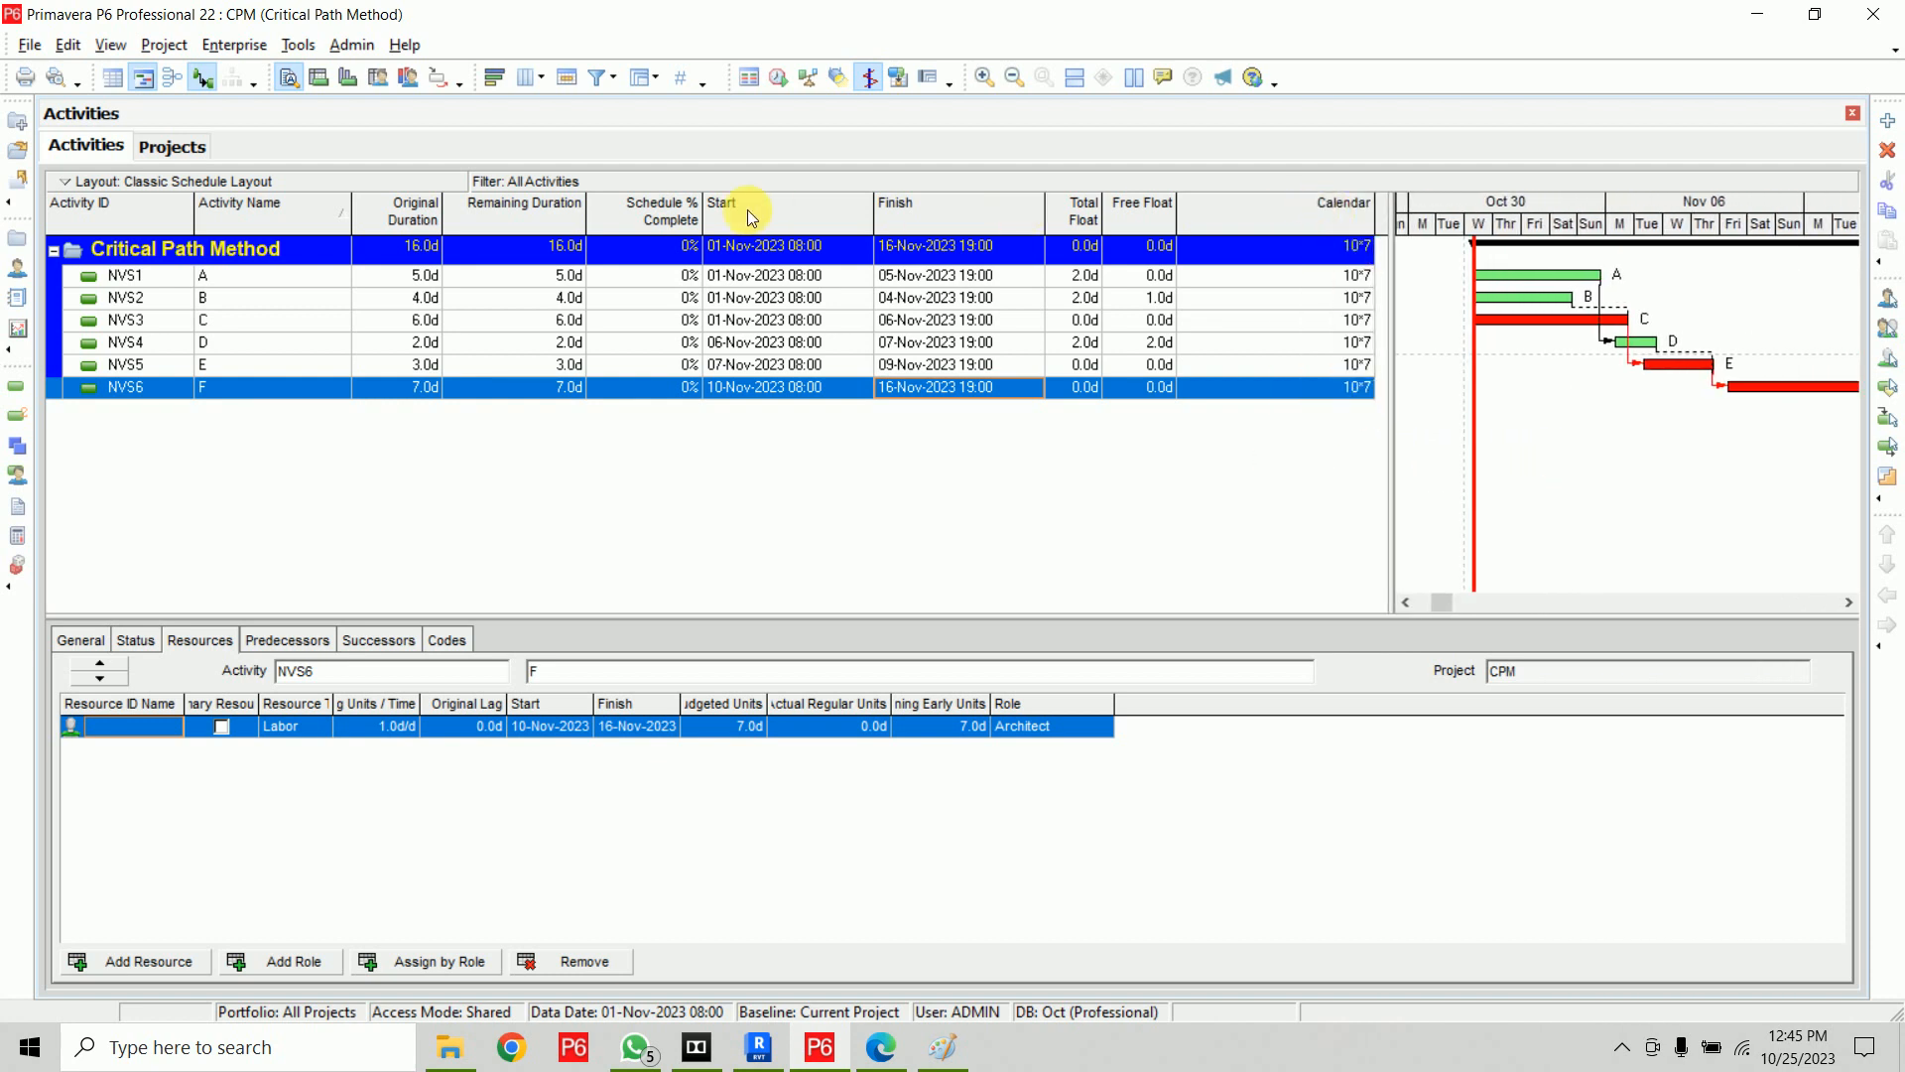
right_click(1246, 217)
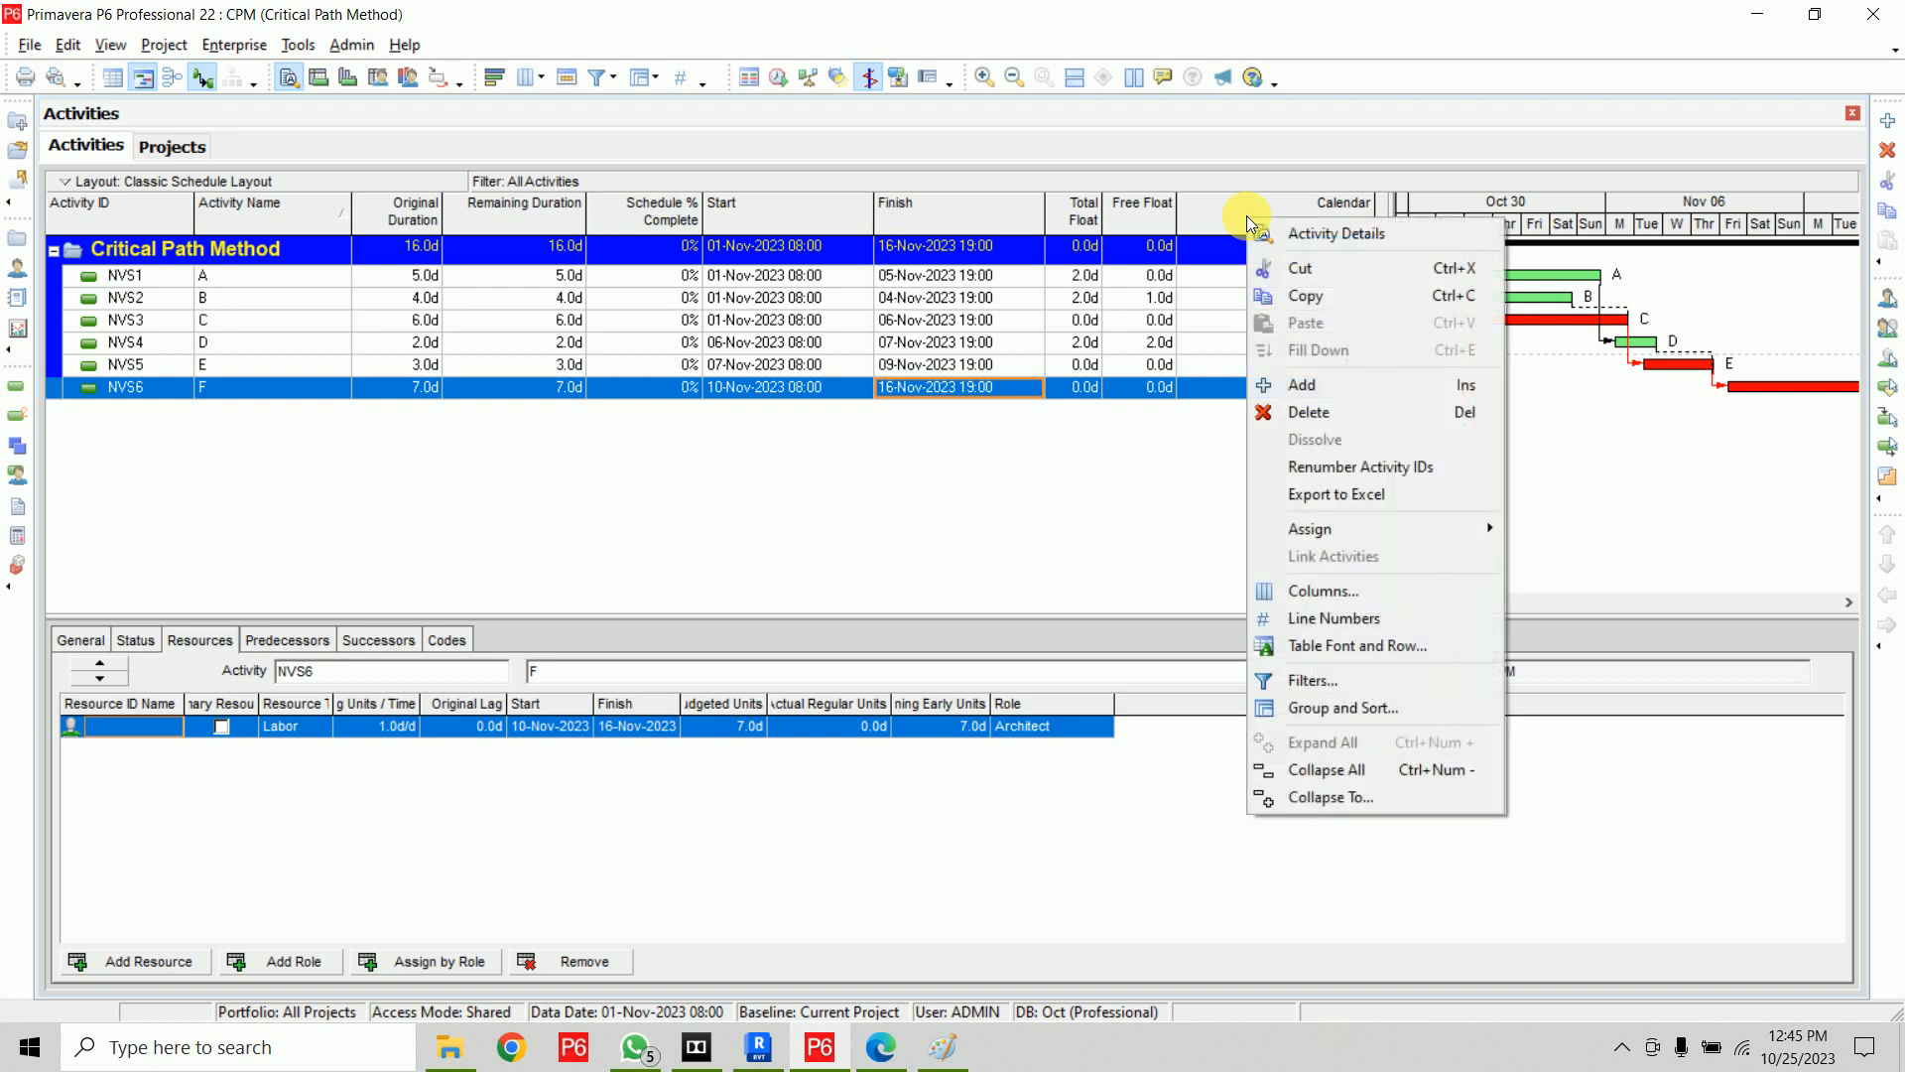
left_click(1361, 591)
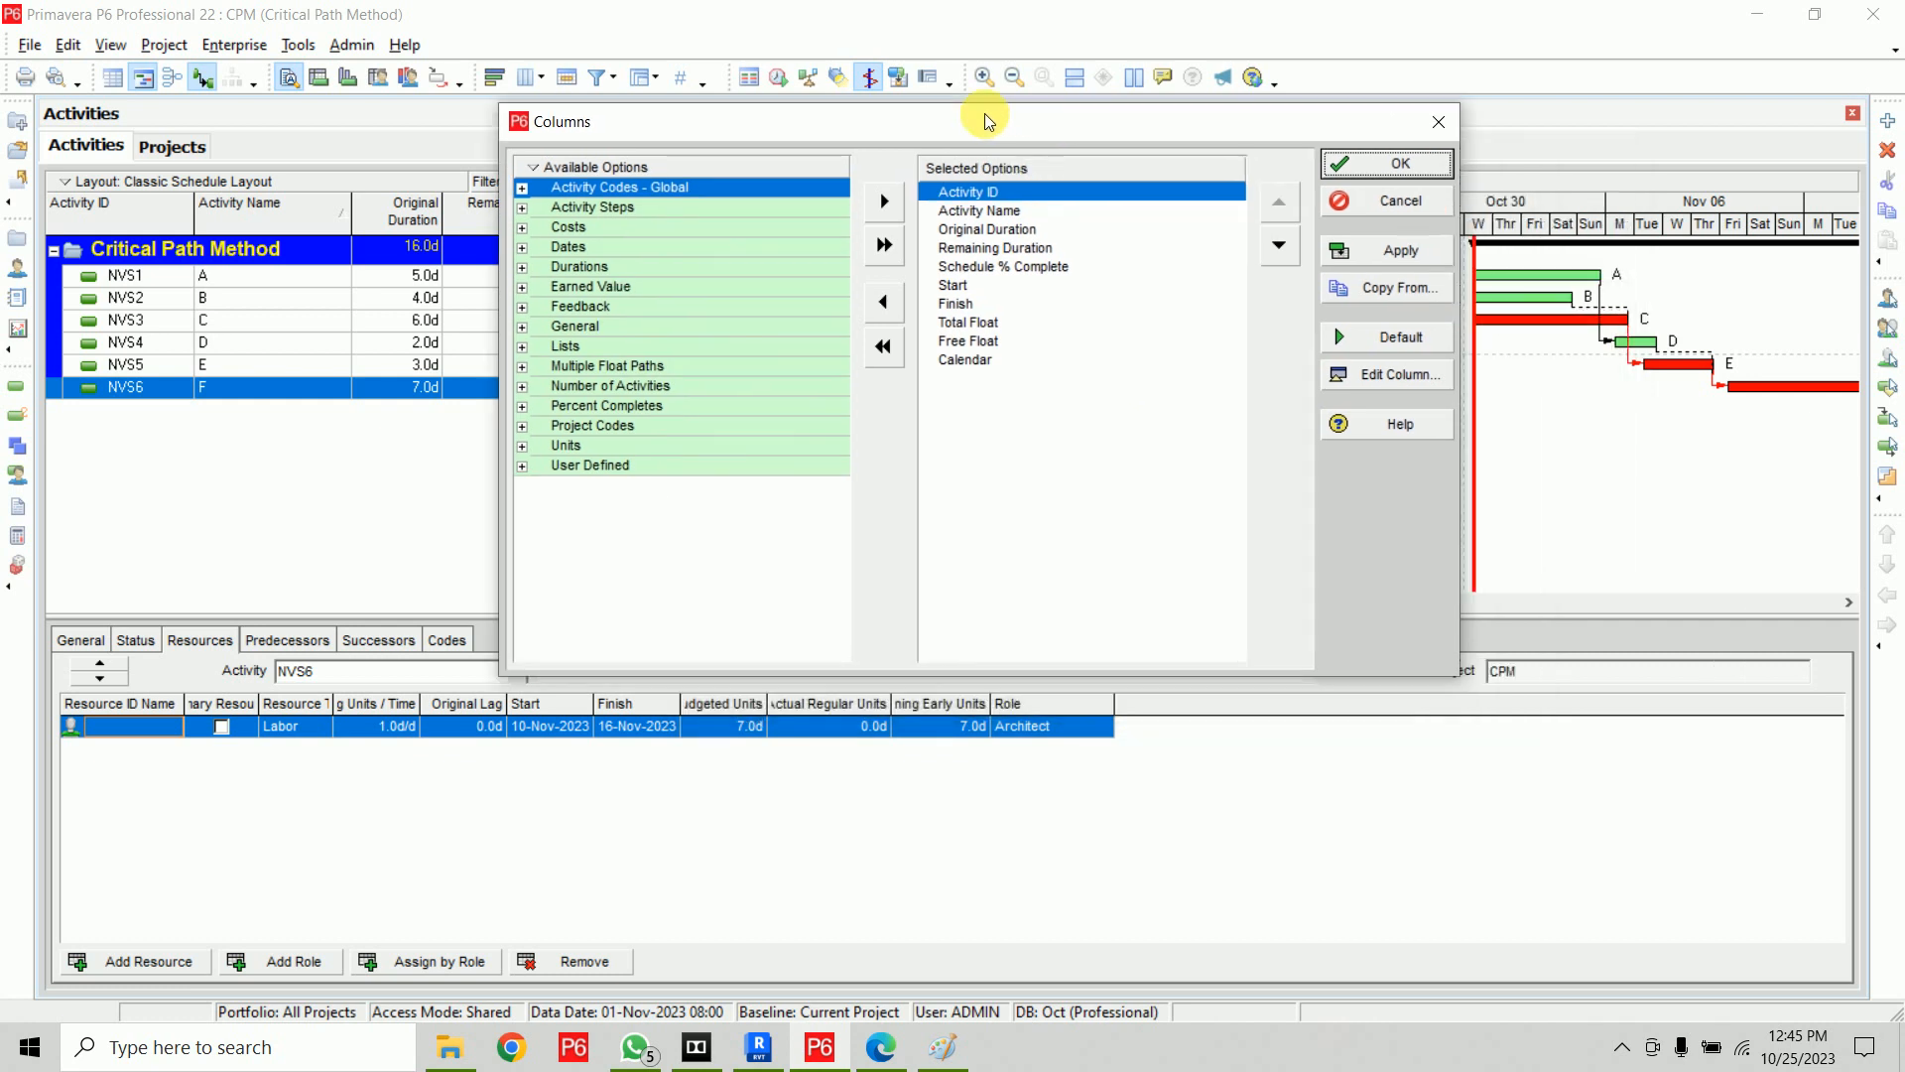
left_click_drag(1050, 137, 827, 71)
left_click(820, 318)
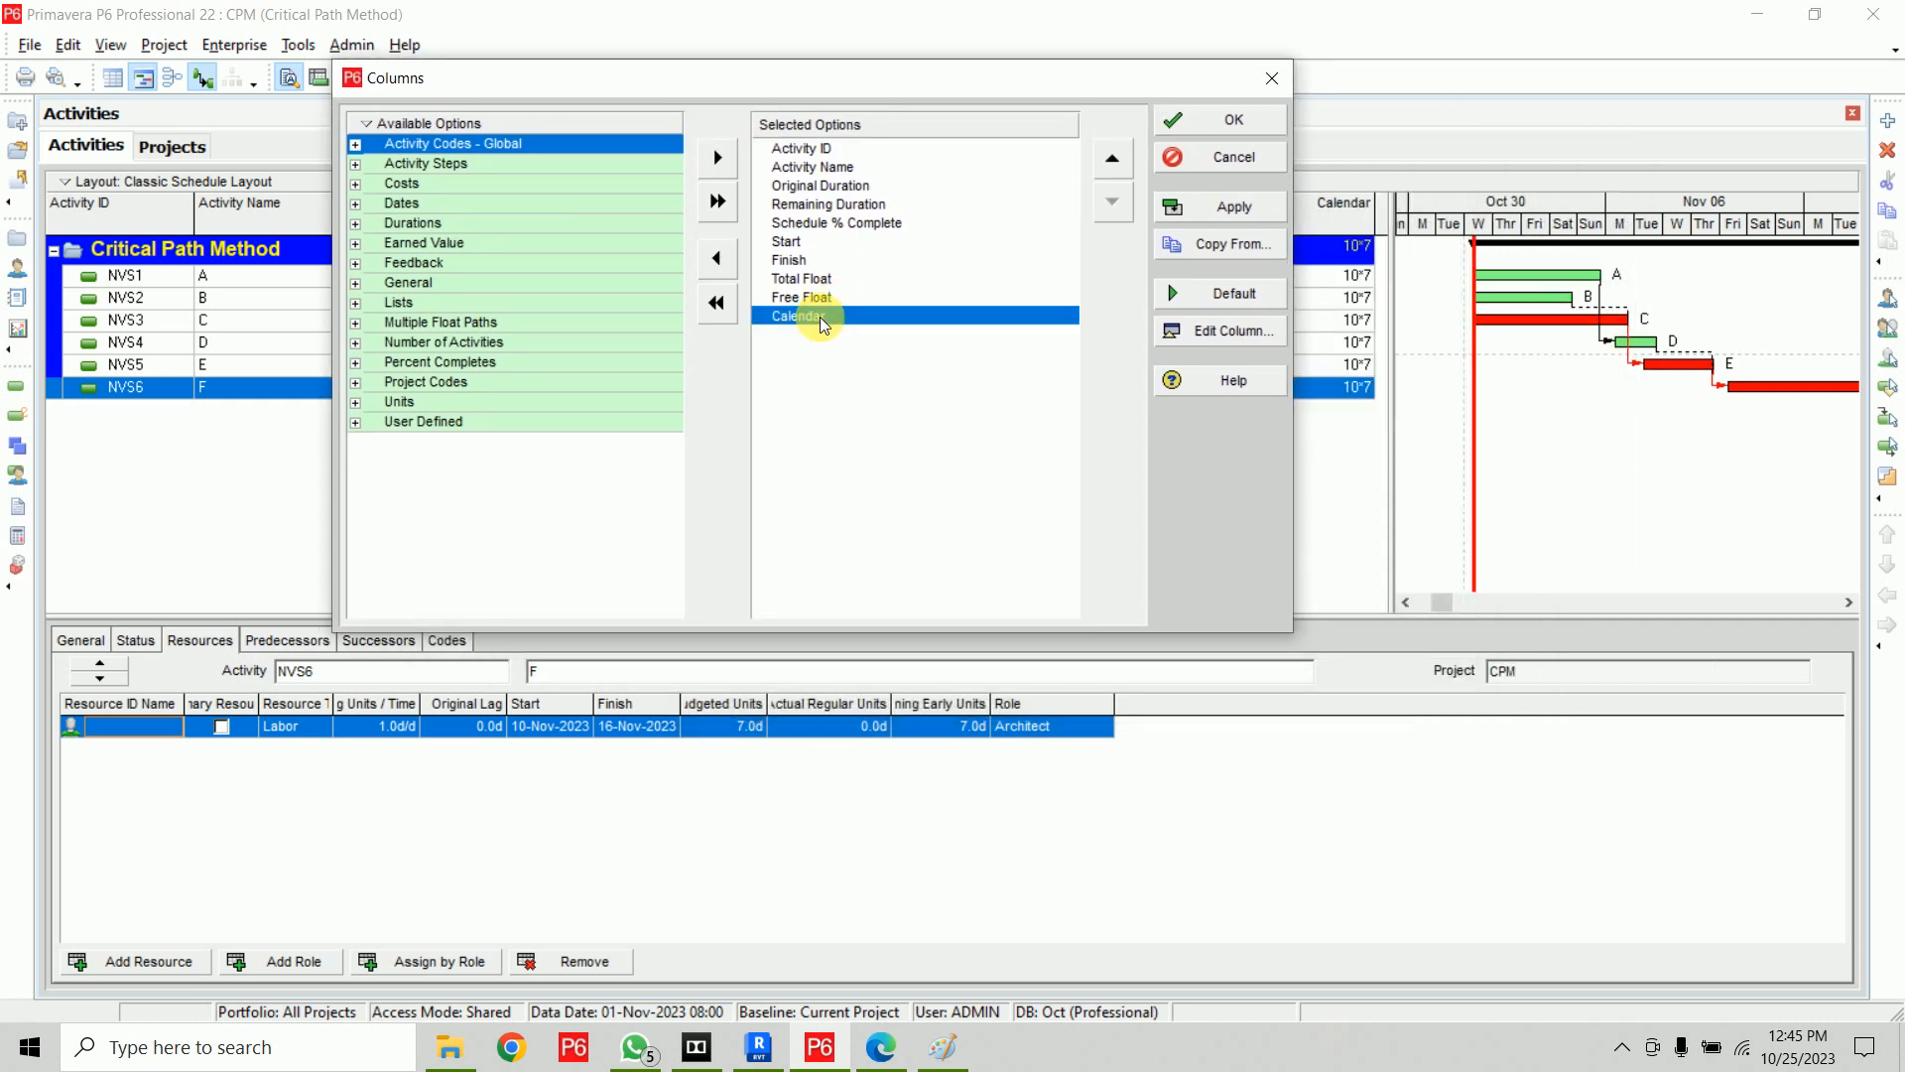
left_click(723, 264)
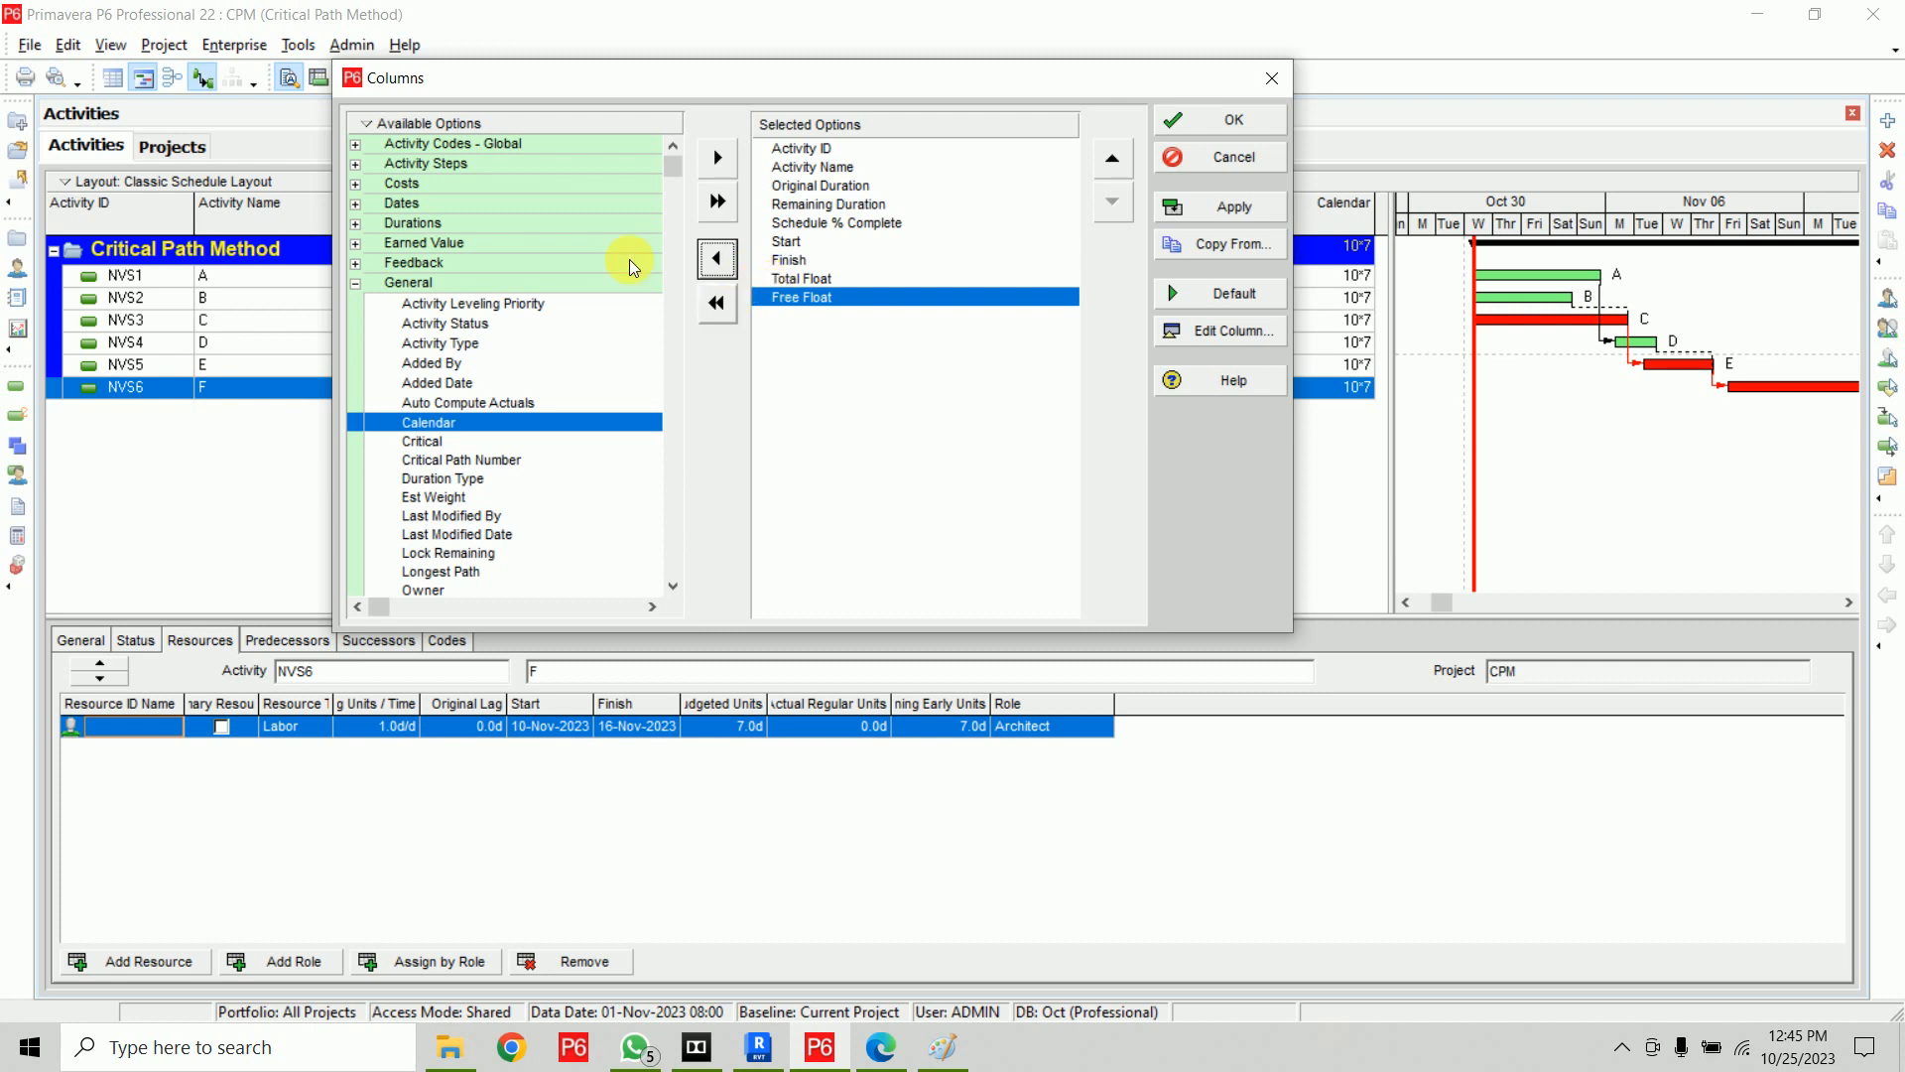
Add the Budgeted Total Cost column right after Finish, listing the available options alphabetically
right_click(356, 129)
mouse_move(452, 227)
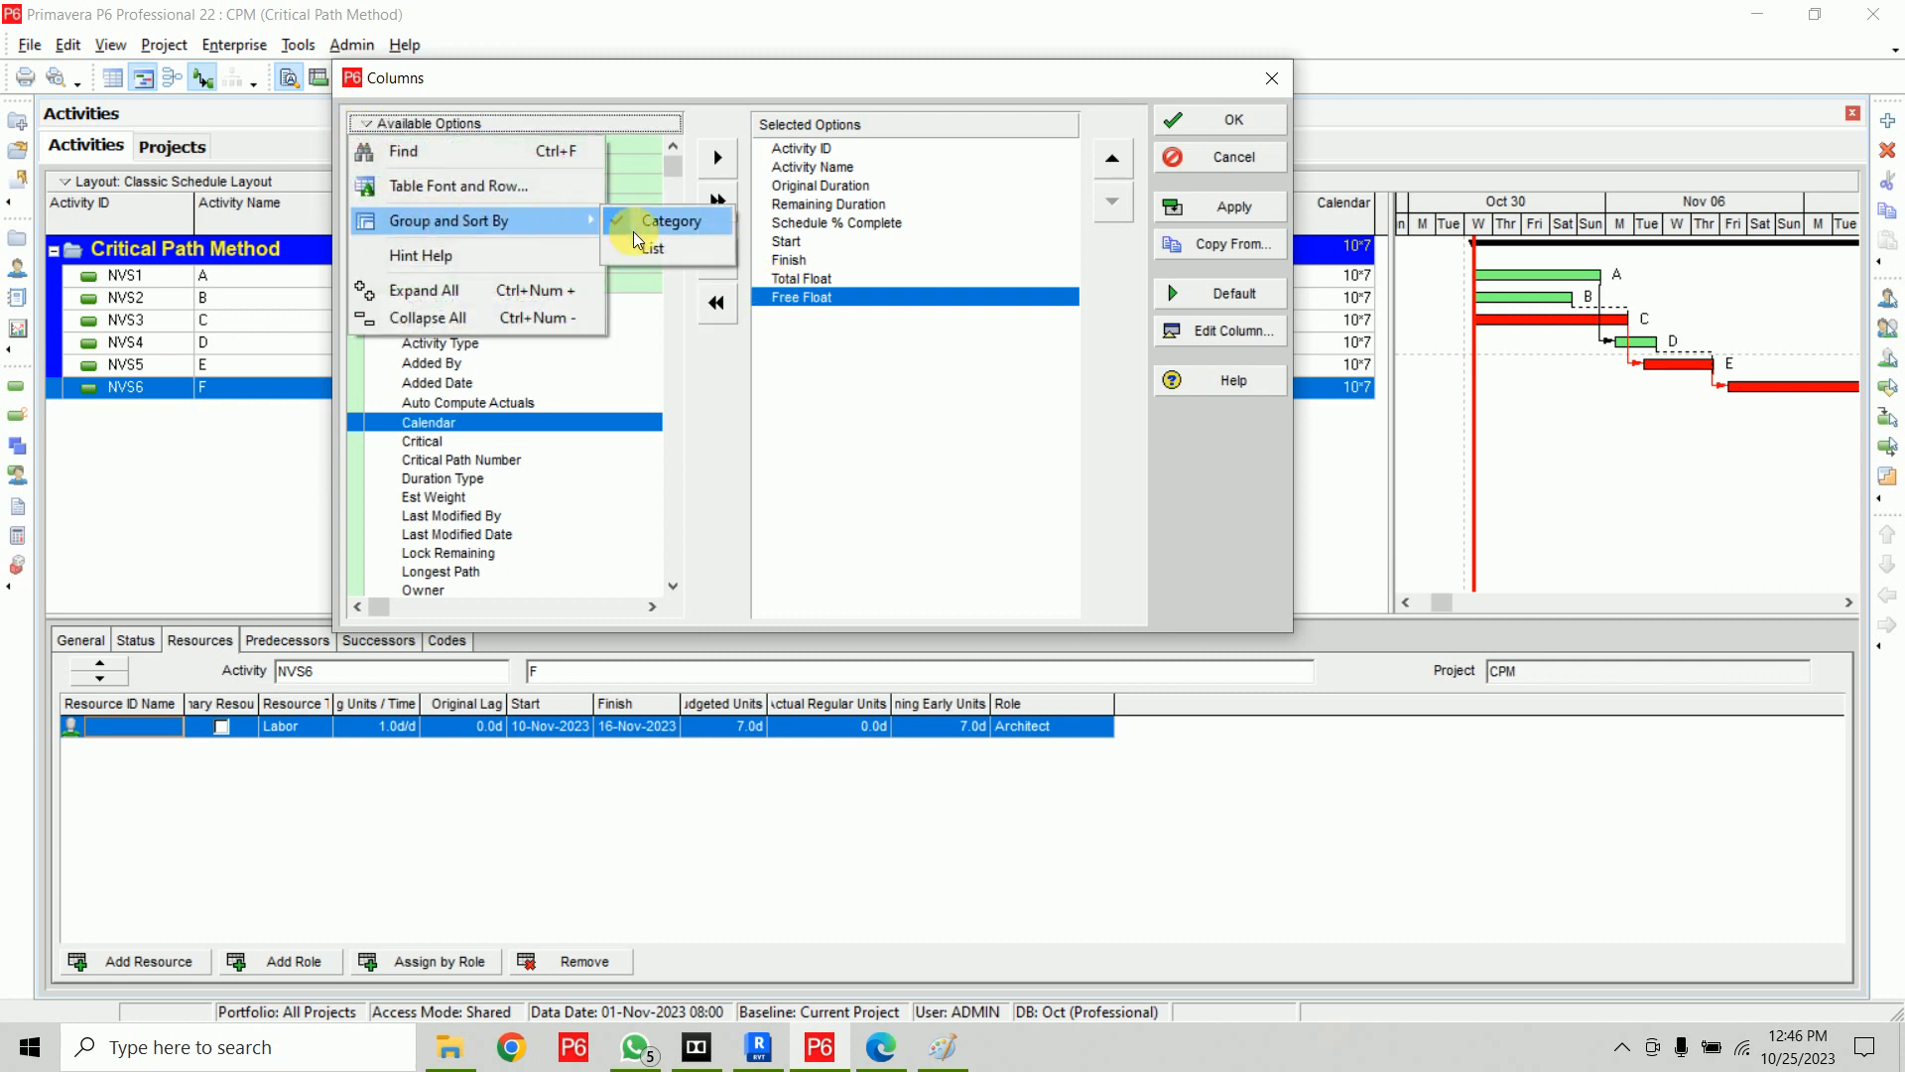
left_click(647, 252)
left_click_drag(669, 179, 670, 299)
left_click(488, 239)
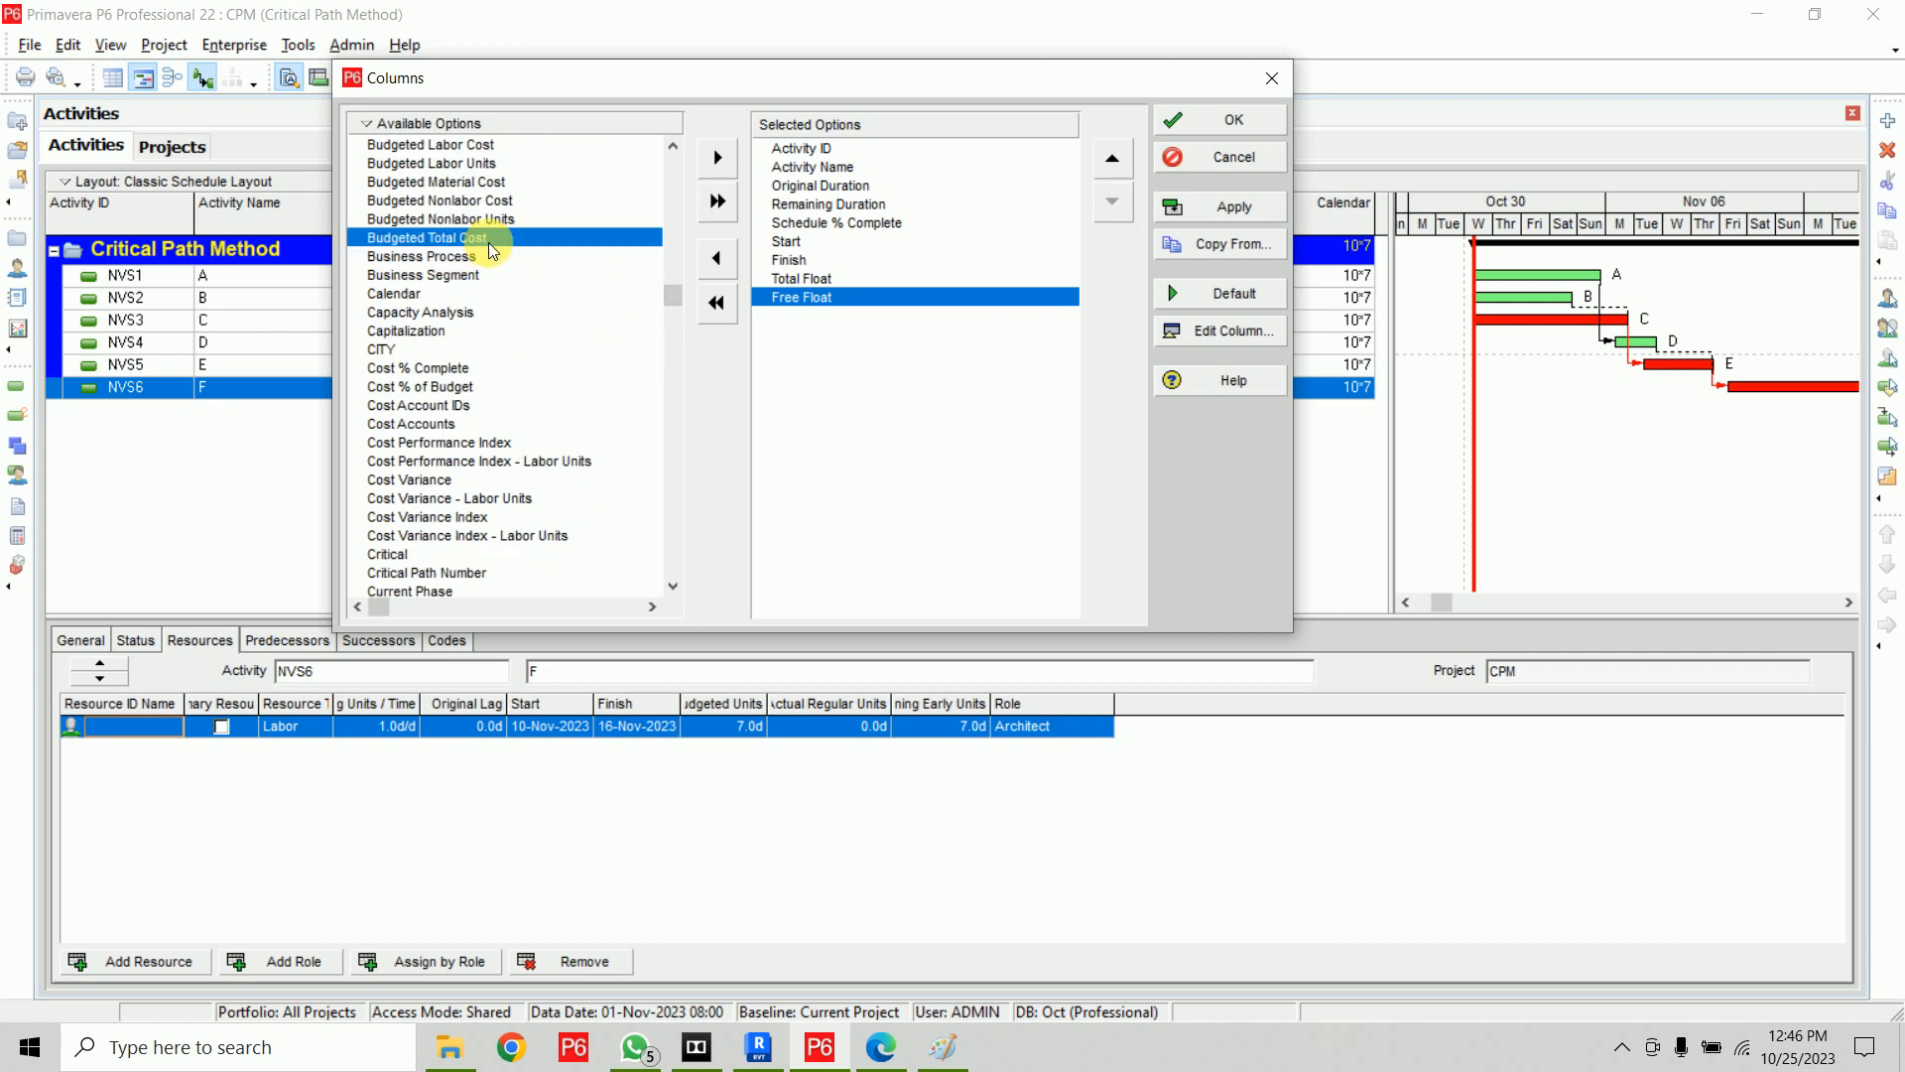
left_click(717, 159)
left_click(1116, 165)
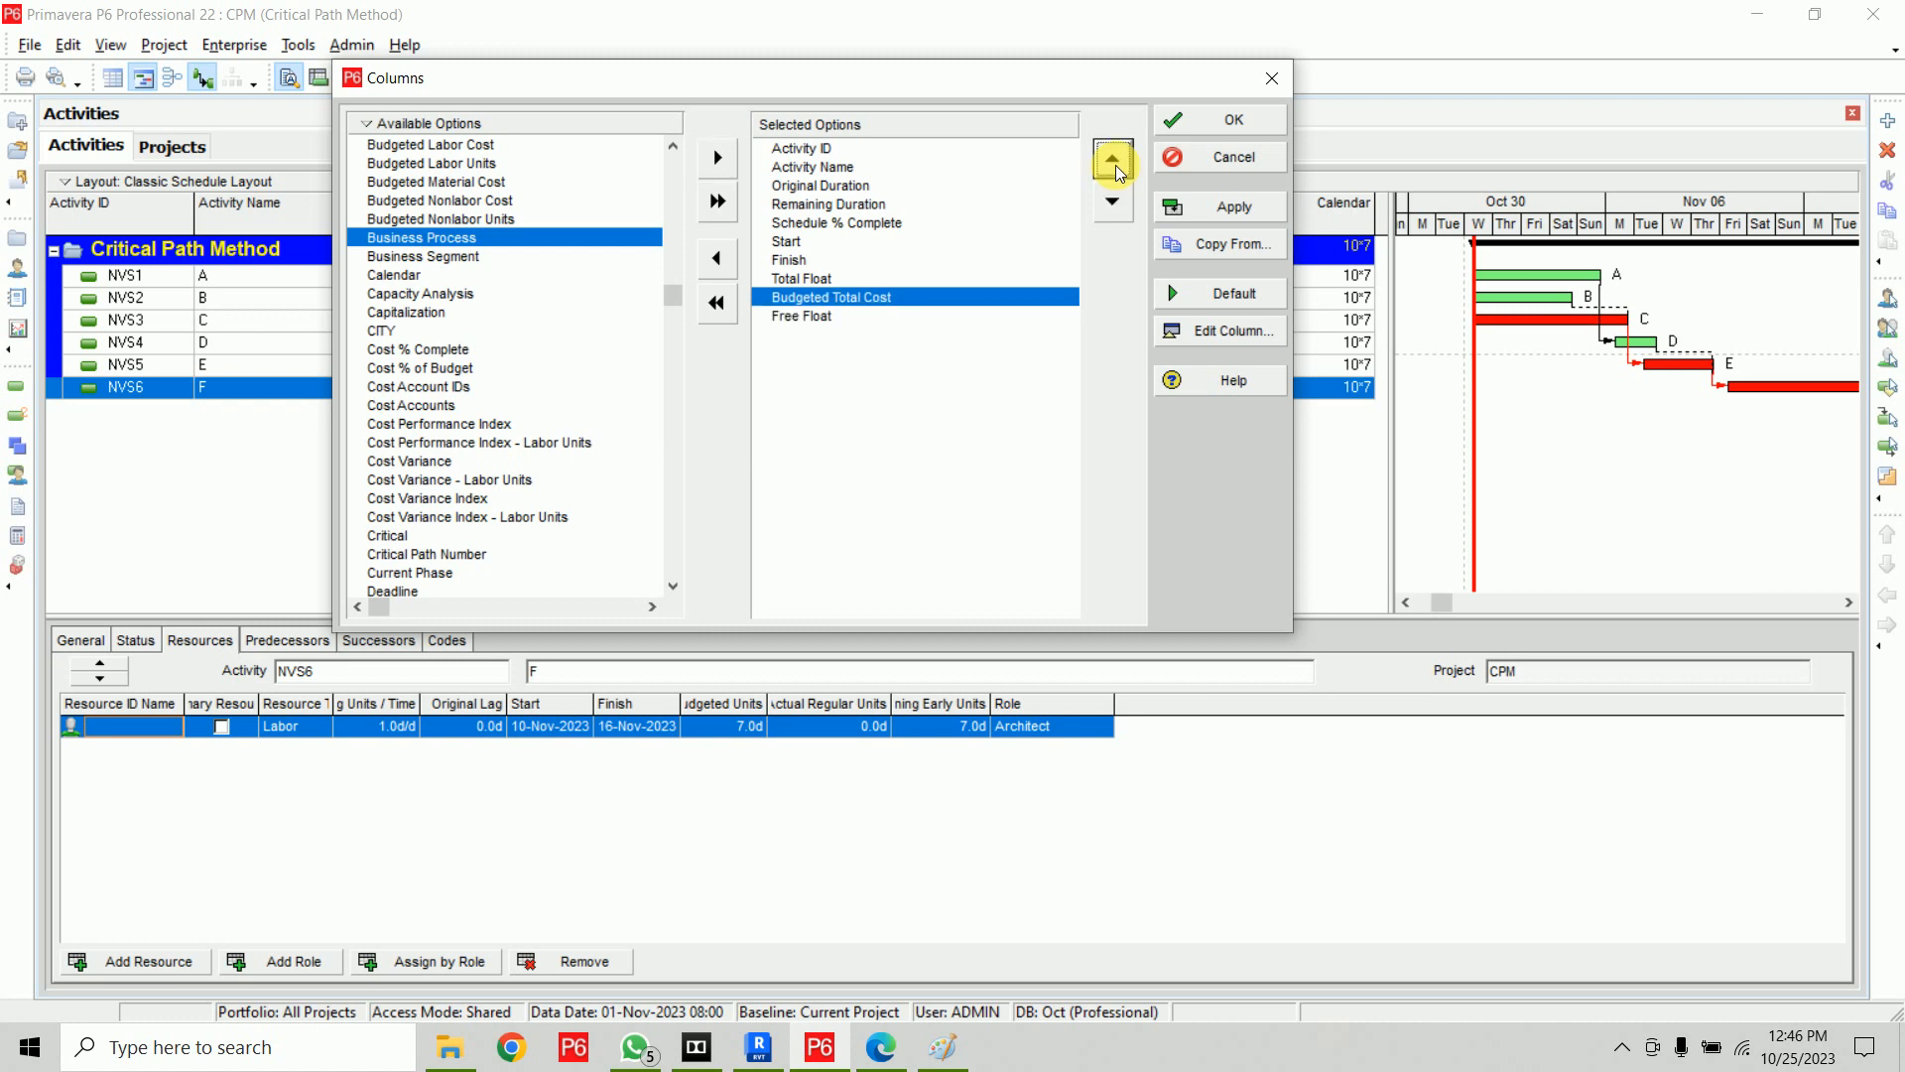
left_click(1115, 165)
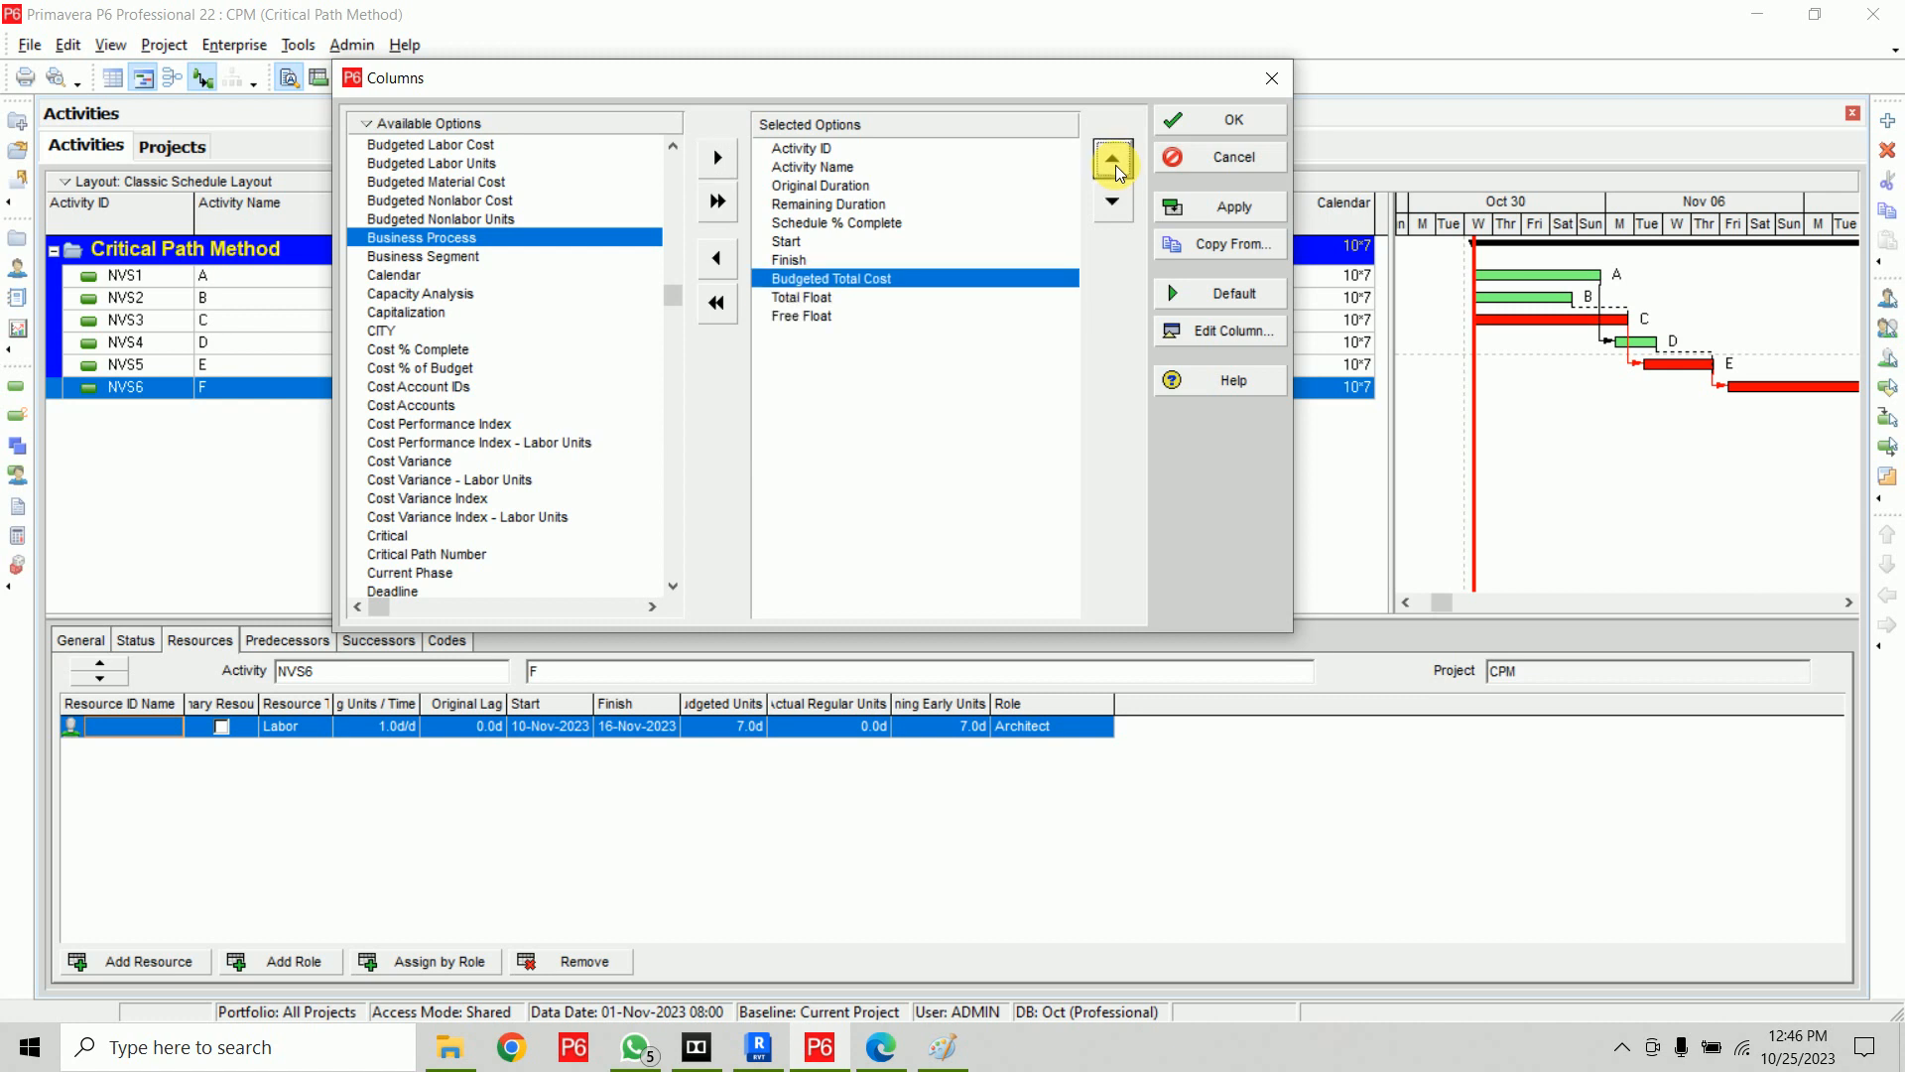
left_click(1229, 123)
Open Calculator and compute 50000 ÷ 22 × 5
left_click(1122, 250)
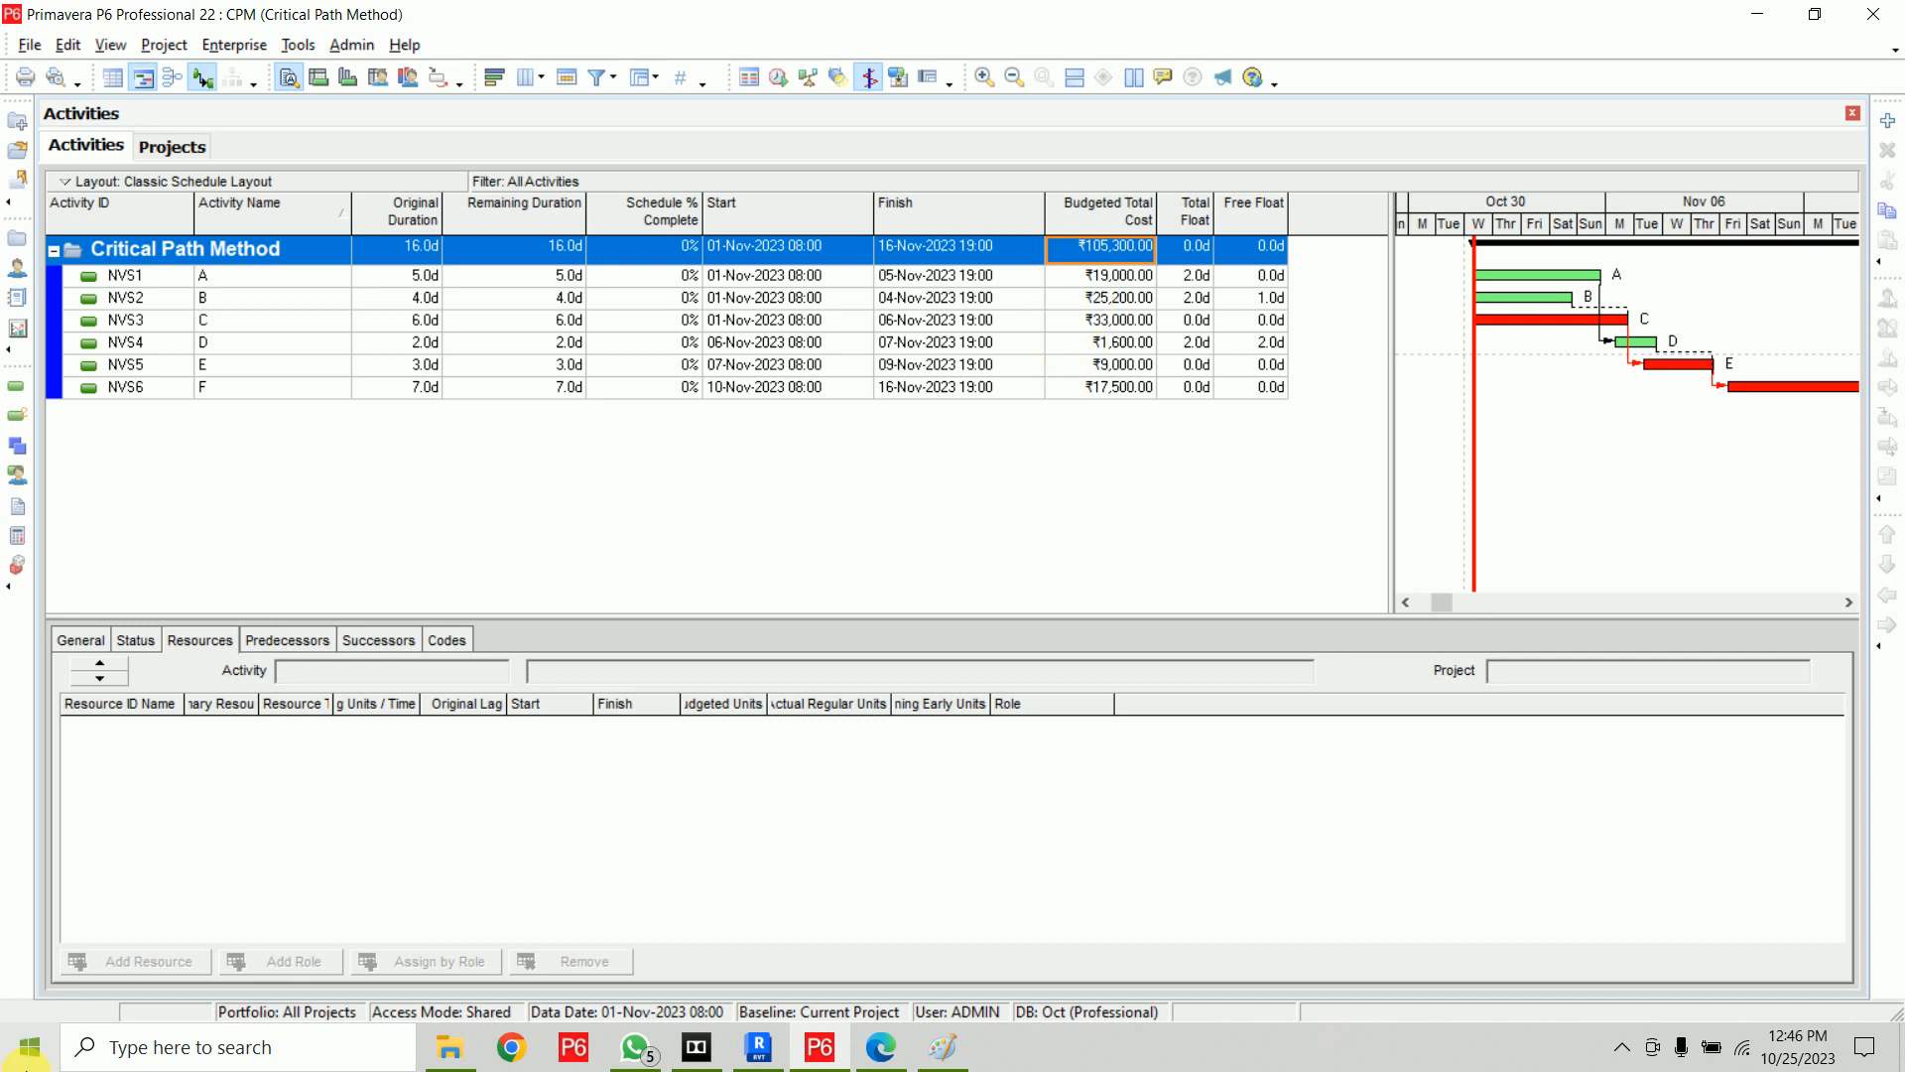
left_click(28, 1050)
type("calc")
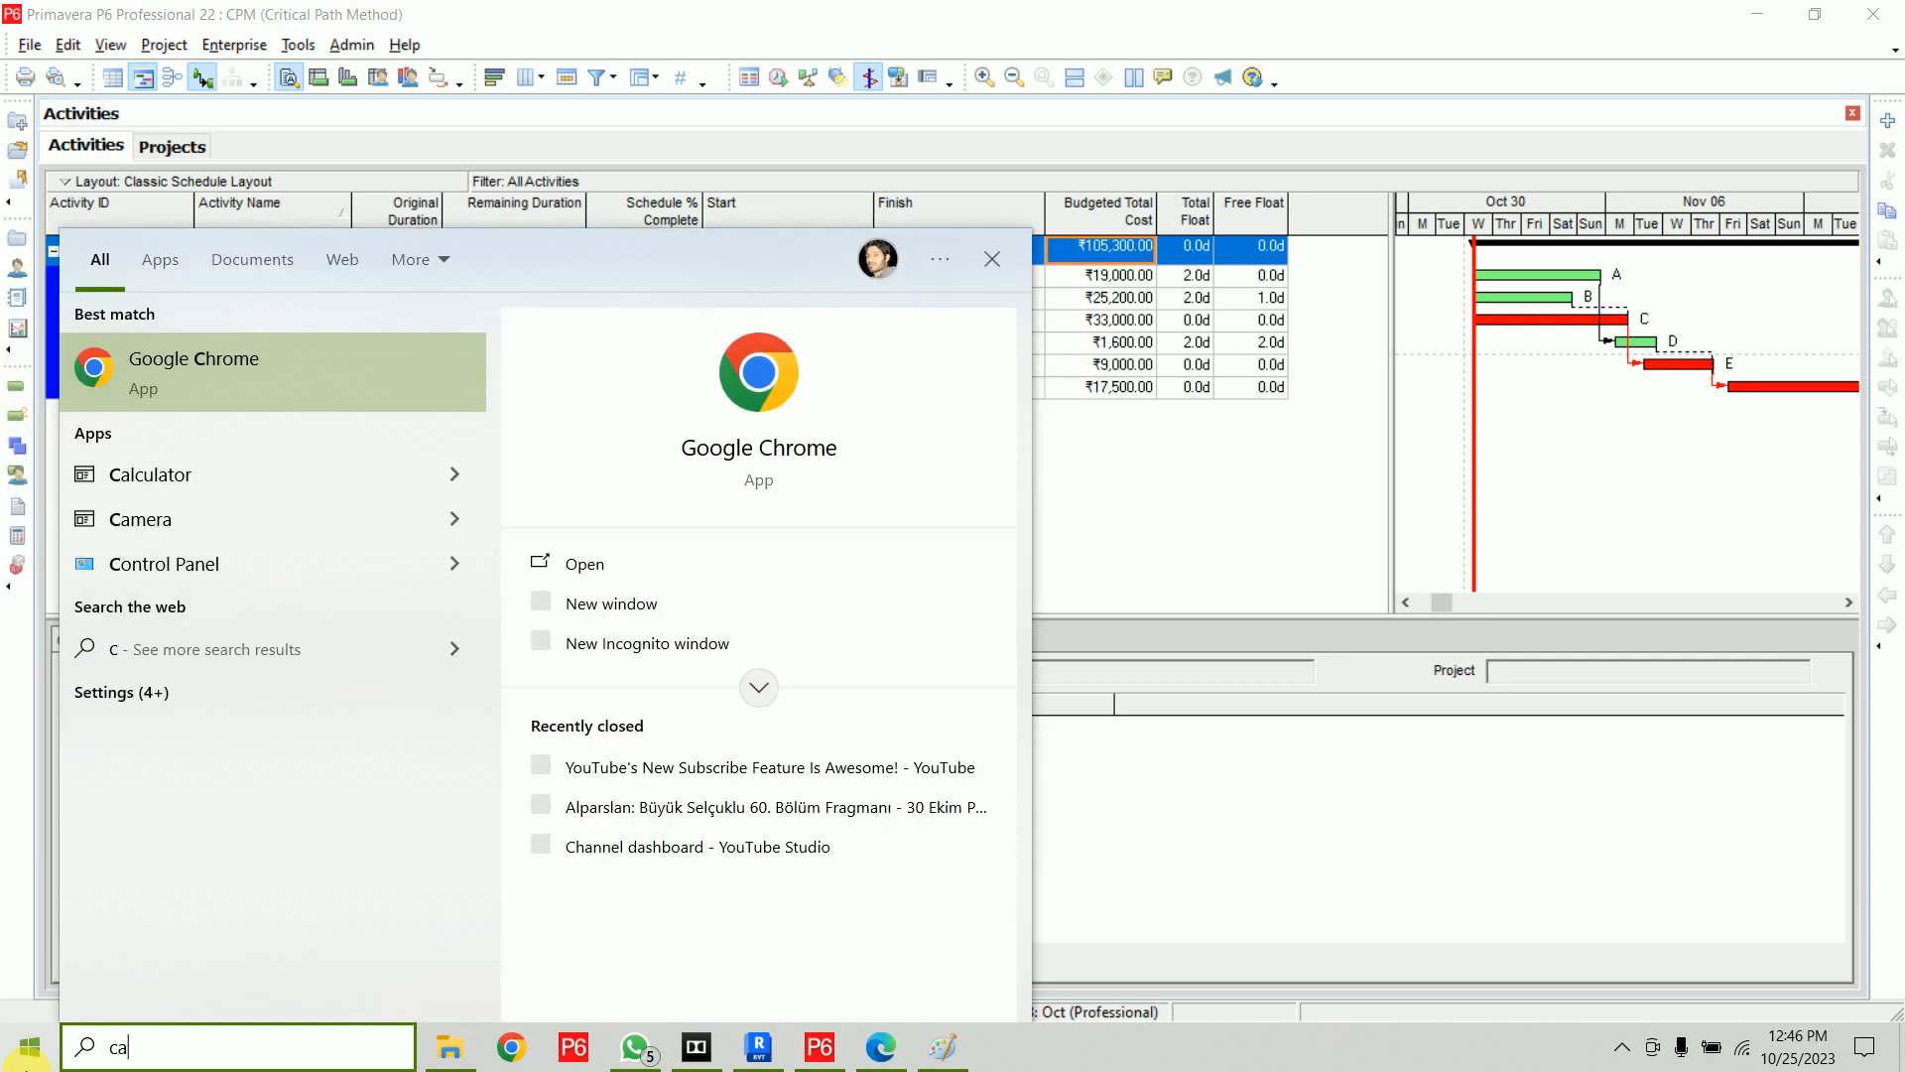
key("Return")
type("500000")
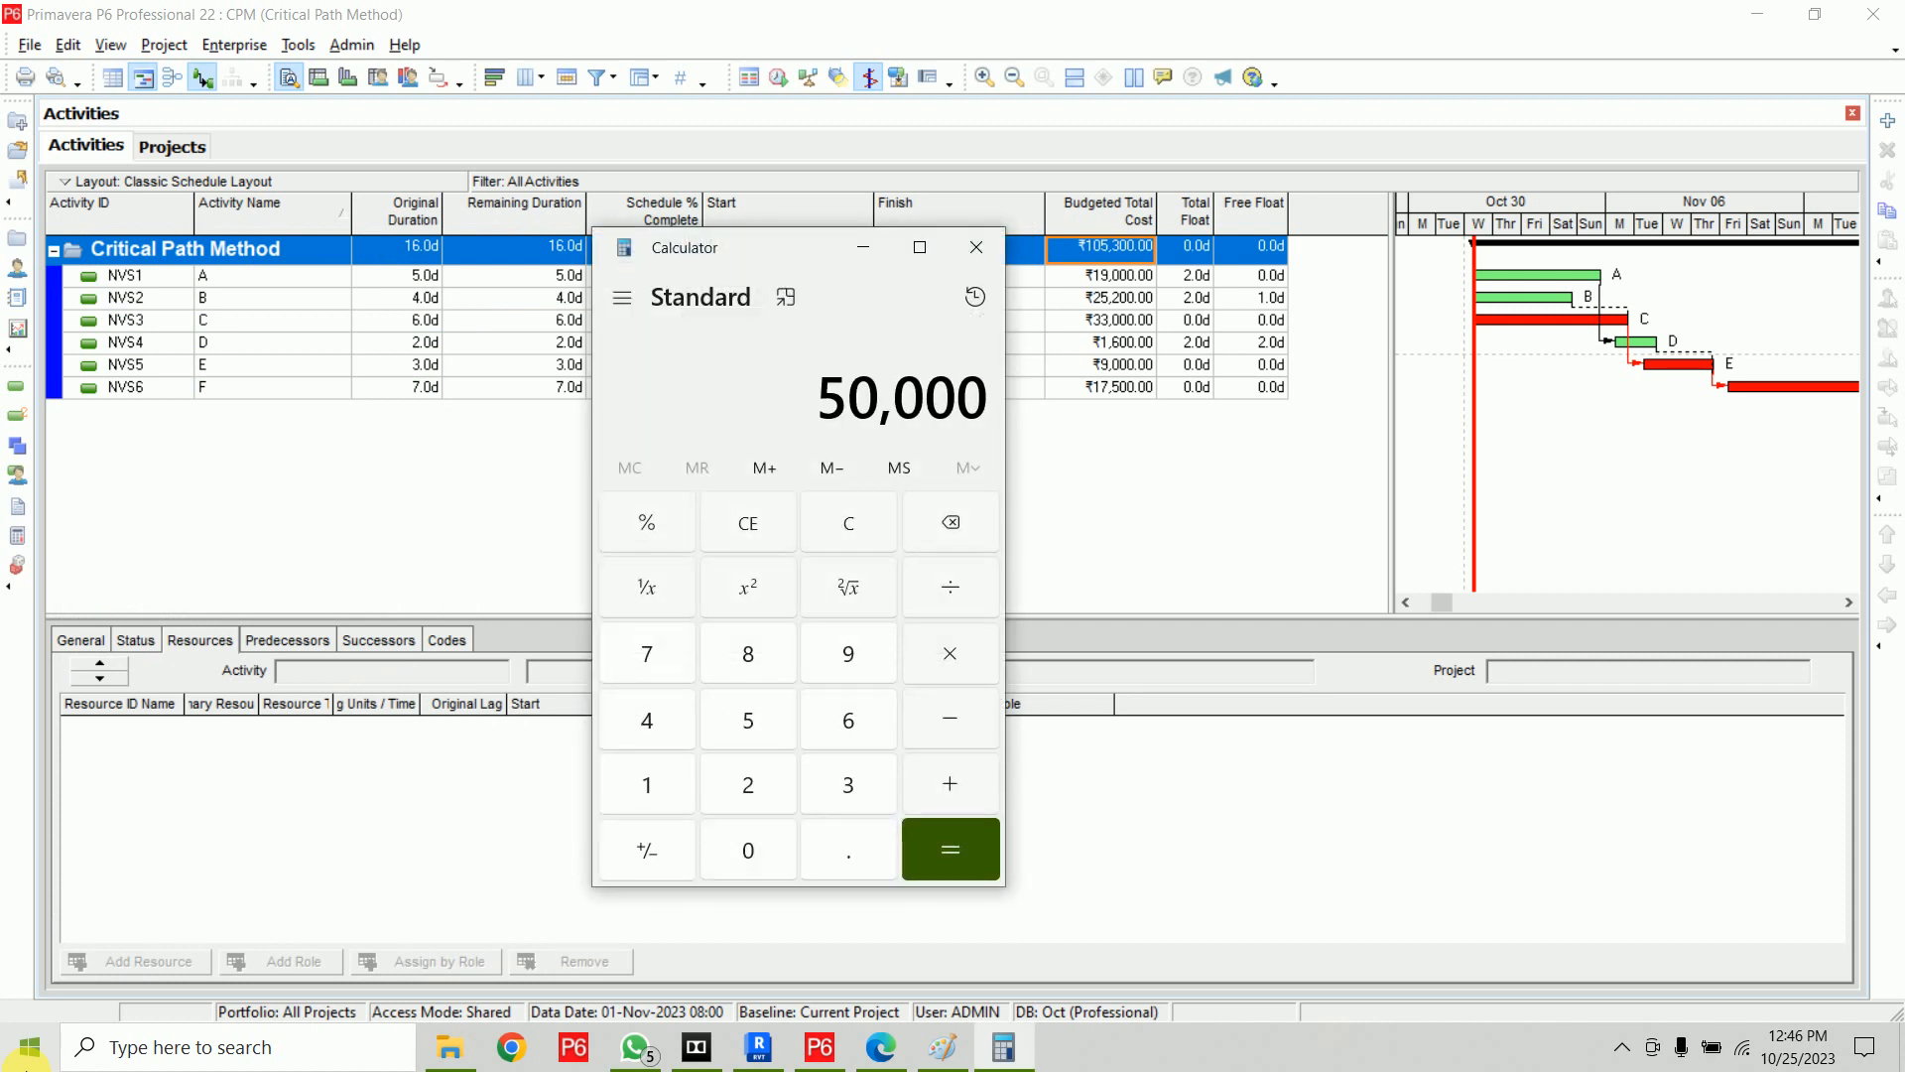
key("slash")
type("22")
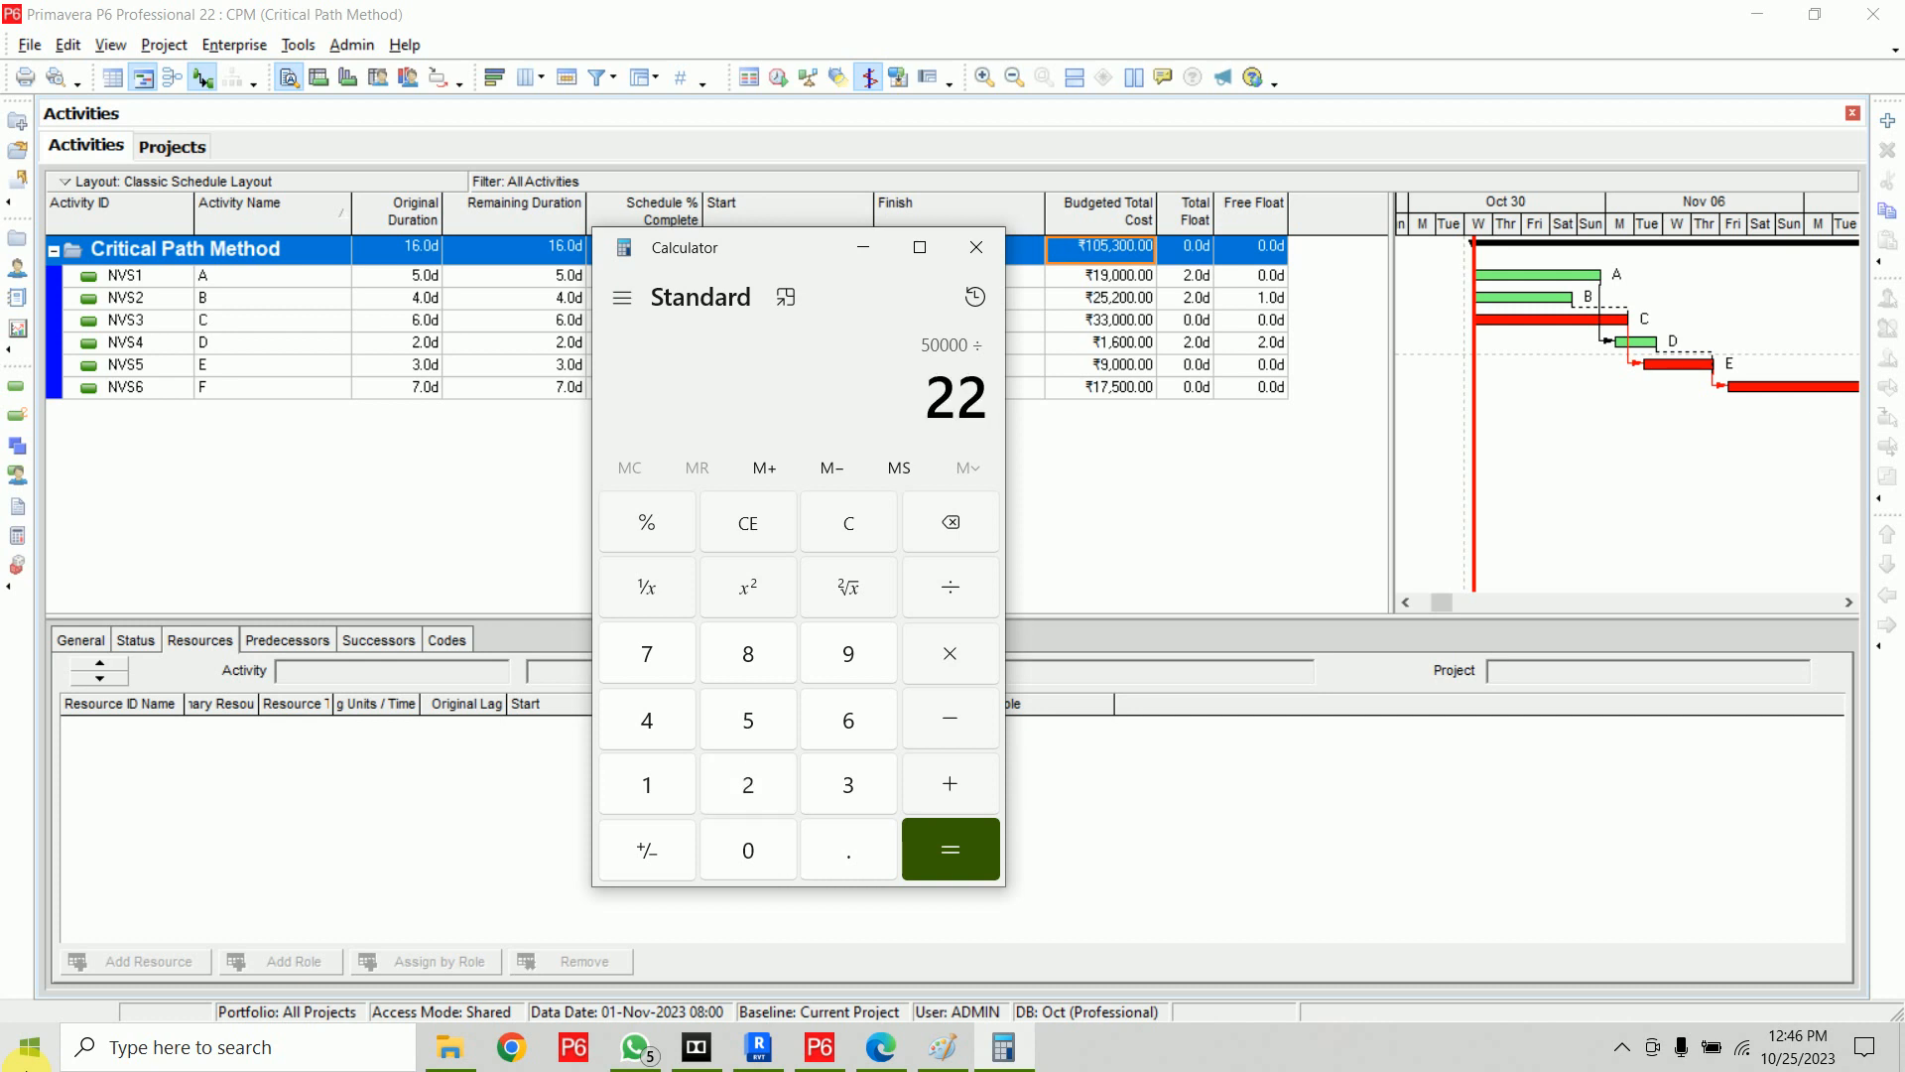
key("Return")
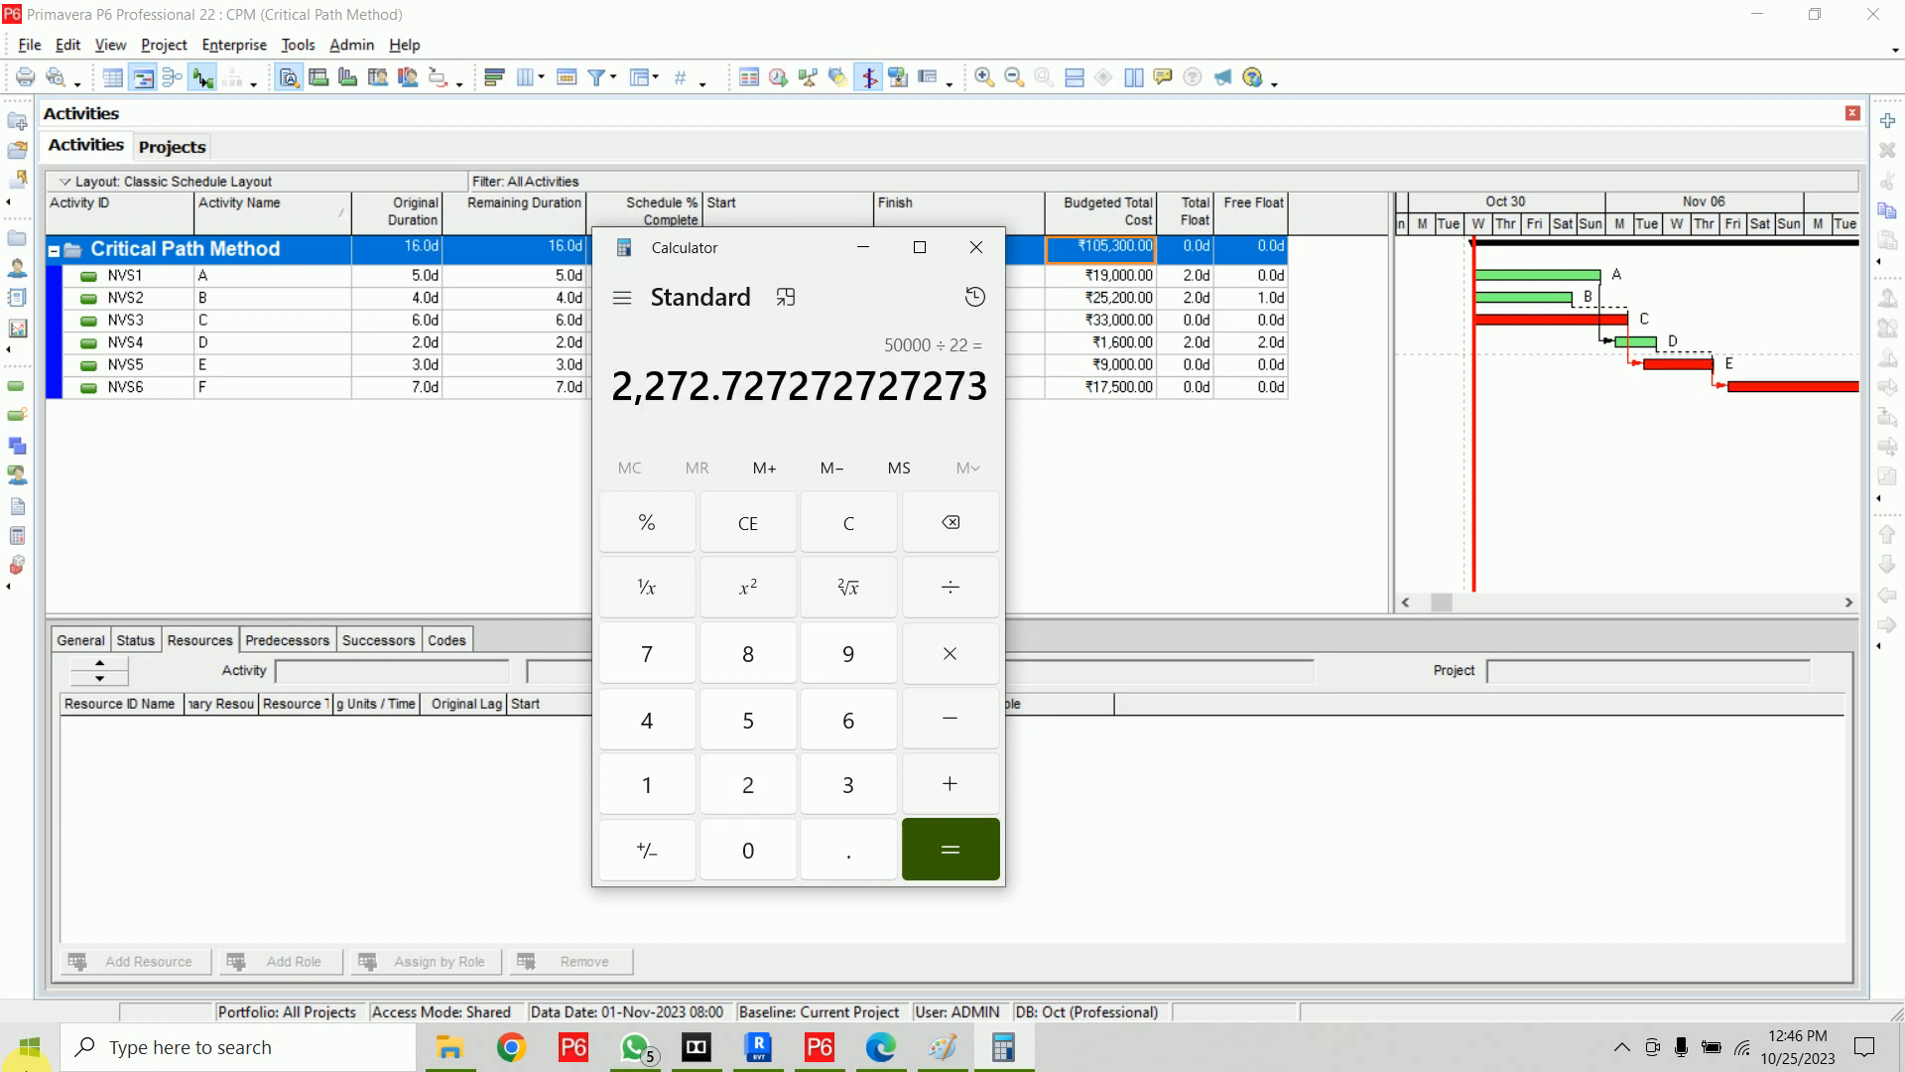
key("asterisk")
type("5")
key("Return")
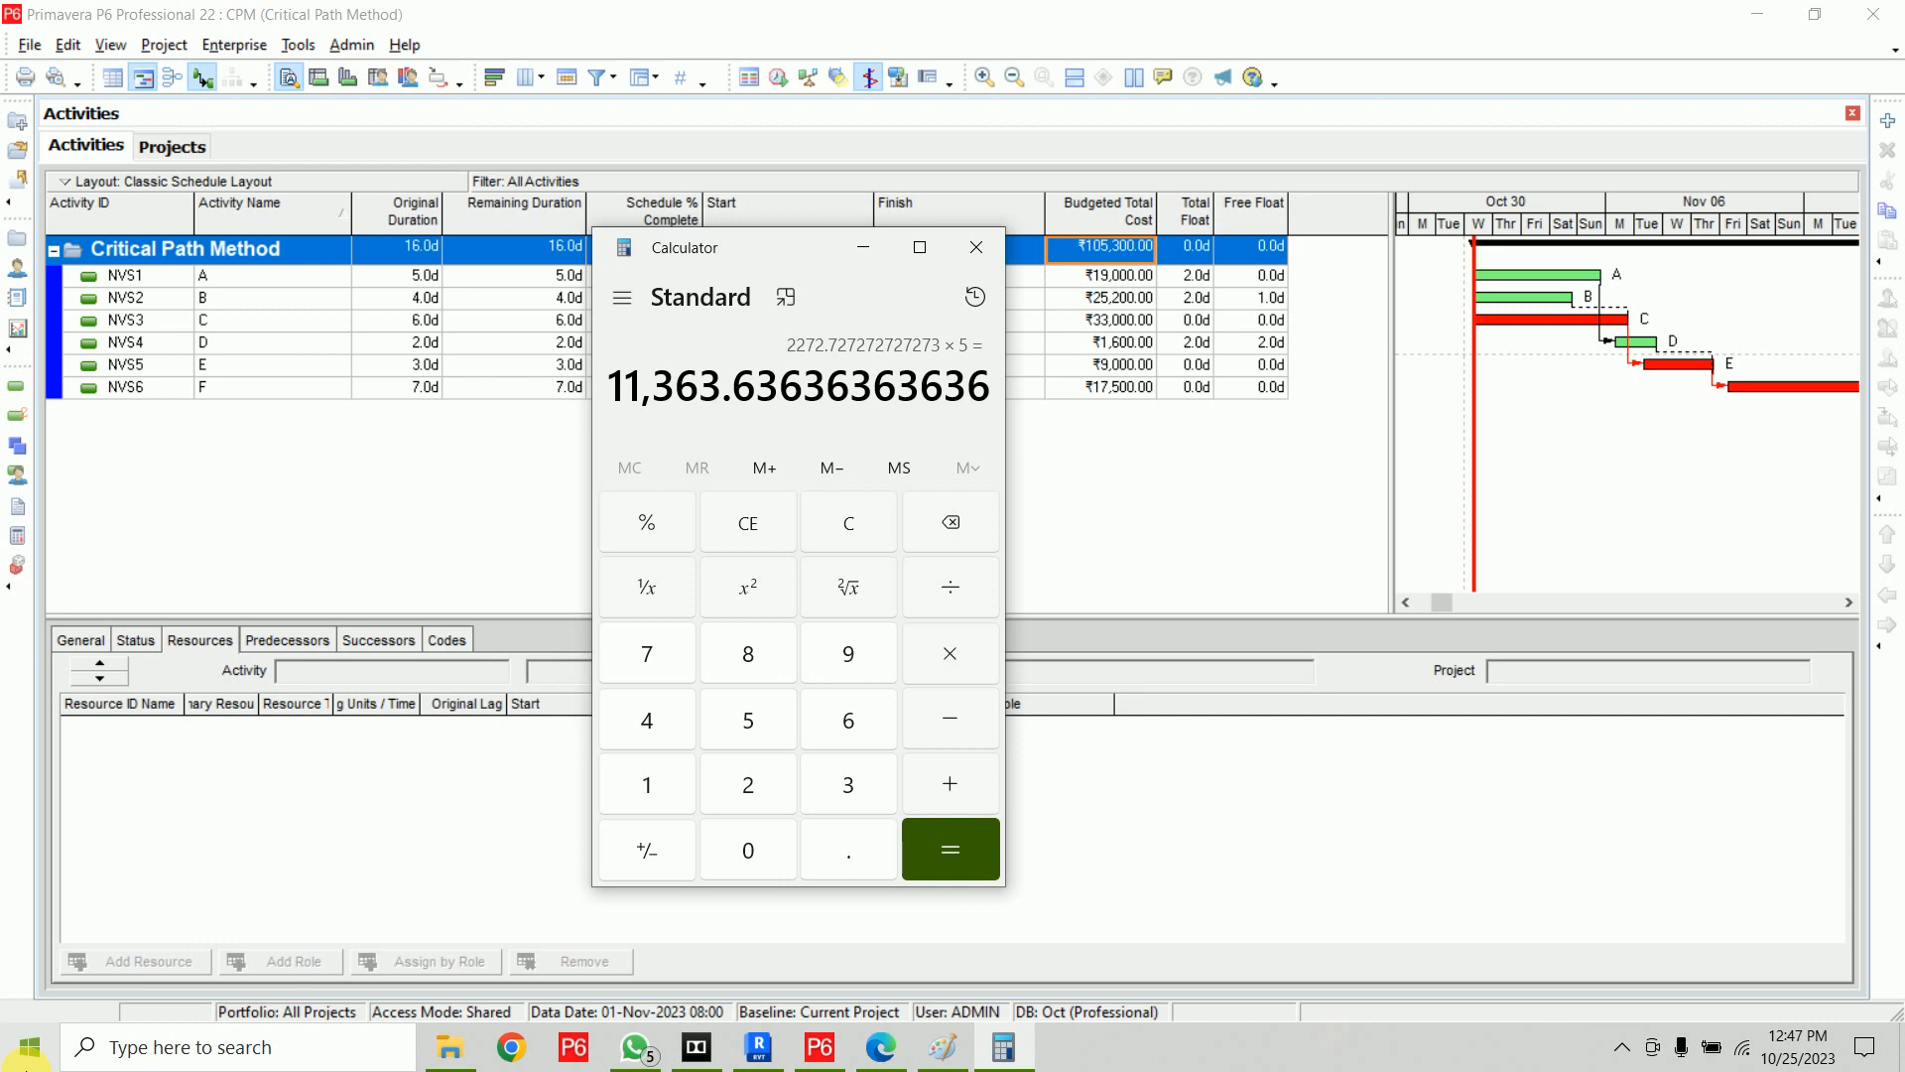
Move the Role column to follow Resource ID Name in activity A's resource assignment columns
left_click(996, 243)
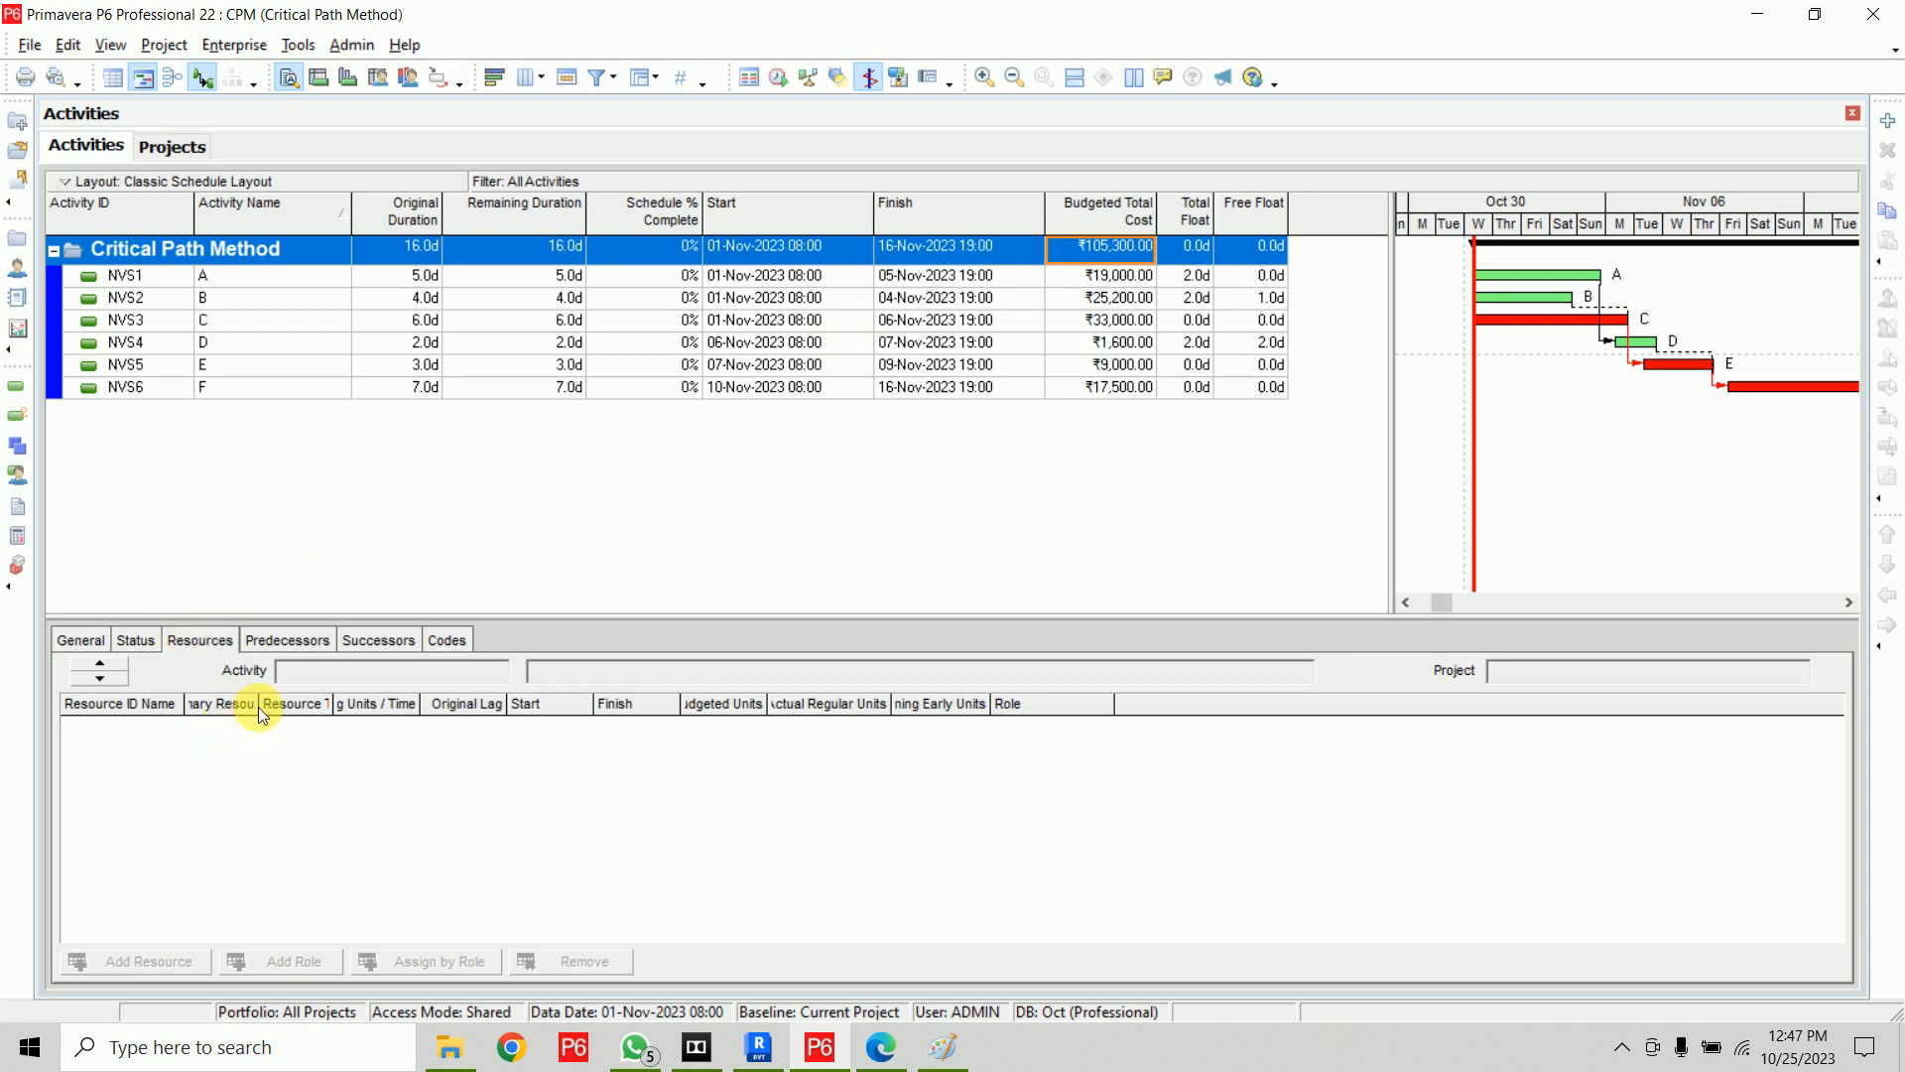
left_click(290, 750)
left_click(293, 278)
left_click_drag(258, 704, 599, 724)
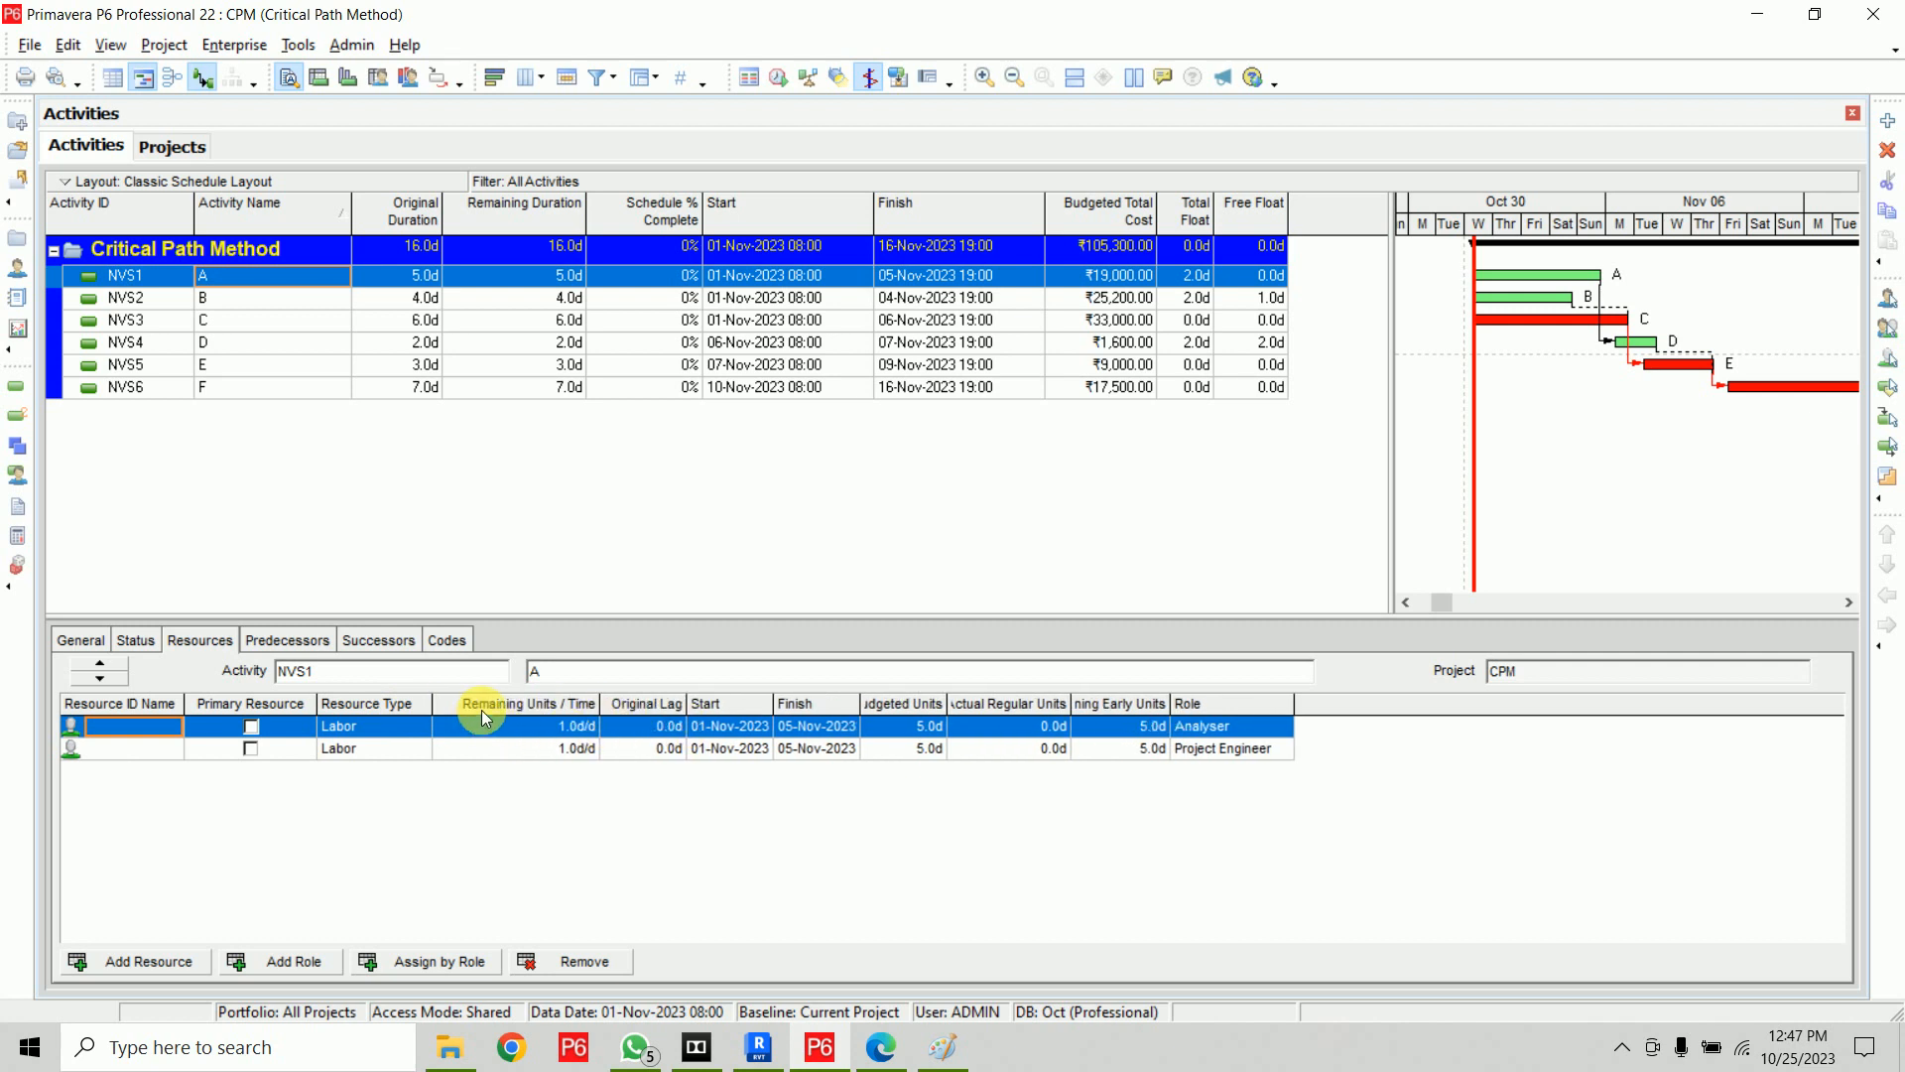
left_click_drag(945, 706, 992, 706)
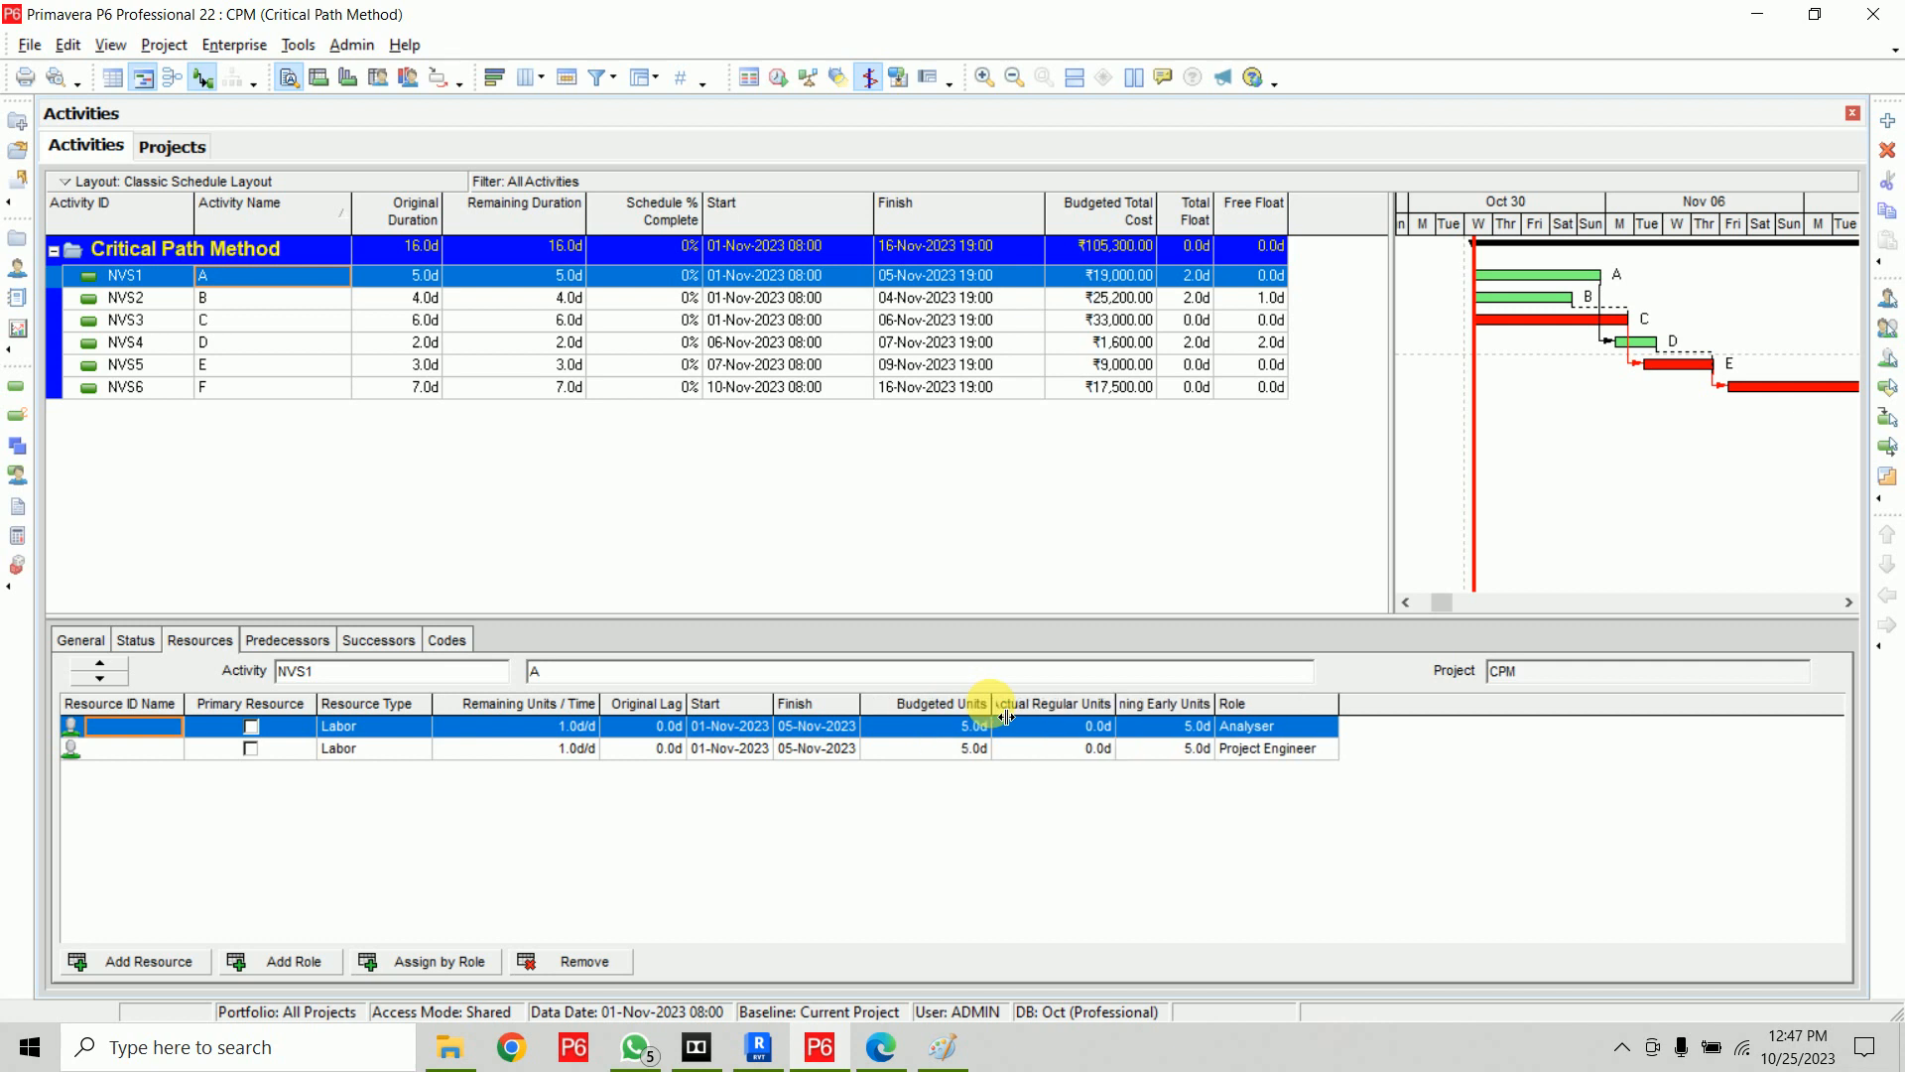
left_click_drag(1133, 715, 1318, 715)
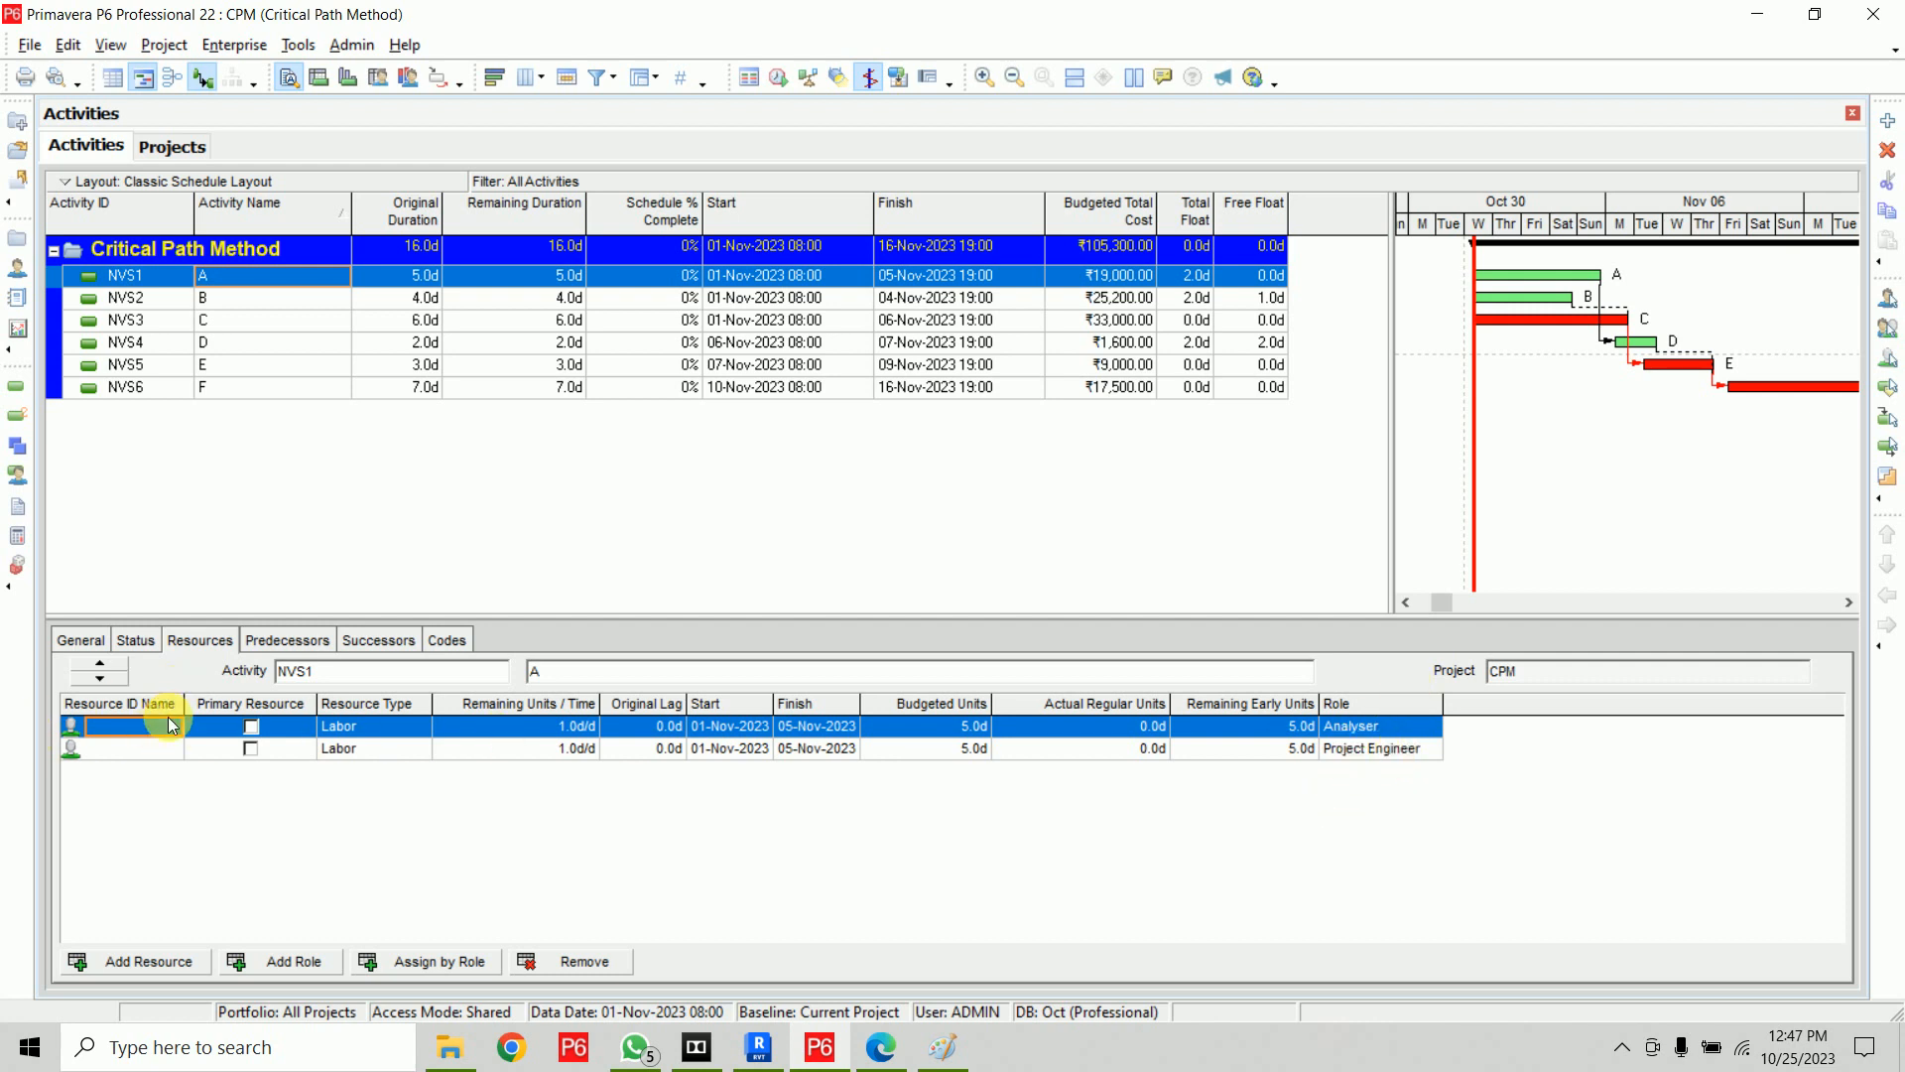
right_click(1349, 701)
left_click(1376, 719)
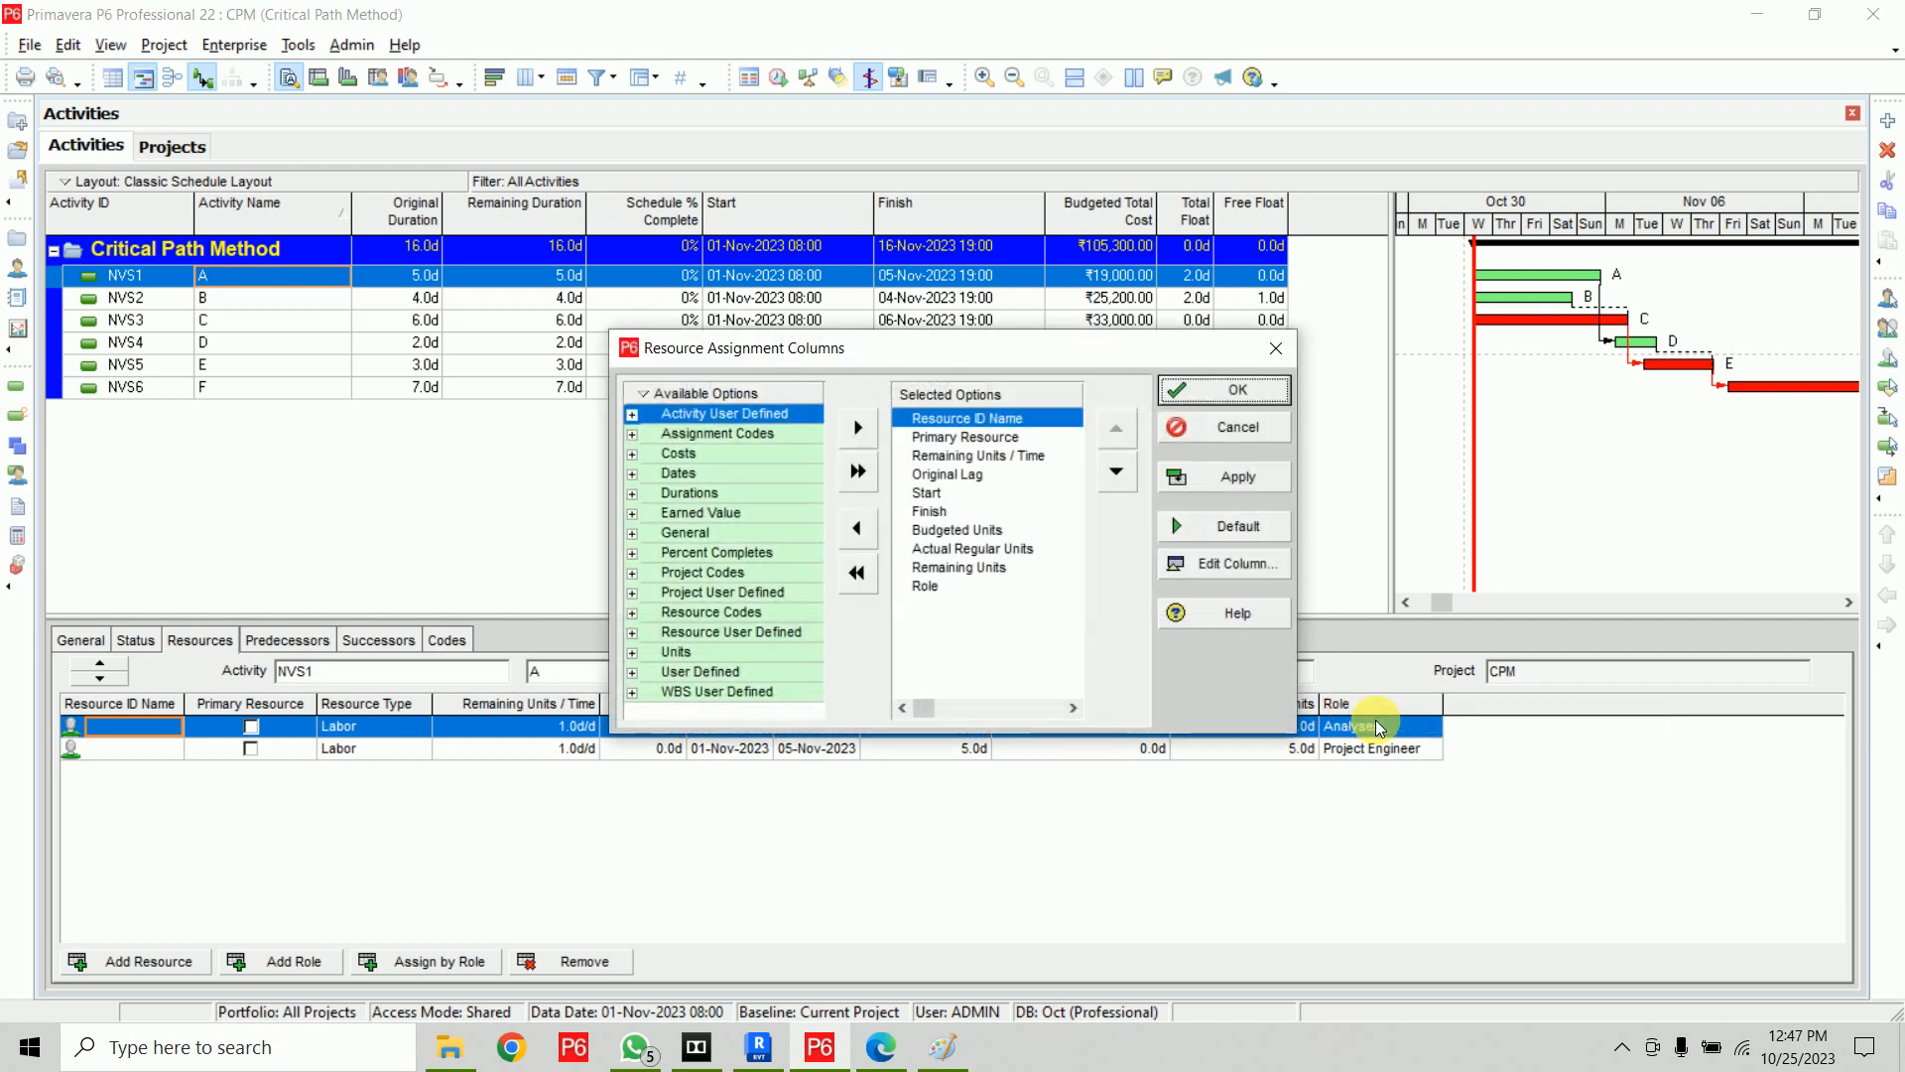
left_click_drag(950, 349, 901, 71)
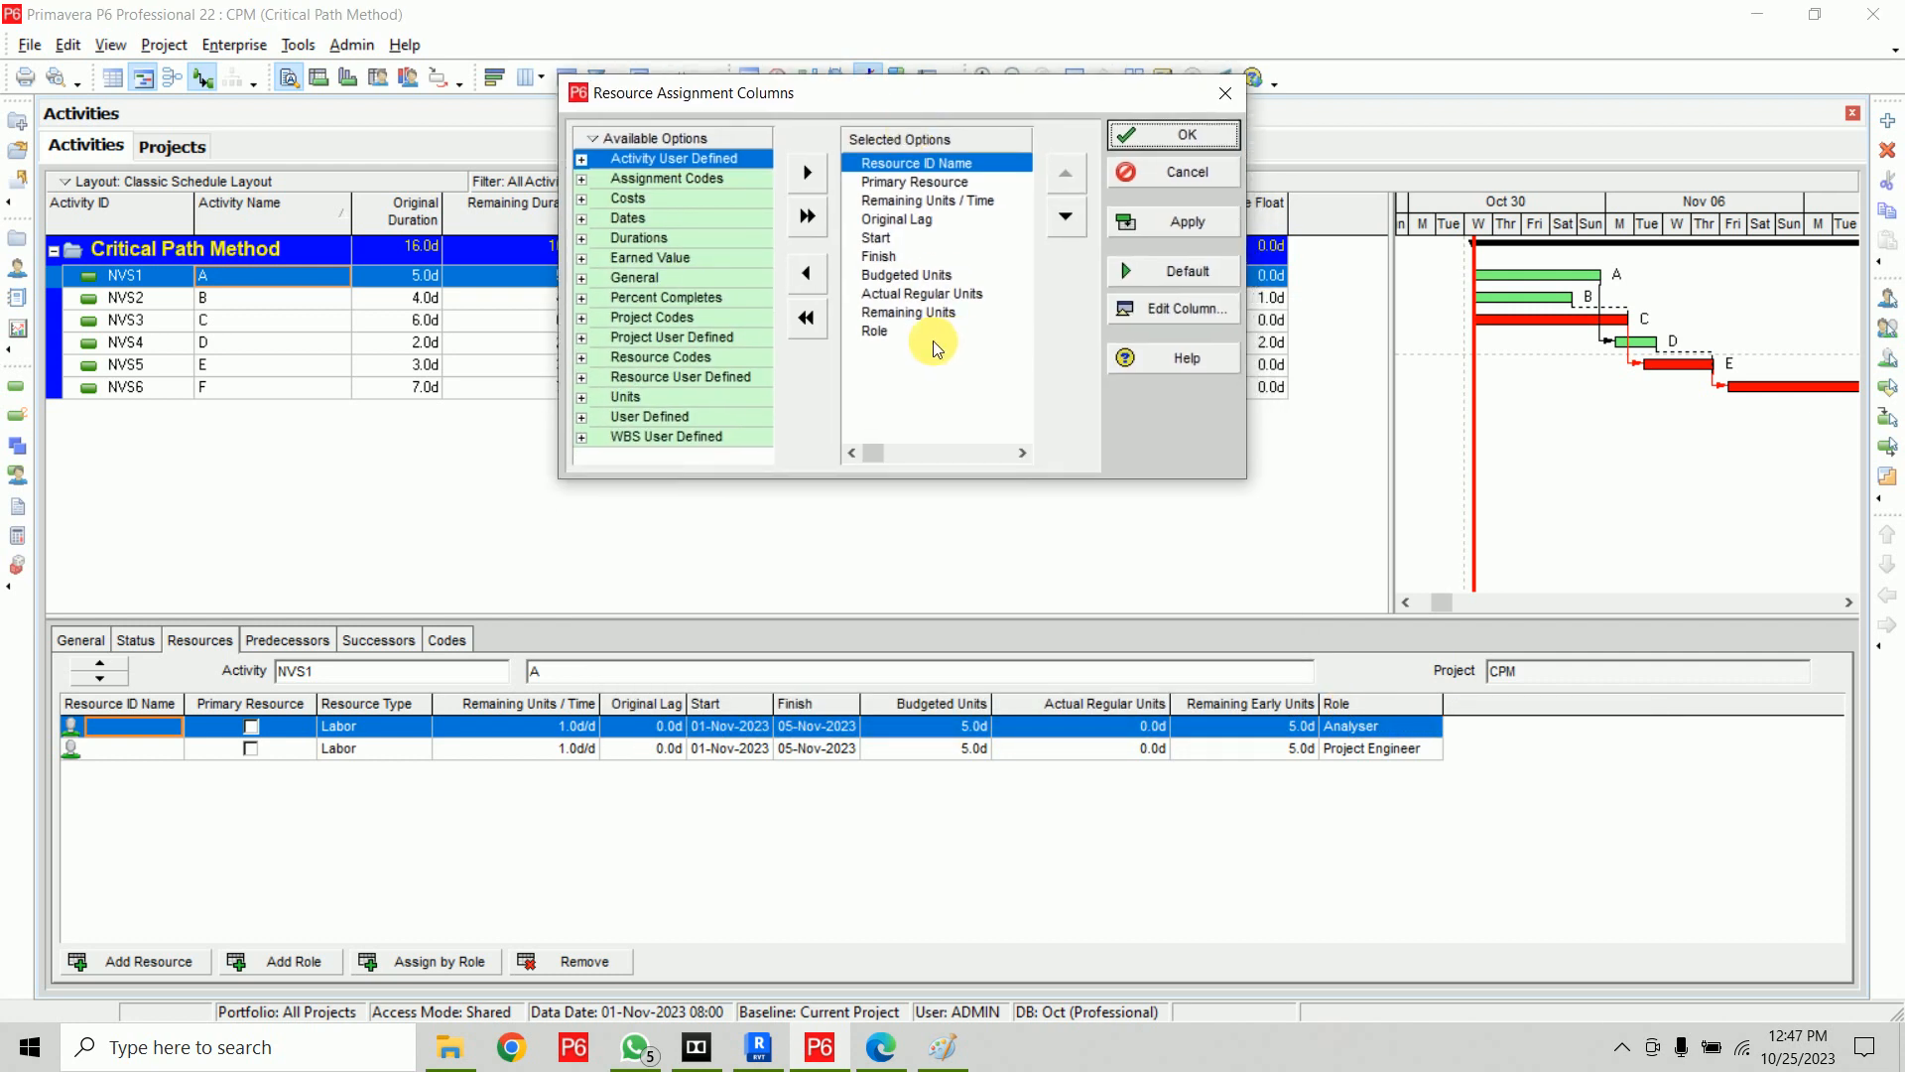
left_click(905, 337)
left_click(1076, 179)
left_click(1075, 178)
left_click(1076, 179)
left_click(1076, 179)
left_click(1075, 179)
left_click(1075, 179)
left_click(1076, 179)
left_click(1075, 179)
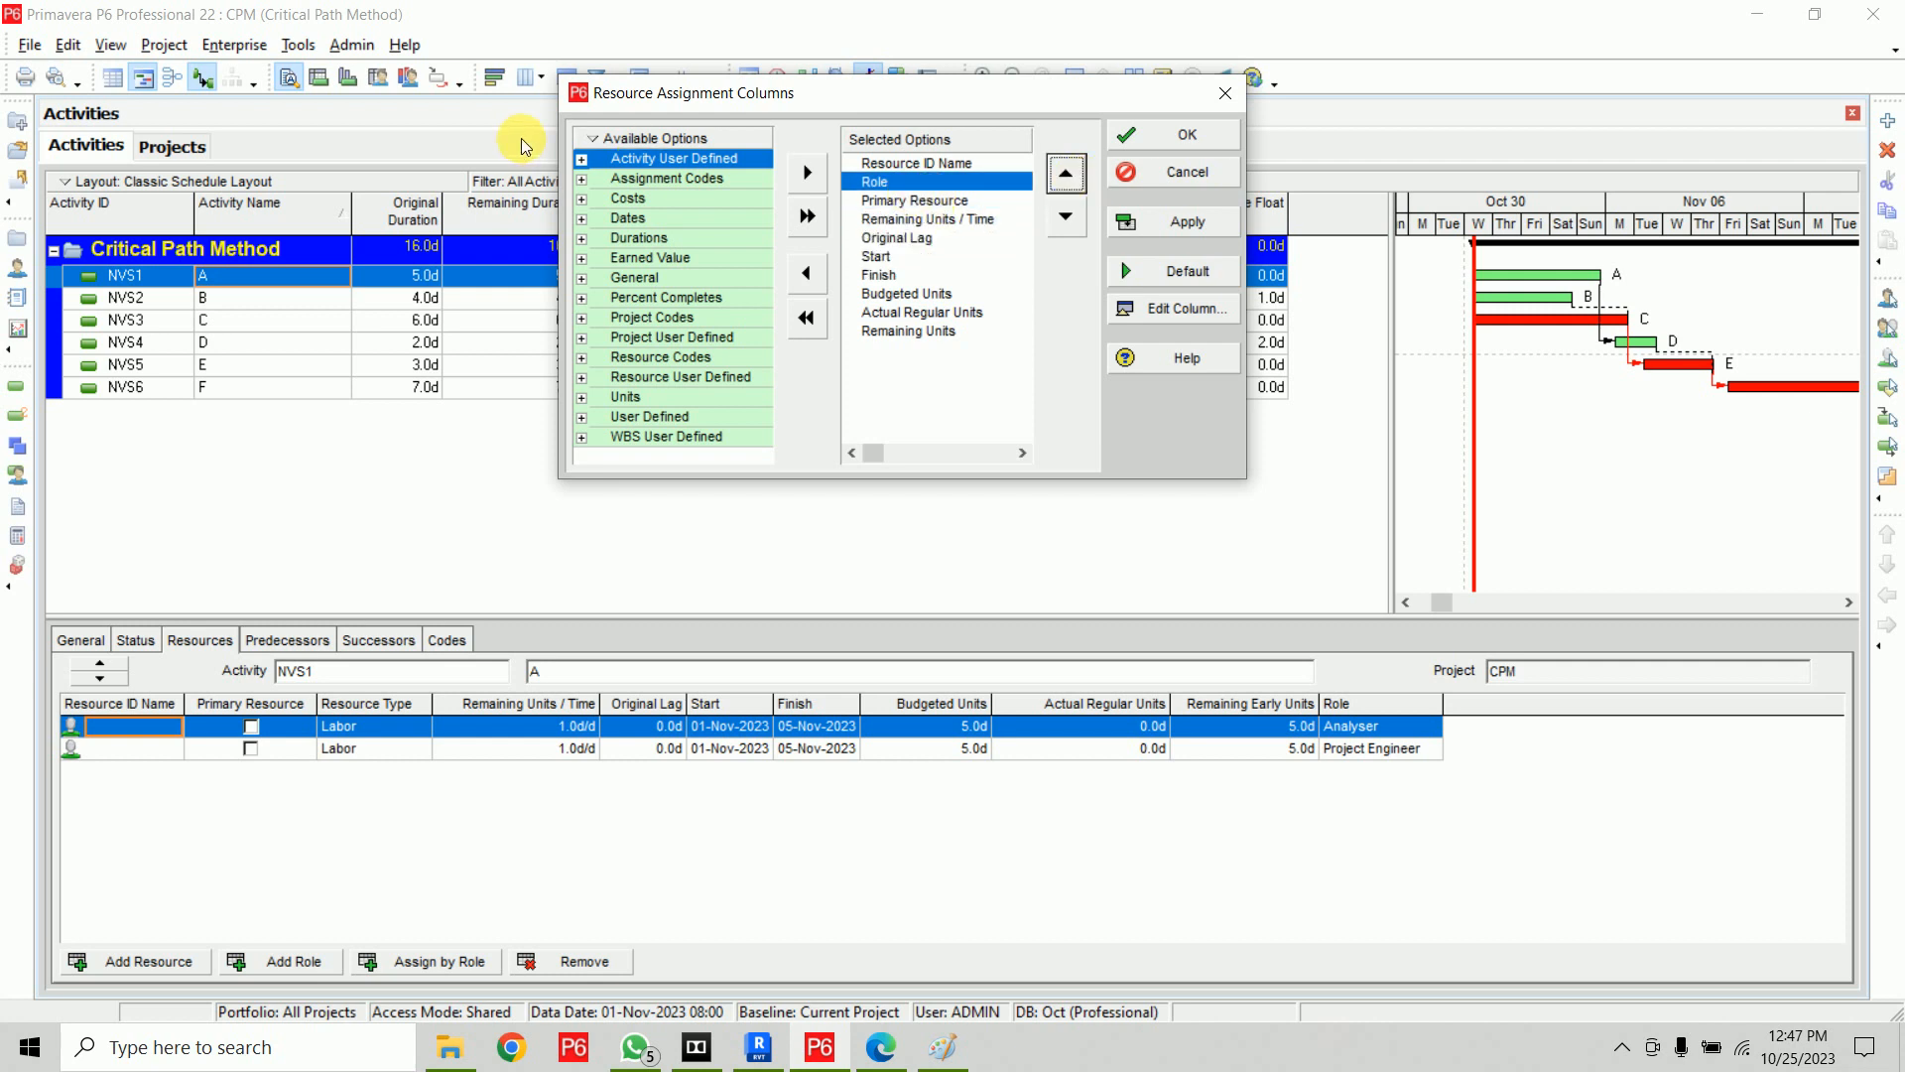
Add Budgeted Units / Time after Primary Resource and Budgeted Cost after Budgeted Units to the assignment columns
right_click(635, 139)
mouse_move(756, 241)
left_click(863, 264)
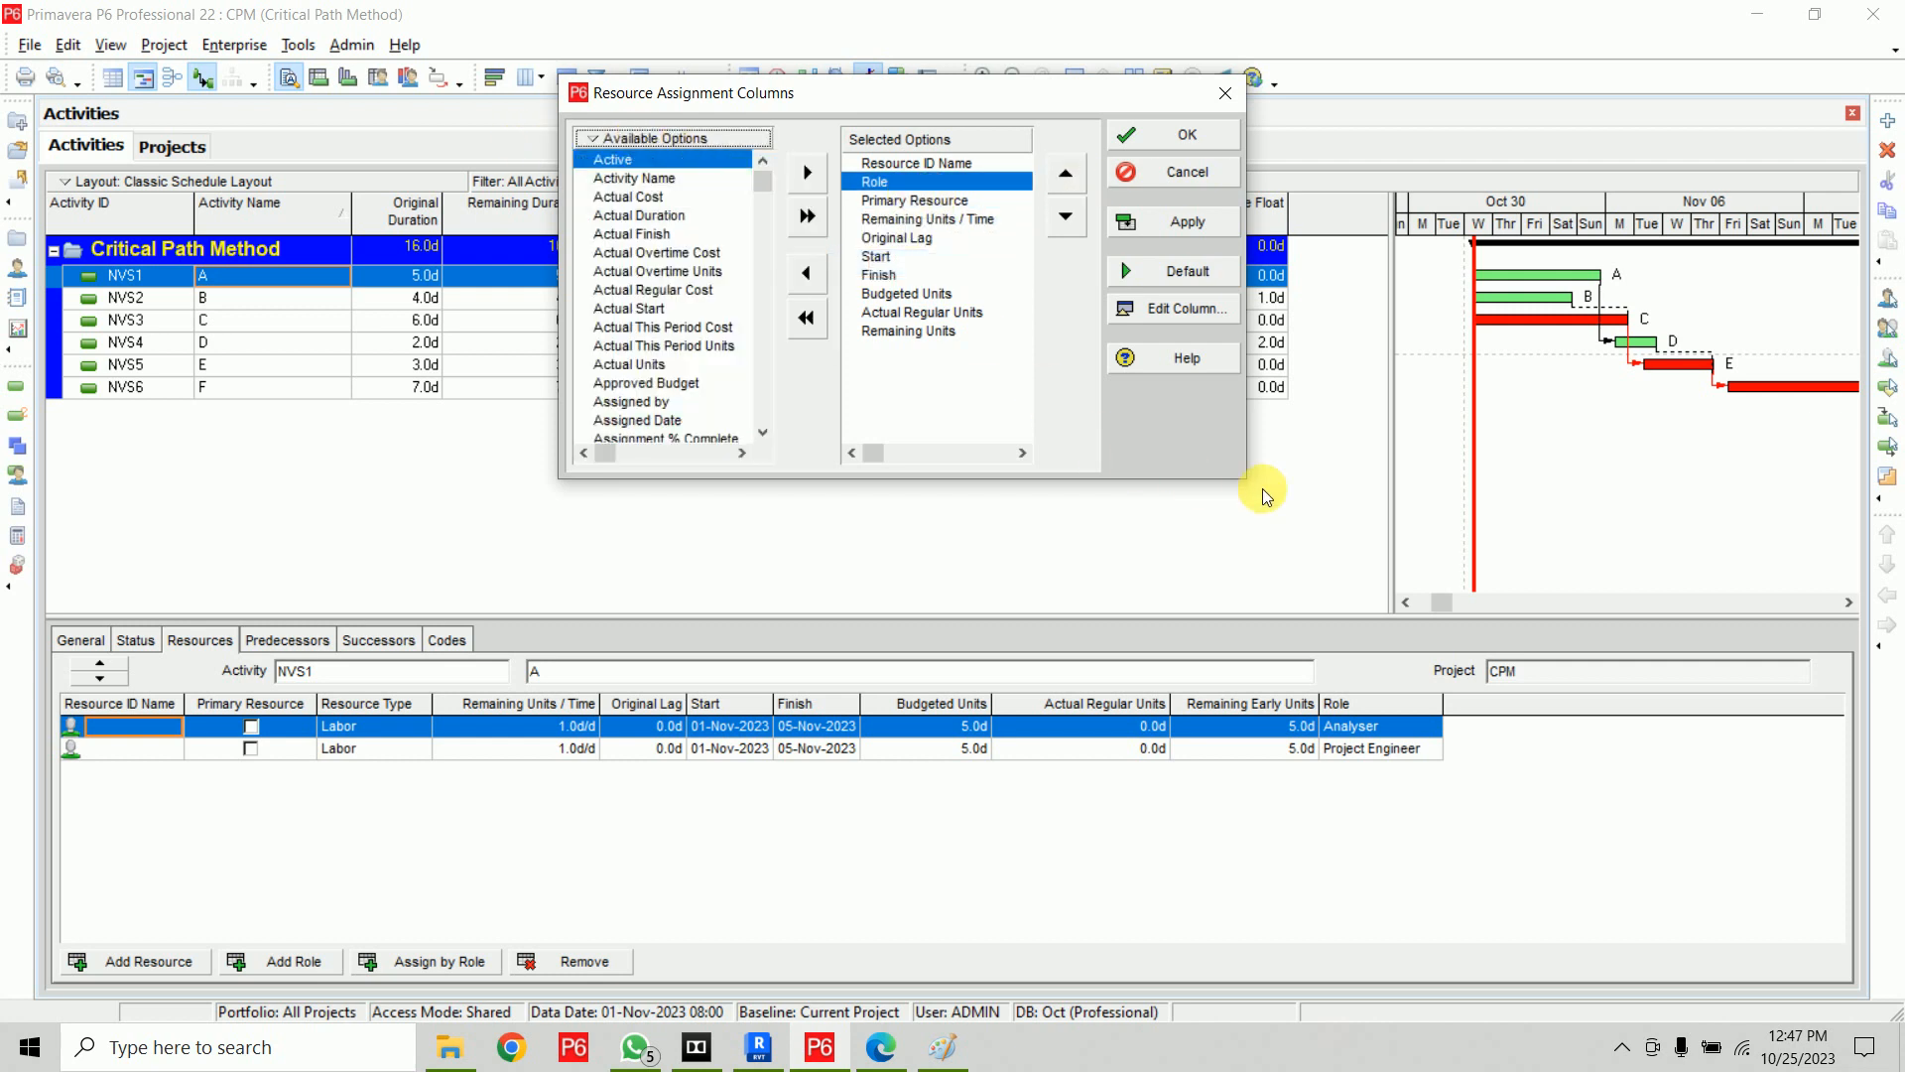
left_click_drag(1251, 489, 1602, 645)
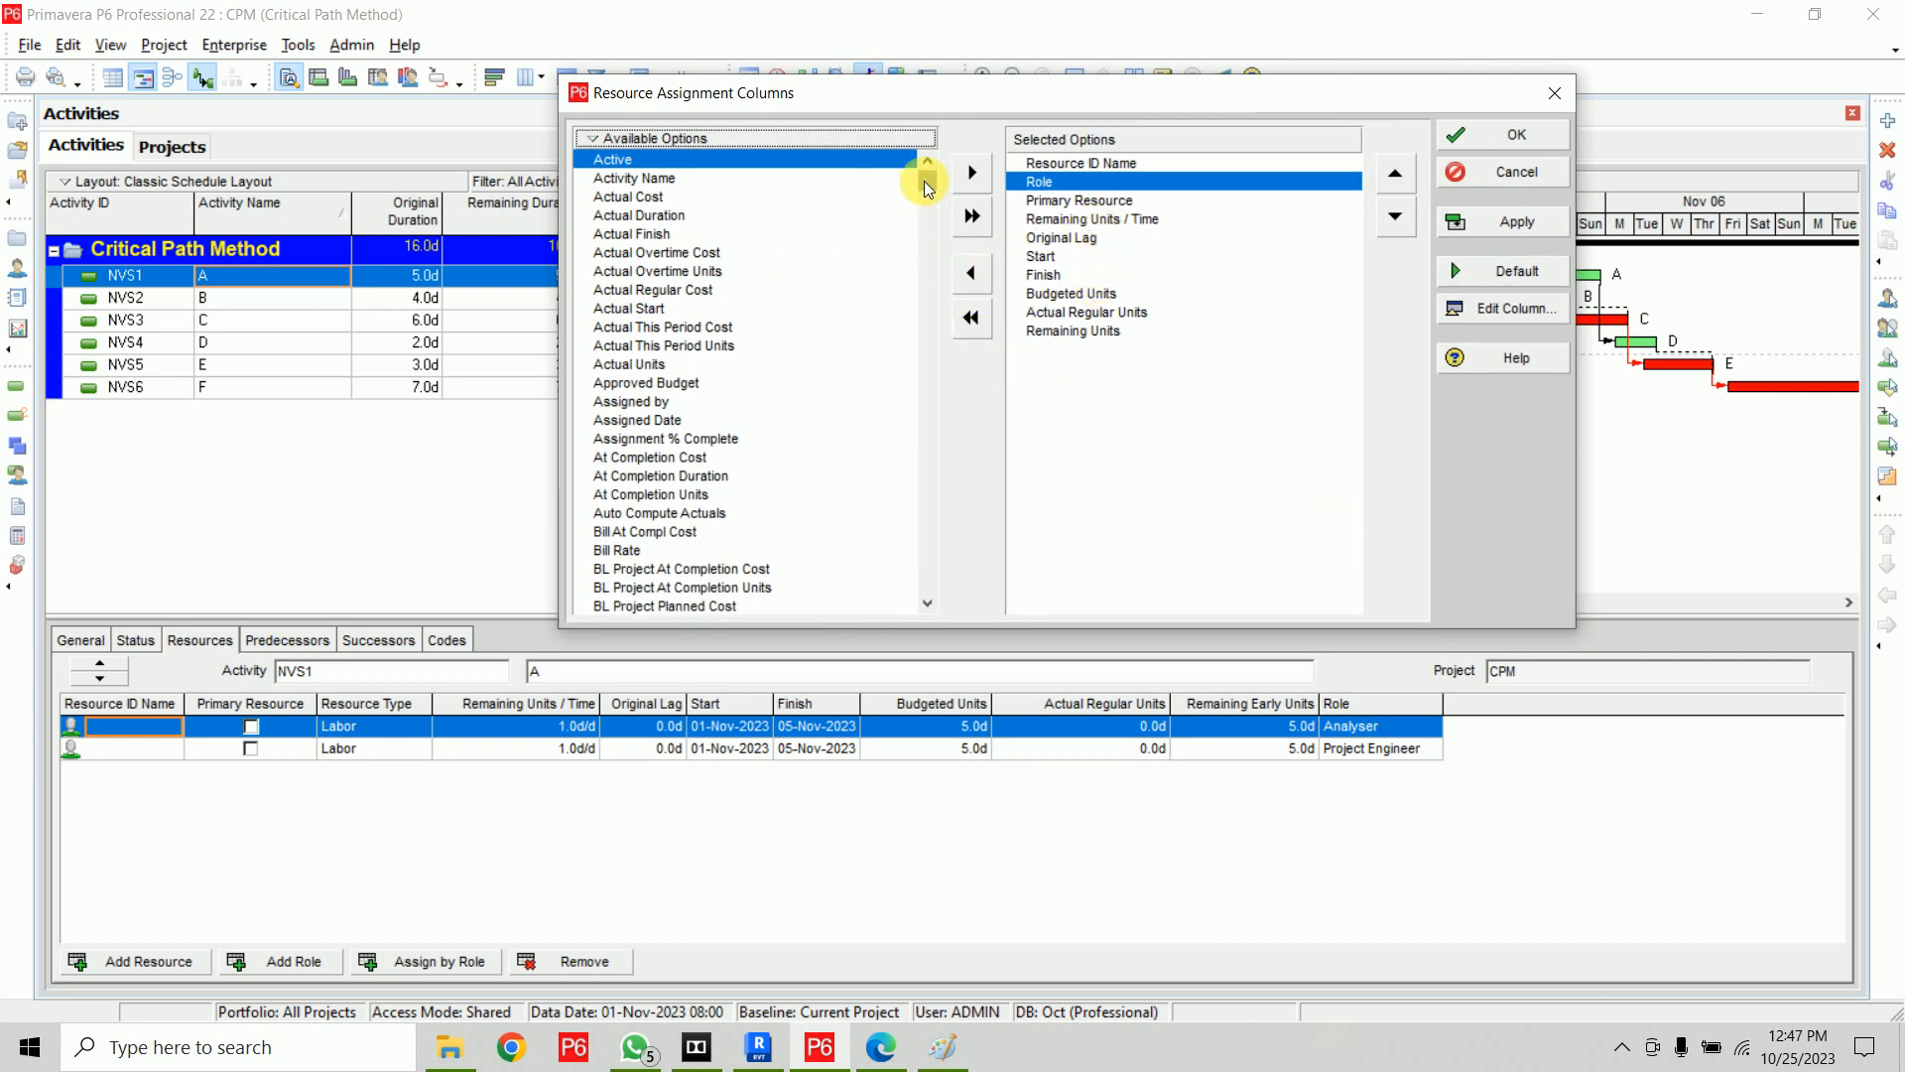
left_click_drag(927, 186, 927, 247)
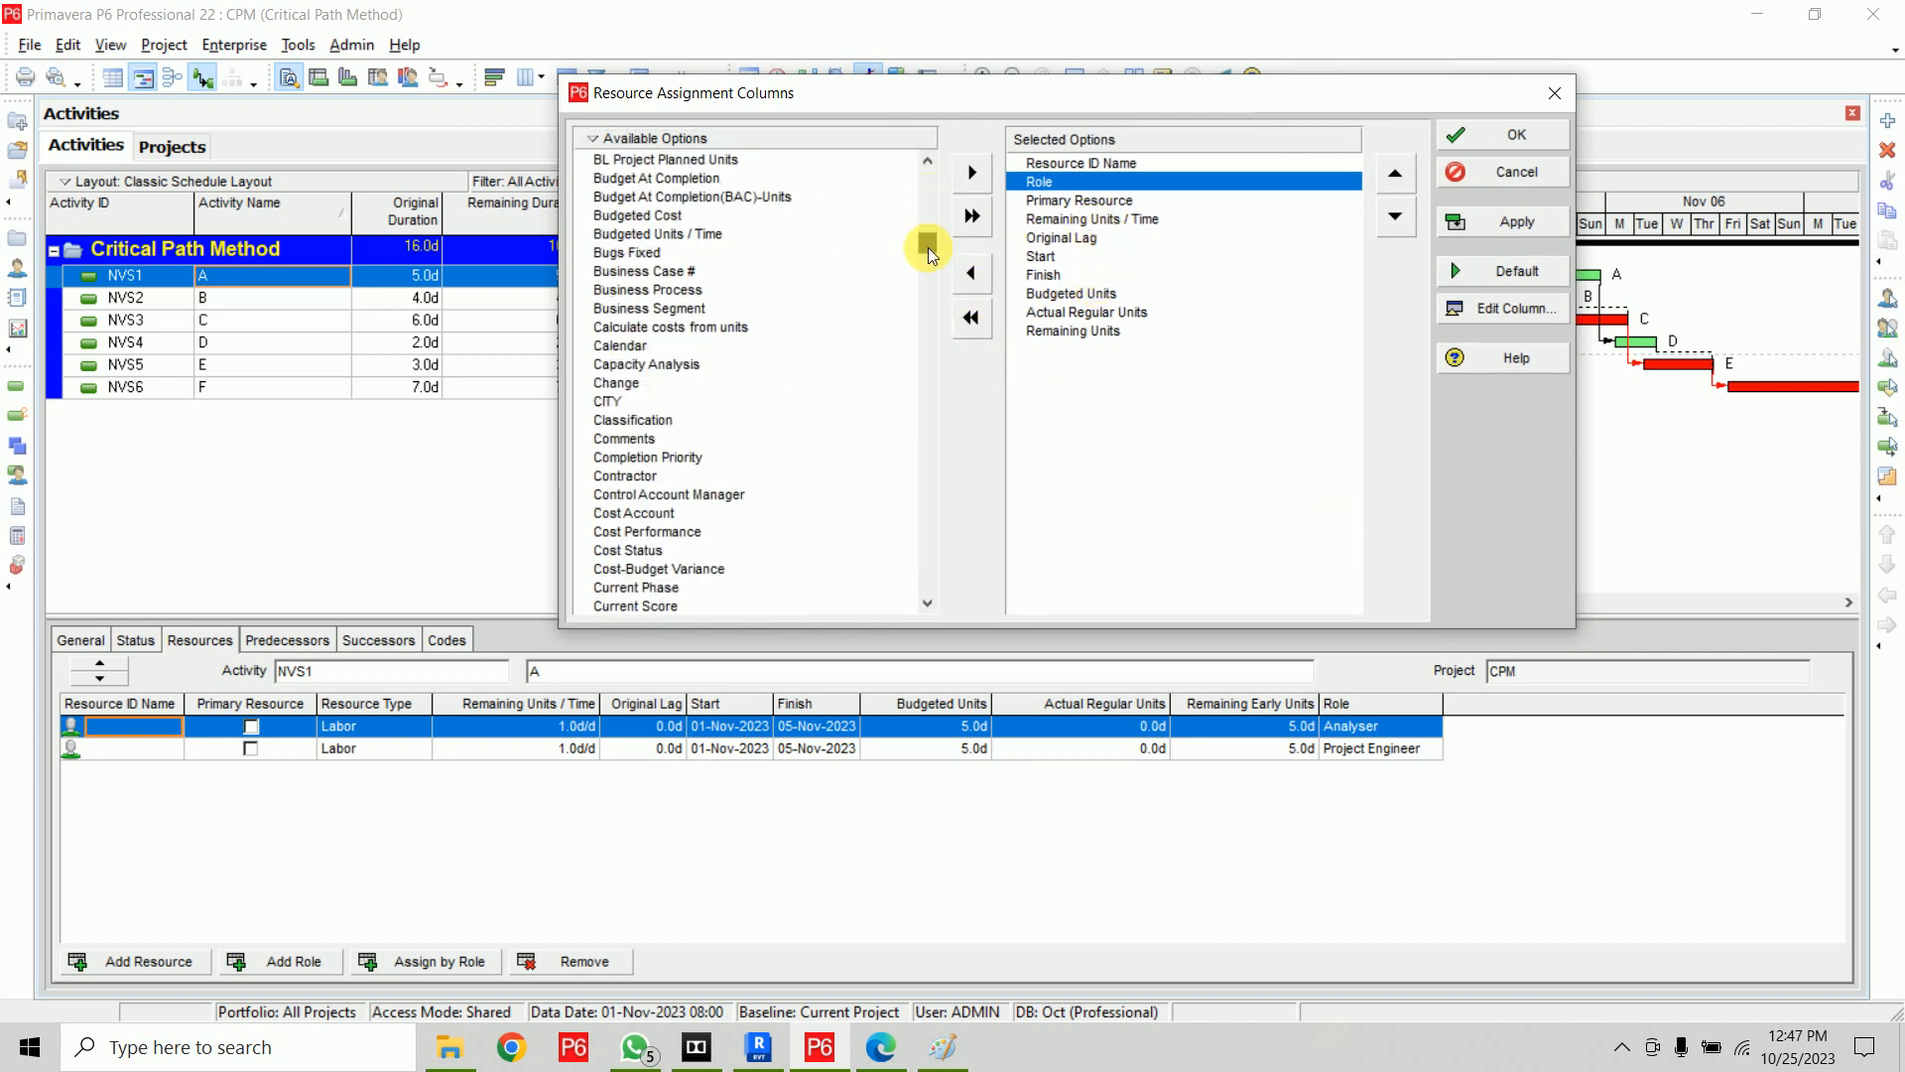
left_click(709, 234)
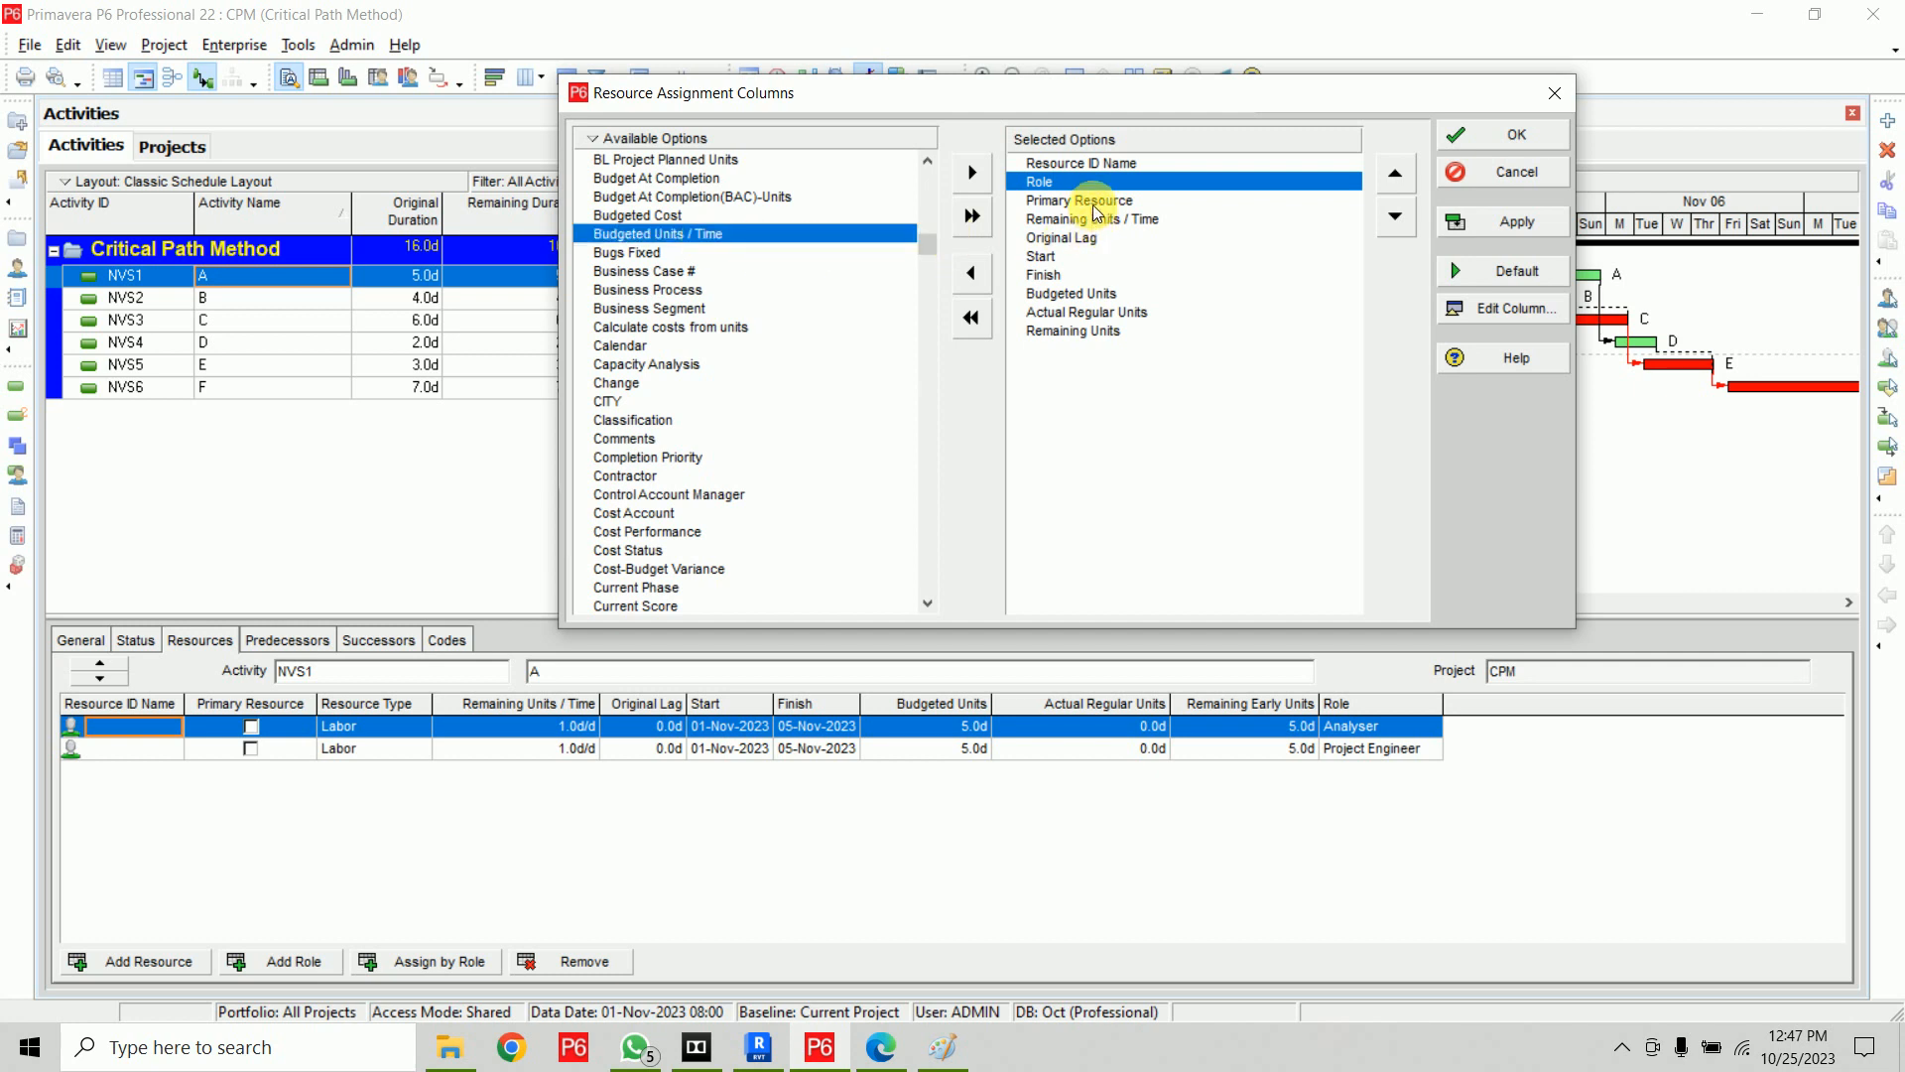
left_click(1092, 200)
left_click(993, 175)
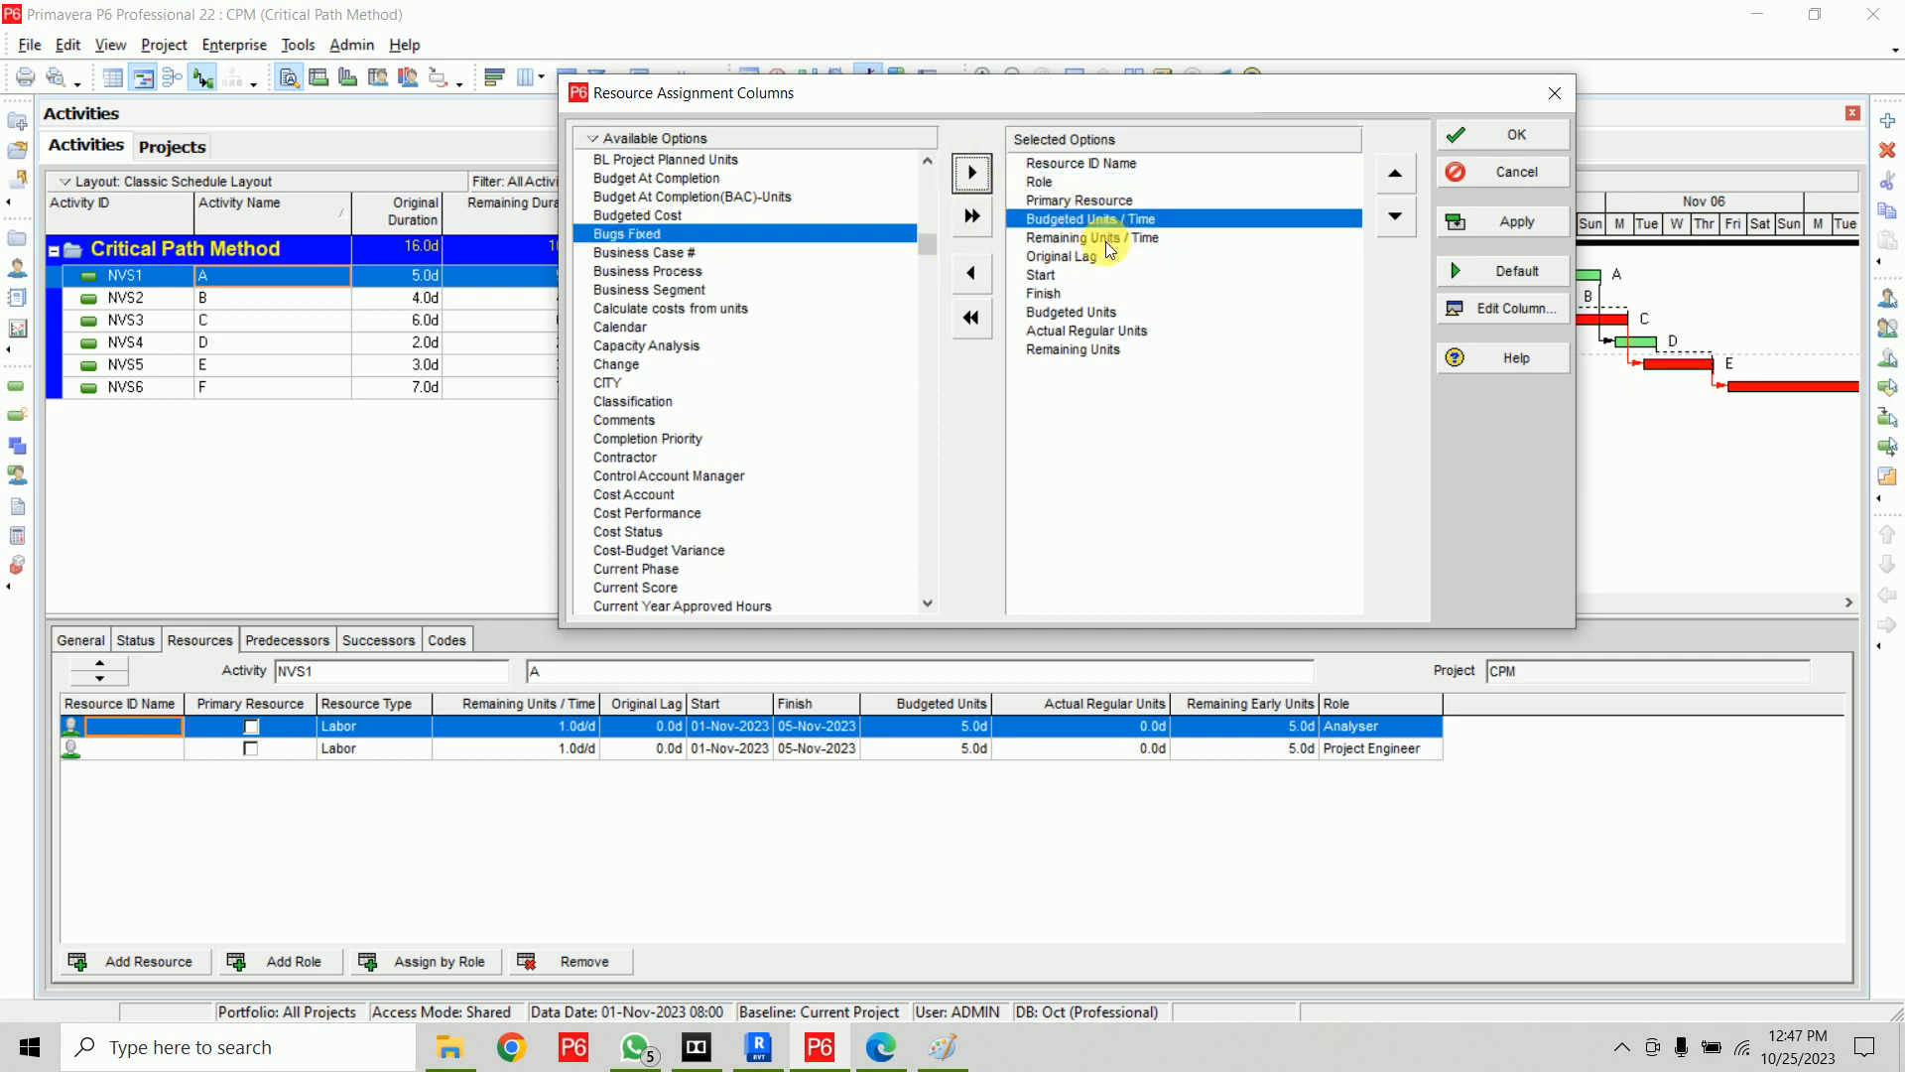
left_click(1097, 313)
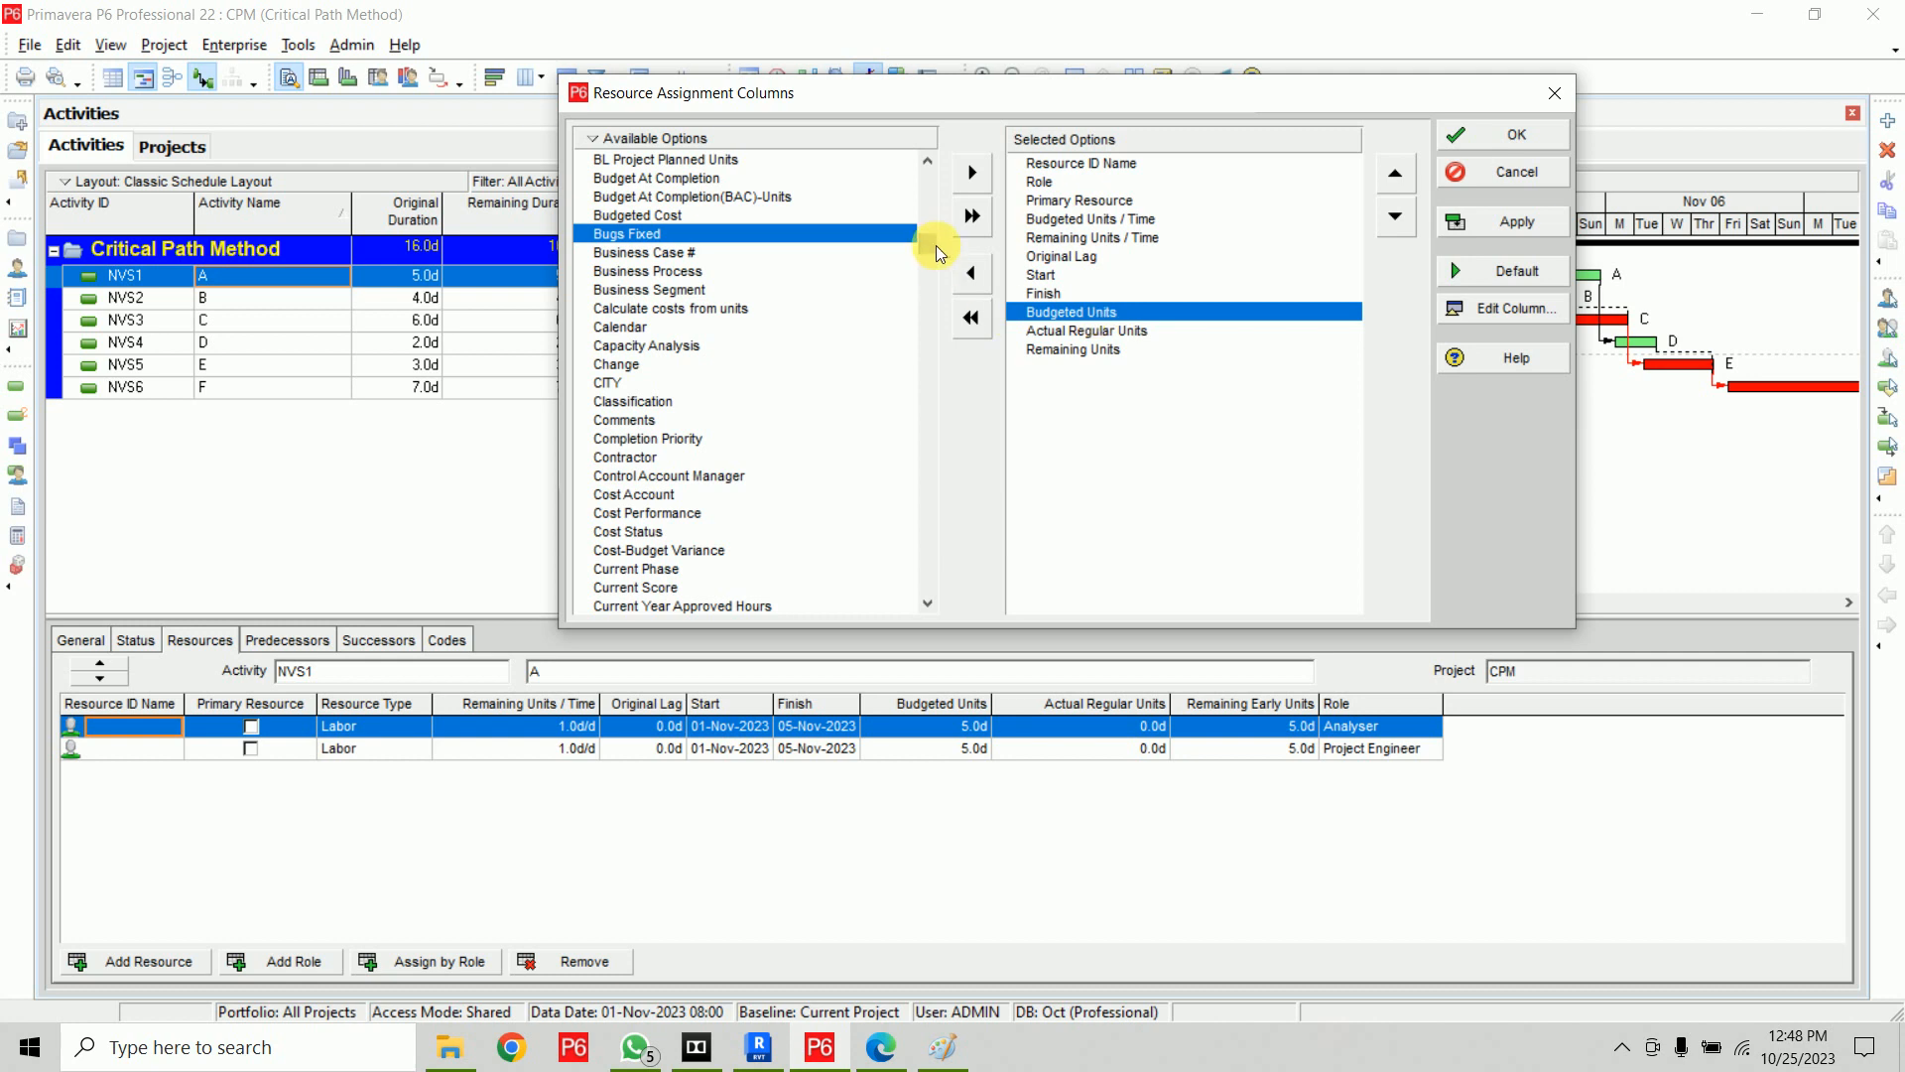
left_click(685, 216)
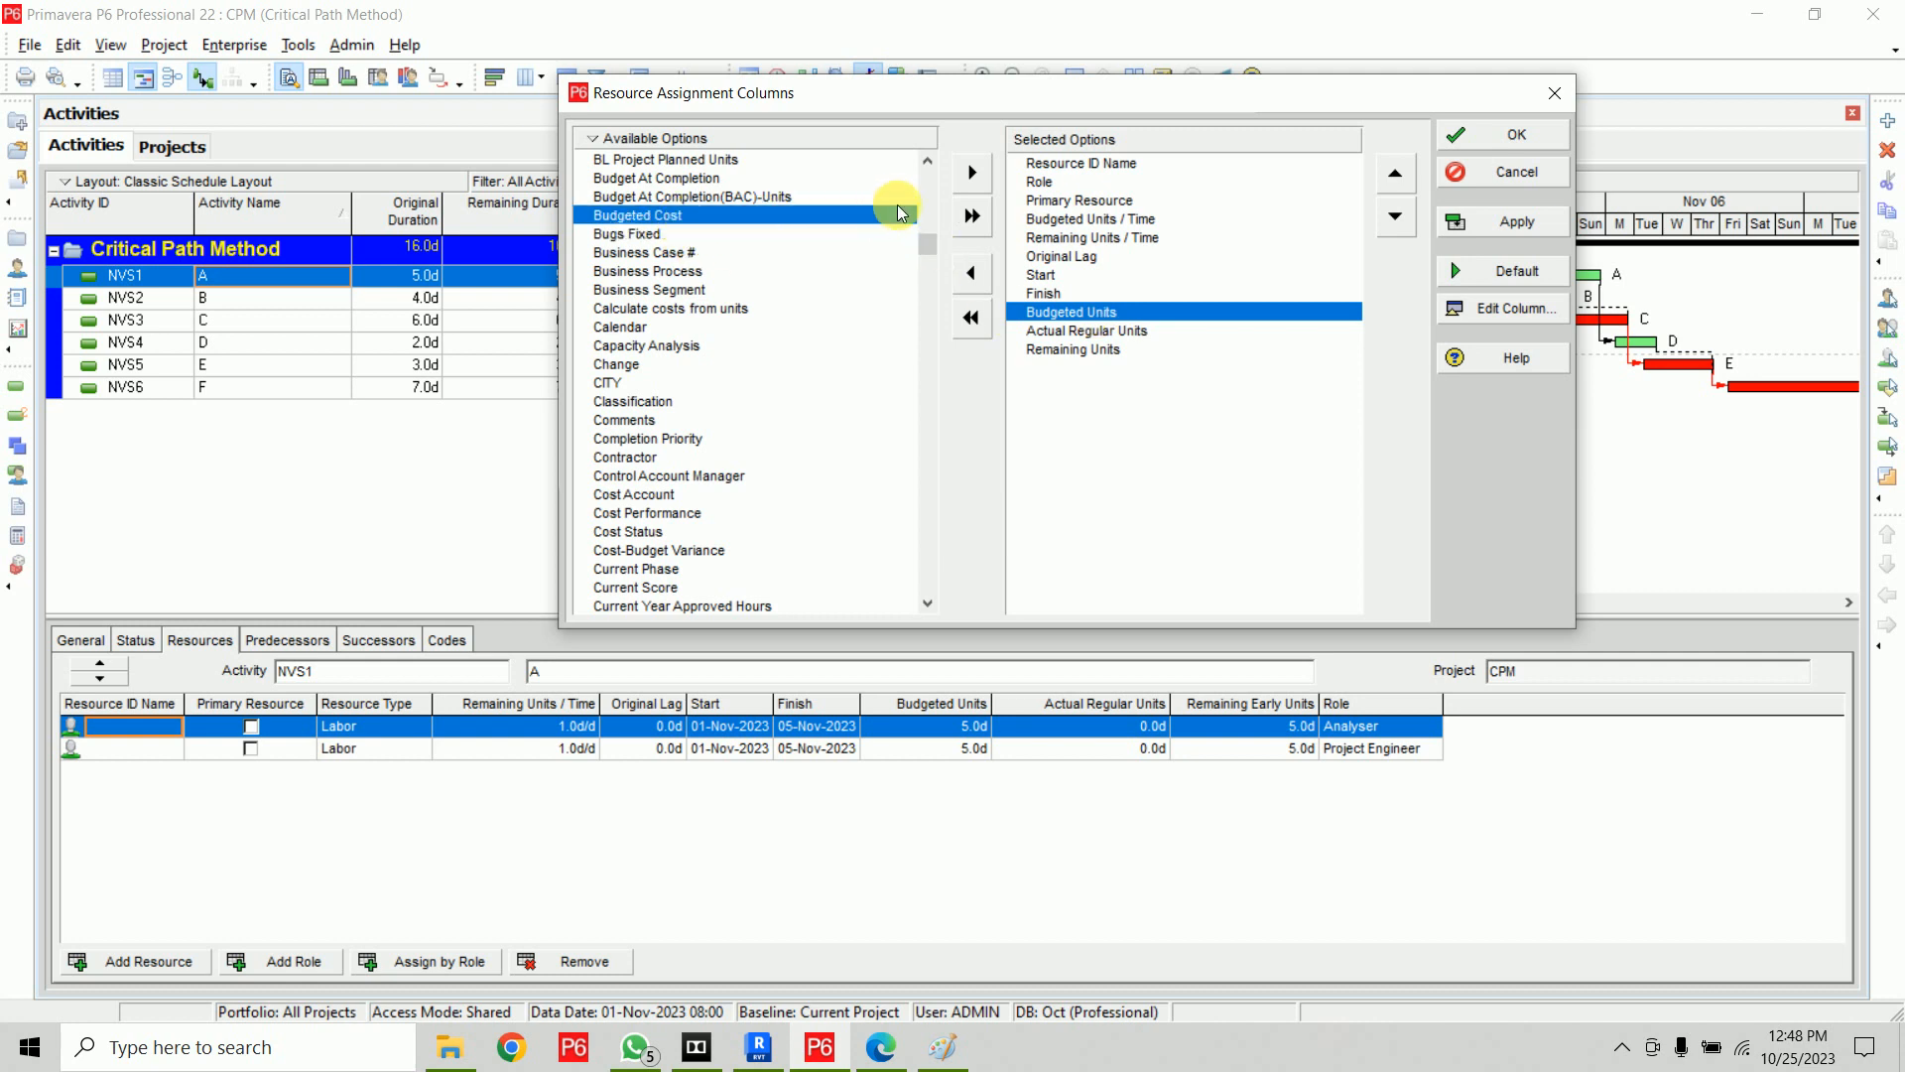
left_click(974, 176)
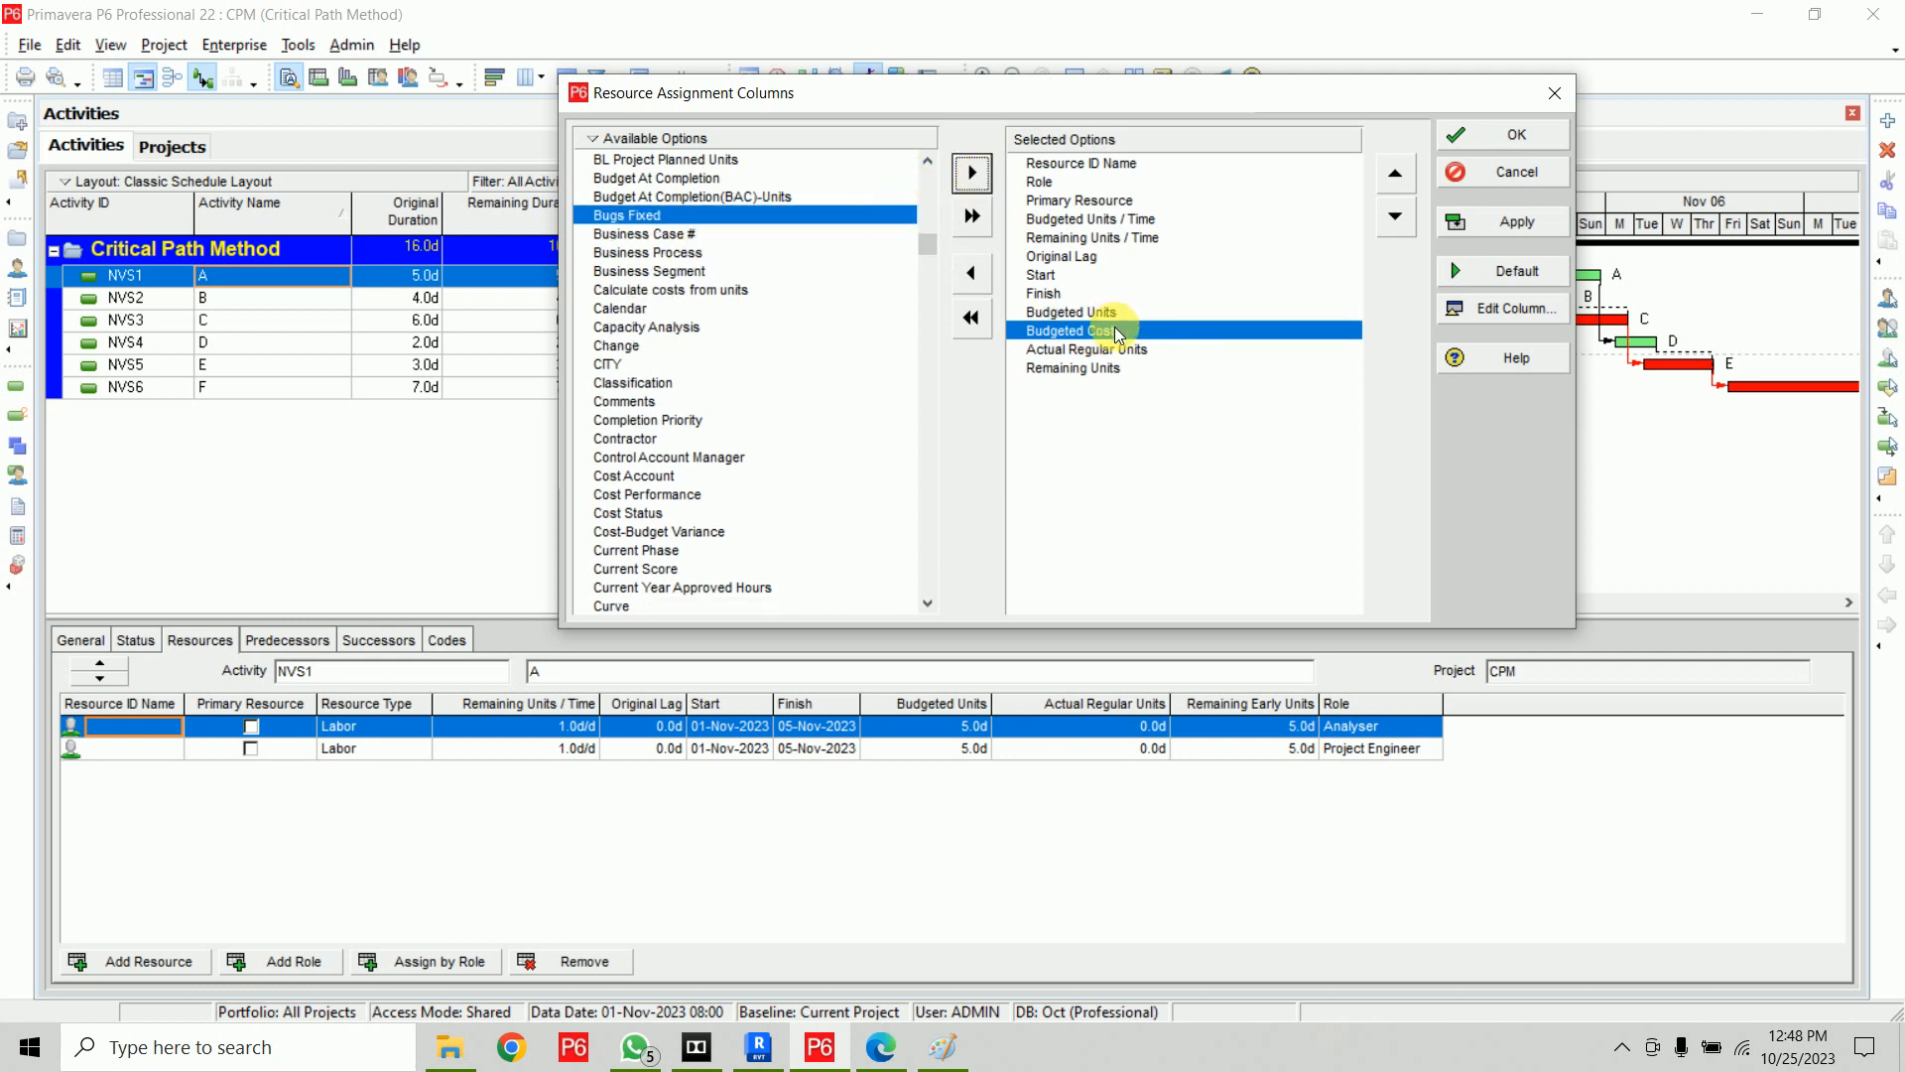
Add Rate Source after Remaining Units to the resource assignment columns and apply the column layout
left_click_drag(931, 242, 929, 523)
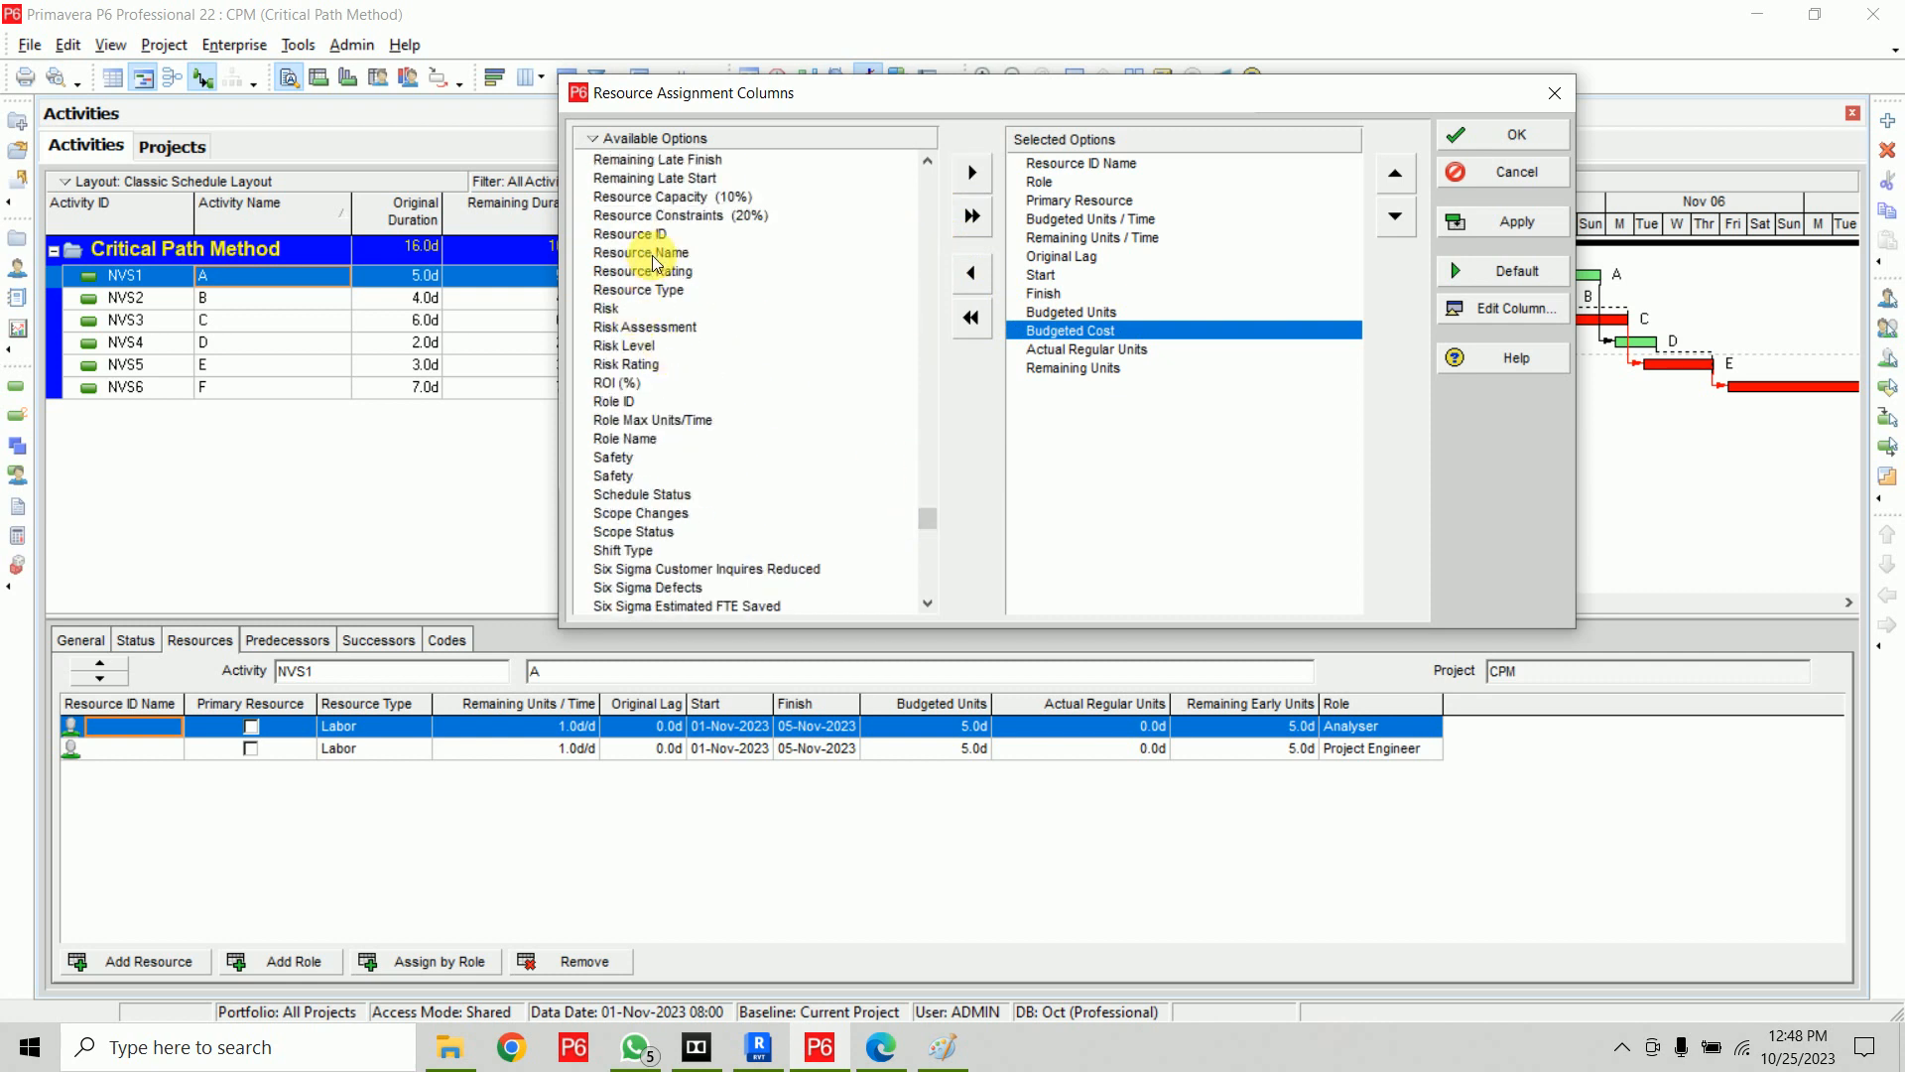
scroll(658, 261, "up", 1)
scroll(658, 261, "up", 5)
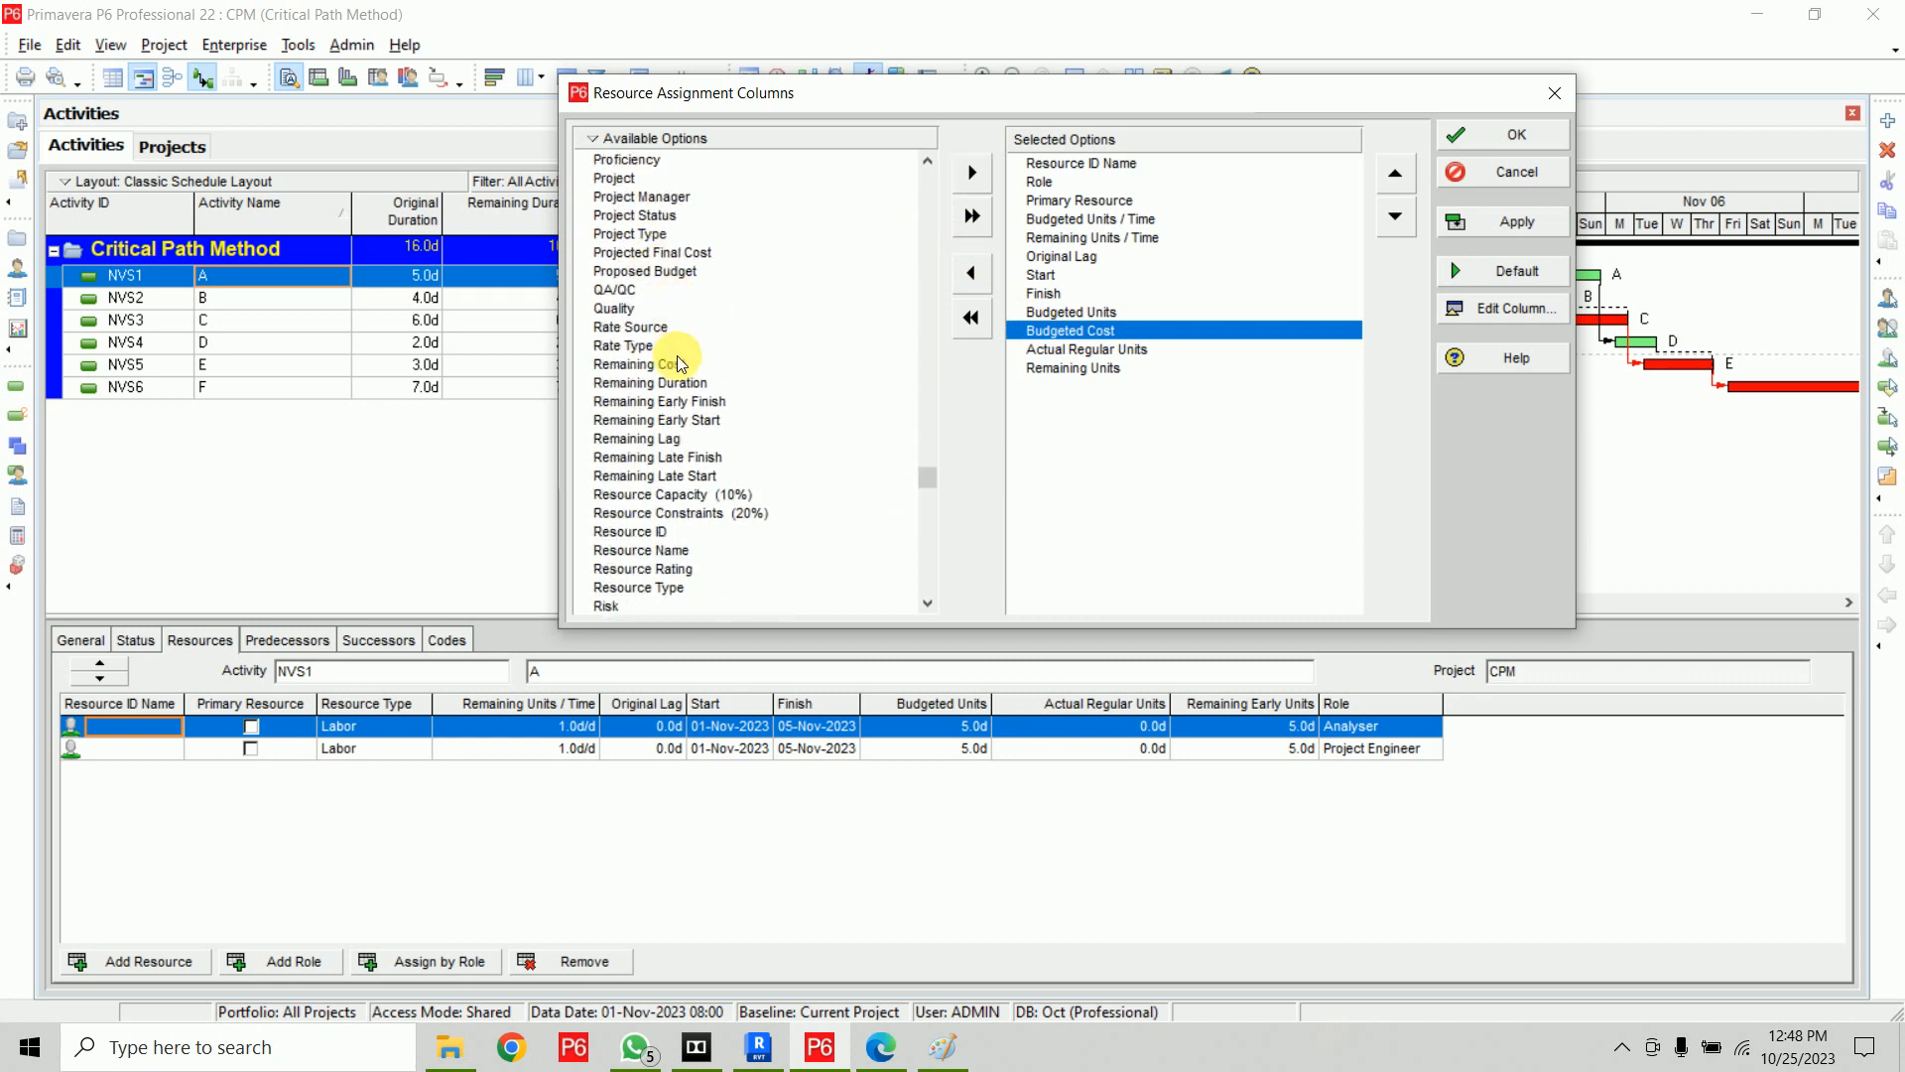
left_click(655, 327)
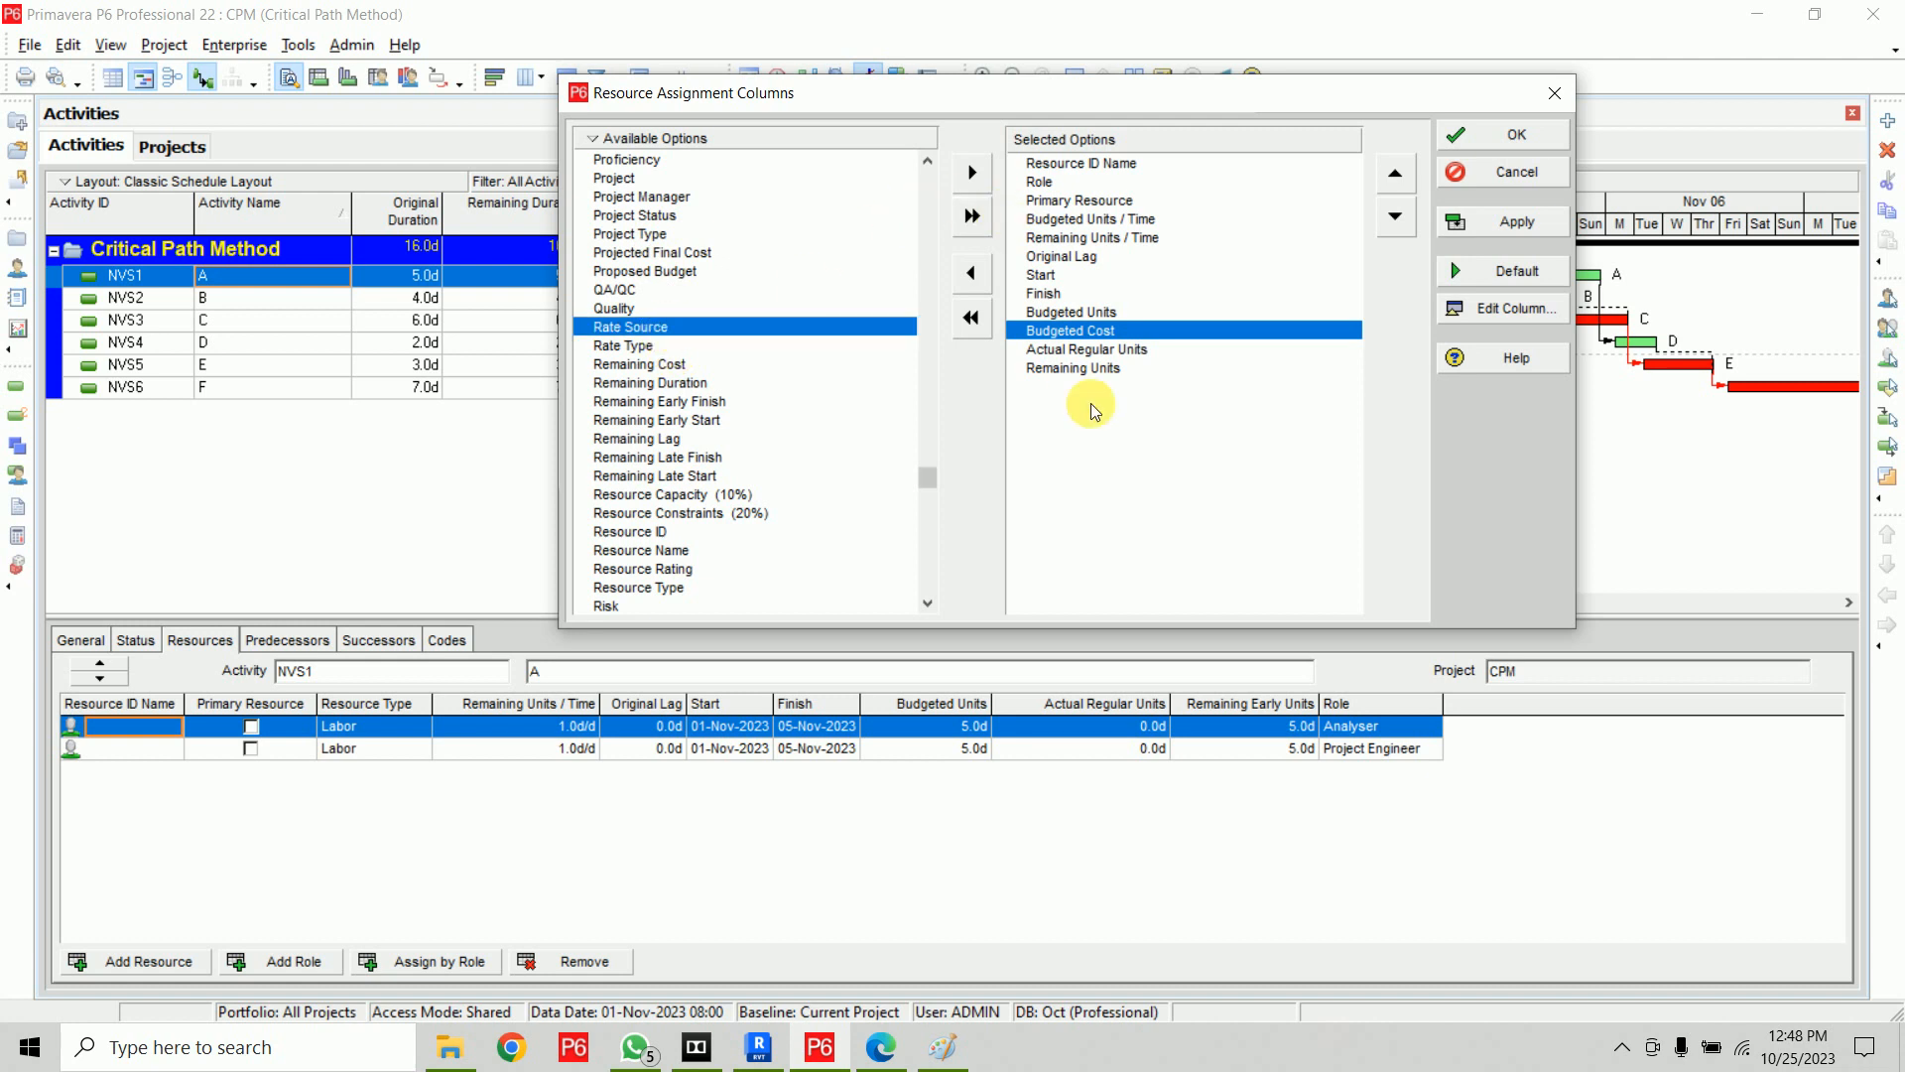
left_click(1097, 380)
left_click(972, 172)
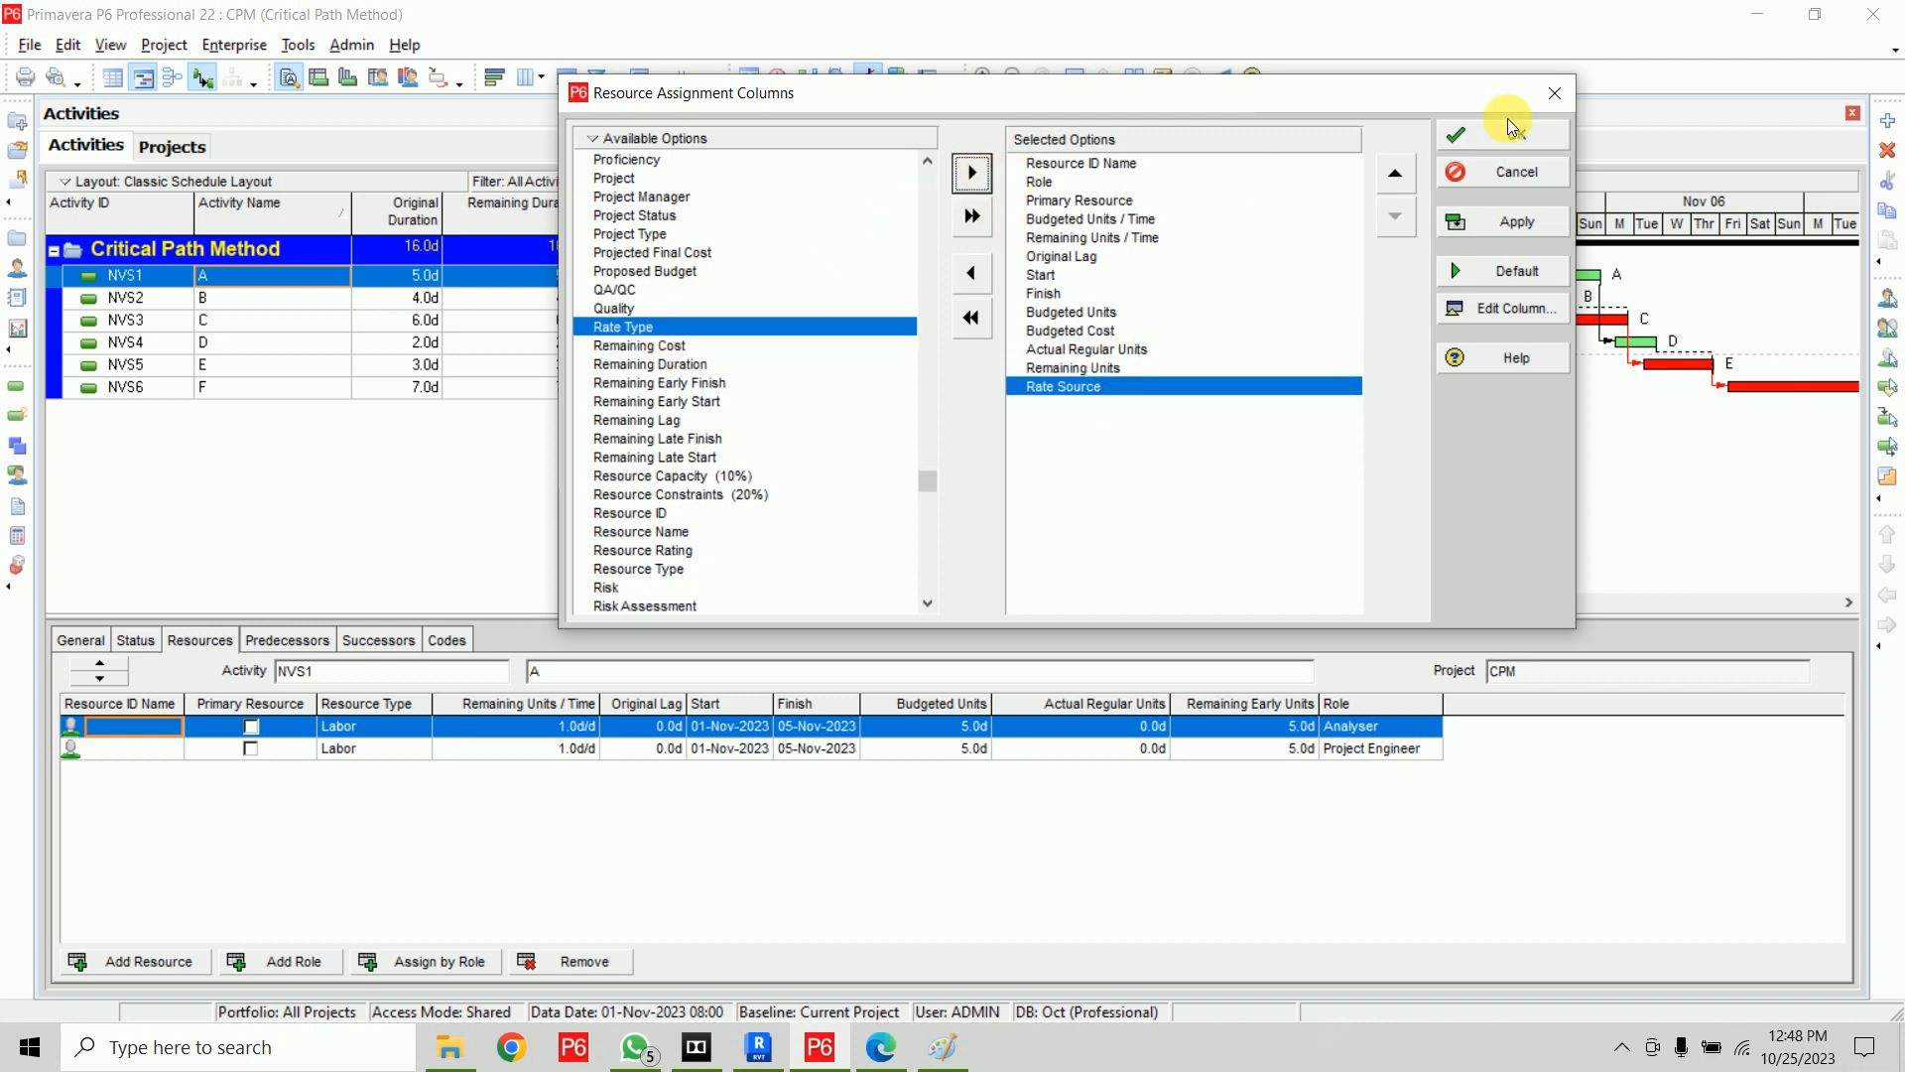
left_click(1508, 133)
Widen the Rate Source and Budgeted Cost columns in activity A's resource assignment table
left_click_drag(1604, 703, 1687, 707)
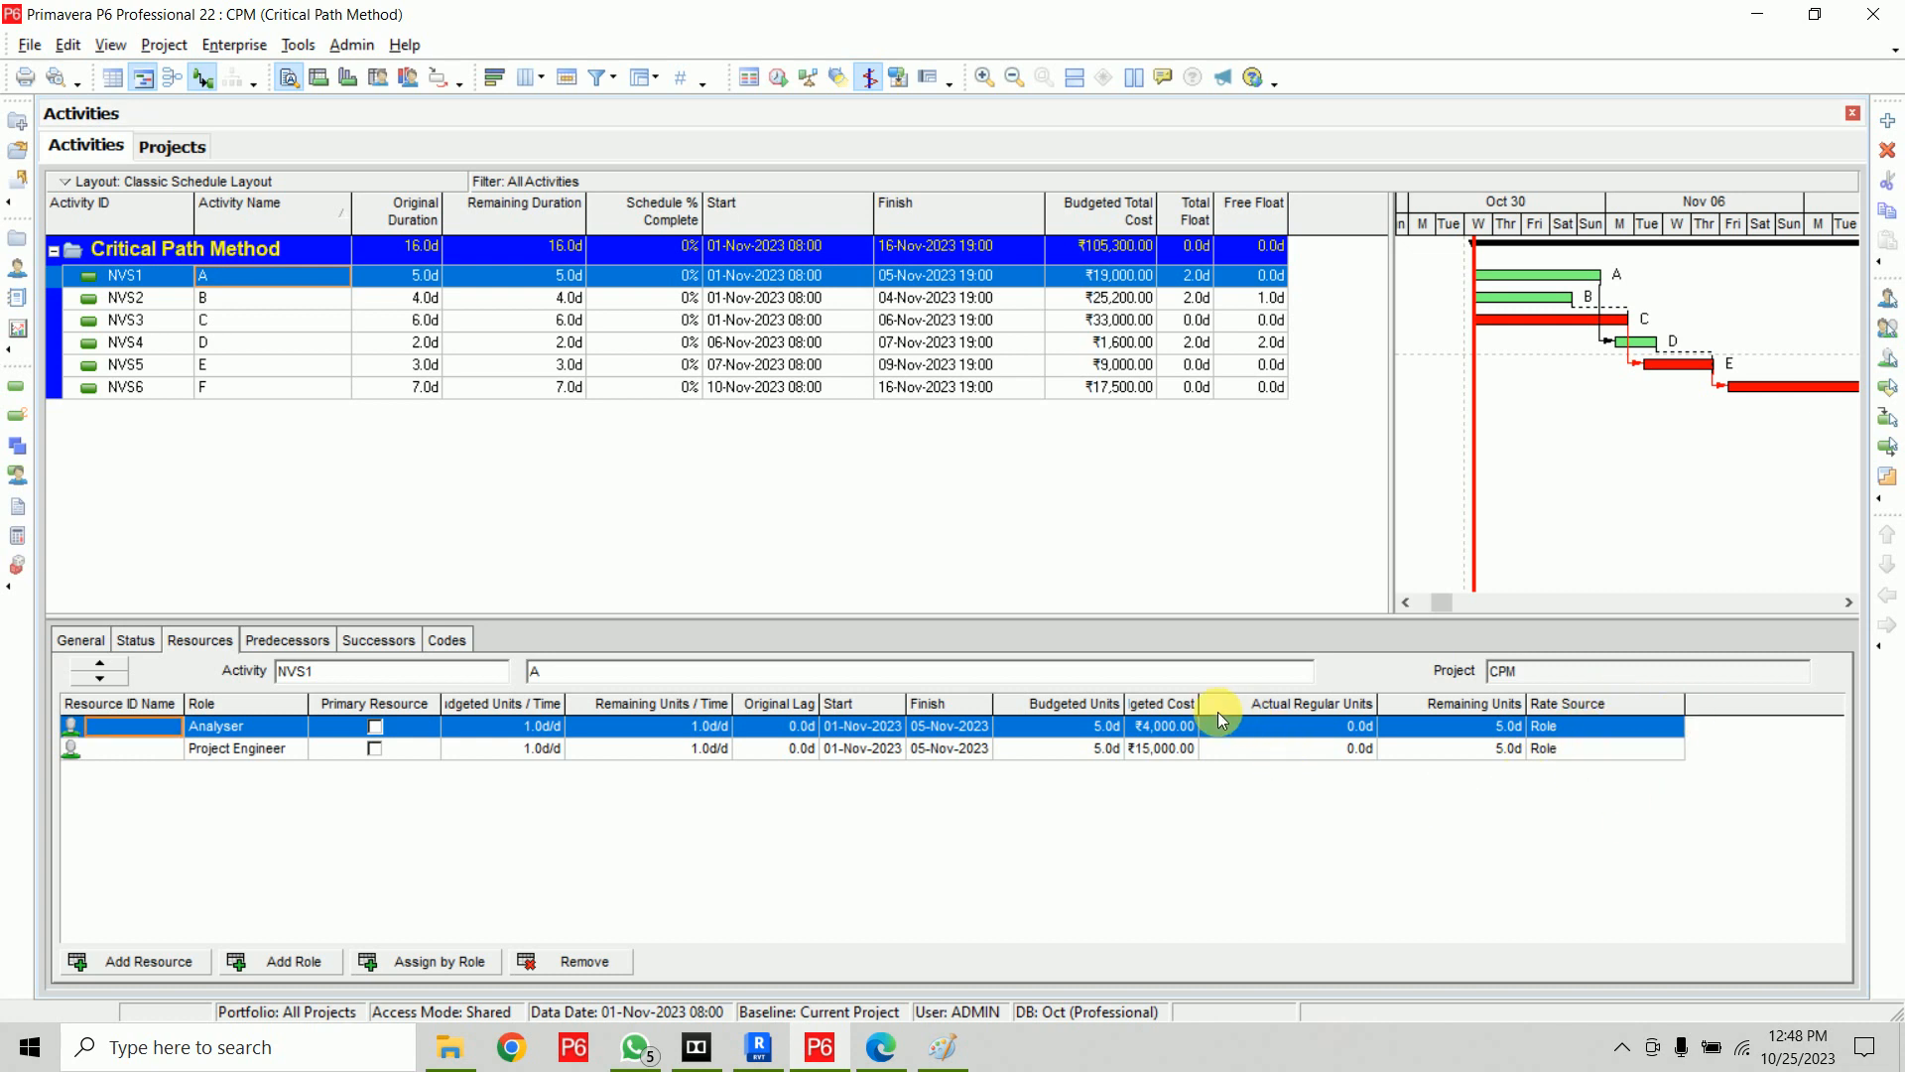
left_click_drag(1199, 719, 1265, 721)
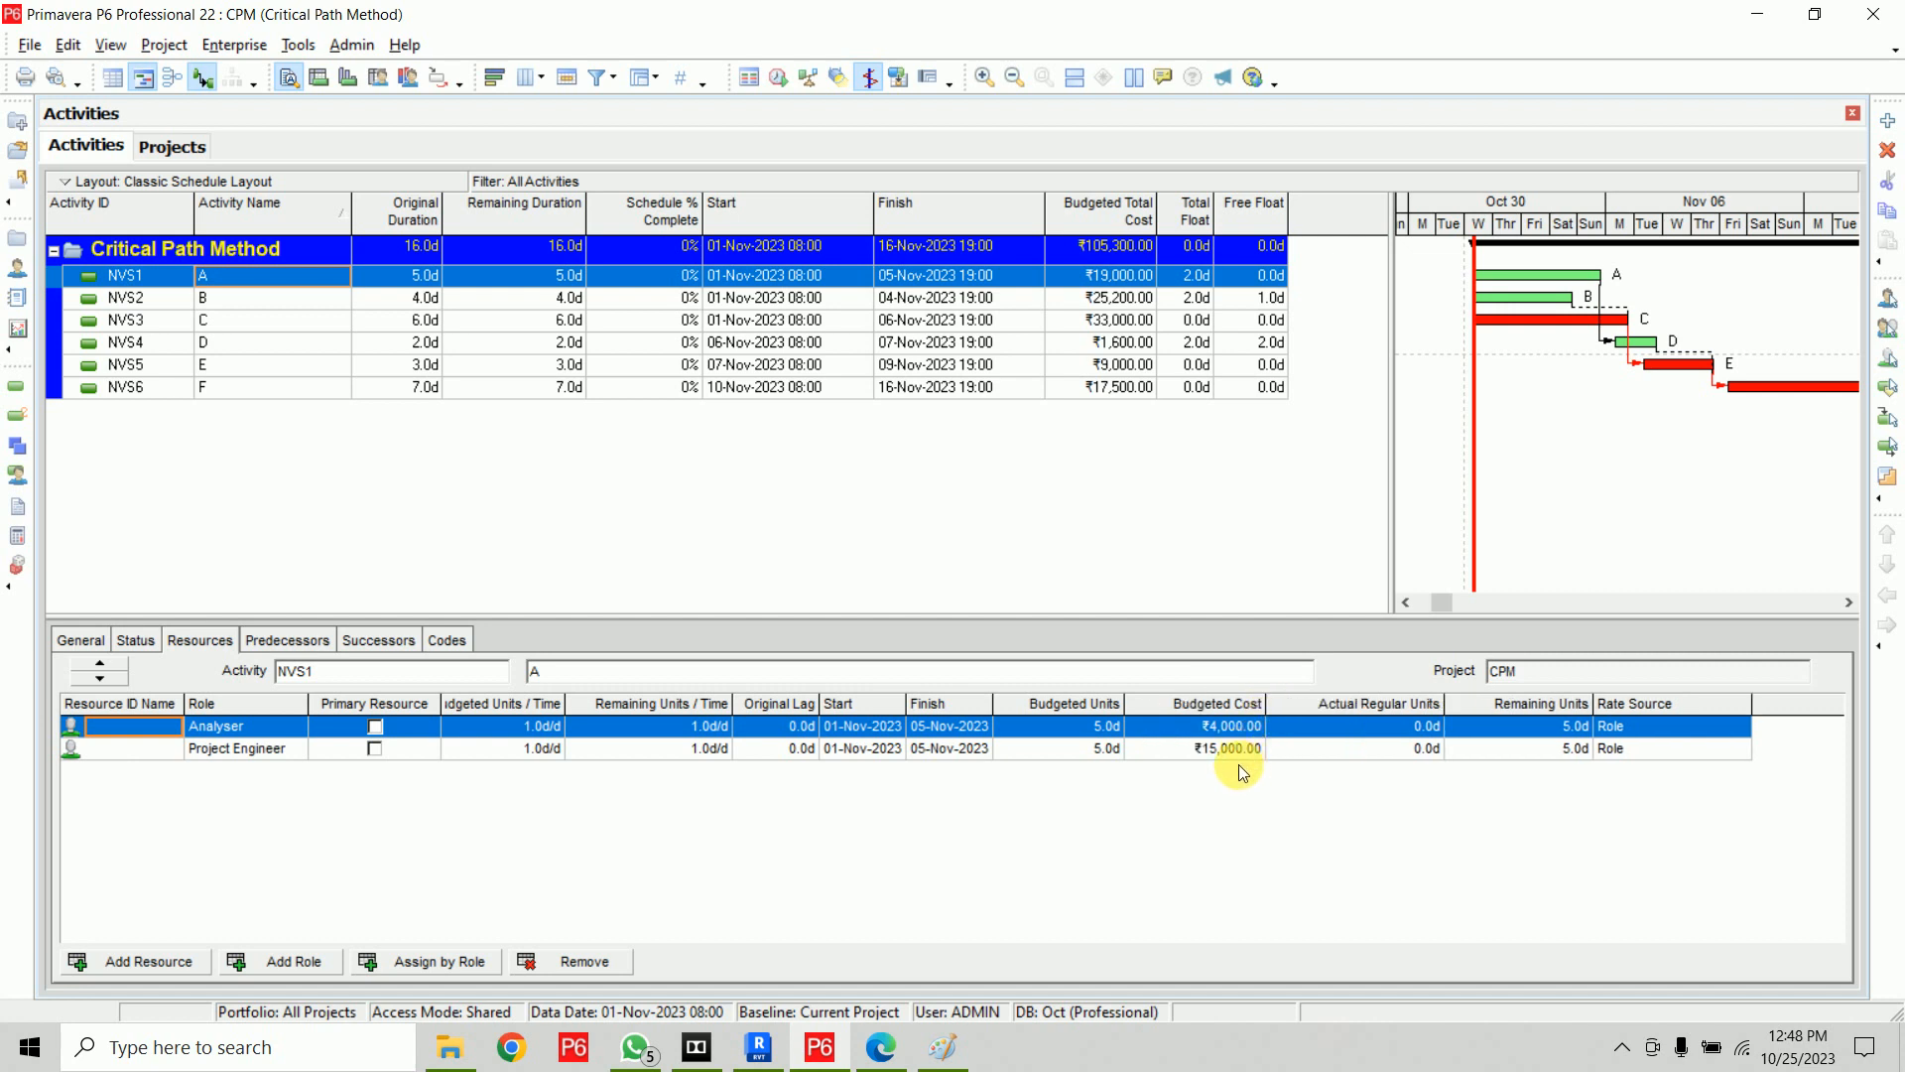
left_click(1236, 752)
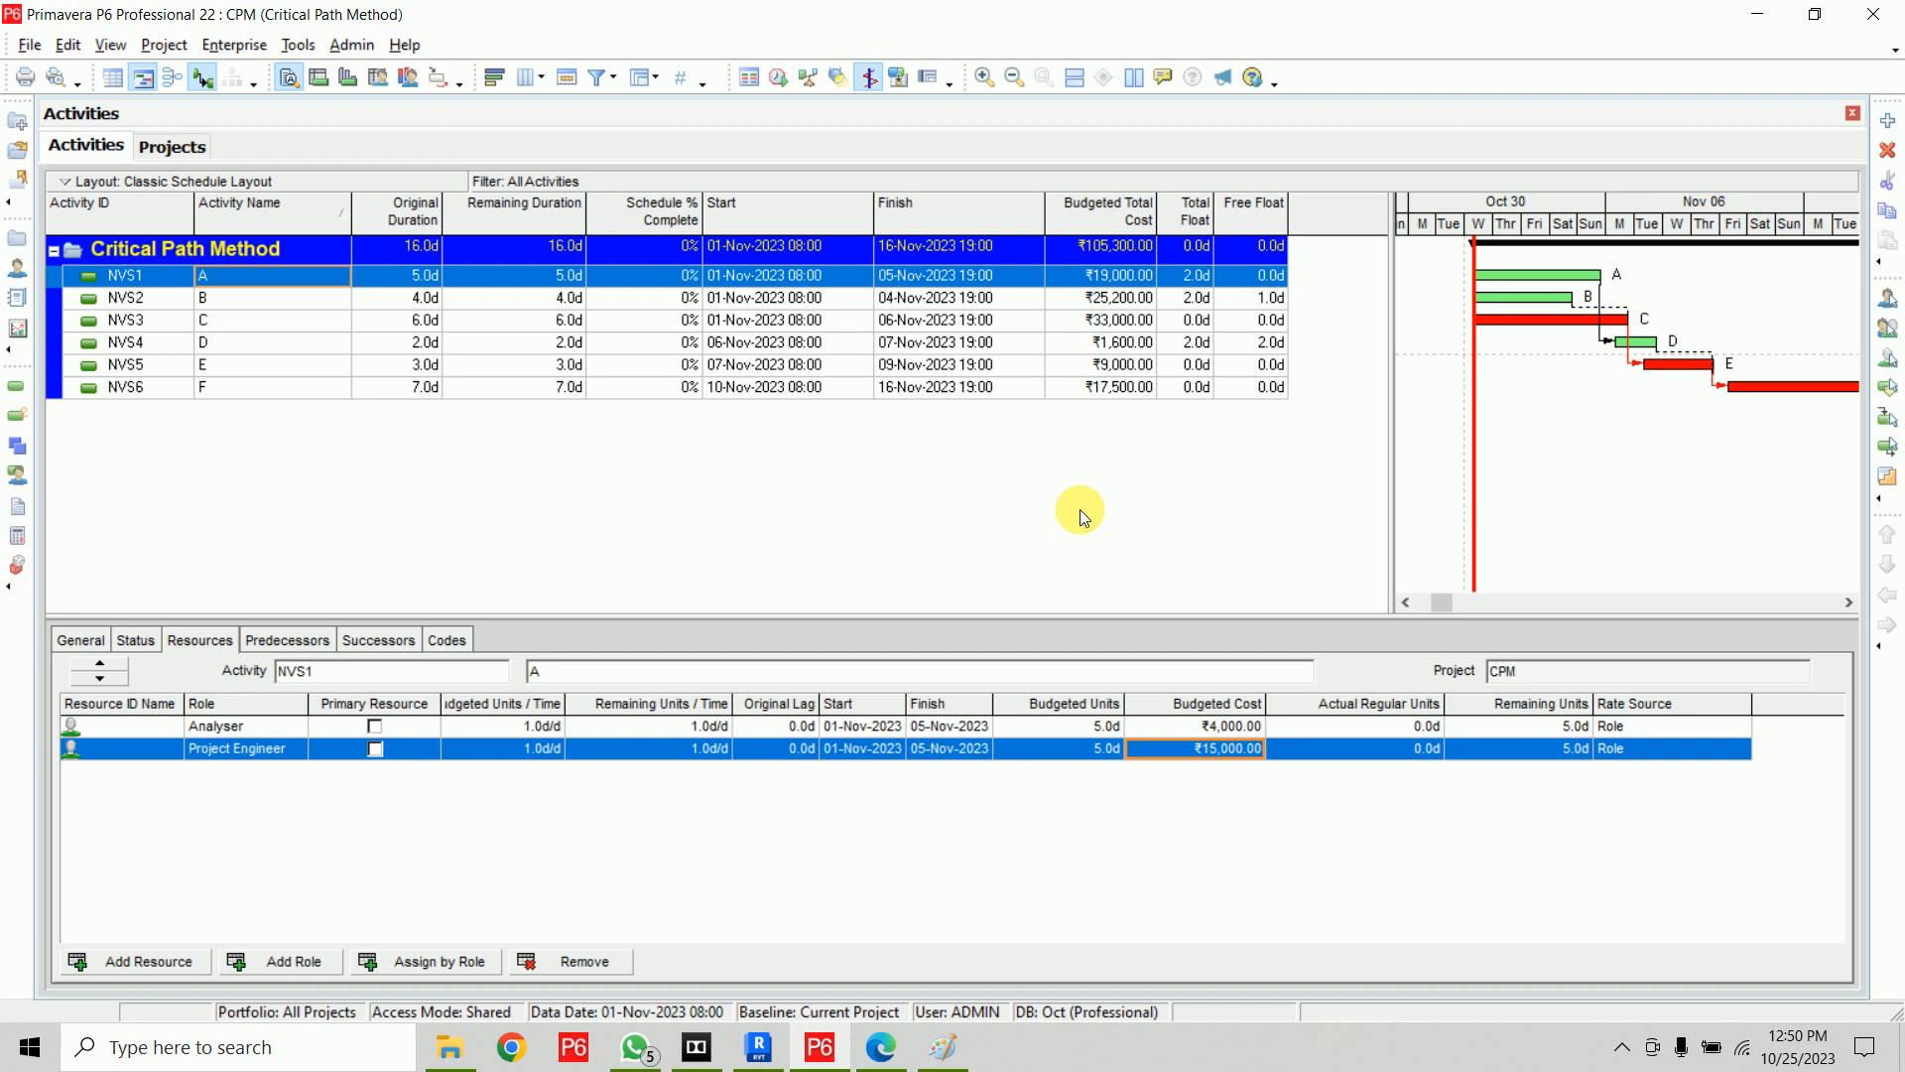
Open the enterprise Resources list and delete all existing resources, choosing to delete the selected resources
left_click(242, 45)
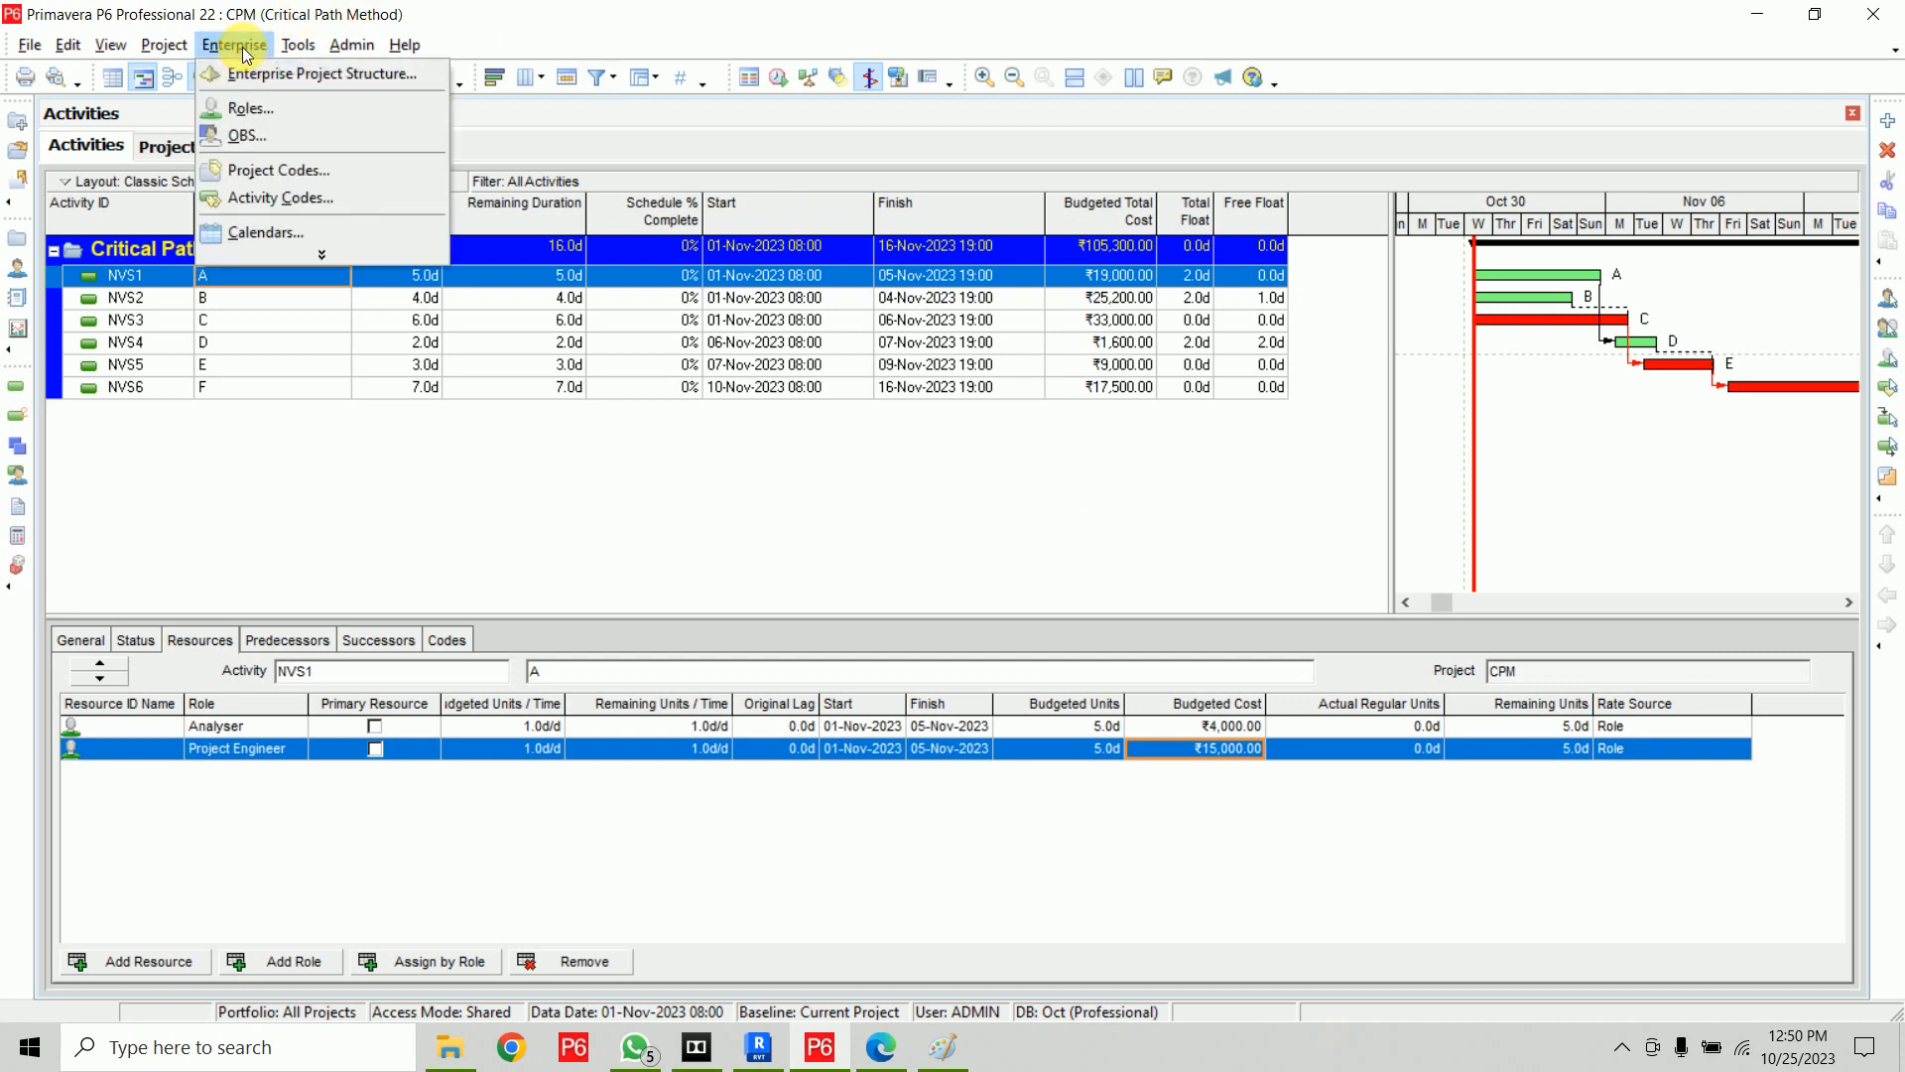
left_click(322, 255)
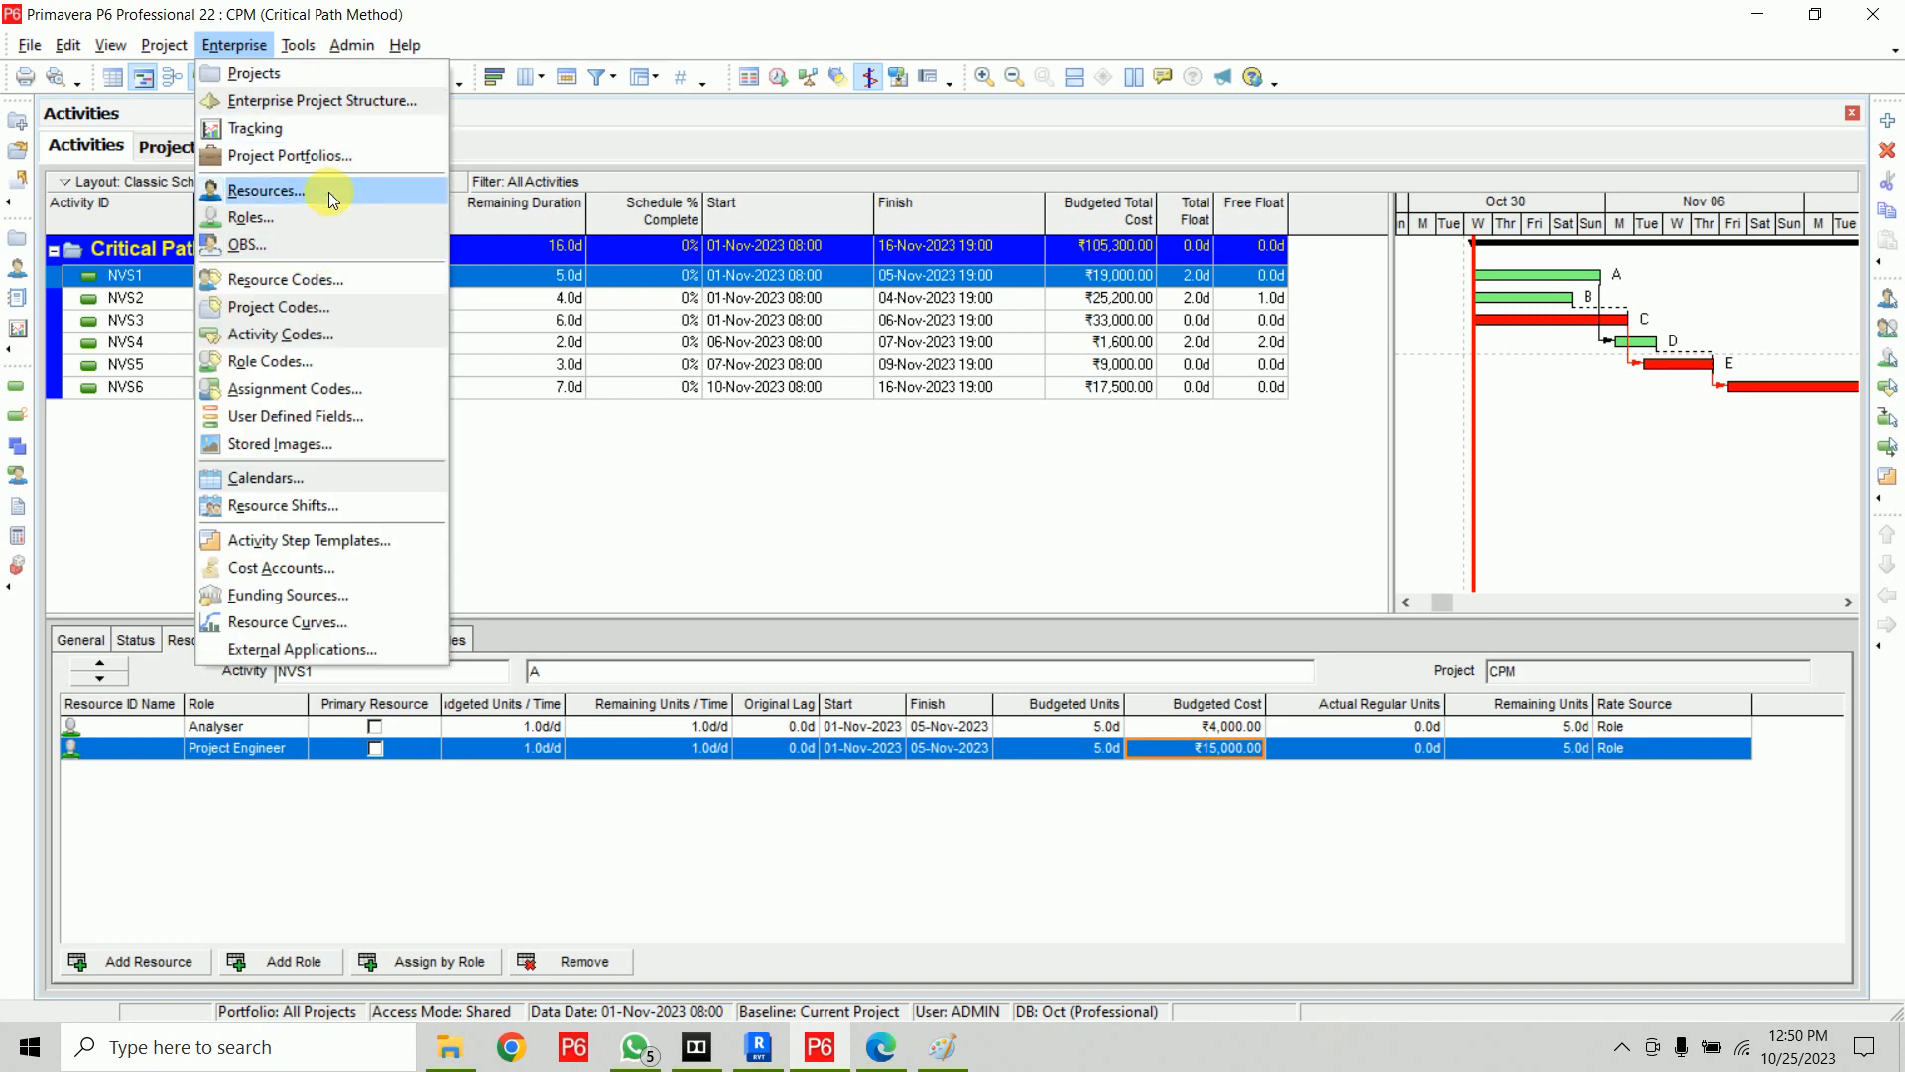
left_click(329, 192)
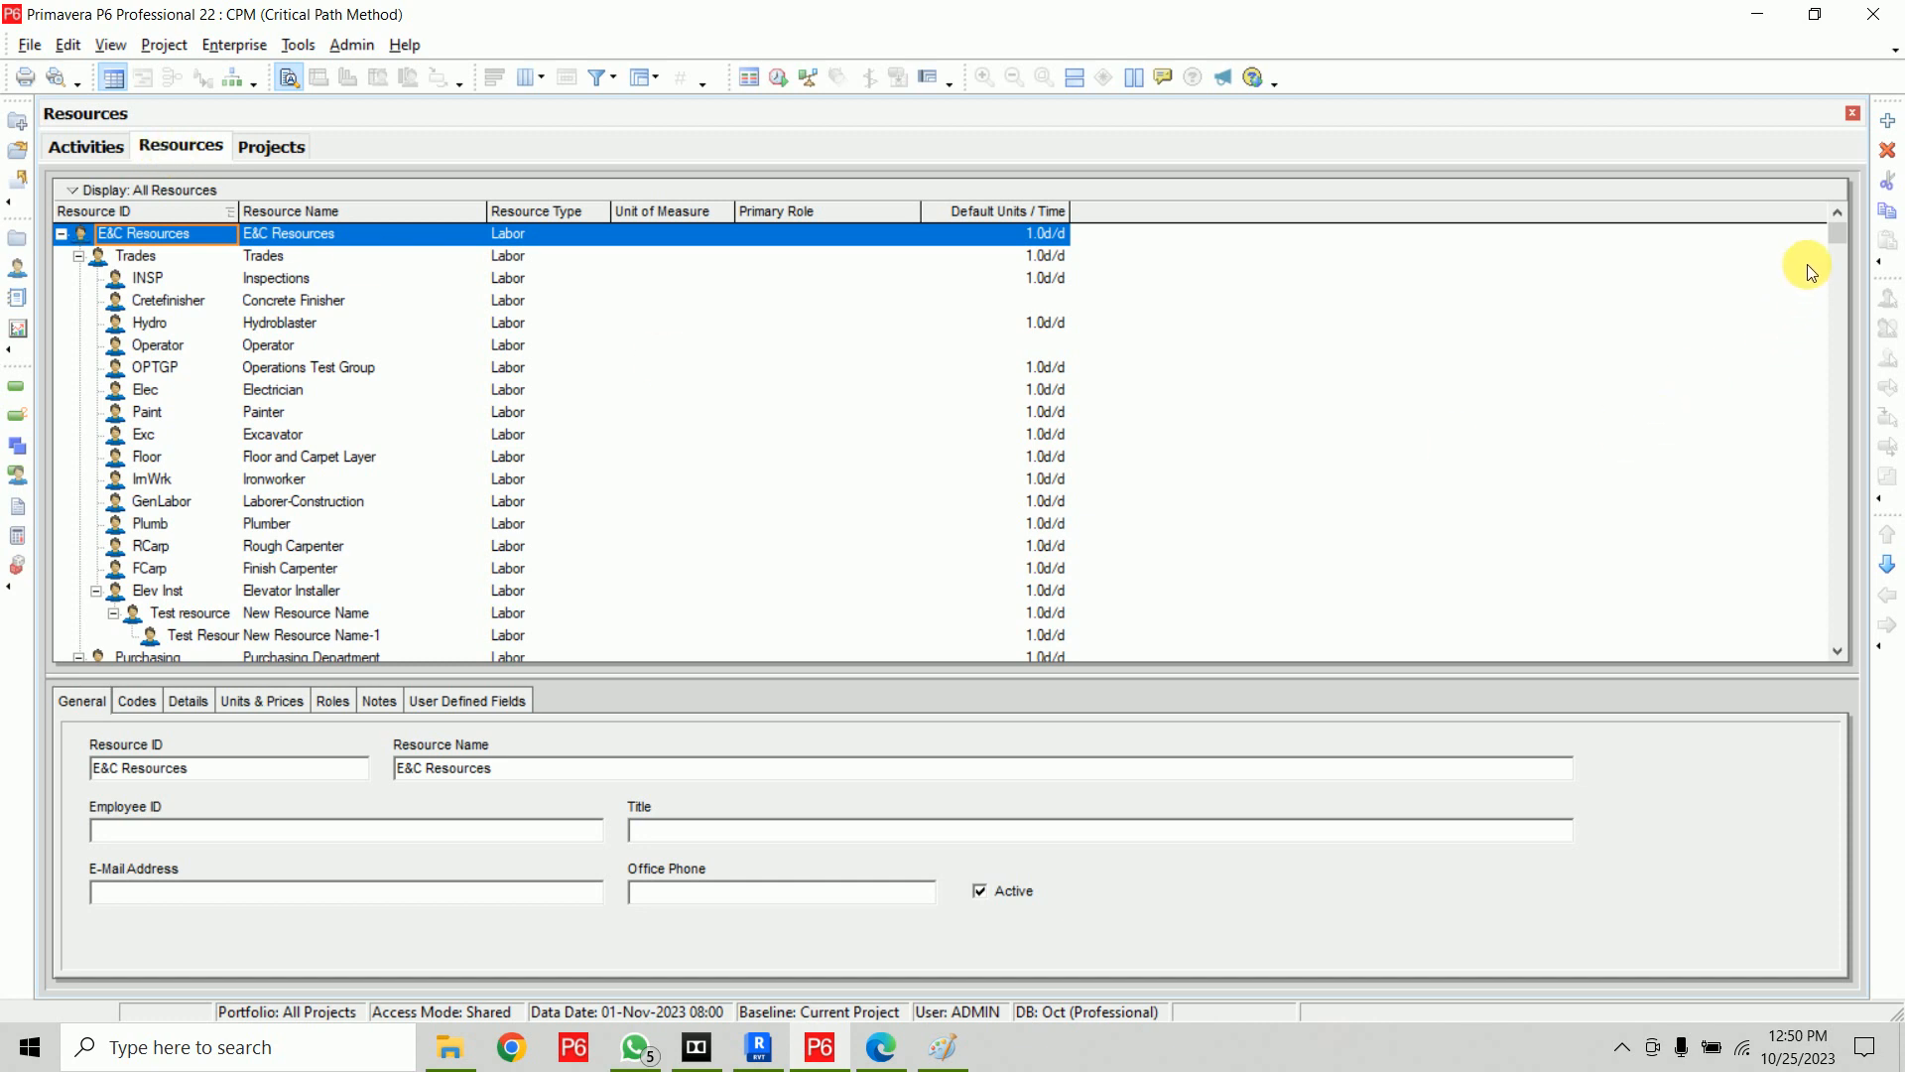
left_click_drag(1839, 228, 1803, 76)
scroll(744, 373, "down", 7)
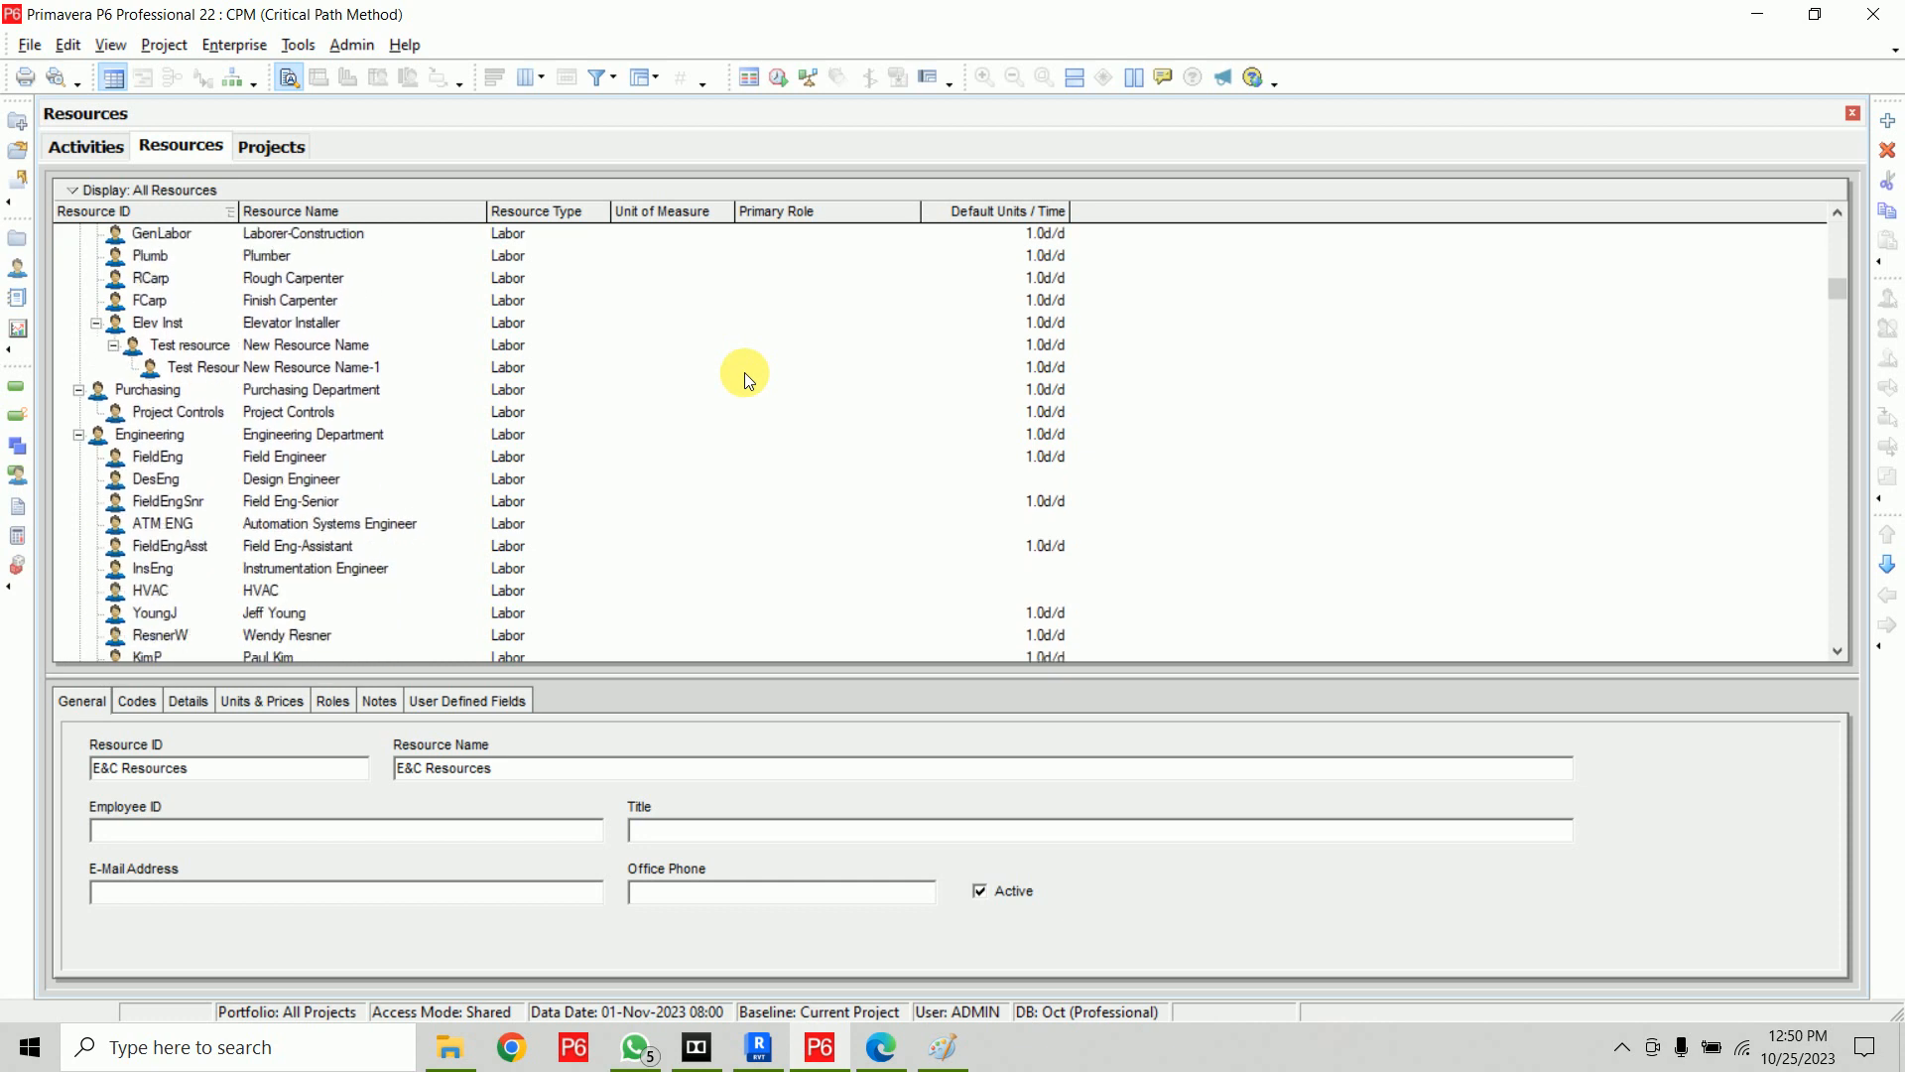
left_click_drag(1837, 326, 1807, 657)
key("ctrl+a")
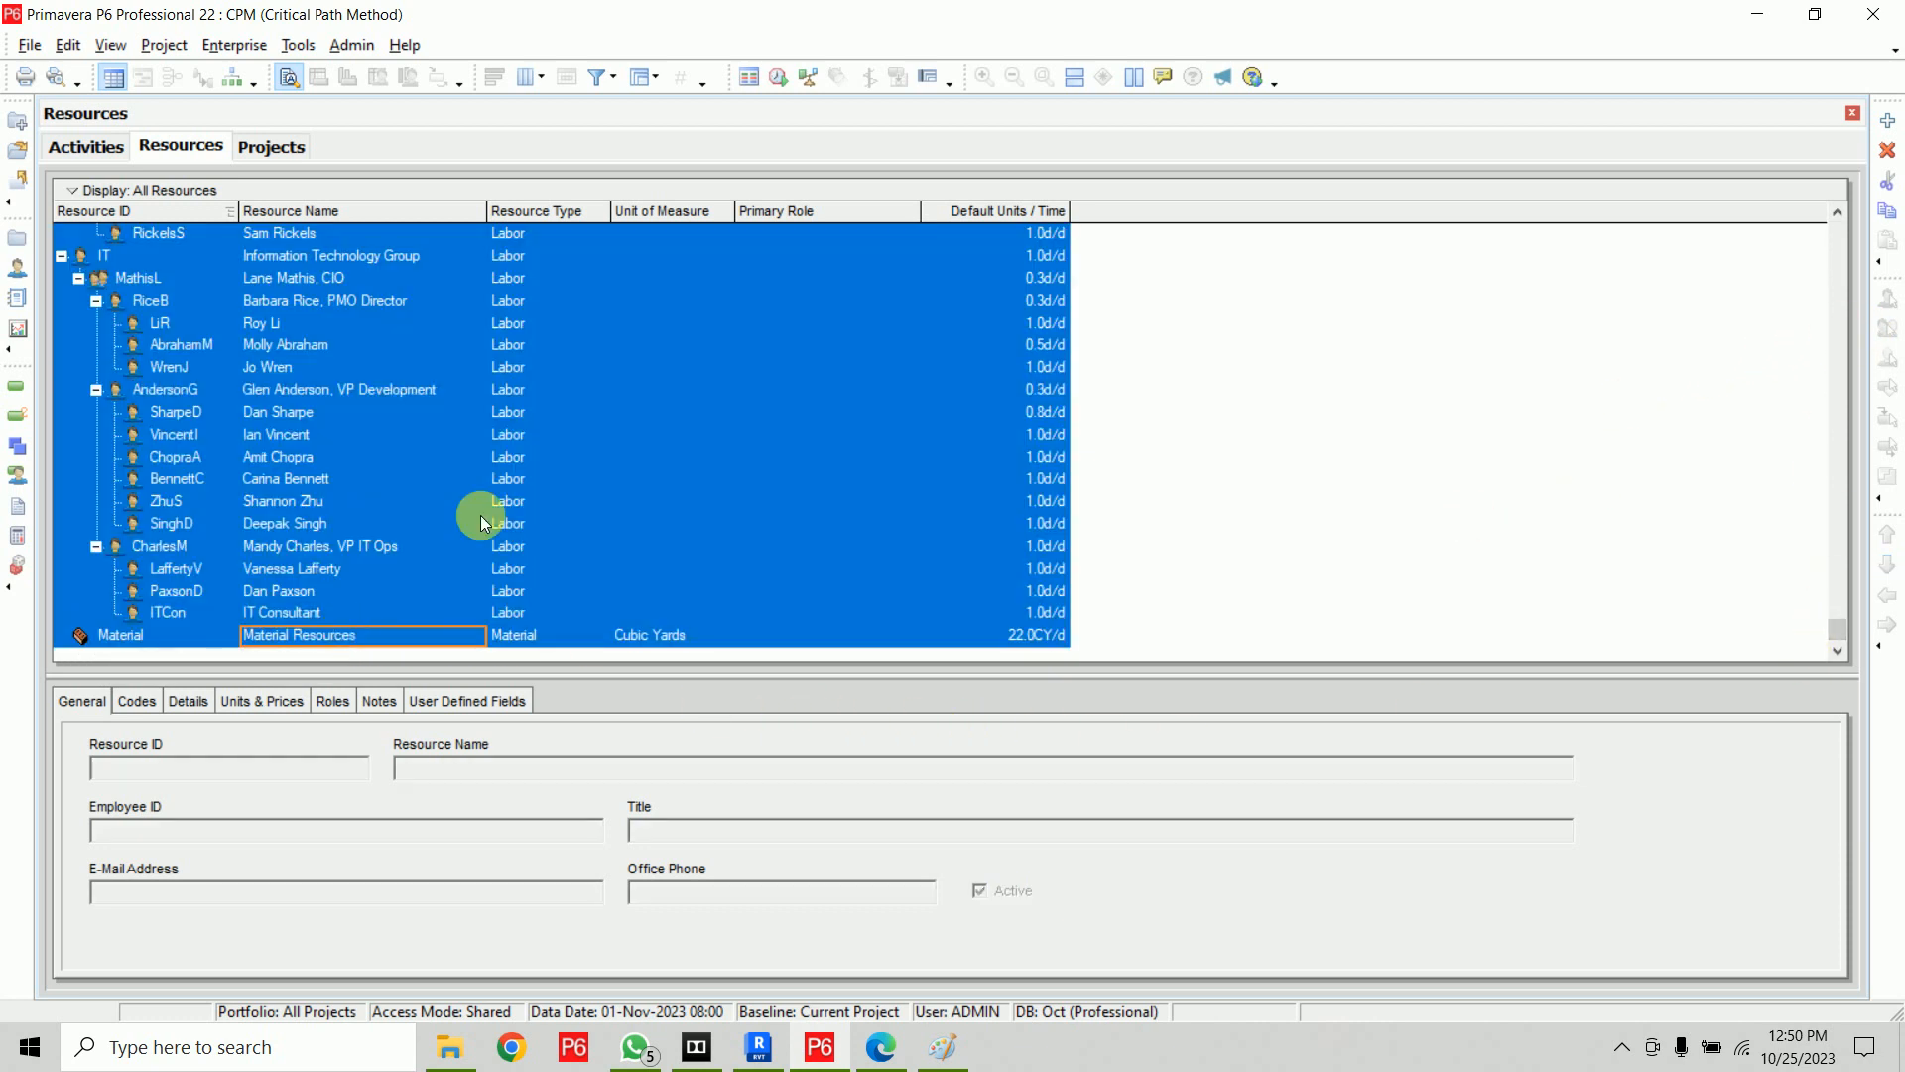
scroll(605, 347, "up", 10)
scroll(605, 348, "up", 15)
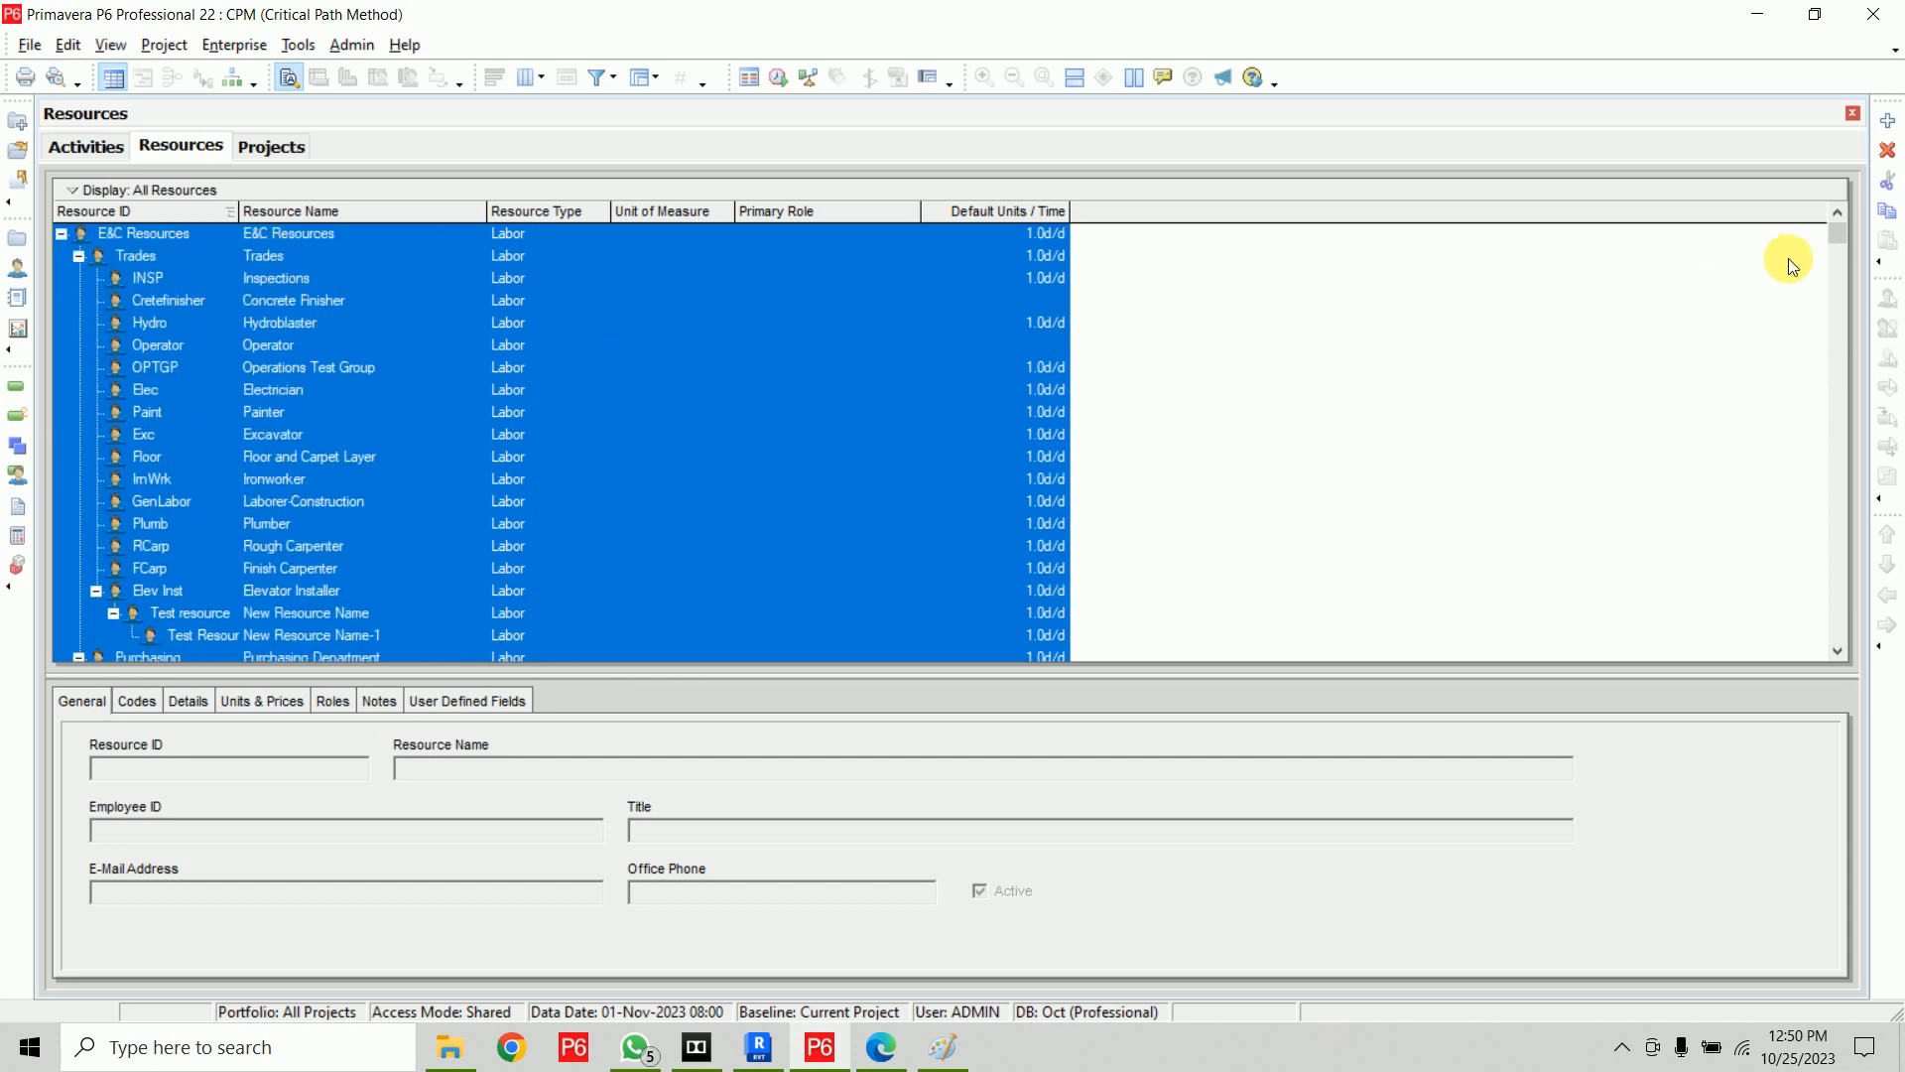
left_click(1888, 150)
left_click(829, 702)
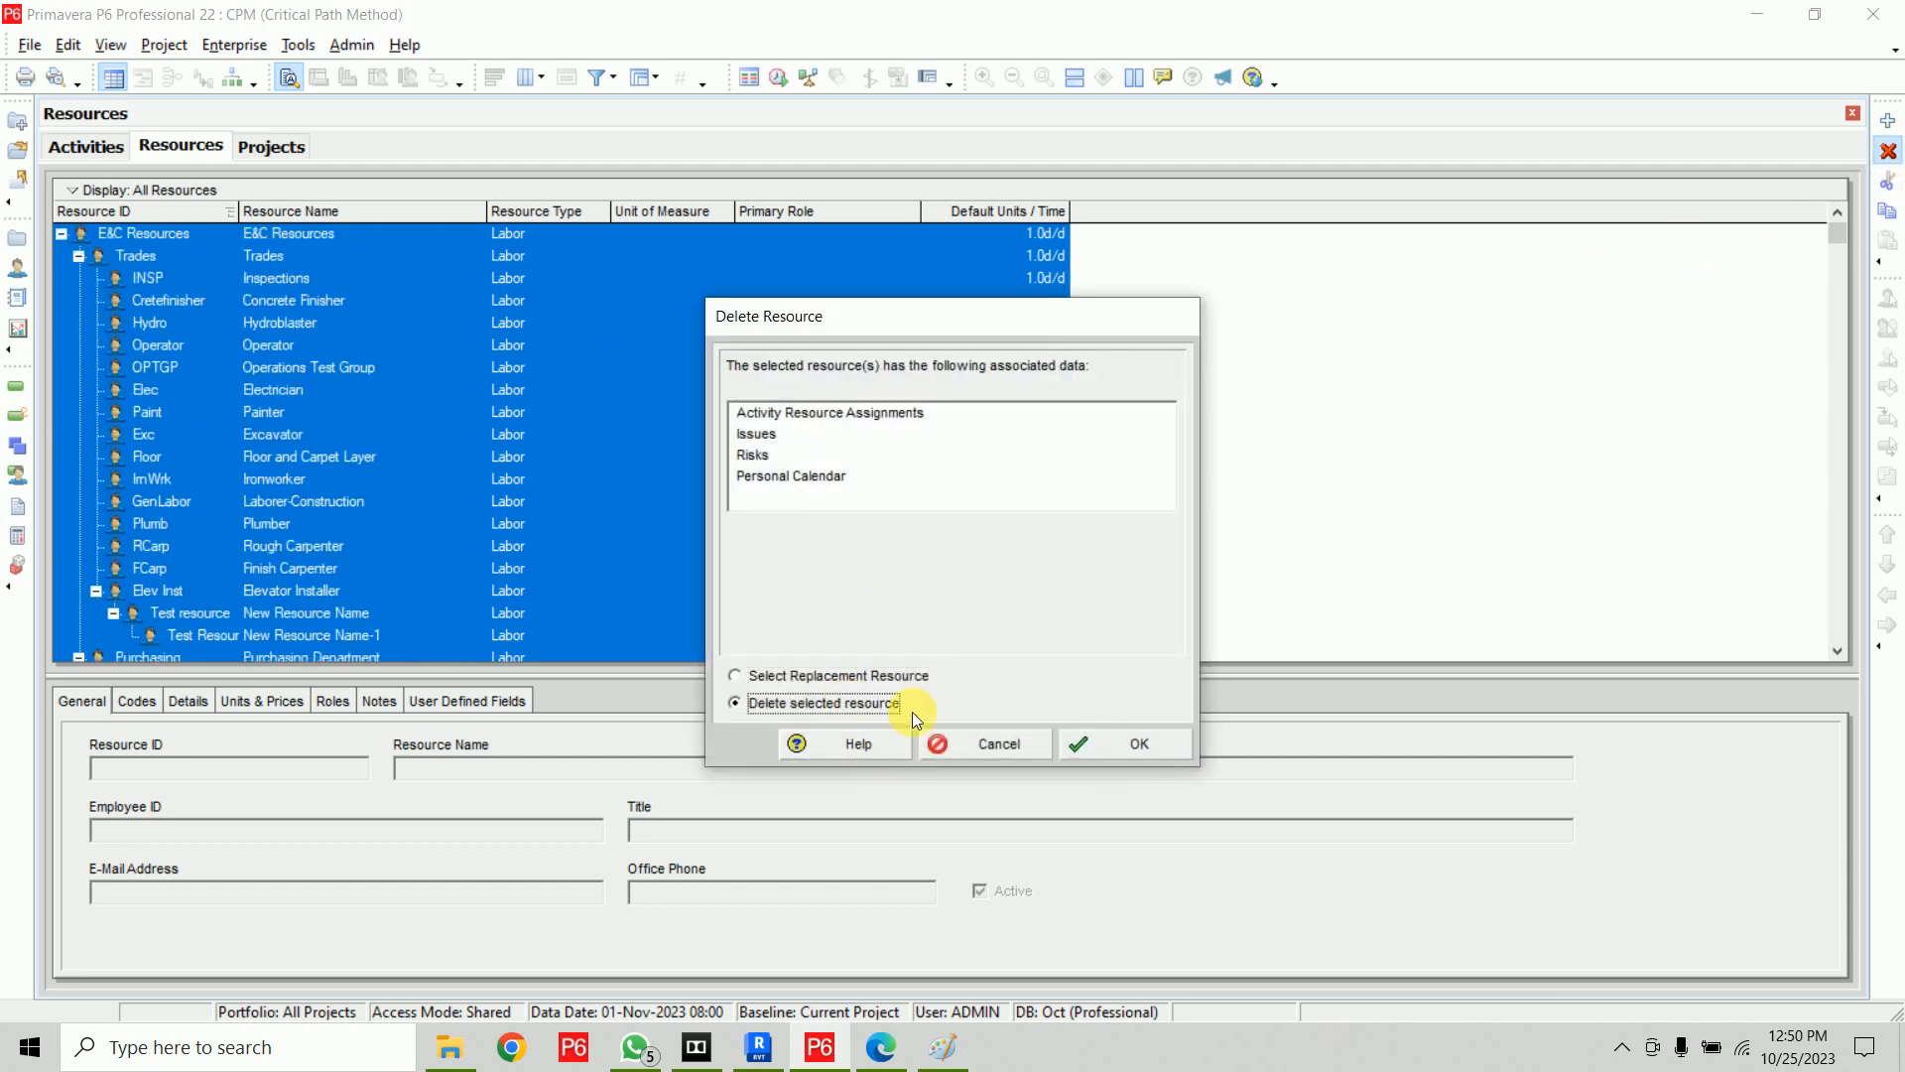
left_click(1131, 745)
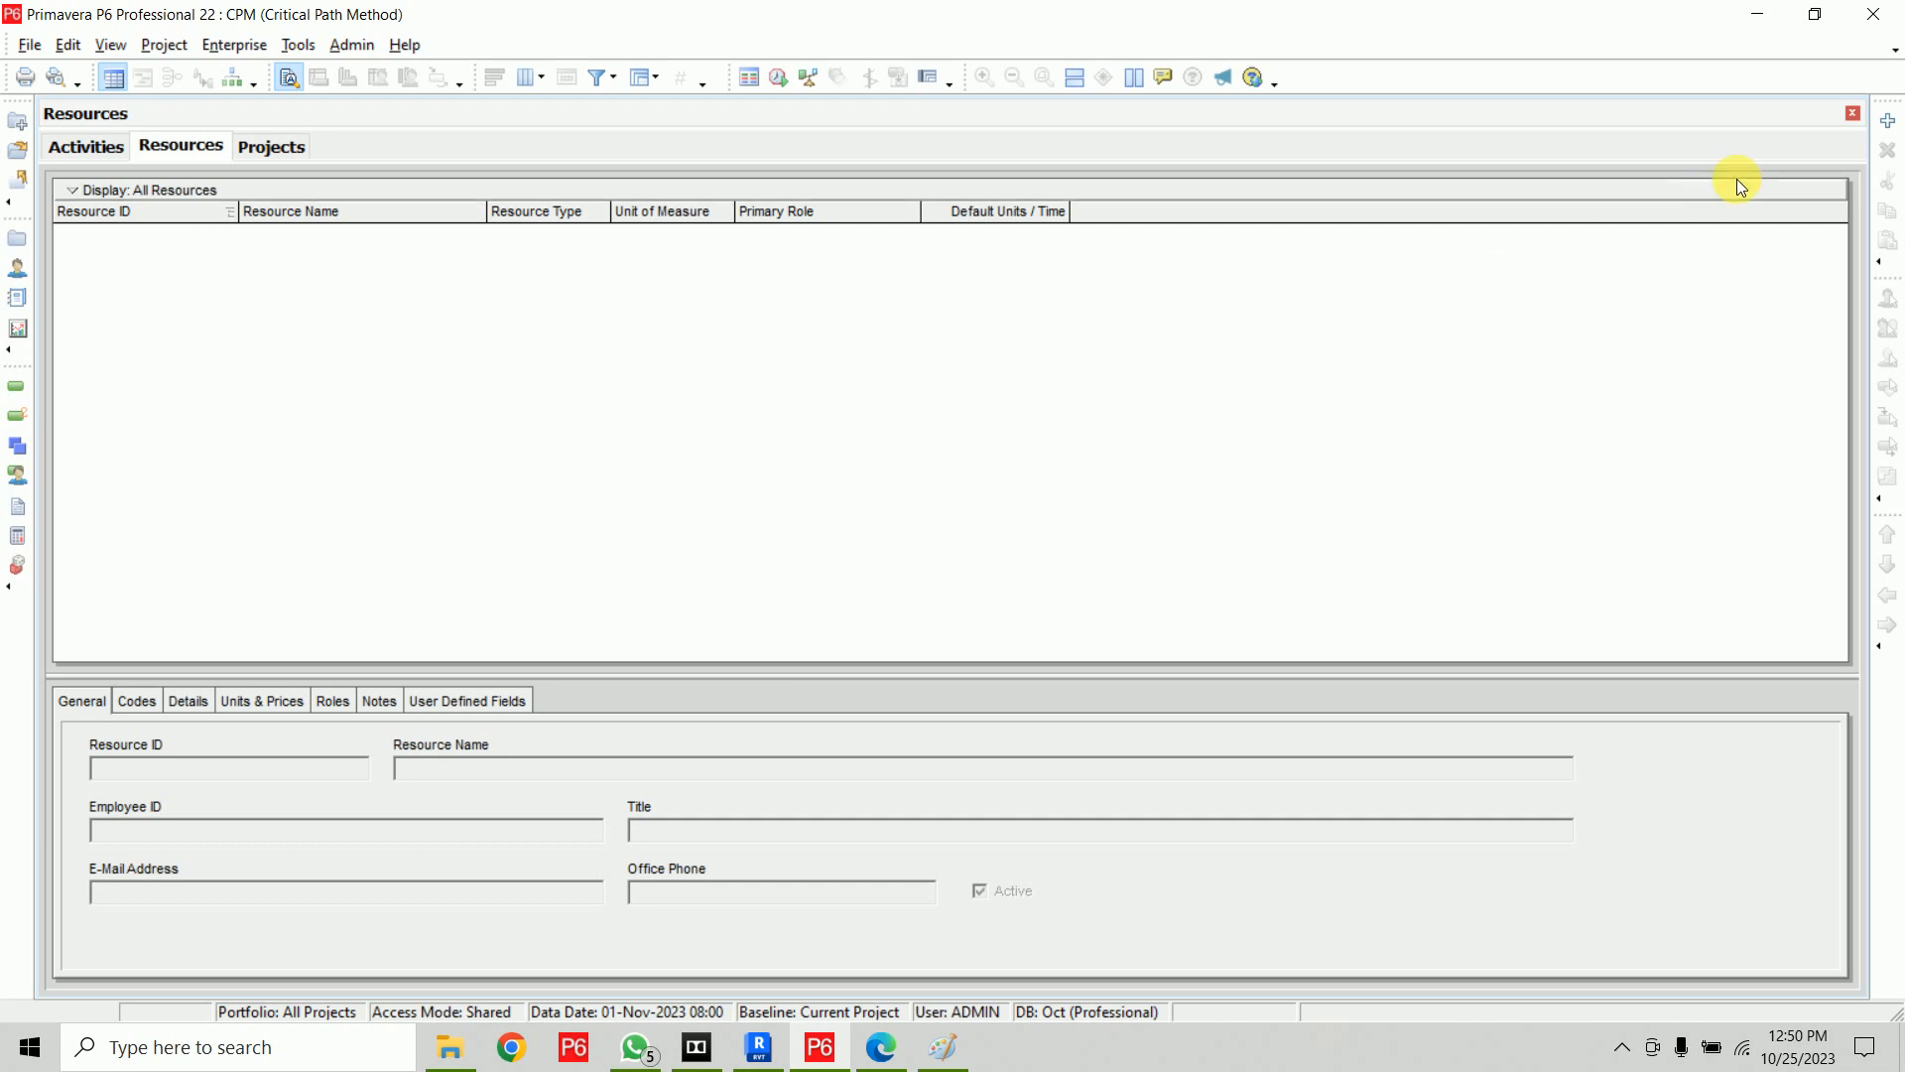
Add two new top-level resources with IDs AN1 and AN2
left_click(1895, 137)
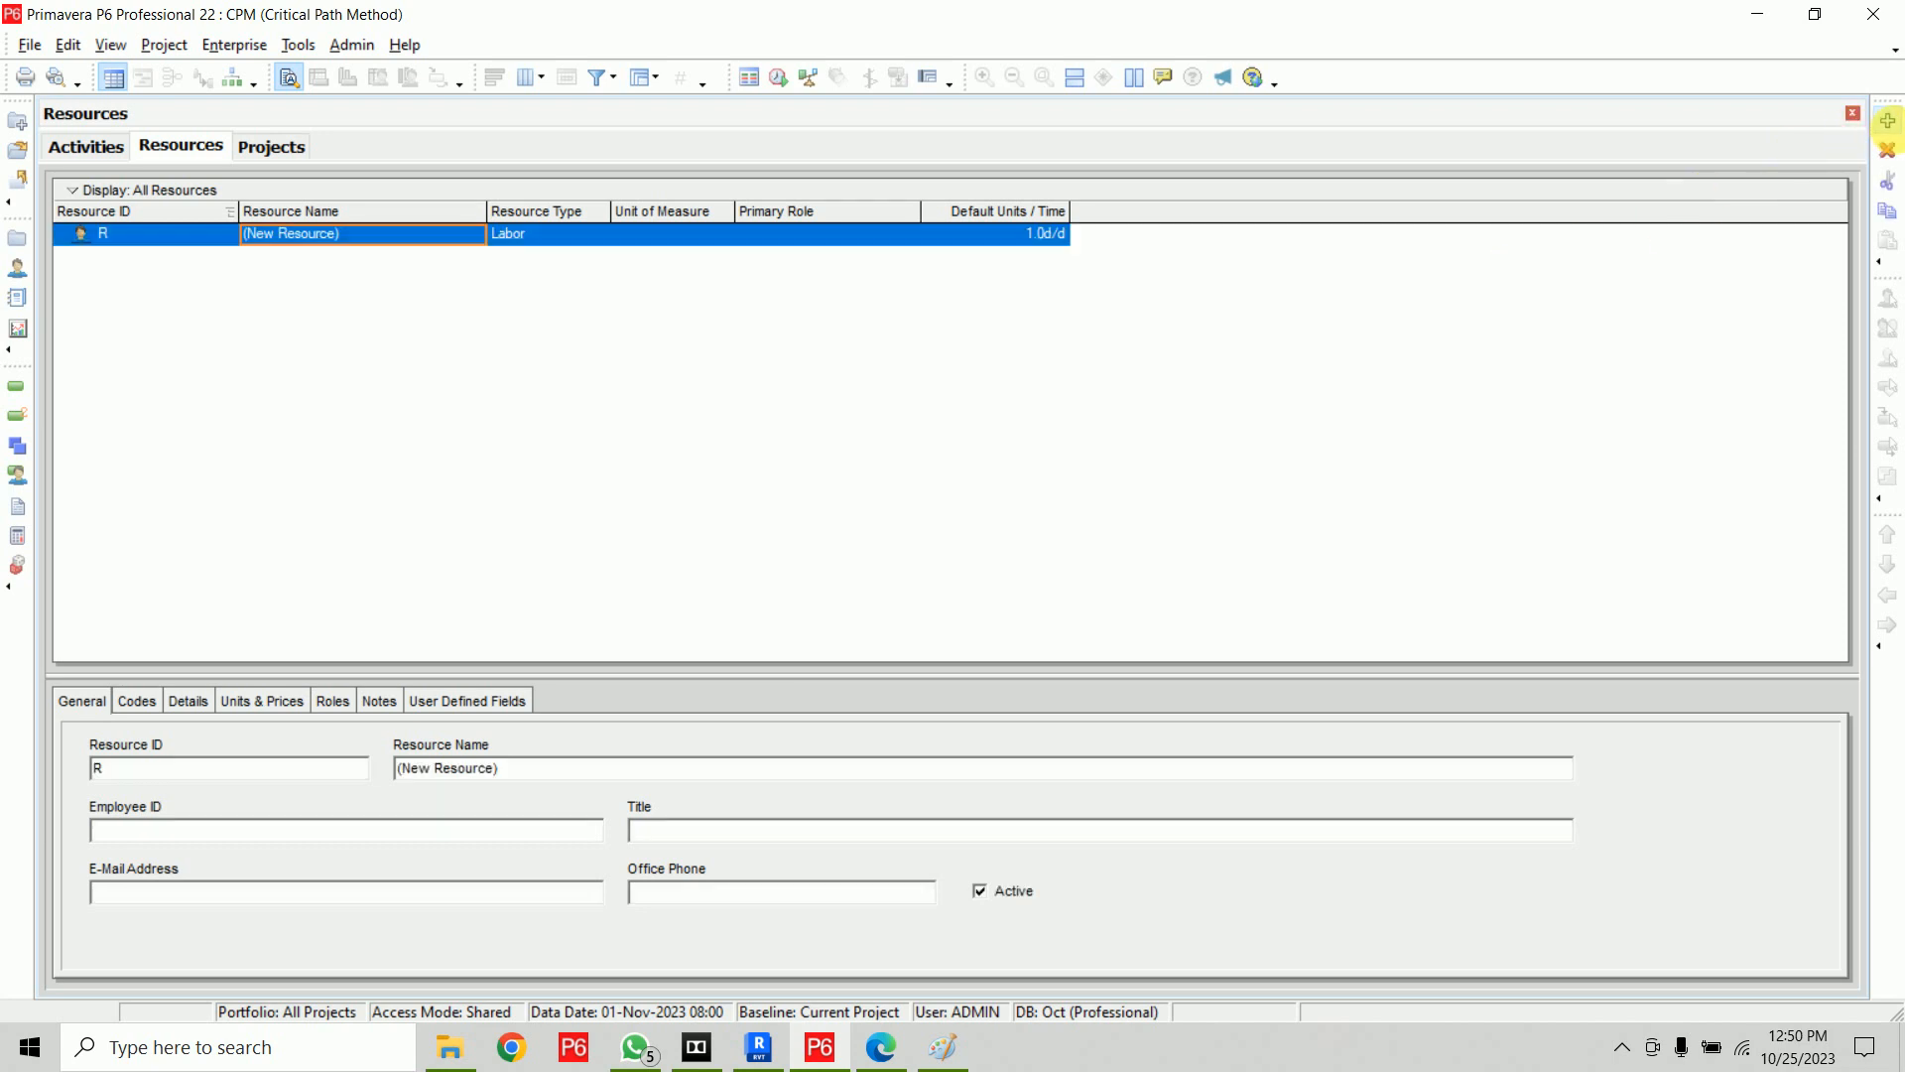
left_click(1895, 138)
left_click(1886, 596)
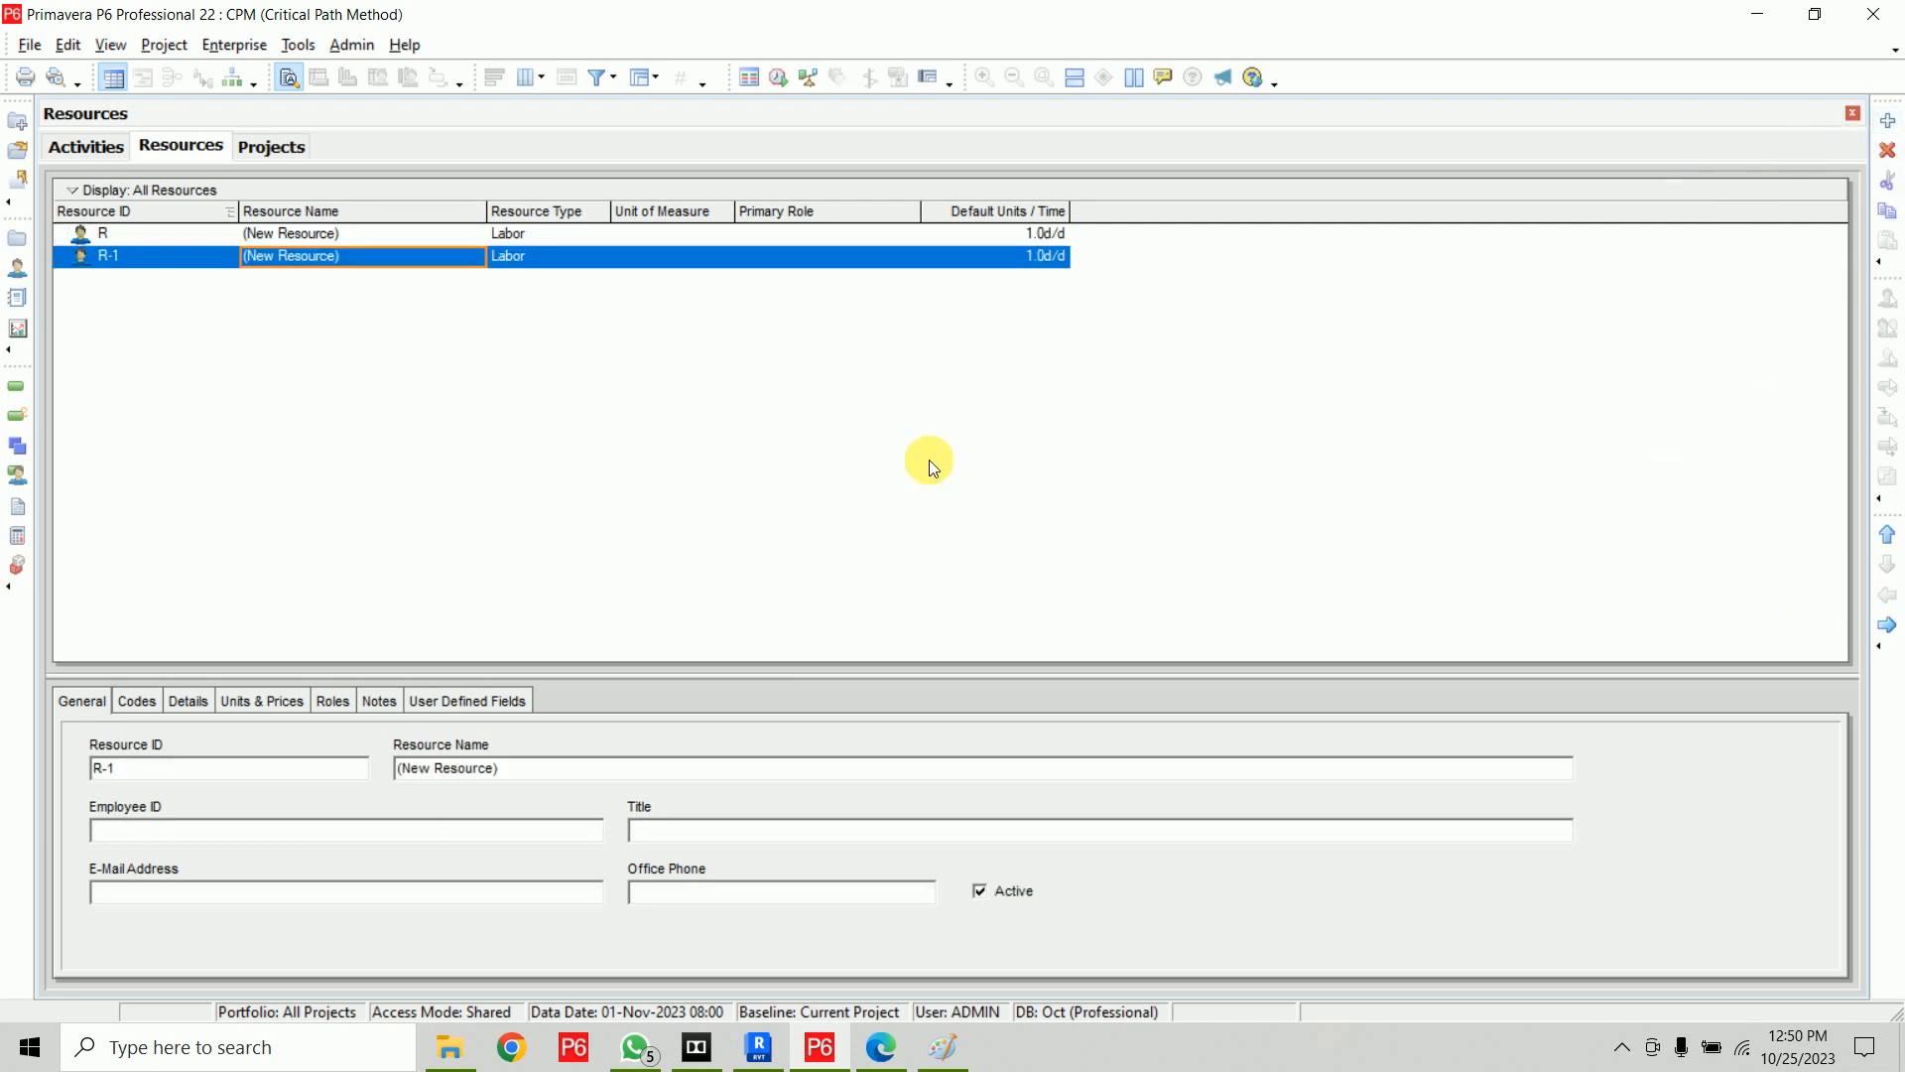
left_click(191, 242)
type("AN1")
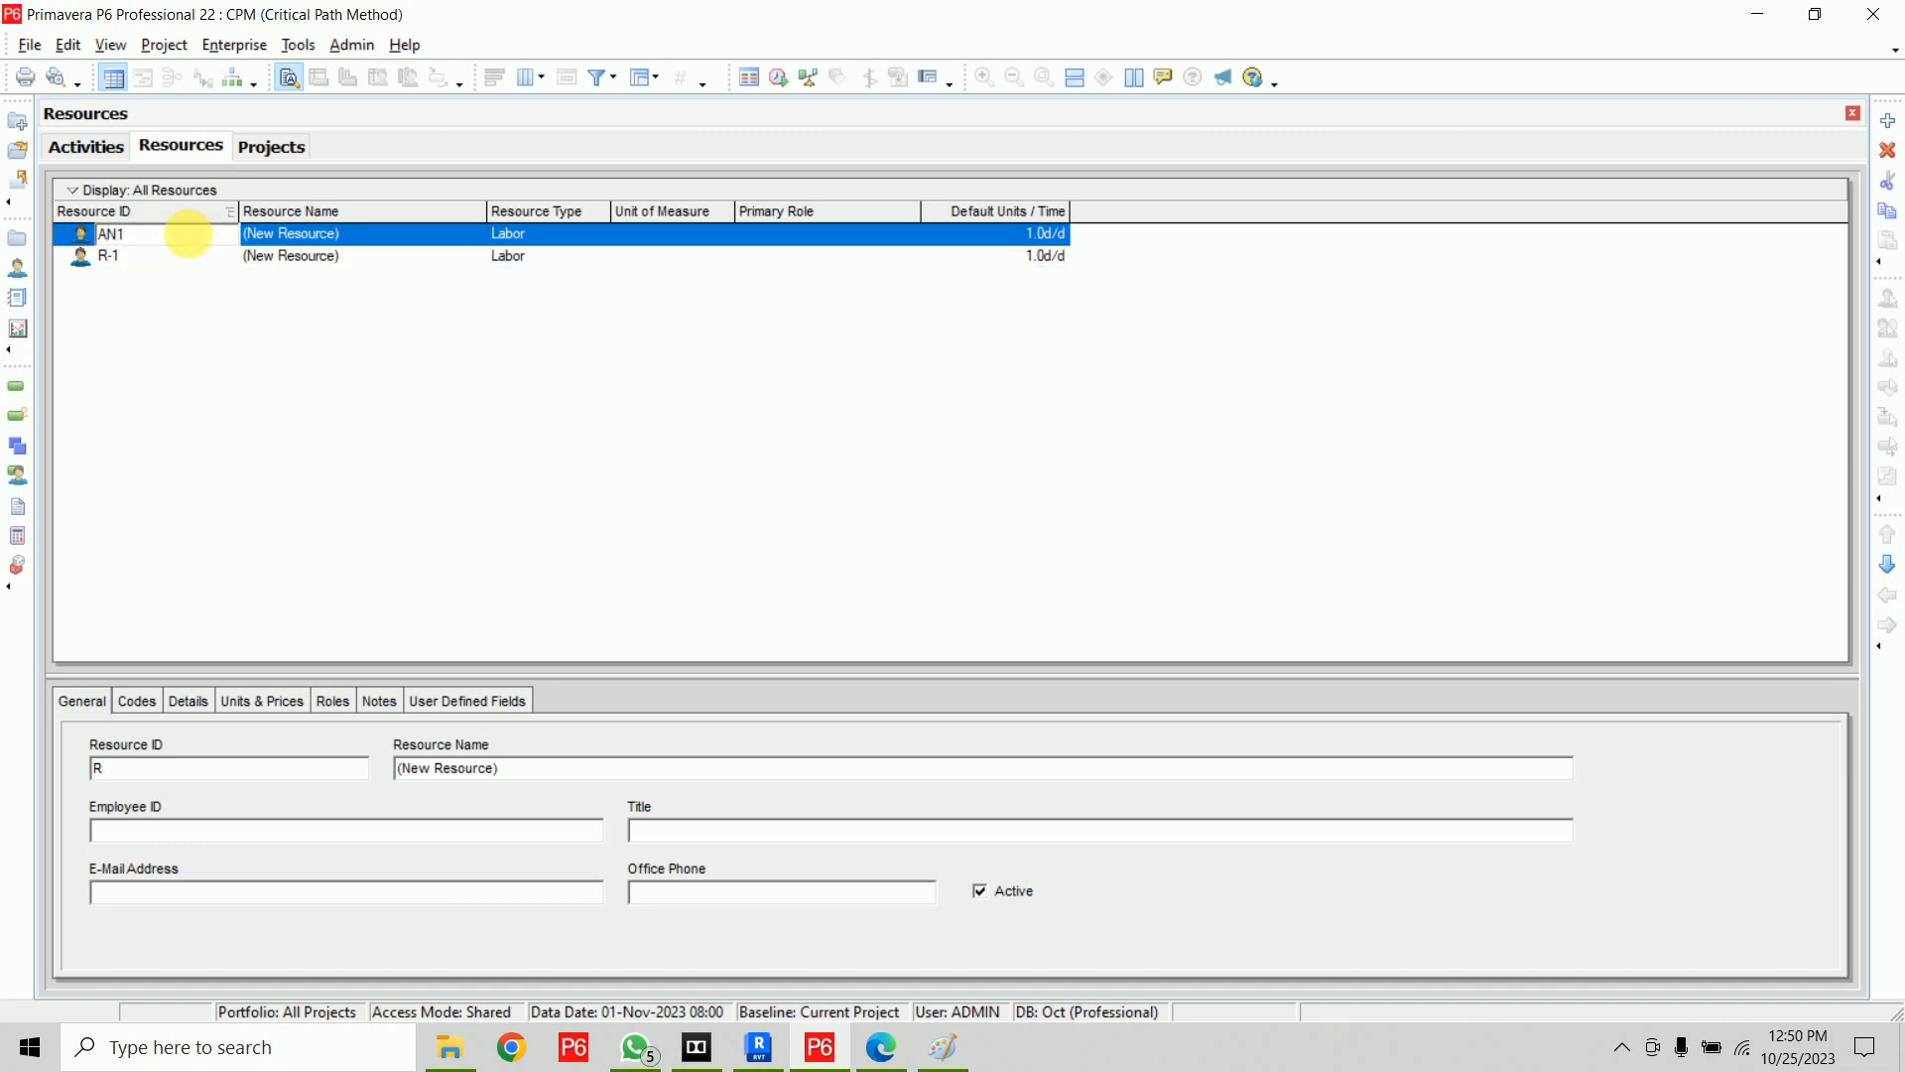
key("Return")
type("AN2")
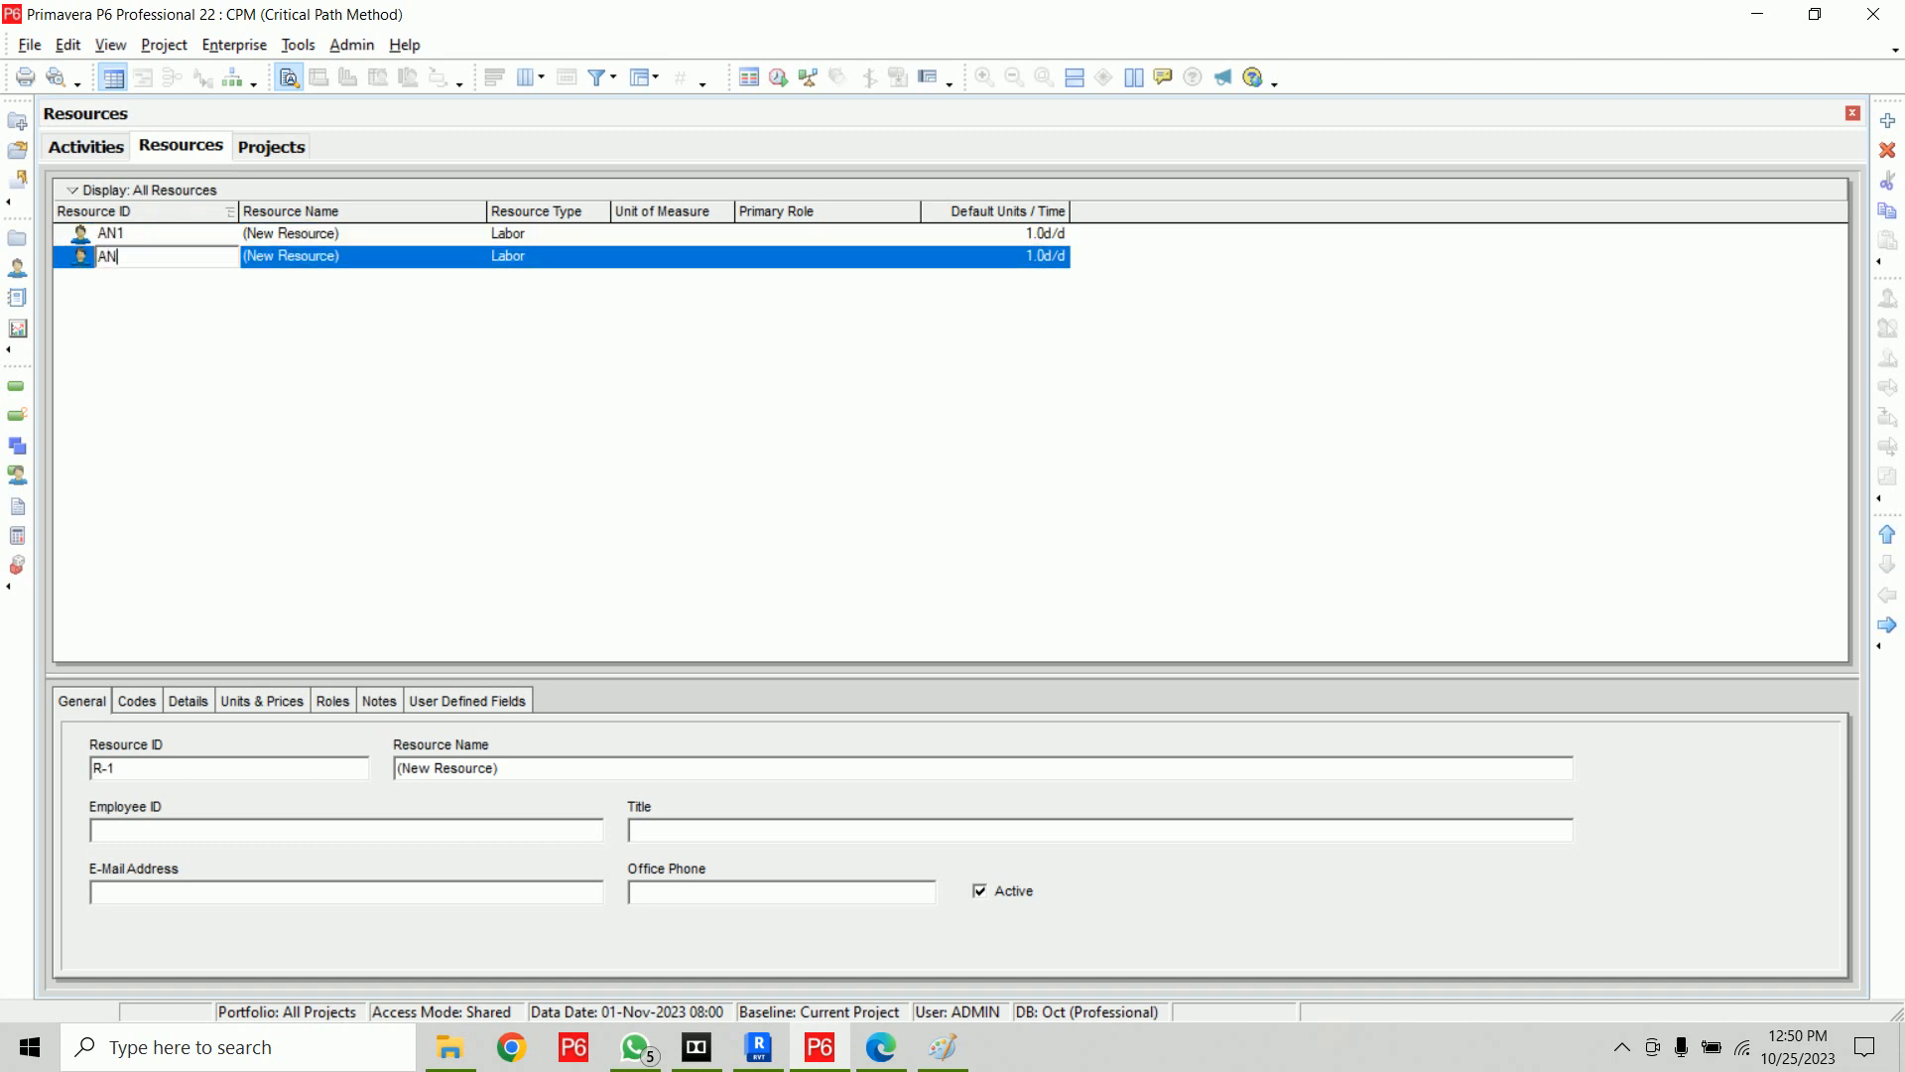
key("Return")
key("Right")
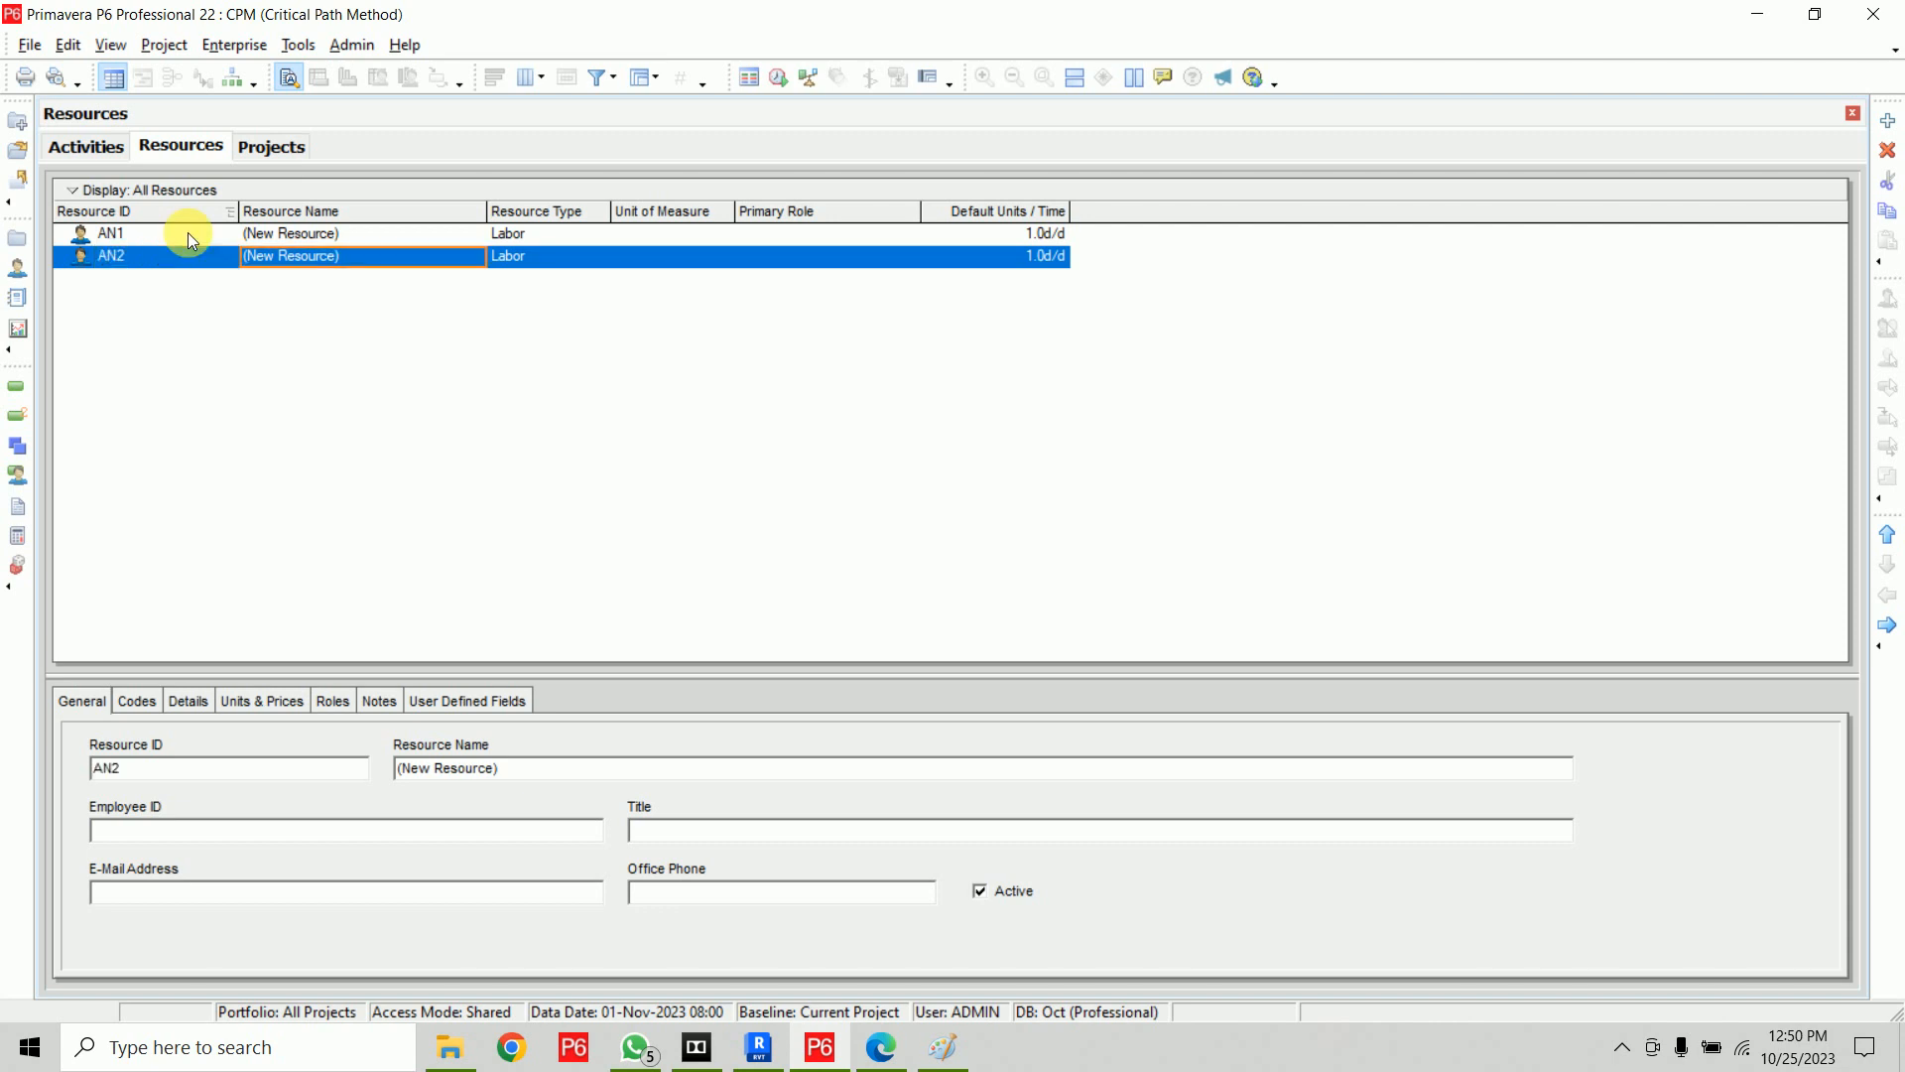
Name resource AN1 Analyzer 1 and resource AN2 Analyzer 2
key("Up")
type("Anal")
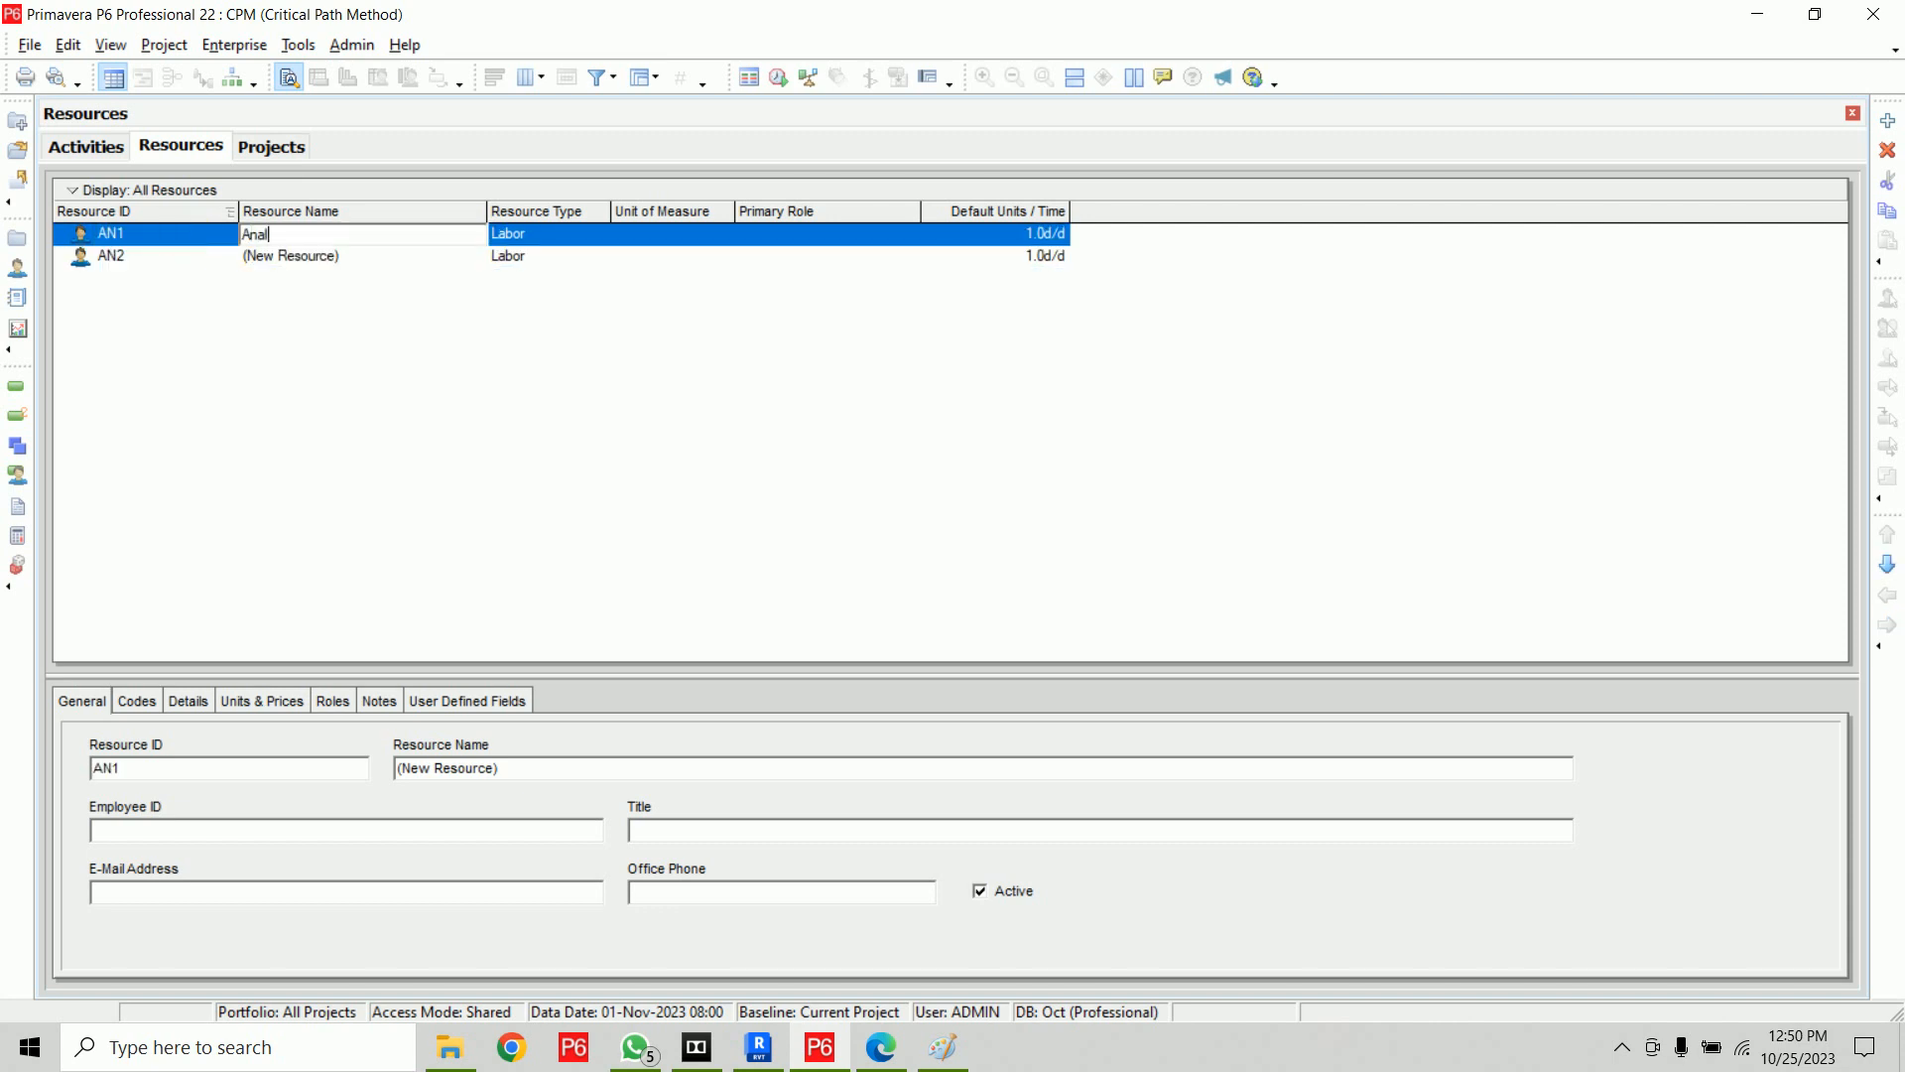
type("yzer 1")
key("Return")
key("Down")
type("Analyzer 2")
key("Return")
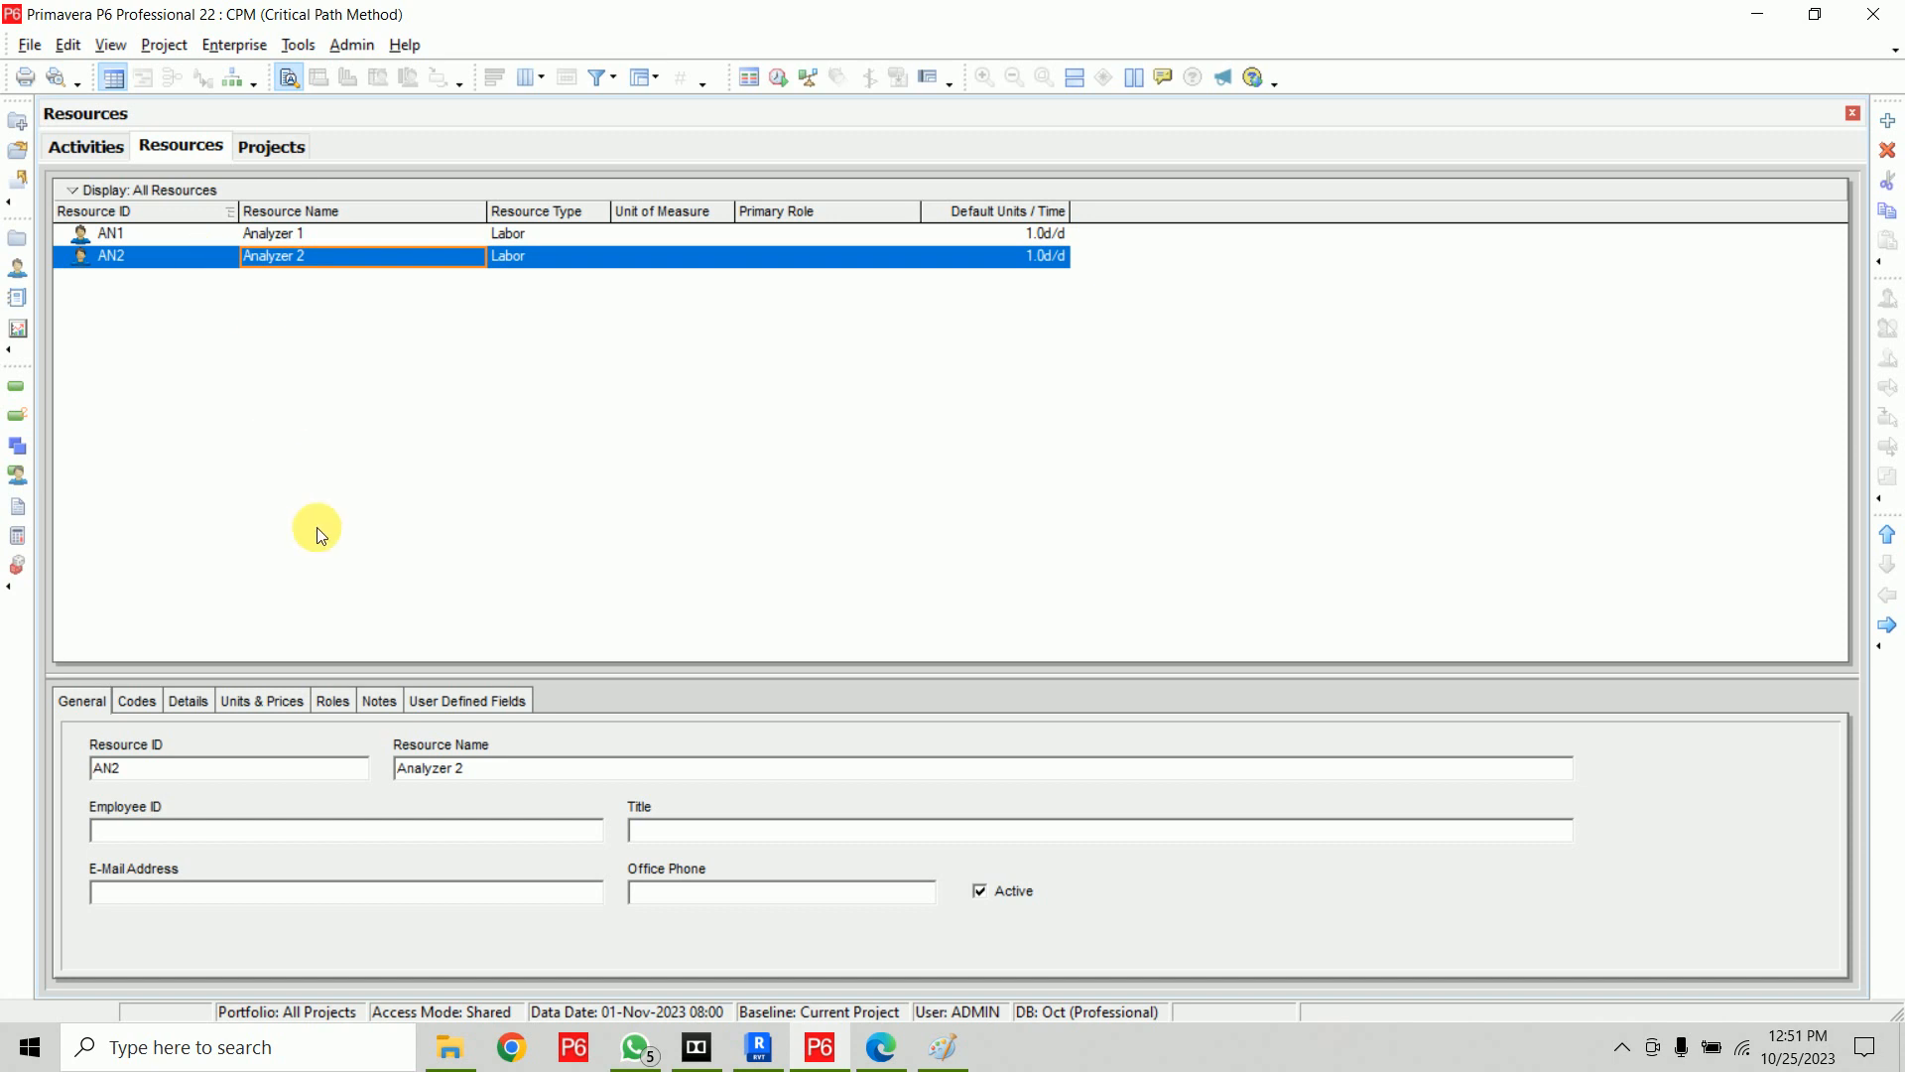
Compare the resource's calendar in its details with the default calendar set for the Critical Path Method project
left_click(189, 703)
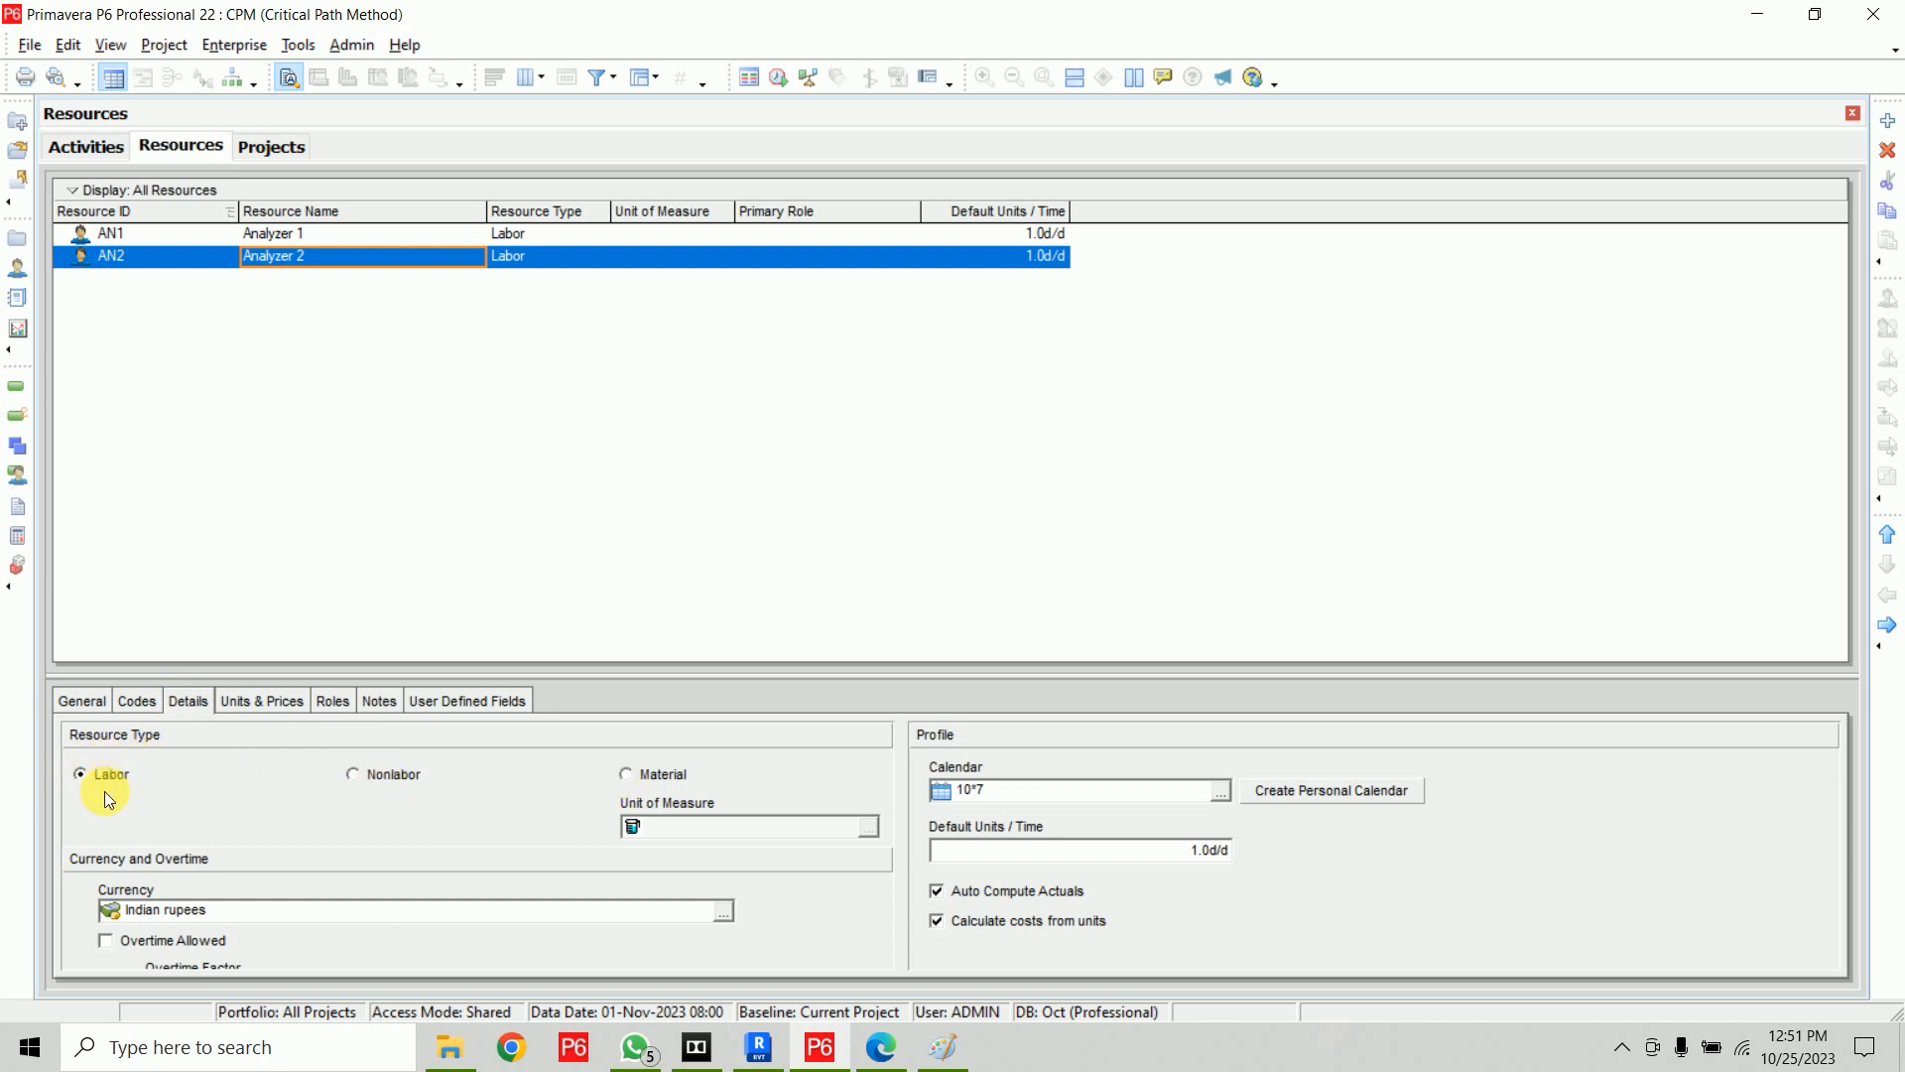
left_click(1138, 797)
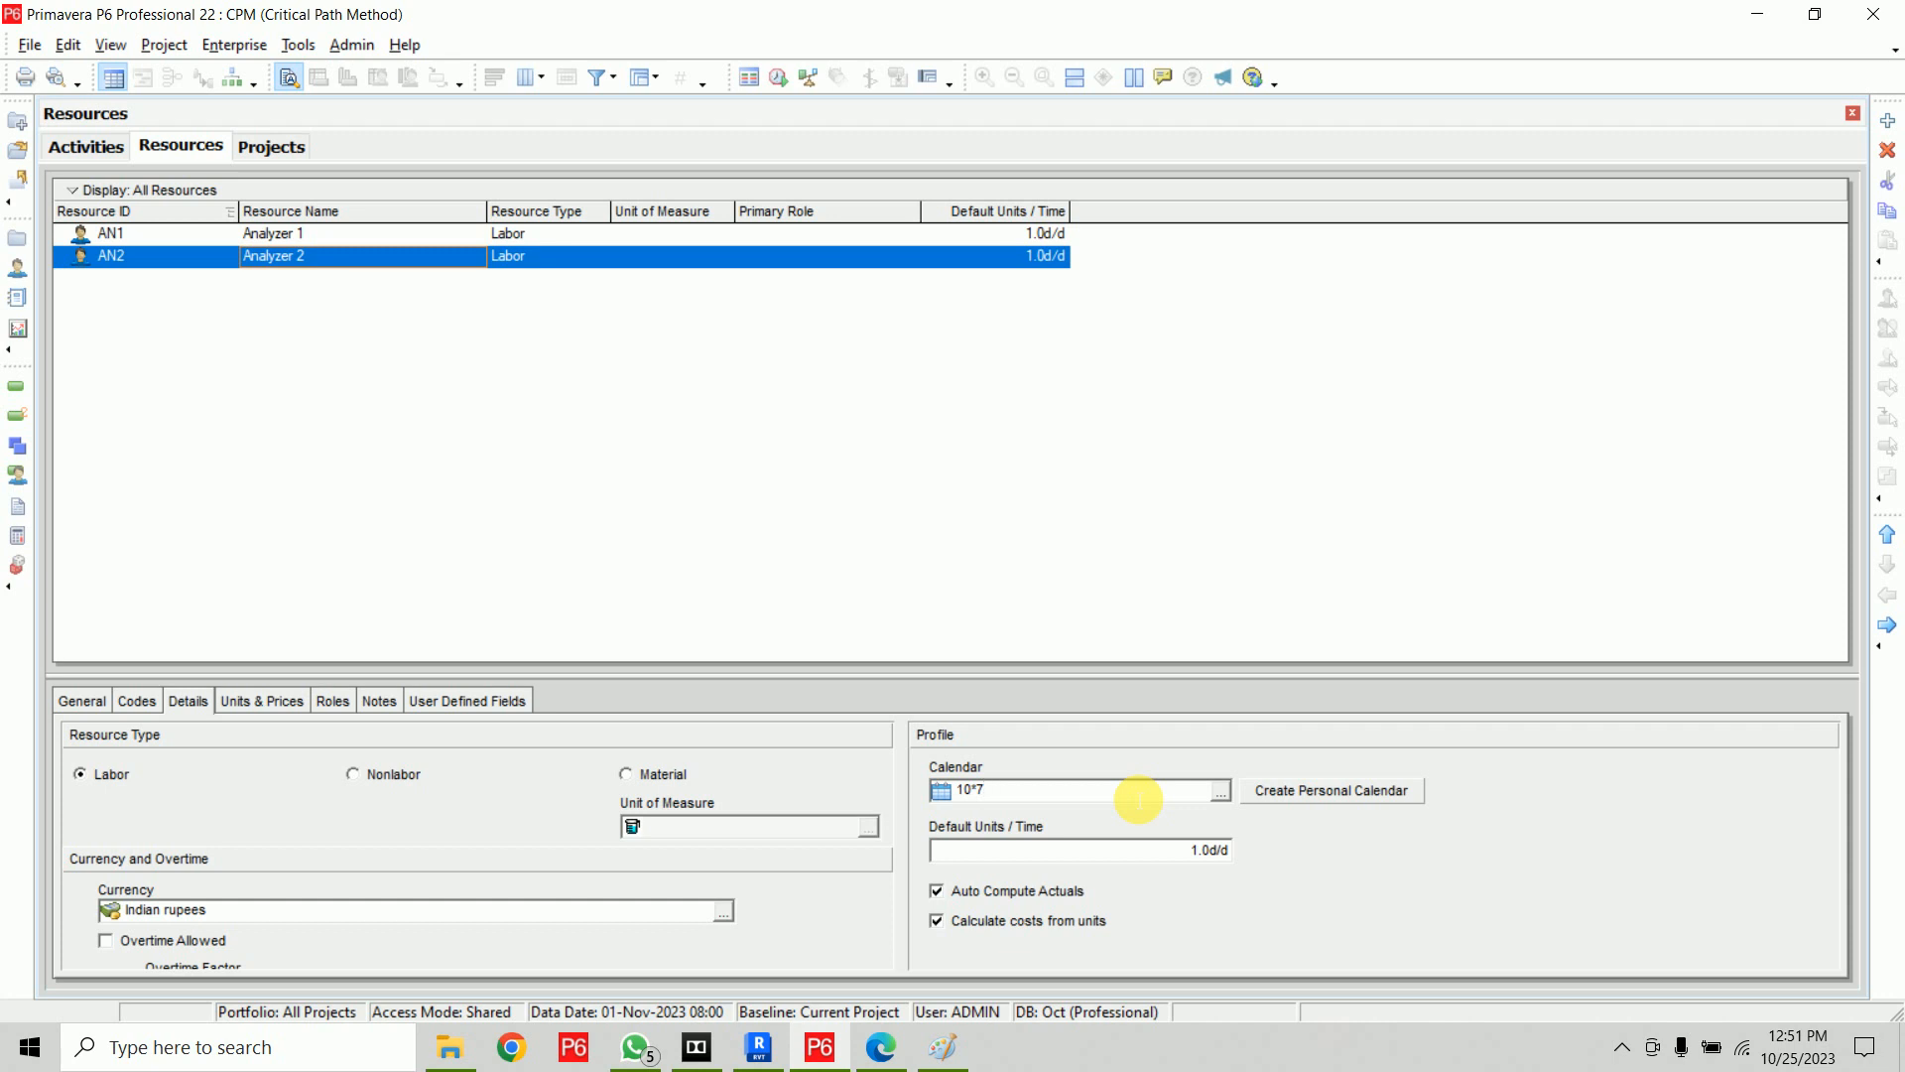
left_click(107, 145)
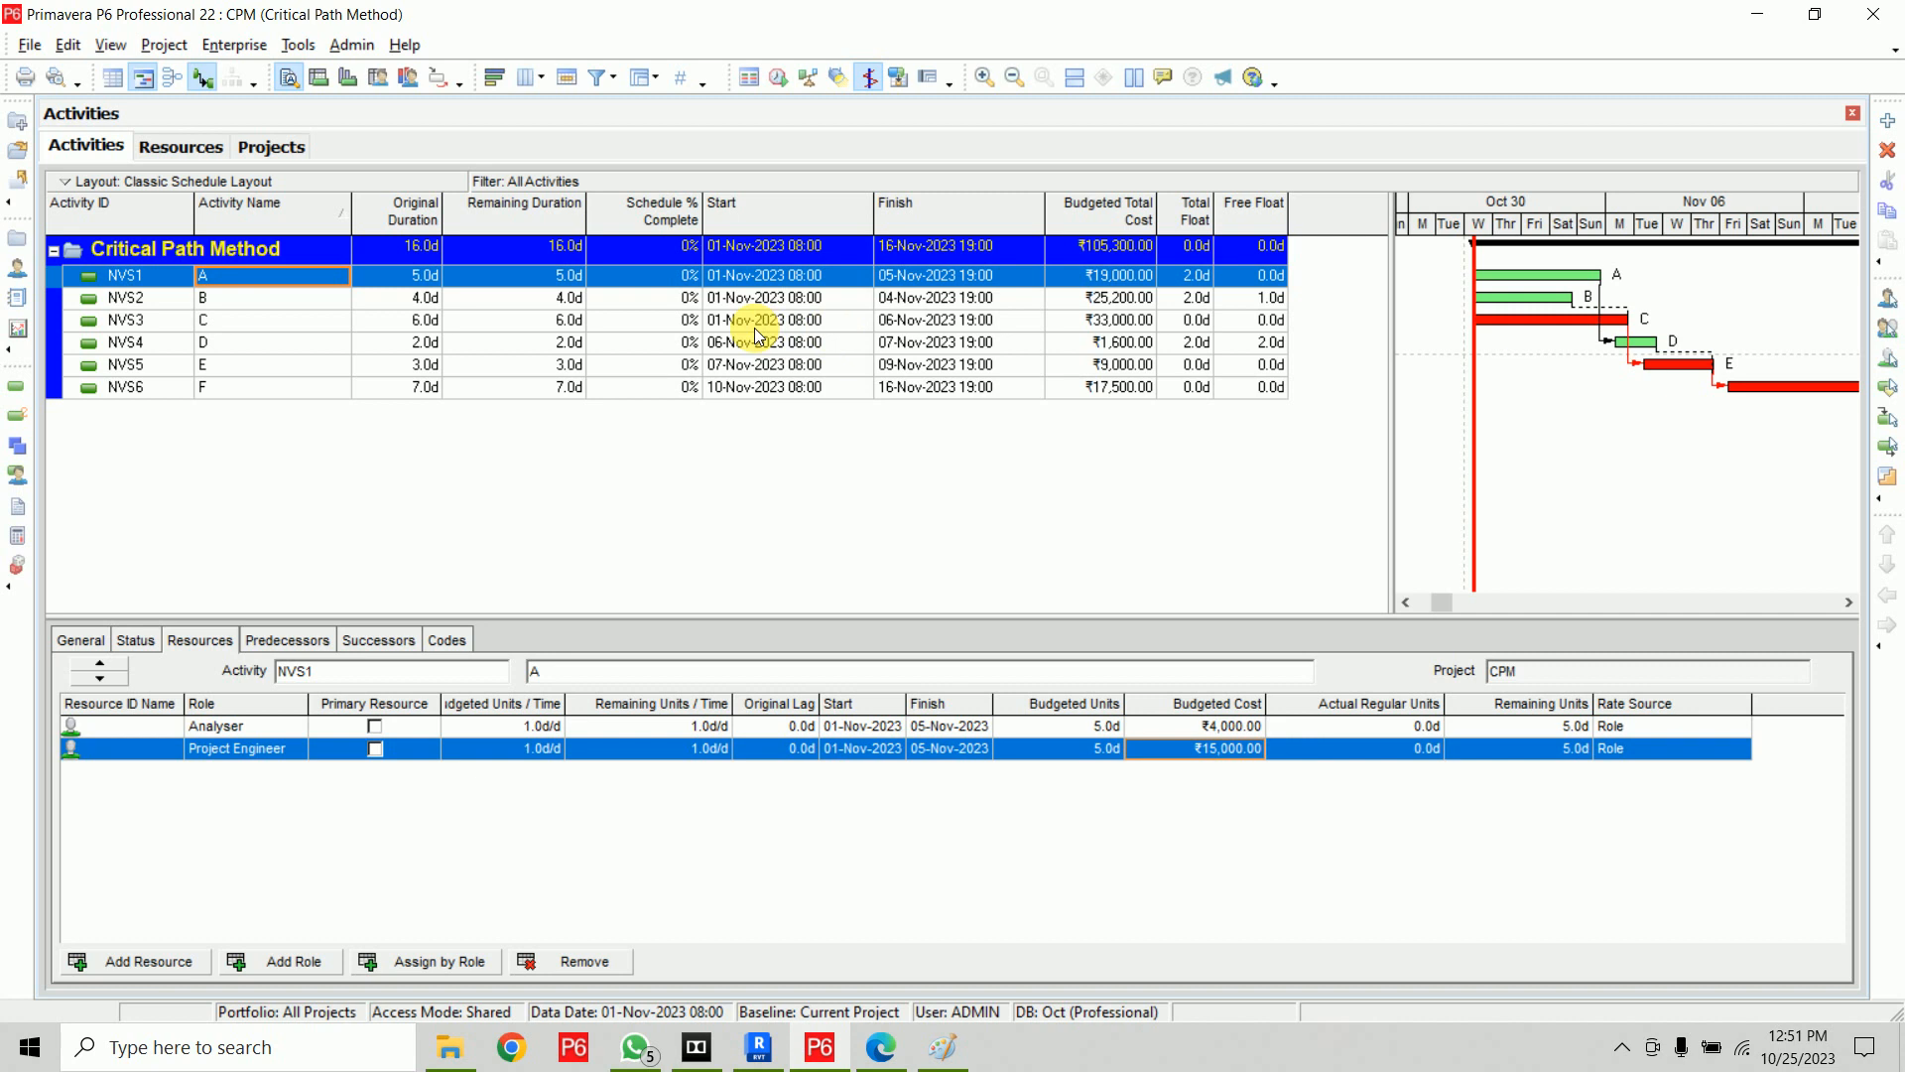
left_click(273, 146)
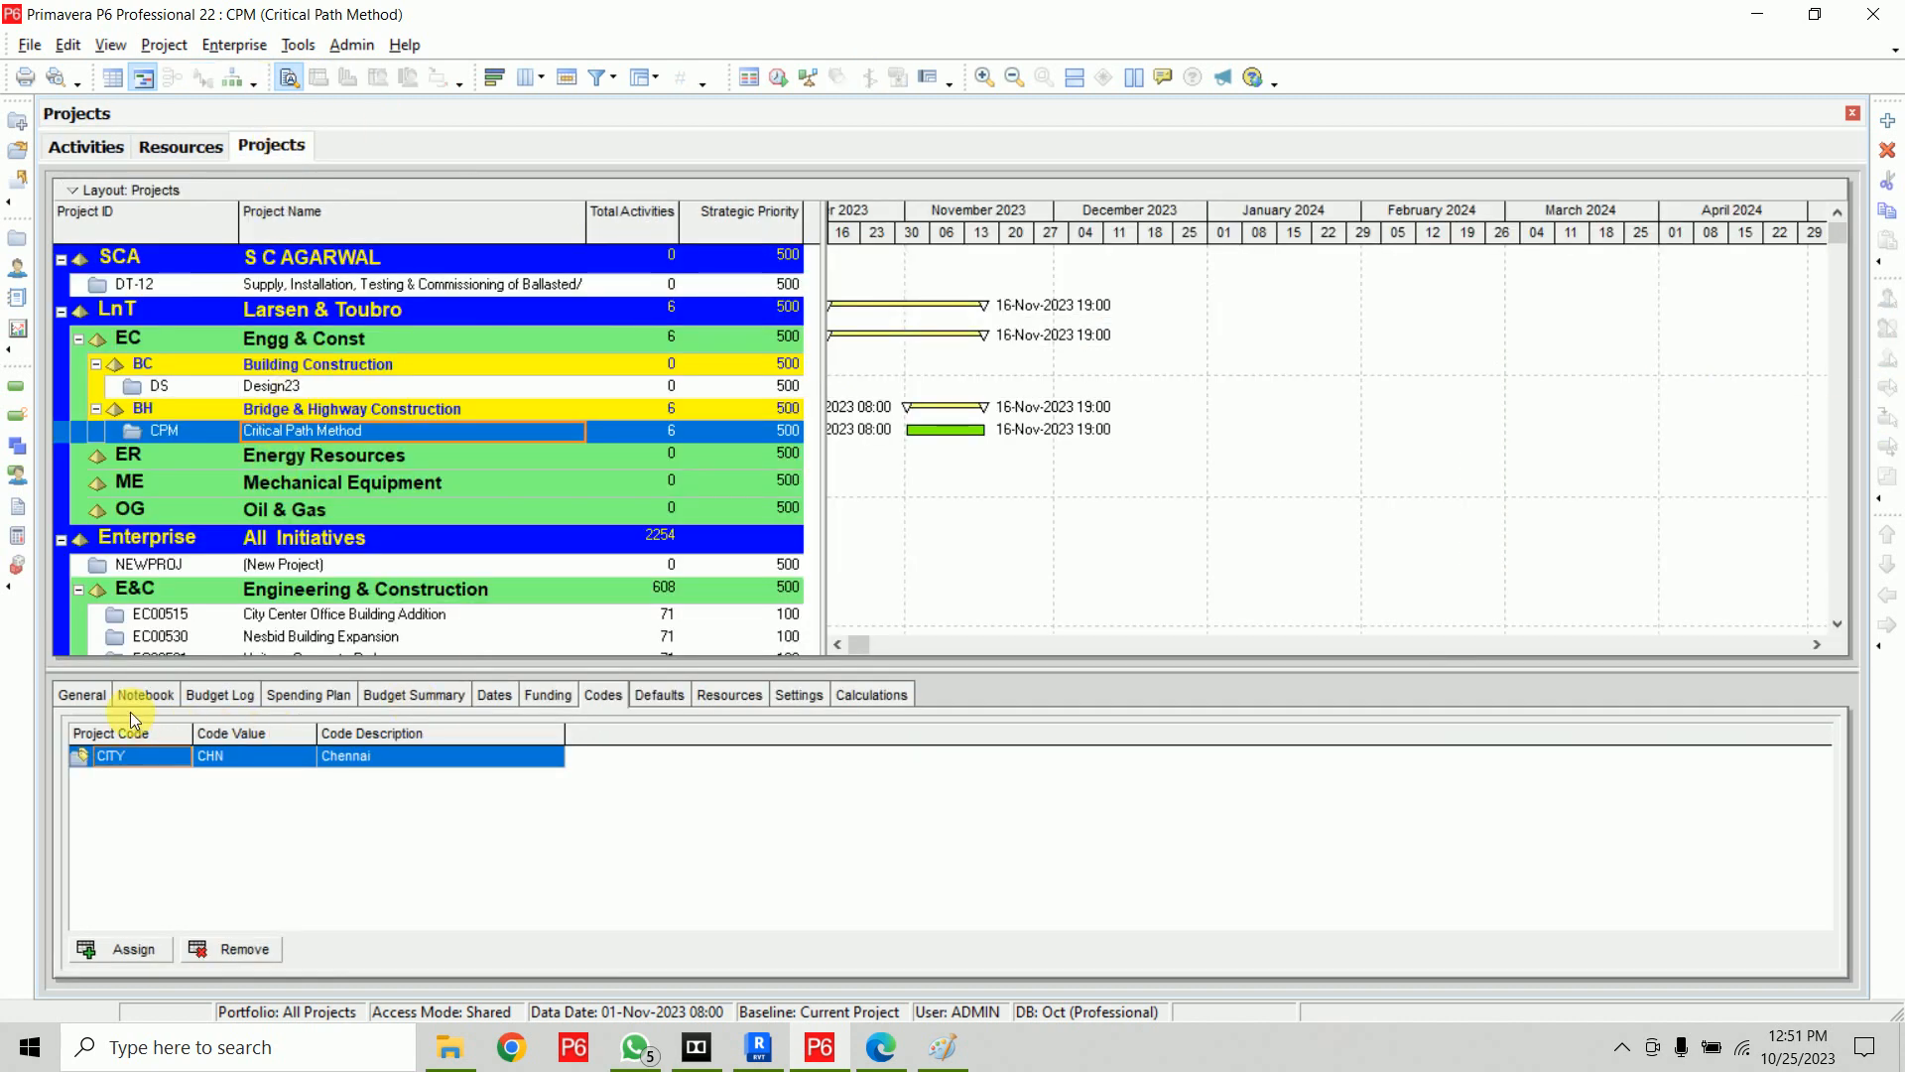
left_click(87, 696)
left_click(657, 693)
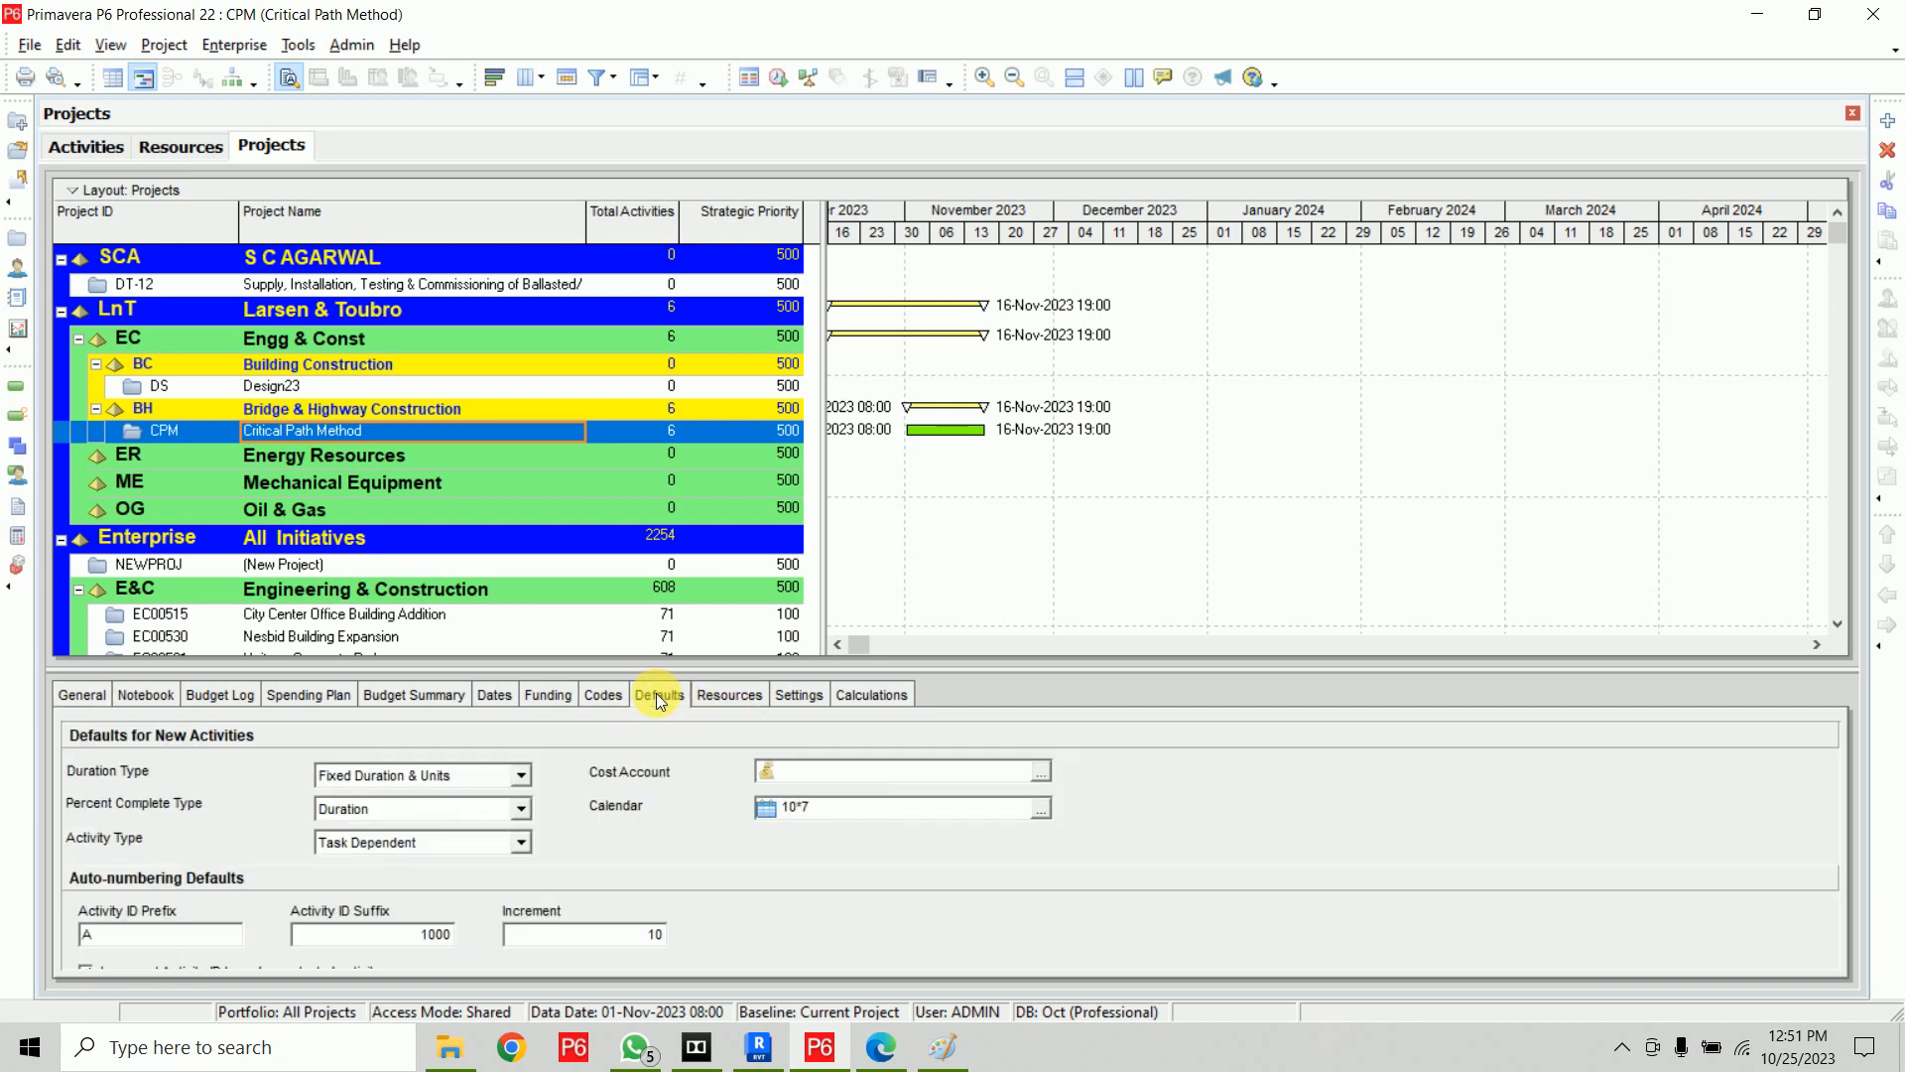
left_click(853, 811)
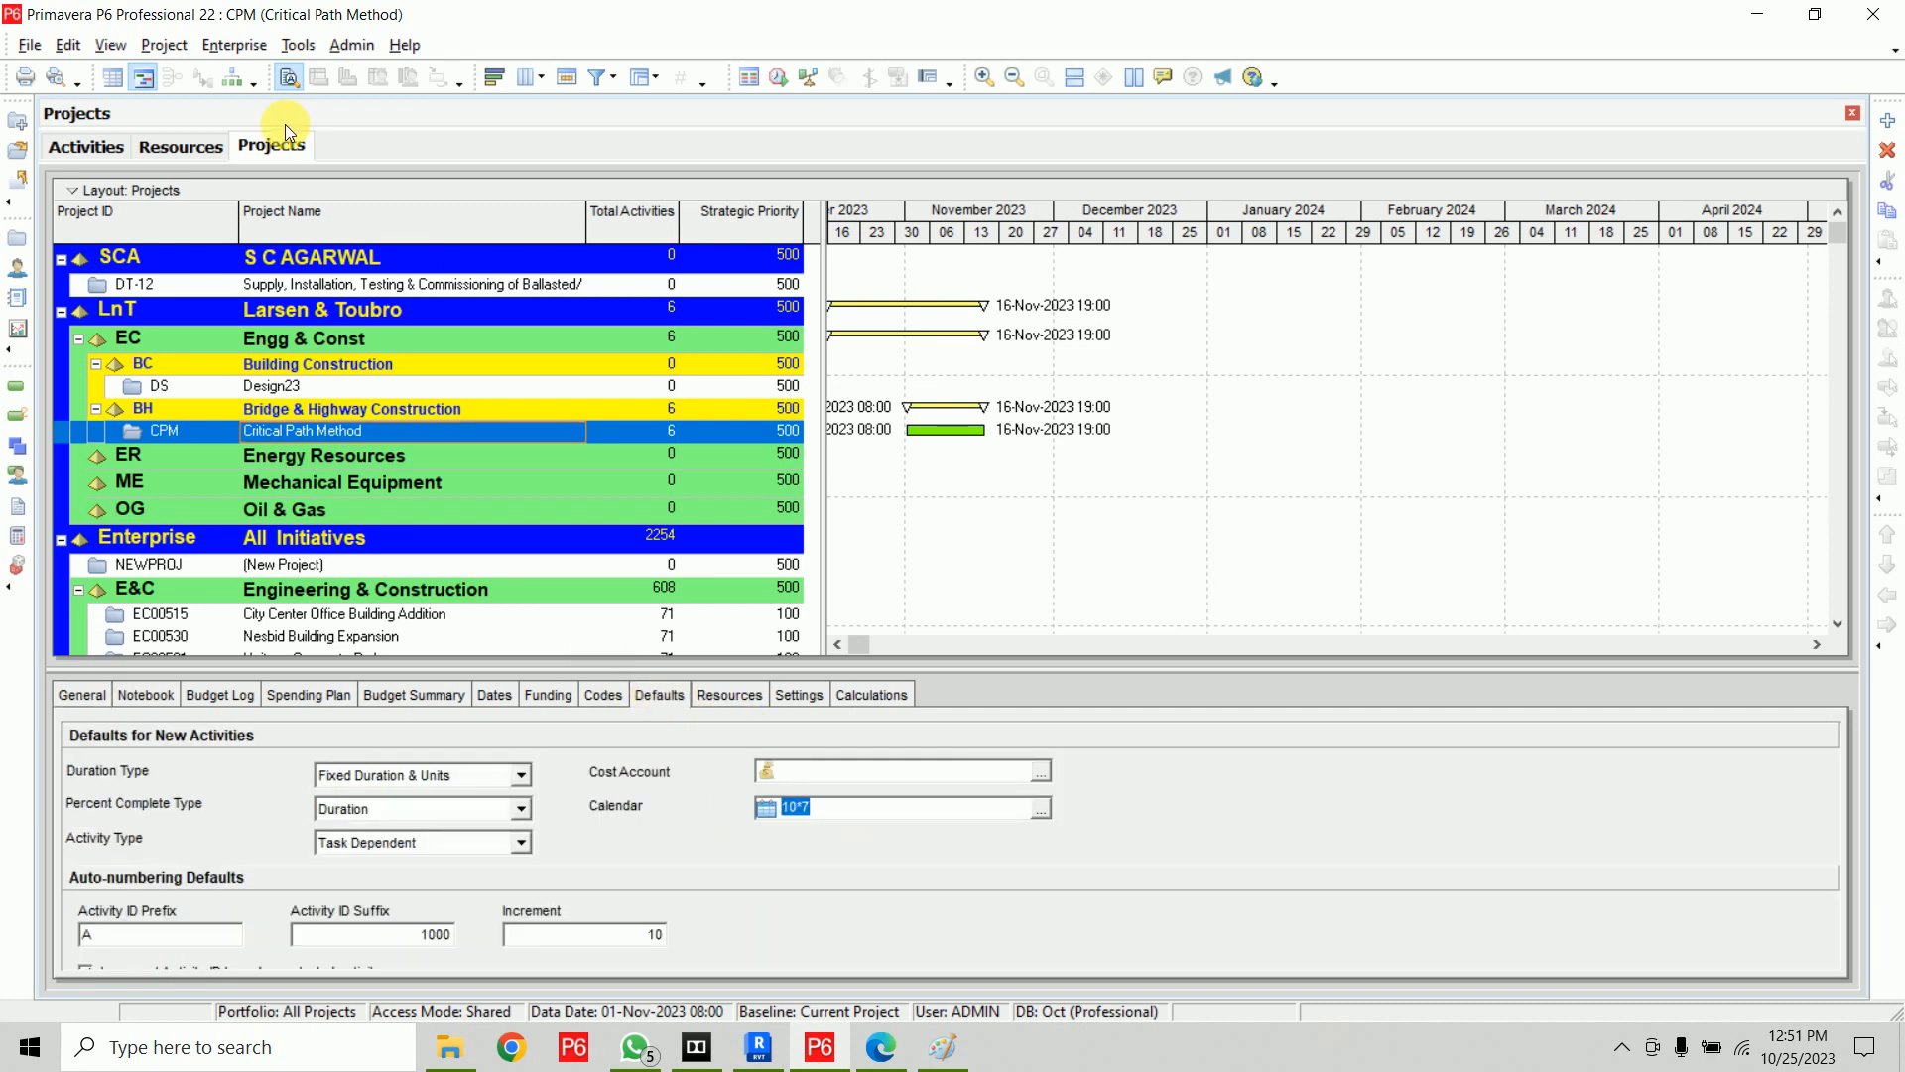
left_click(179, 149)
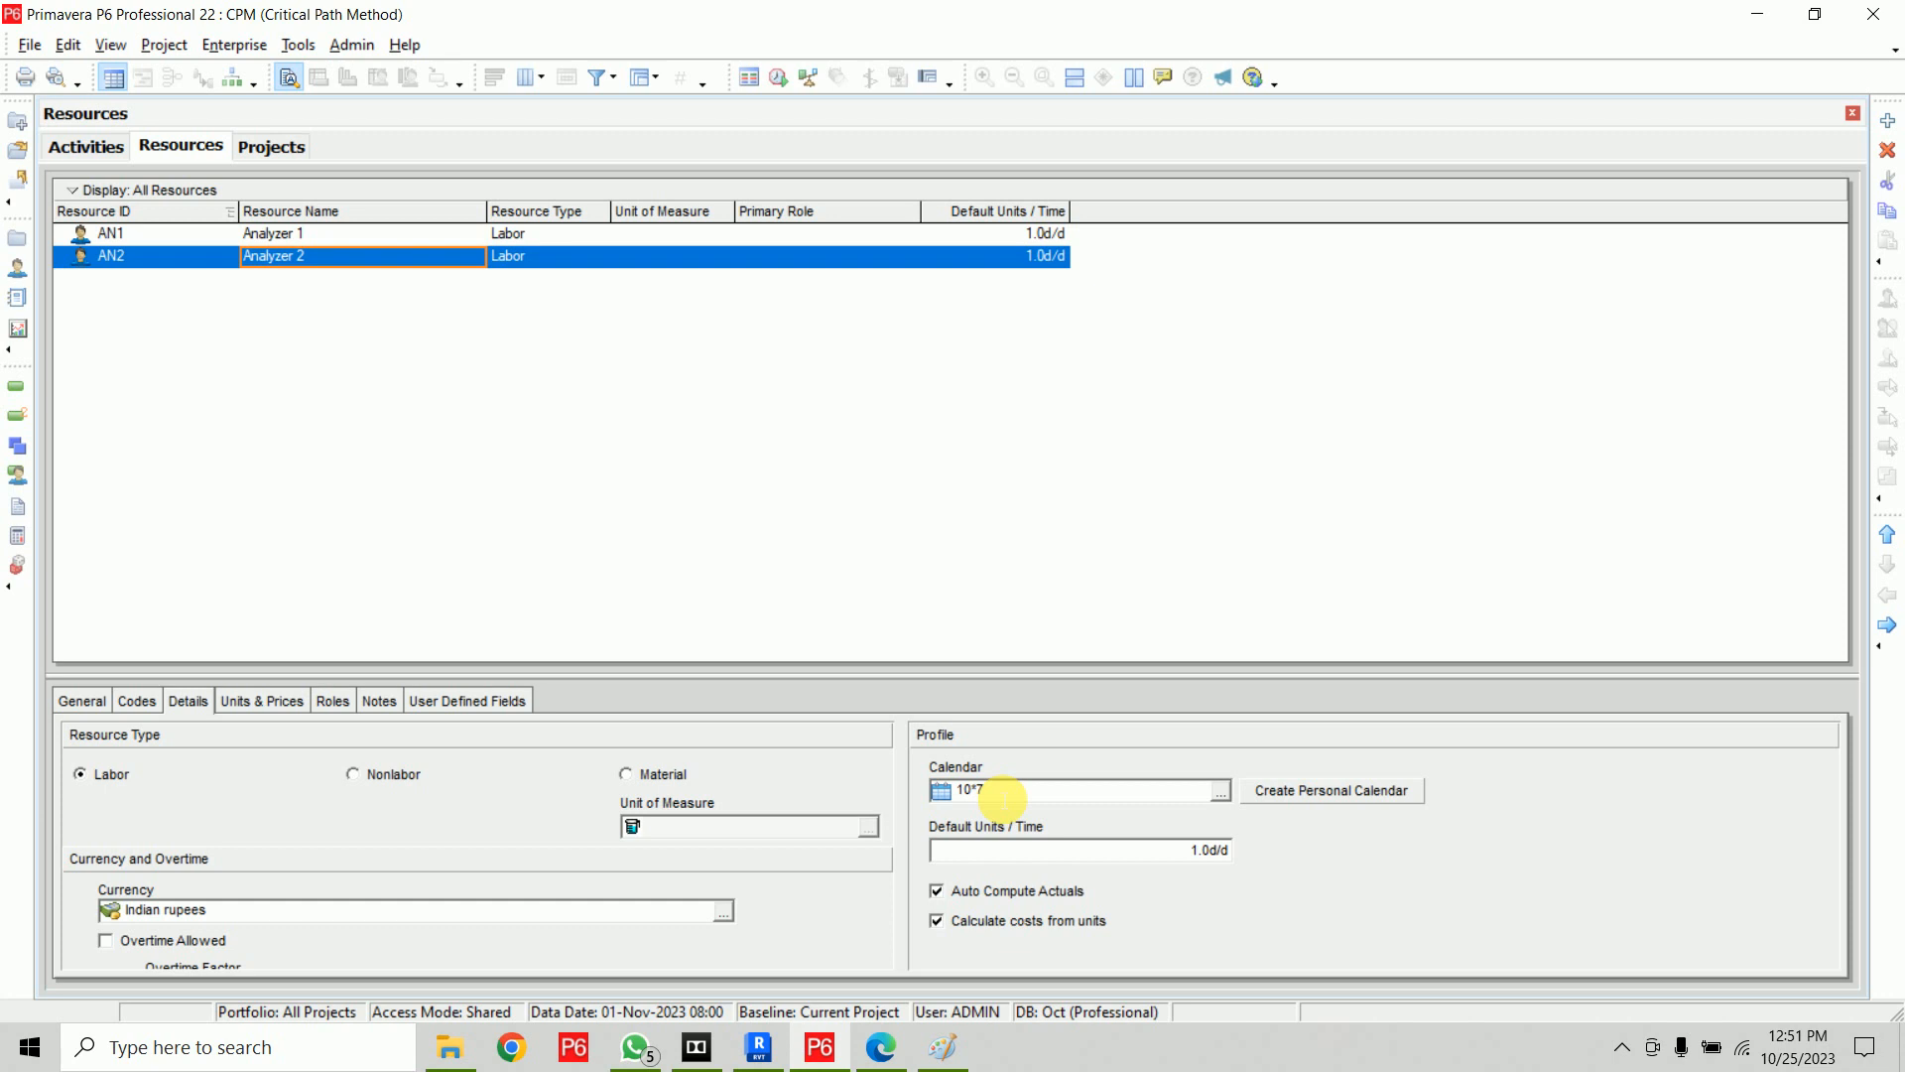
Set Analyzer 1's standard rate to 800 per day
left_click(589, 234)
left_click(595, 255)
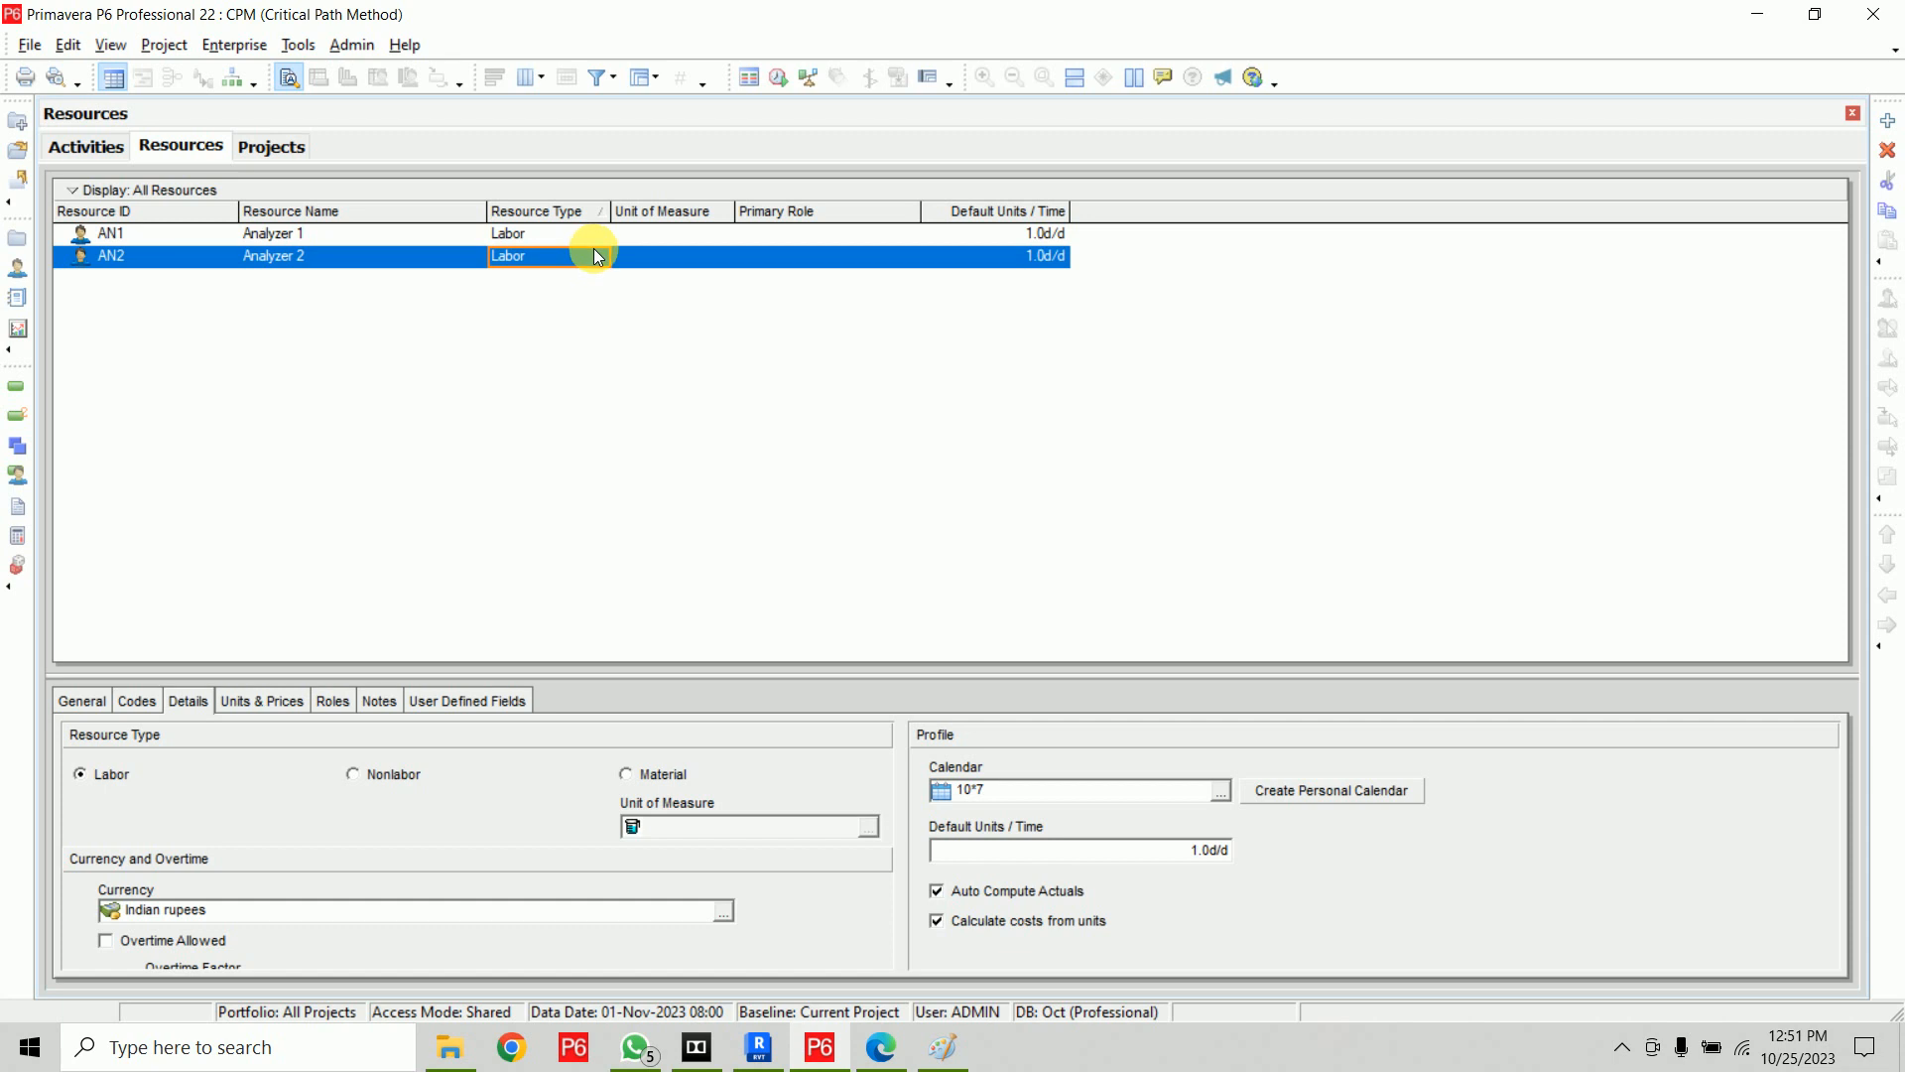
left_click(558, 236)
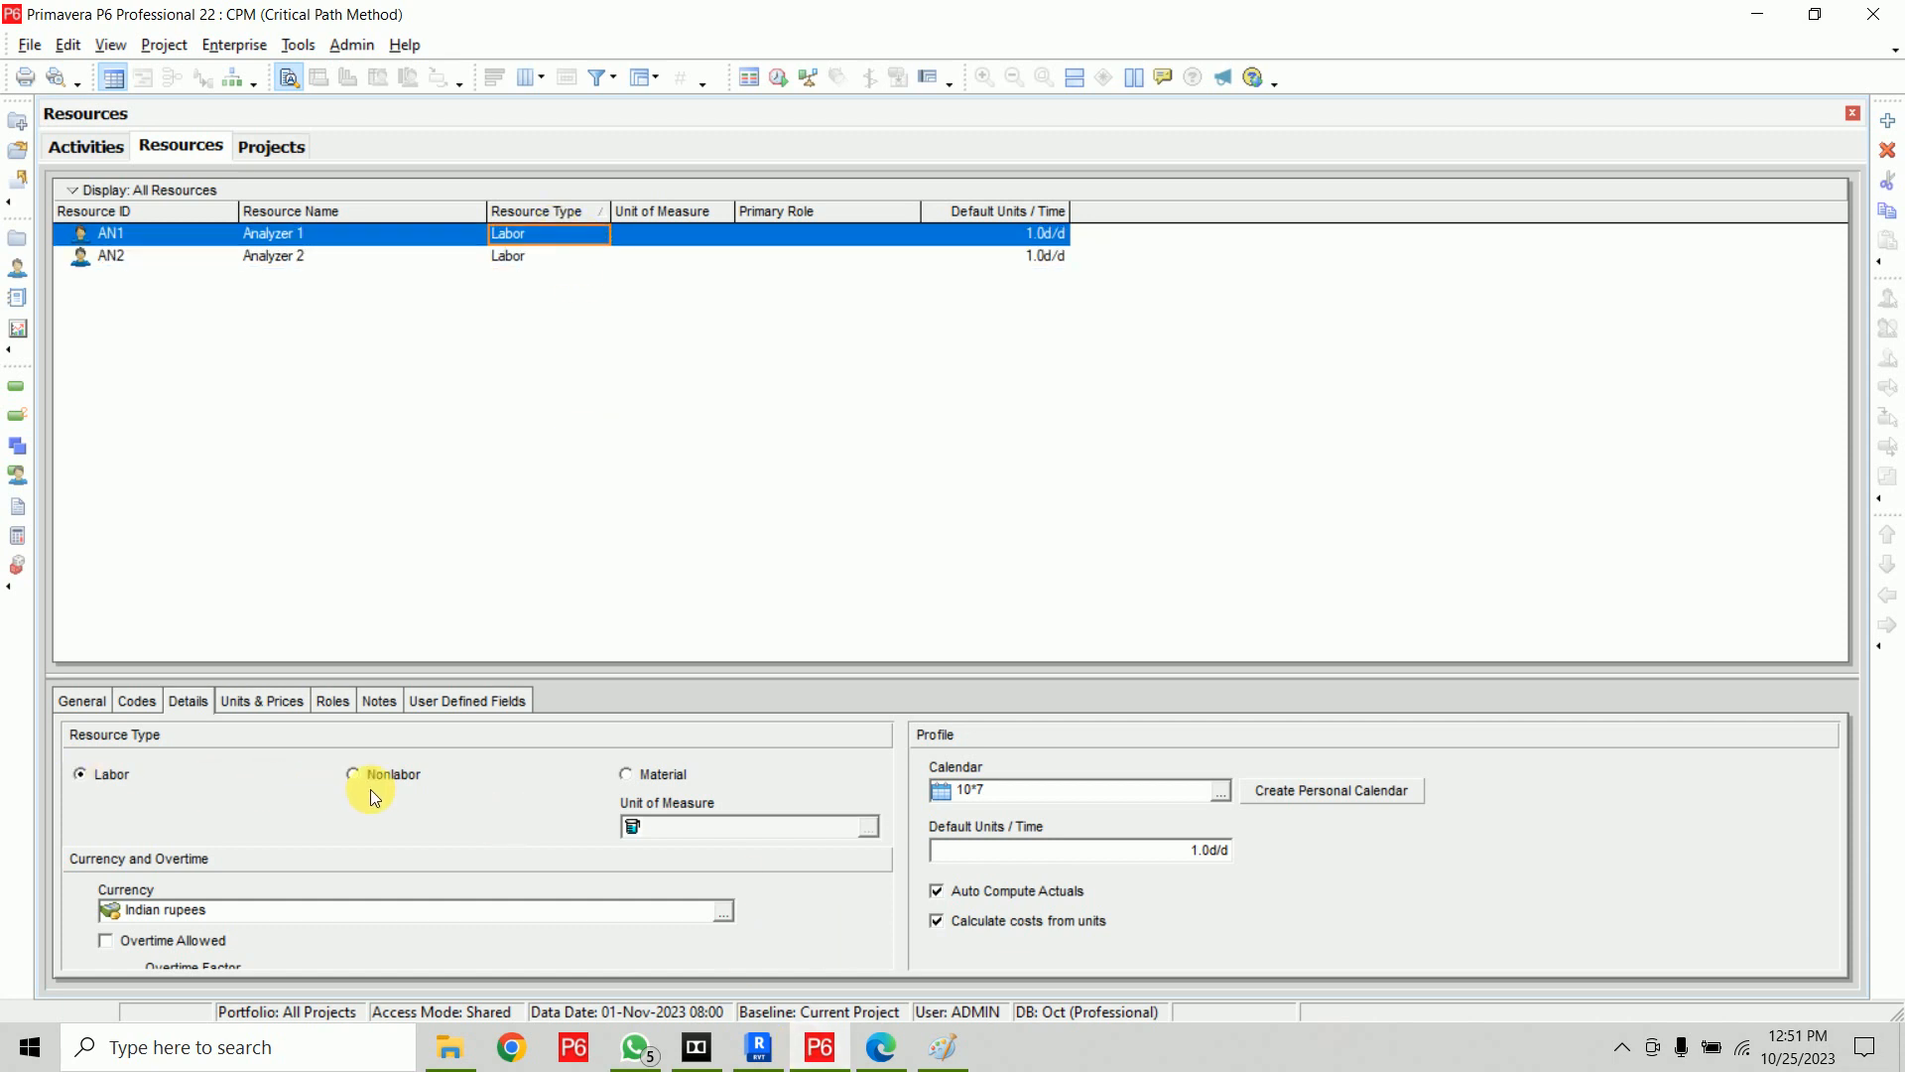
left_click(278, 701)
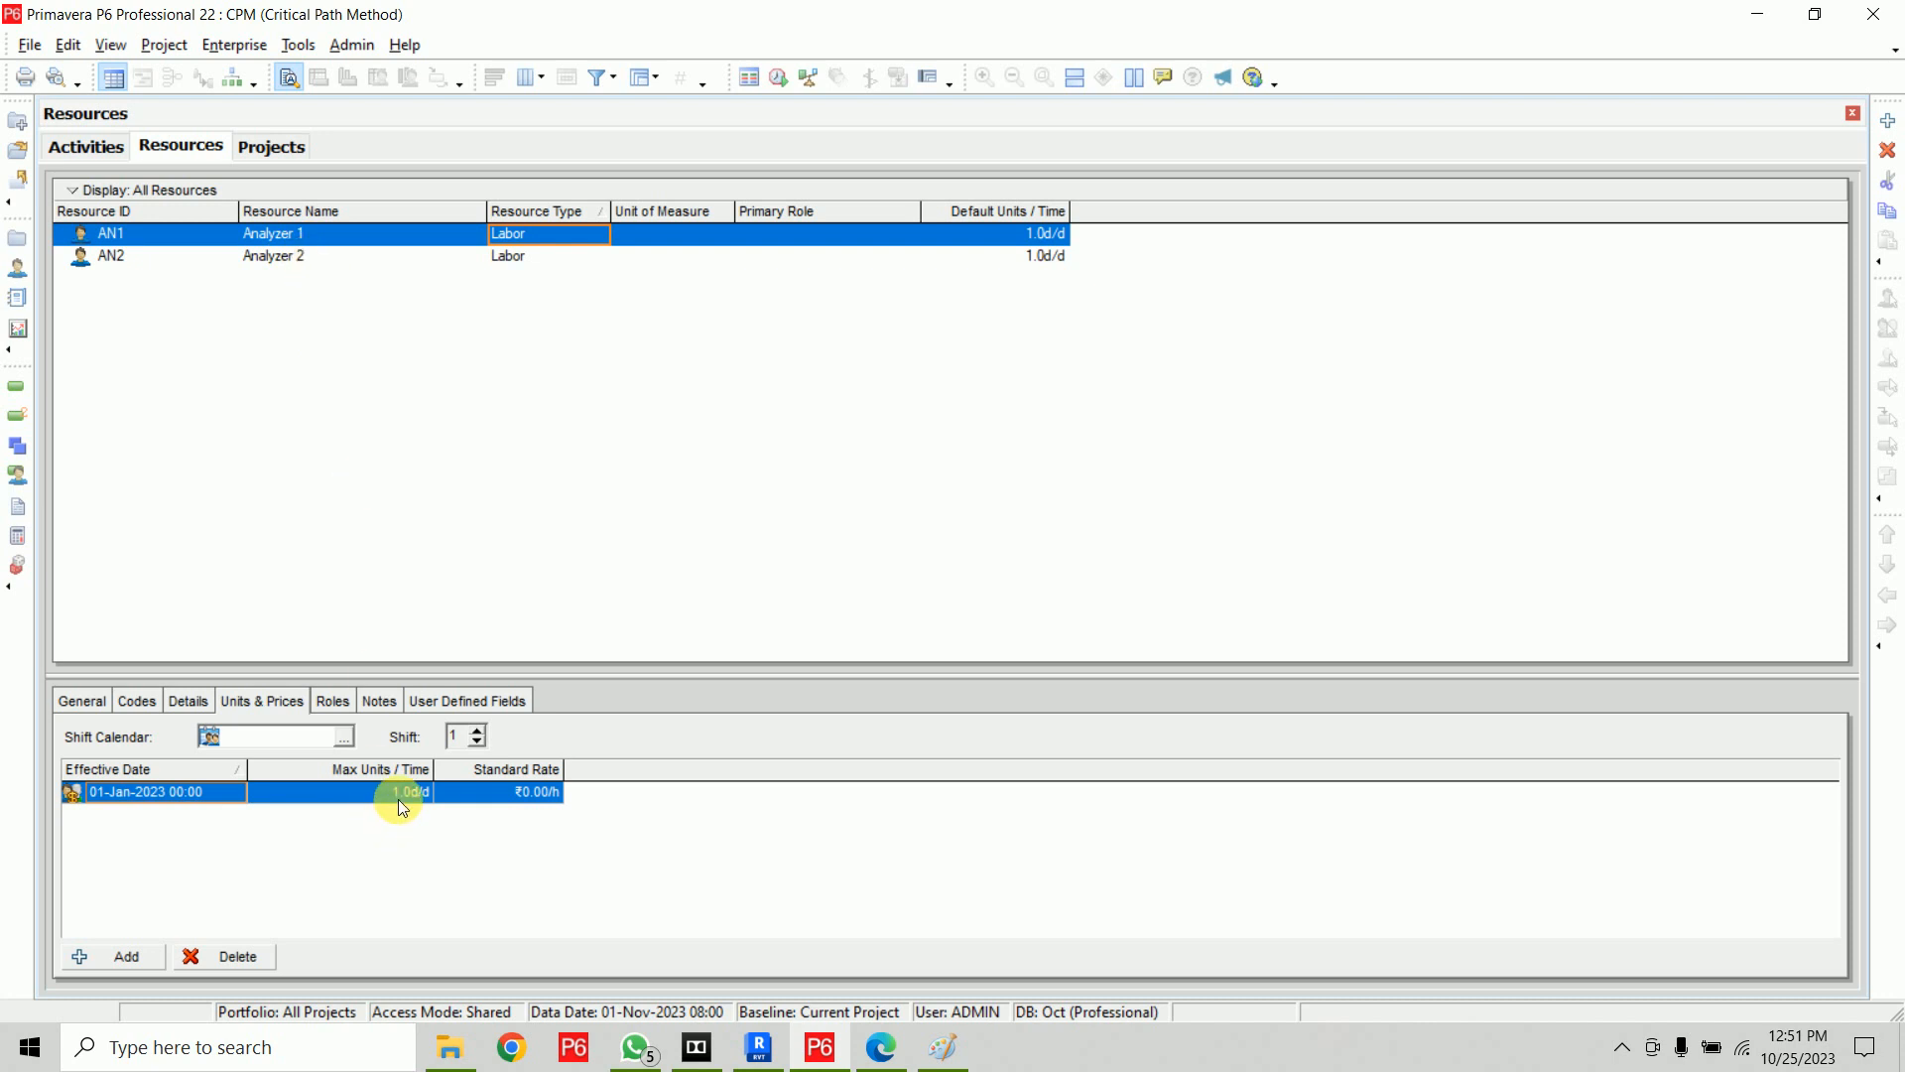
left_click(510, 791)
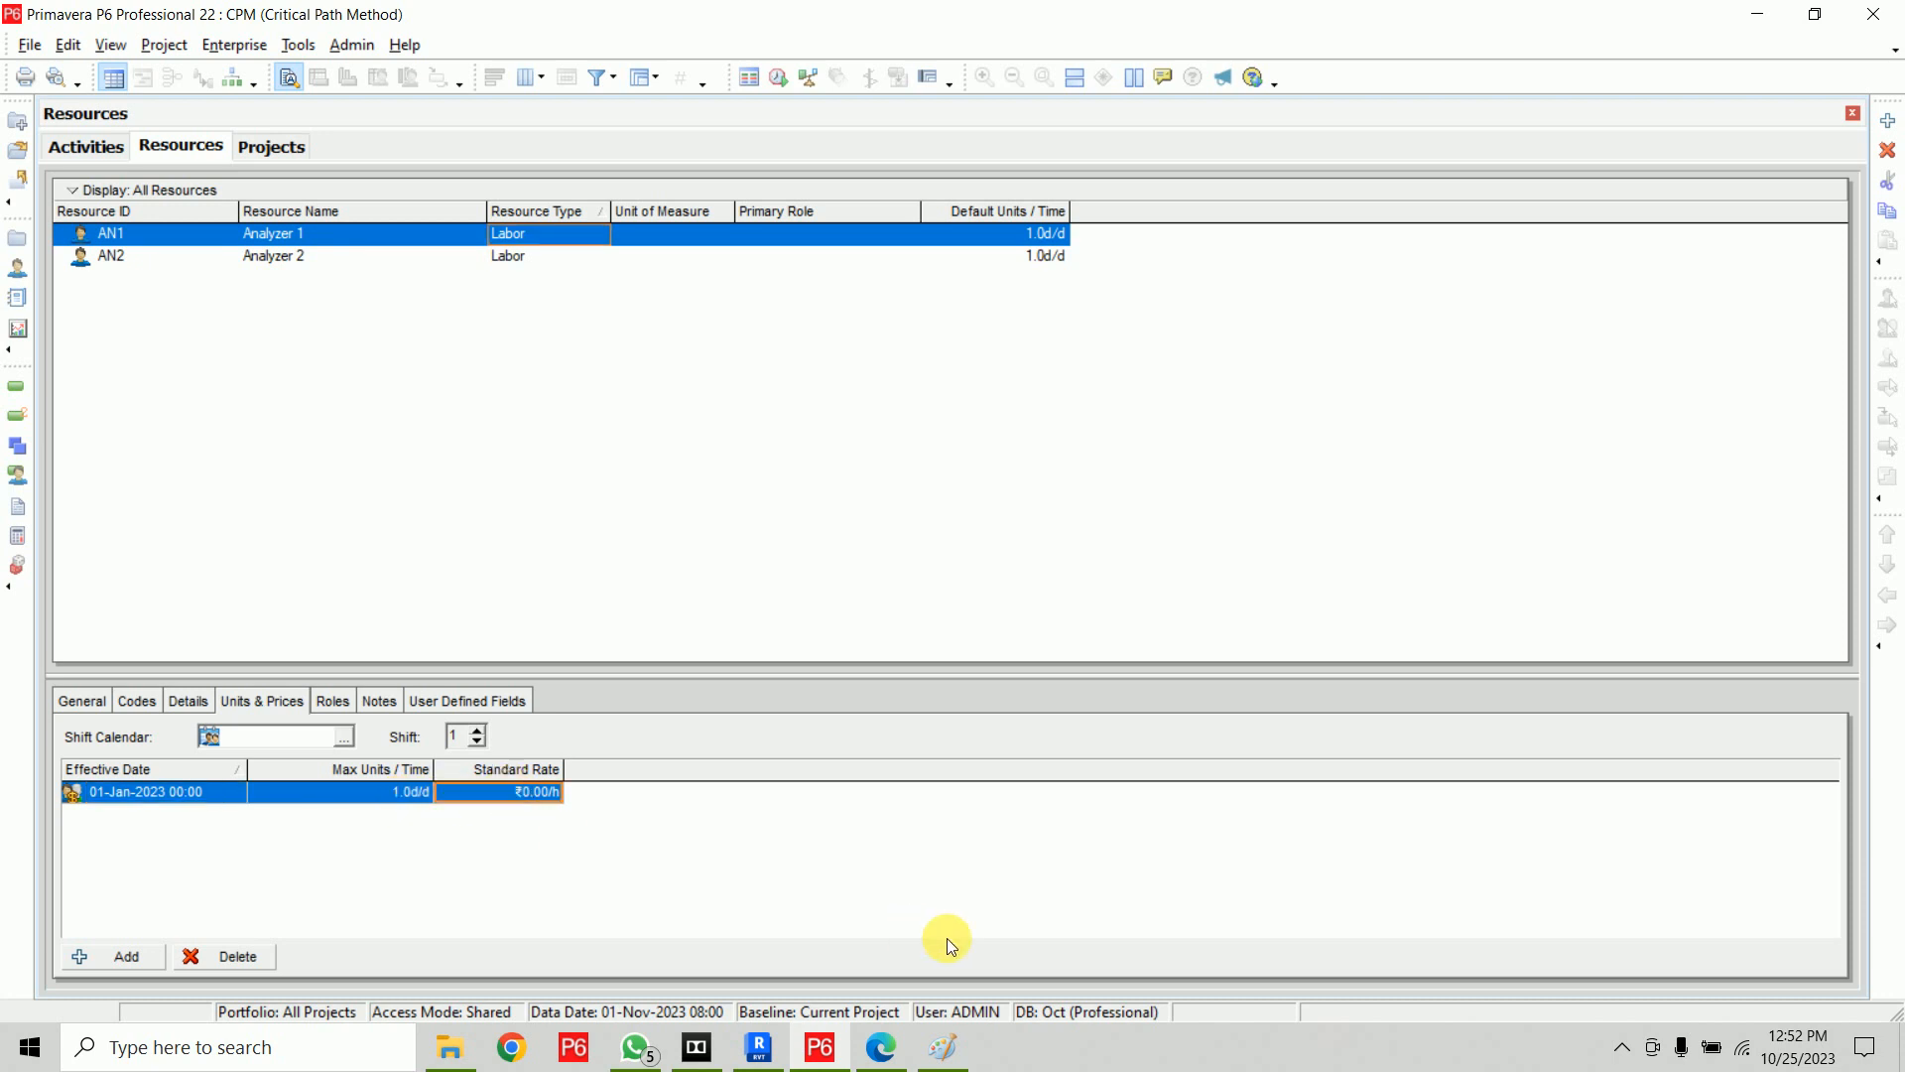
type("800/d")
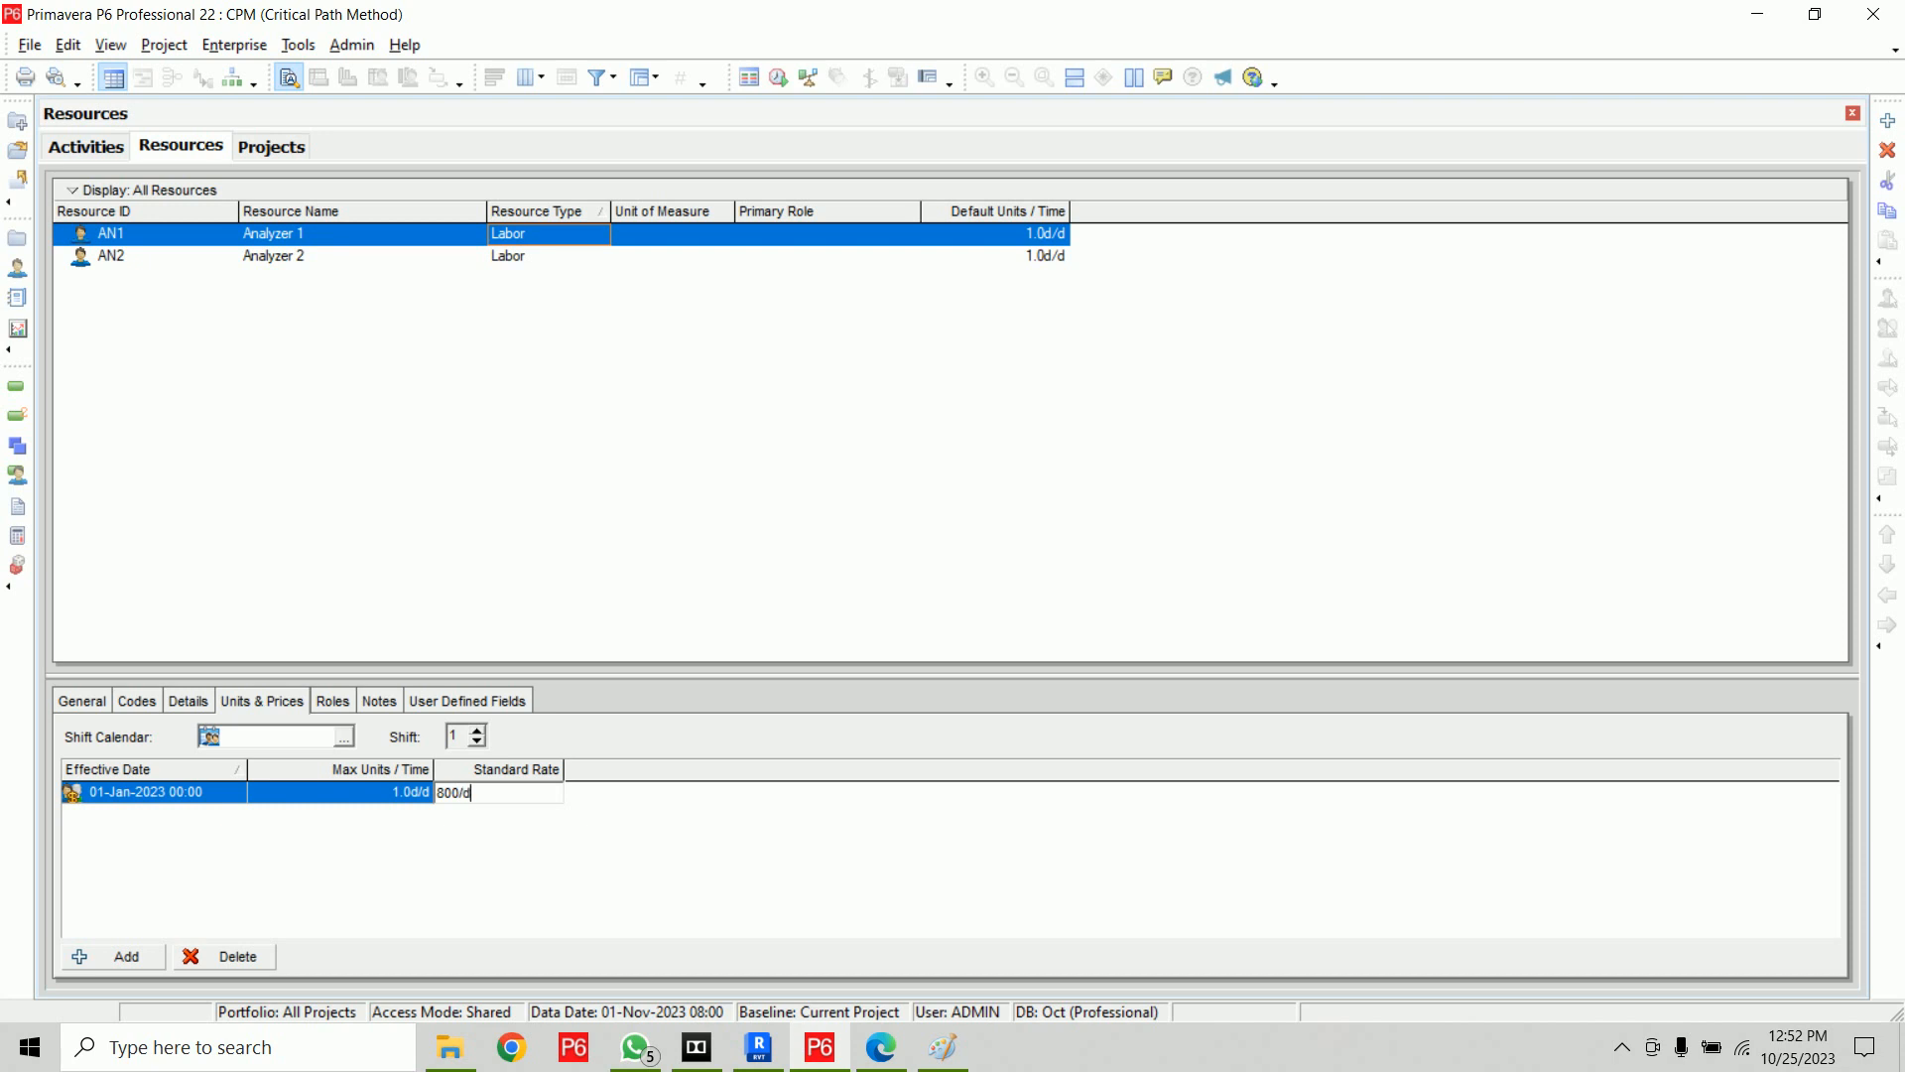
left_click(947, 938)
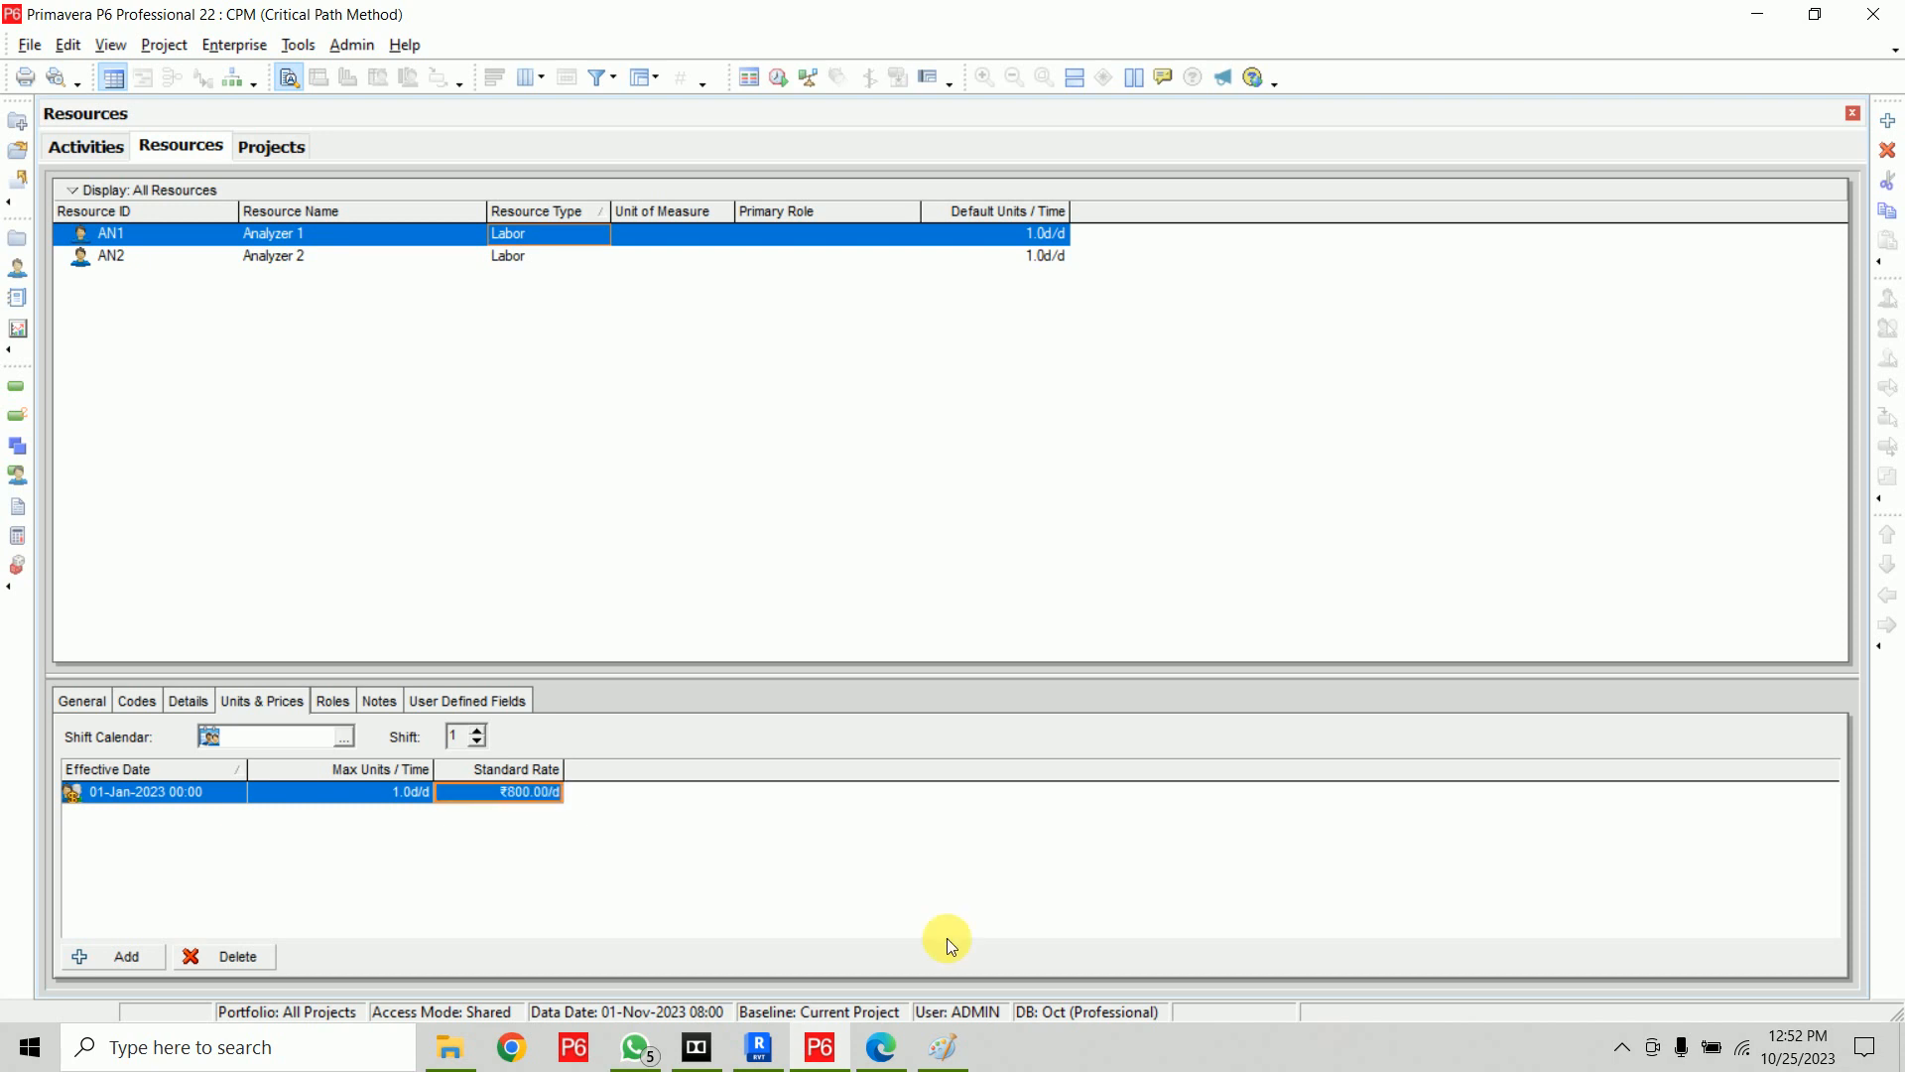
Set Analyzer 2's standard rate to 600 per day
left_click(569, 257)
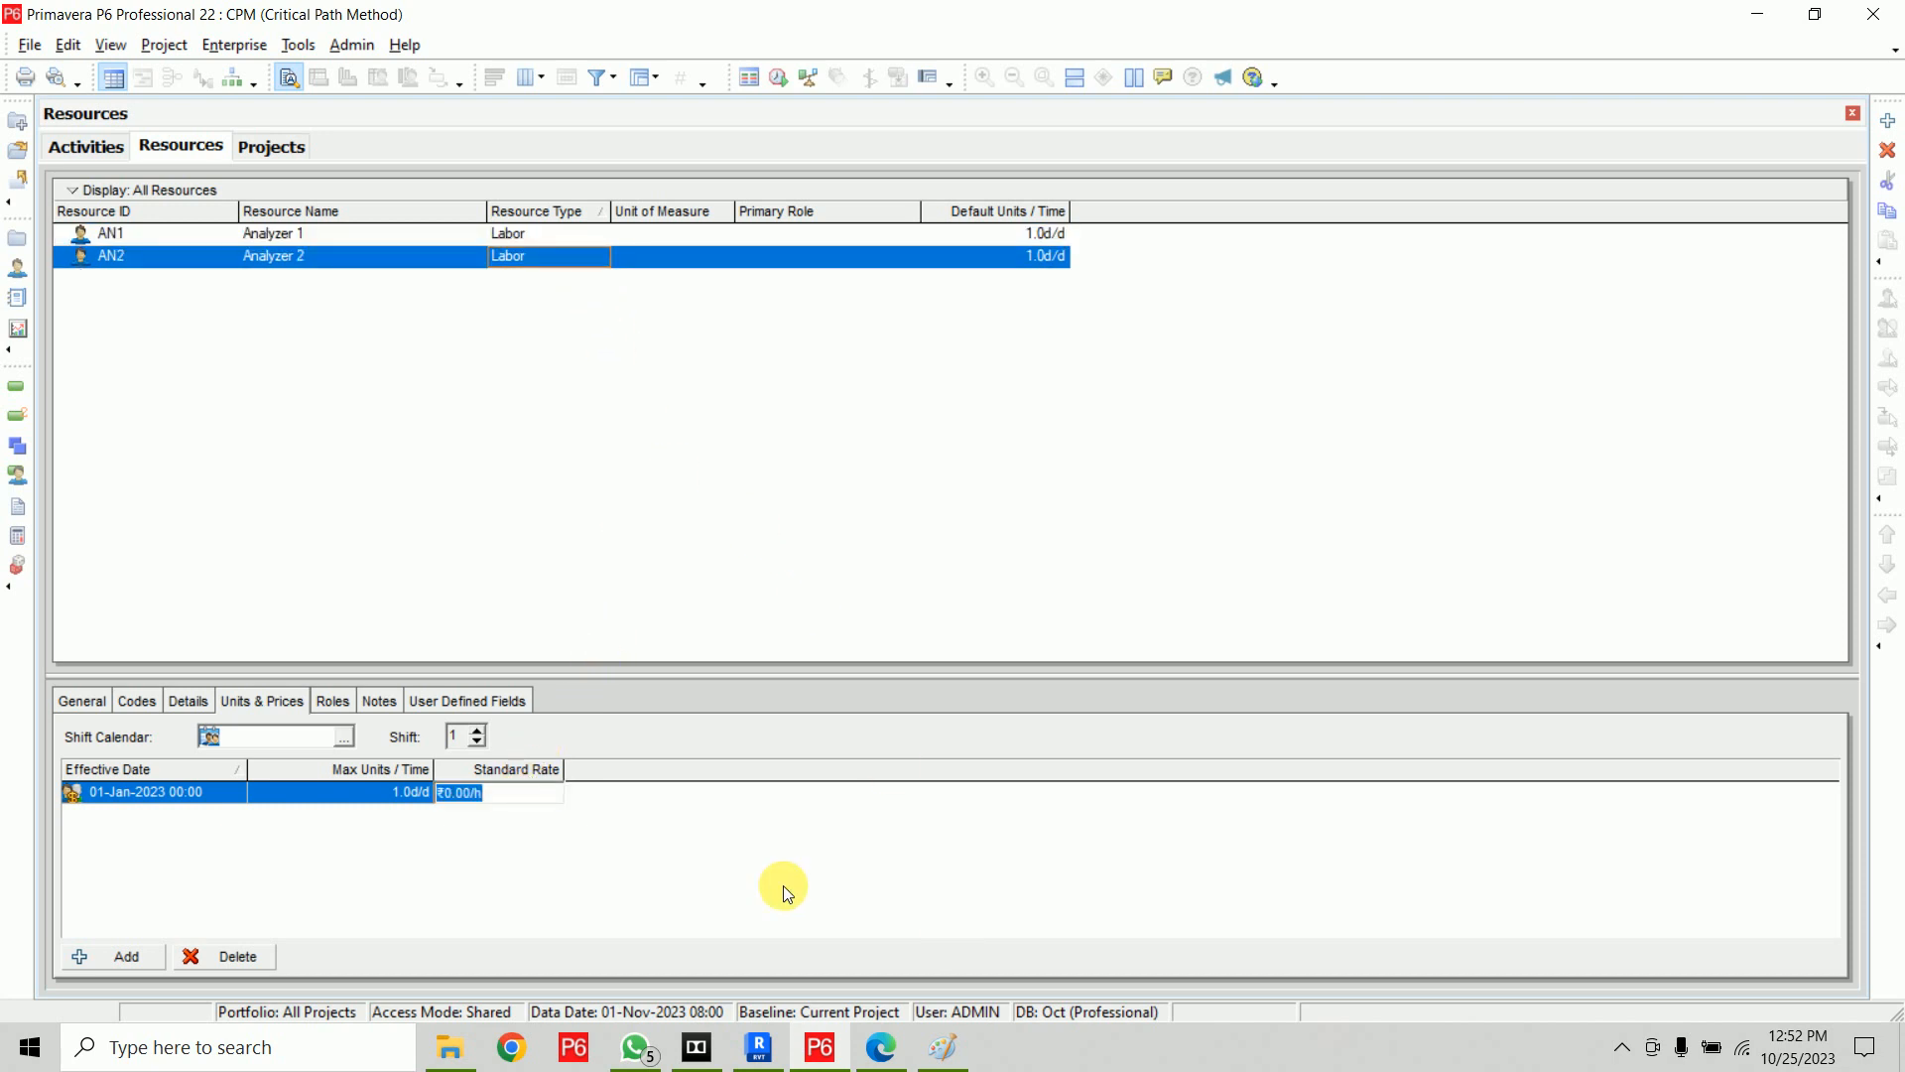
type("600.00")
type("/d")
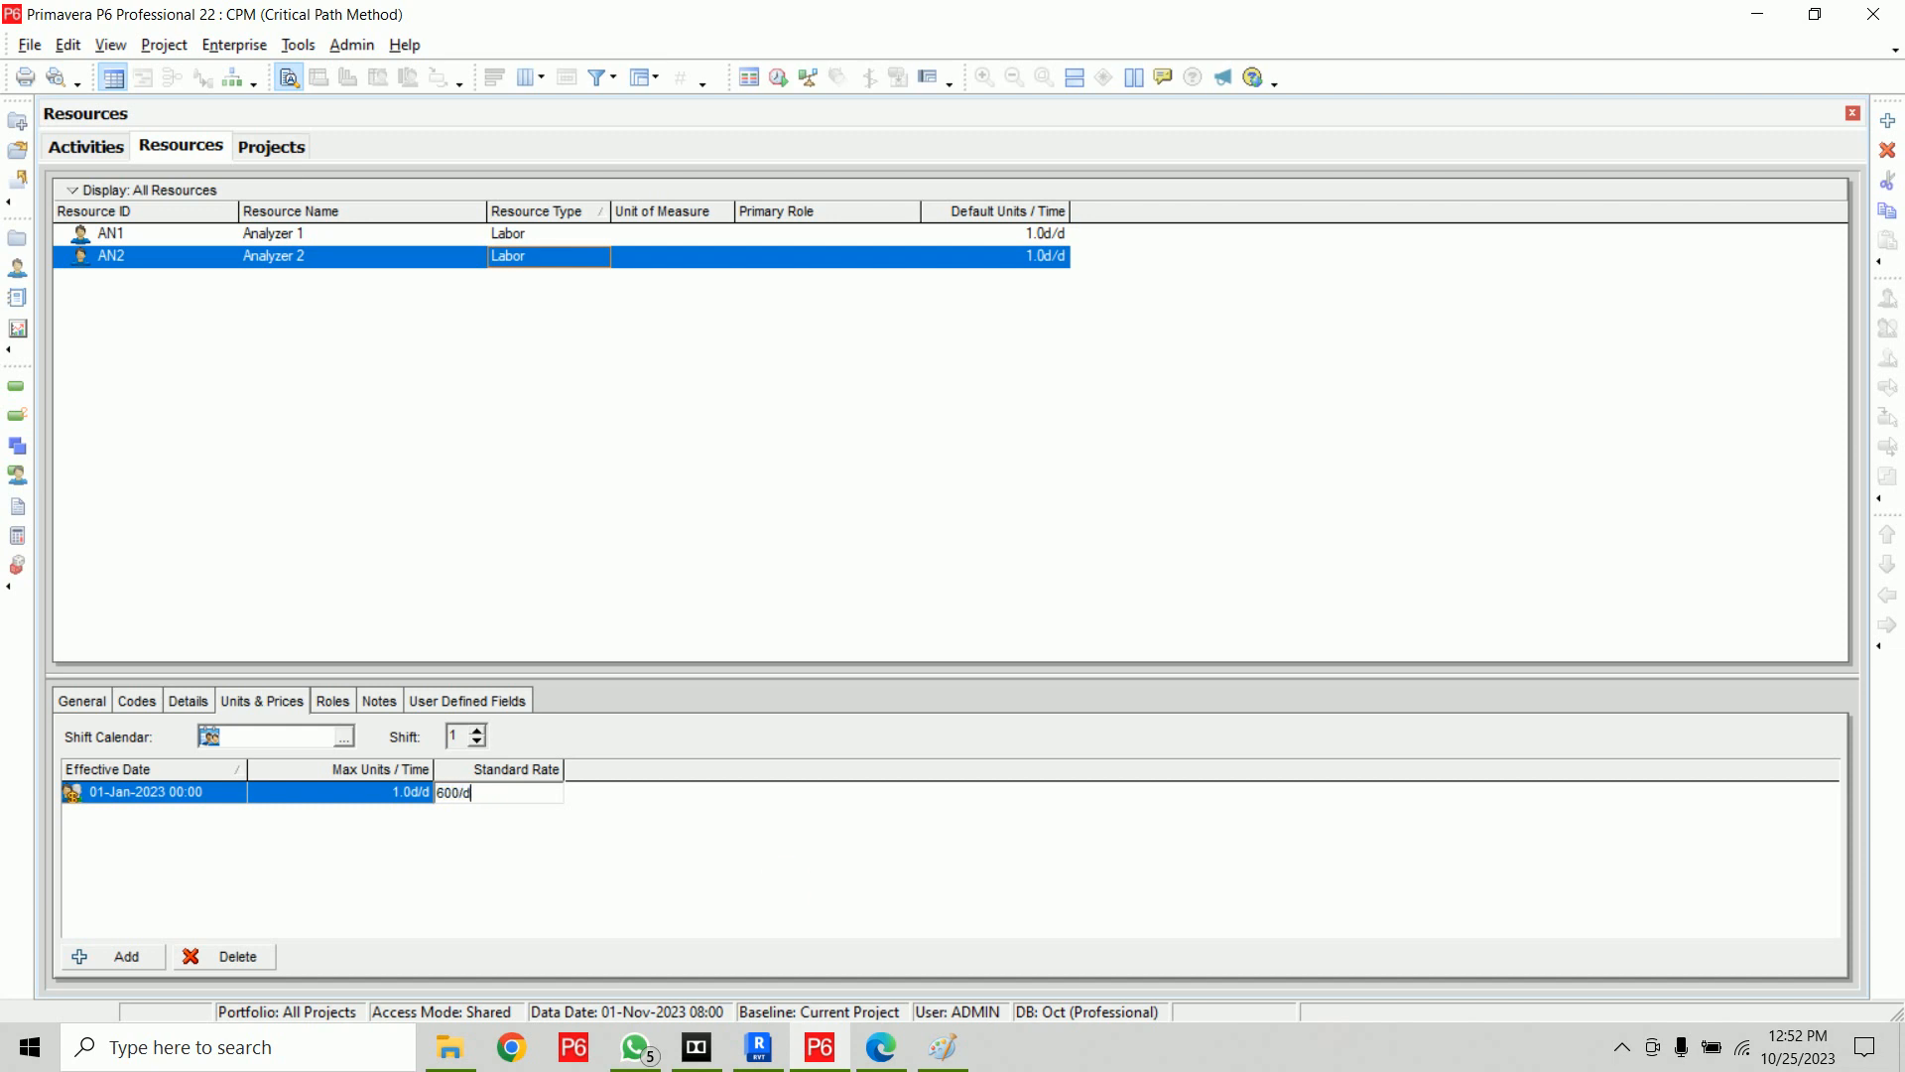
left_click(786, 889)
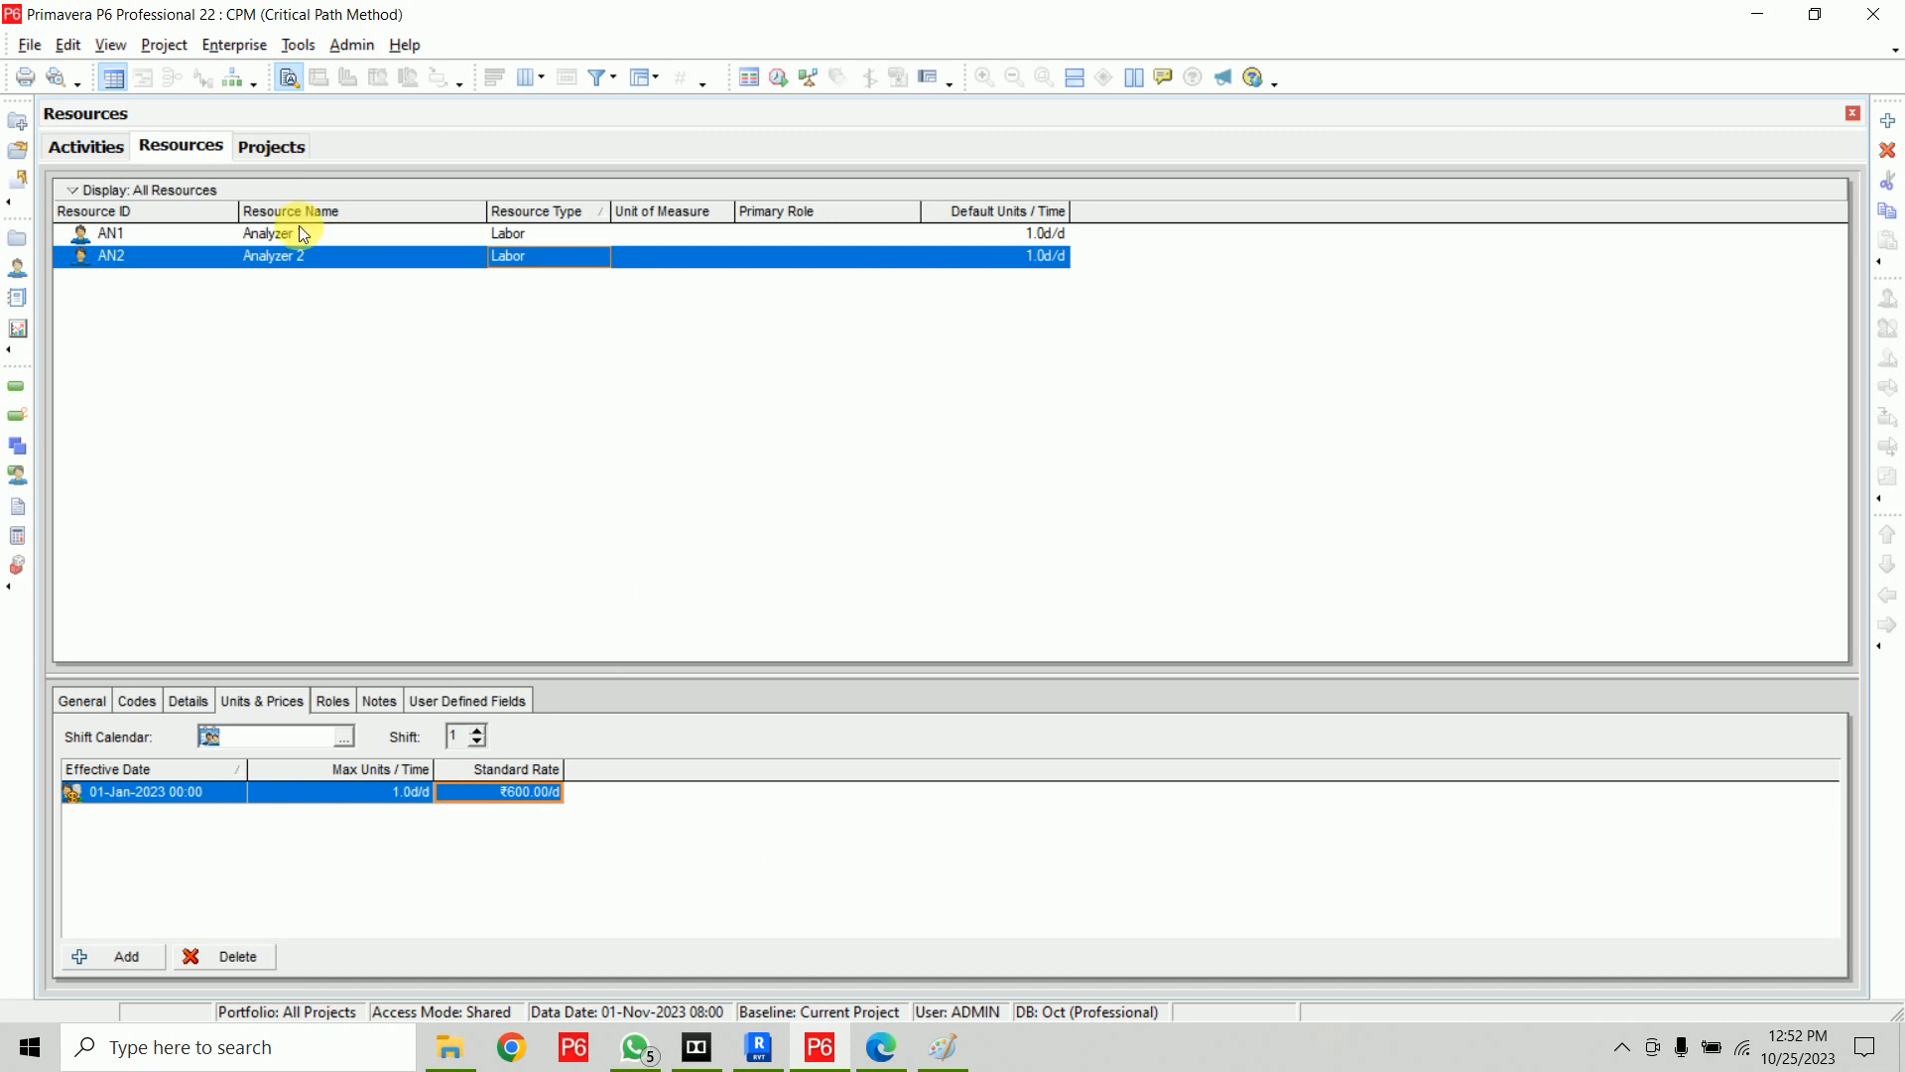
Assign resources Analyzer 1 and Analyzer 2 to the Analyser role
left_click(234, 45)
left_click(250, 136)
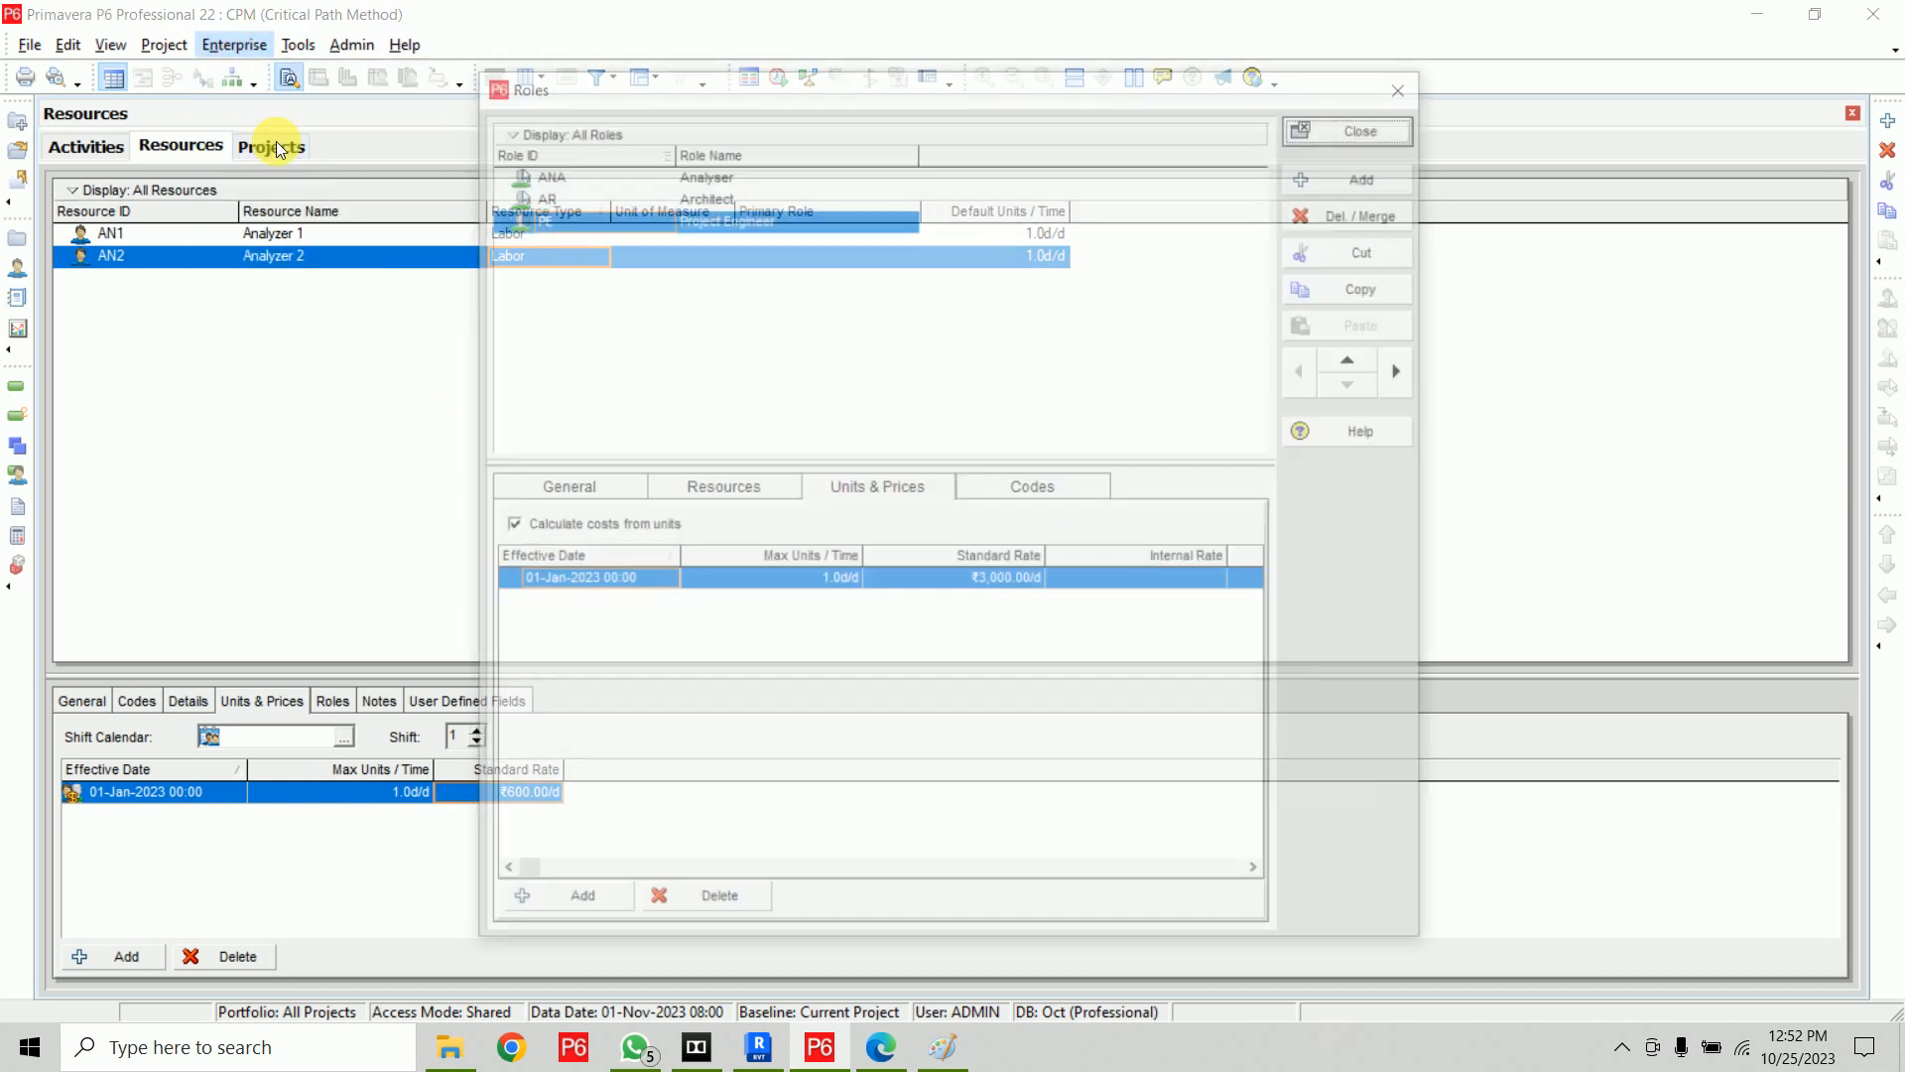
left_click(713, 176)
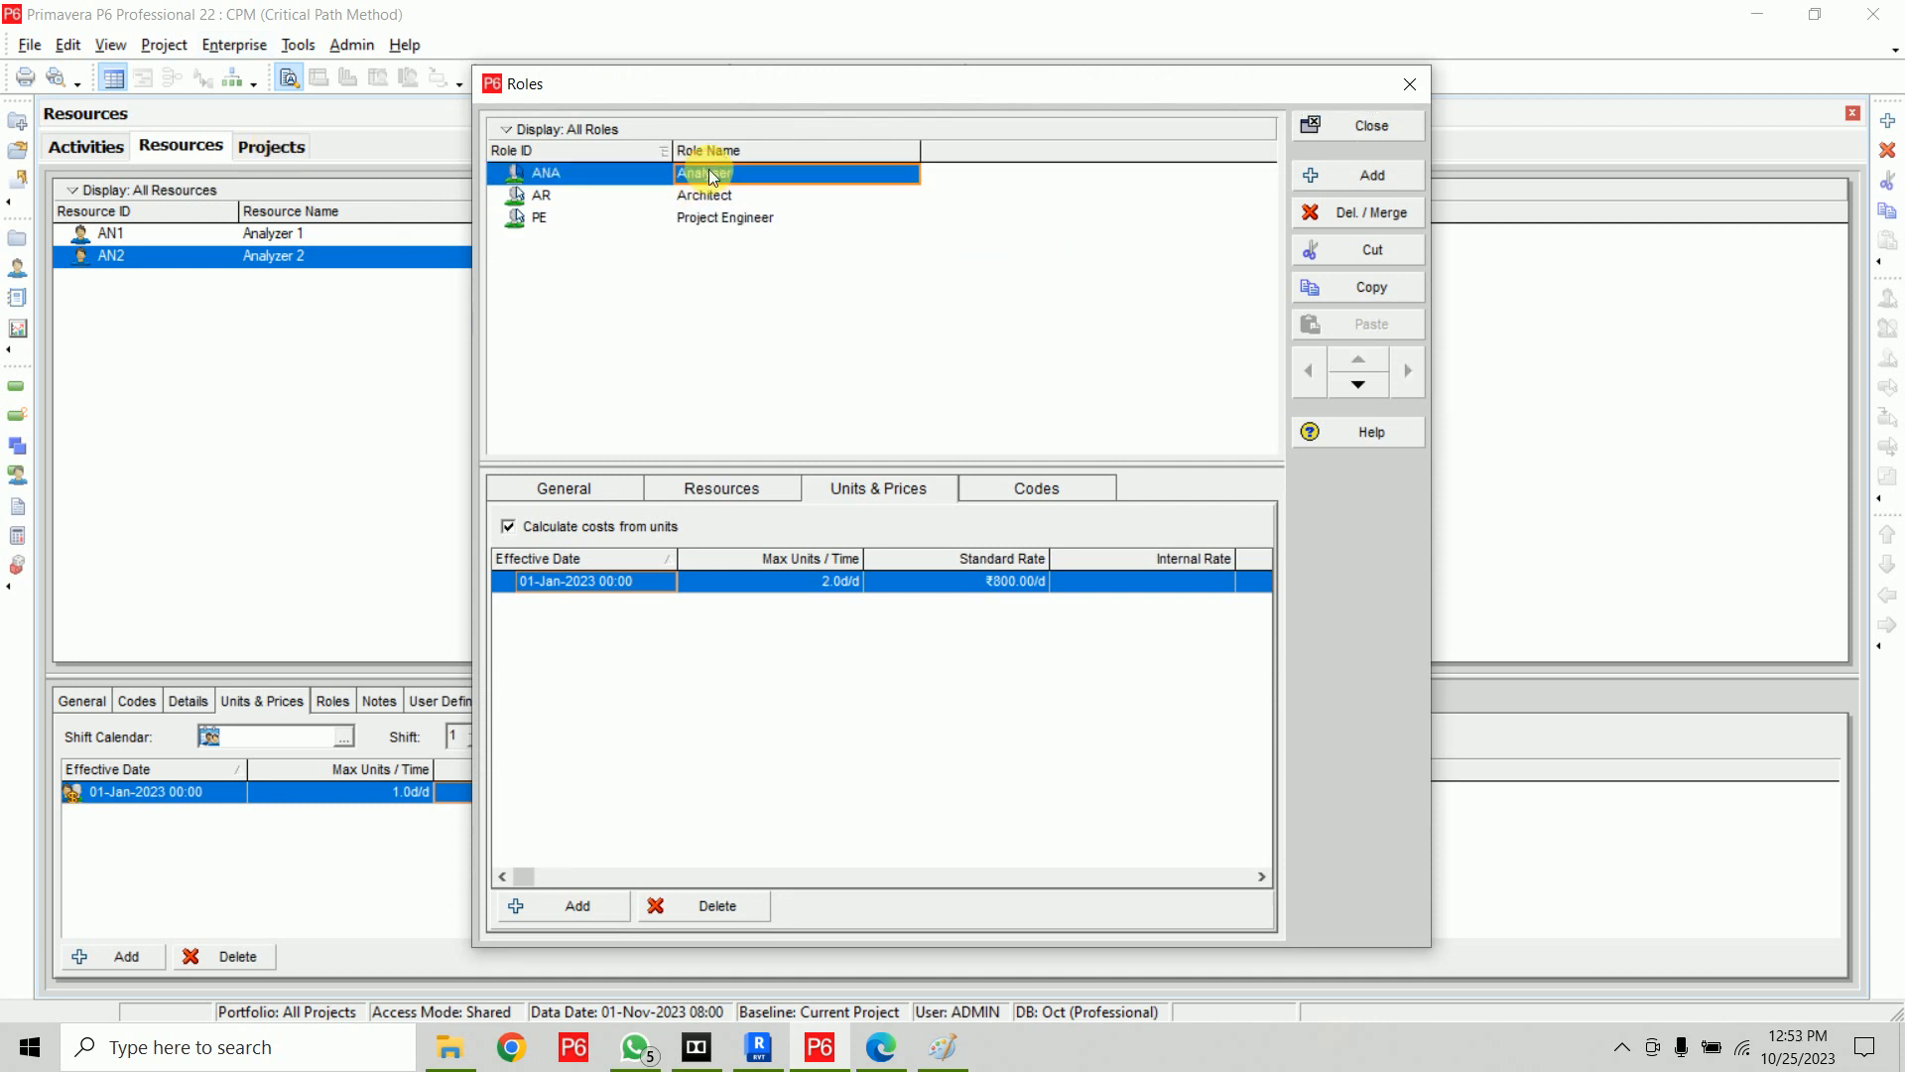
left_click(746, 493)
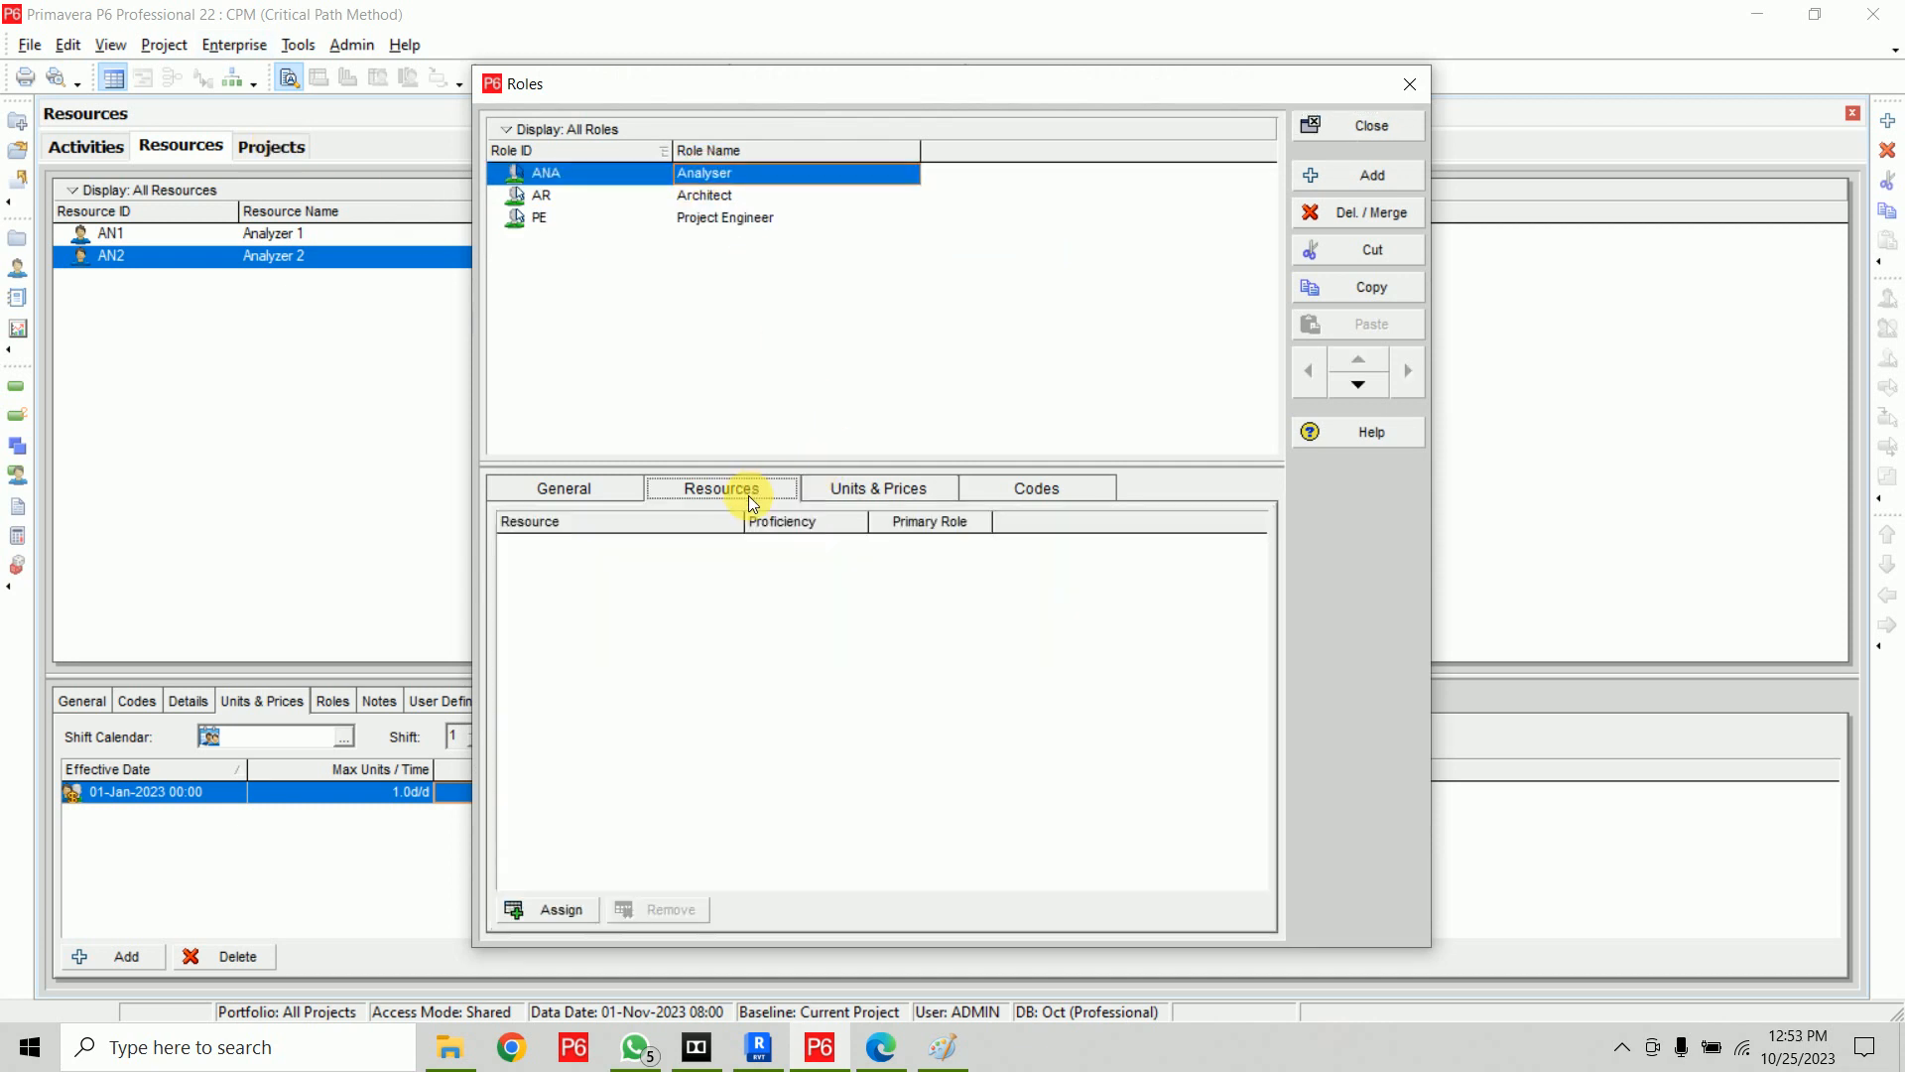
left_click(558, 909)
left_click(890, 482, "ctrl")
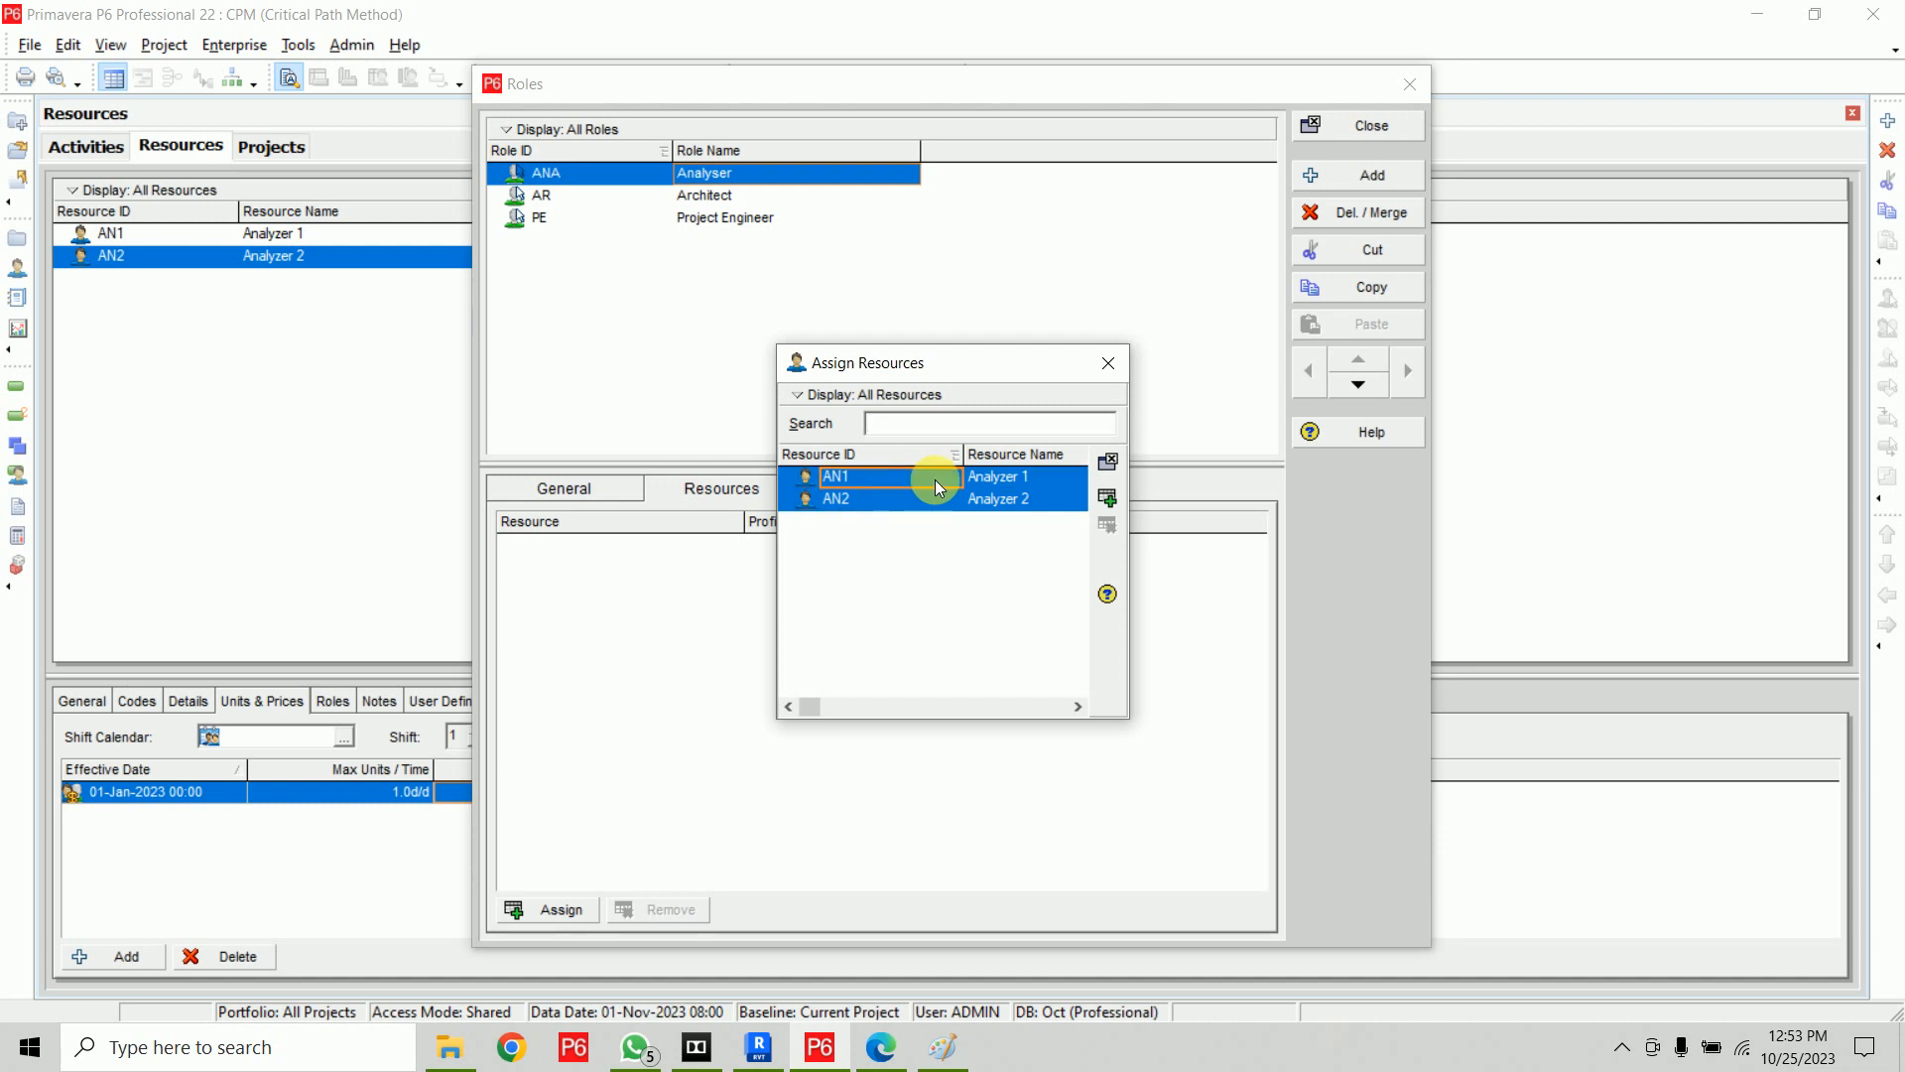
left_click(1104, 497)
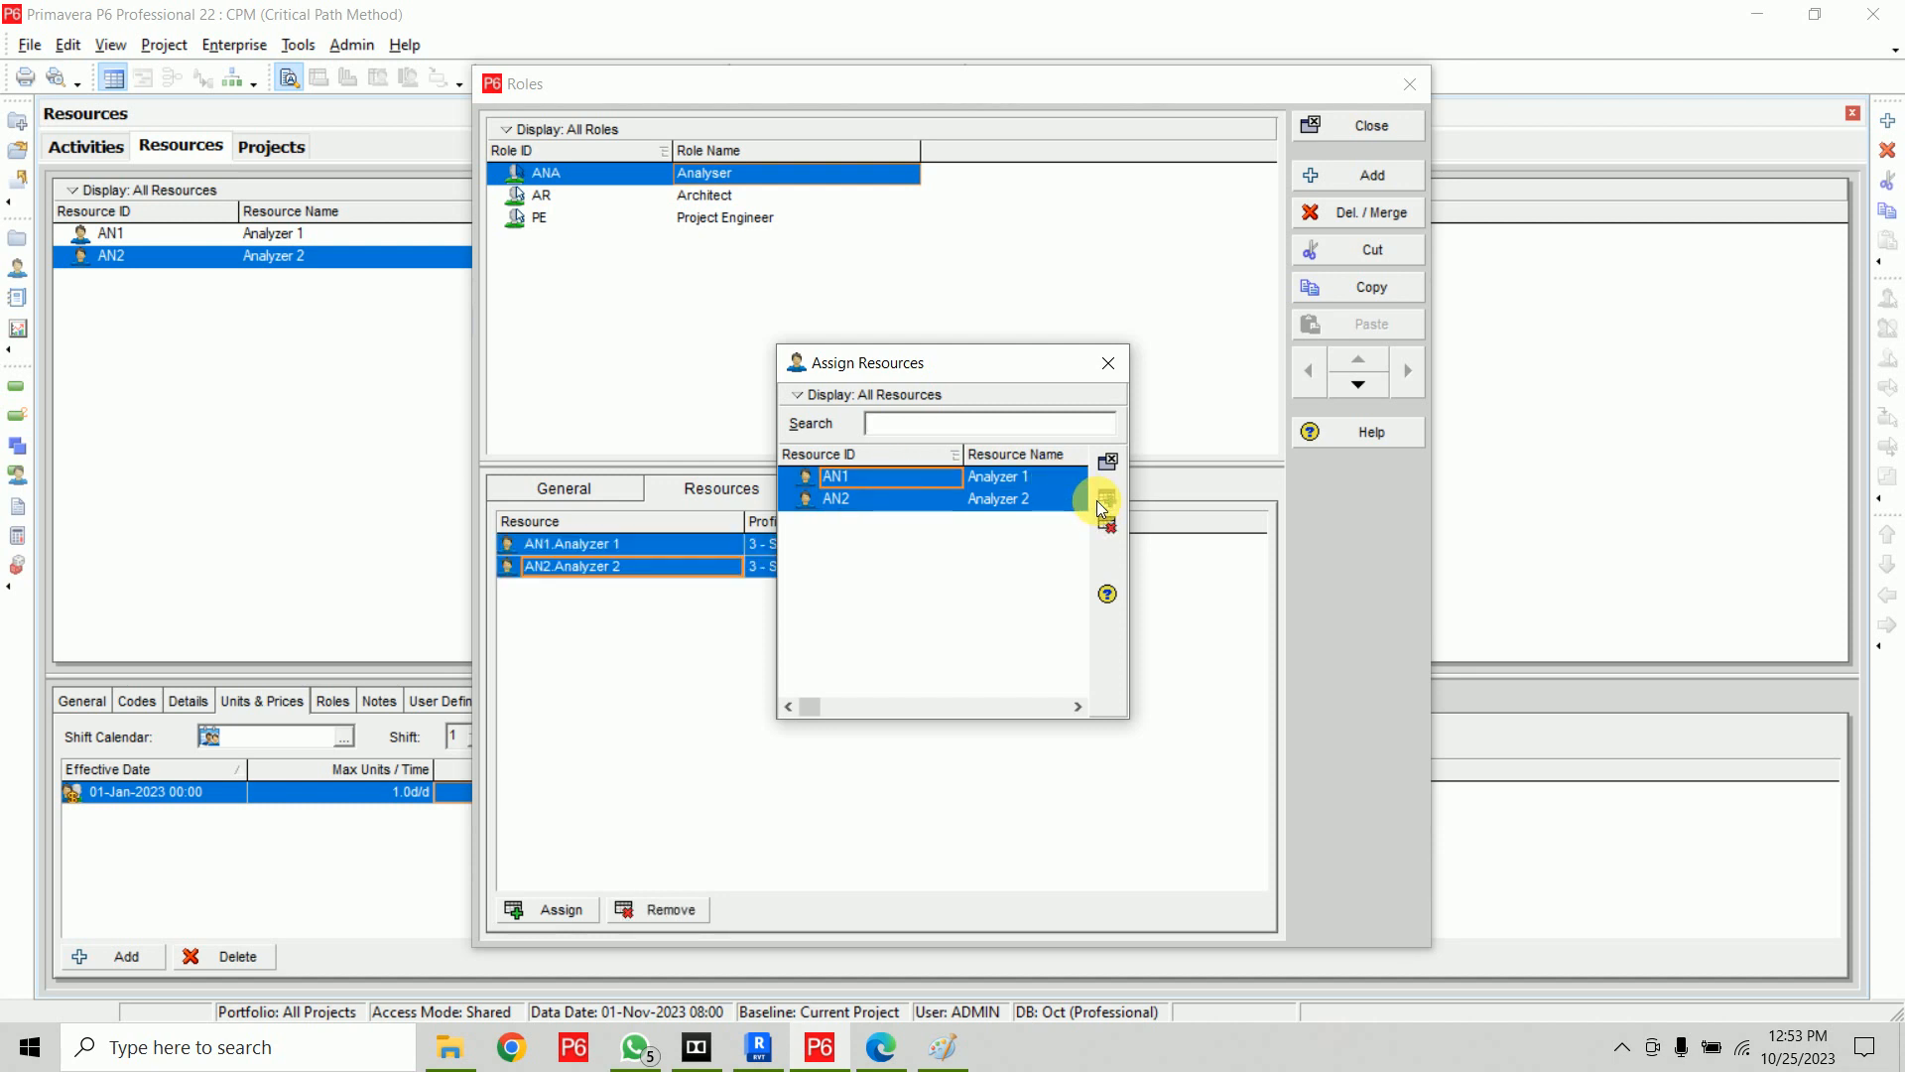
left_click(1107, 364)
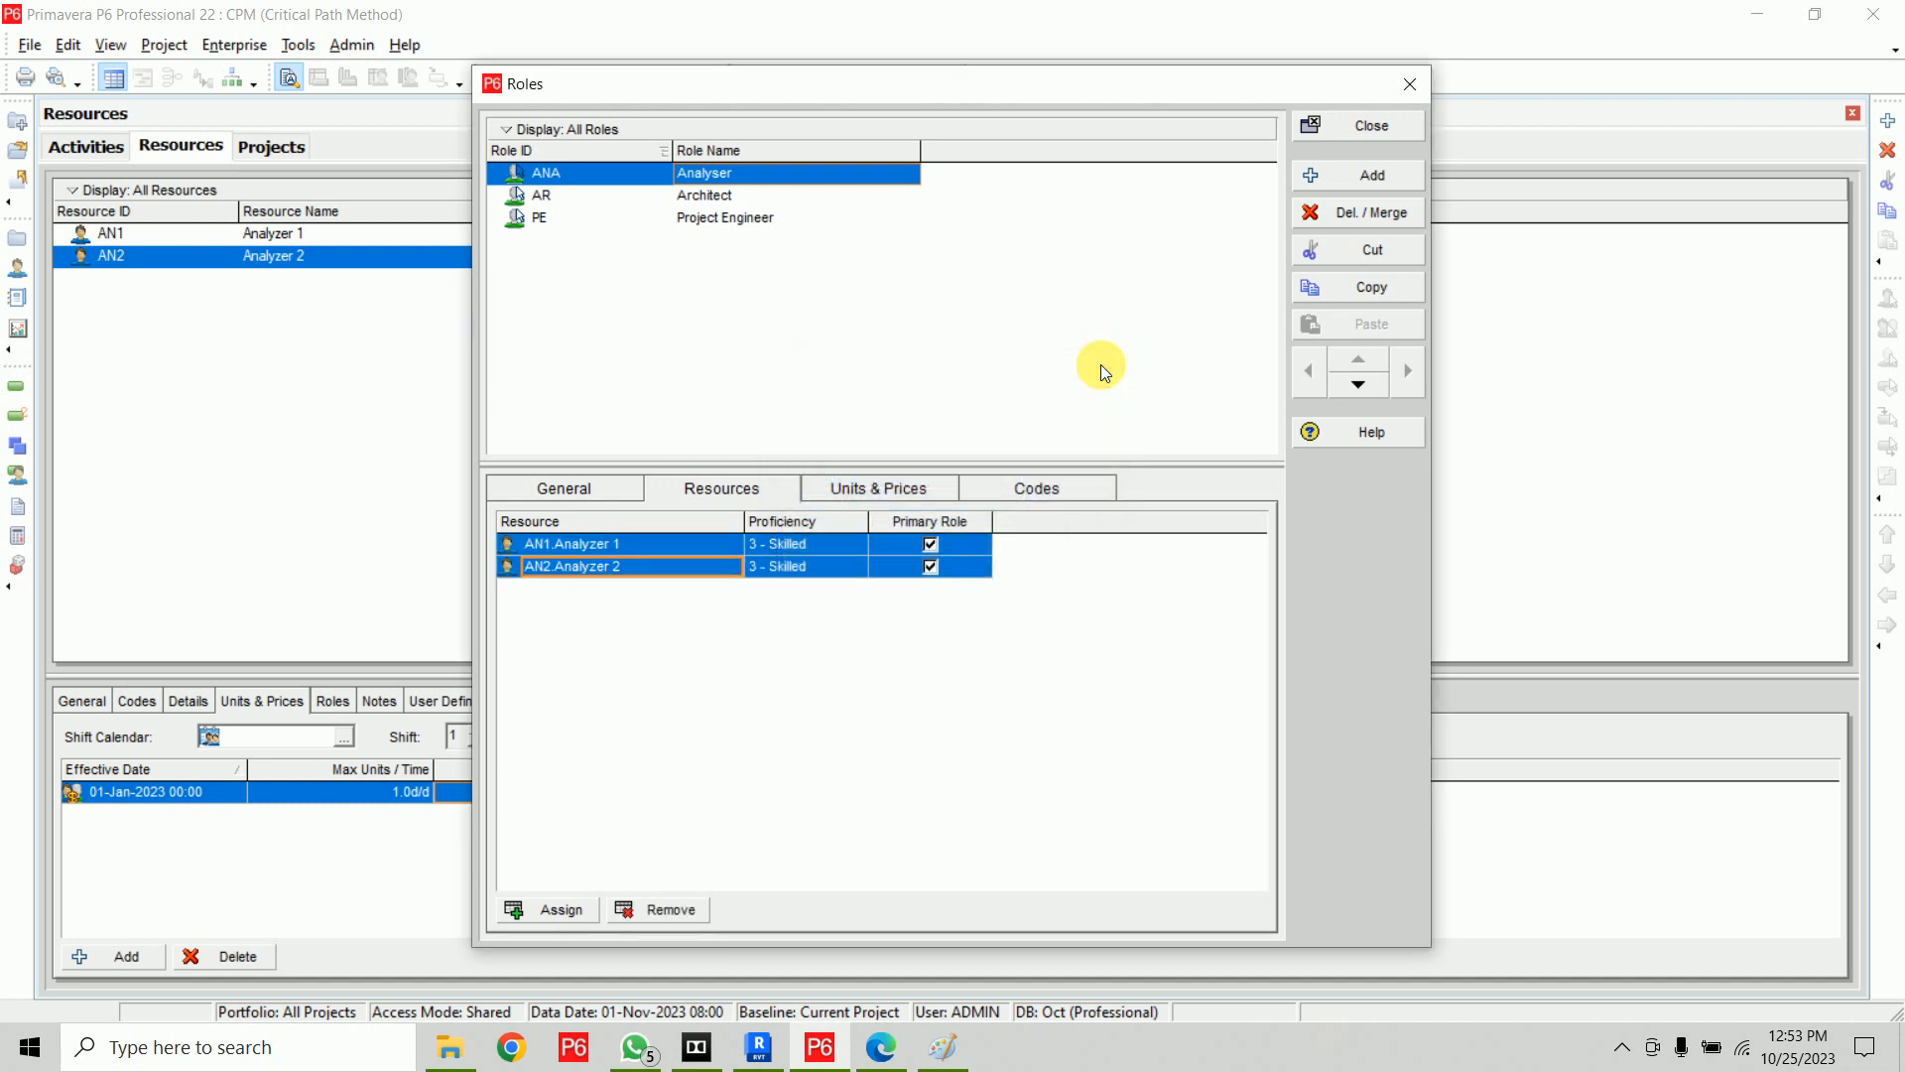
left_click(1375, 129)
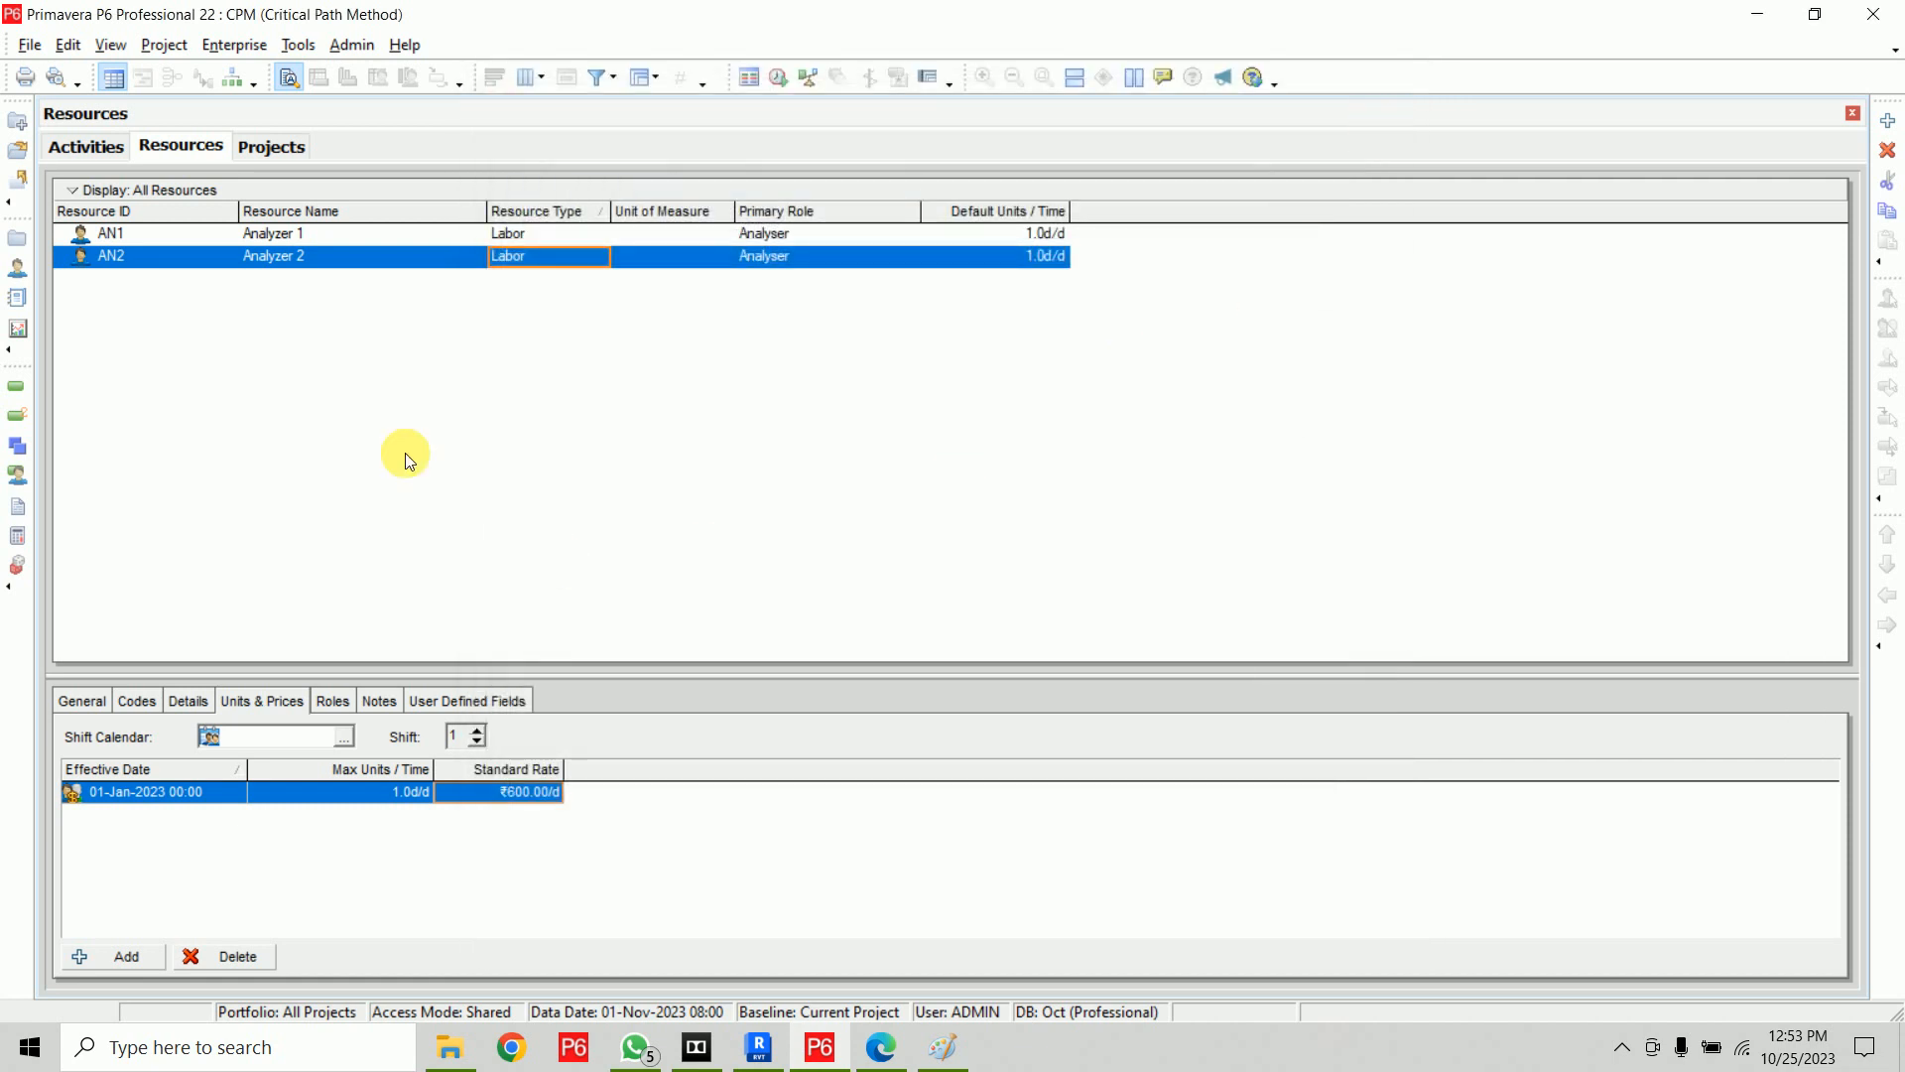
On activity A, assign Analyzer 1 to the Analyser role assignment by role
left_click(98, 151)
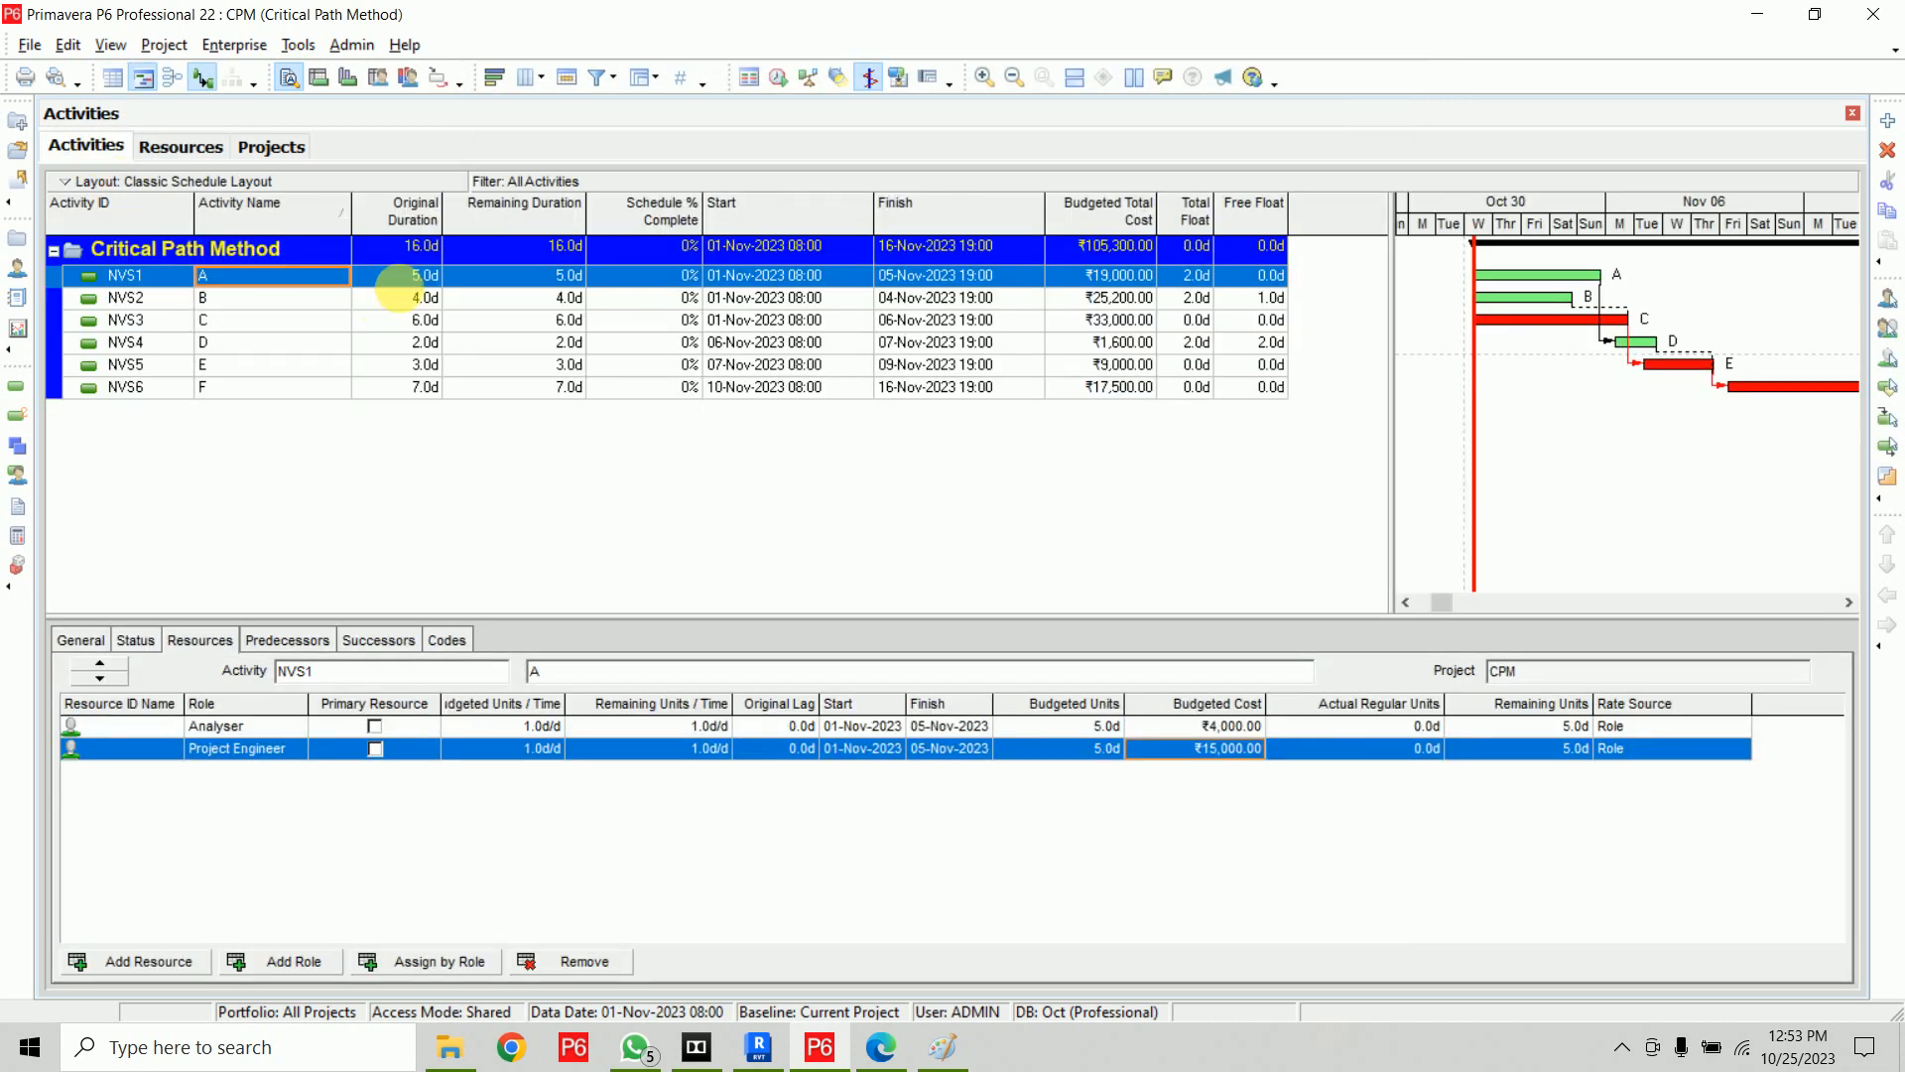
left_click(270, 724)
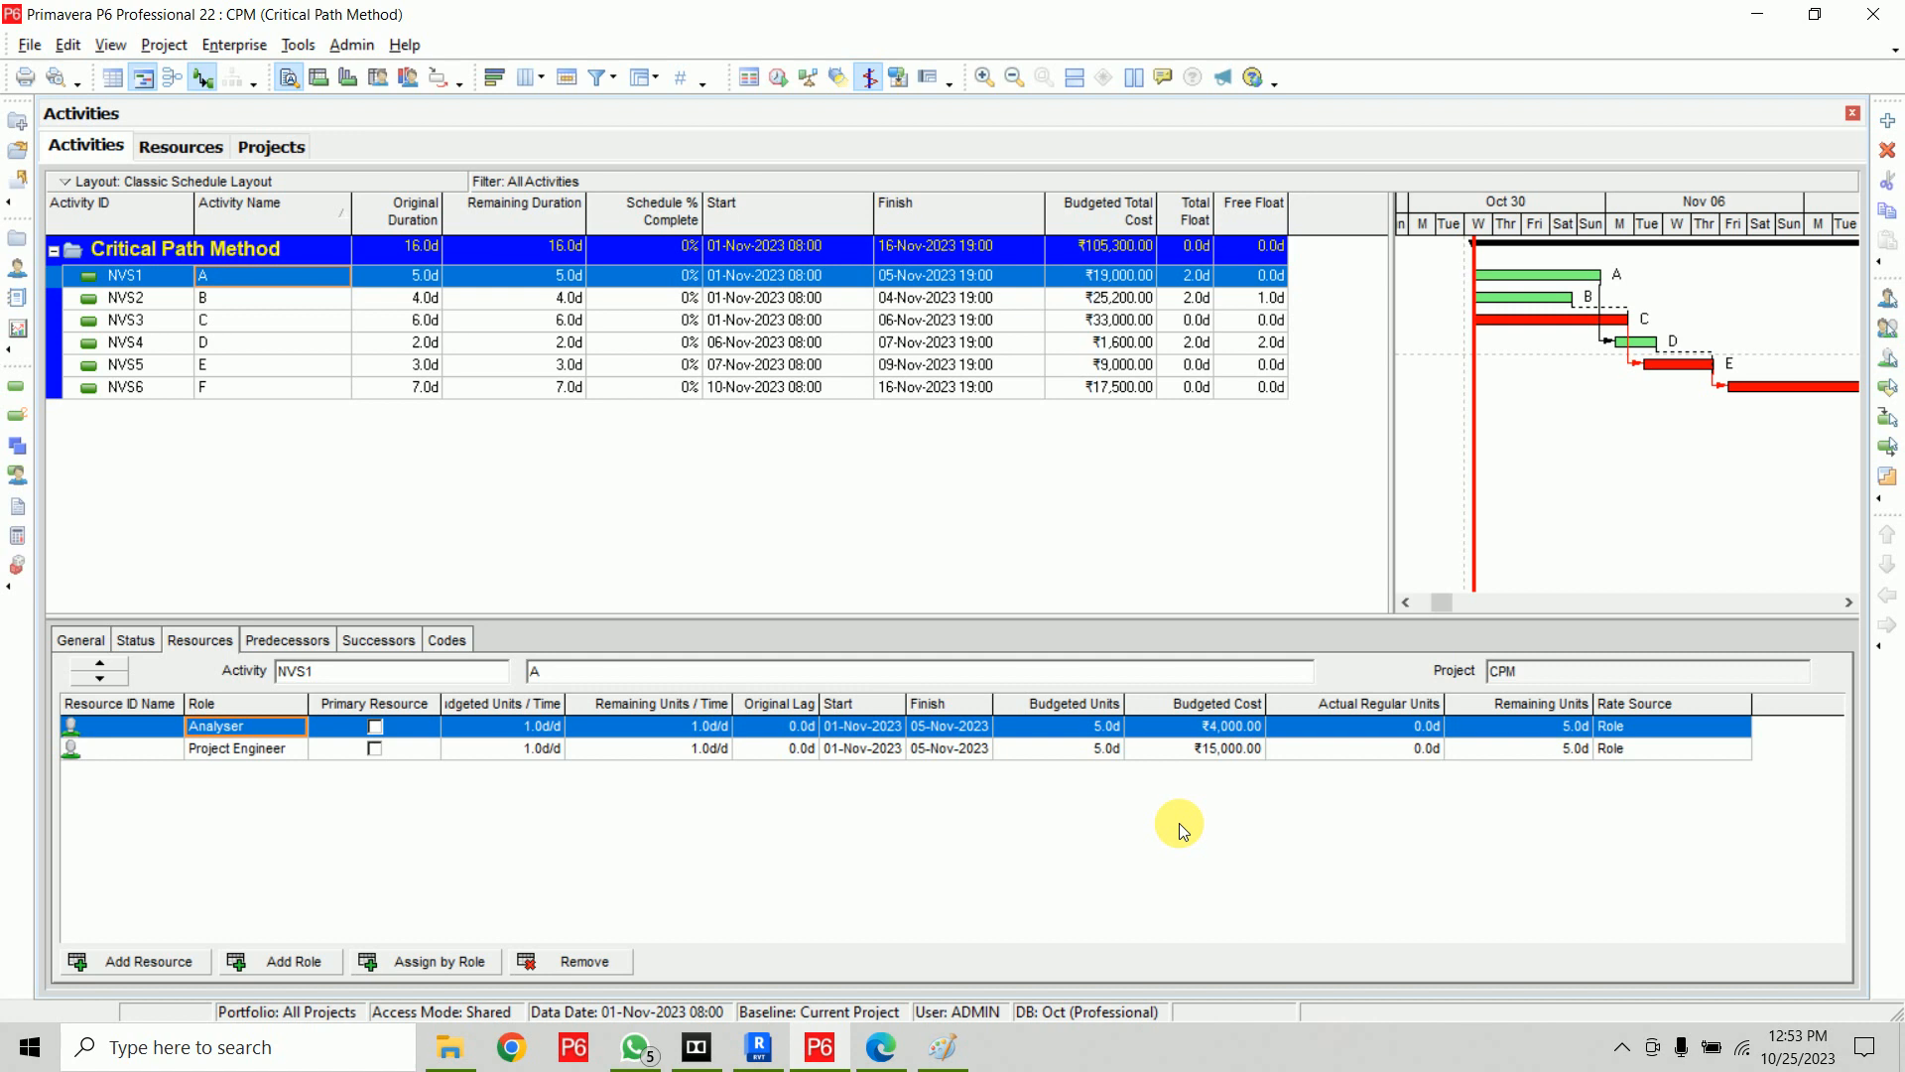
left_click(469, 965)
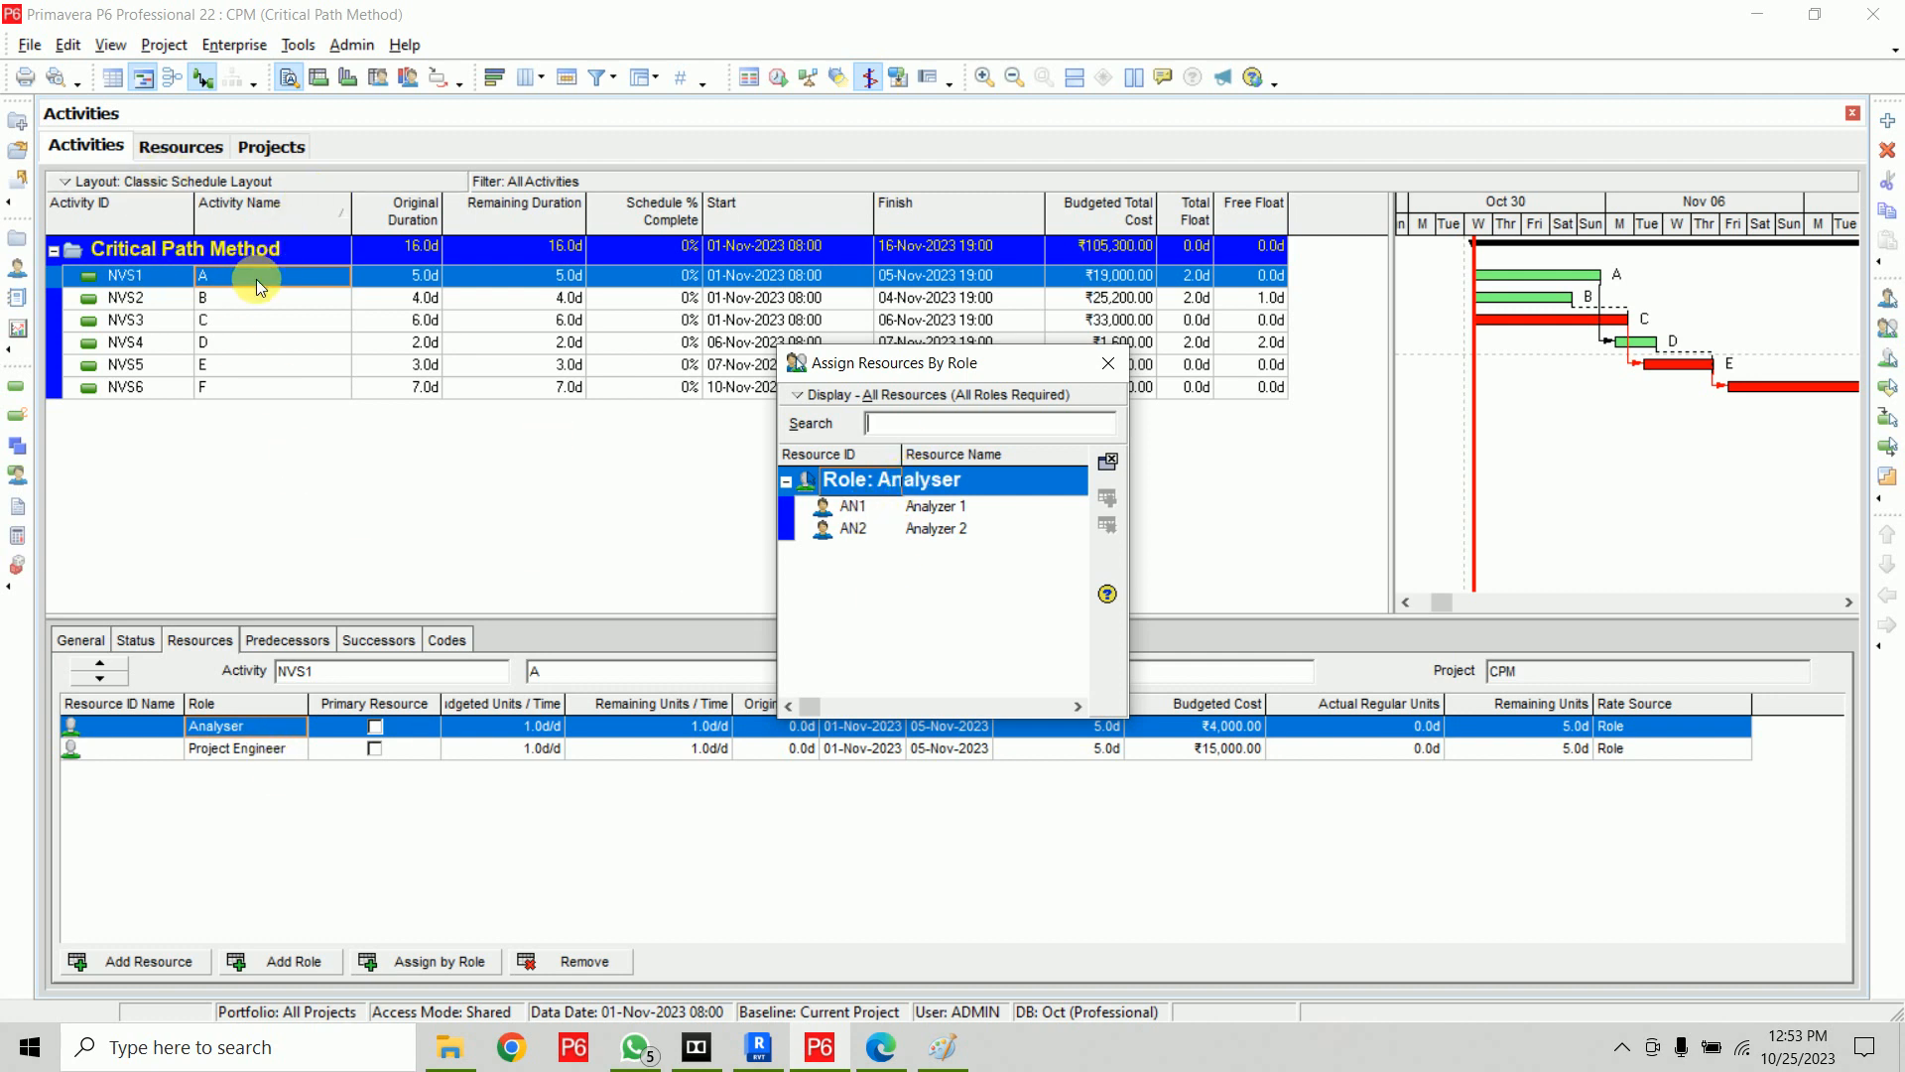
double_click(938, 527)
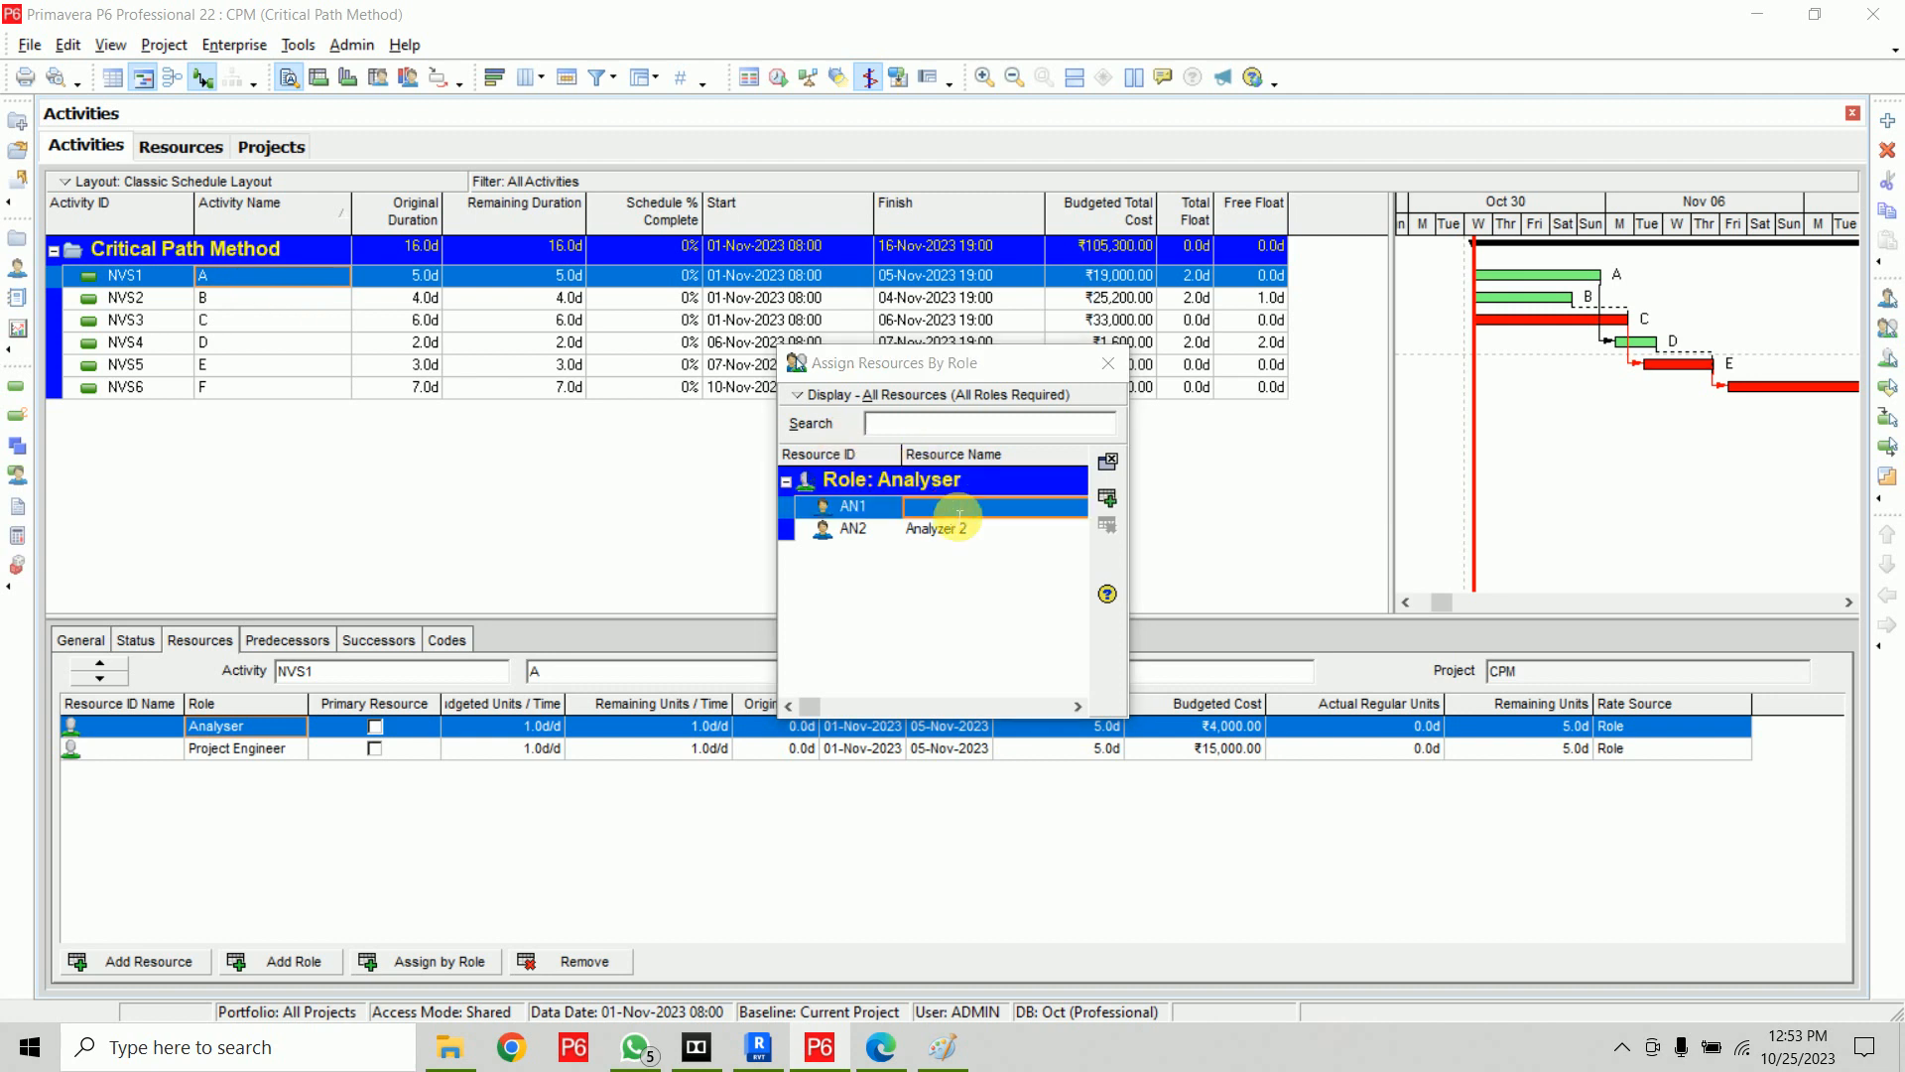
left_click(1131, 496)
left_click(1131, 492)
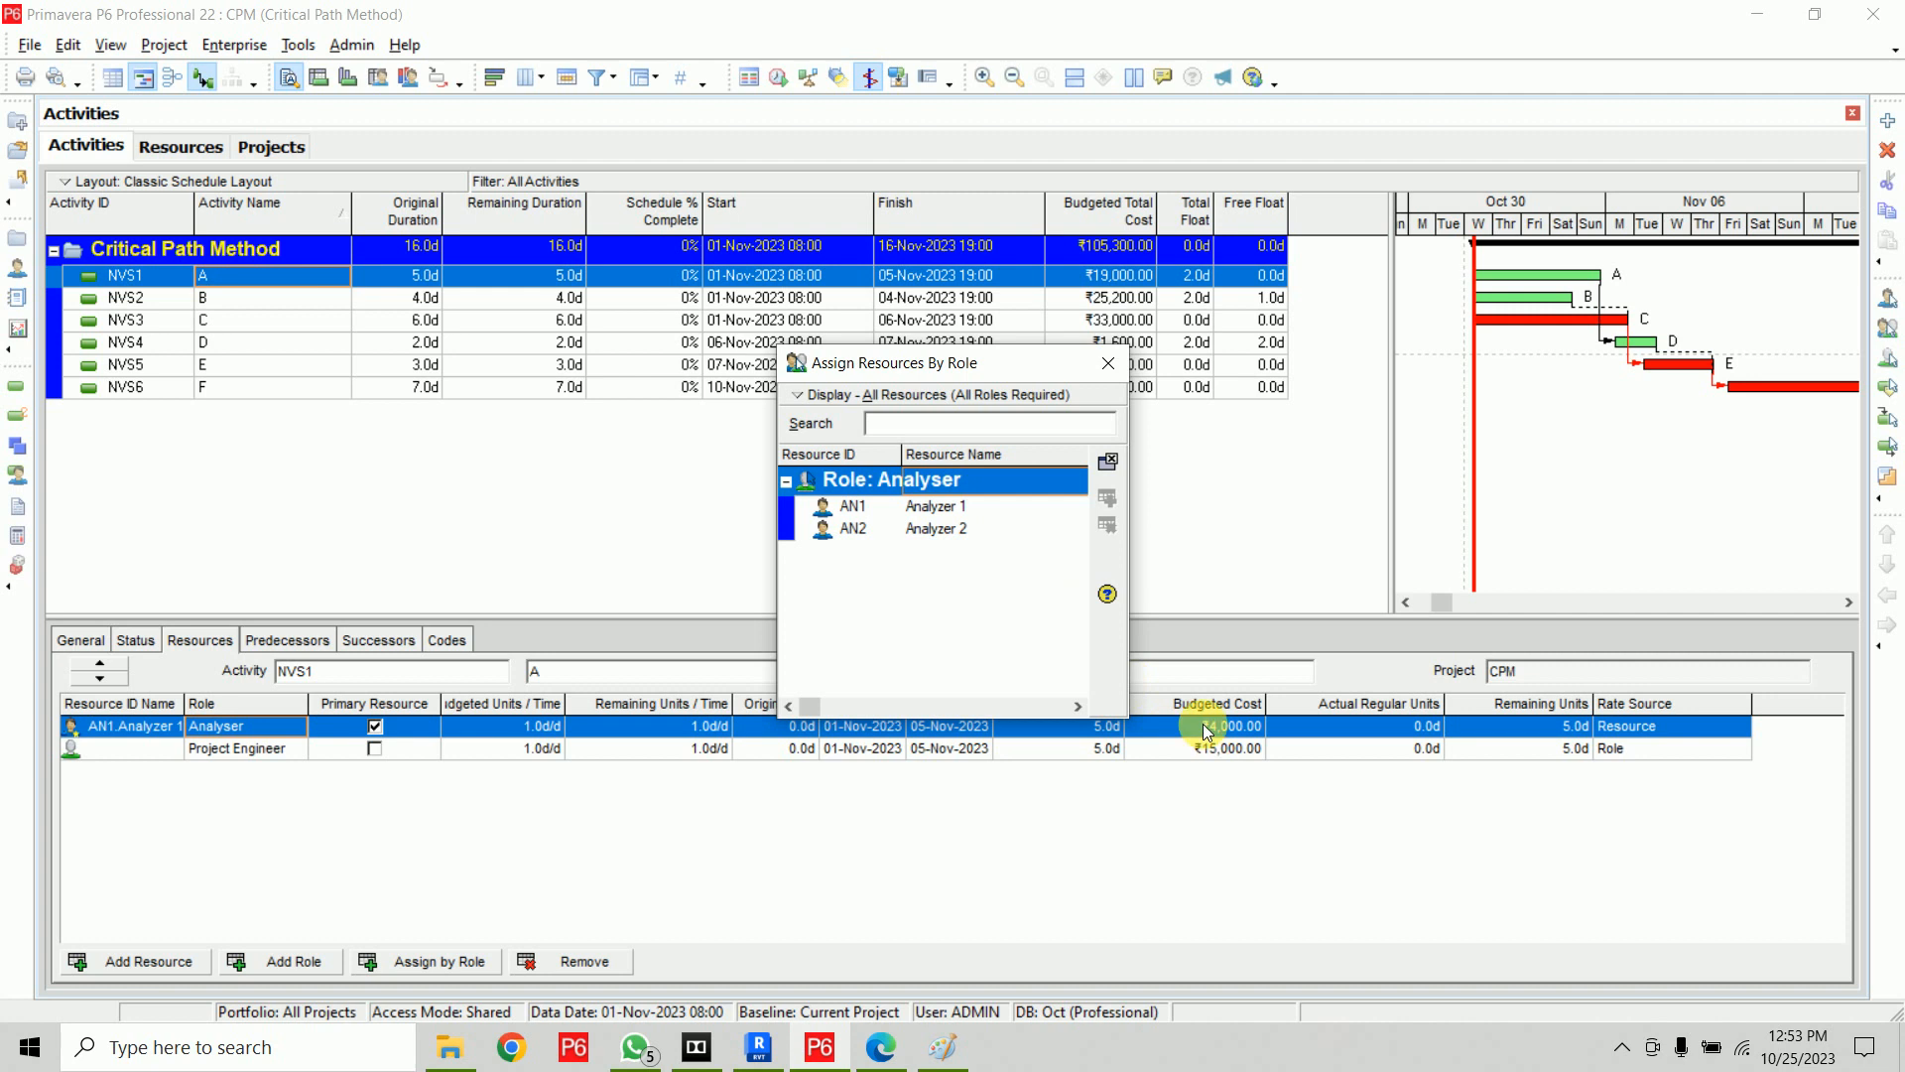
Assign Analyzer 2 to the Analyser role on activity B
left_click(530, 298)
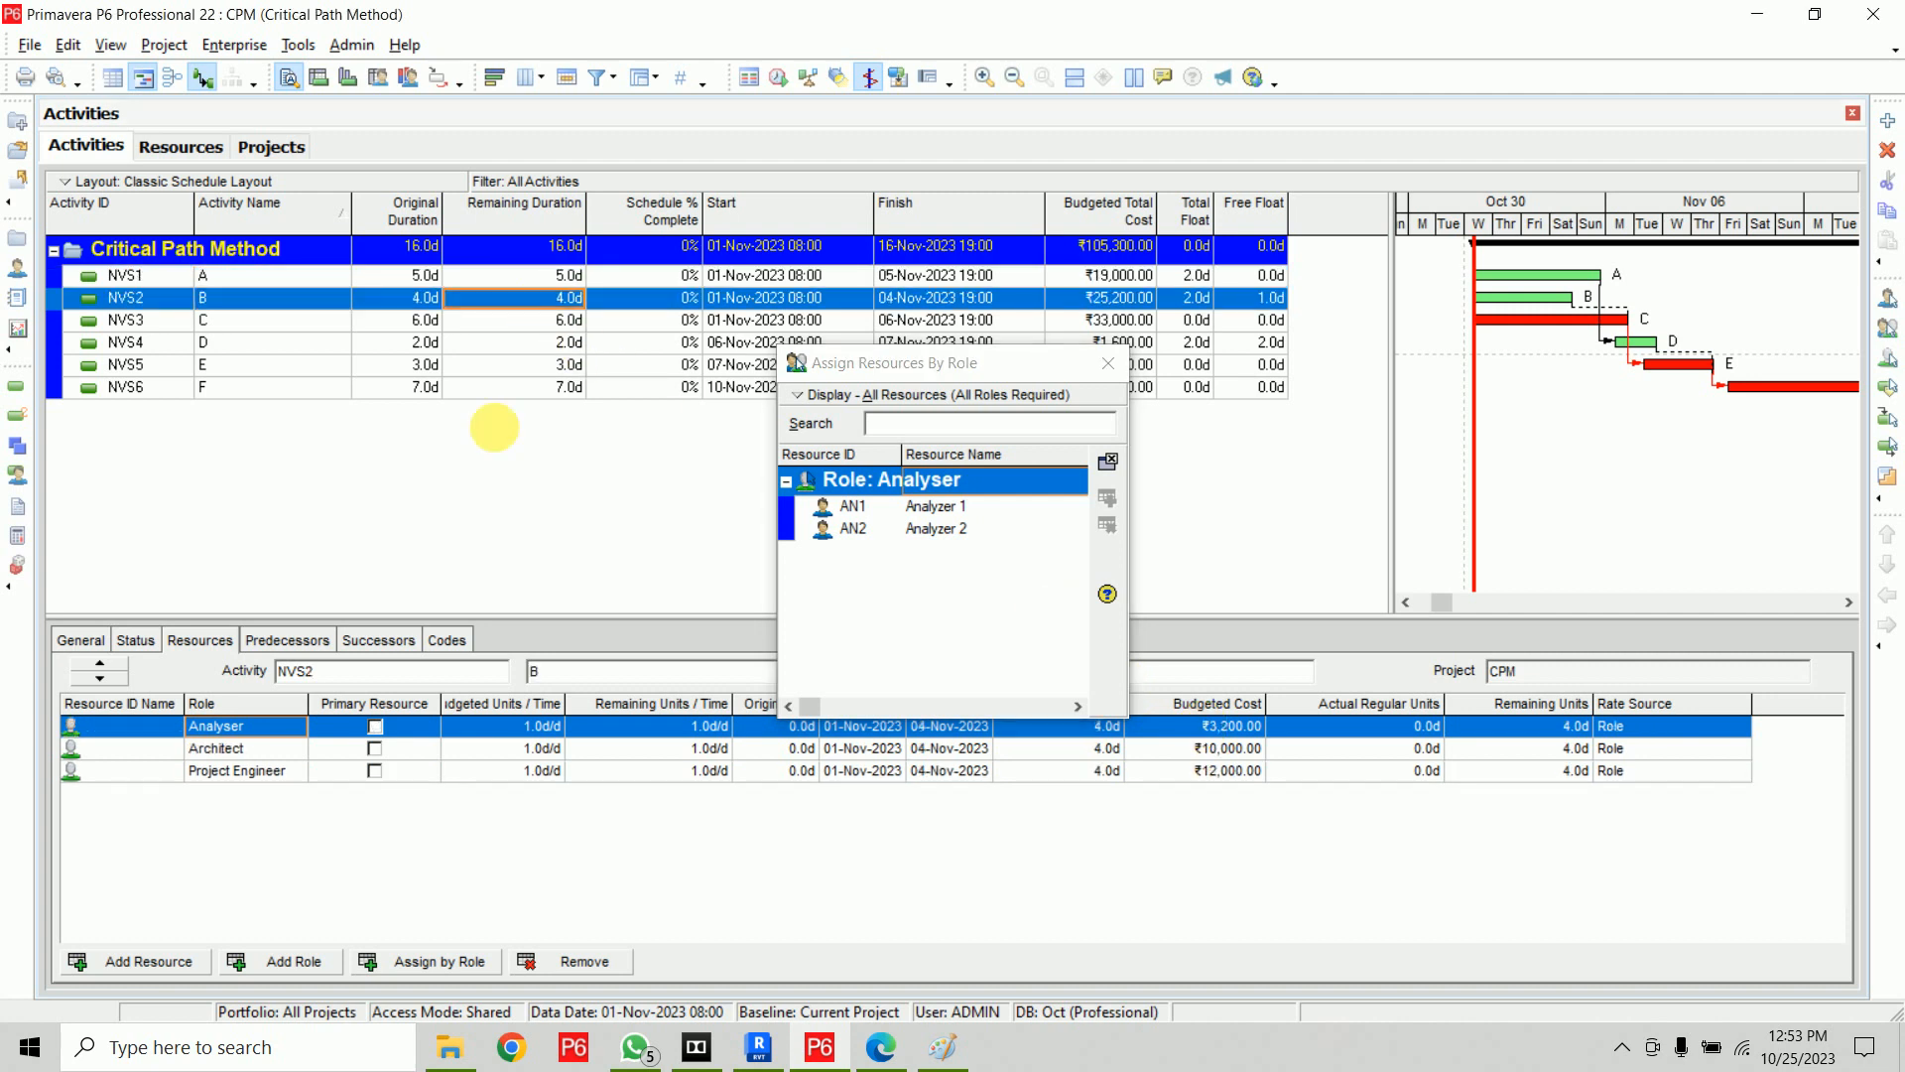
double_click(932, 530)
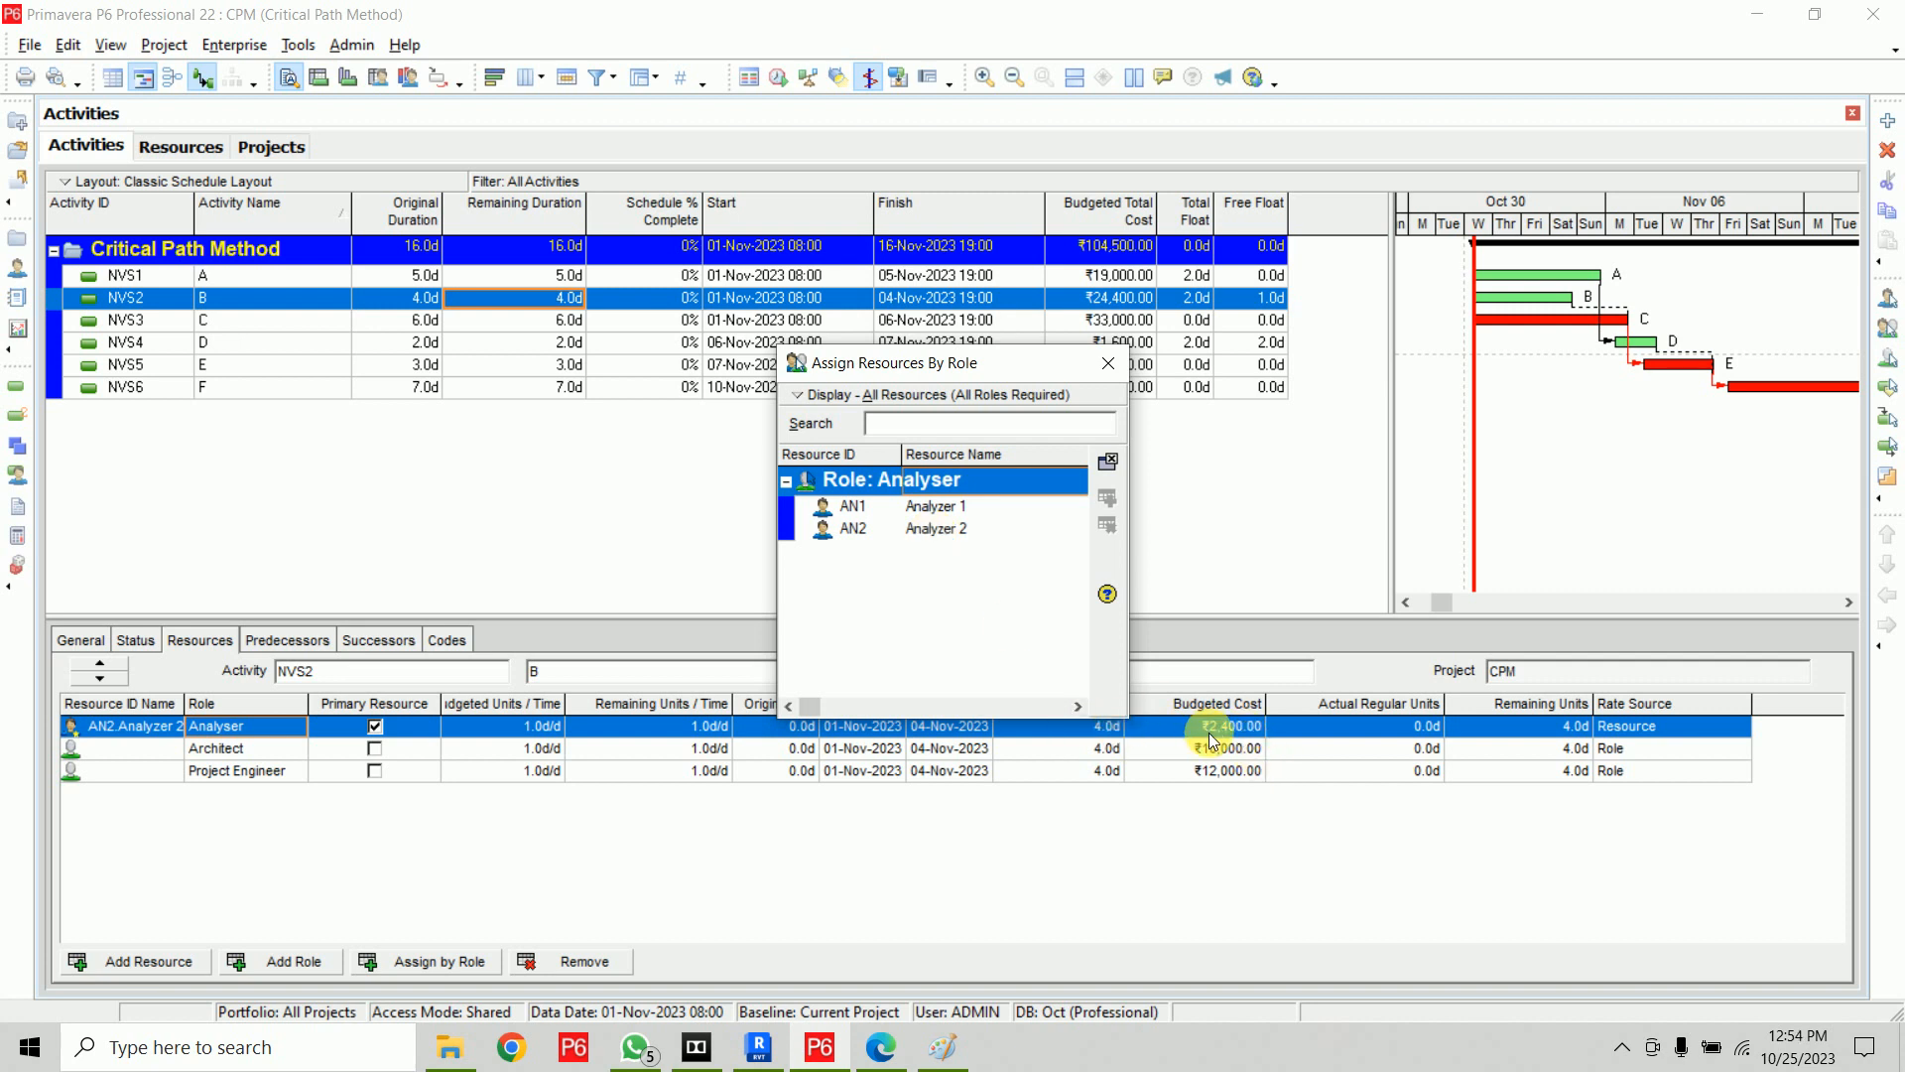
left_click(675, 319)
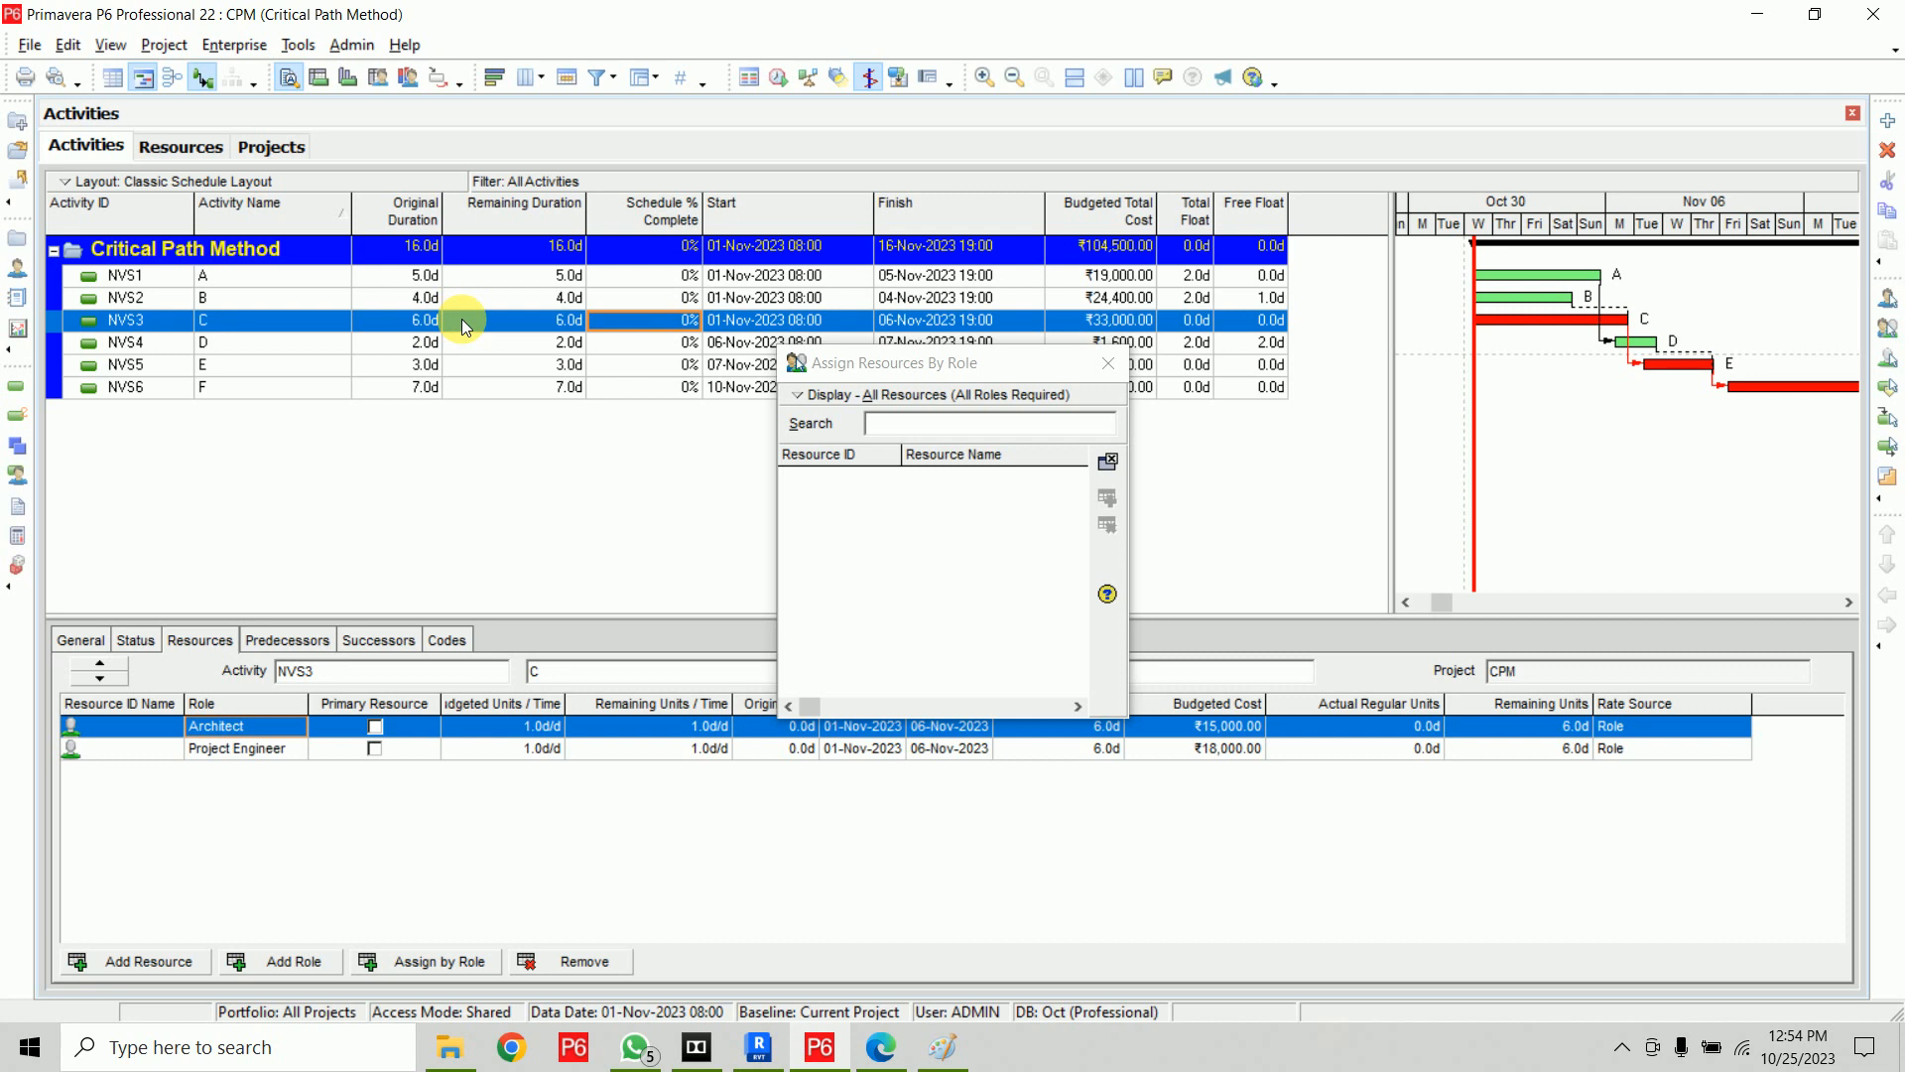
Assign Analyzer 2 to the Analyser role on activity D, checking activities E and F before closing the dialog
left_click(296, 348)
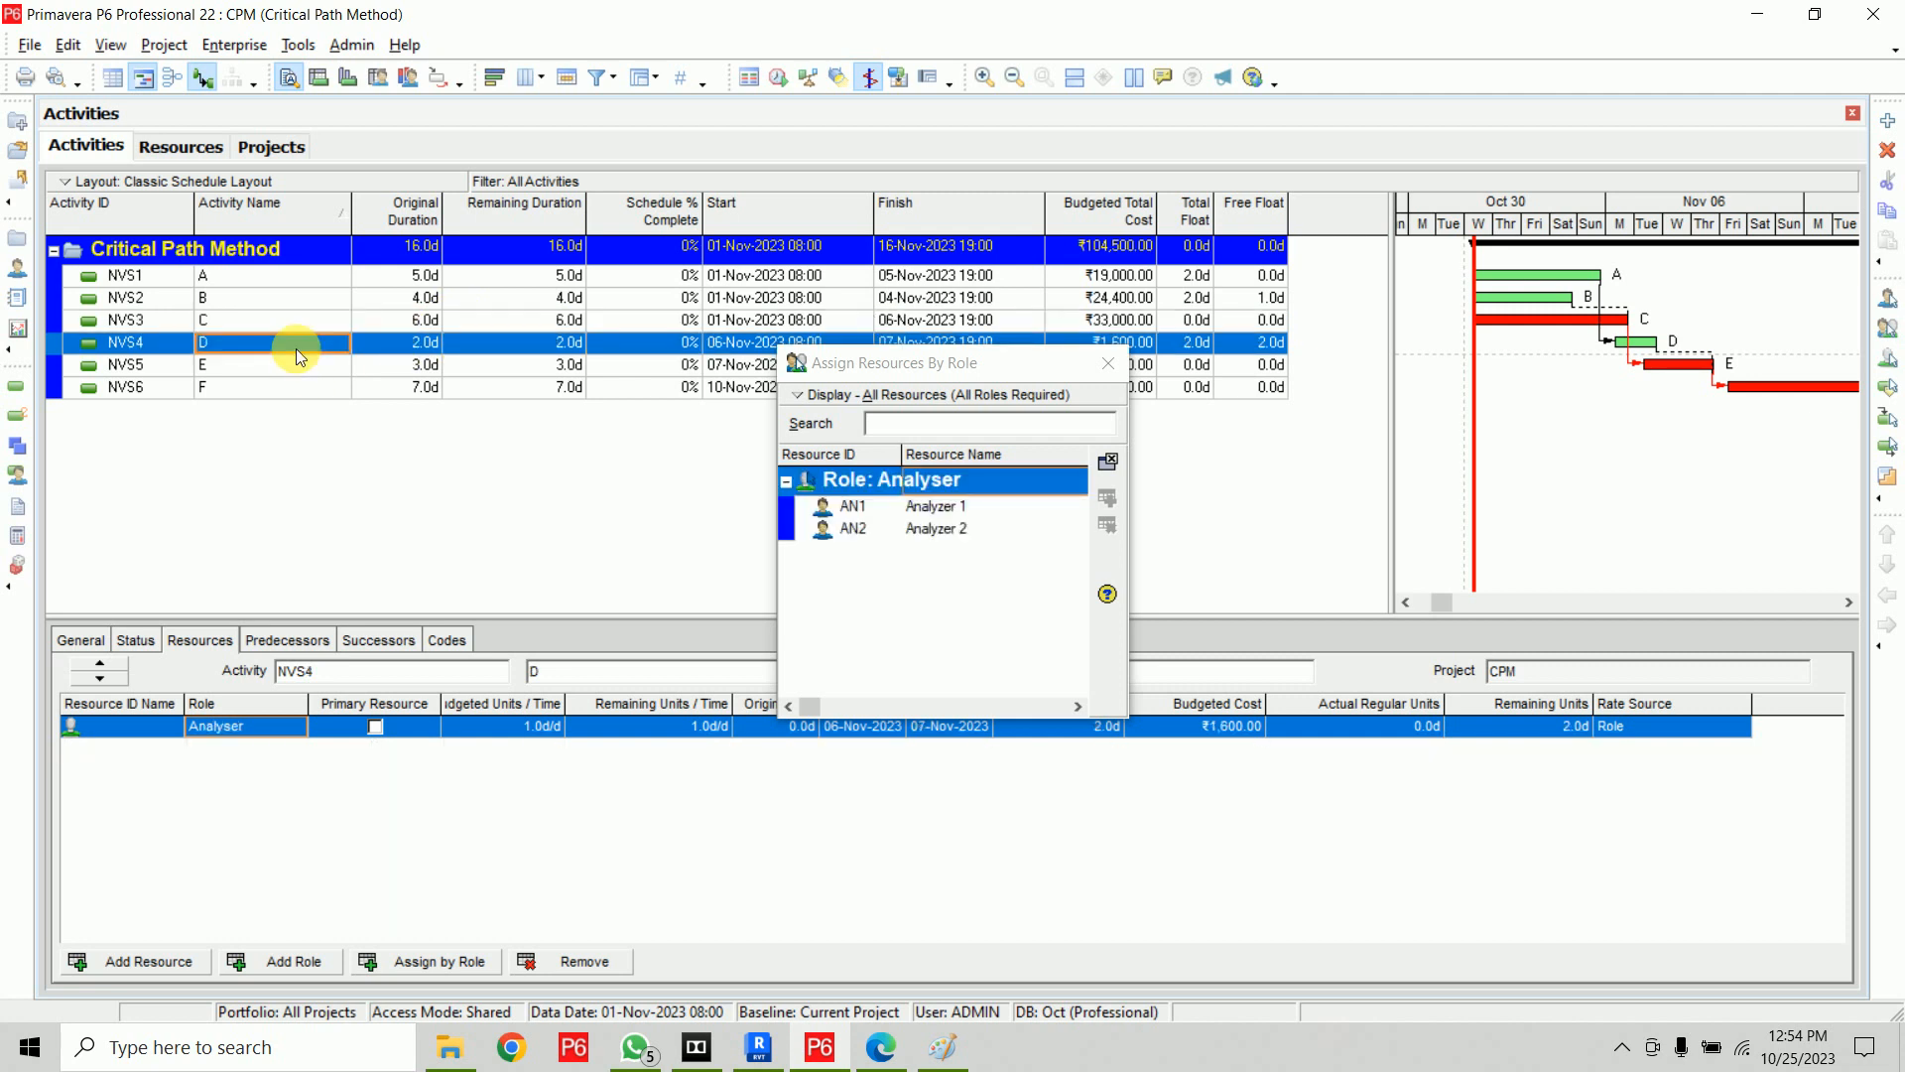
double_click(968, 528)
left_click(256, 367)
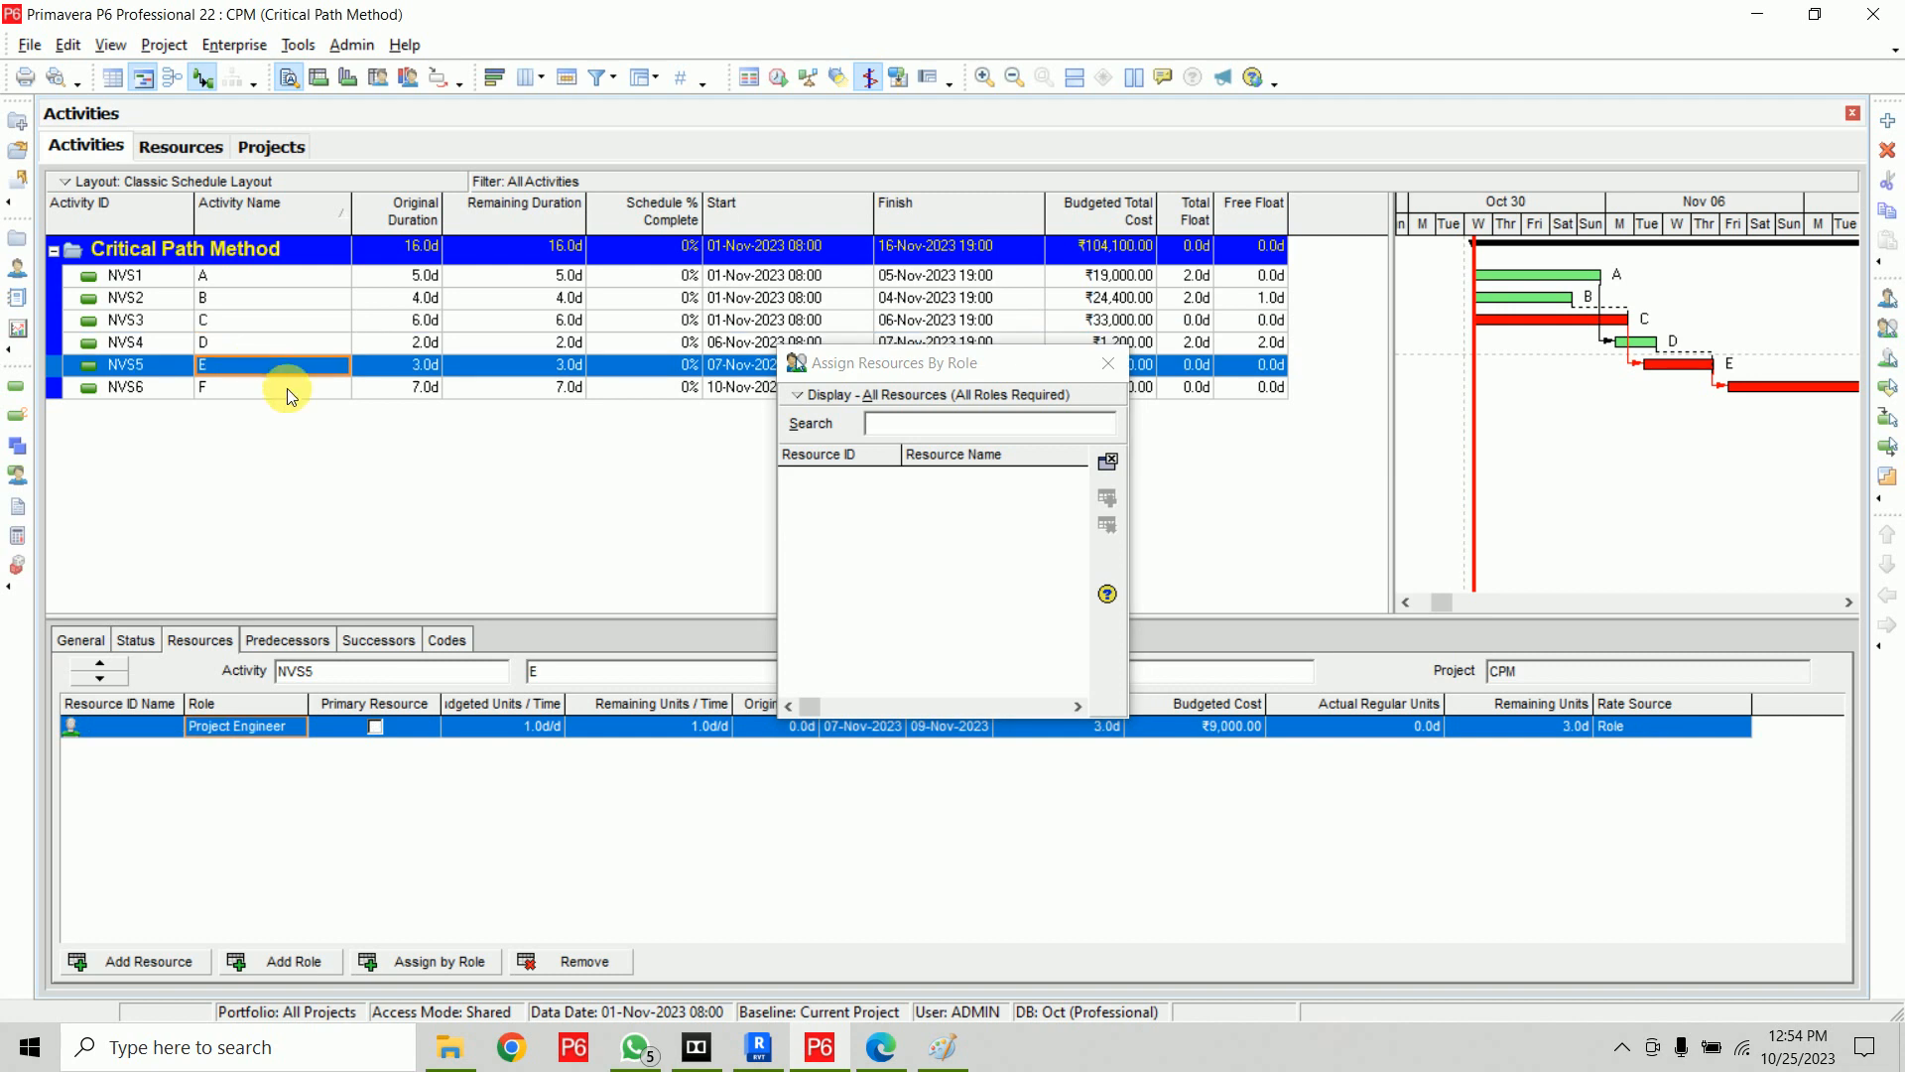
left_click(288, 389)
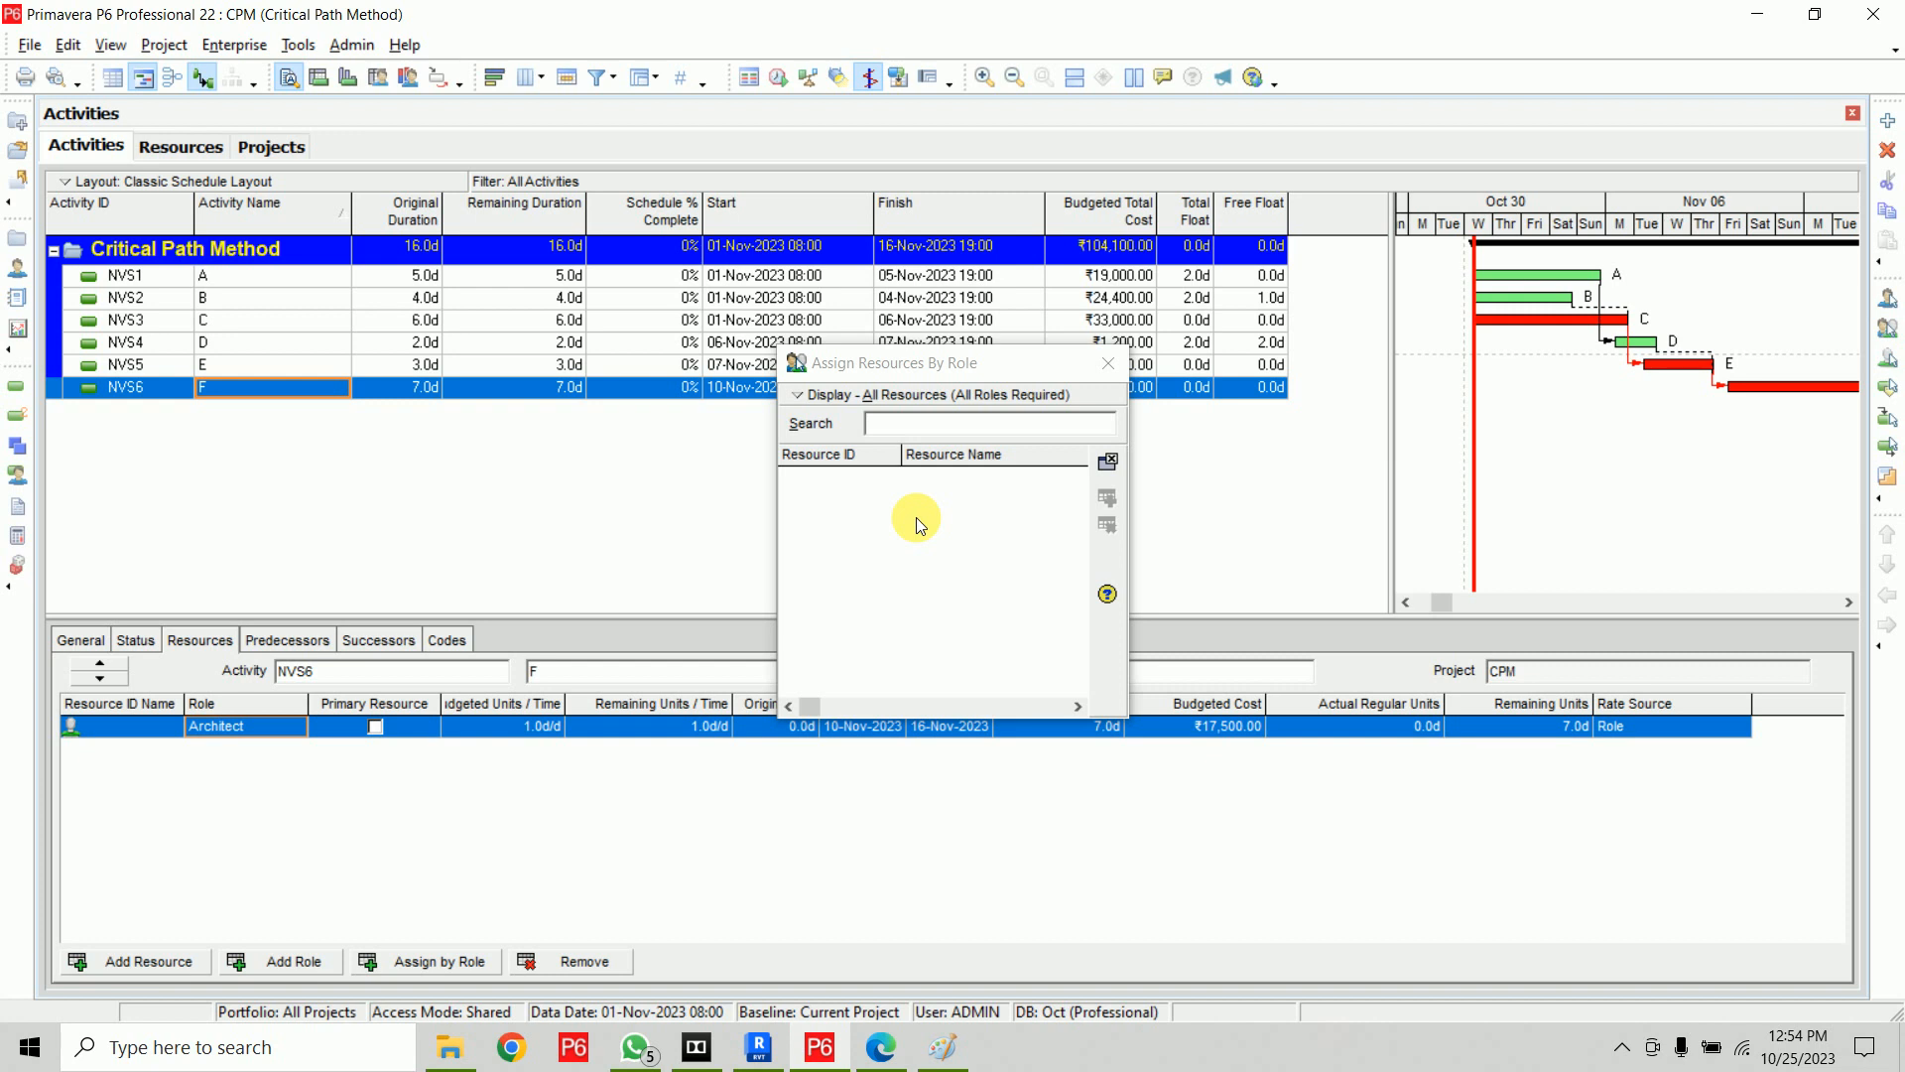
left_click(1109, 364)
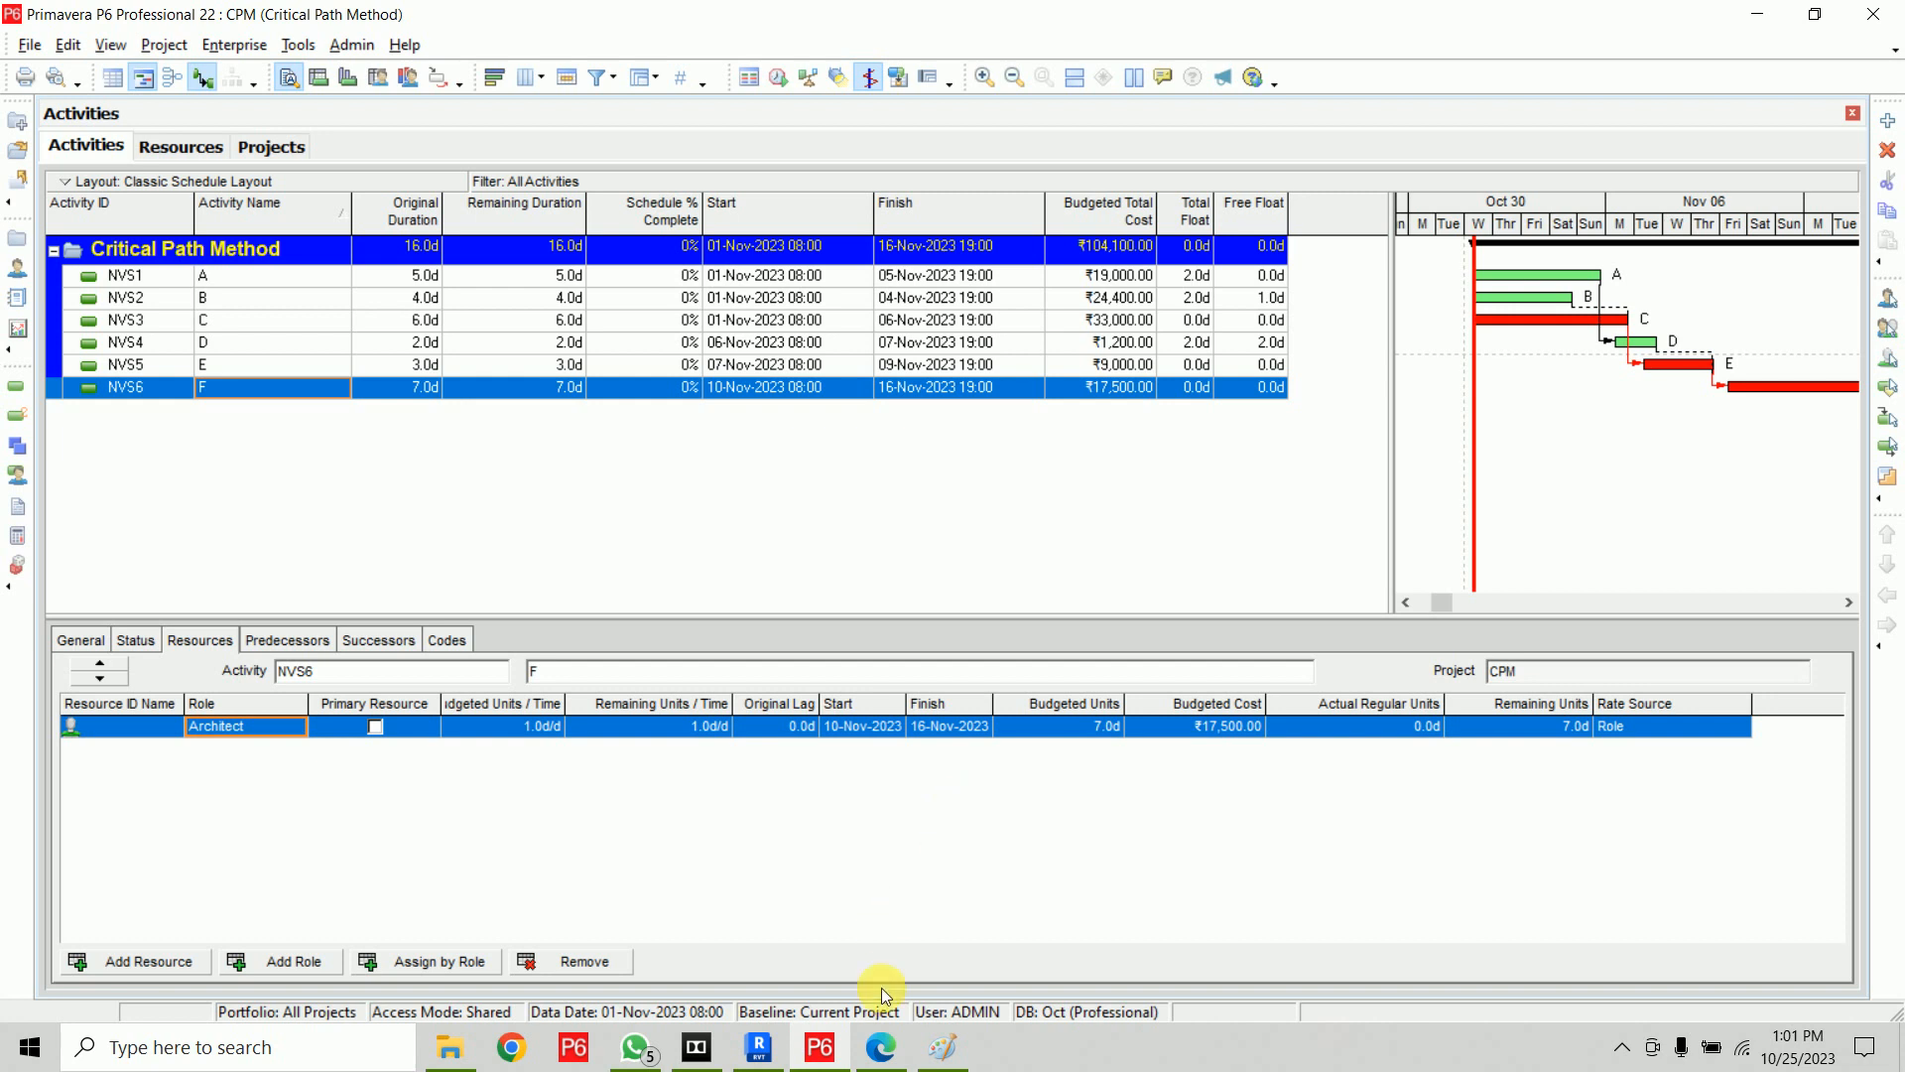
Open the Primavera Workbook PDF from the Lectures folder in the browser
left_click(882, 1050)
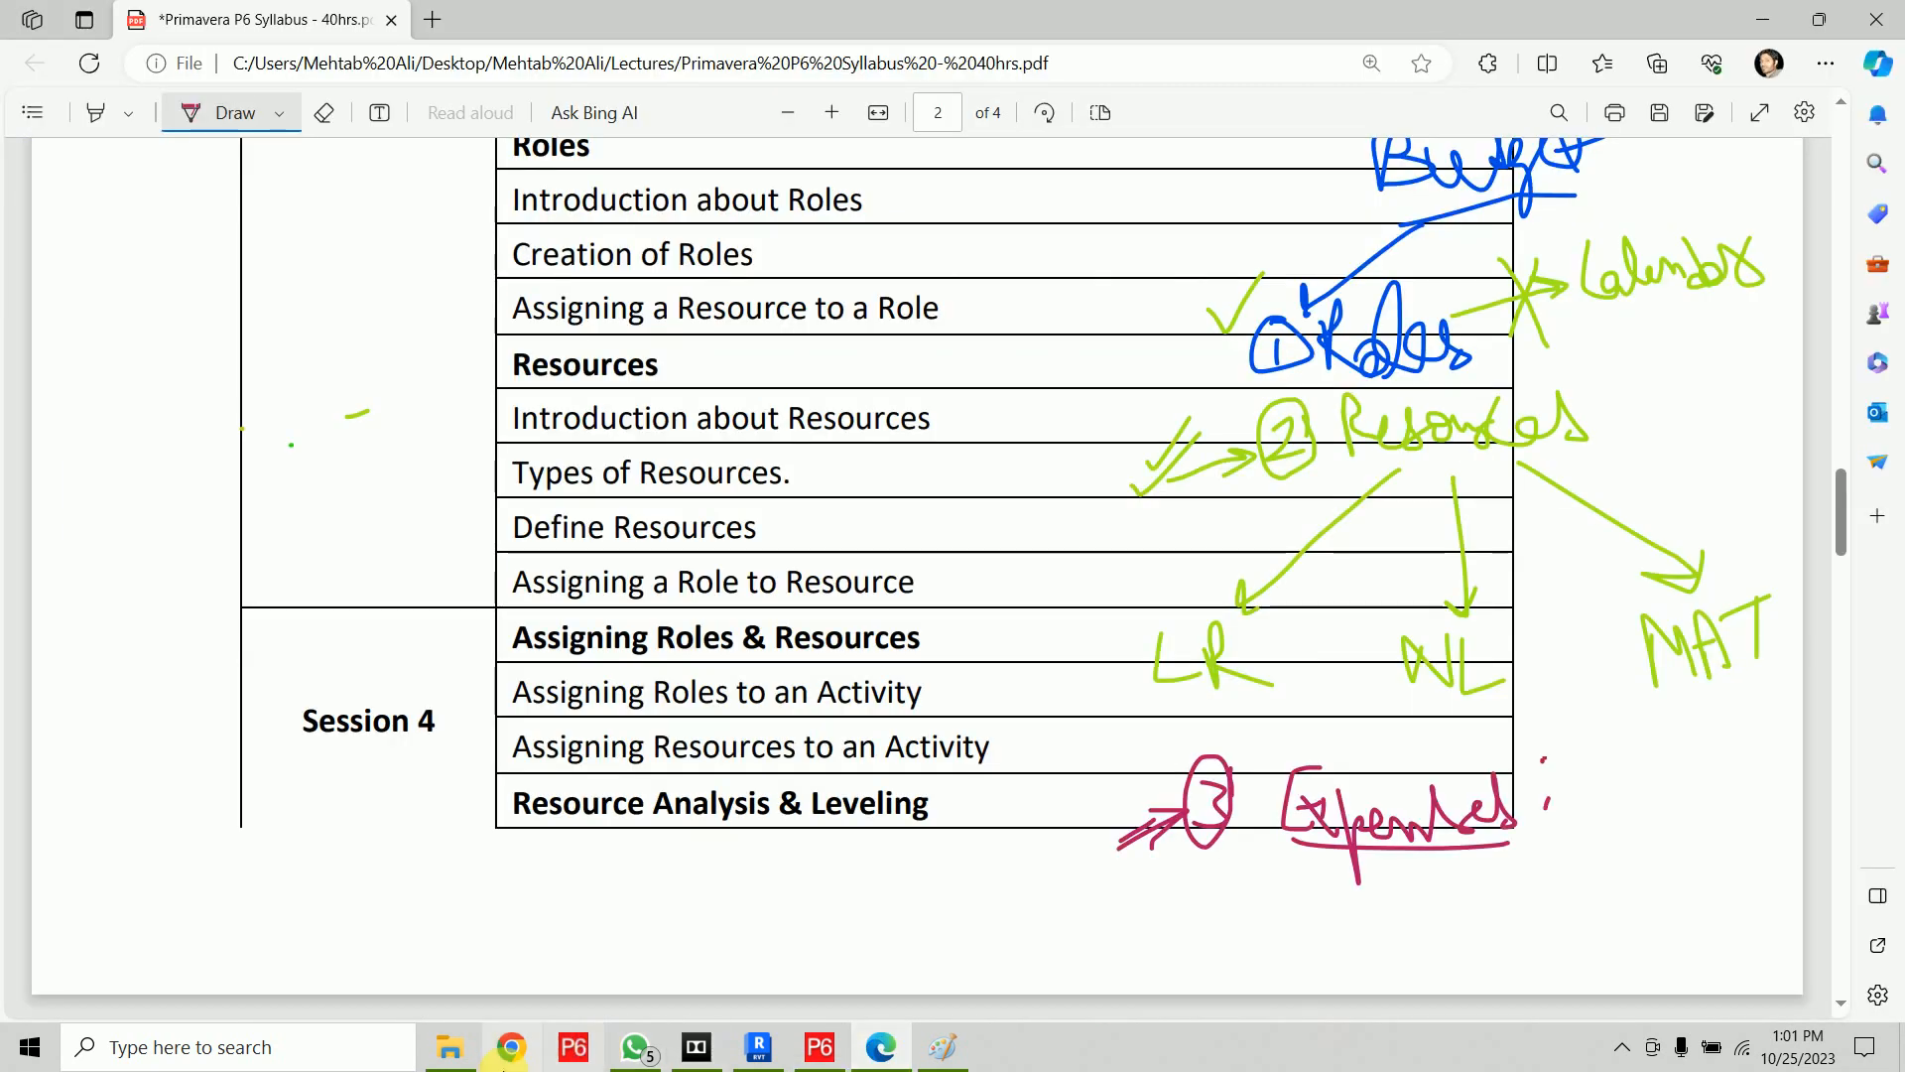
left_click(450, 1047)
double_click(849, 407)
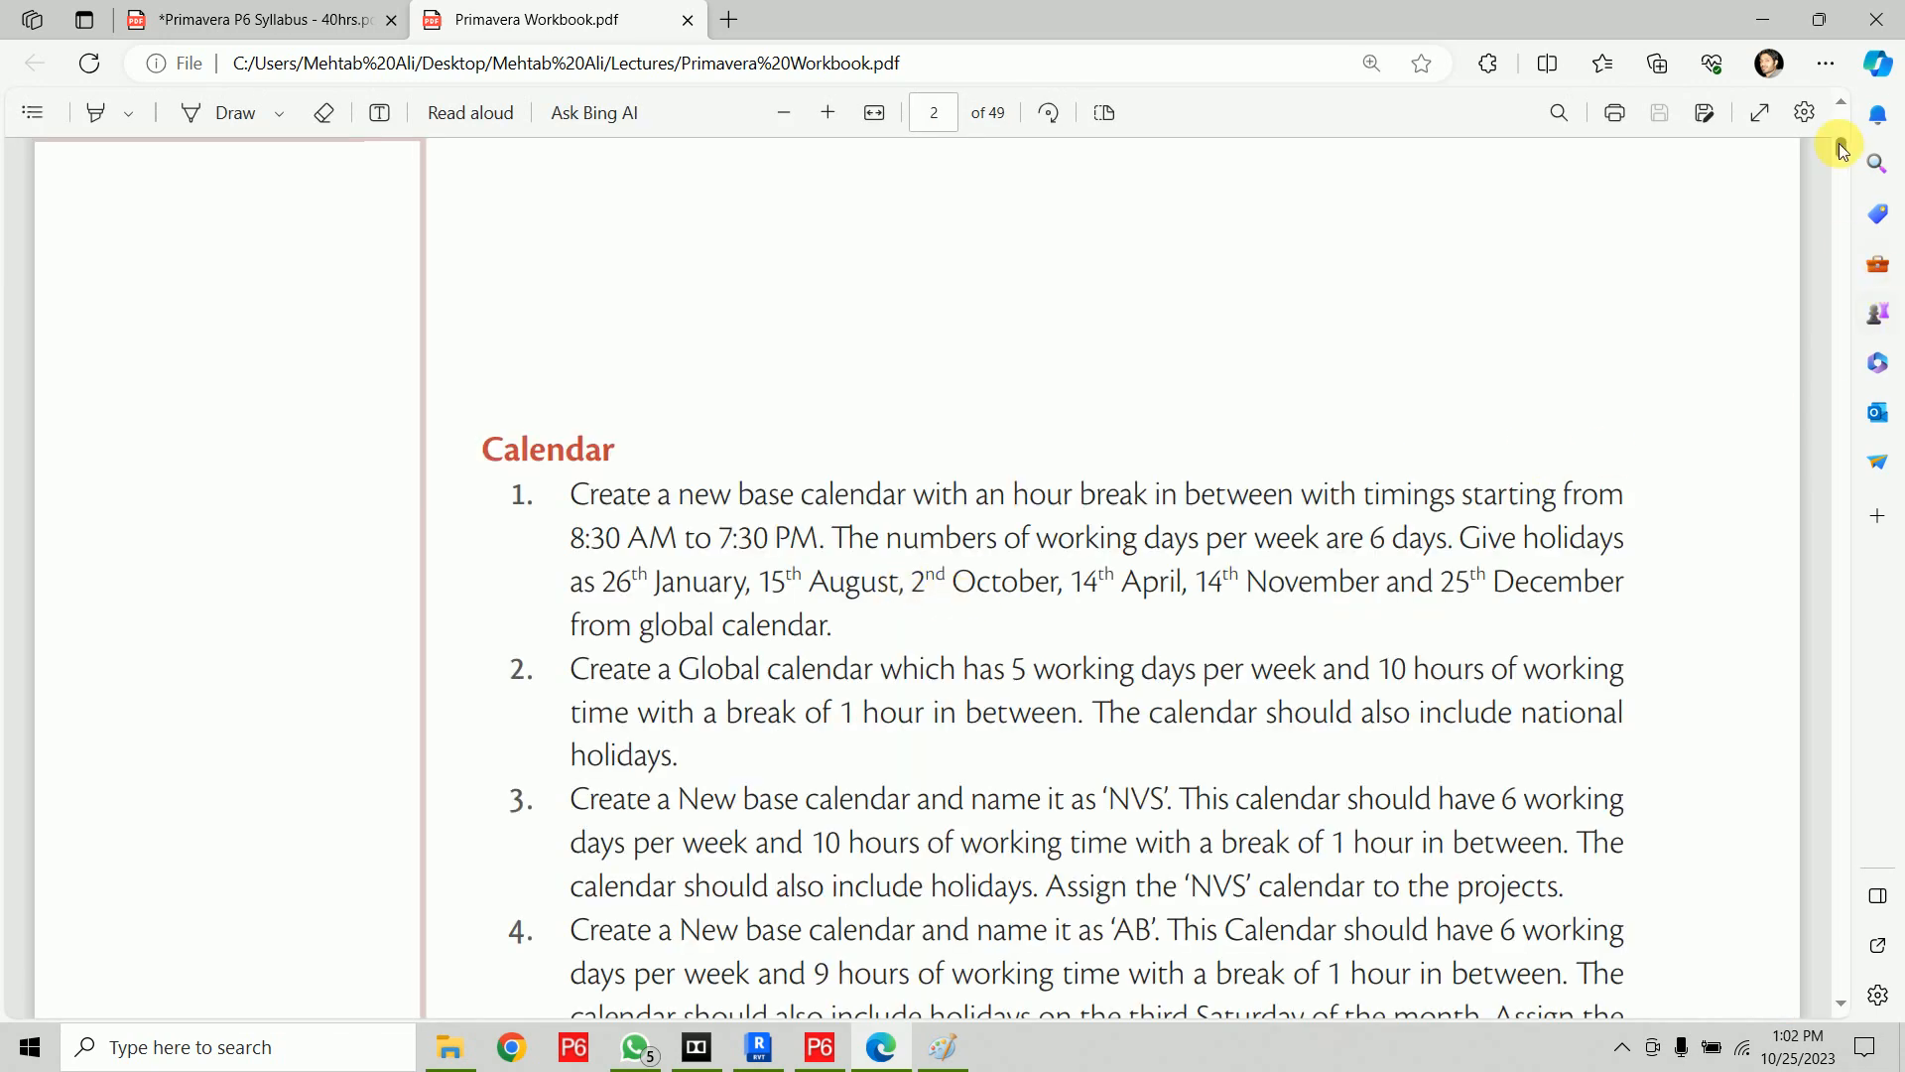
Scroll through the workbook's exercise pages on roles, resources and activity assignments
left_click_drag(1844, 151, 1841, 408)
scroll(1159, 512, "up", 10)
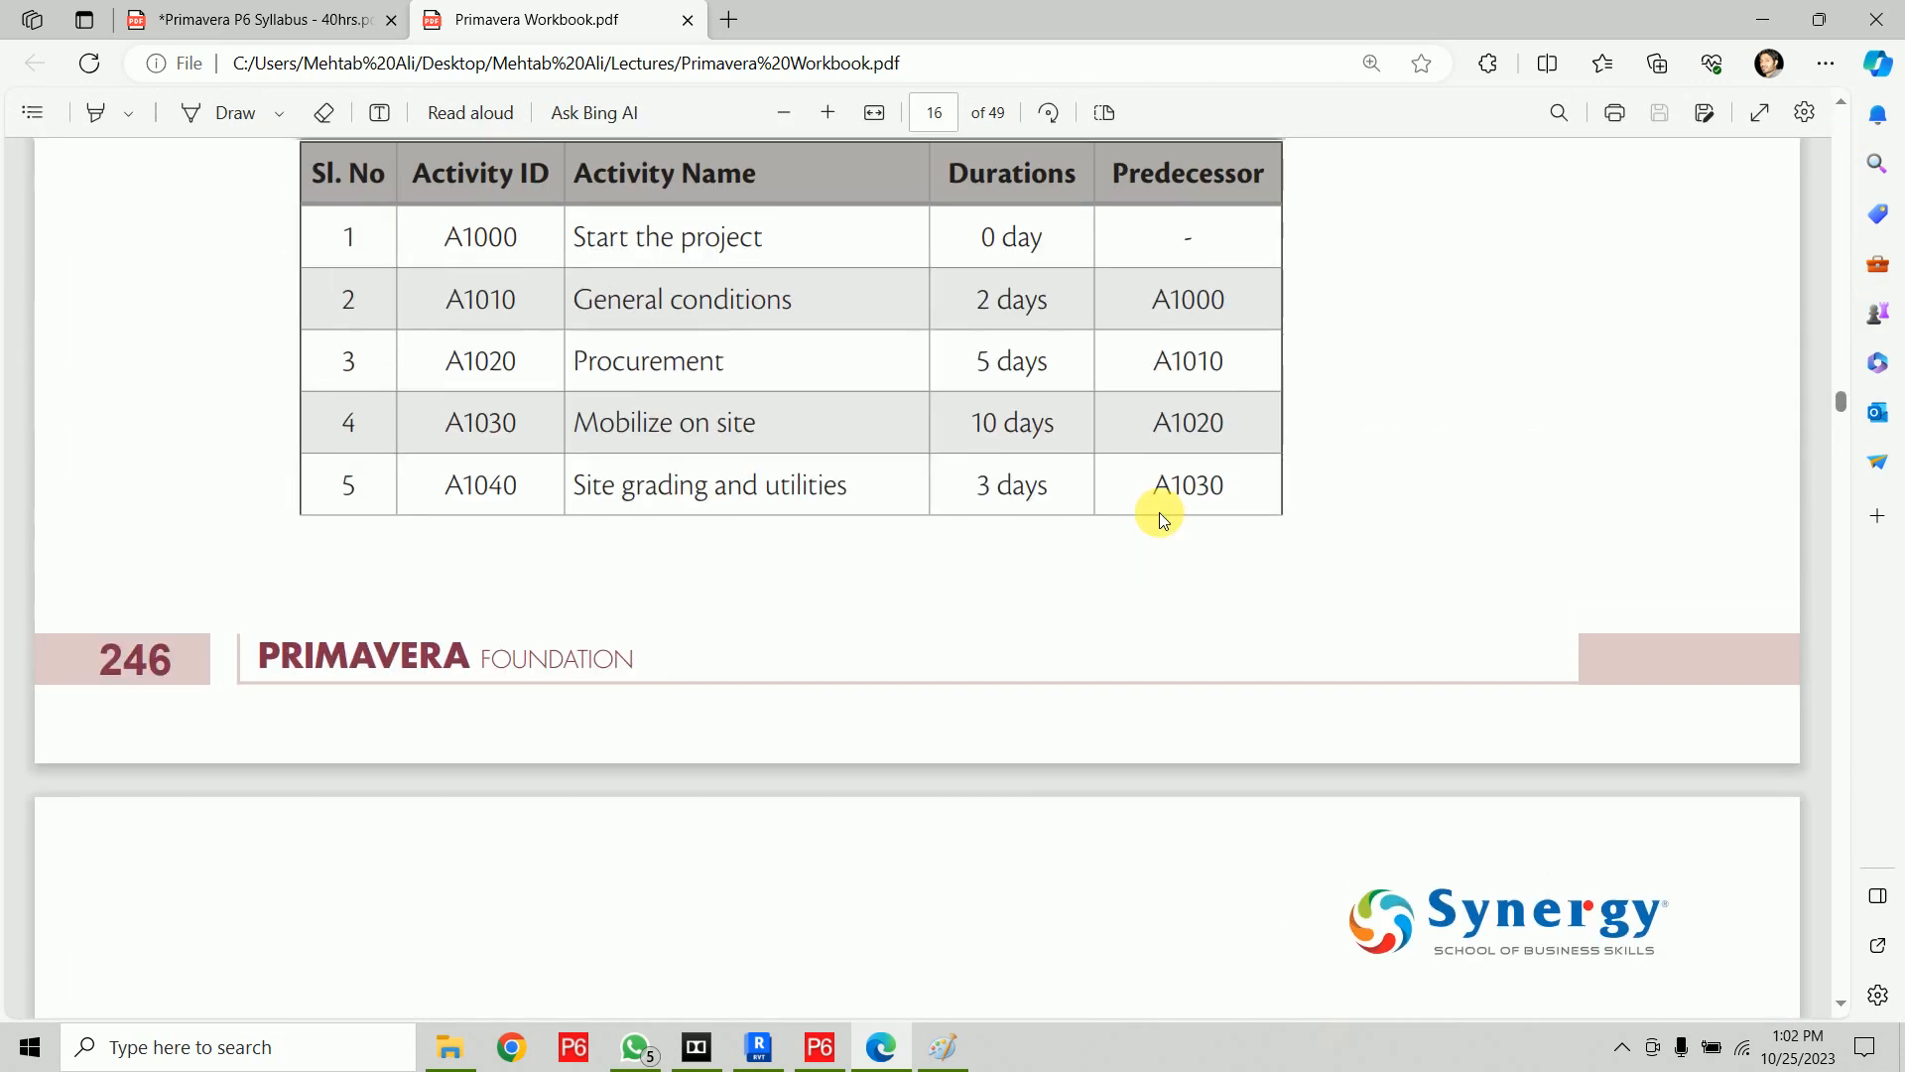
scroll(1159, 513, "up", 10)
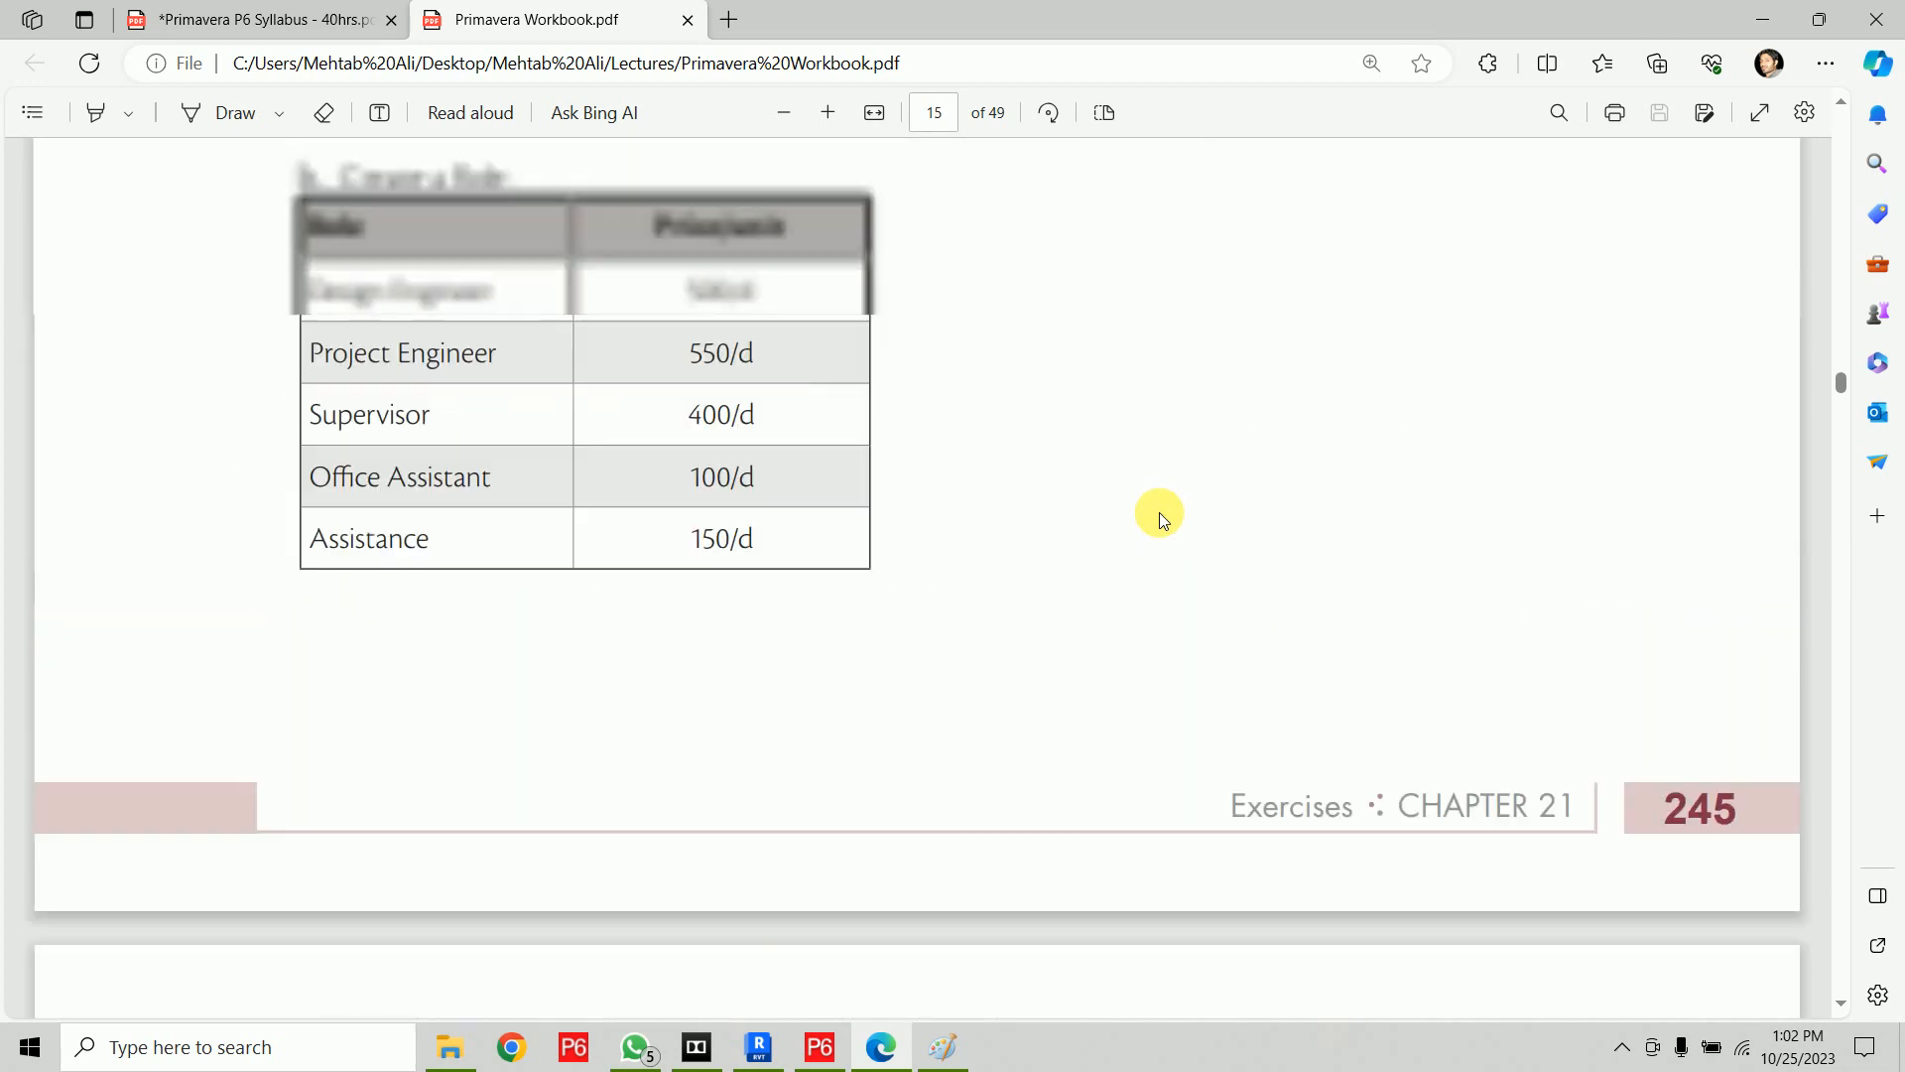
scroll(1159, 512, "up", 15)
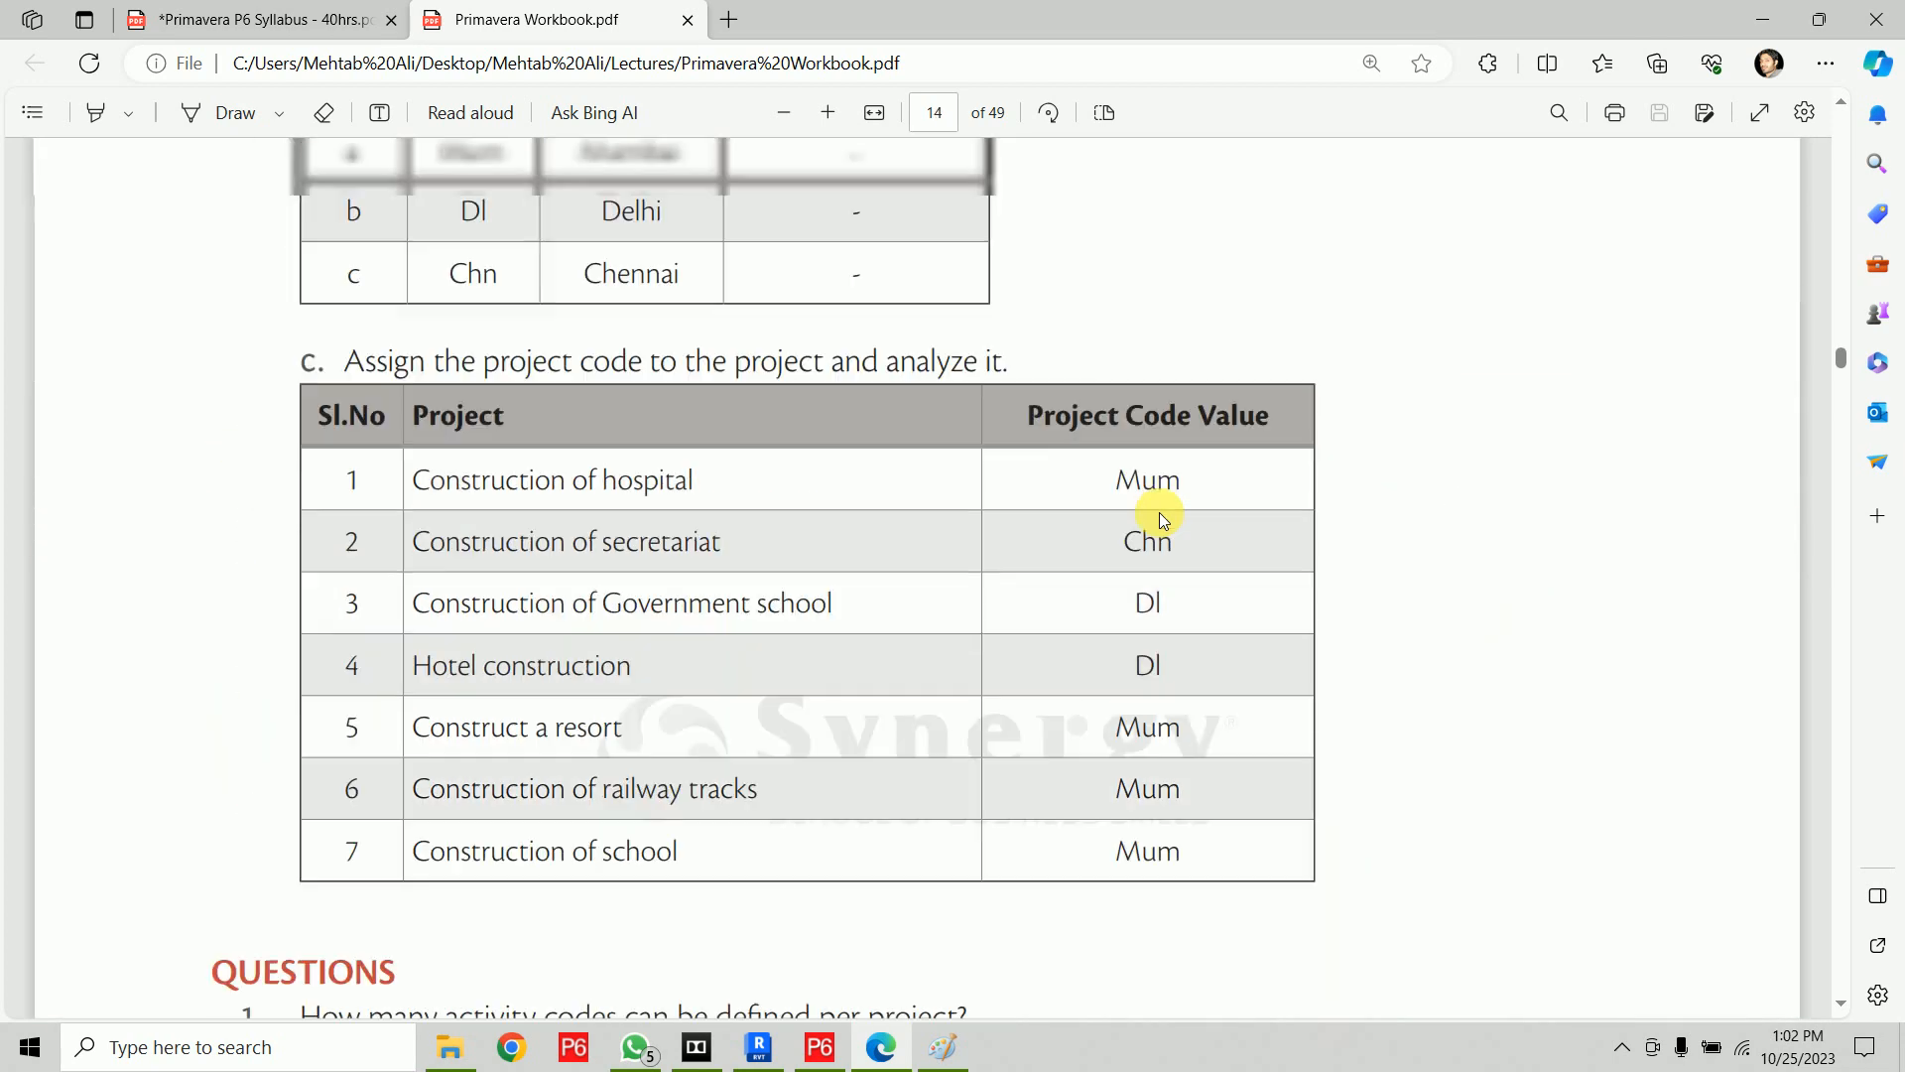
scroll(1159, 512, "up", 5)
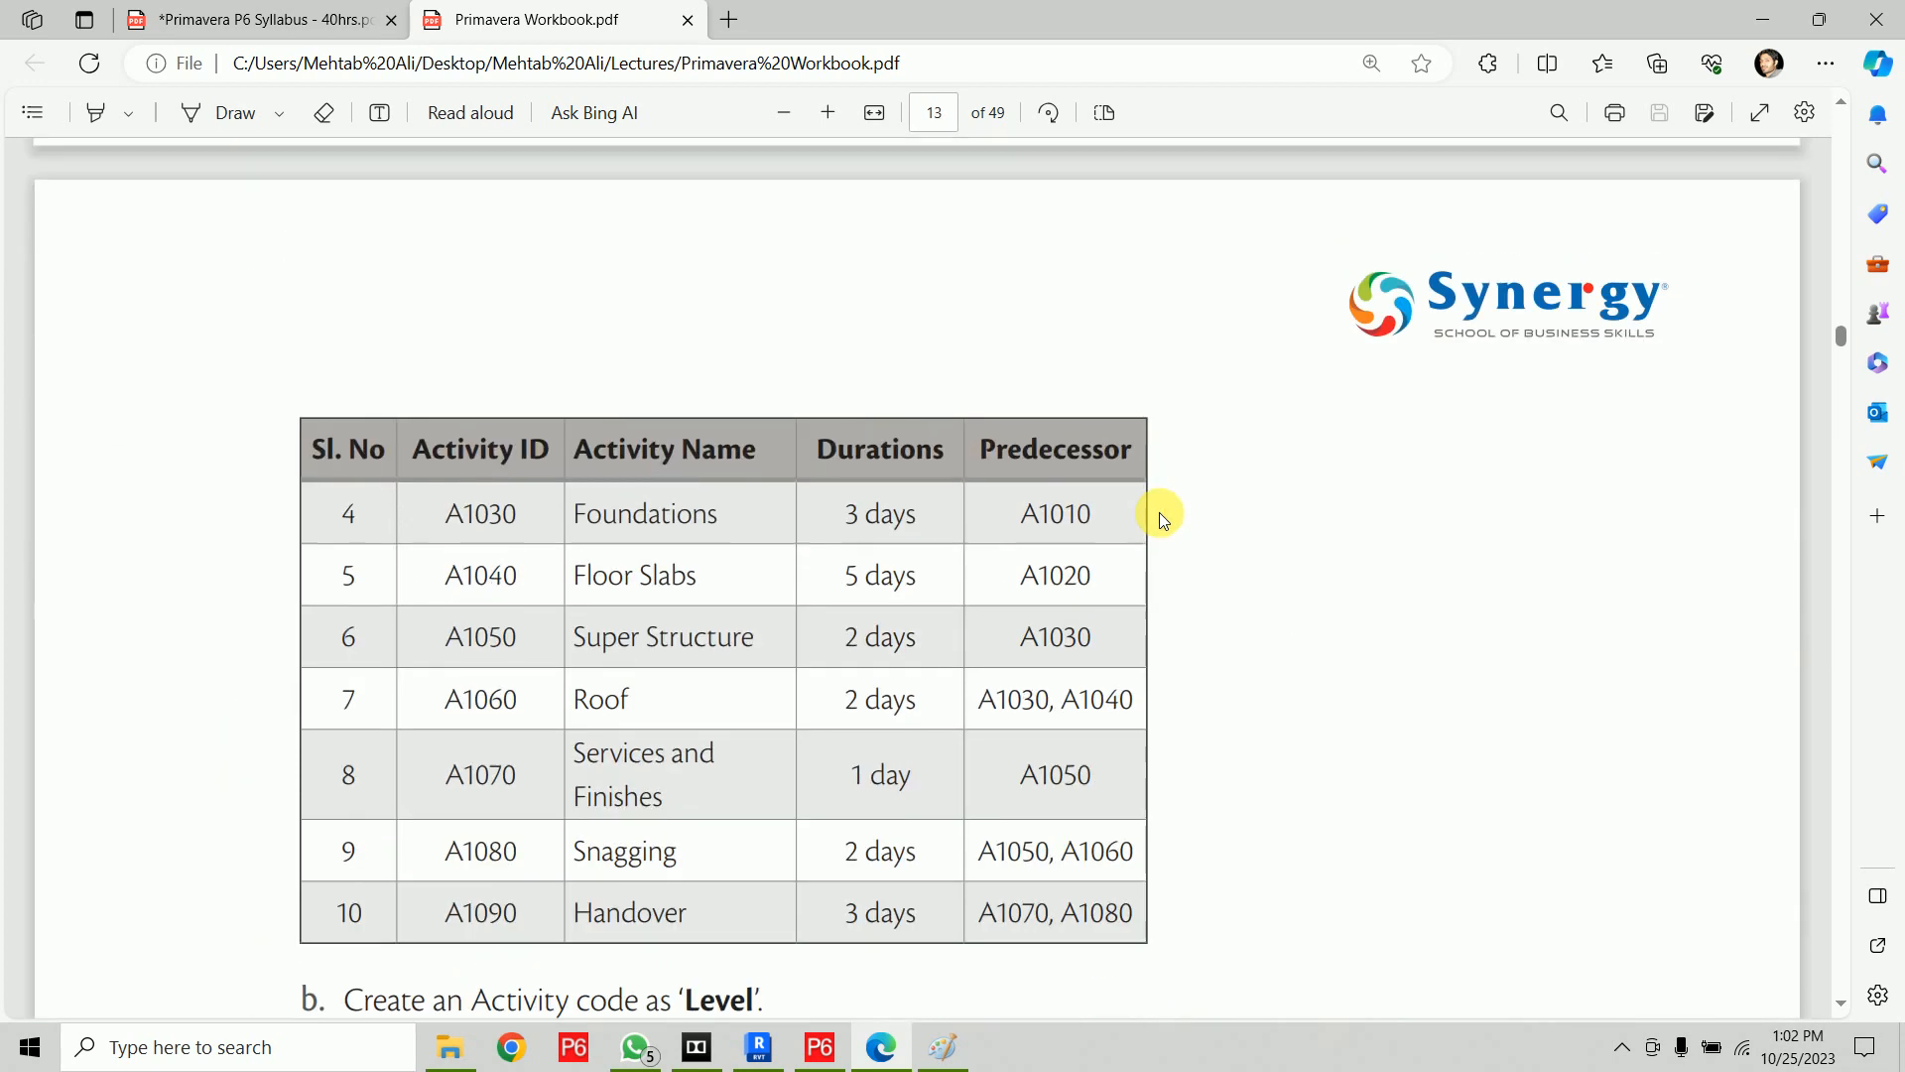
scroll(1159, 512, "down", 20)
scroll(1159, 512, "down", 20)
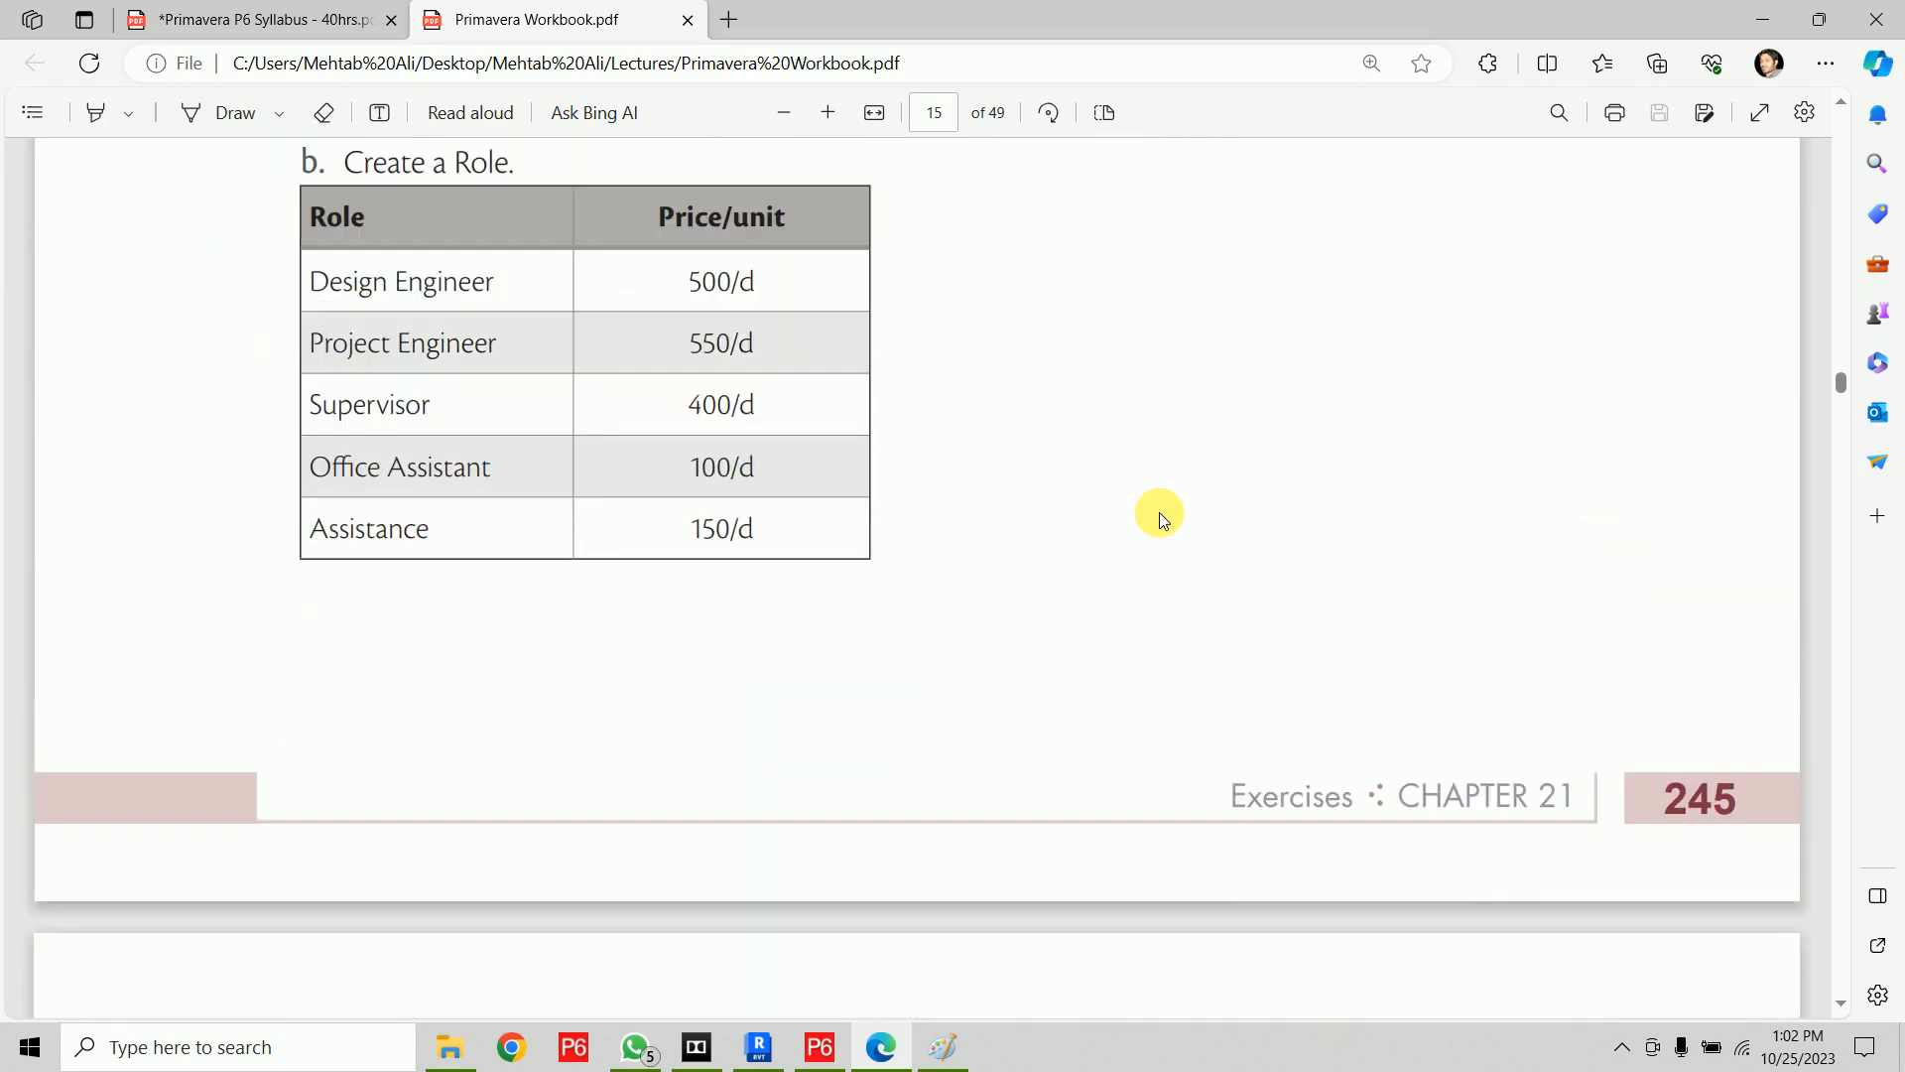
scroll(1159, 512, "down", 15)
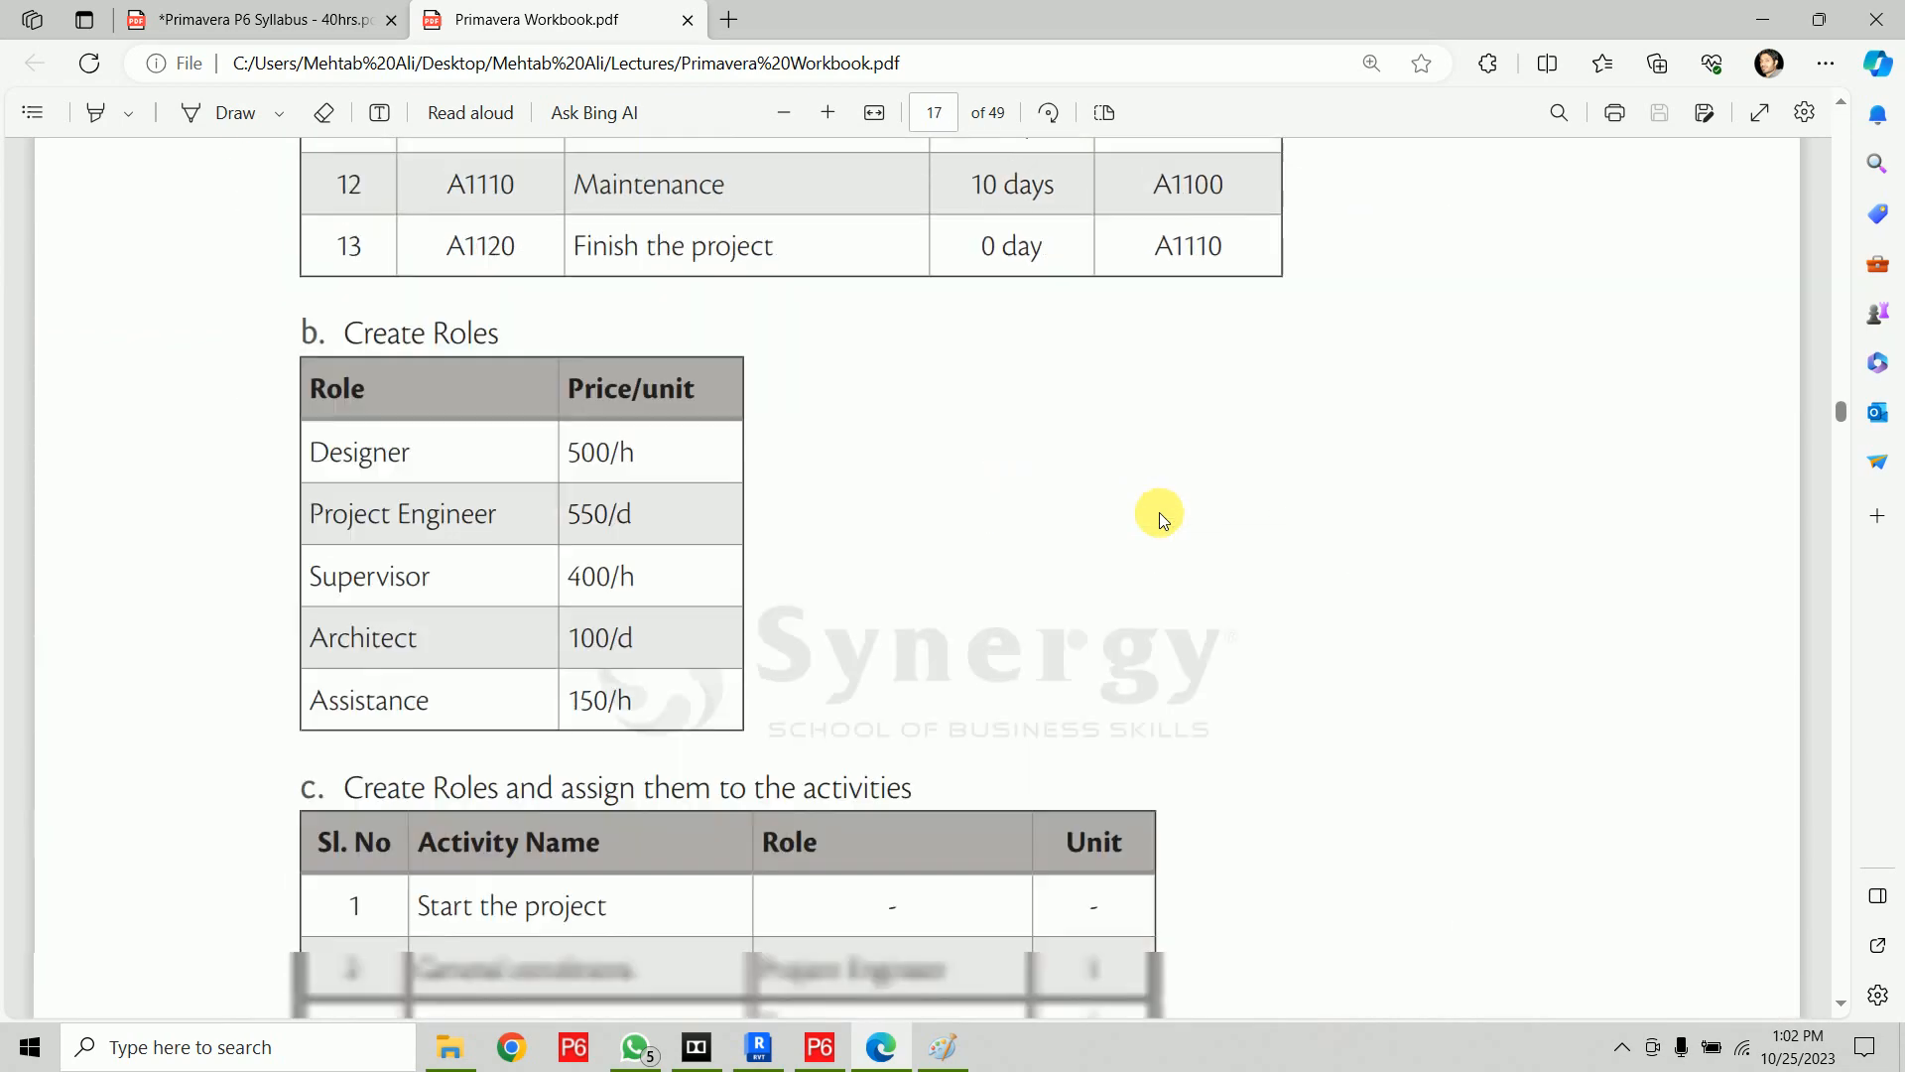
scroll(1159, 512, "down", 20)
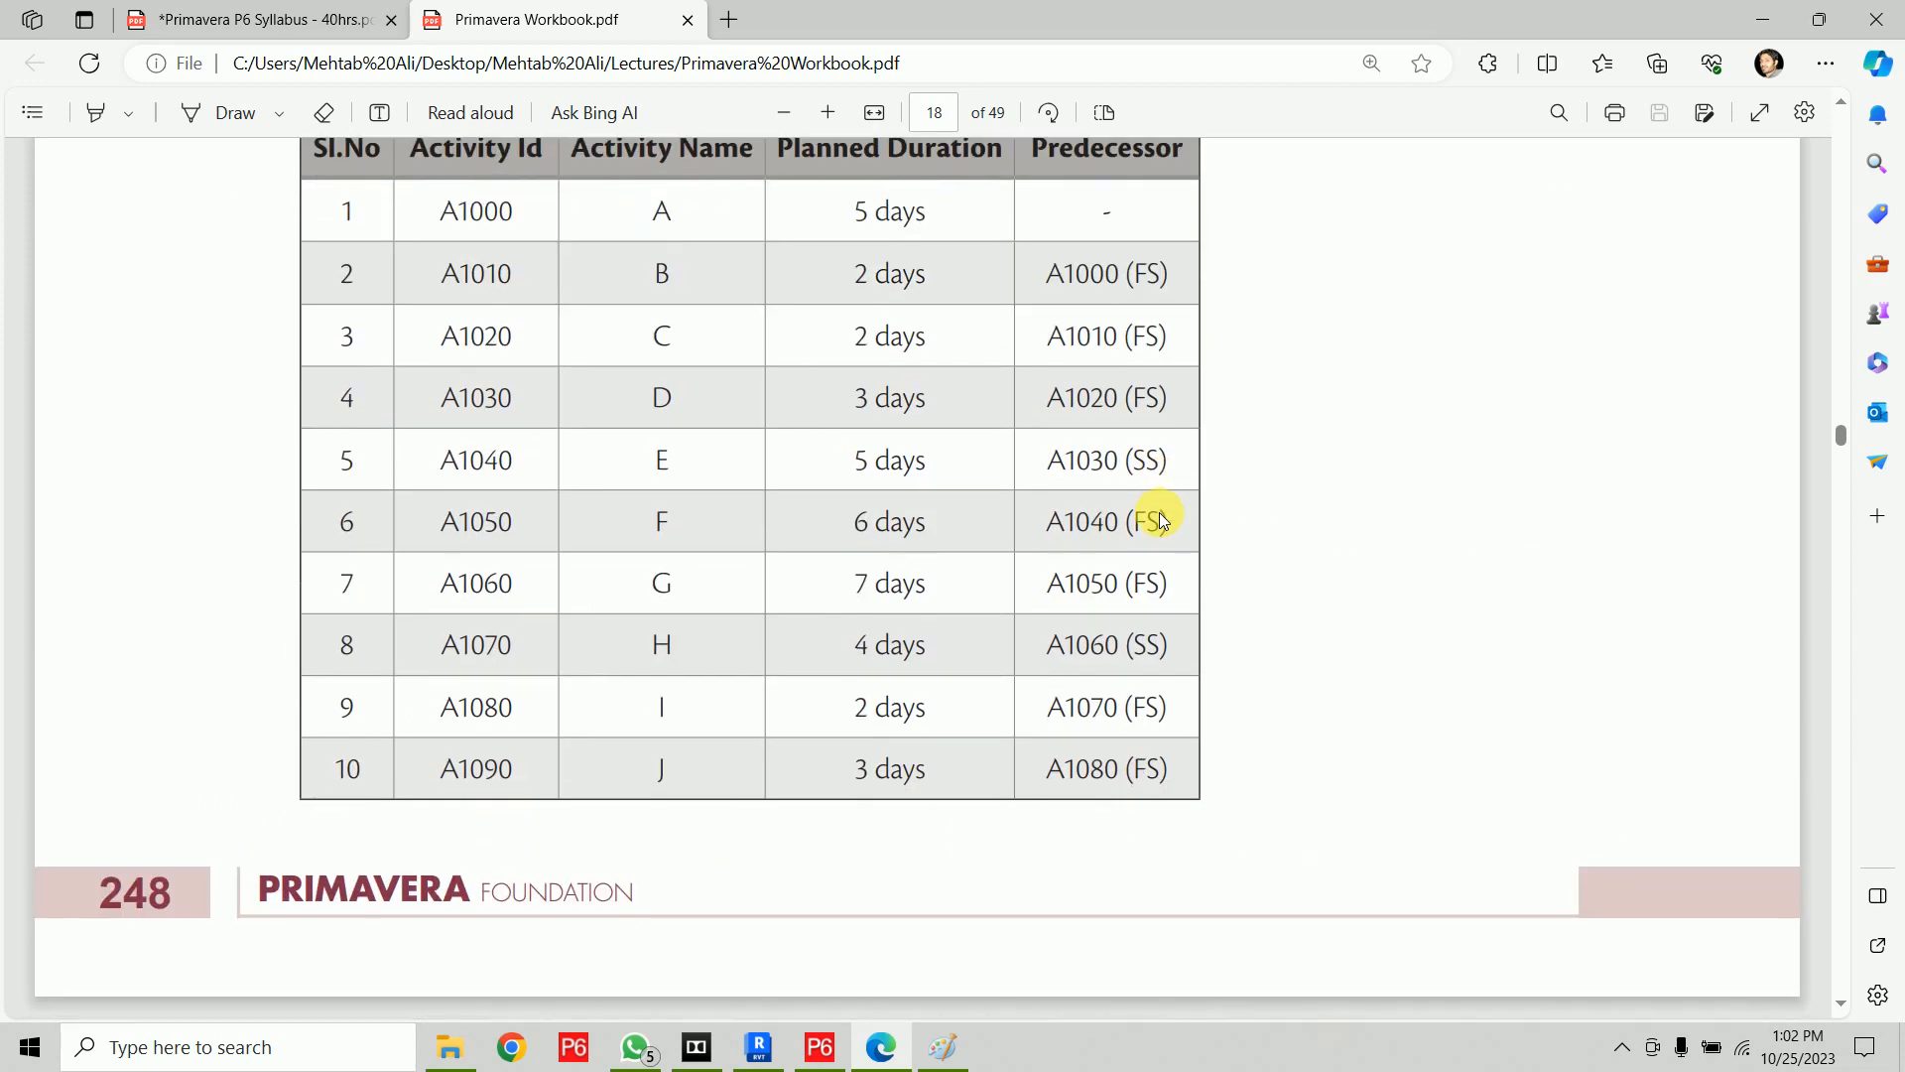
scroll(1159, 512, "down", 15)
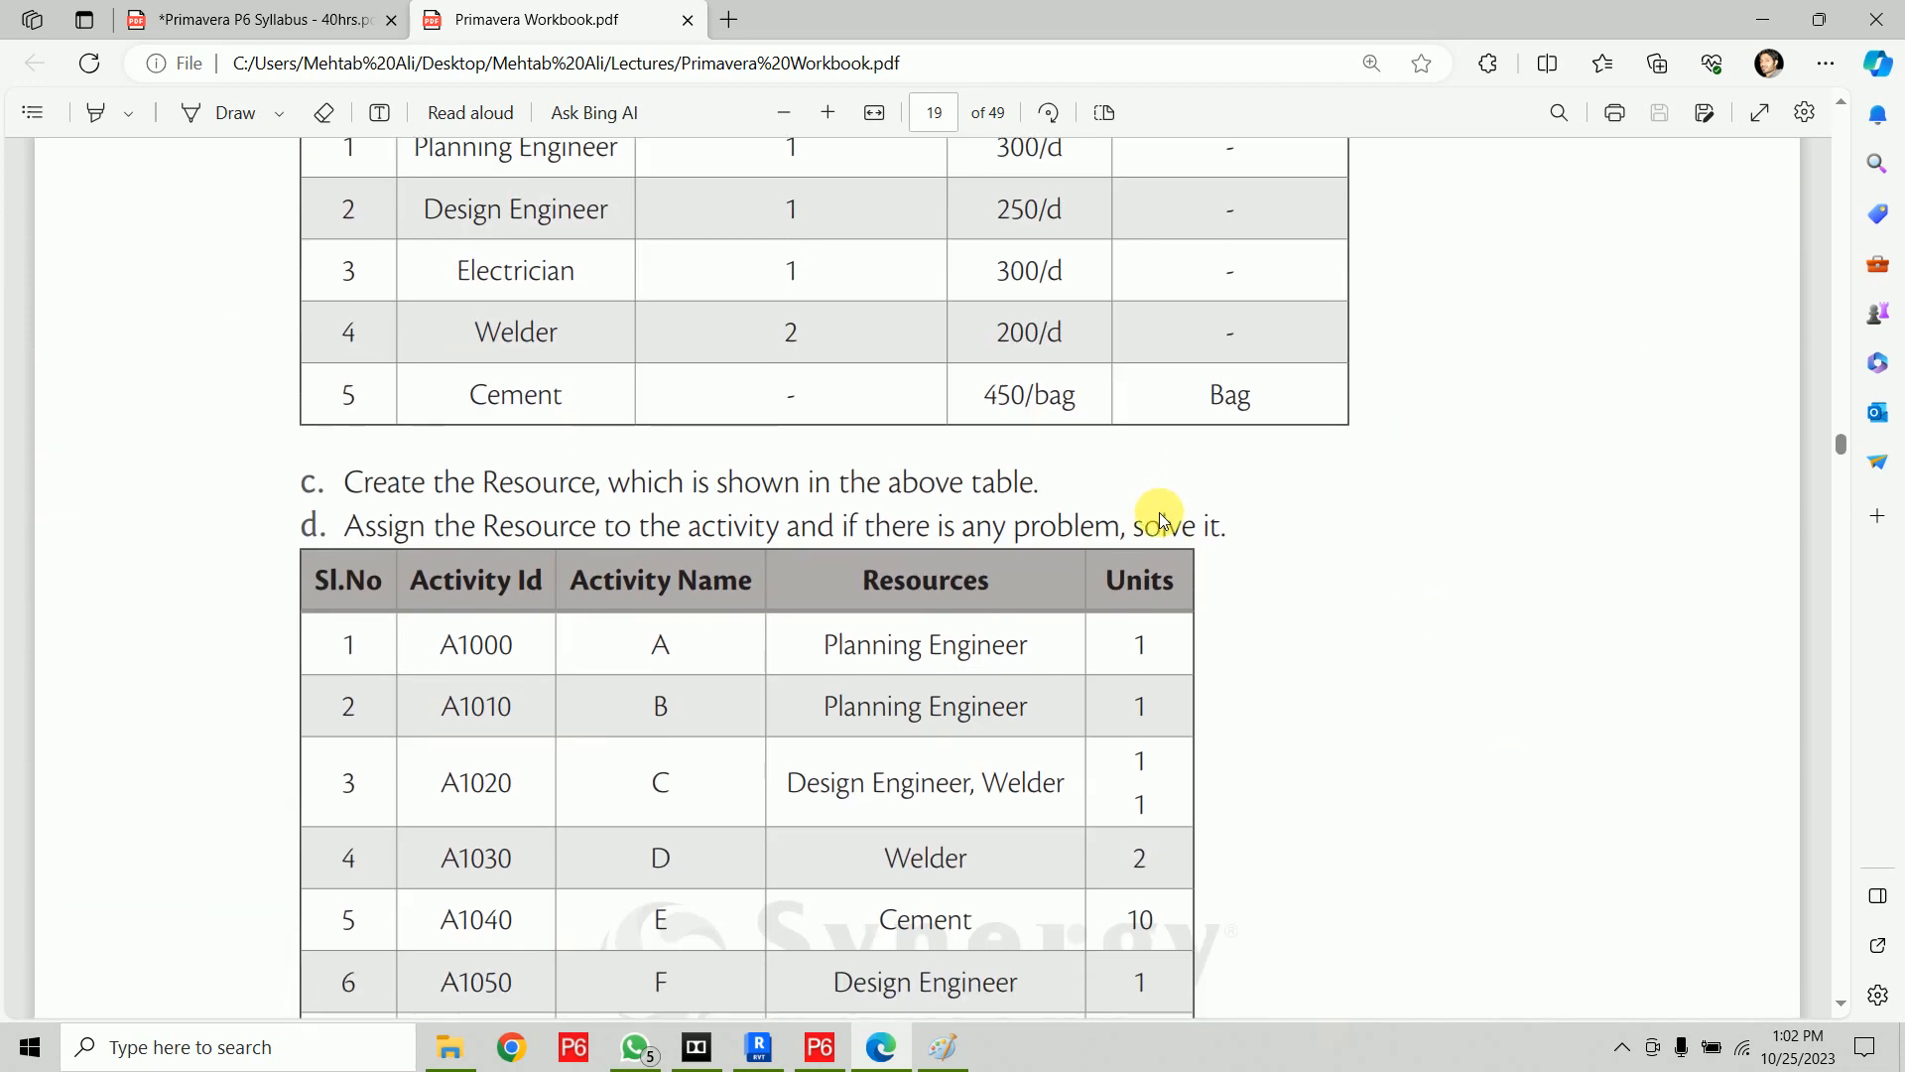
scroll(1159, 512, "down", 1)
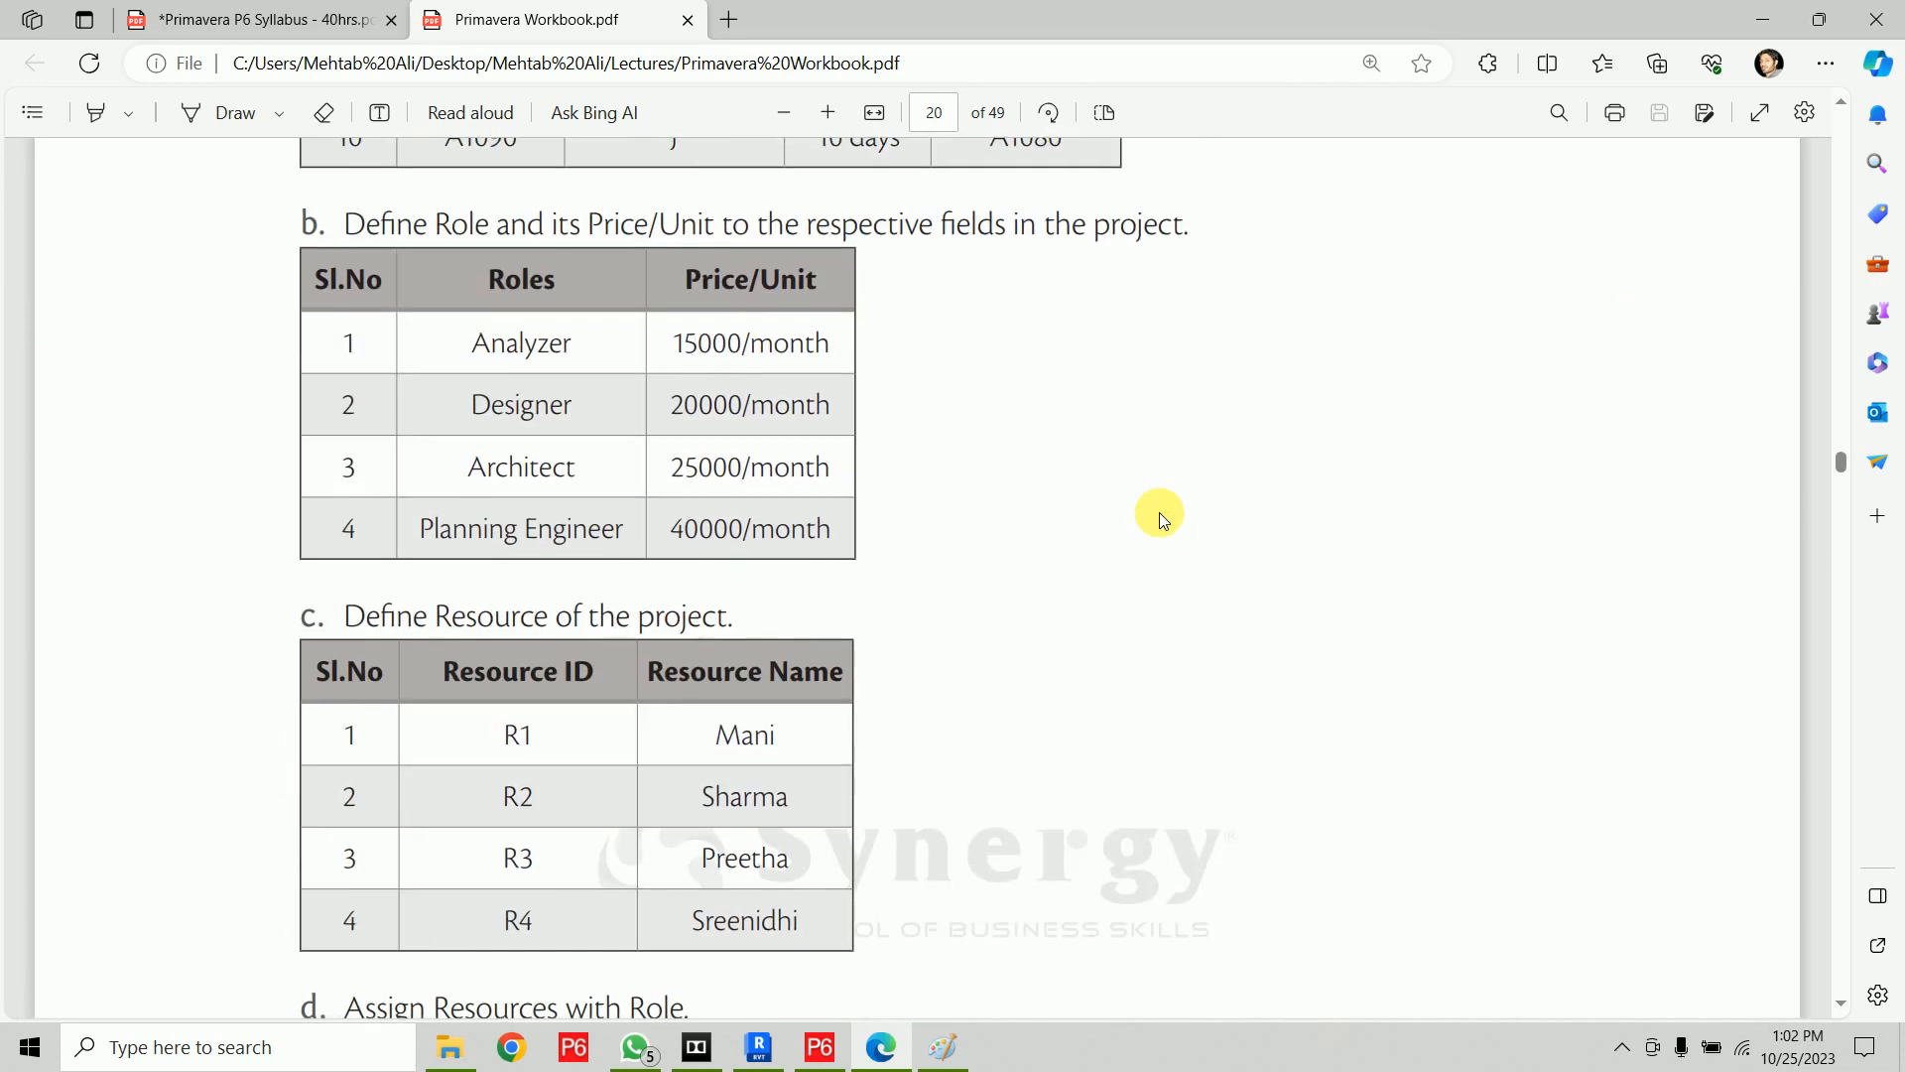
scroll(1159, 512, "up", 15)
scroll(1160, 512, "down", 1)
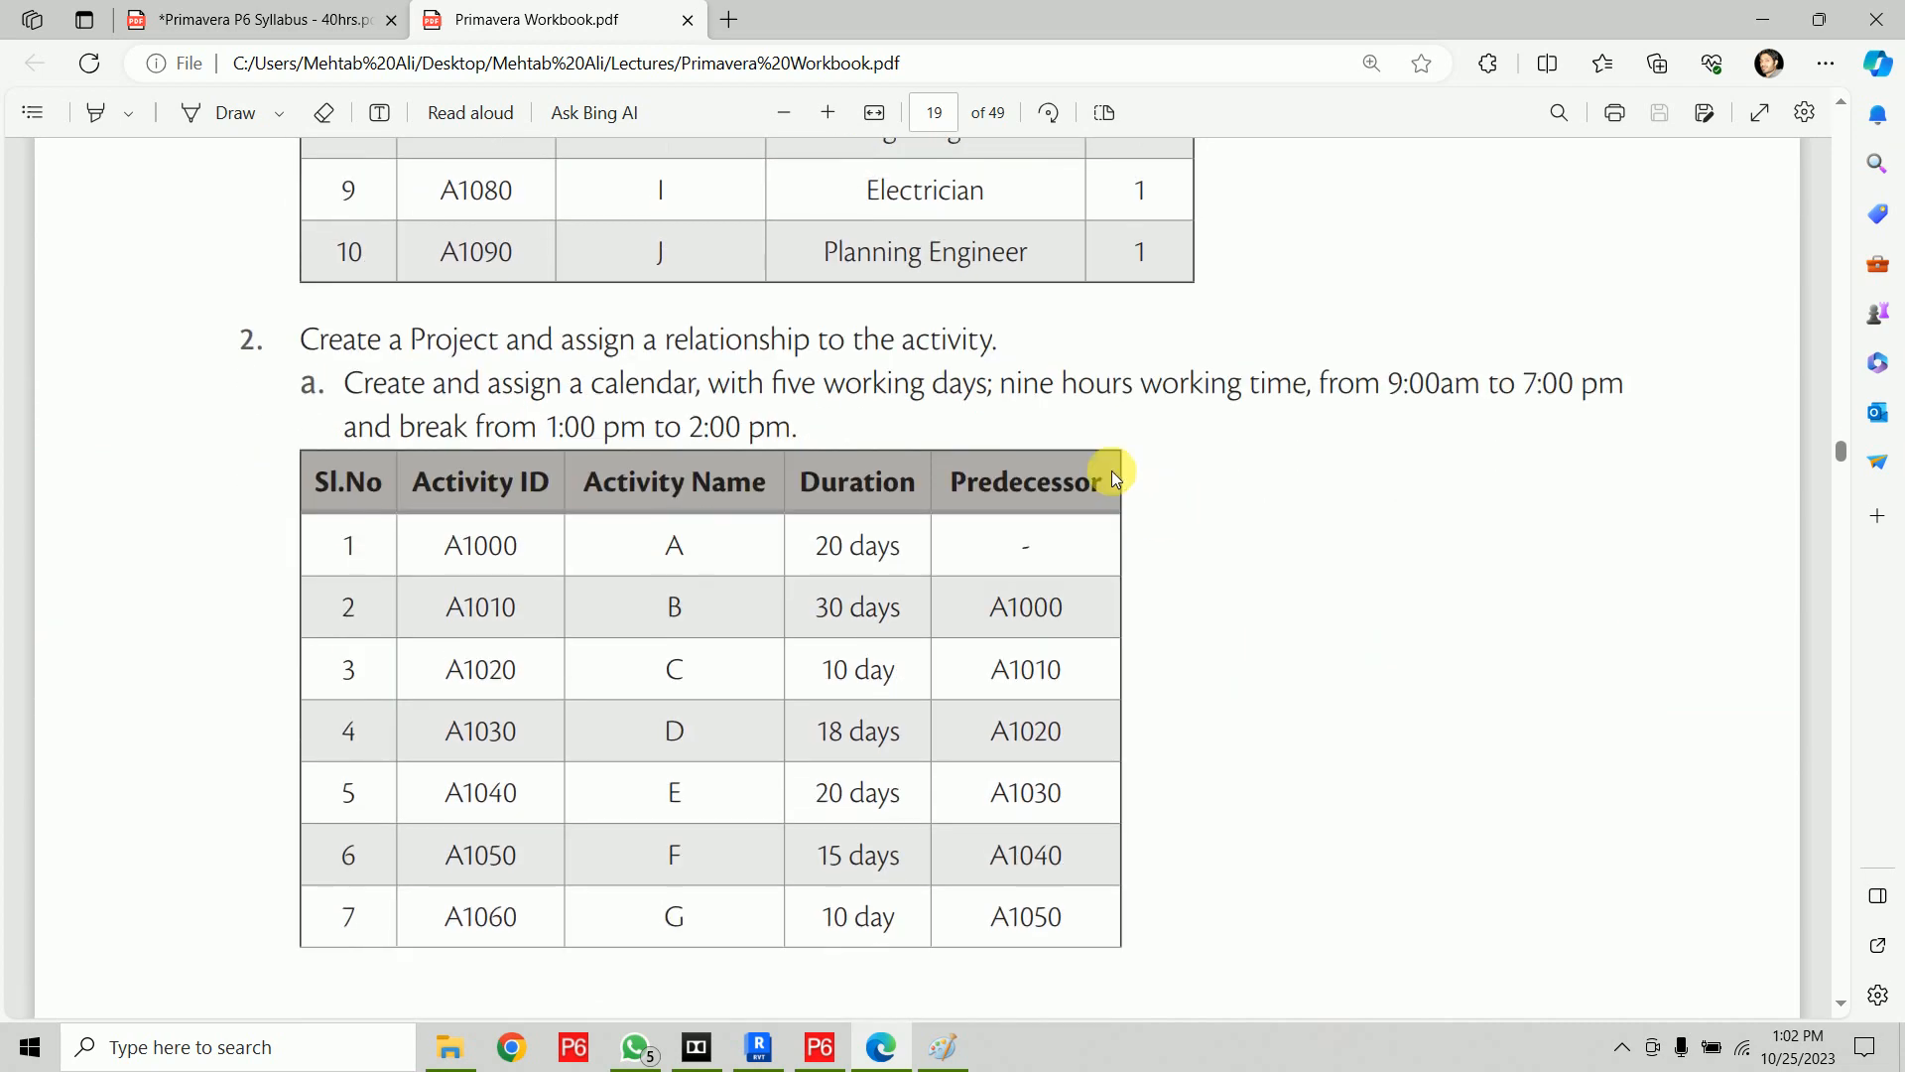
With the Draw pen, circle and tick exercise 2 and underline the calendar and five working days requirement
left_click(199, 112)
mouse_move(269, 342)
left_mouse_down()
mouse_move(222, 372)
mouse_move(255, 331)
mouse_move(271, 346)
left_mouse_up()
left_click(935, 112)
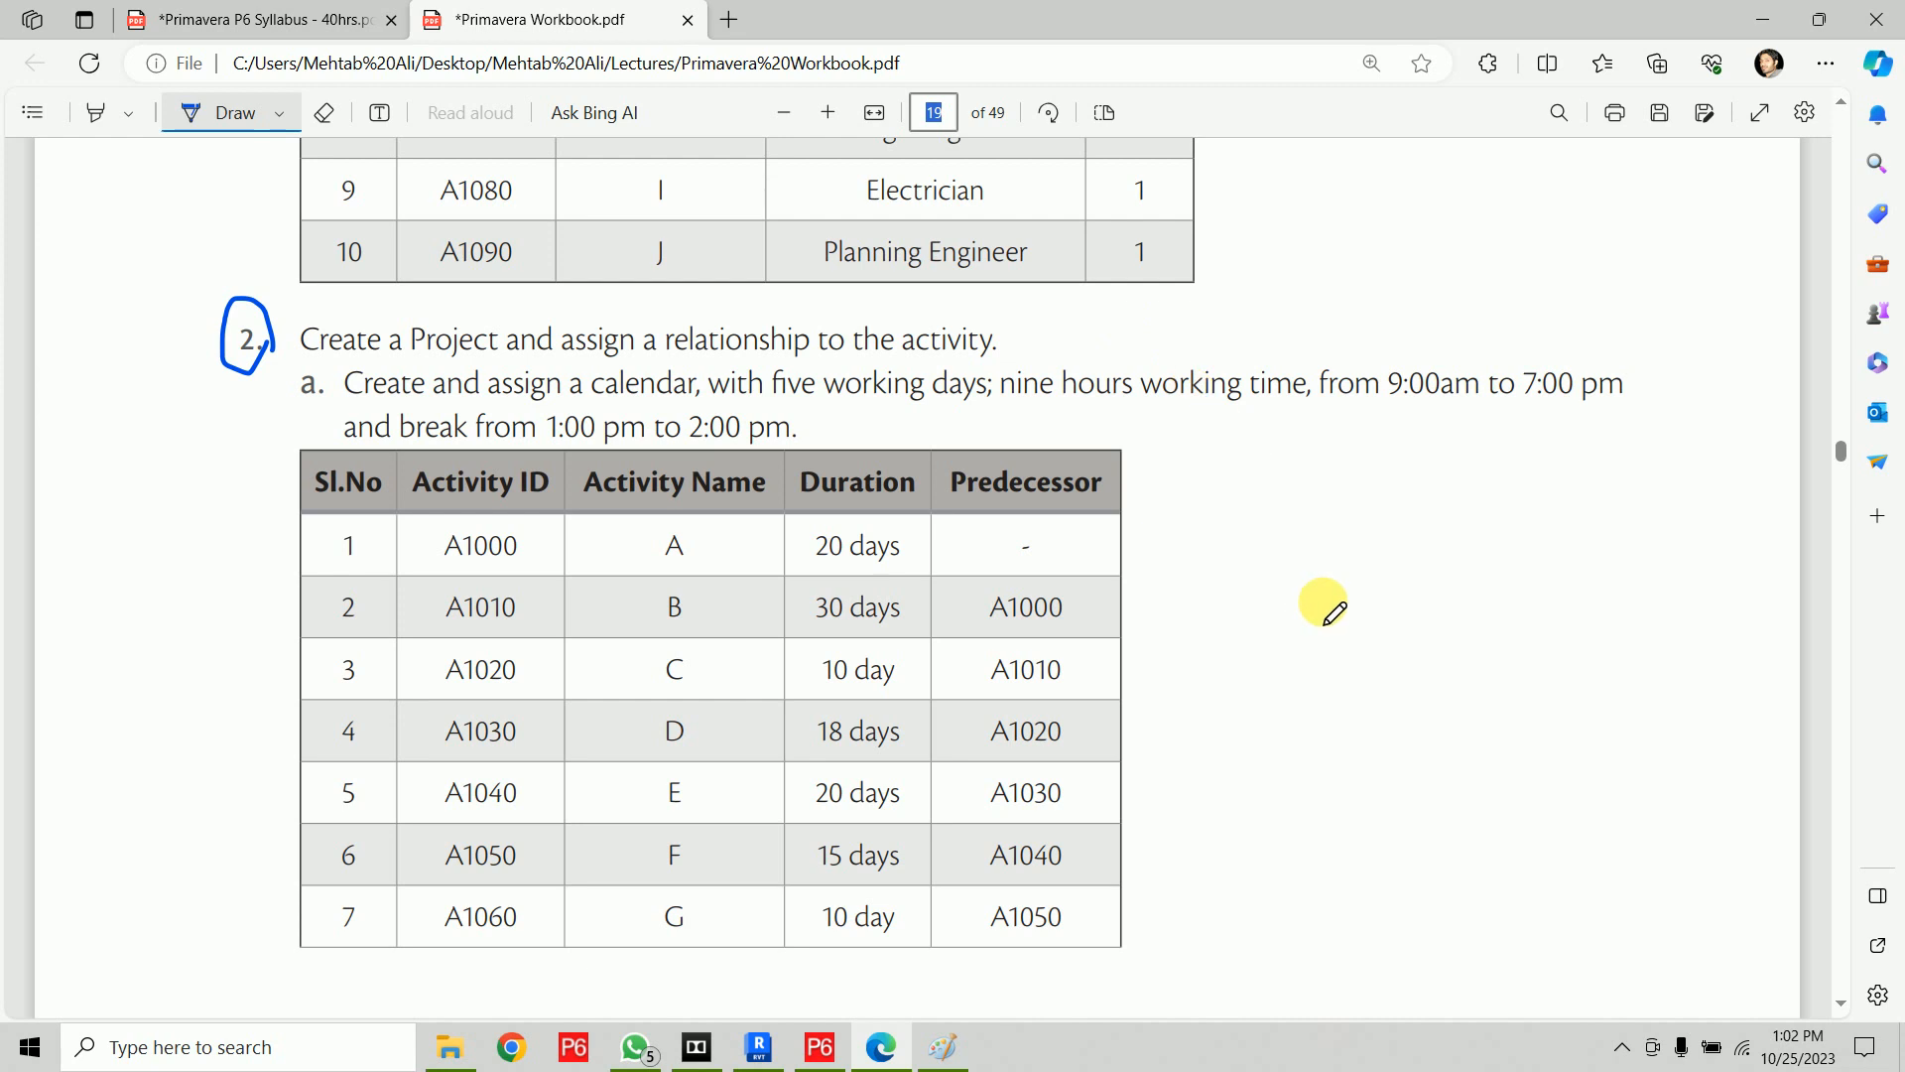
mouse_move(189, 363)
left_mouse_down()
mouse_move(211, 397)
mouse_move(270, 327)
left_mouse_up()
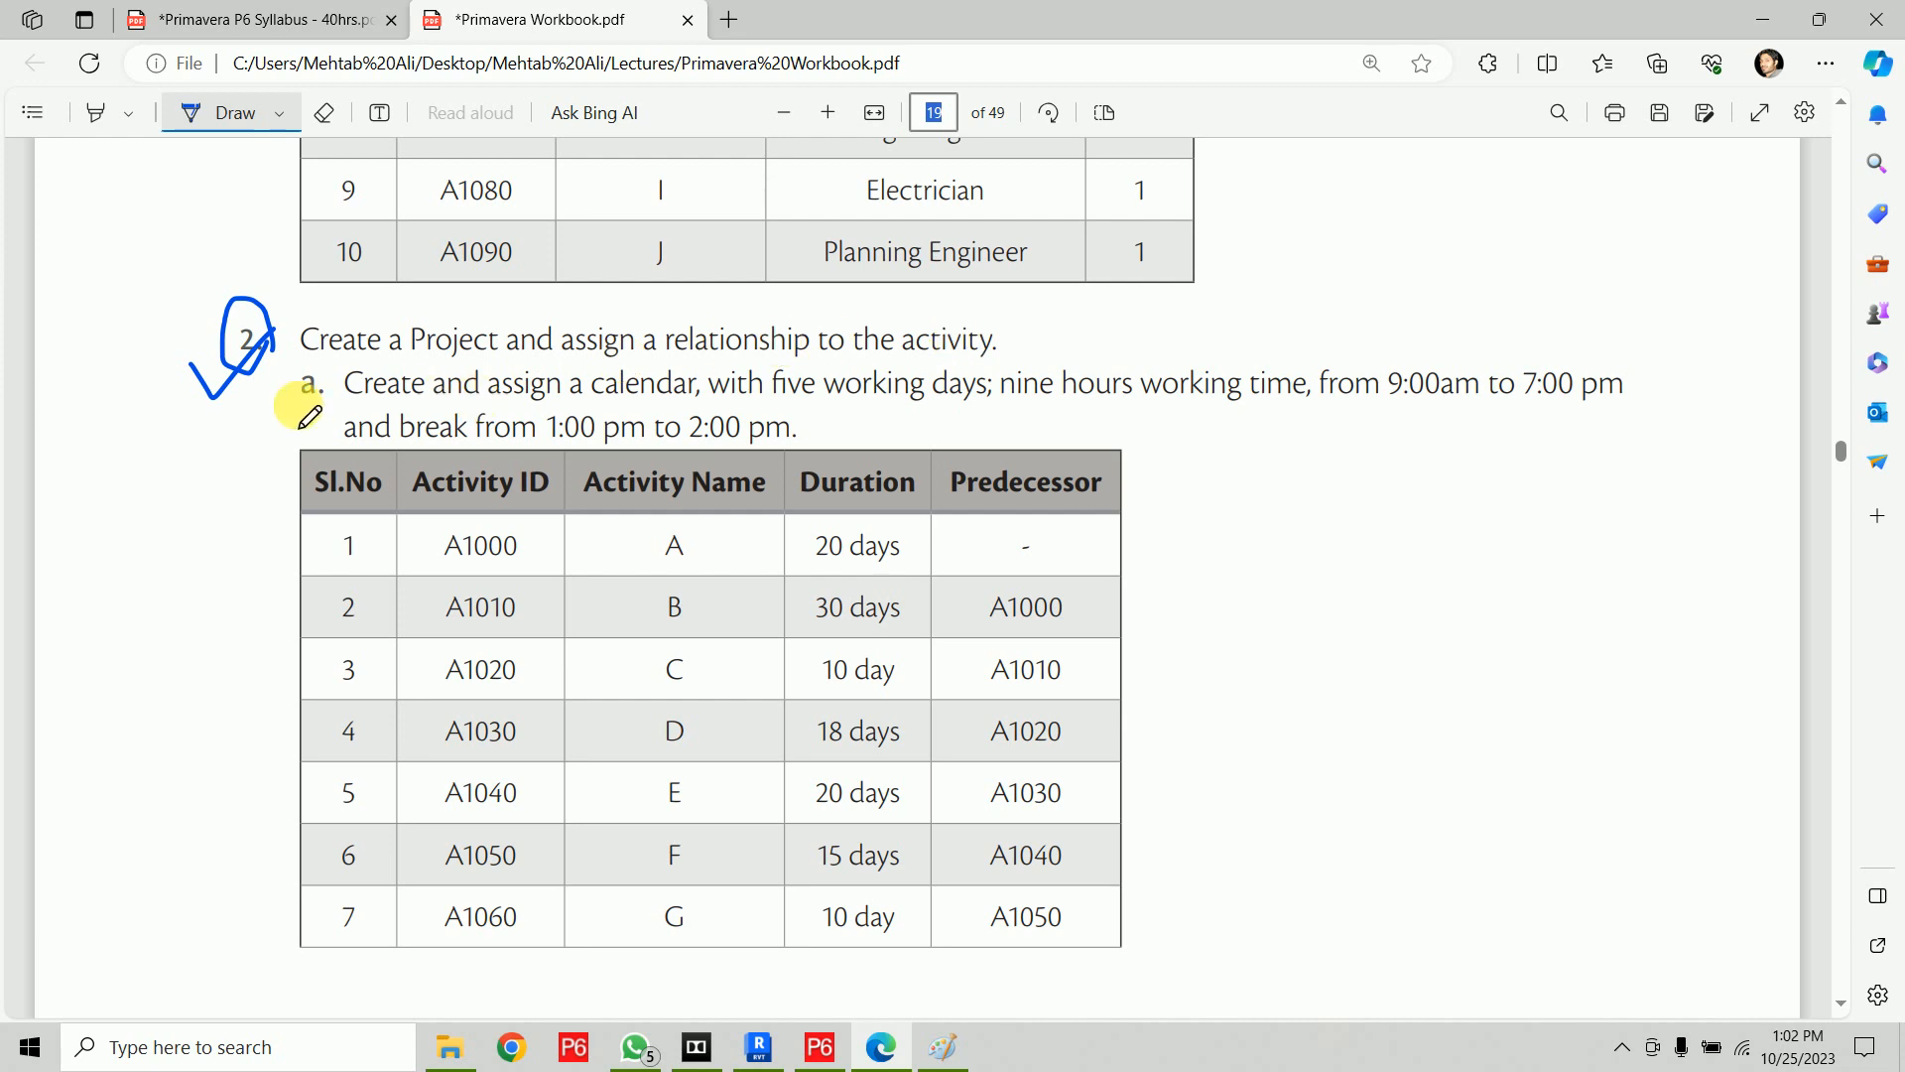
left_click_drag(343, 405, 993, 404)
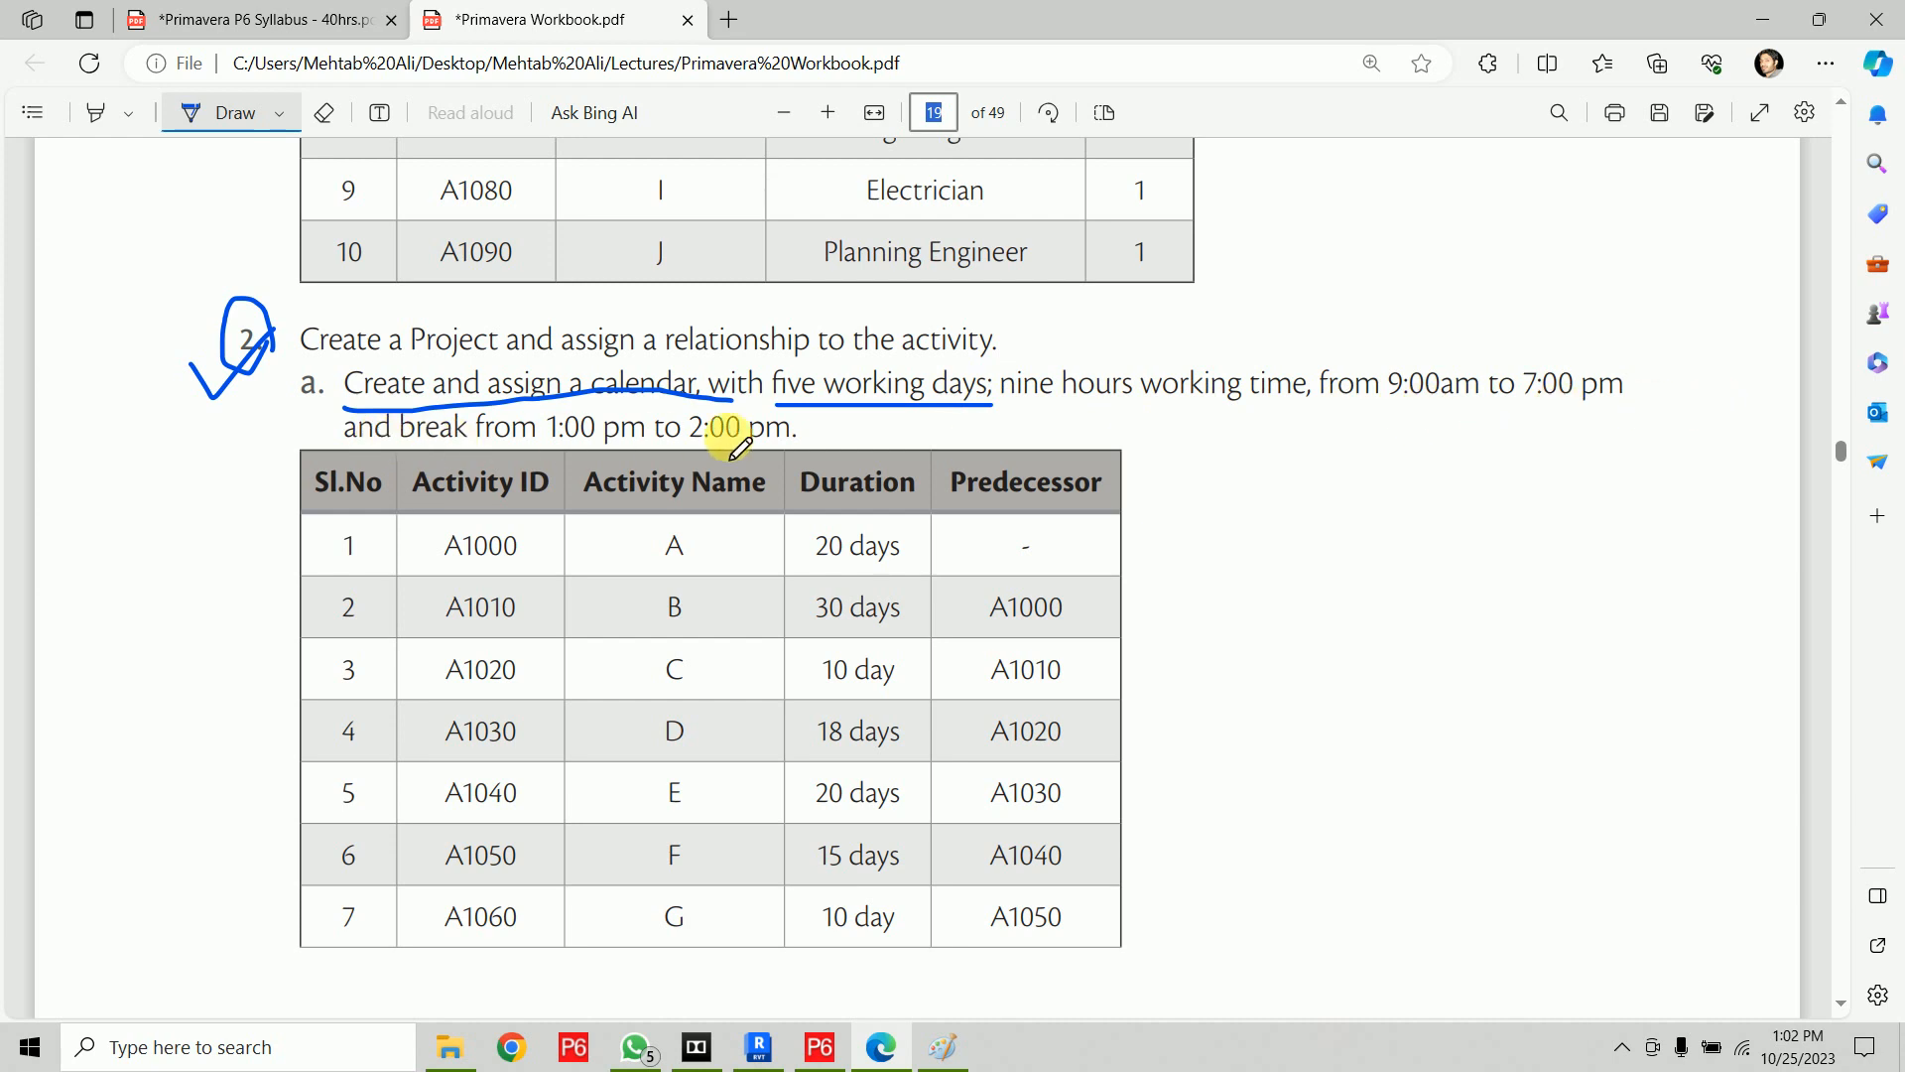
Mark the end of the activity table, underline the role Price/Unit task and bracket the roles price table
scroll(815, 449, "down", 2)
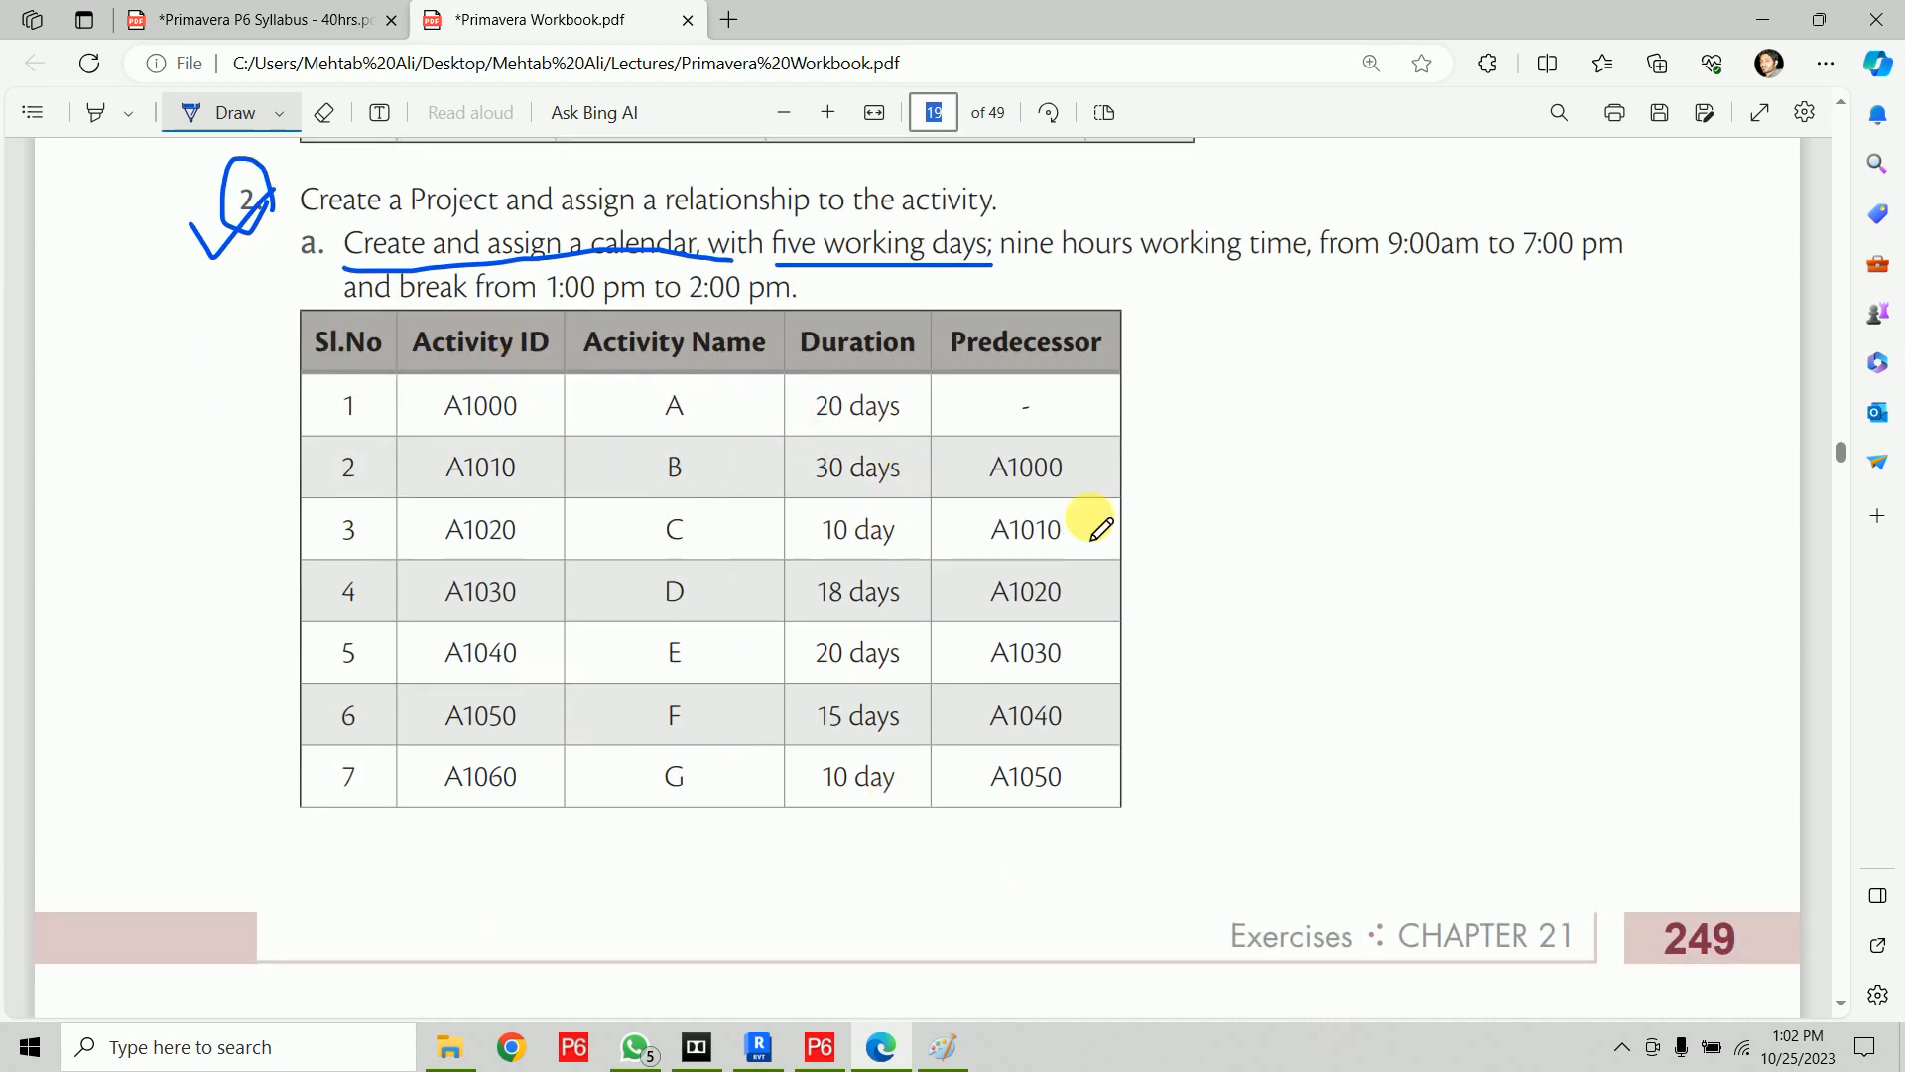
scroll(1129, 769, "down", 10)
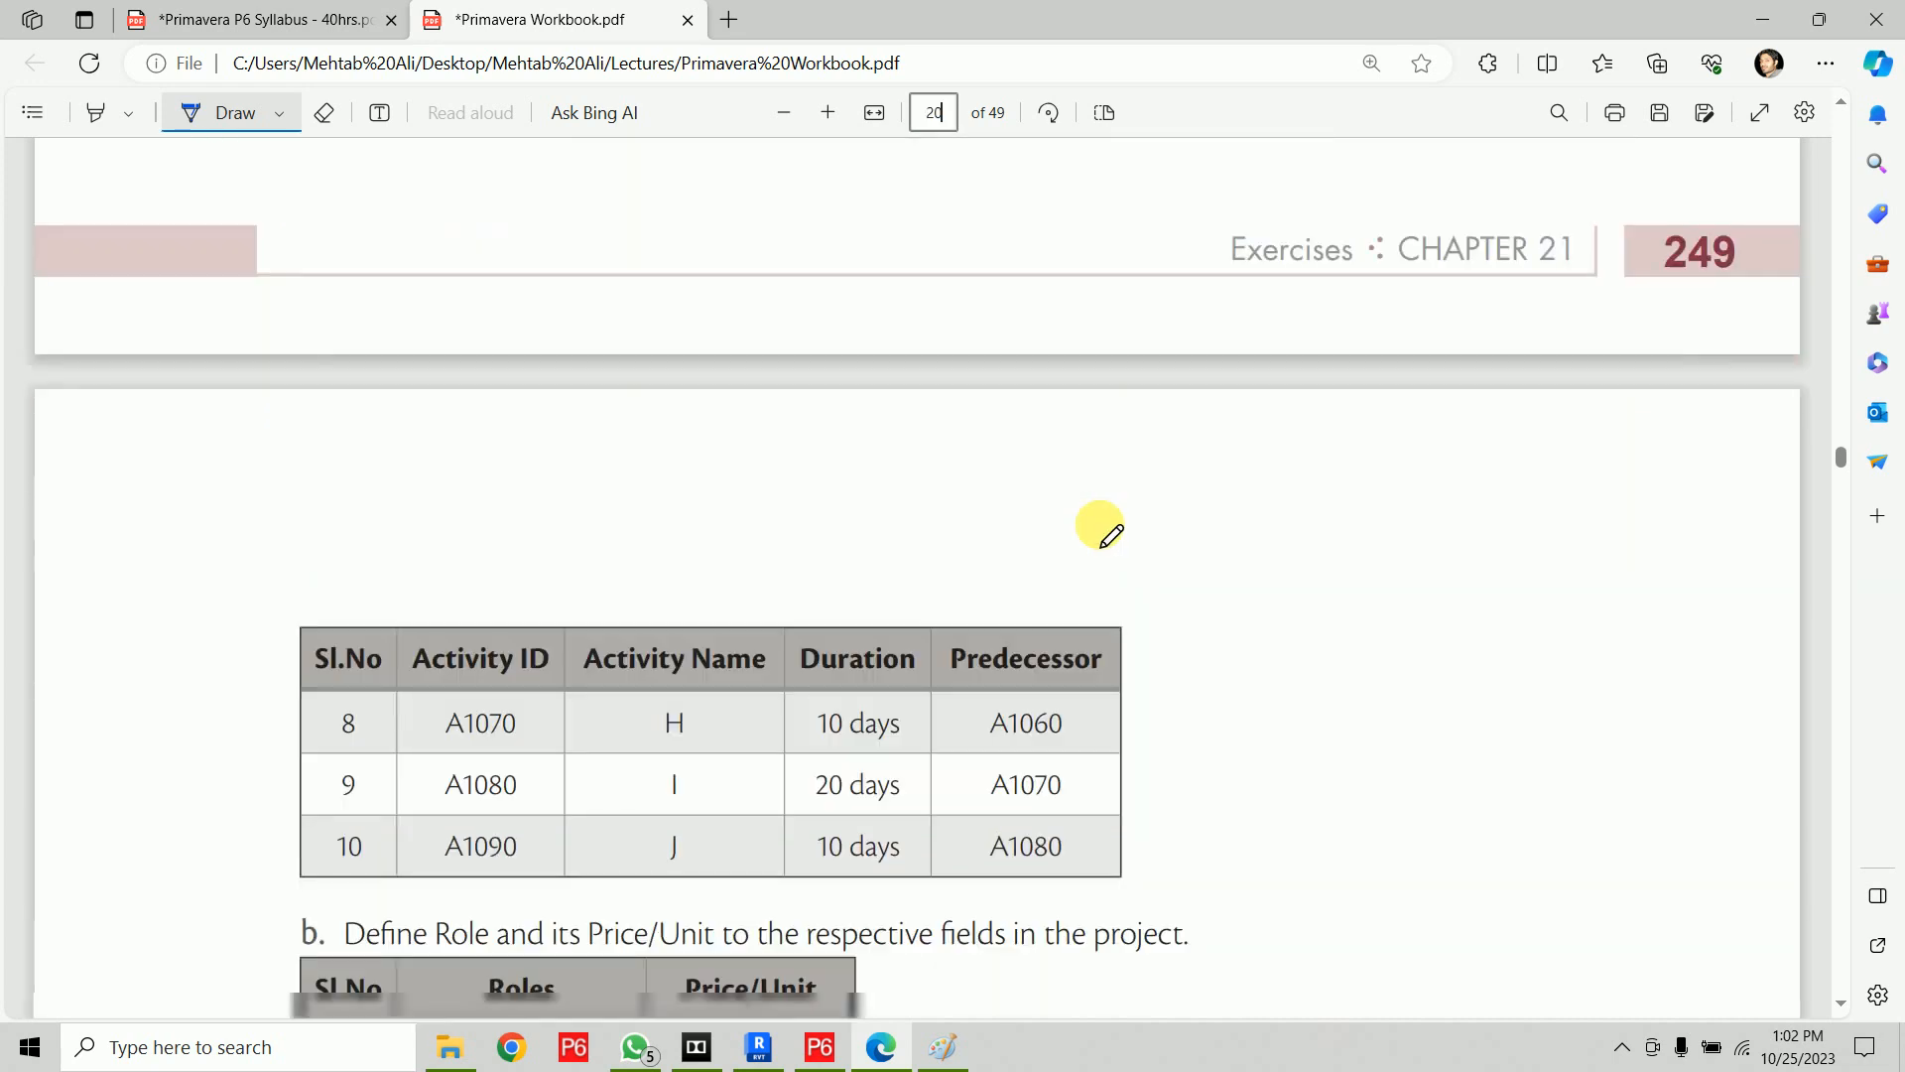
left_click_drag(1108, 585, 1206, 569)
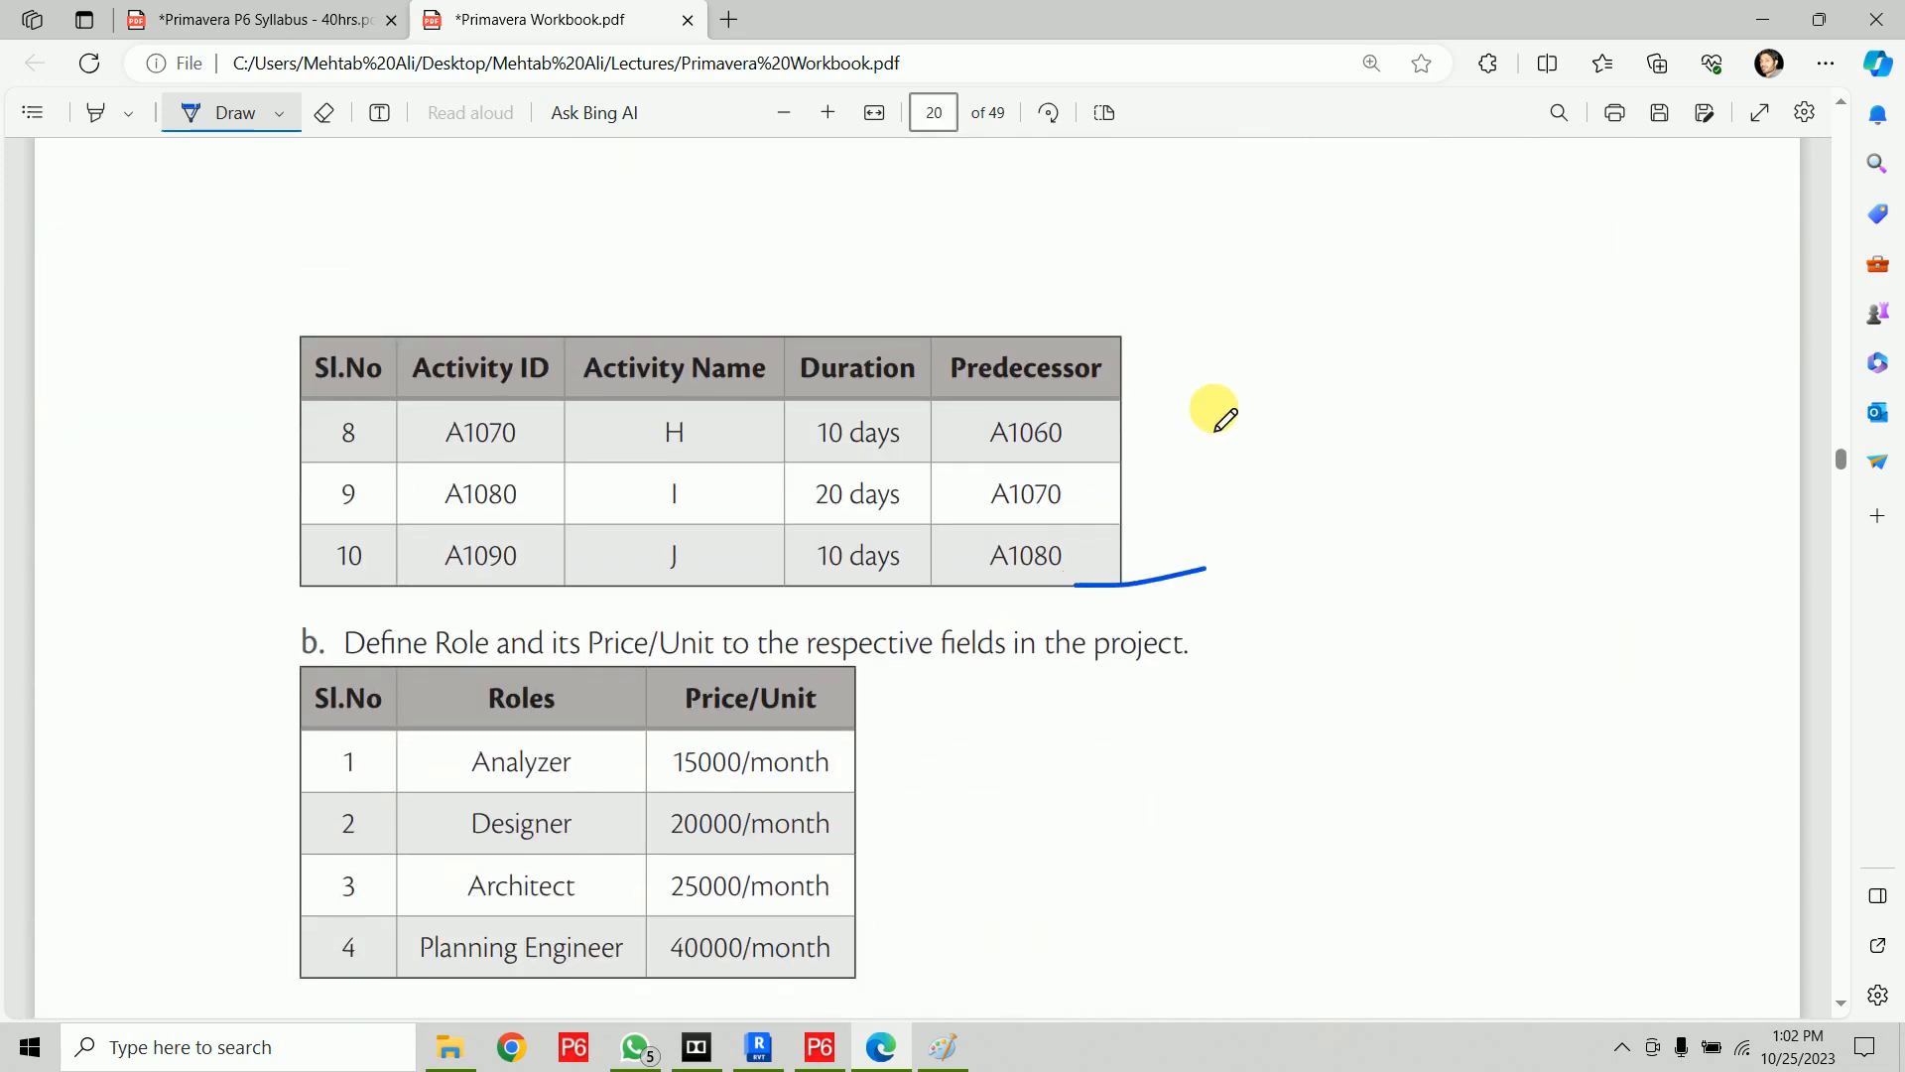
scroll(1212, 409, "down", 2)
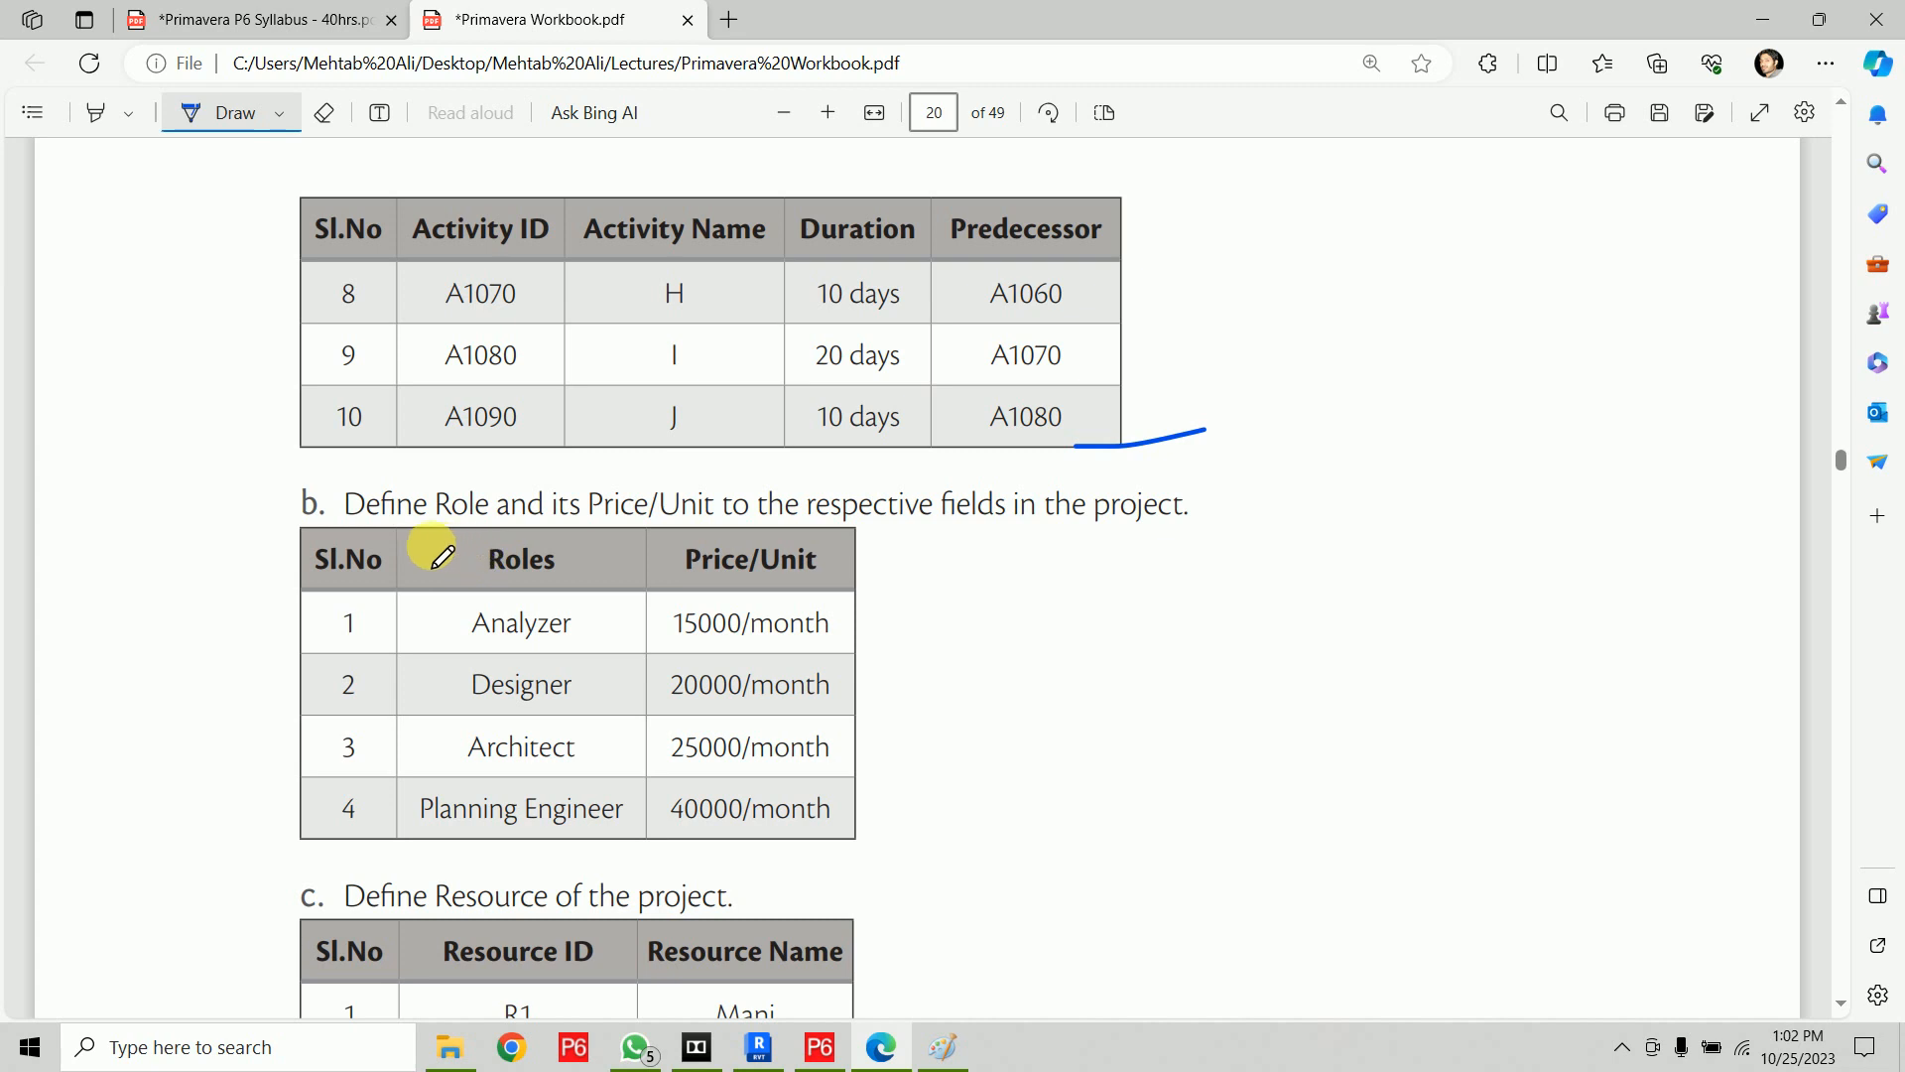
left_click_drag(402, 531, 692, 535)
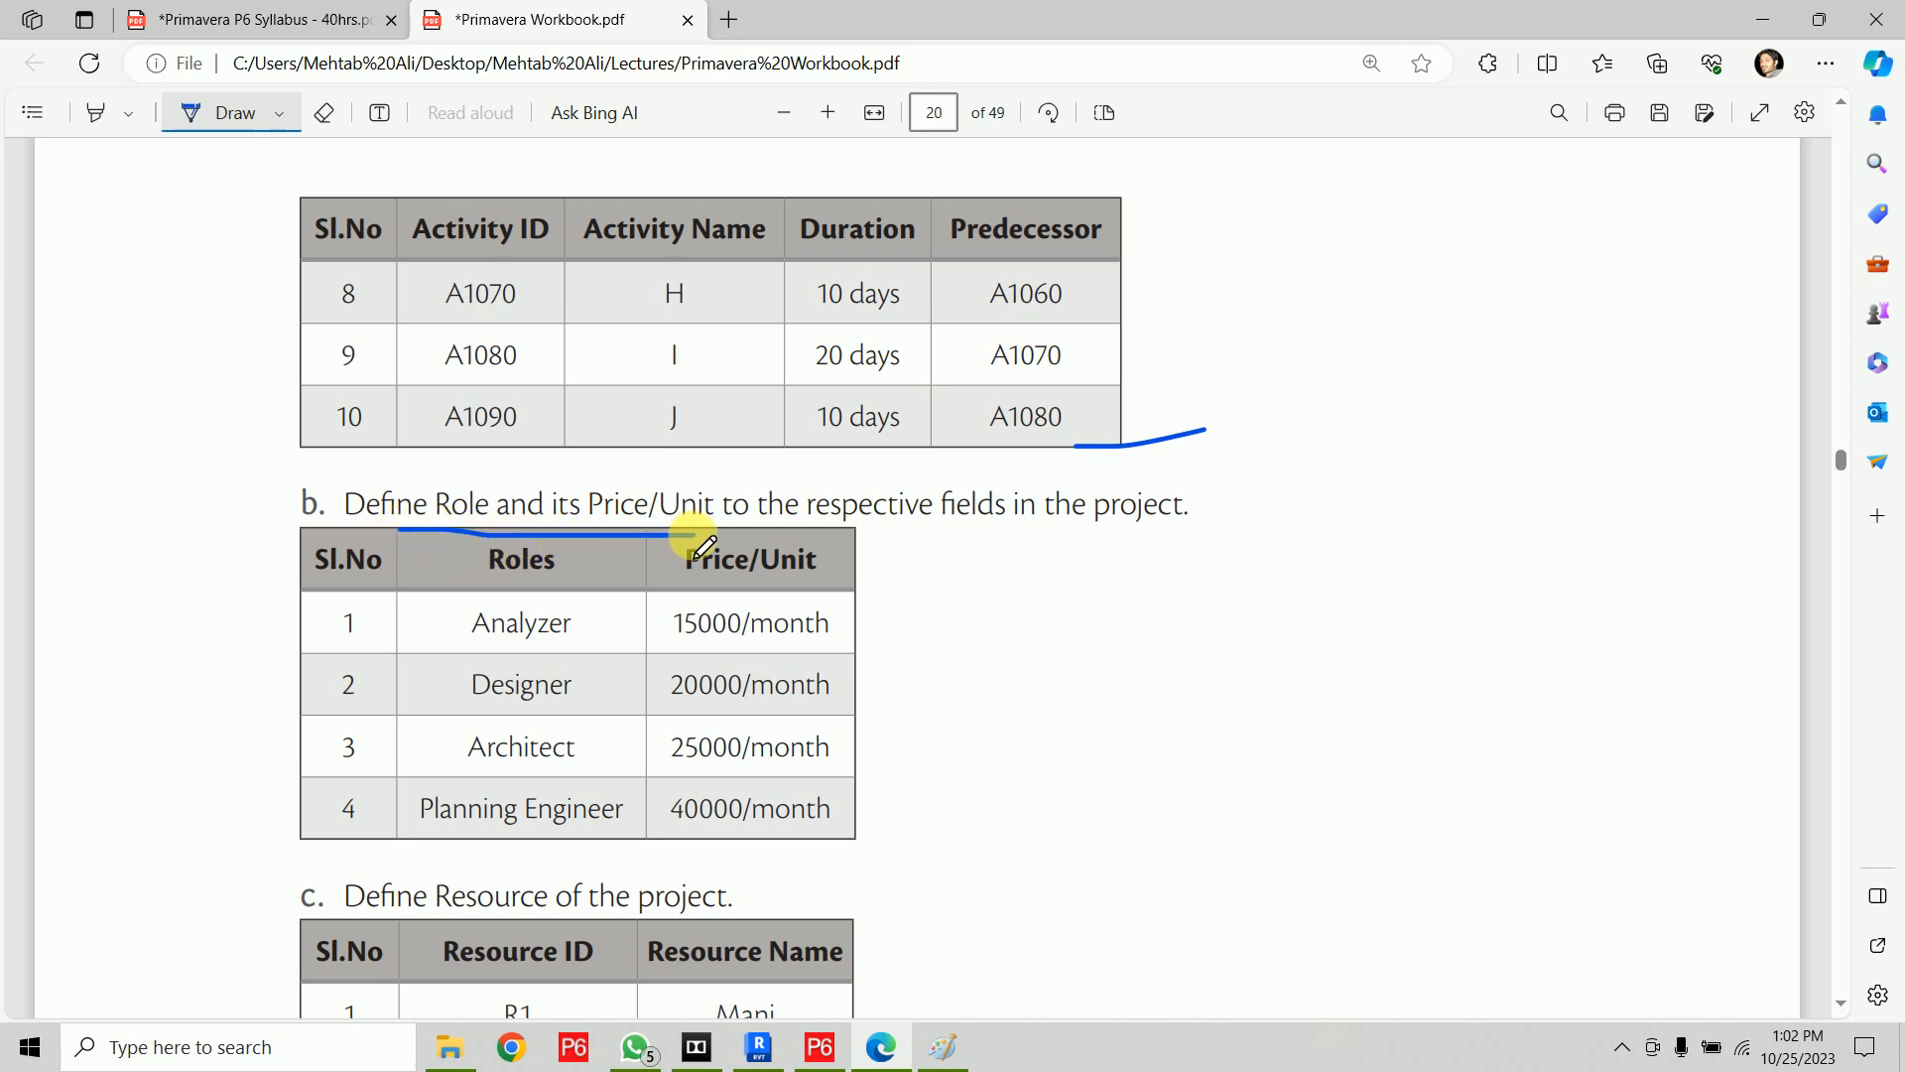
mouse_move(848, 598)
left_mouse_down()
mouse_move(880, 596)
mouse_move(893, 774)
mouse_move(891, 842)
mouse_move(851, 847)
left_mouse_up()
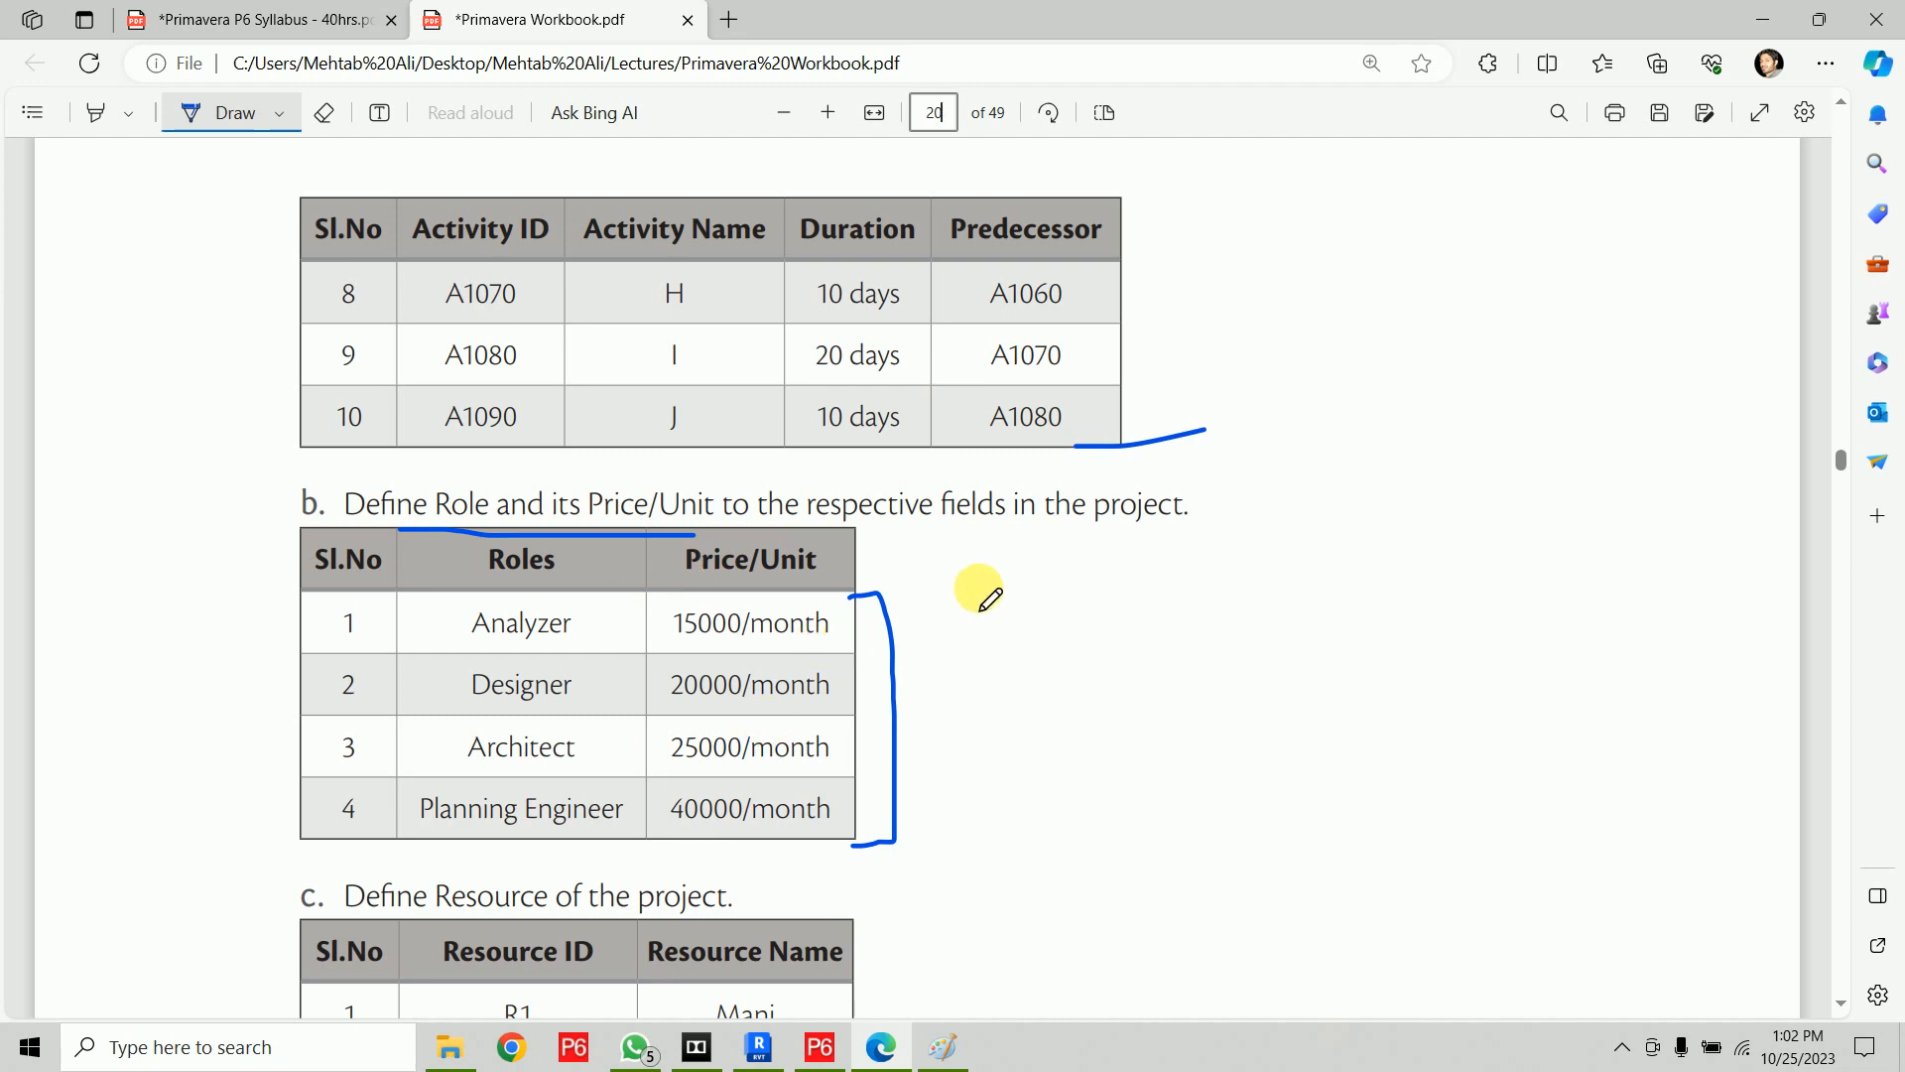
Underline the Define Resource task, tick R1 and Mani, and draw an arrow from Mani to Analyzer
scroll(1064, 484, "down", 4)
left_click_drag(385, 504, 735, 487)
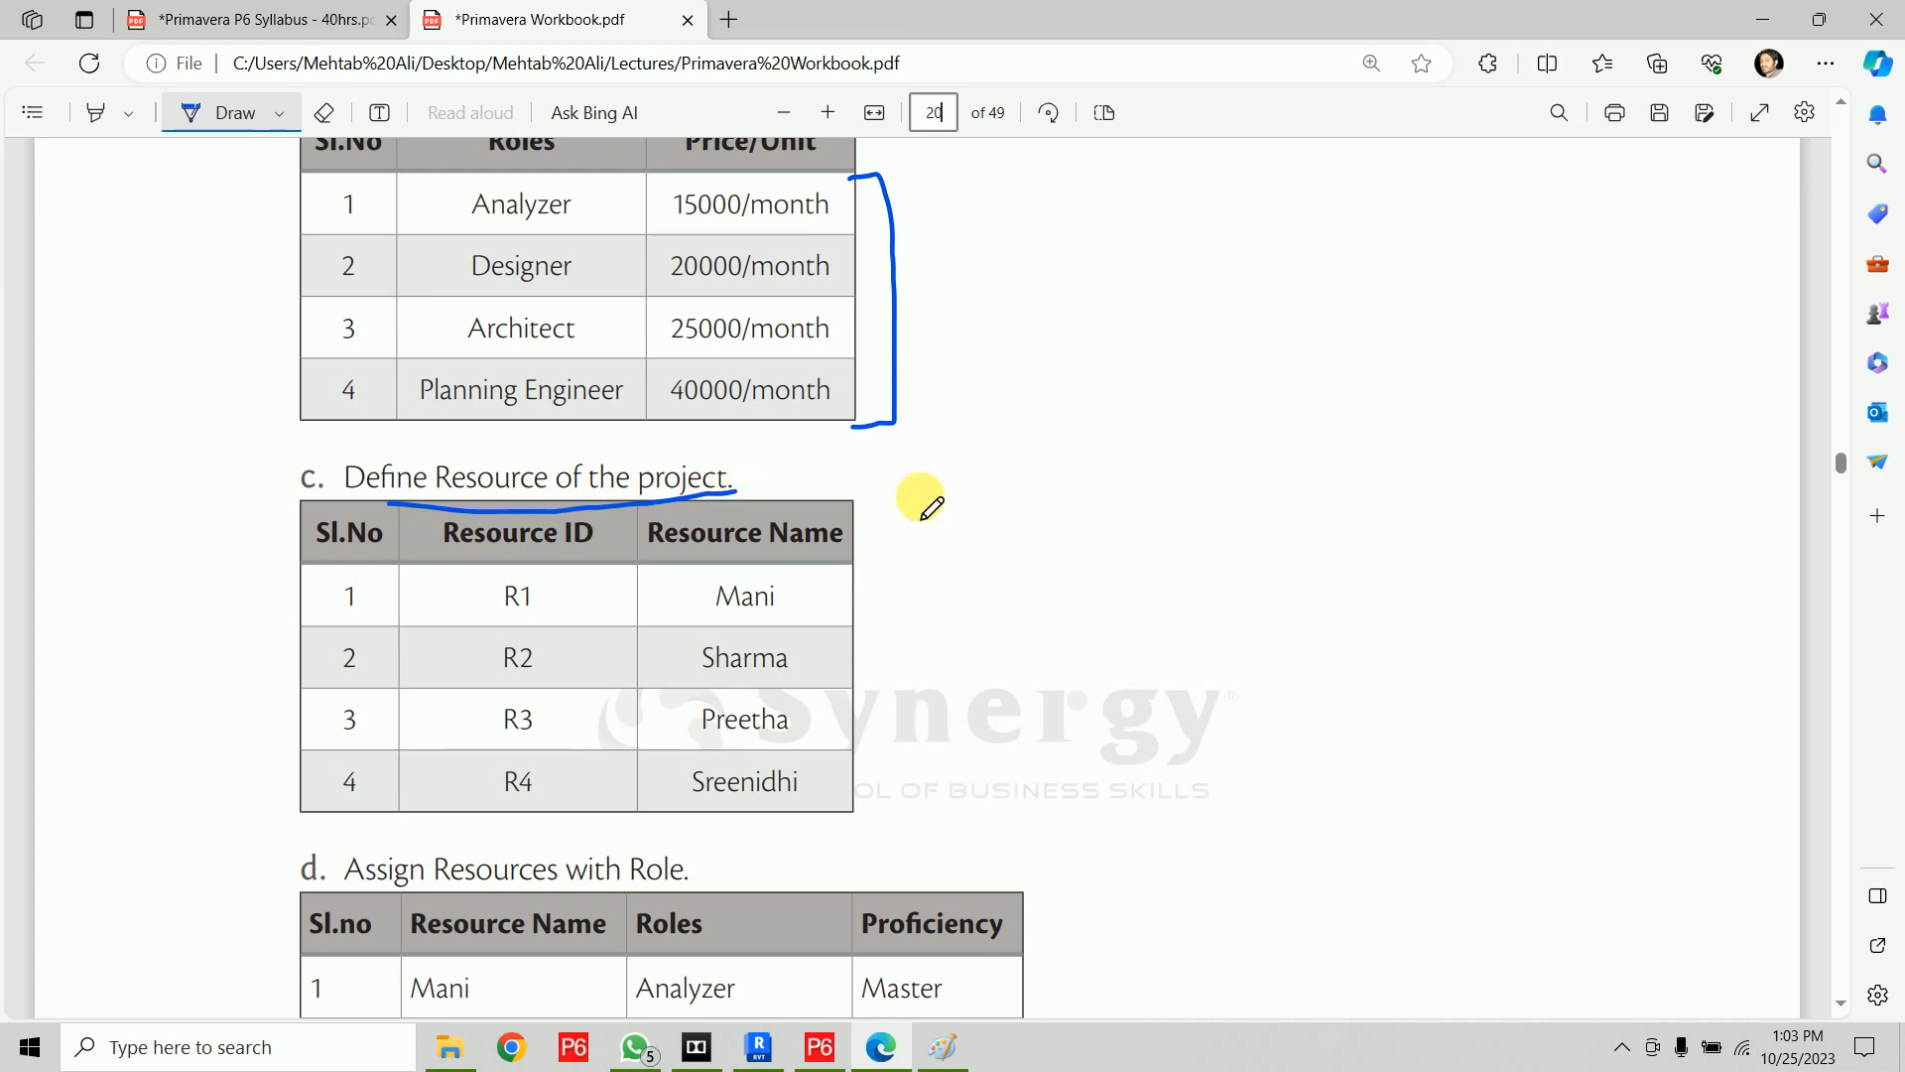
left_click_drag(553, 603, 577, 592)
left_click_drag(802, 603, 827, 592)
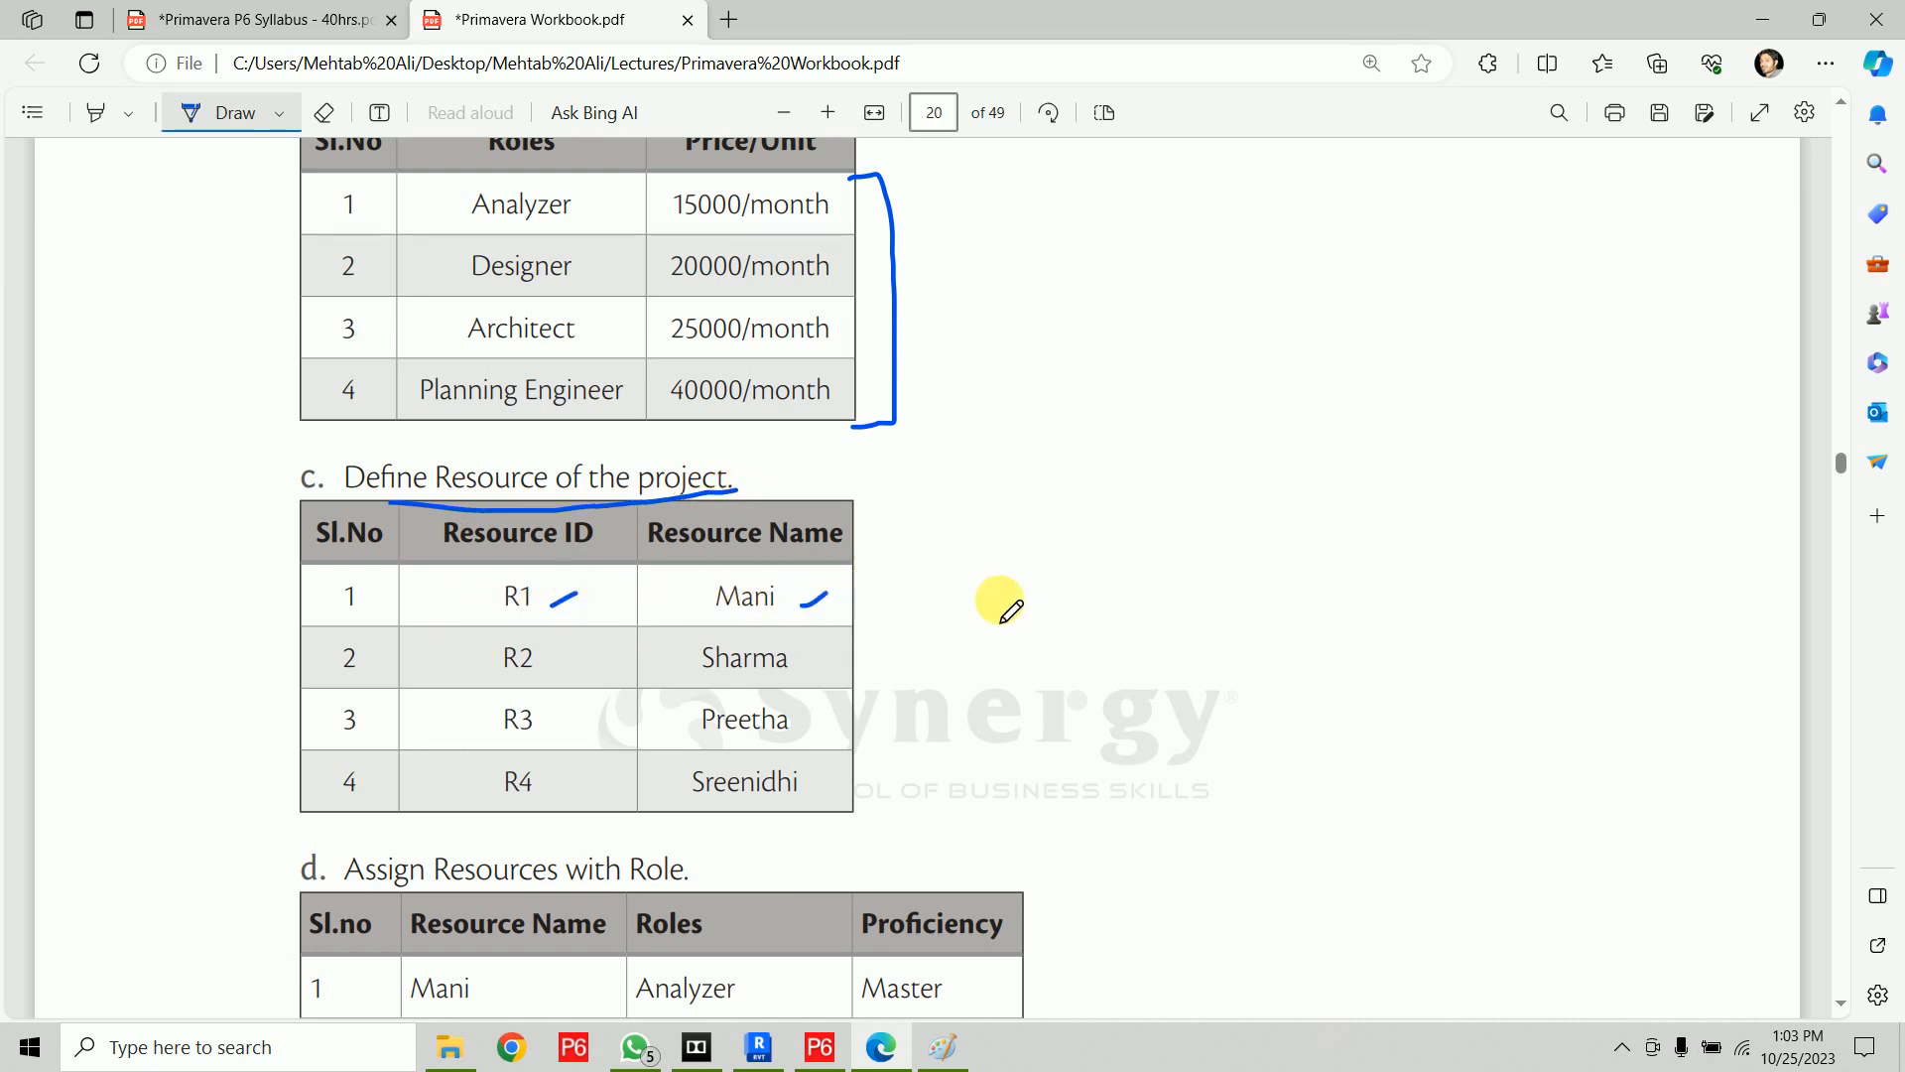
scroll(1012, 608, "down", 4)
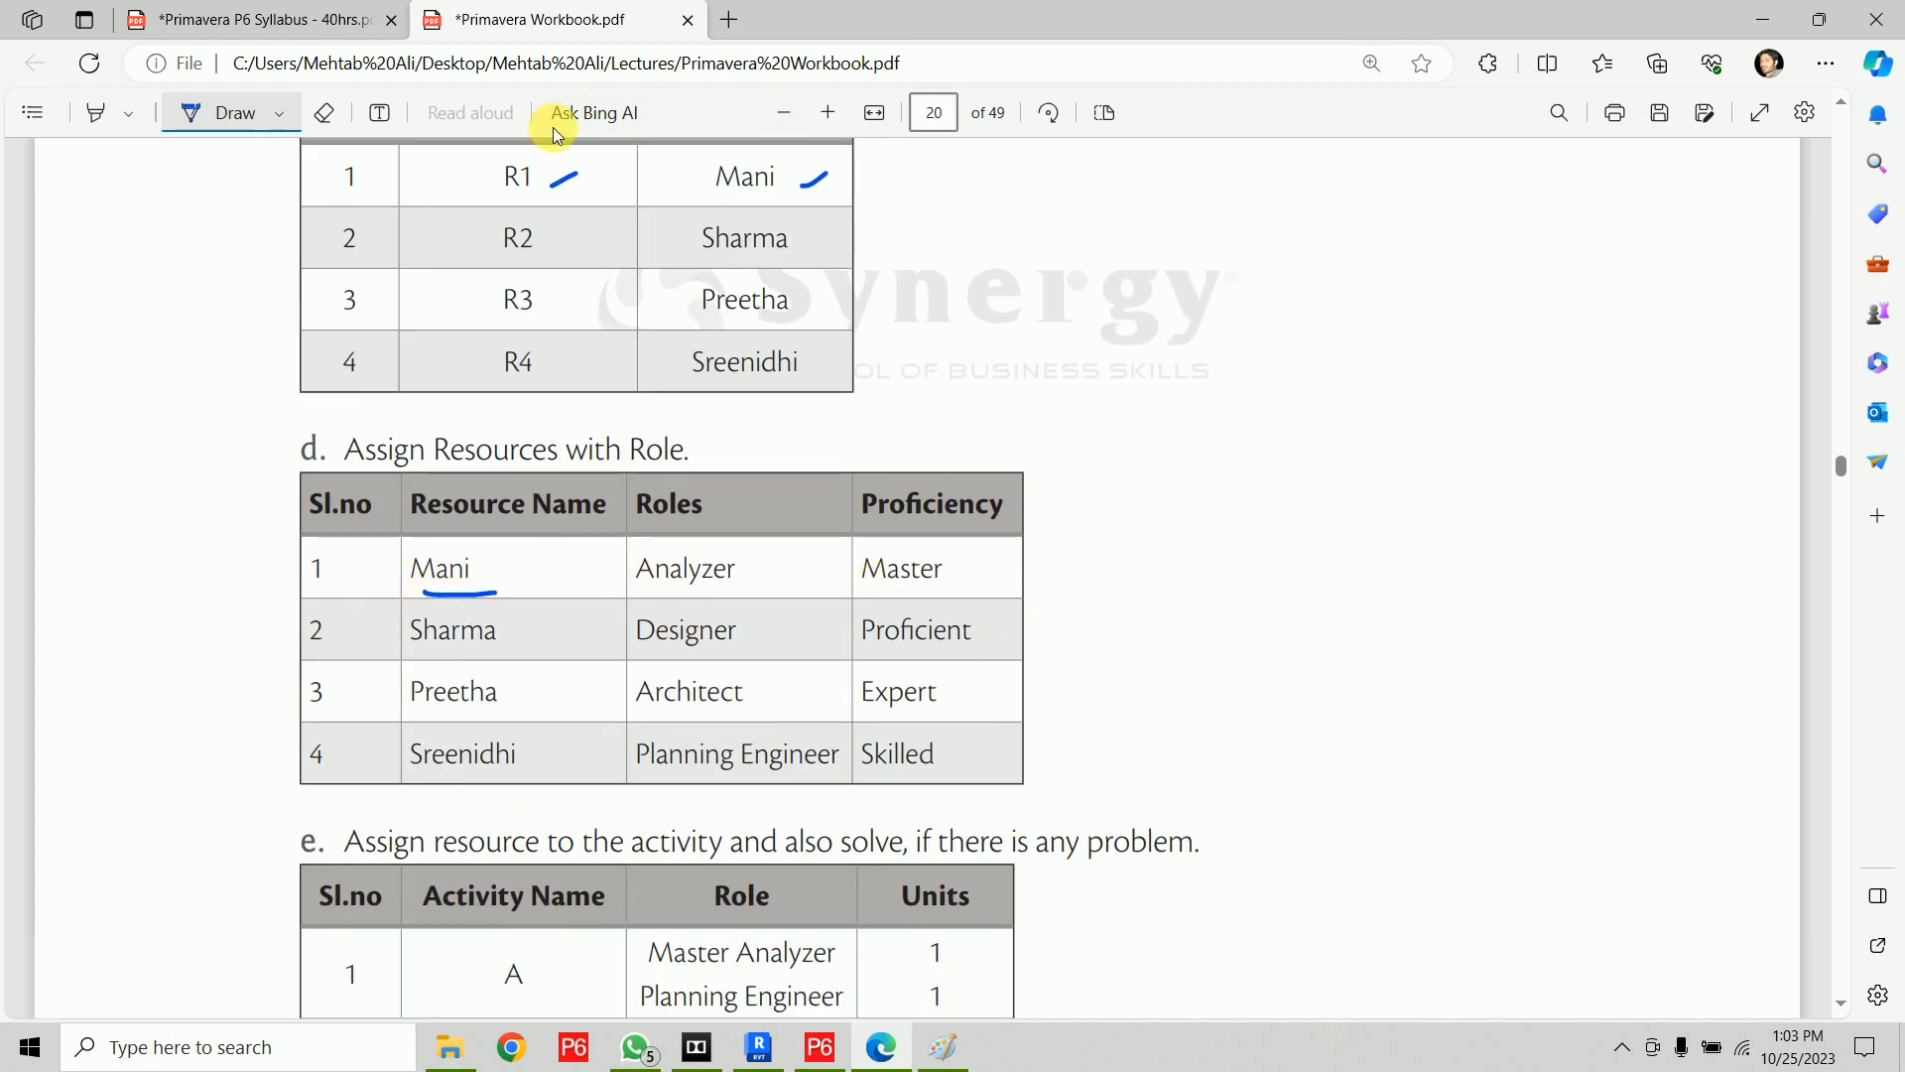
mouse_move(534, 569)
left_mouse_down()
mouse_move(630, 544)
mouse_move(610, 563)
left_mouse_up()
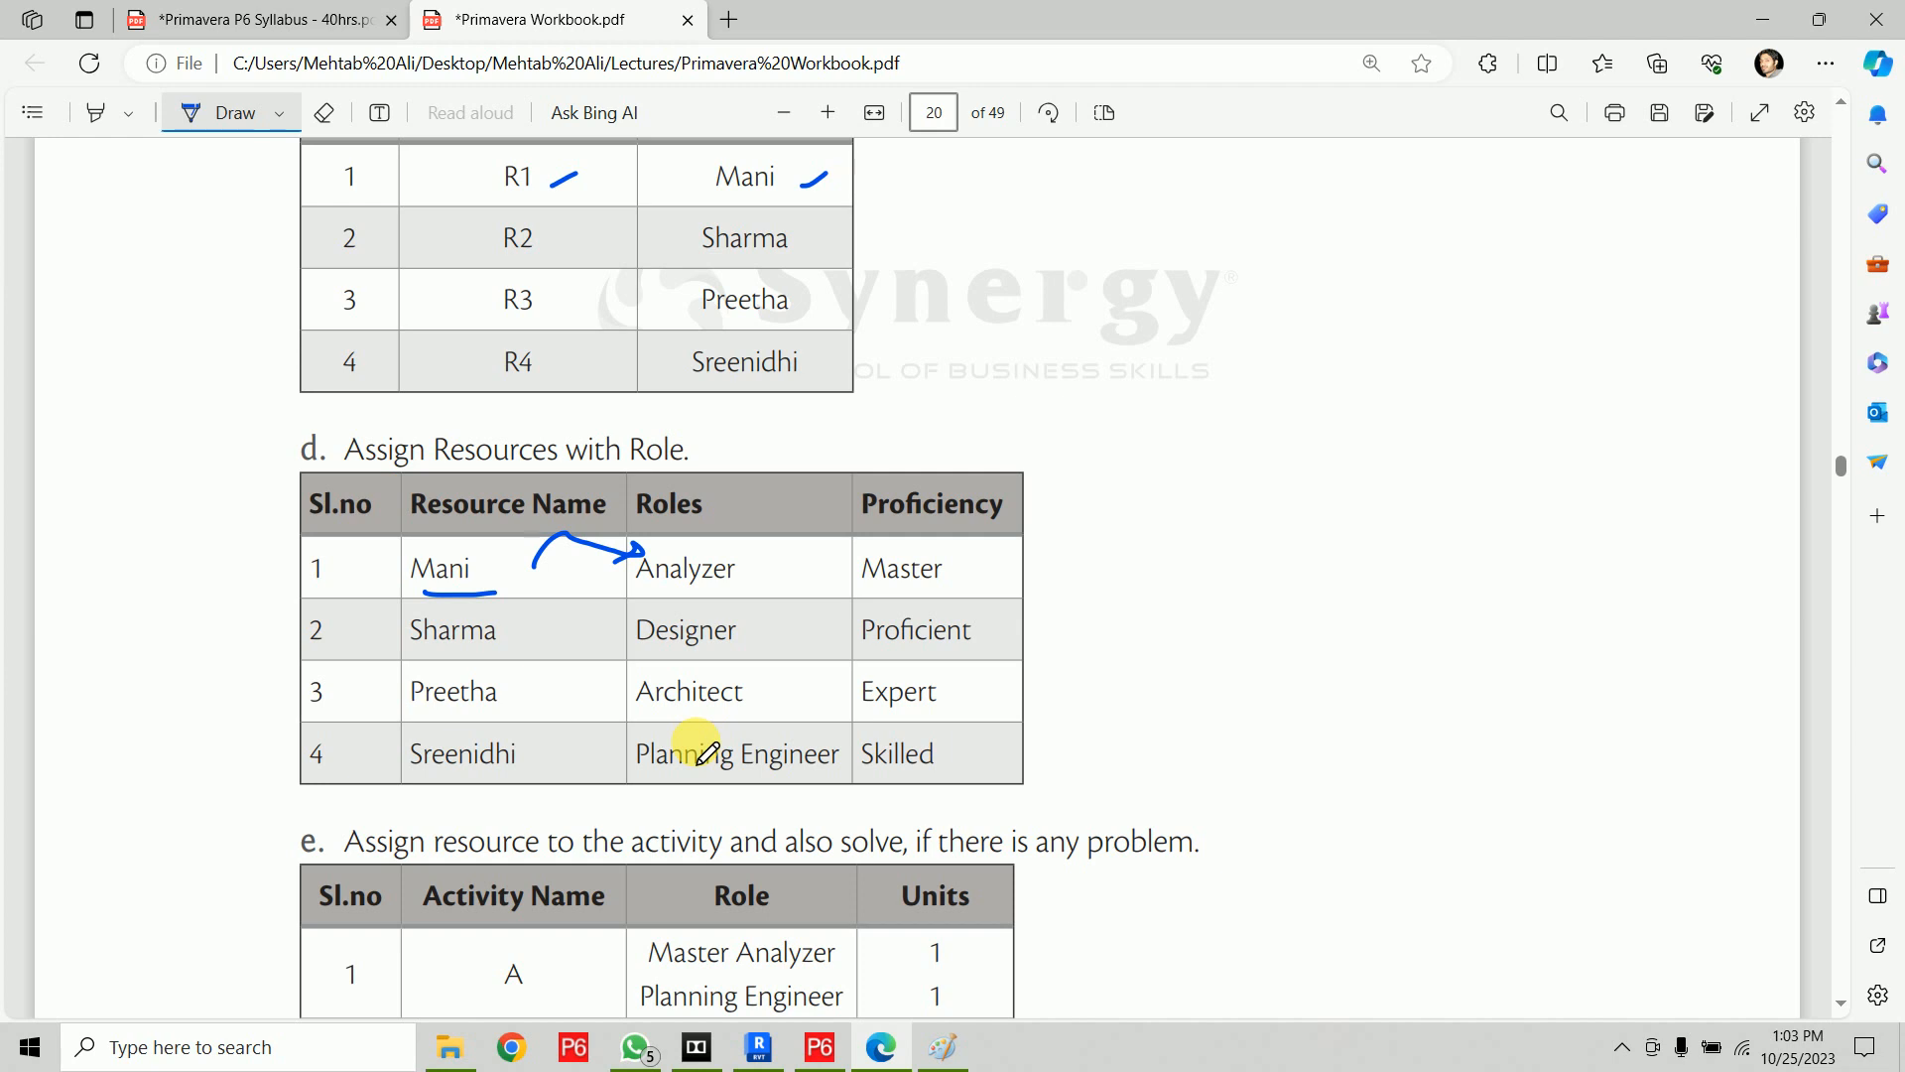
Underline activity A and its Master Analyzer role in the resource assignment table
scroll(778, 668, "down", 4)
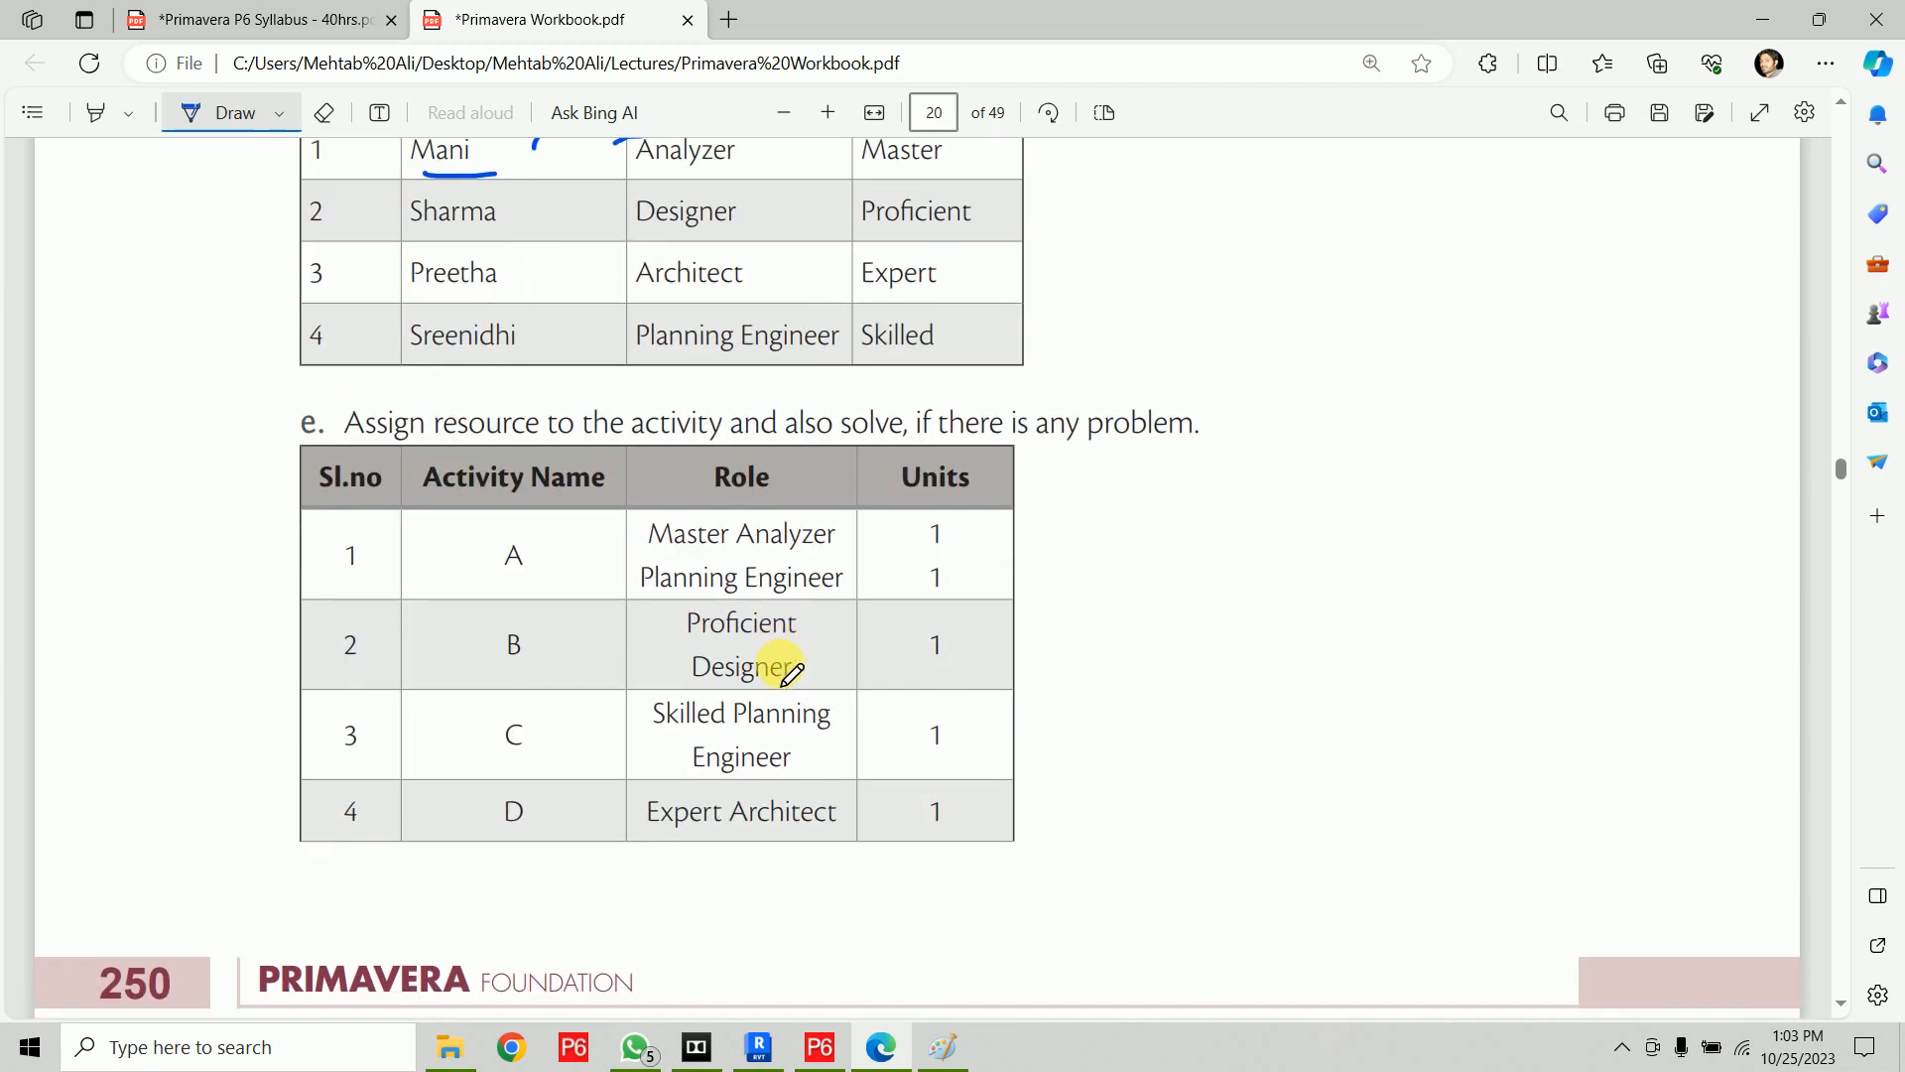
left_click_drag(493, 585, 531, 586)
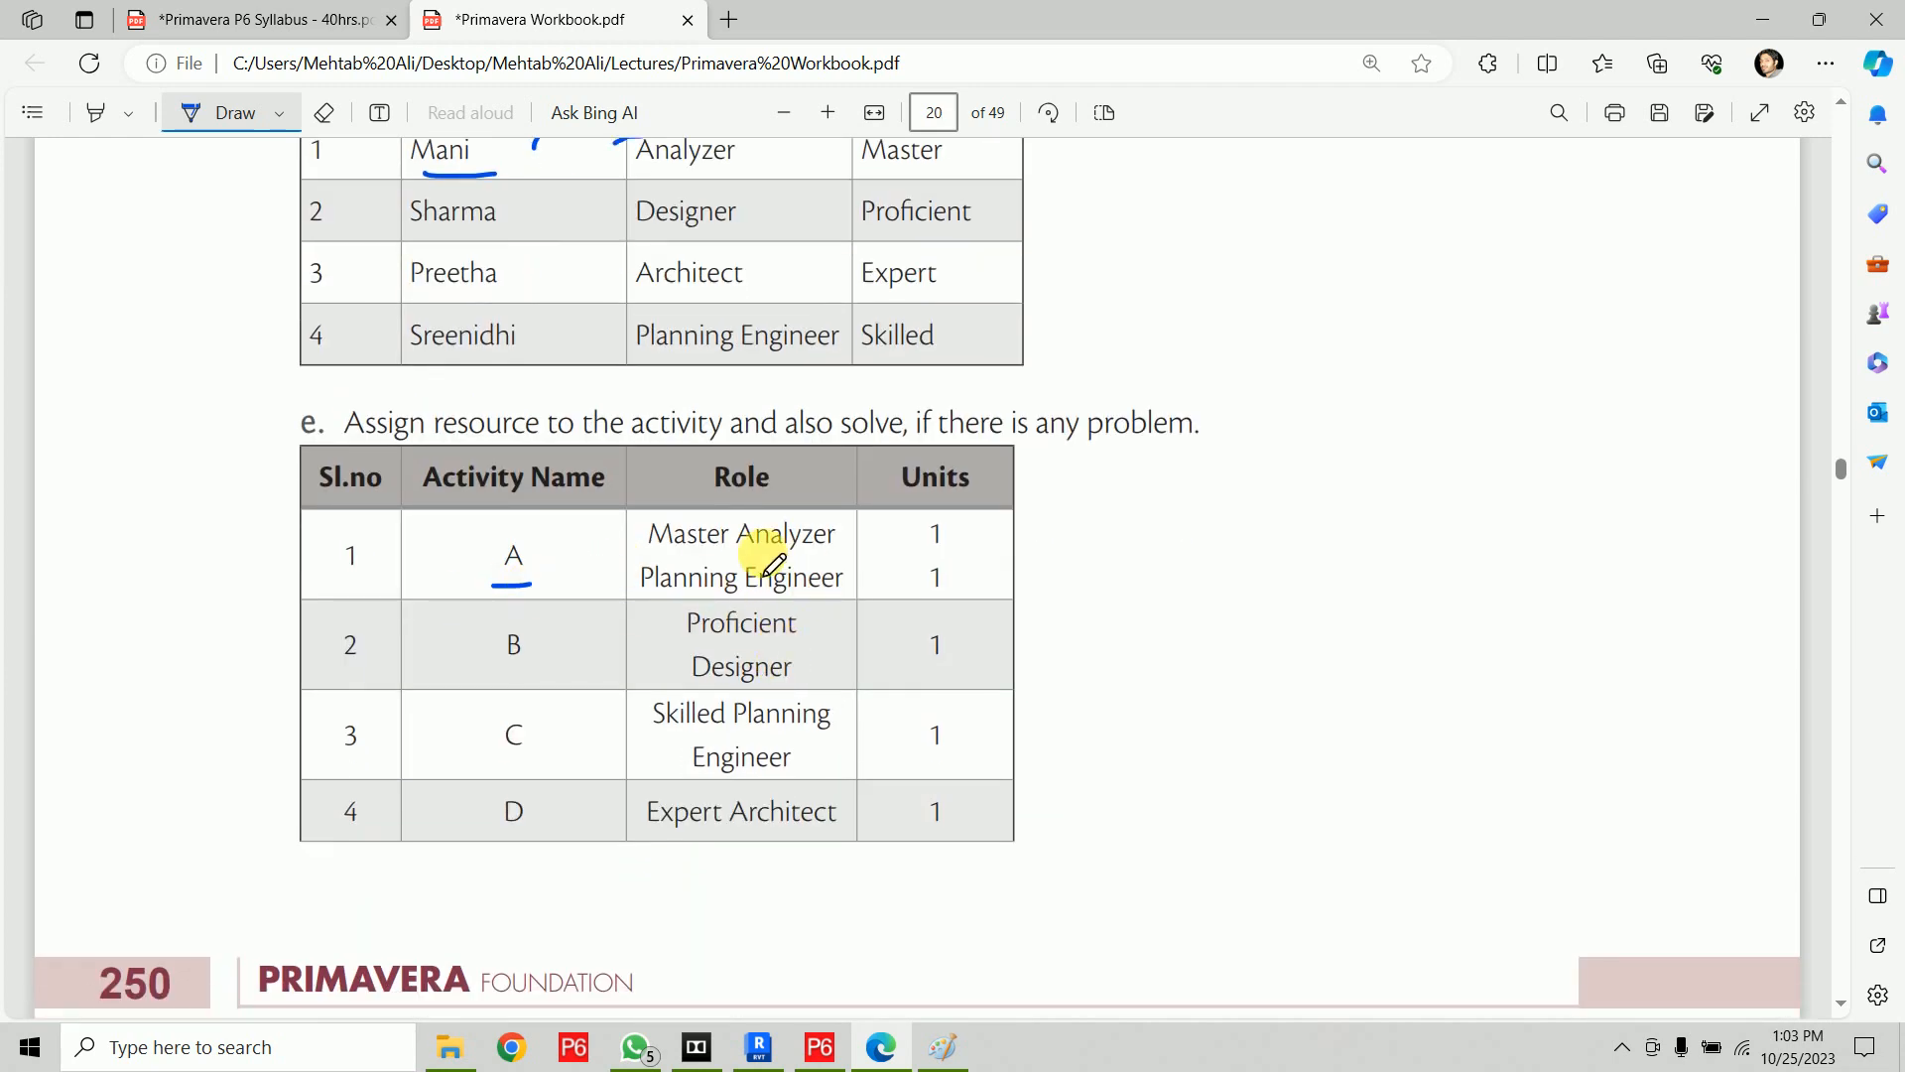
left_click_drag(759, 549, 824, 547)
Underline below the last row of exercise 2's assignment table and retrace the tick beside exercise 2
scroll(724, 691, "up", 1)
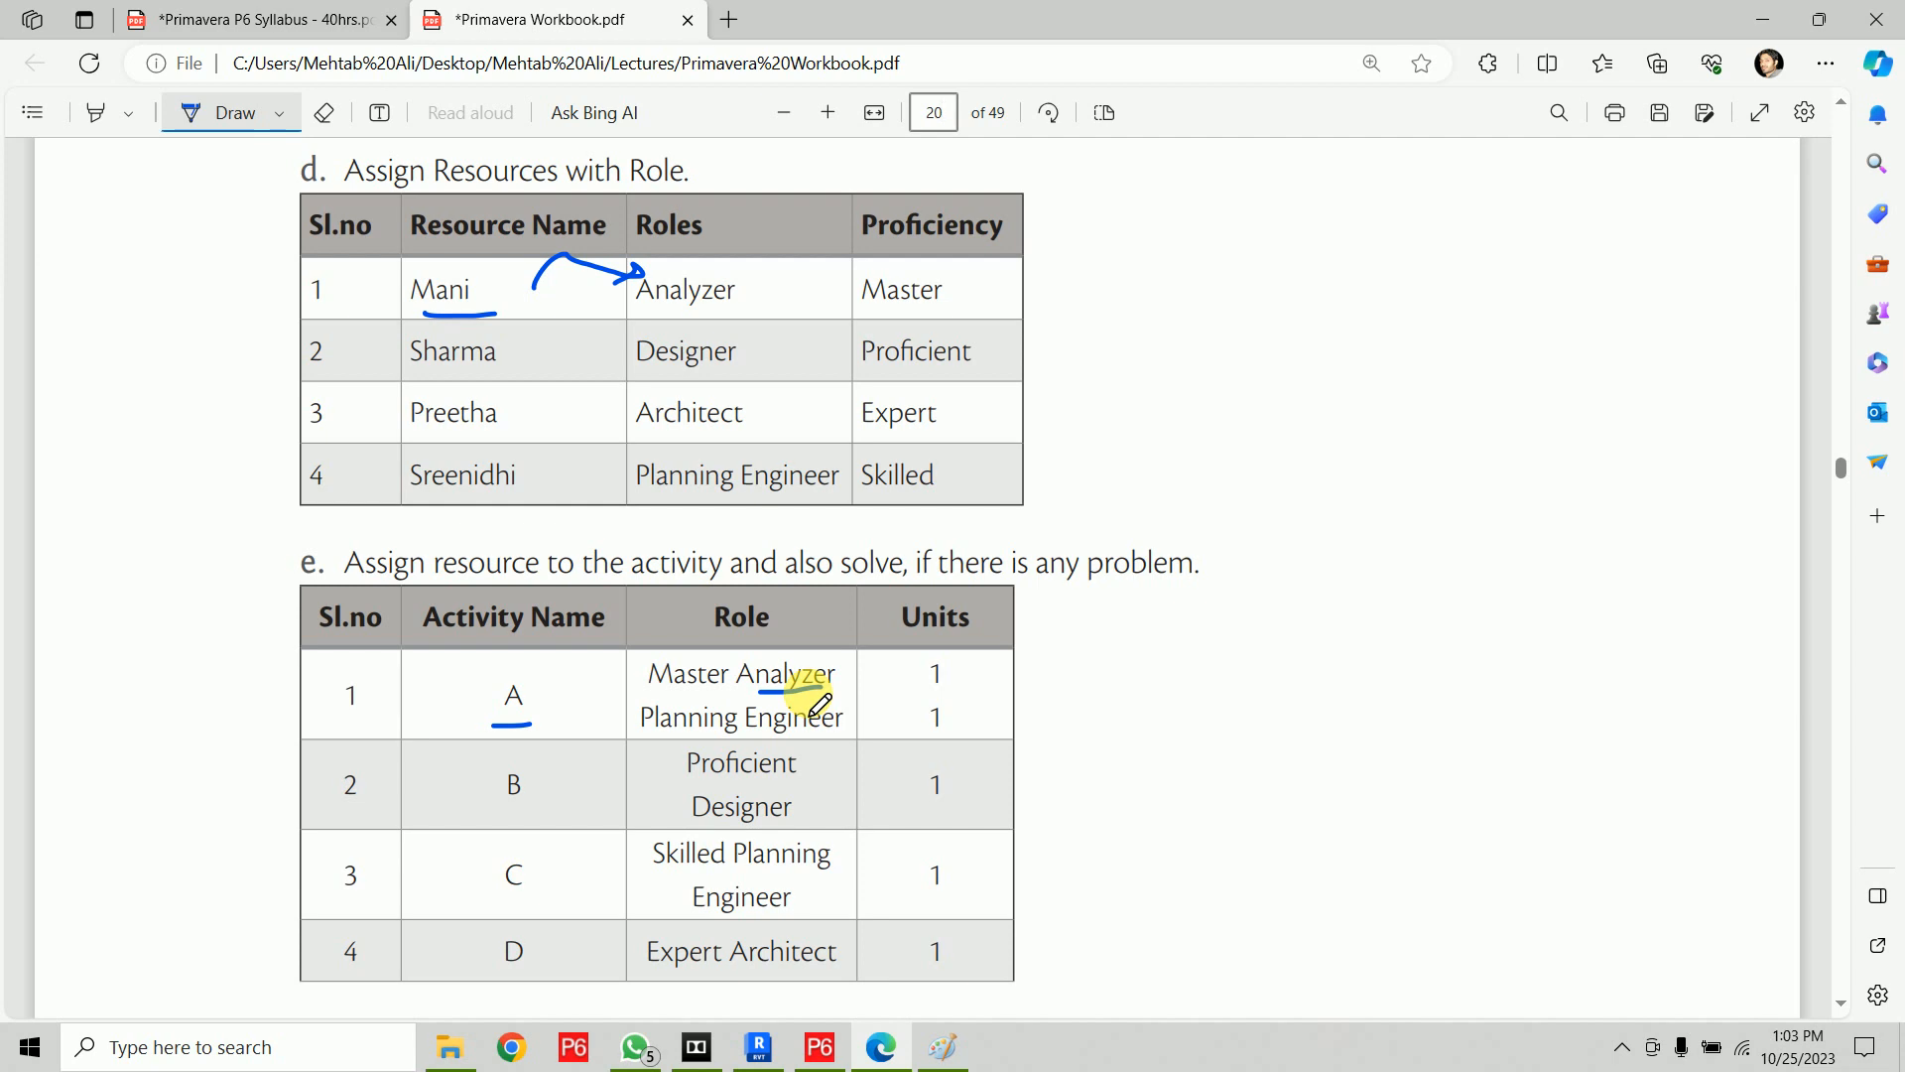
scroll(1089, 599, "down", 15)
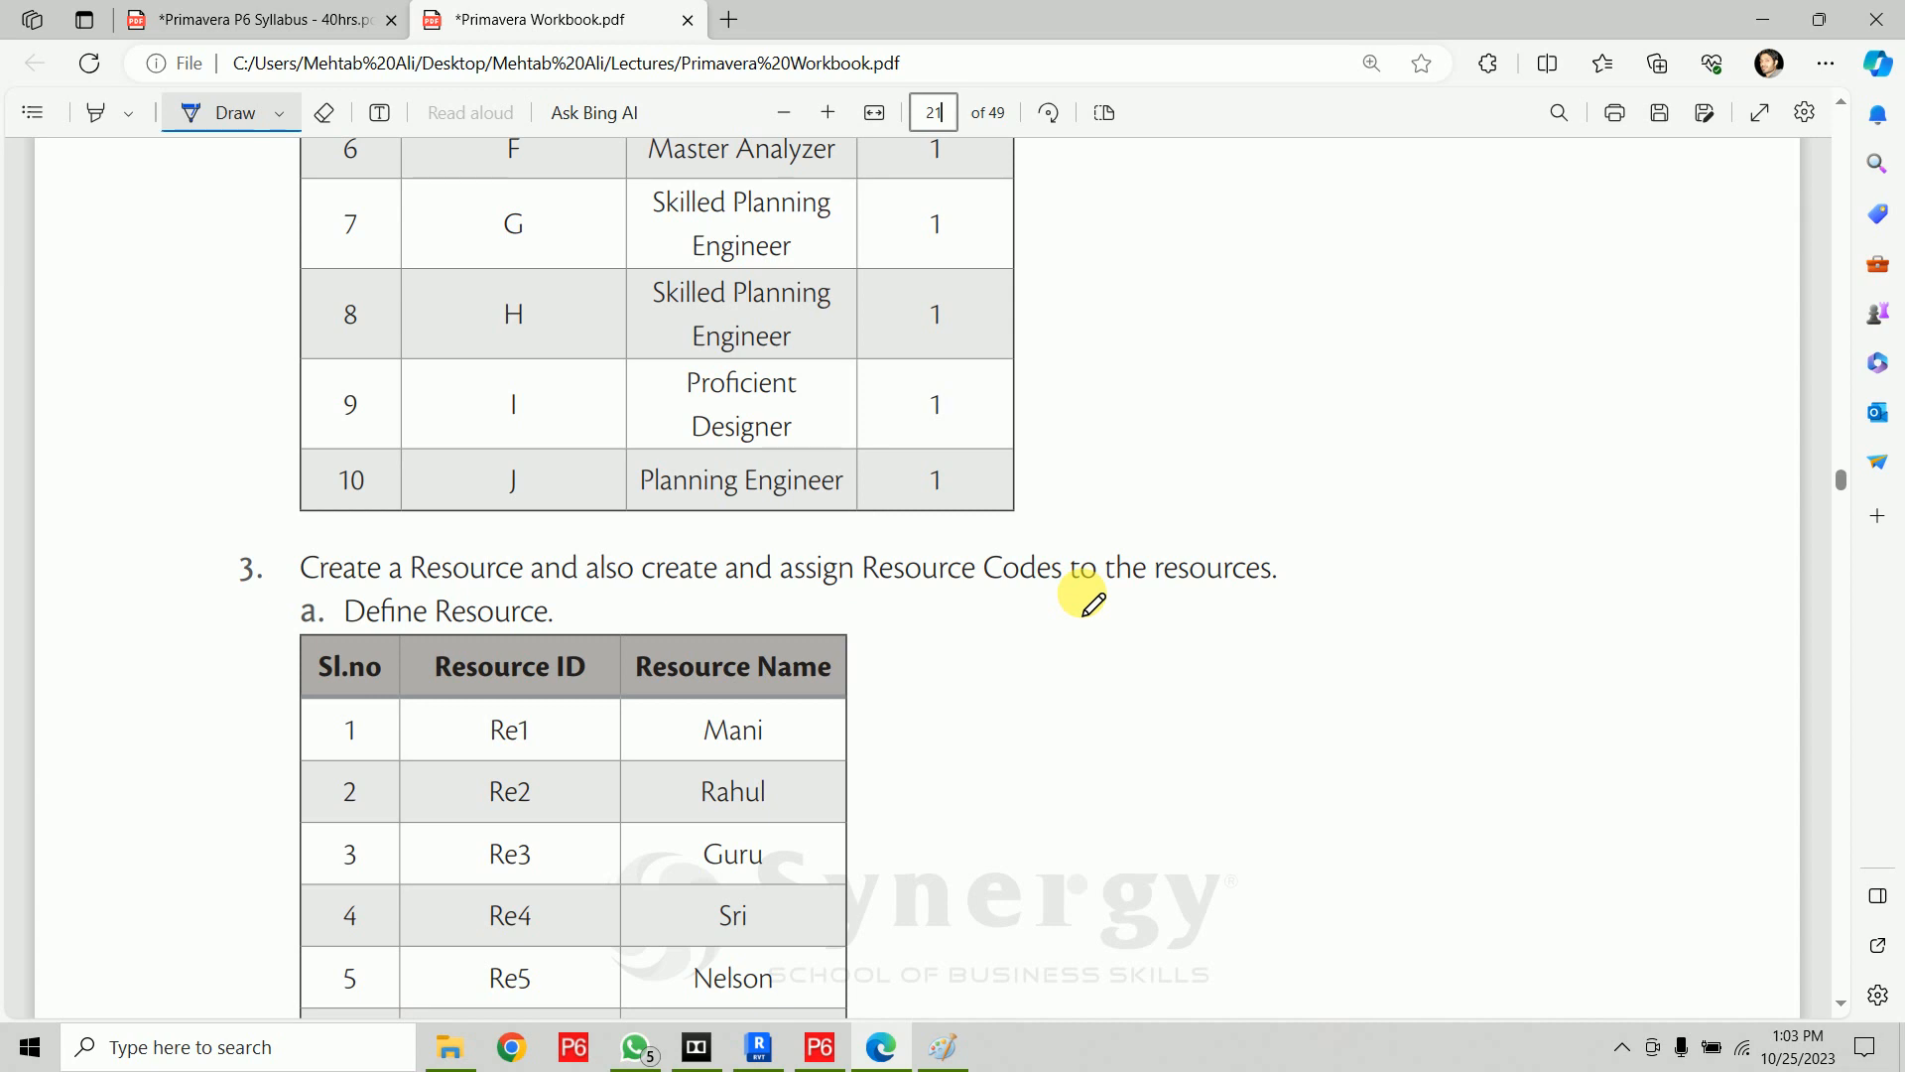
left_click_drag(911, 536, 1127, 533)
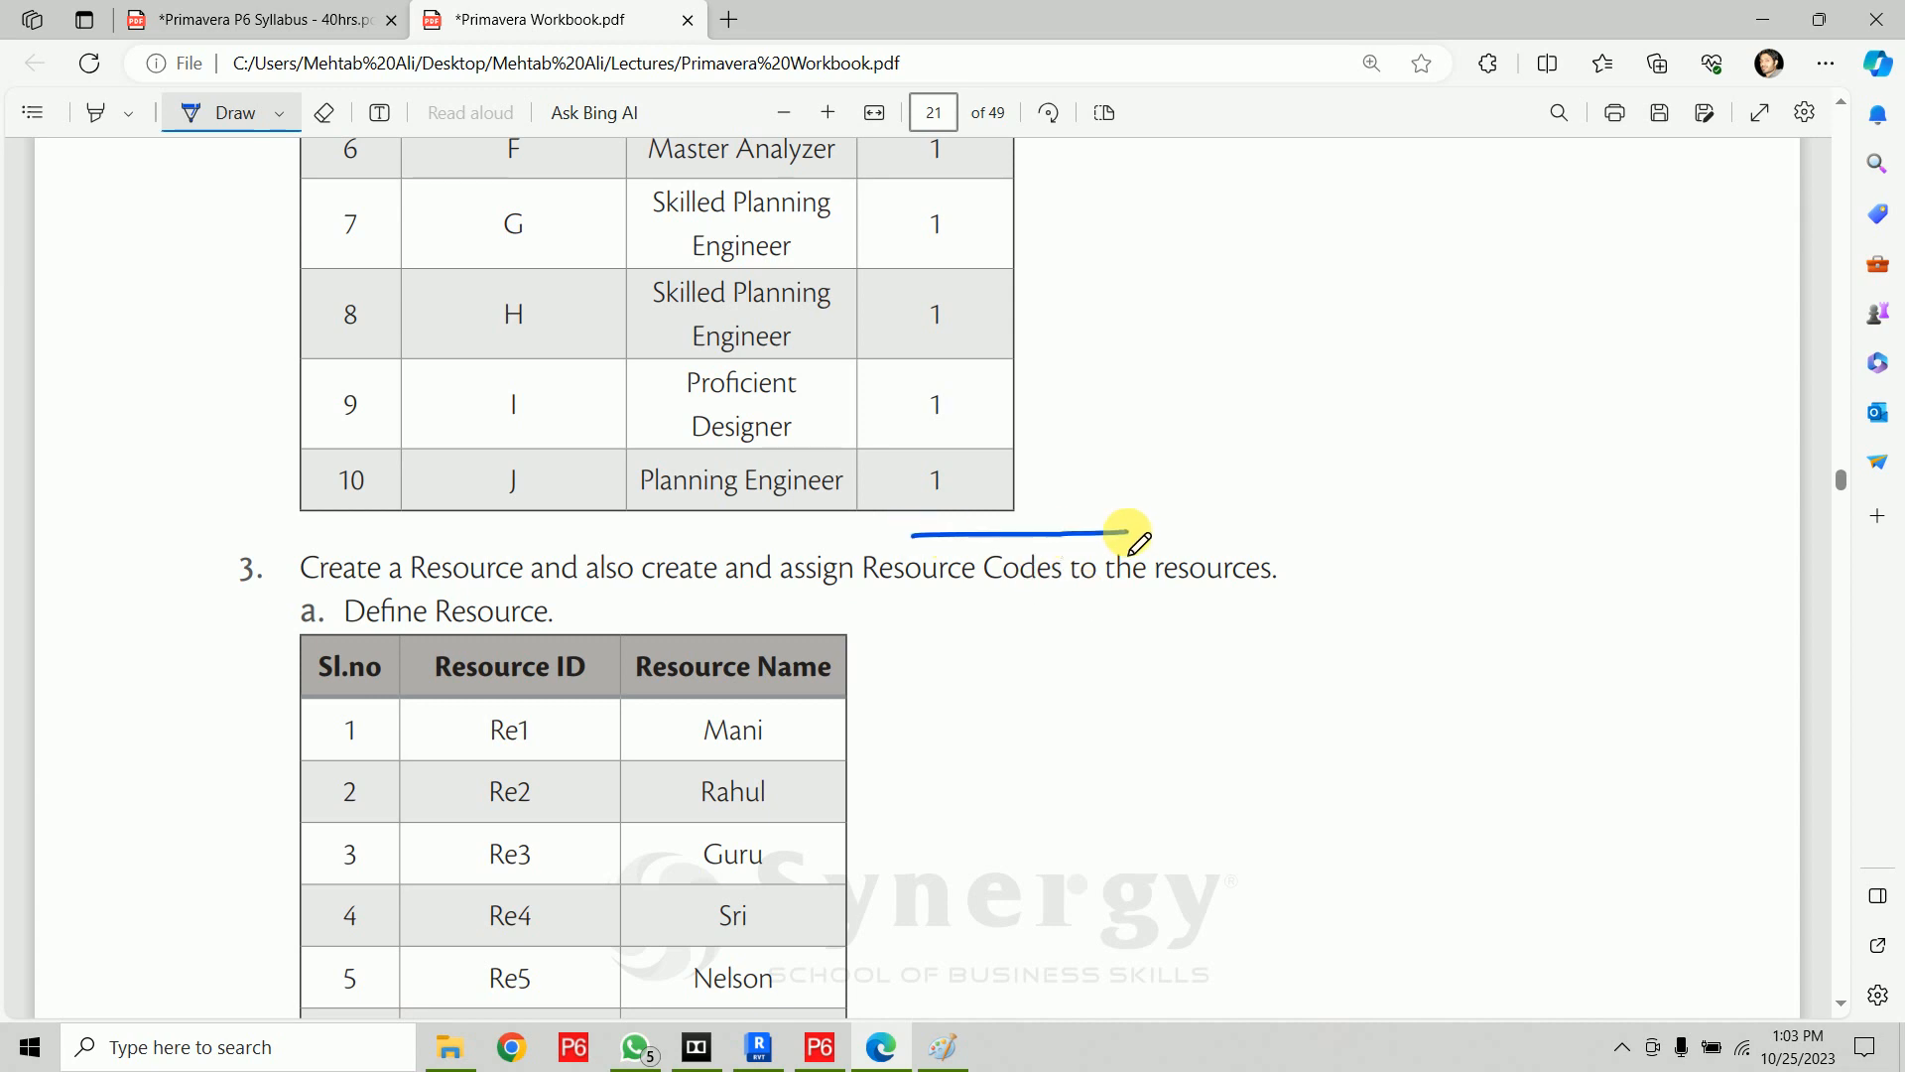
scroll(1138, 542, "up", 20)
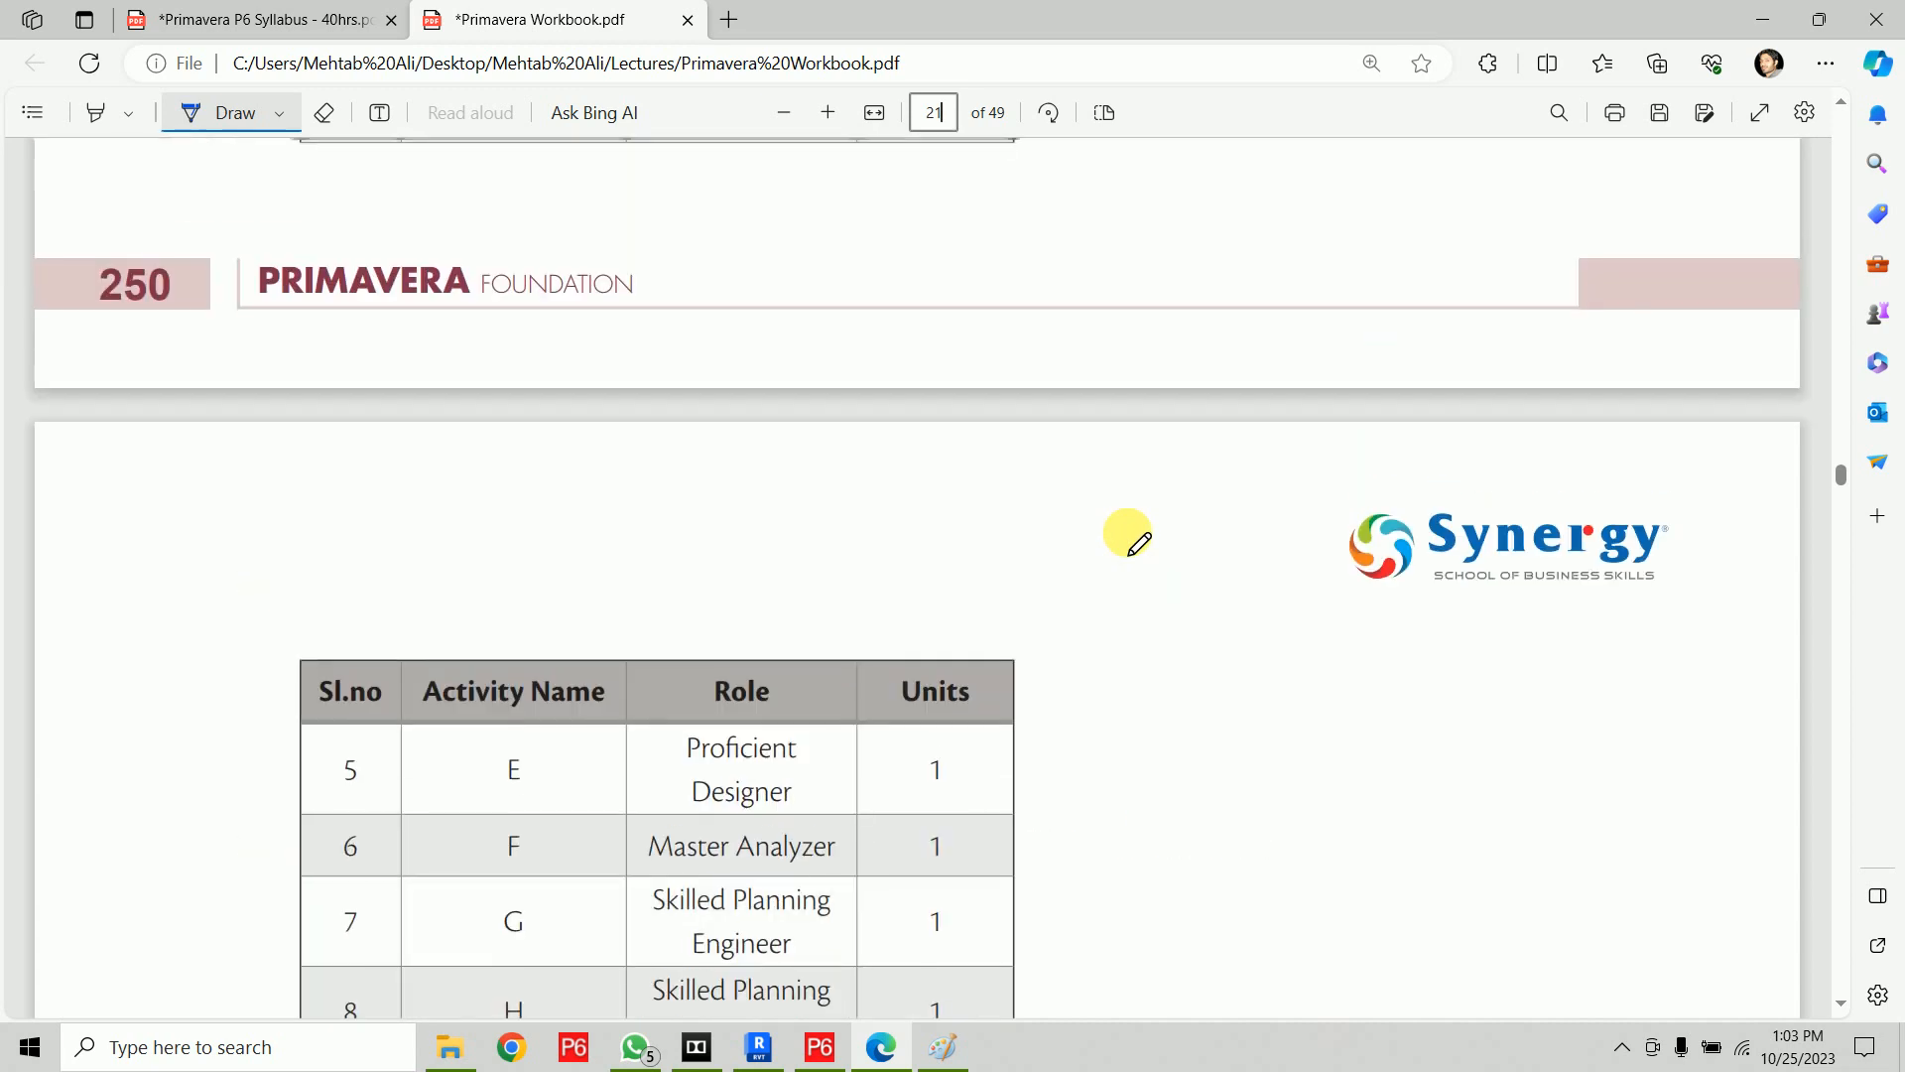
scroll(1139, 542, "up", 10)
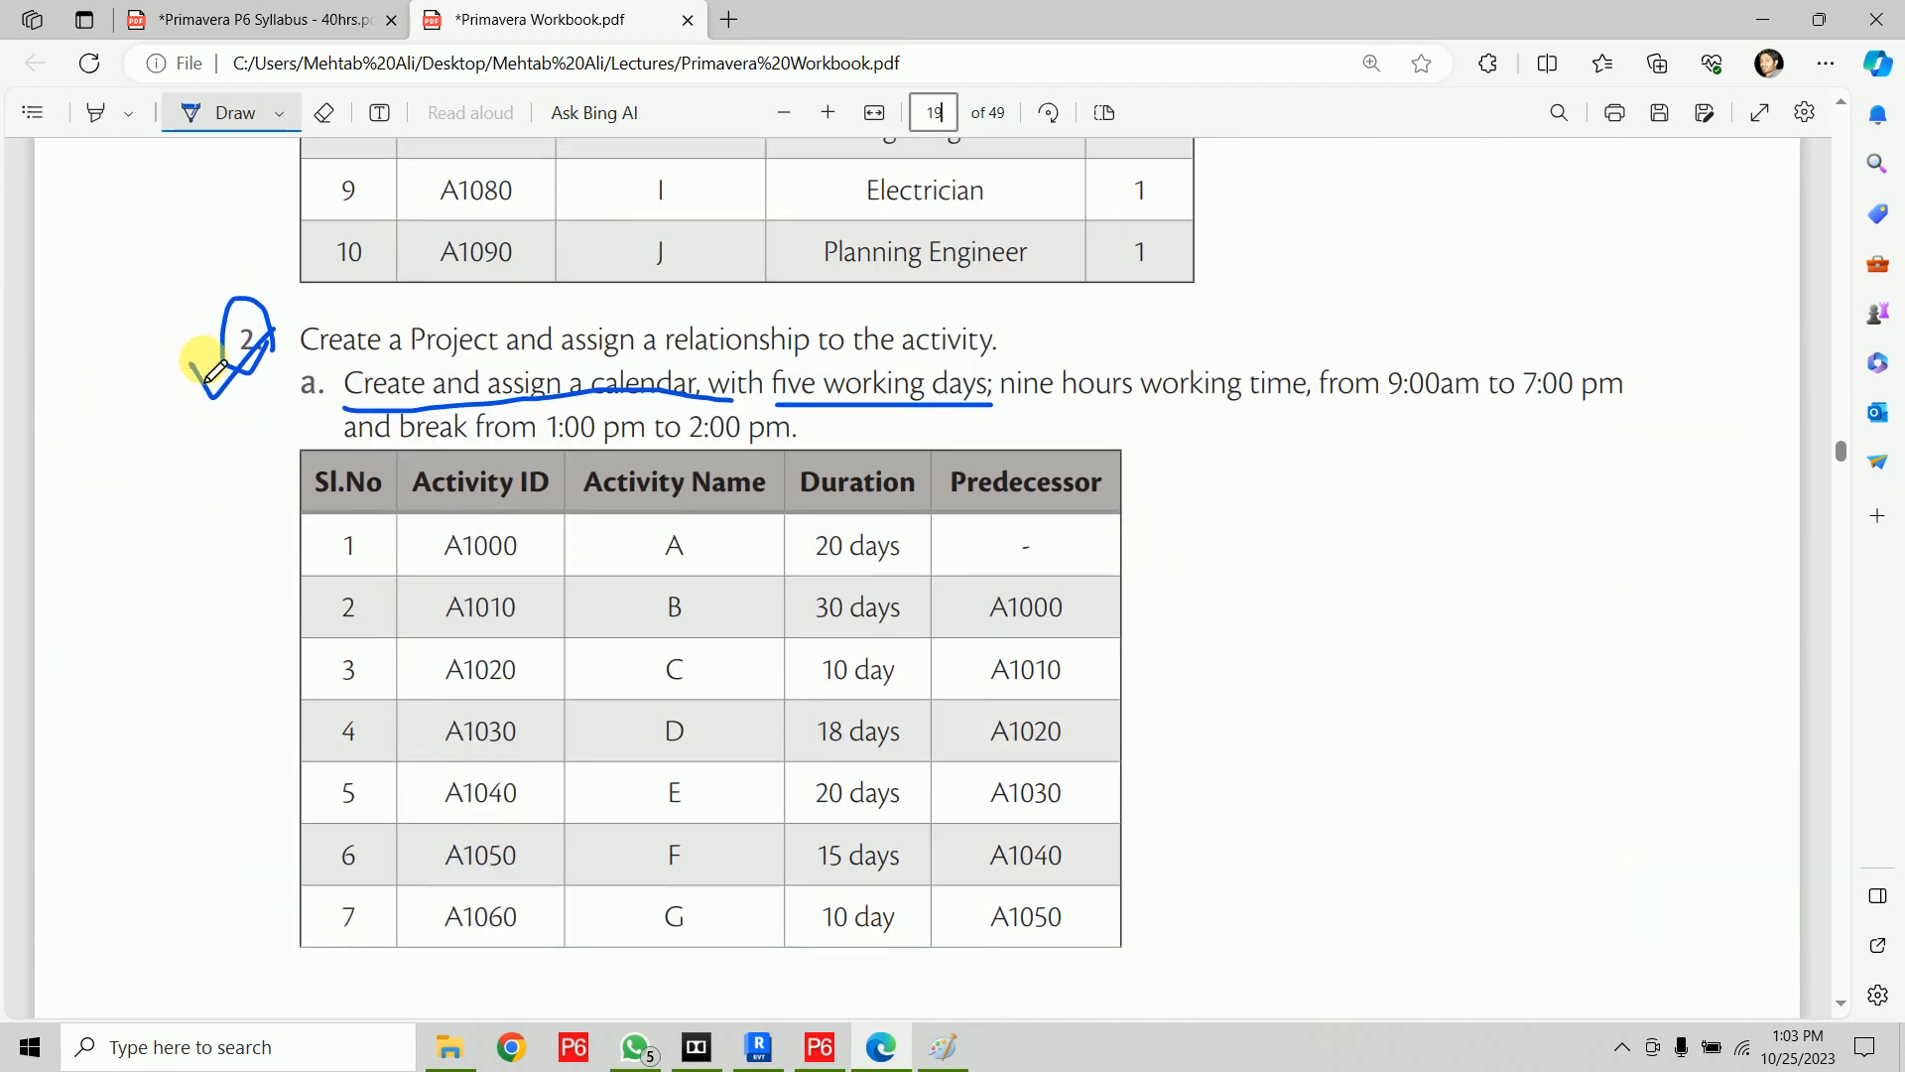
left_click_drag(194, 365, 266, 332)
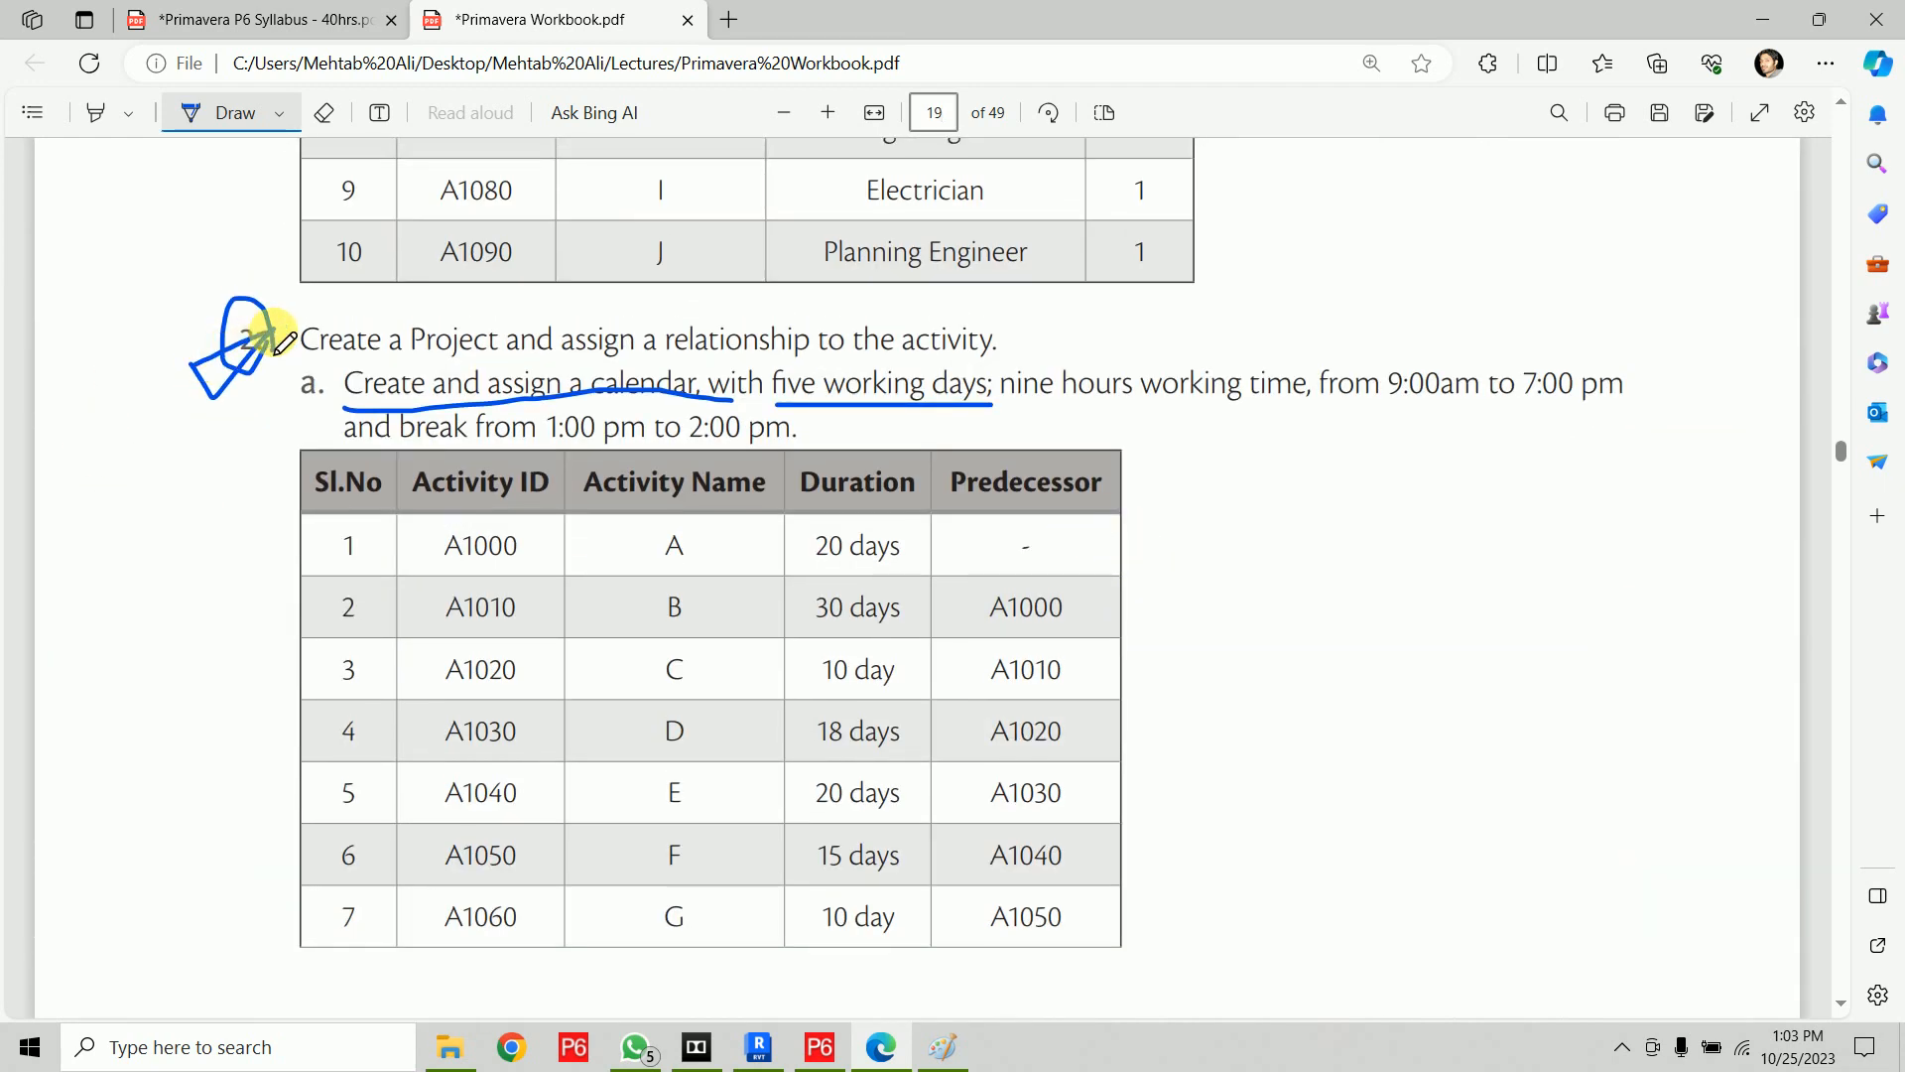